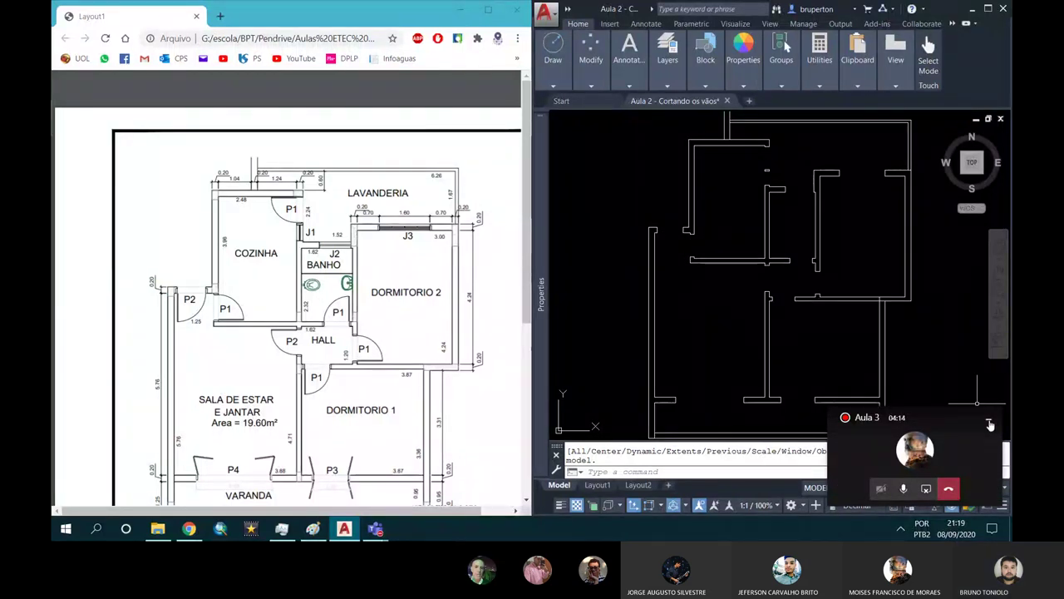
Minimize the Teams call window and zoom the AutoCAD view to frame the walls.
click(990, 424)
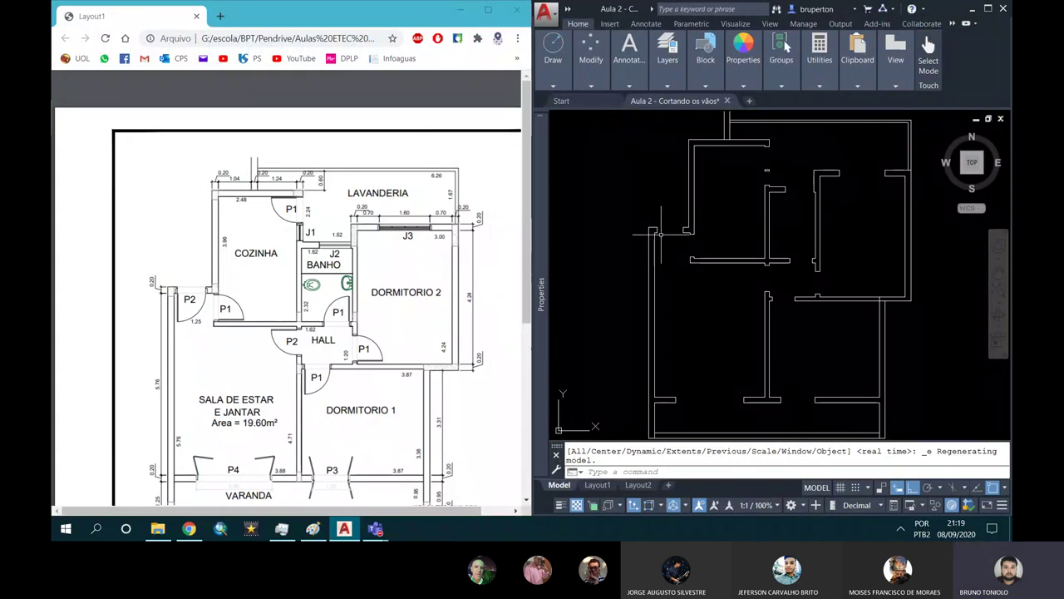
scroll(669, 228, up, 2)
scroll(652, 237, up, 1)
scroll(645, 241, down, 3)
scroll(657, 236, down, 2)
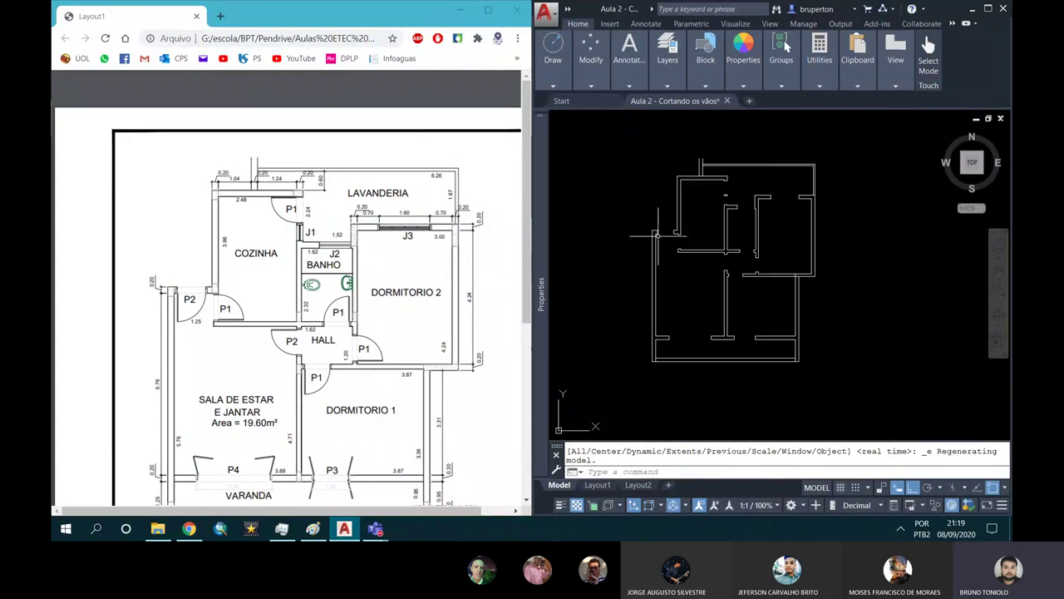
scroll(657, 236, up, 2)
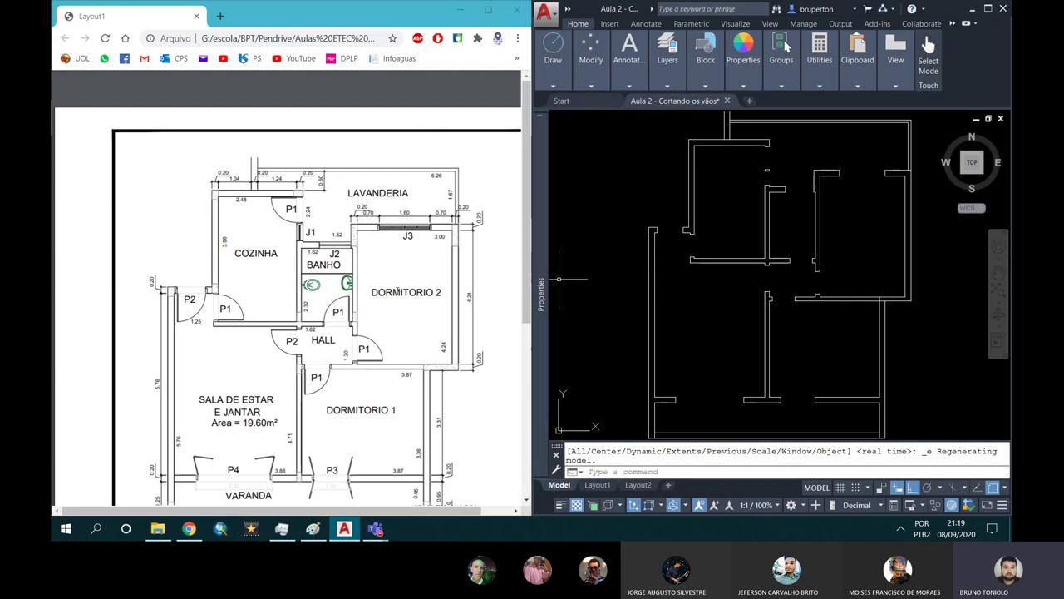
scroll(396, 245, down, 1)
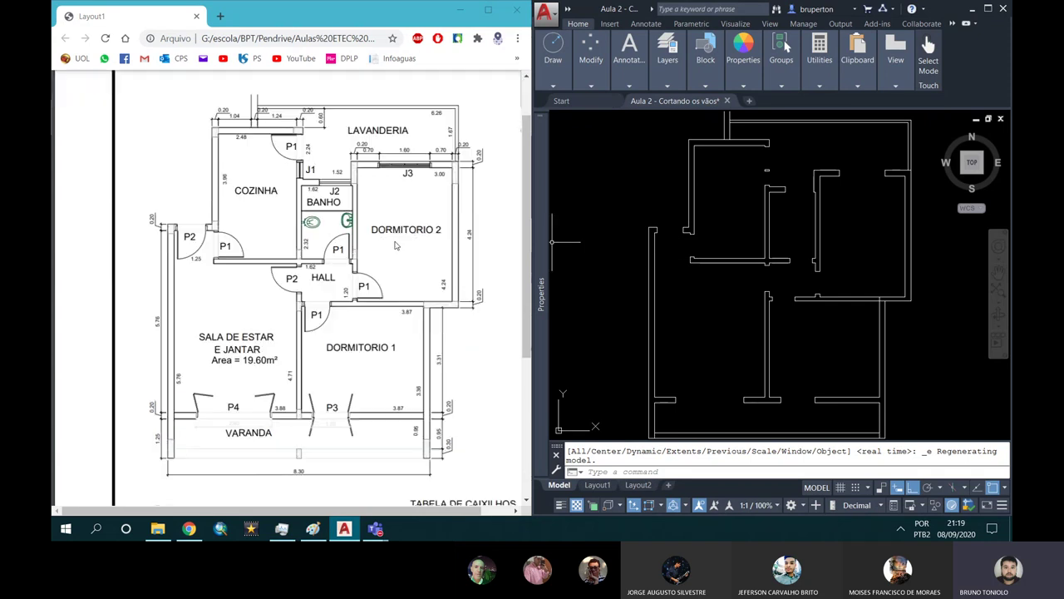
scroll(397, 245, down, 1)
scroll(396, 245, up, 1)
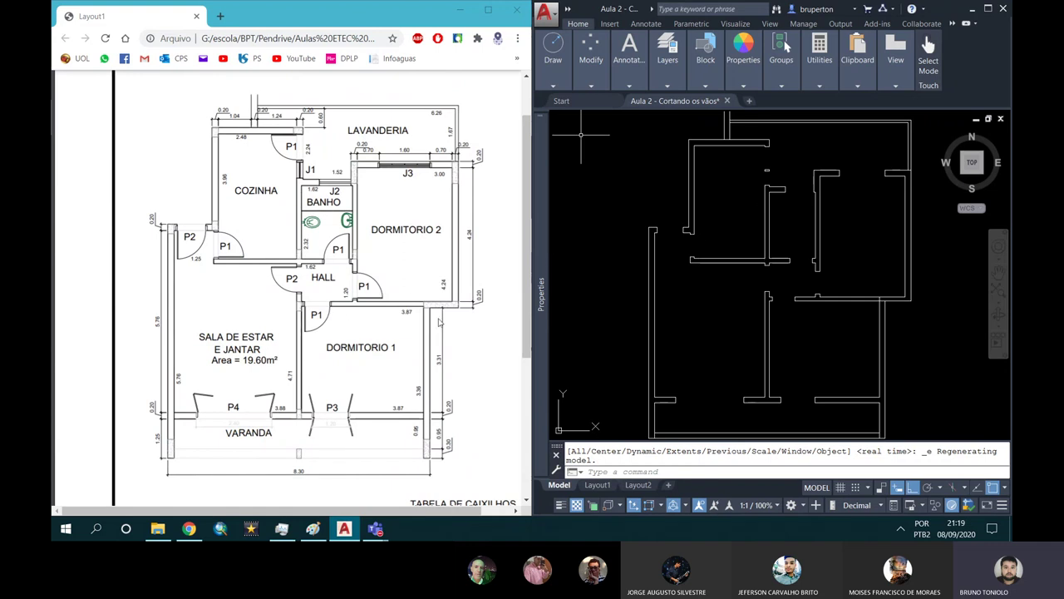
Magnify the reference plan around the kitchen (COZINHA) and door P2.
click(491, 442)
click(491, 442)
click(490, 440)
scroll(428, 373, down, 2)
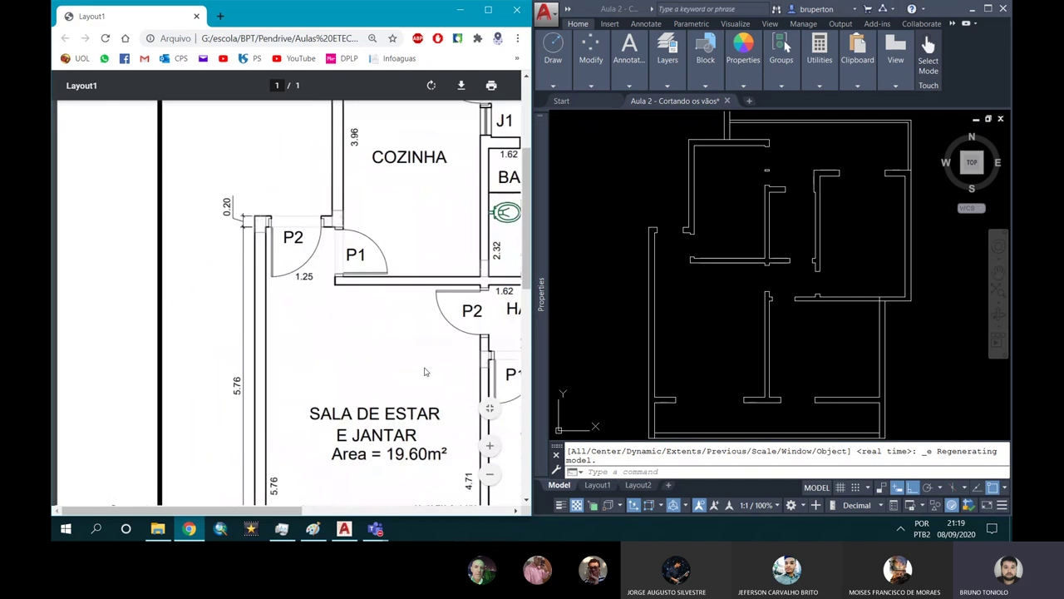
click(492, 446)
click(493, 446)
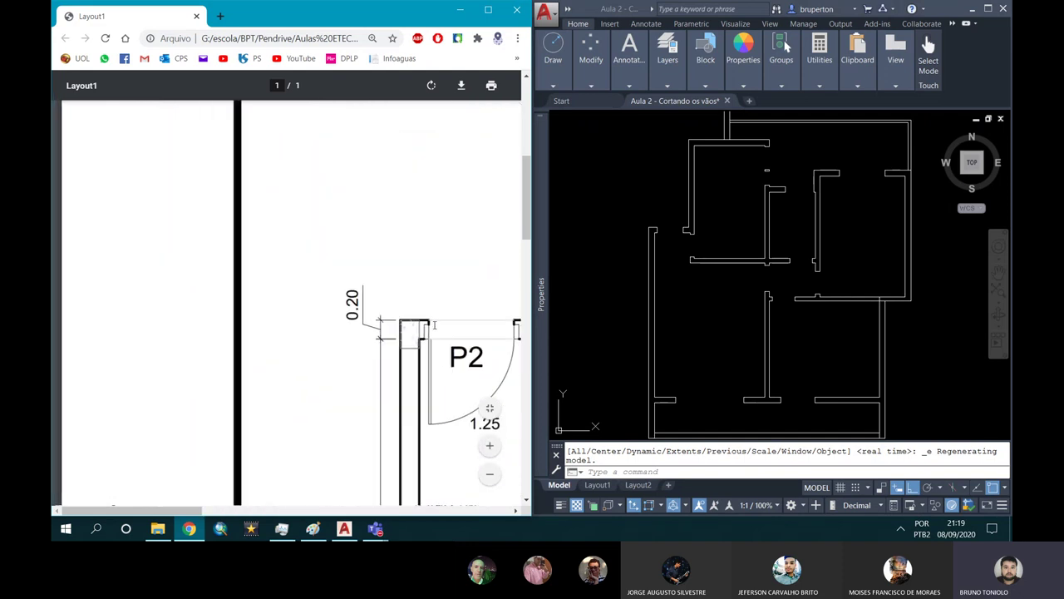
scroll(374, 375, down, 2)
drag(113, 510, 175, 510)
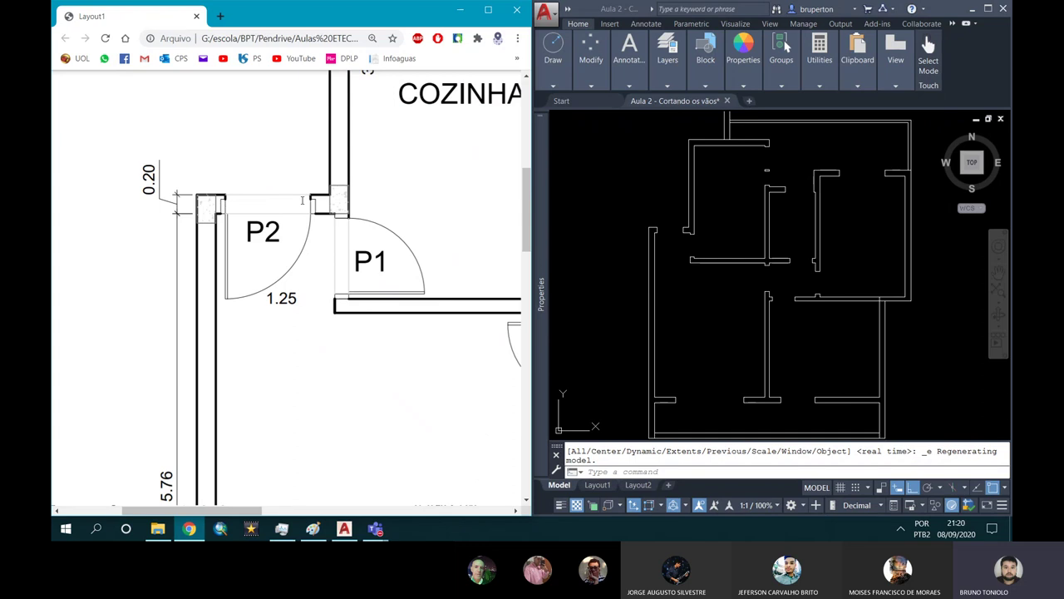
Scroll through the magnified plan to inspect doors P2 and P1.
scroll(270, 205, up, 2)
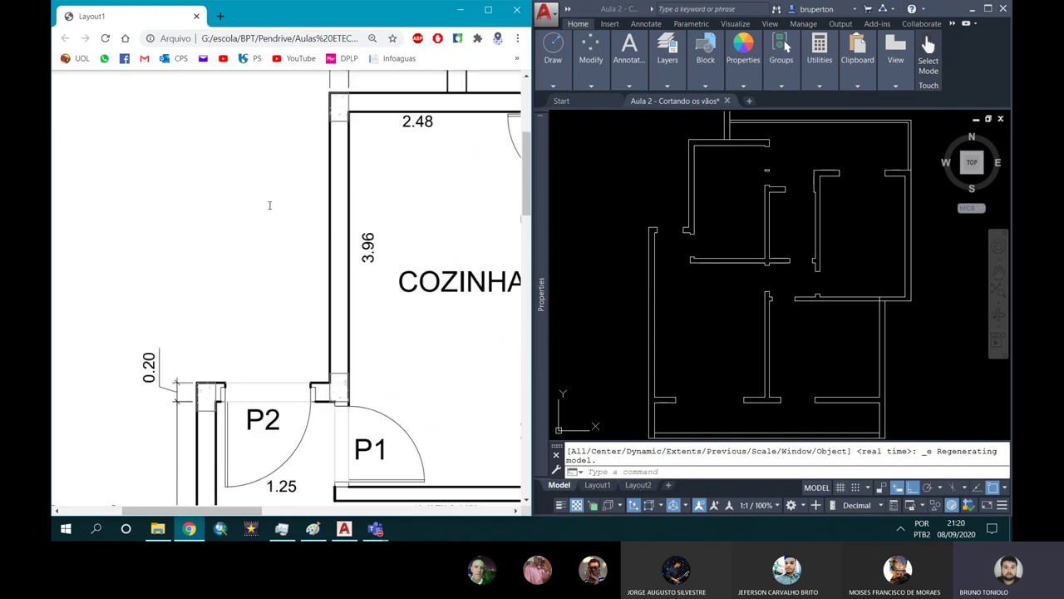
scroll(269, 204, down, 4)
scroll(269, 207, down, 4)
scroll(269, 208, up, 3)
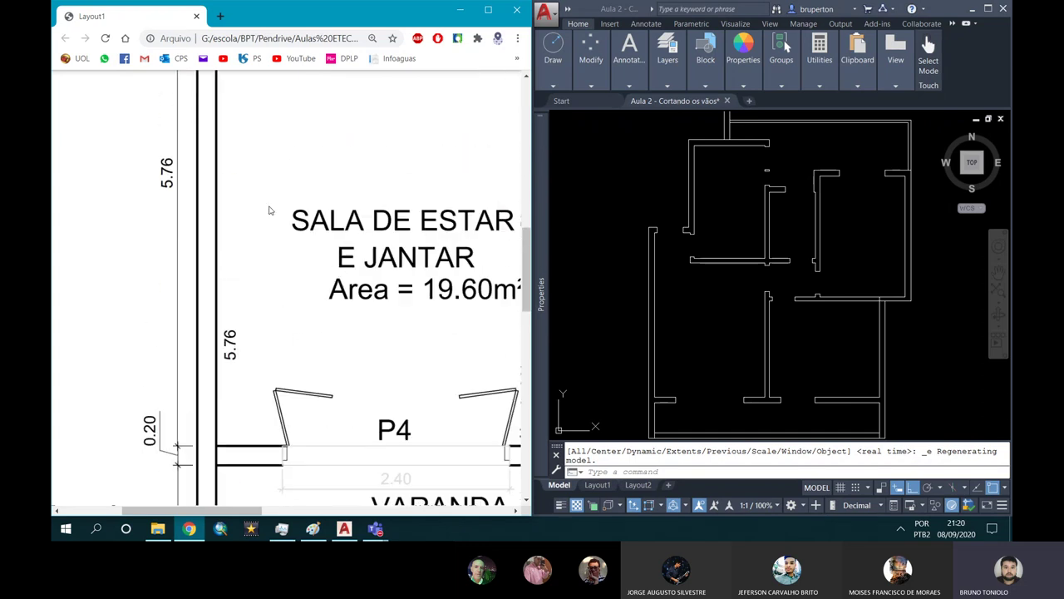
scroll(258, 187, up, 5)
scroll(247, 165, up, 1)
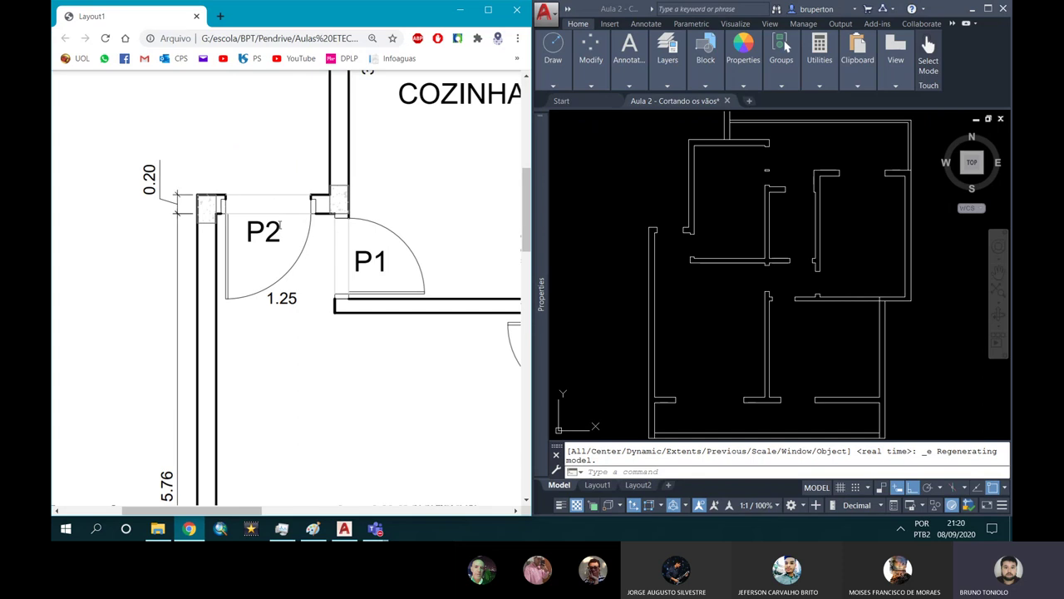
scroll(230, 272, down, 5)
scroll(230, 268, up, 1)
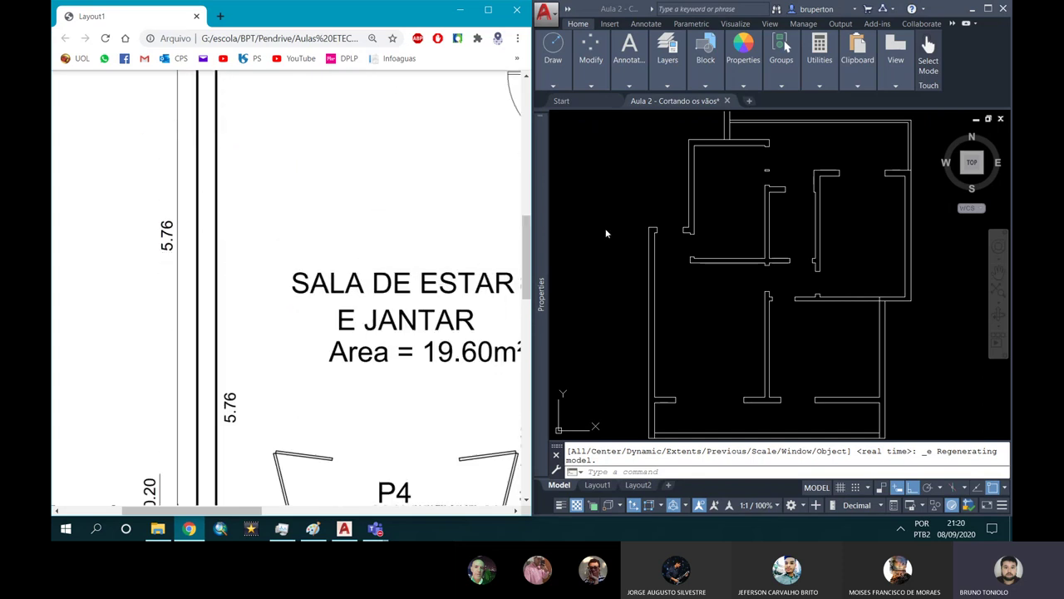
Briefly show and hide the properties panel, then pan to living-room door P4 (2.40).
key(ctrl+1)
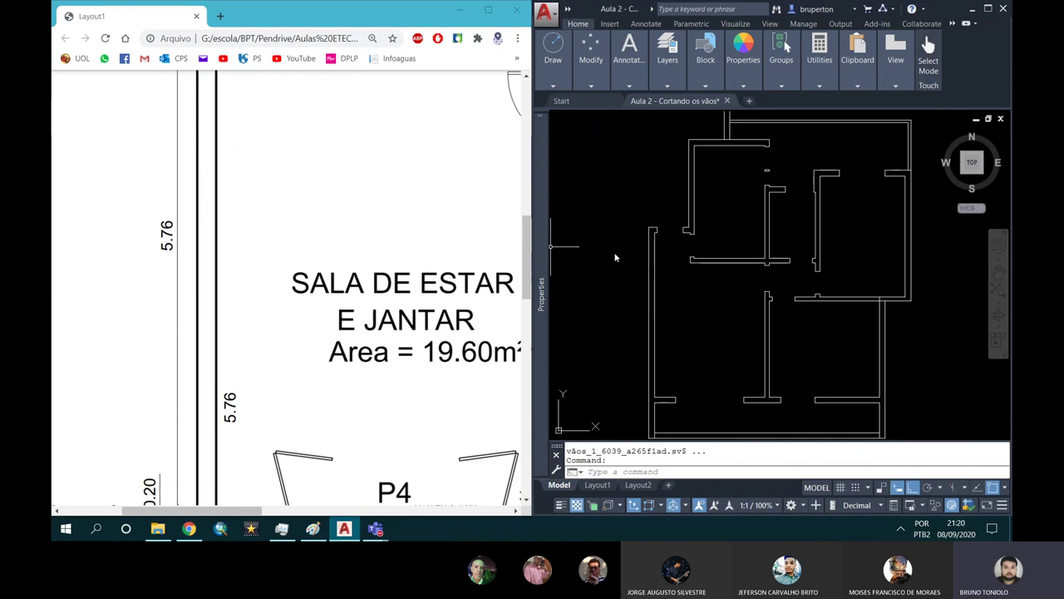
scroll(269, 235, down, 1)
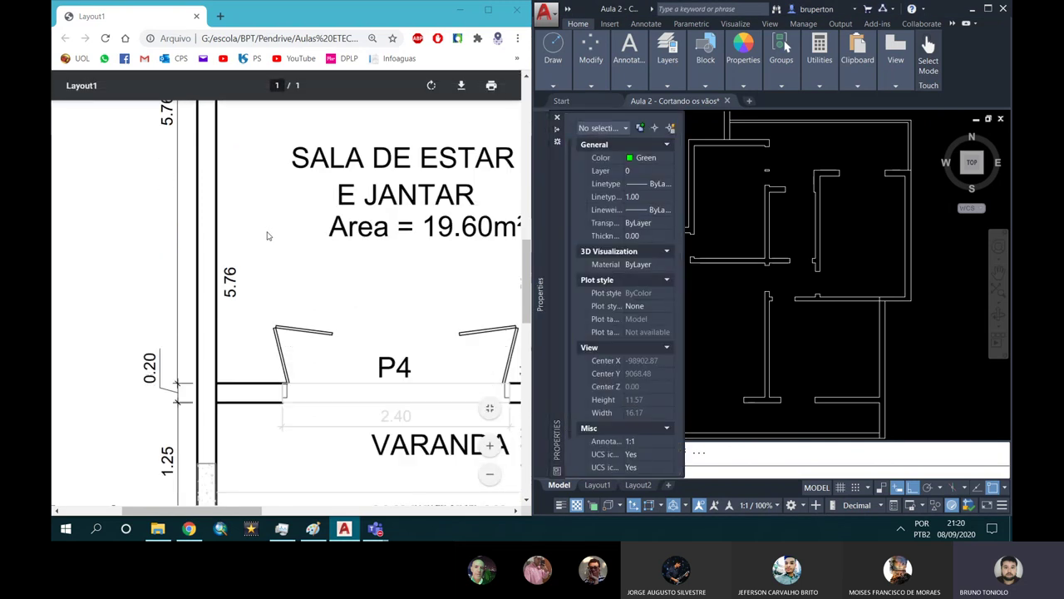
scroll(269, 236, down, 1)
key(ctrl+1)
scroll(269, 235, up, 1)
scroll(270, 392, down, 1)
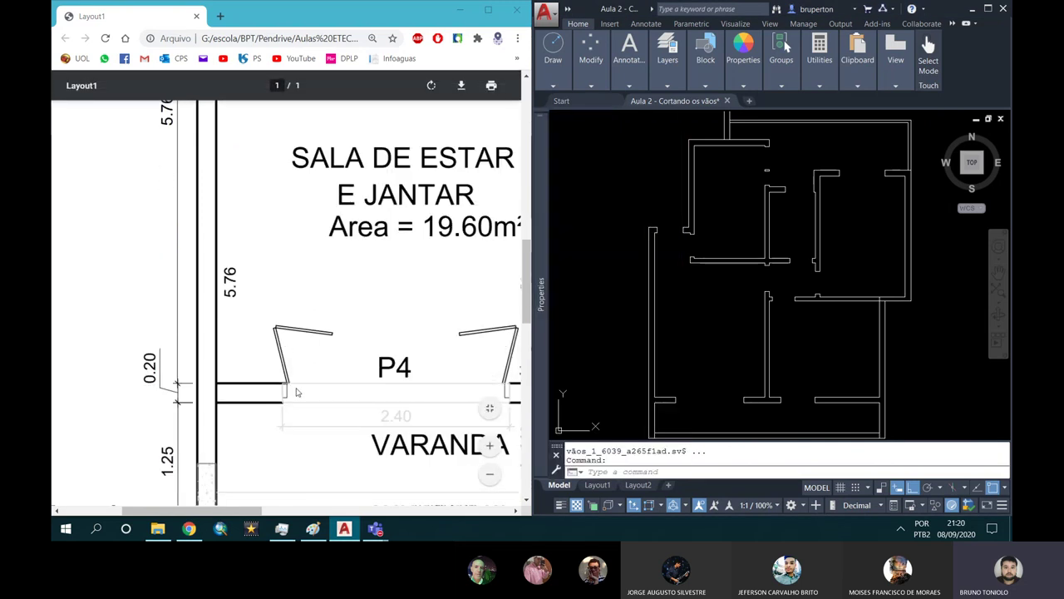
drag(226, 511, 255, 516)
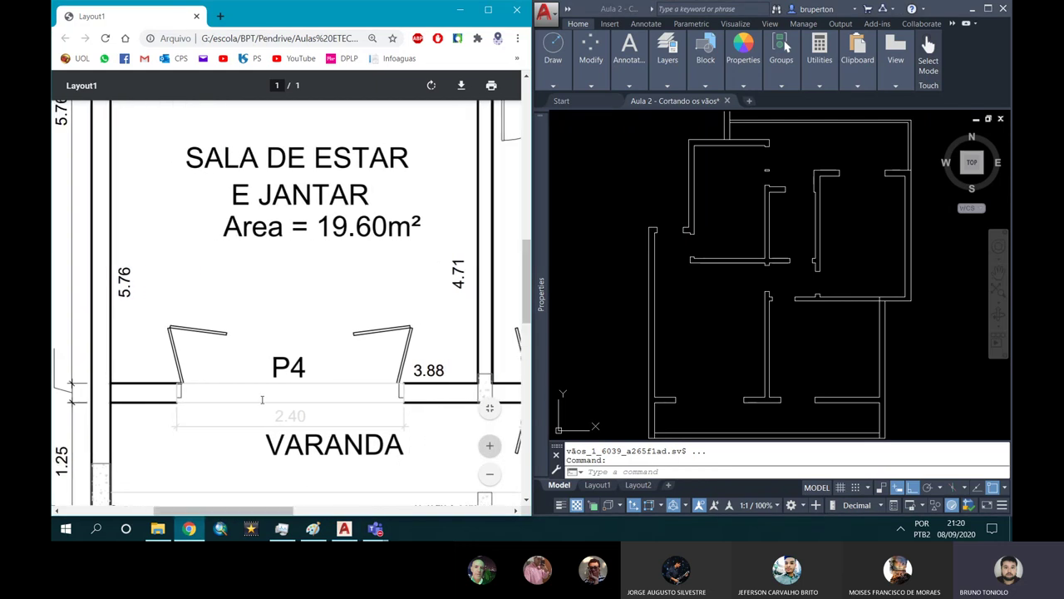
scroll(246, 278, up, 1)
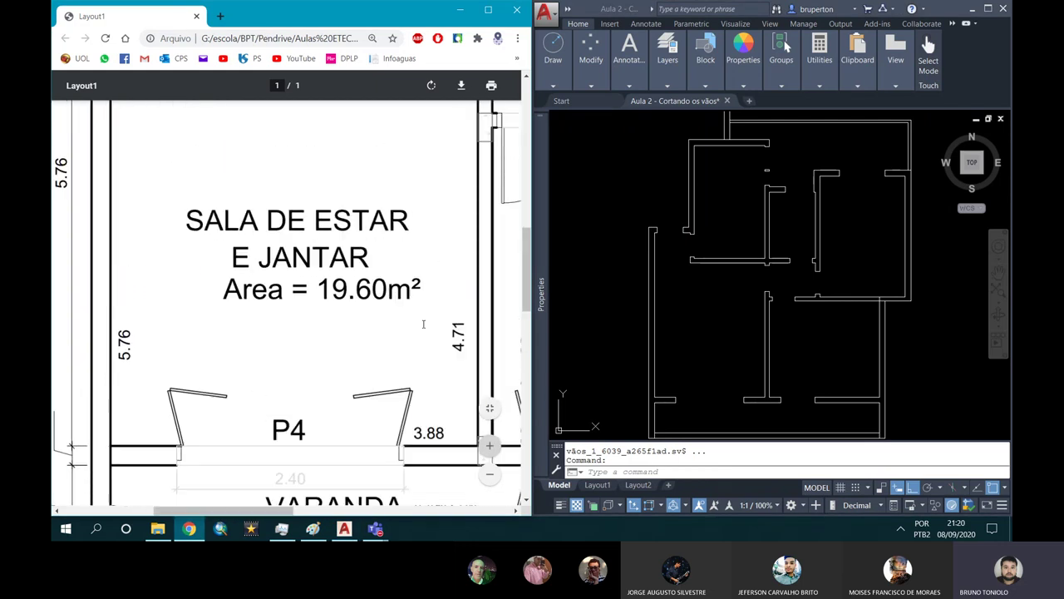
Fit the page, then zoom in five steps around COZINHA and door P2.
click(490, 408)
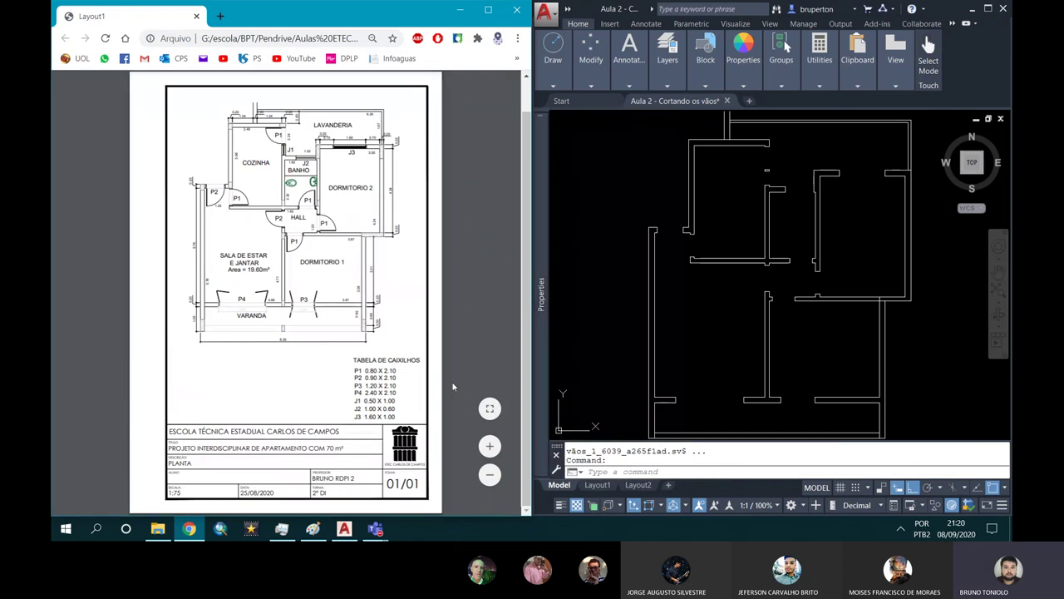
click(490, 446)
click(490, 447)
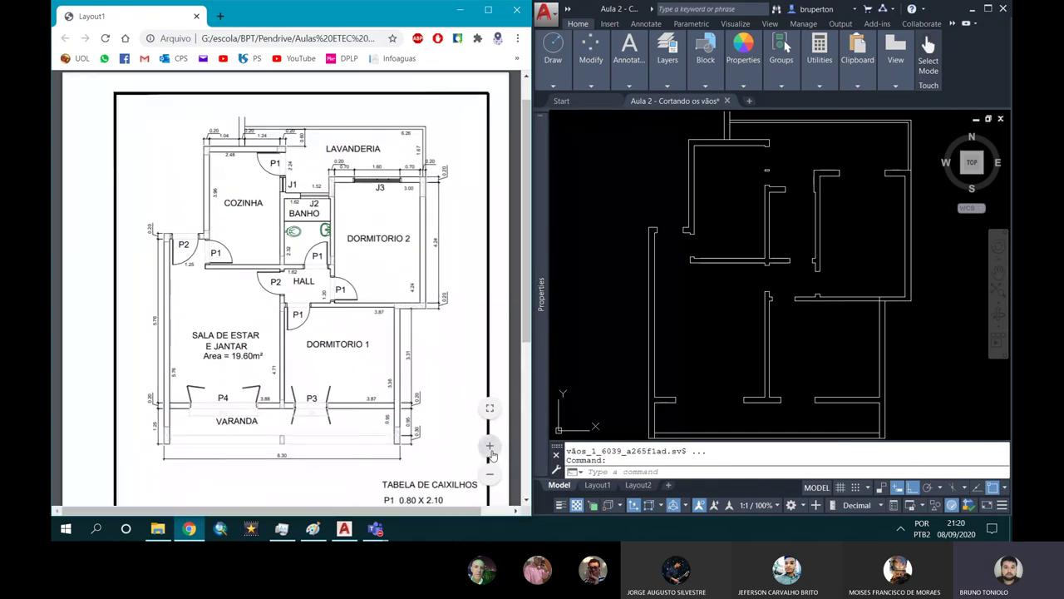
click(490, 447)
click(490, 447)
click(490, 446)
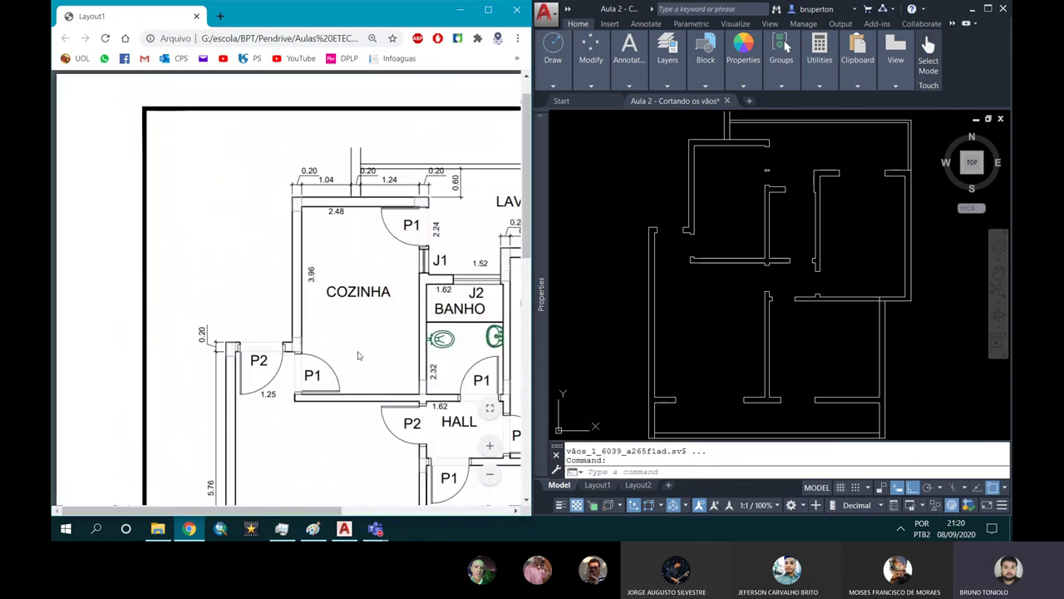
Scroll down to review door and window sizes in the TABELA DE CAIXILHOS.
scroll(393, 294, down, 1)
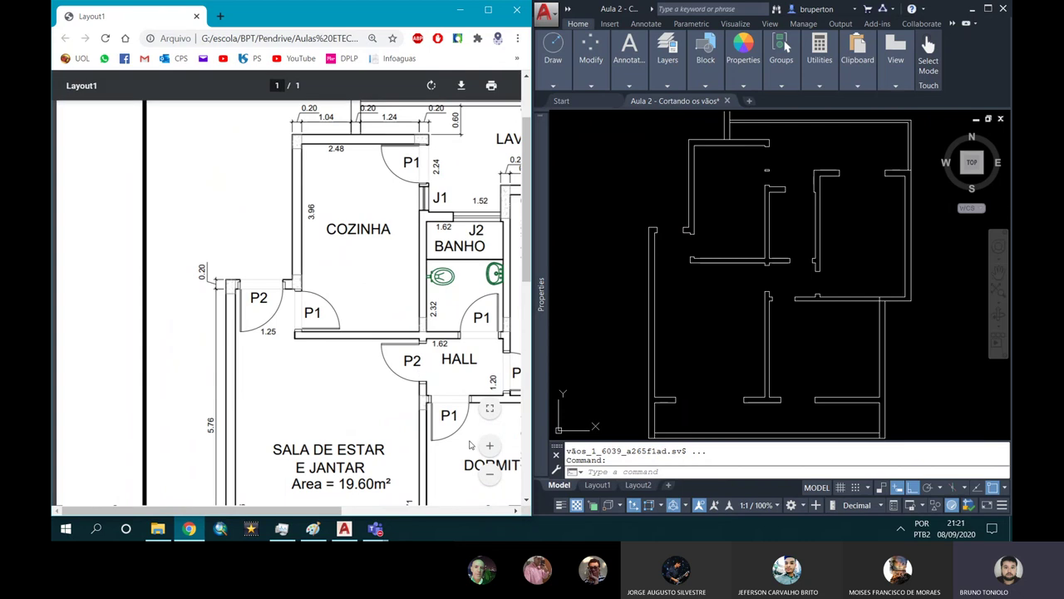
drag(301, 509, 462, 509)
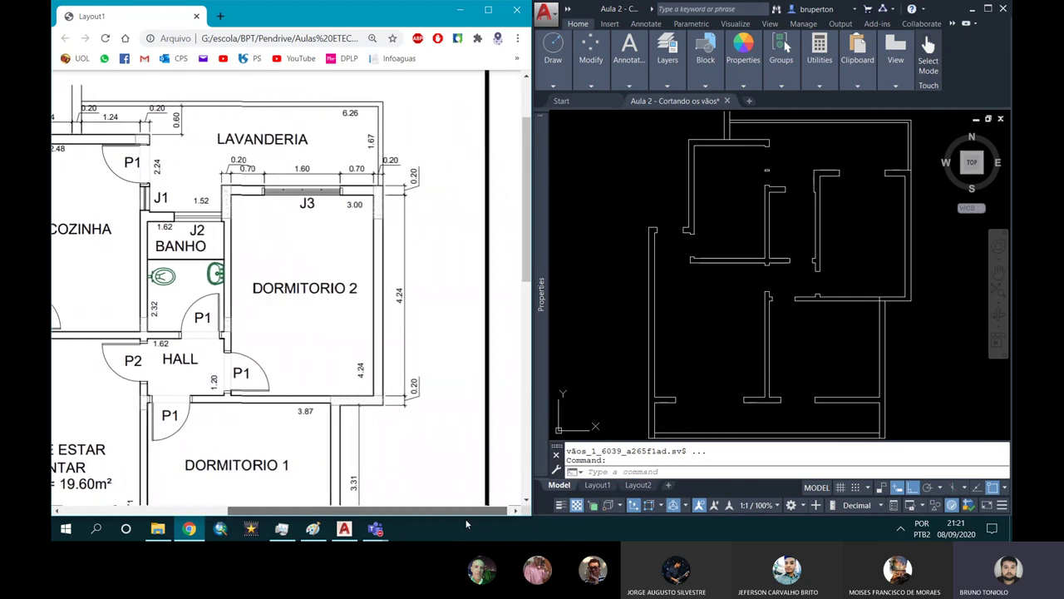
scroll(425, 450, down, 4)
scroll(326, 311, up, 2)
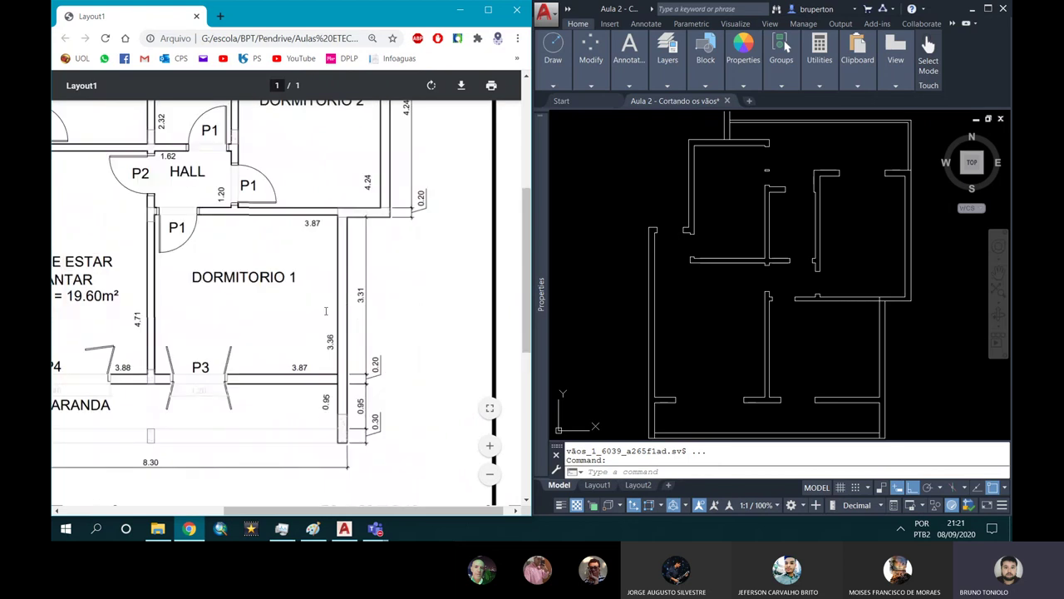
scroll(160, 180, up, 2)
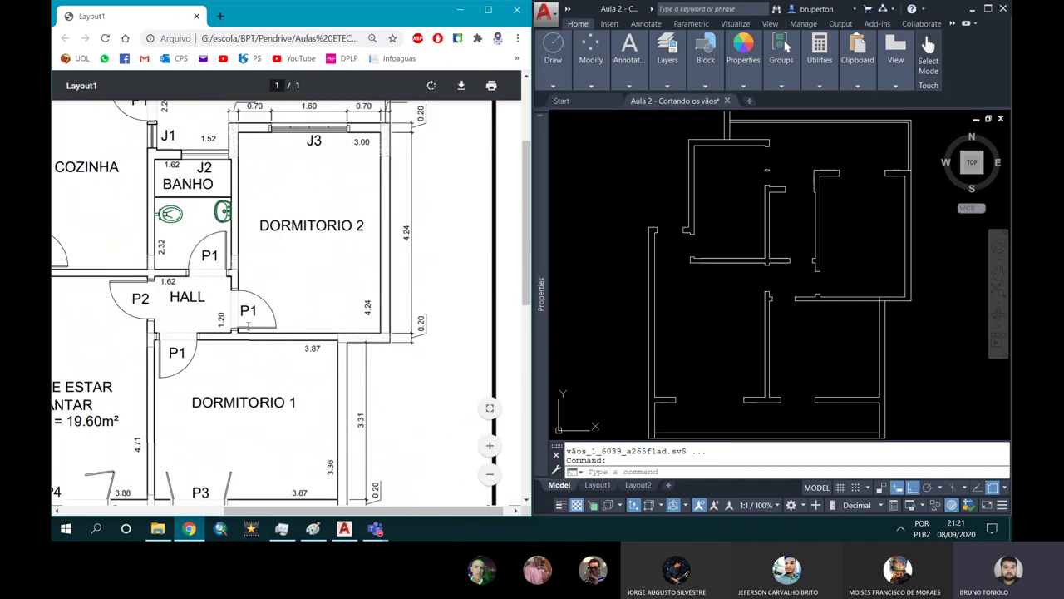
scroll(245, 297, down, 3)
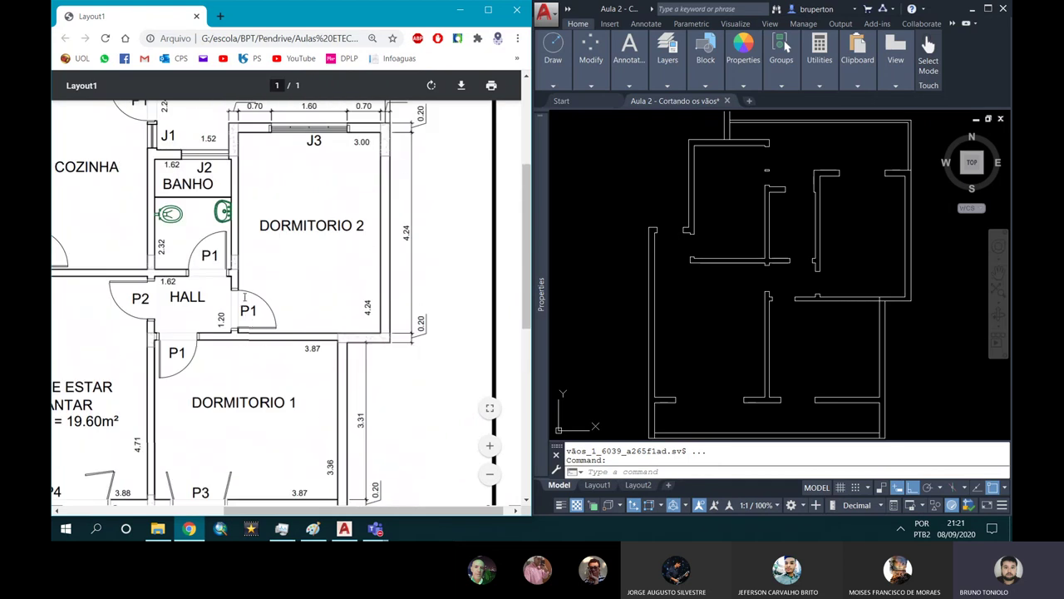
scroll(327, 379, down, 2)
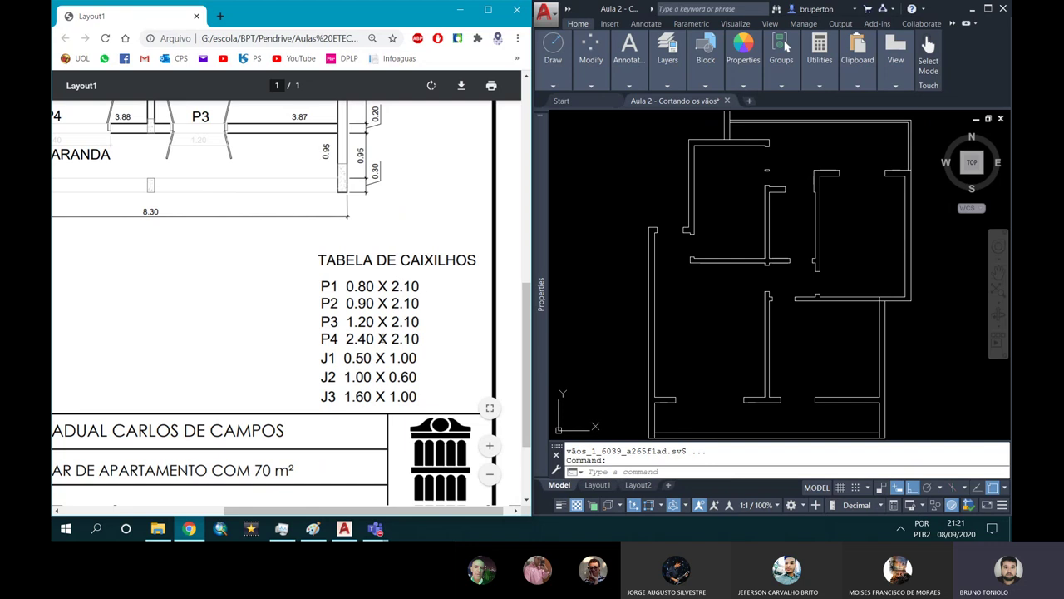
Scroll and pan back to the kitchen's P1 and P2 doors.
scroll(385, 304, up, 2)
scroll(385, 304, up, 3)
drag(328, 510, 212, 510)
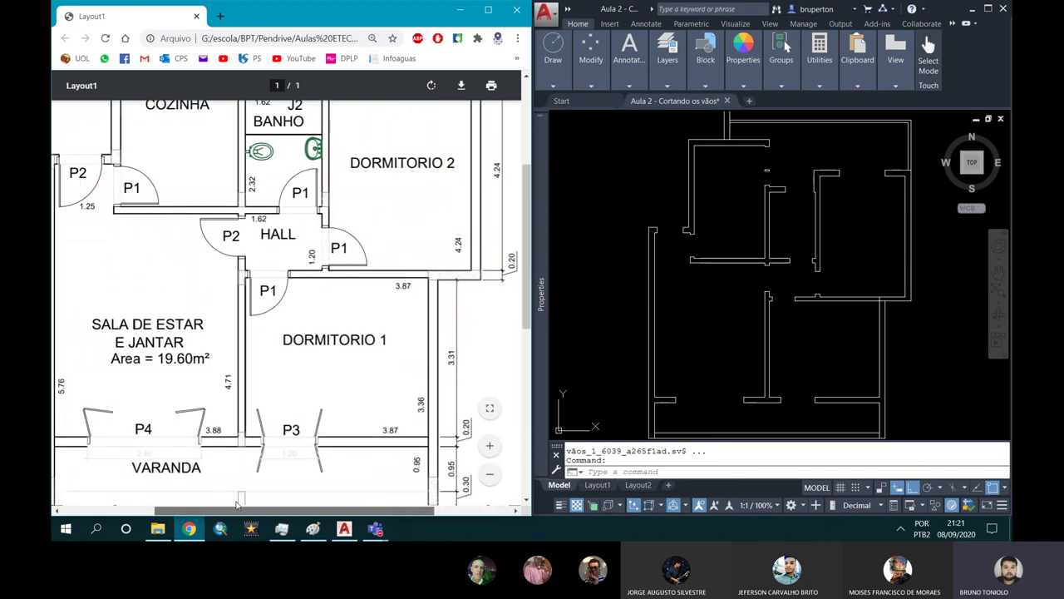
scroll(257, 307, up, 2)
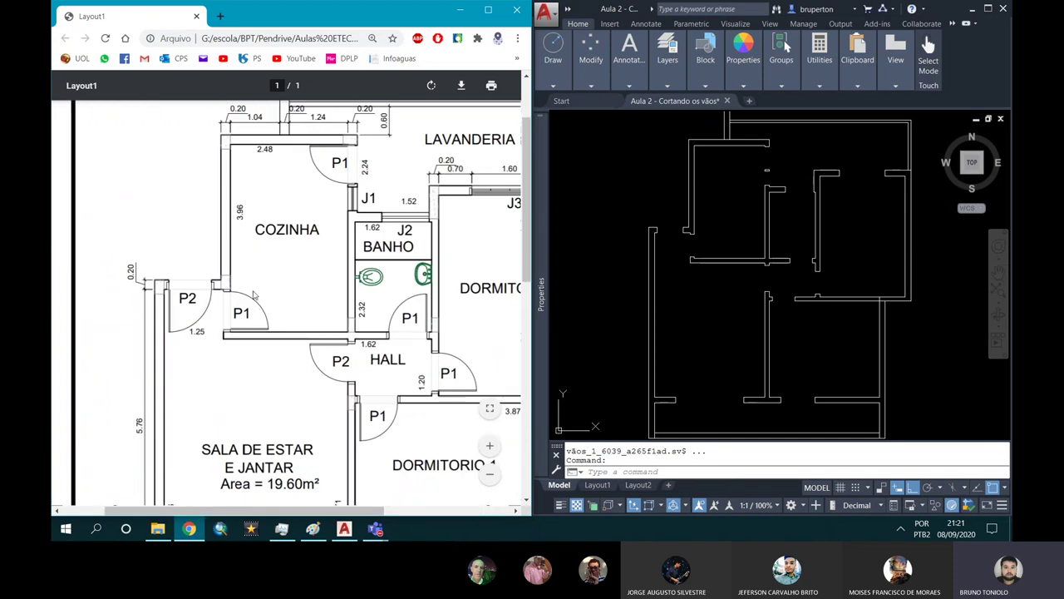
Maximize the AutoCAD window and Zoom Extents to show the complete double-line wall layout.
scroll(666, 223, up, 4)
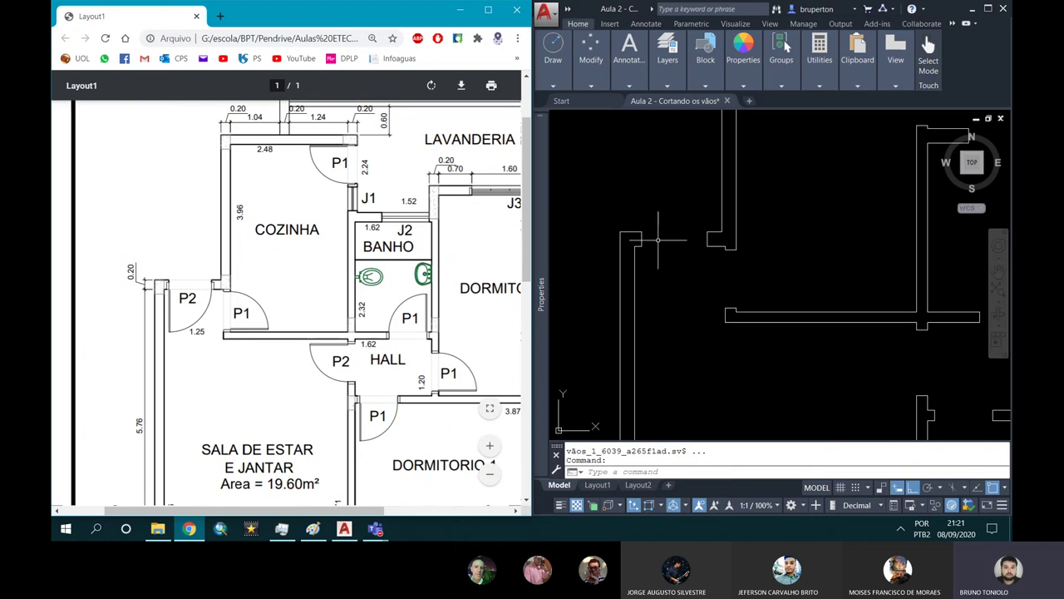
scroll(663, 262, down, 3)
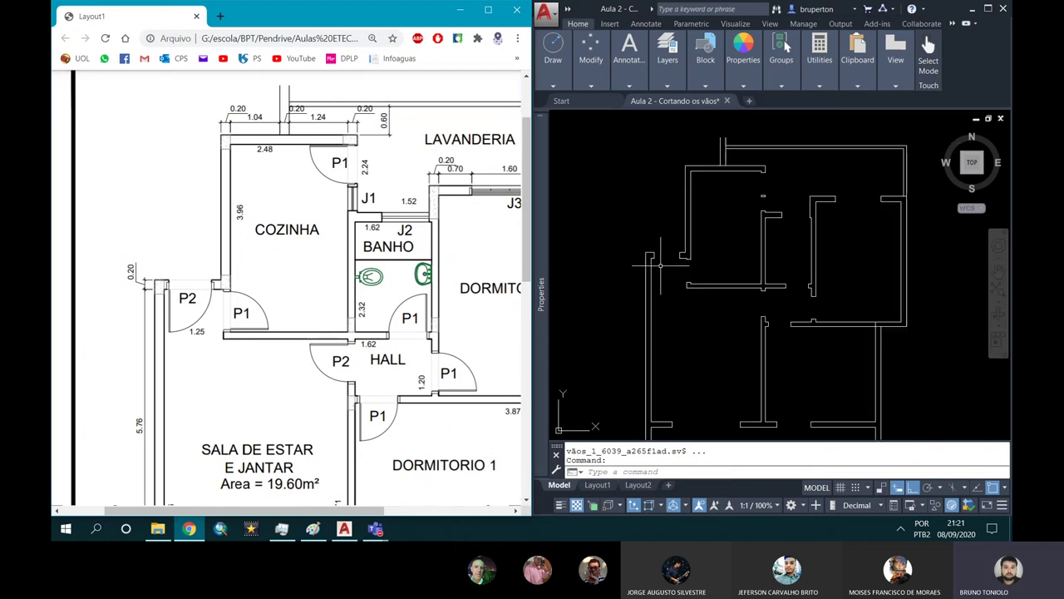
scroll(665, 266, up, 3)
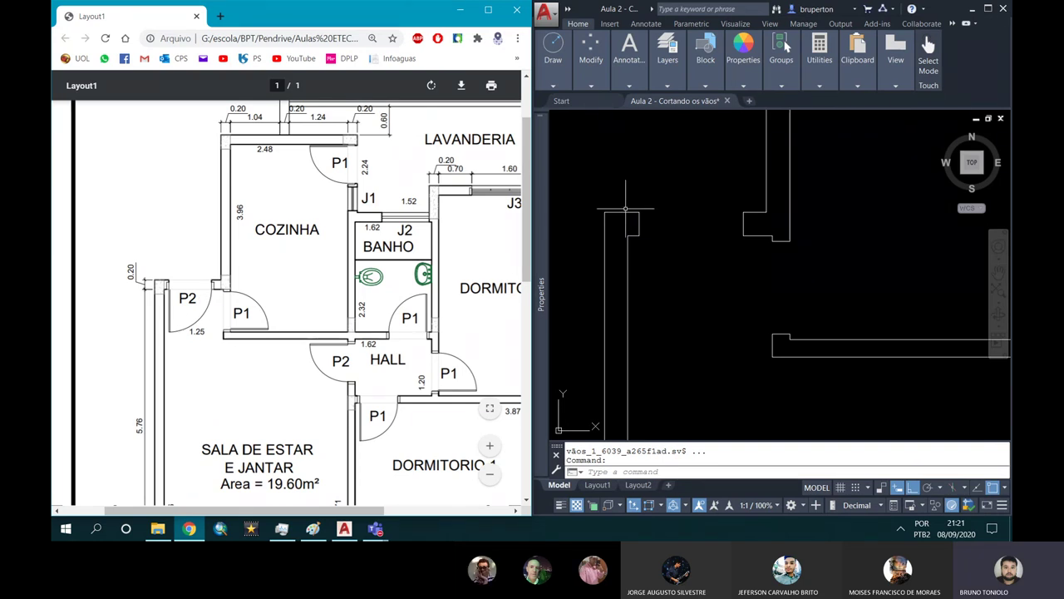
scroll(696, 293, down, 3)
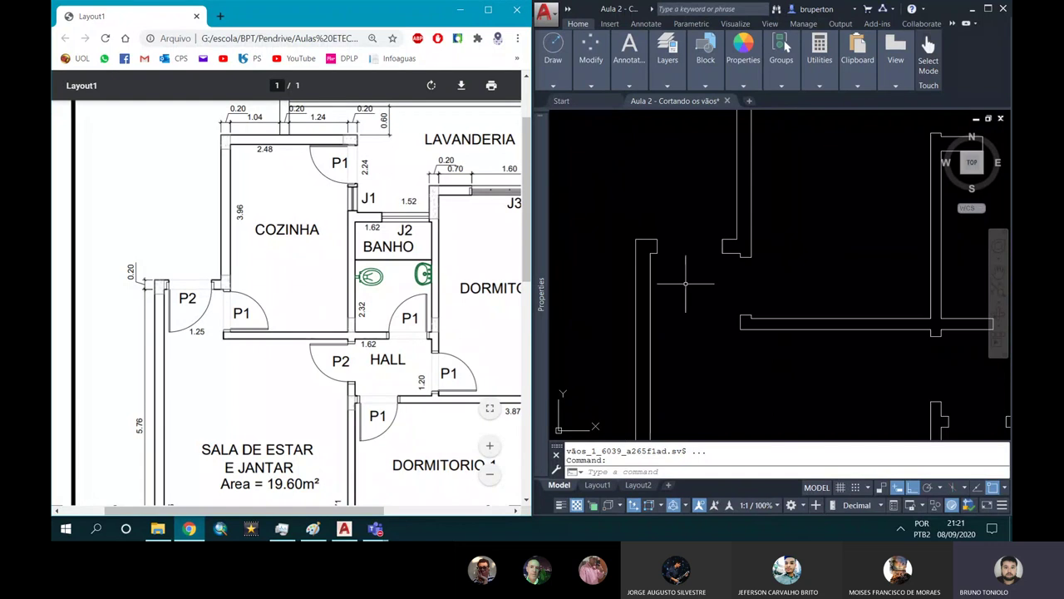
scroll(694, 287, down, 2)
scroll(690, 266, up, 2)
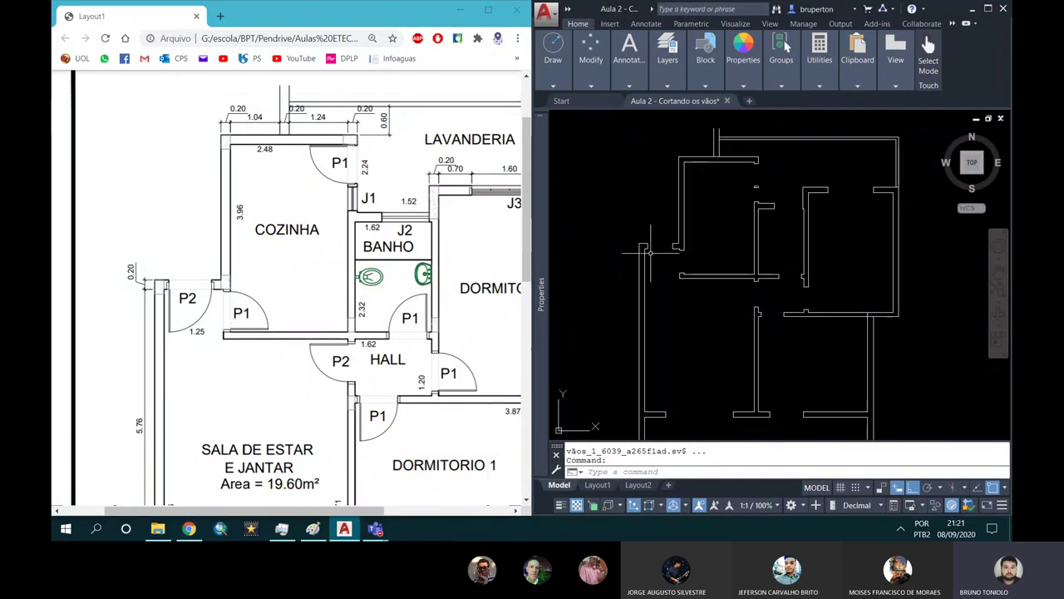
scroll(658, 247, up, 2)
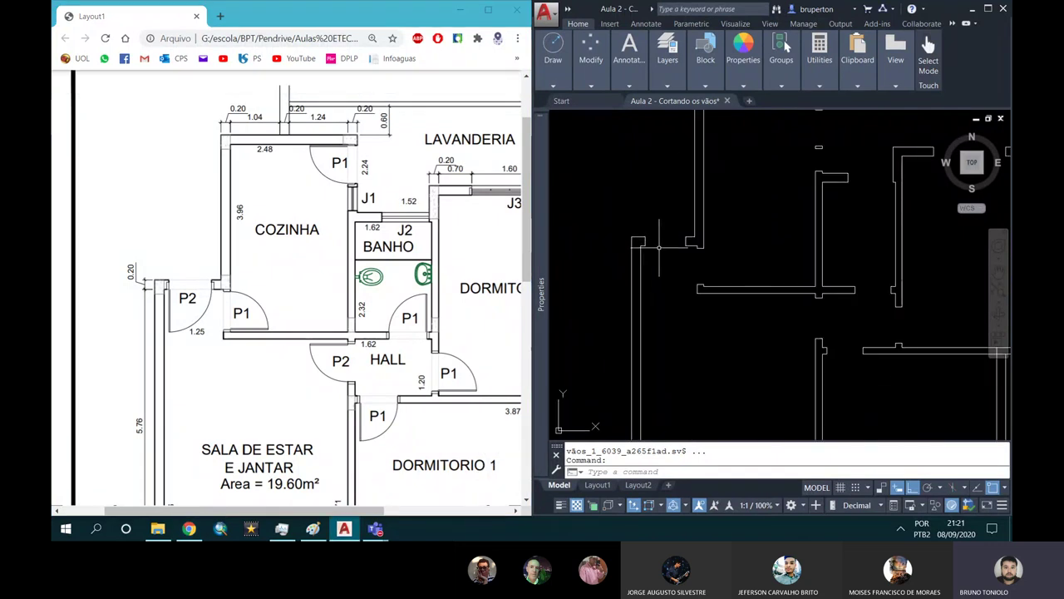
scroll(628, 246, down, 2)
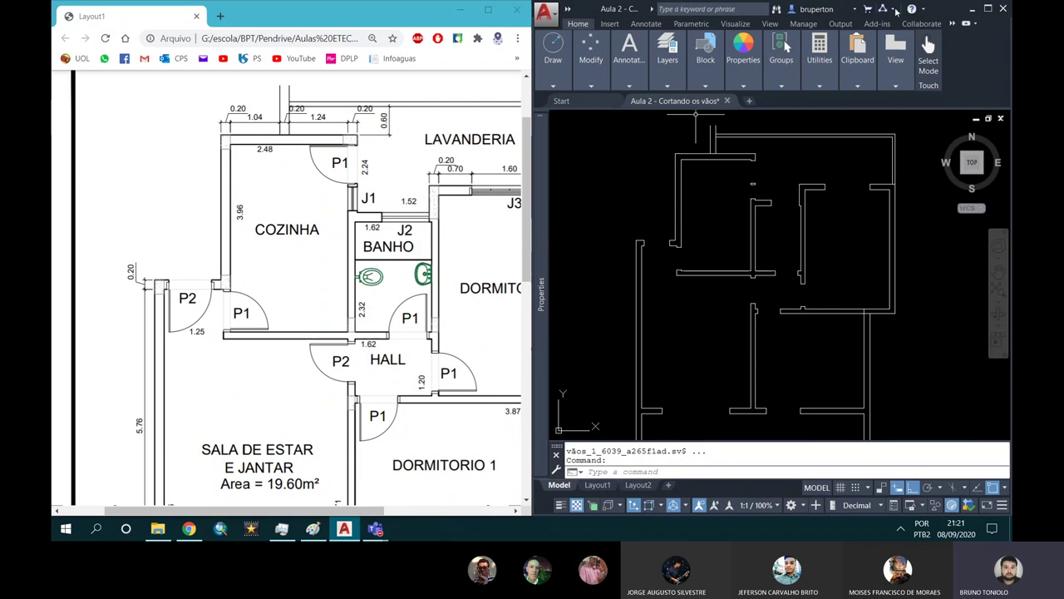
click(986, 12)
scroll(361, 225, down, 2)
scroll(488, 218, down, 1)
middle_click(489, 218)
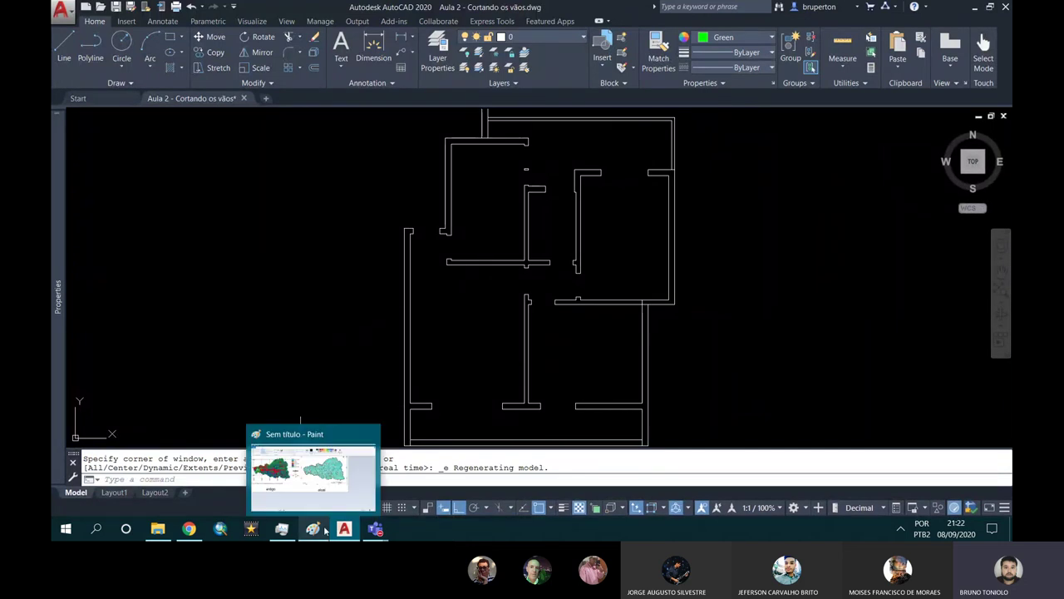
mouse_move(189, 529)
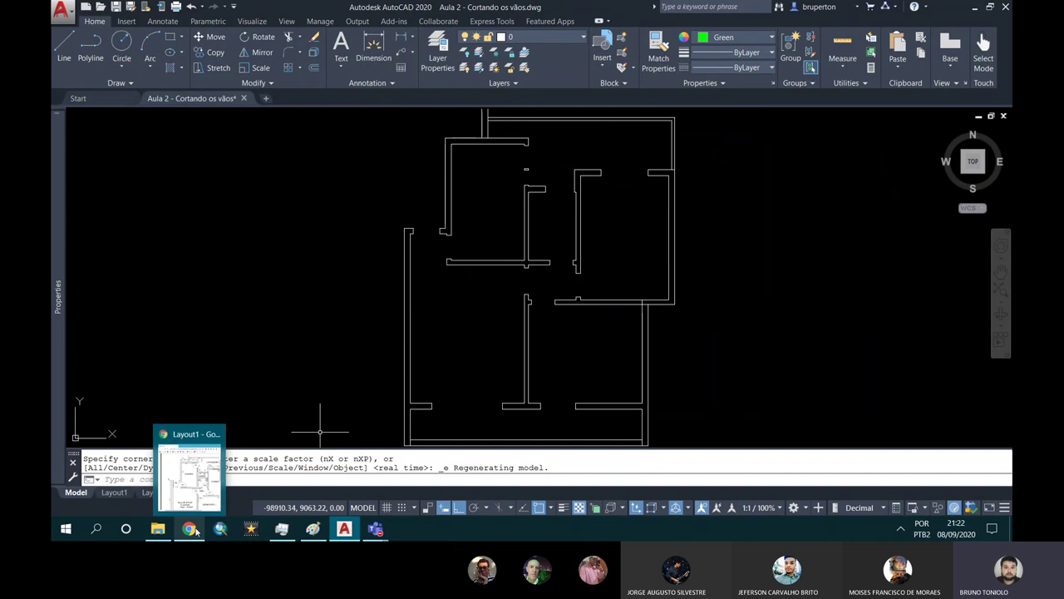
Bring the reference PDF forward, maximize Chrome and fit the whole page.
click(189, 529)
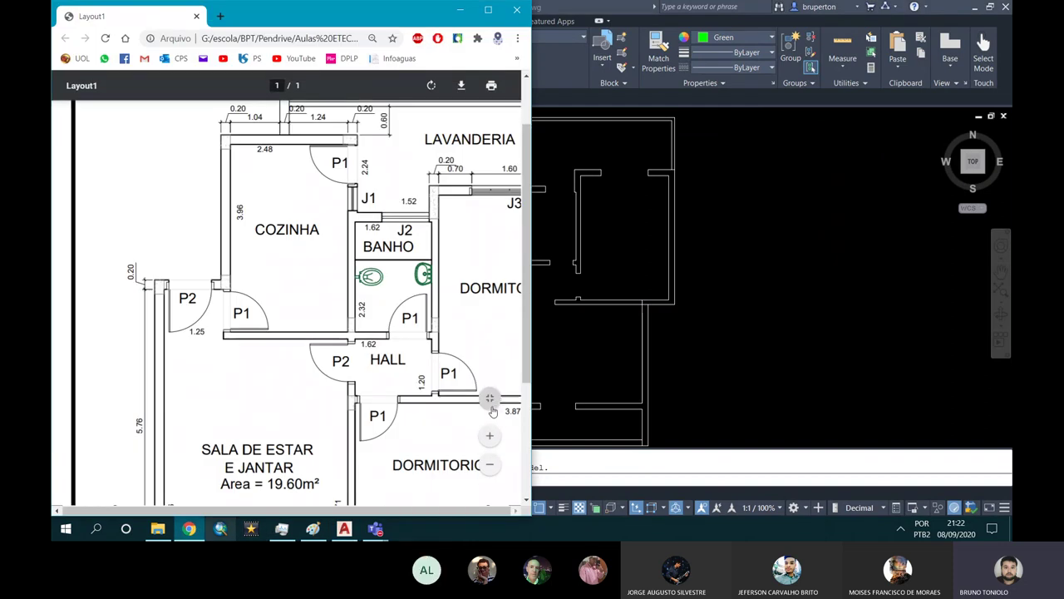
click(489, 397)
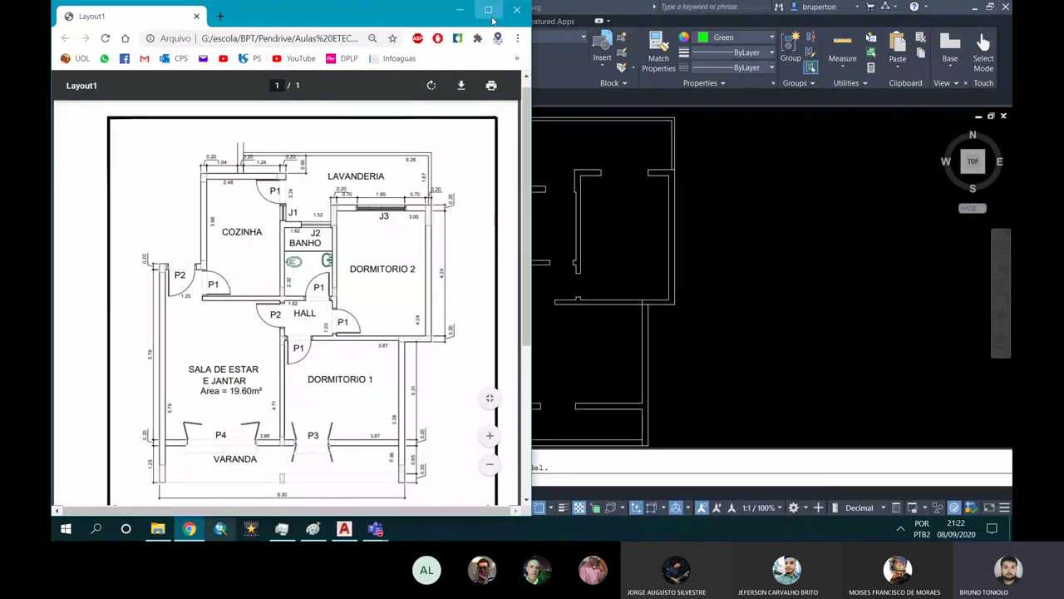
click(488, 9)
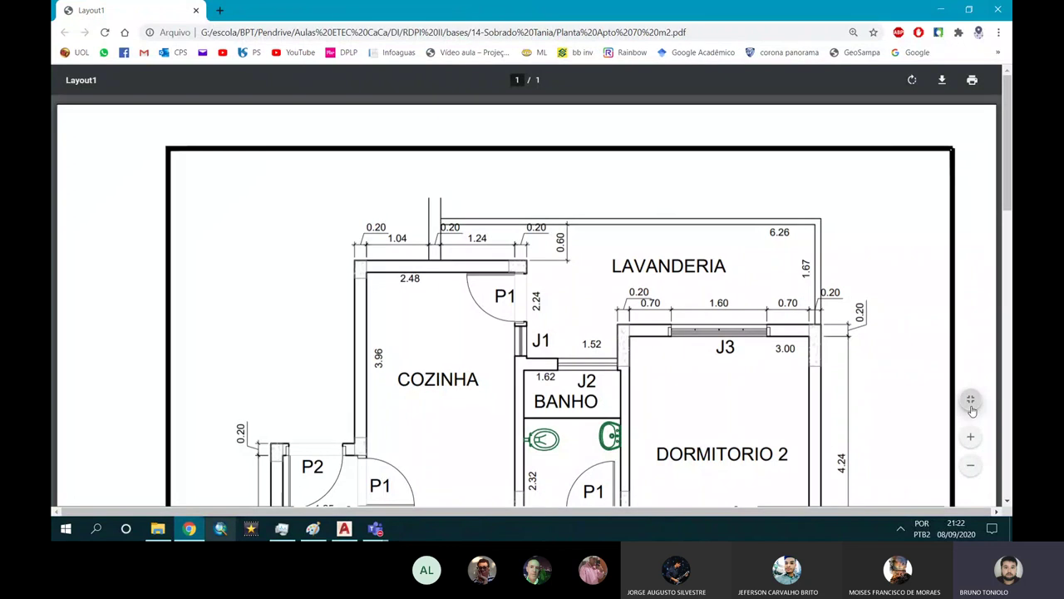
click(971, 399)
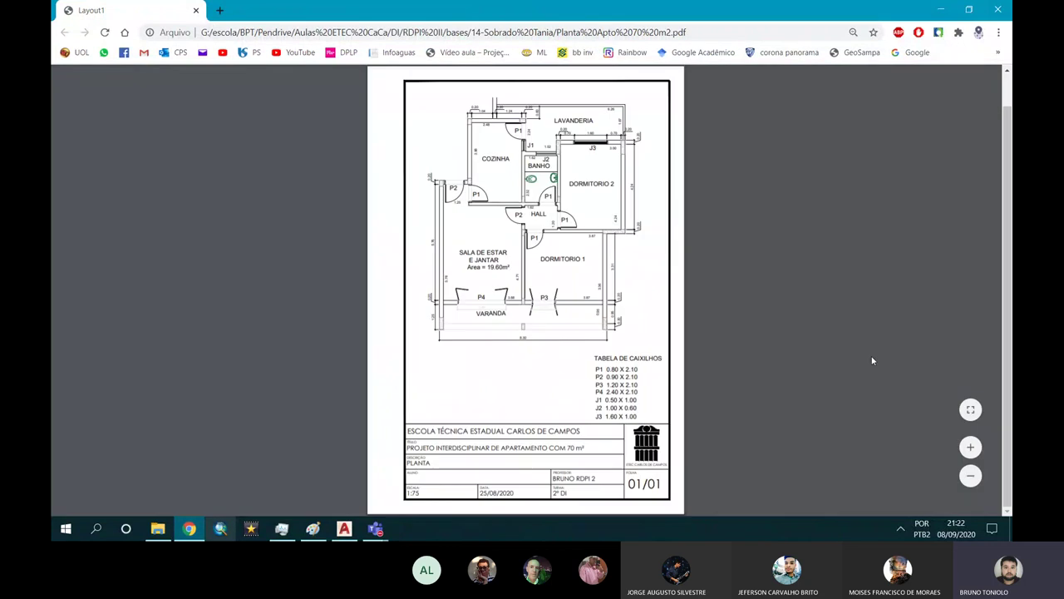
Search the Start menu for 'ca' to find the capture tool, then zoom the PDF into the floor plan.
click(71, 527)
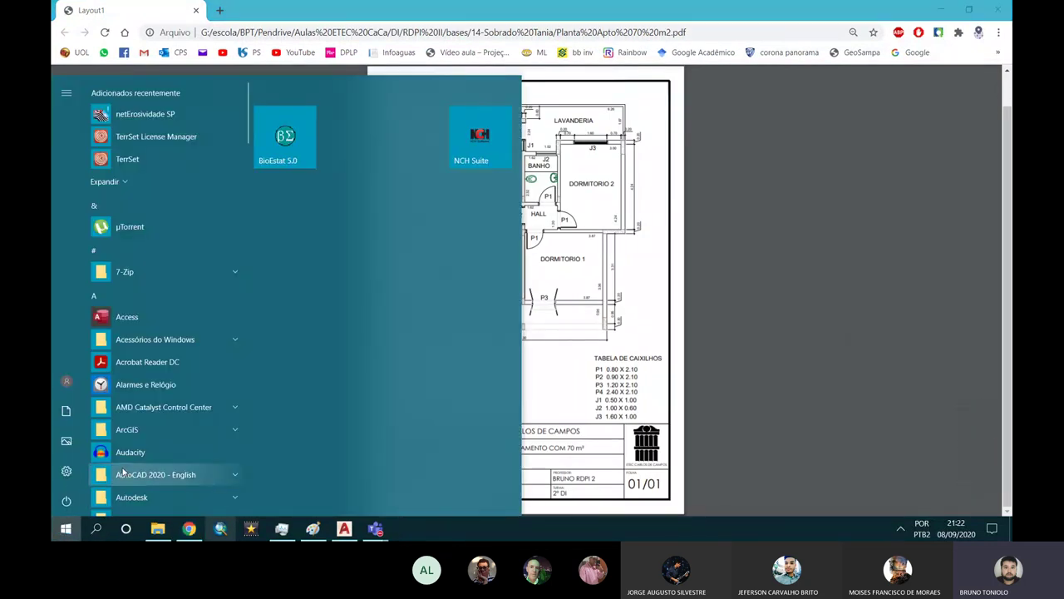
text(ca)
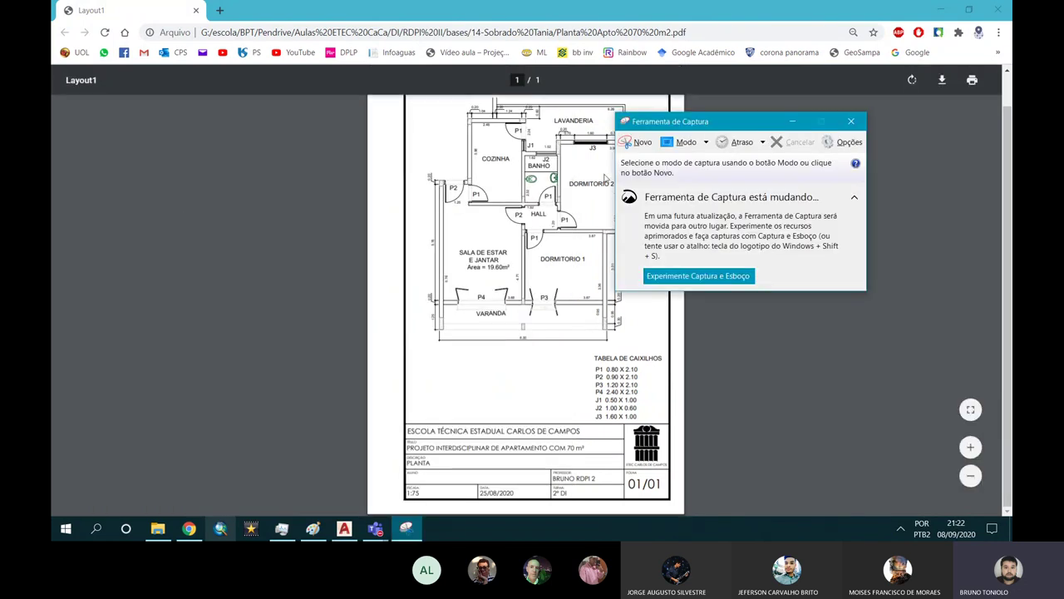
click(979, 432)
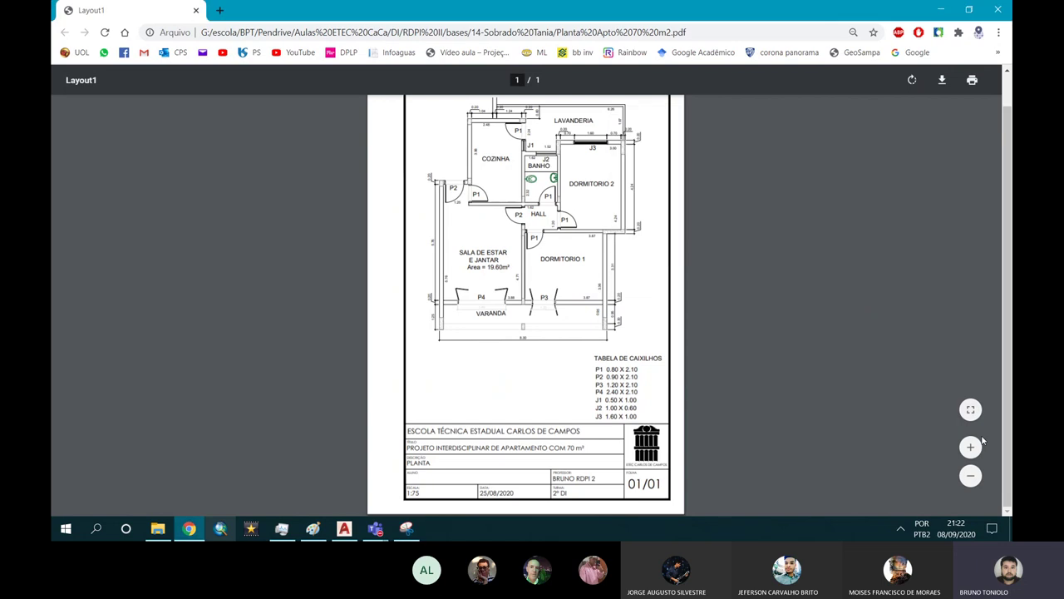
click(970, 447)
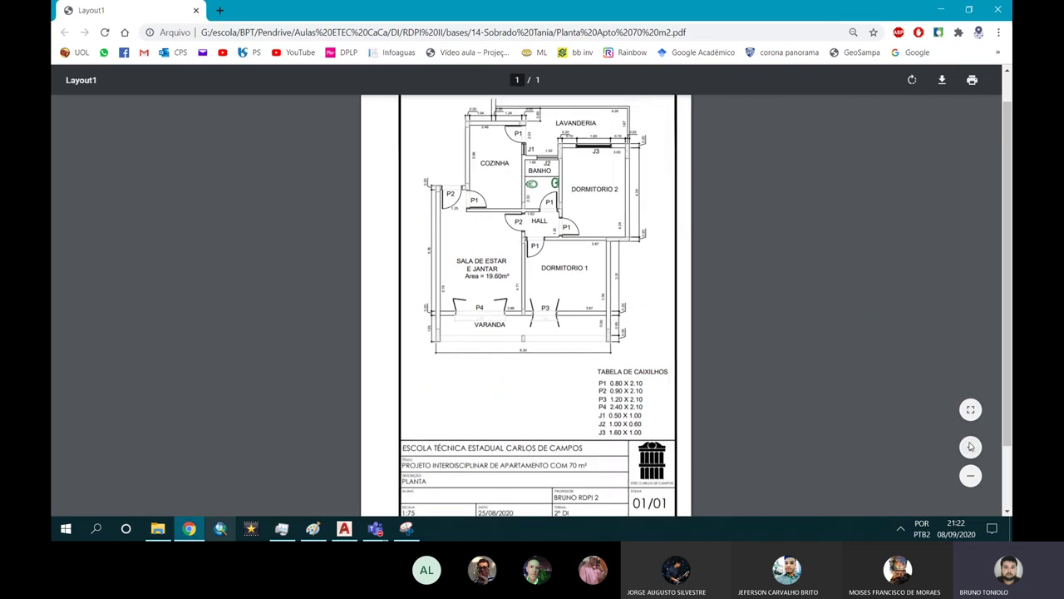
click(971, 447)
click(971, 447)
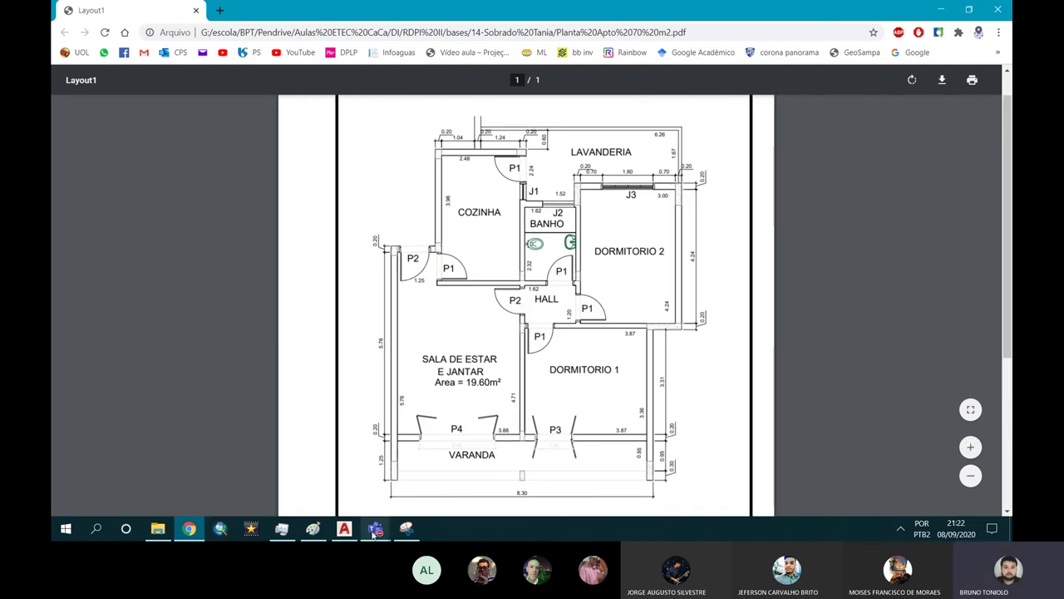
Snip the floor-plan area with Snipping Tool and copy the capture.
click(406, 528)
click(640, 144)
mouse_move(356, 110)
mouse_down()
mouse_move(733, 512)
mouse_move(719, 509)
mouse_up()
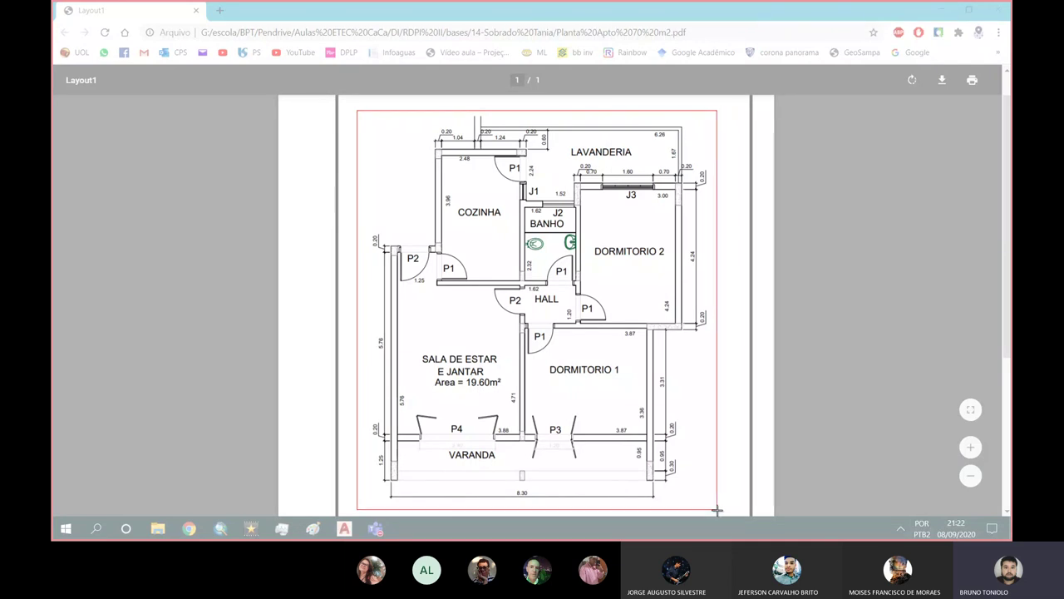
drag(719, 508, 717, 509)
right_click(586, 271)
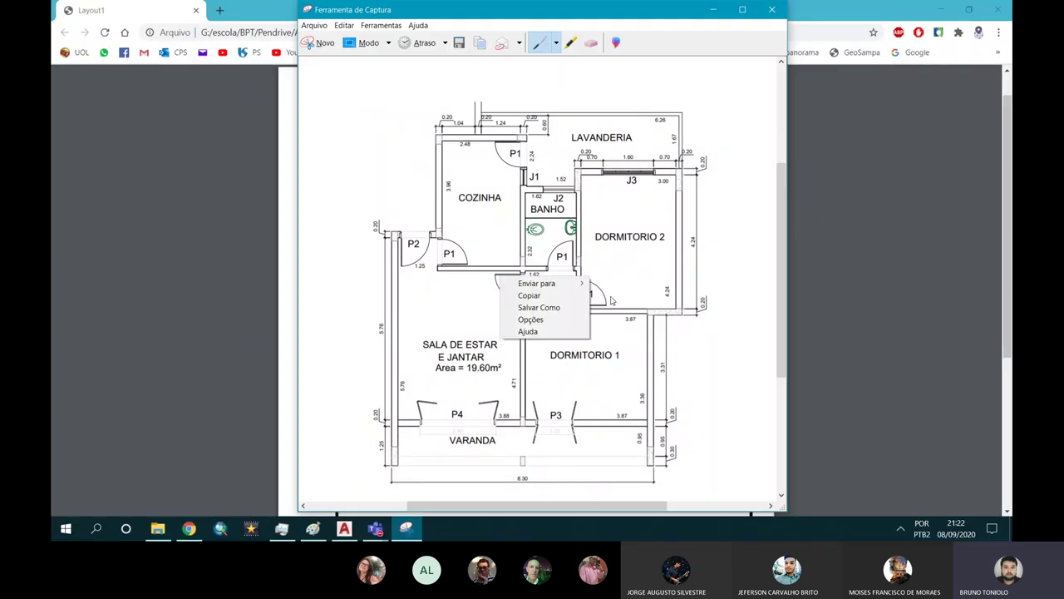
click(565, 295)
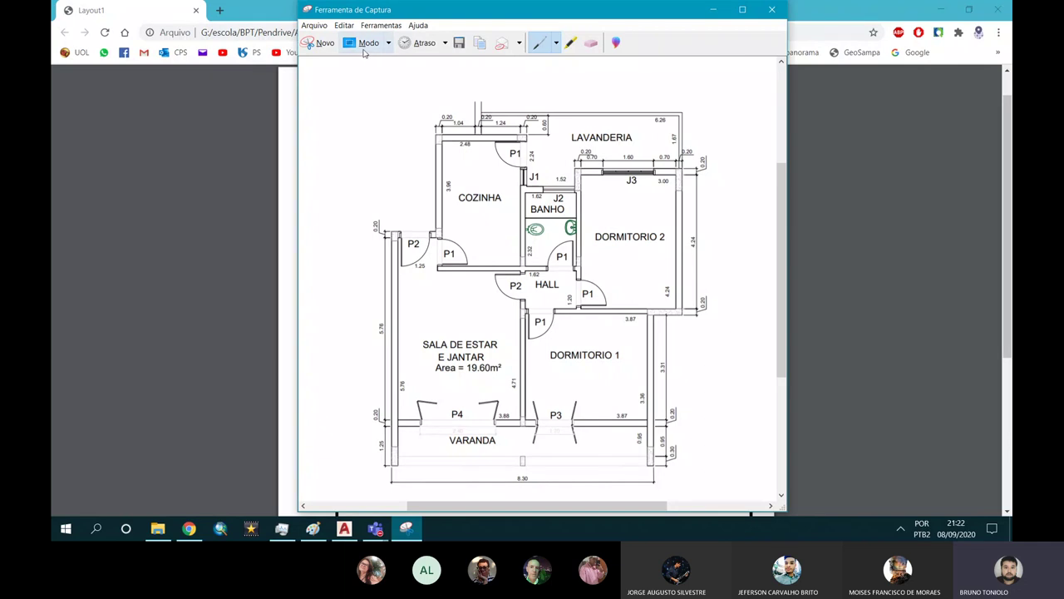
Open and cancel the snip's save dialog, then switch back to AutoCAD.
click(460, 44)
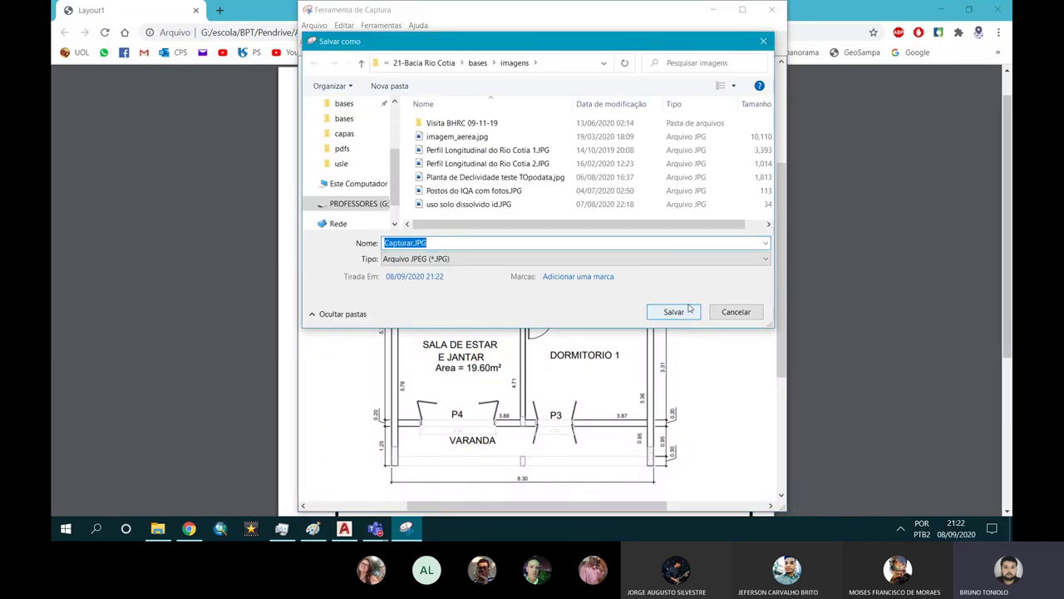
click(736, 311)
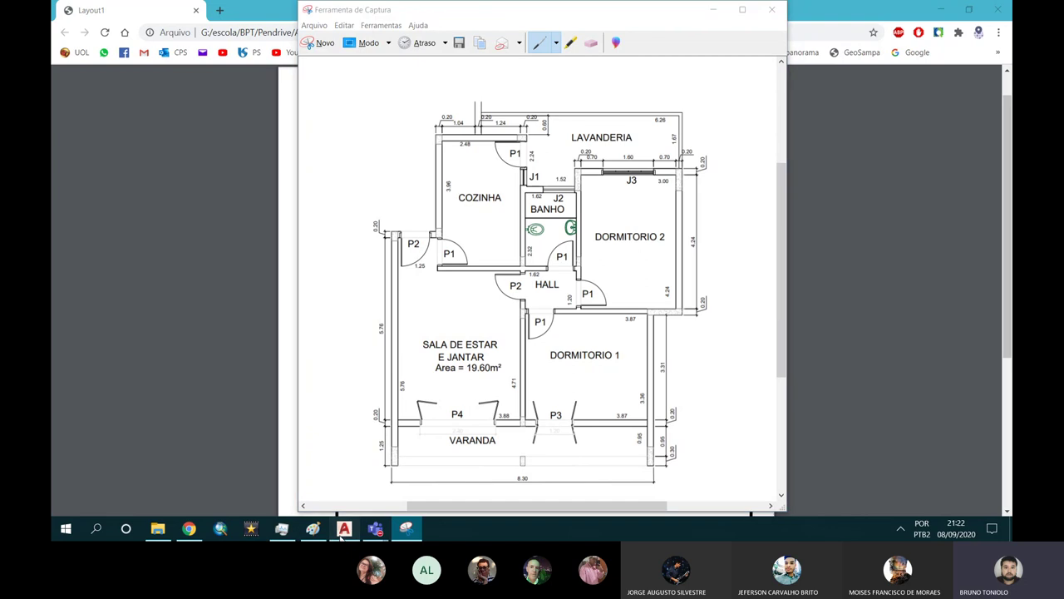
click(344, 528)
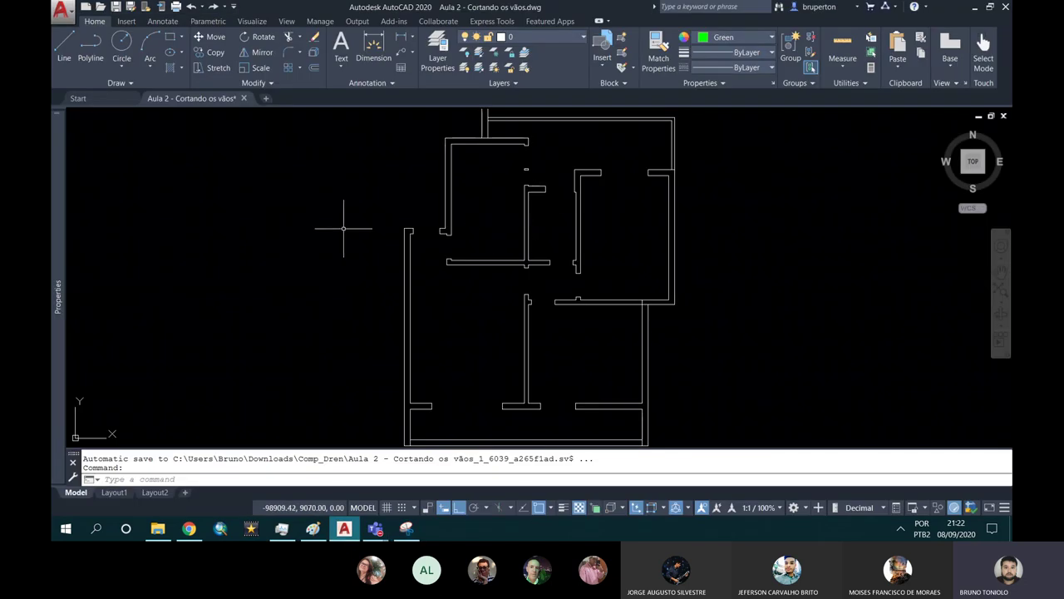
Paste the floor-plan image with Ctrl+V and place it right of the walls.
key(ctrl+v)
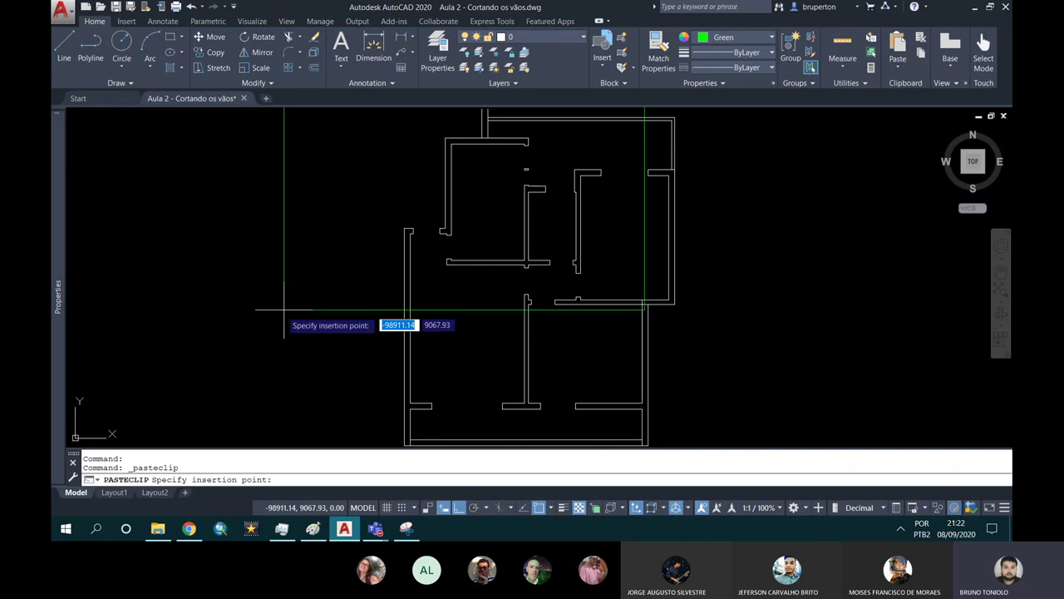
scroll(282, 311, down, 1)
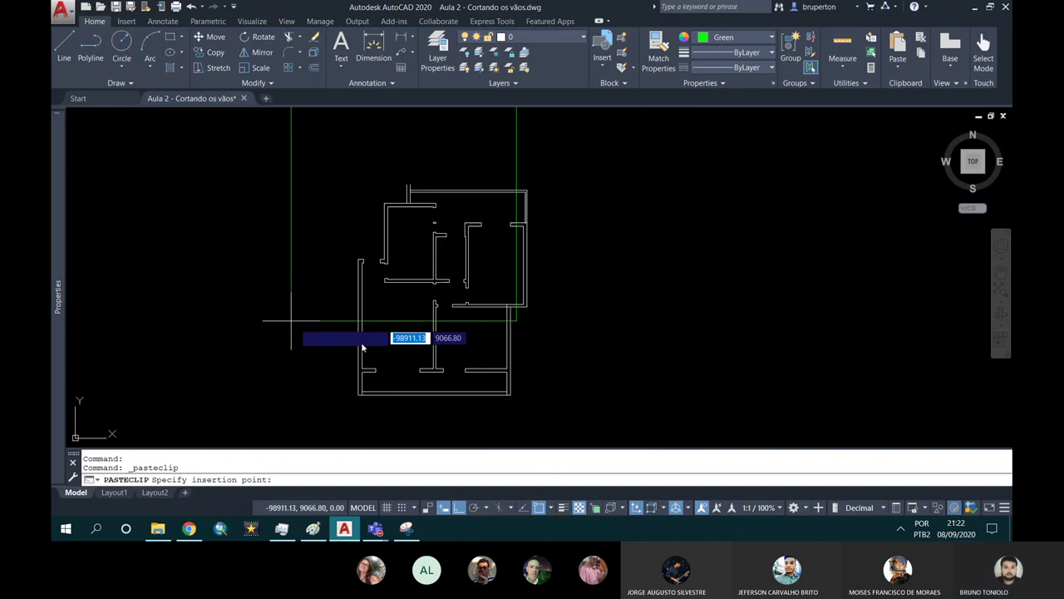
click(586, 399)
scroll(665, 275, up, 2)
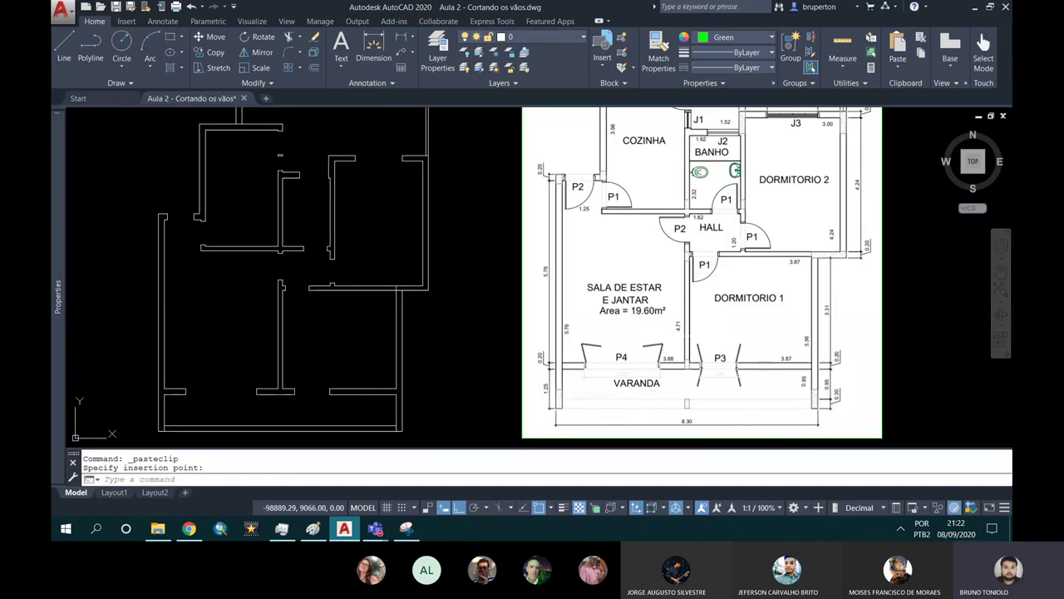
scroll(640, 274, down, 2)
scroll(675, 281, up, 2)
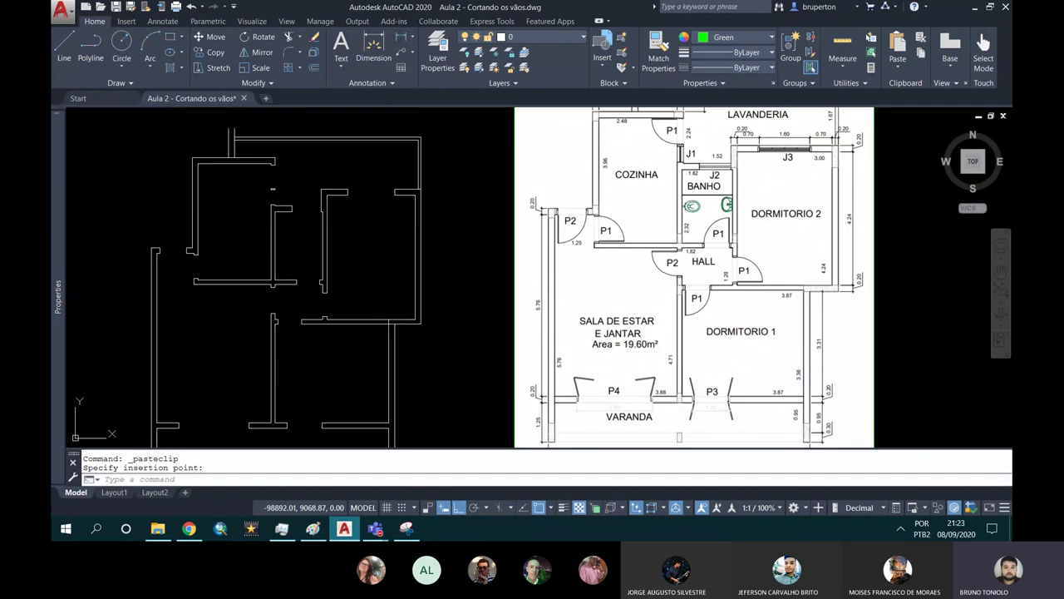
Window-select the pasted image, deselect it, and pan to frame both walls and image.
click(511, 292)
click(509, 311)
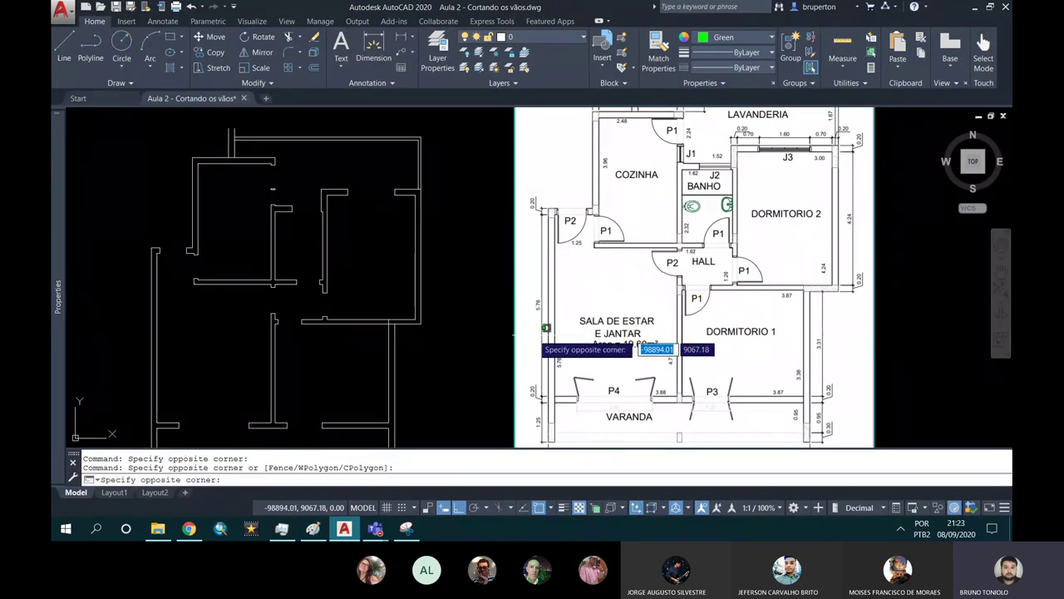
click(523, 330)
scroll(487, 314, down, 4)
scroll(513, 275, up, 2)
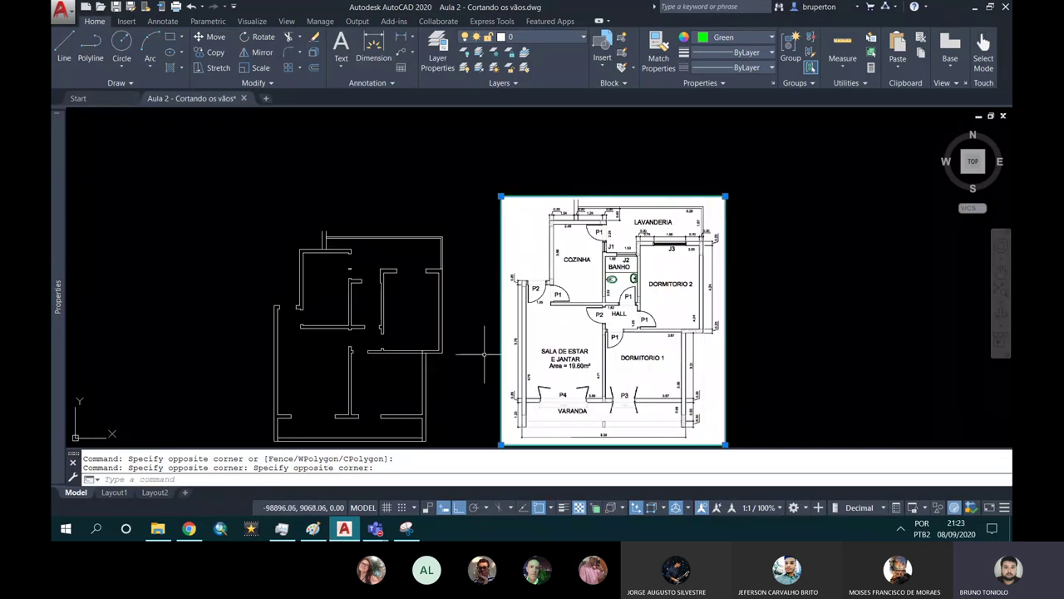
scroll(503, 440, up, 4)
scroll(516, 428, down, 4)
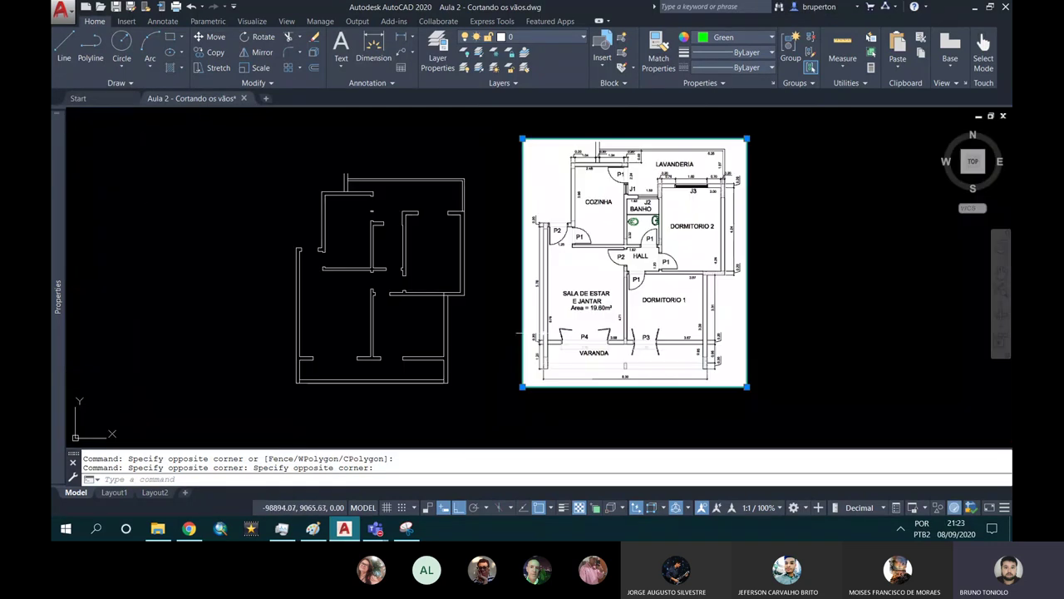
scroll(516, 428, up, 2)
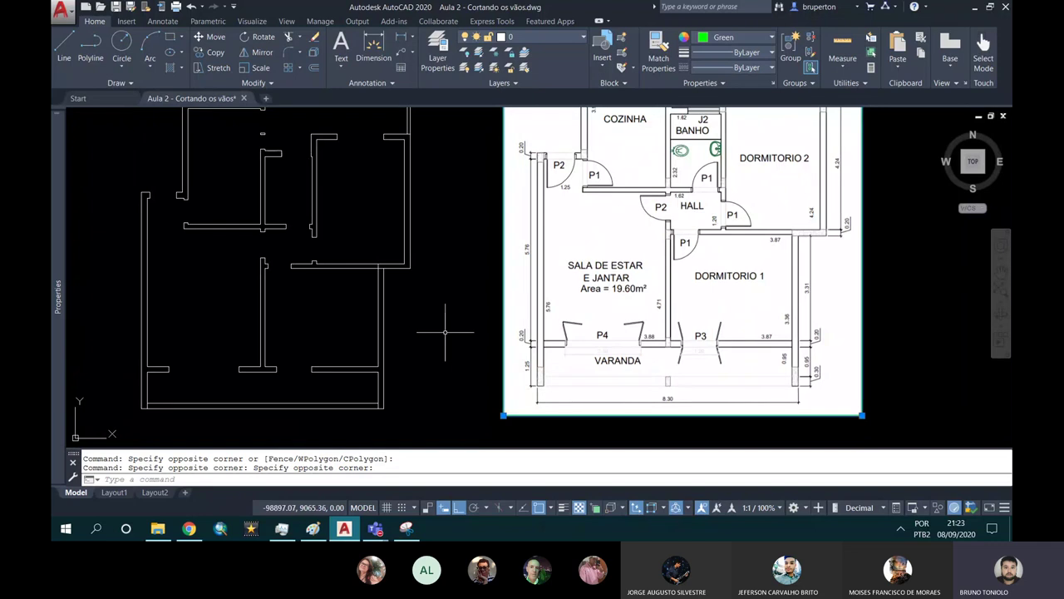
key(Escape)
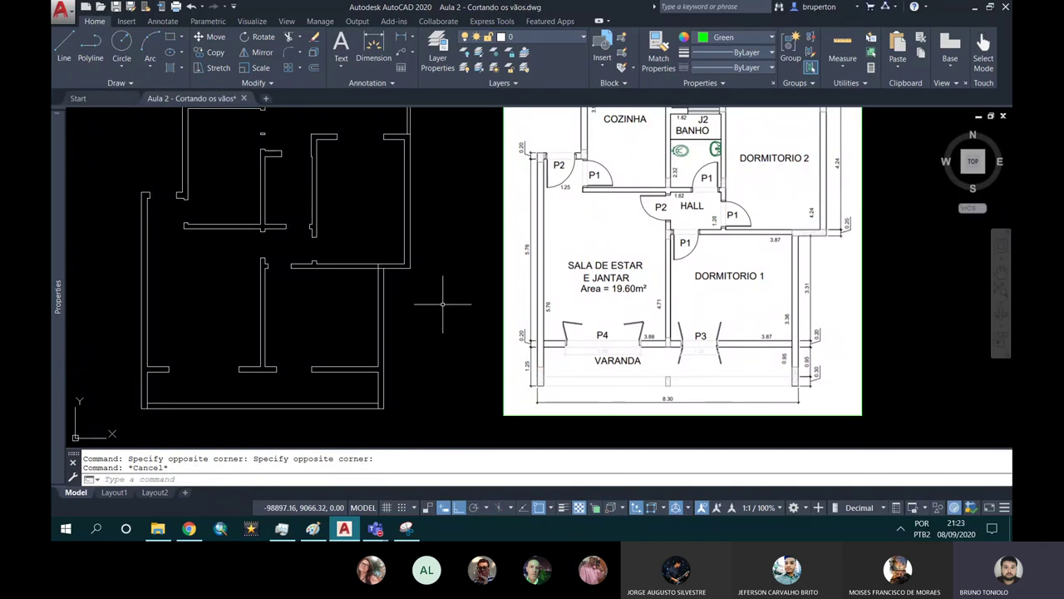
middle_drag(425, 304, 504, 331)
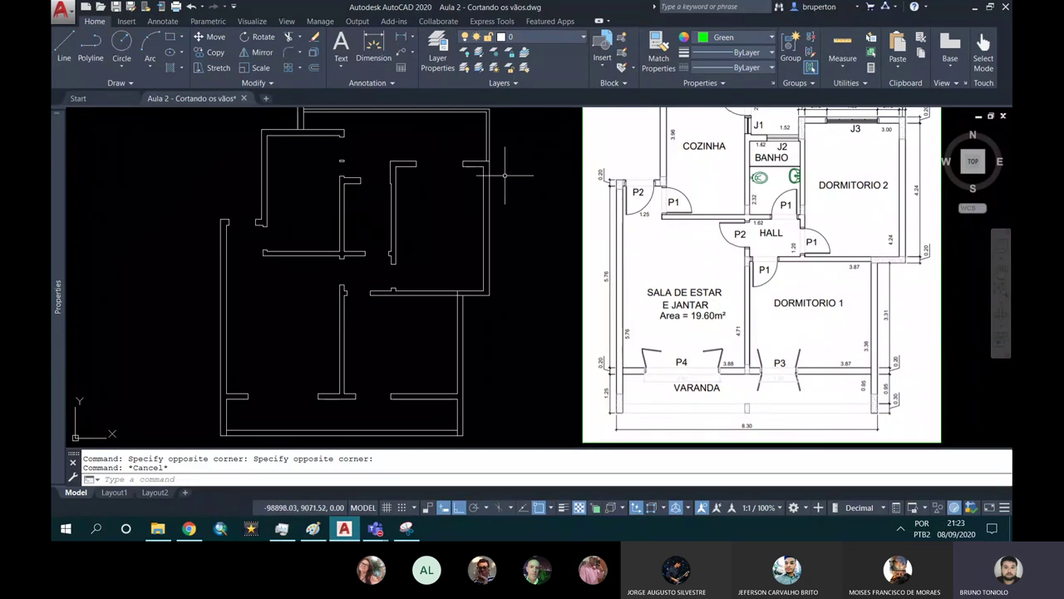
Set the current drawing colour to Yellow and pan to frame the floor plan.
click(770, 37)
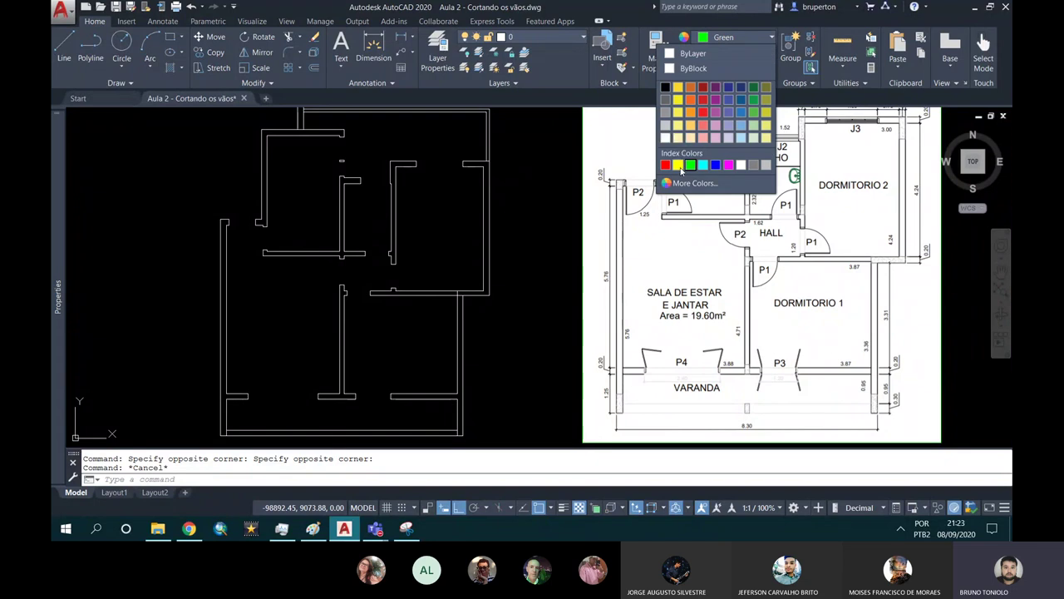
click(678, 165)
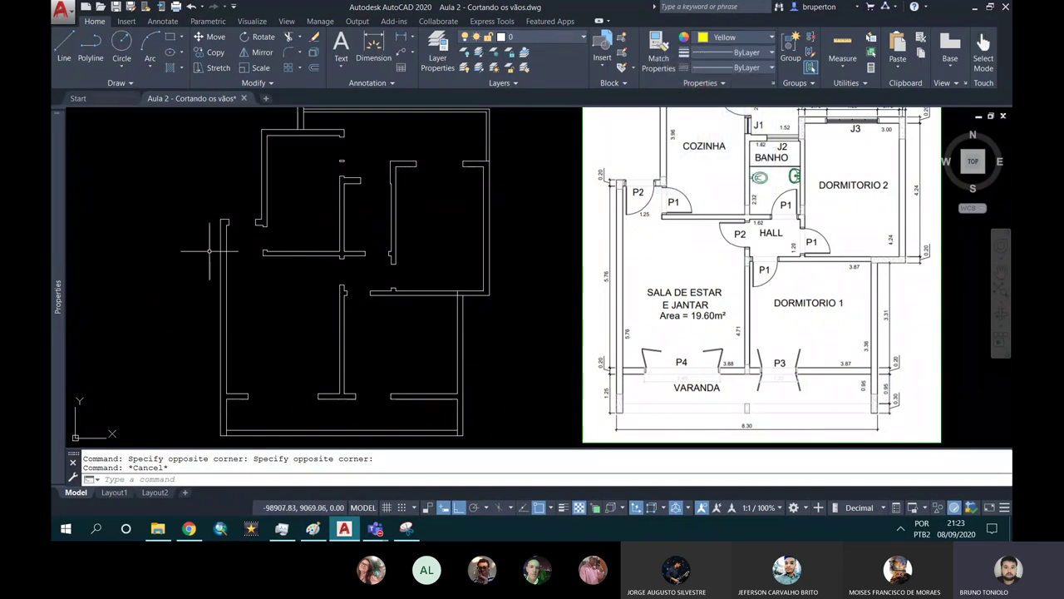
scroll(210, 251, up, 3)
scroll(321, 226, down, 3)
middle_drag(370, 243, 324, 250)
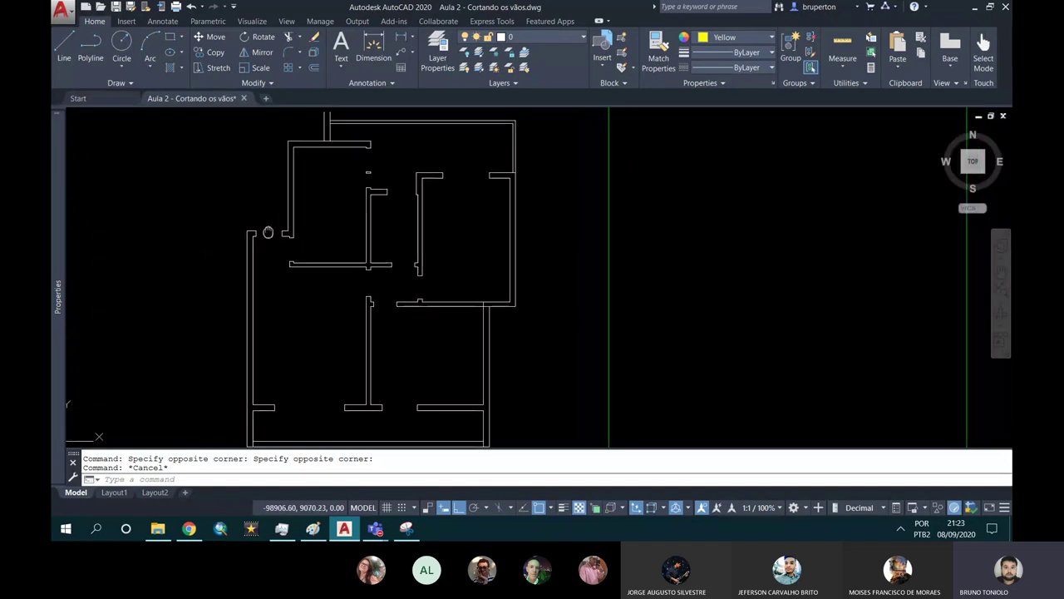
middle_drag(268, 232, 253, 250)
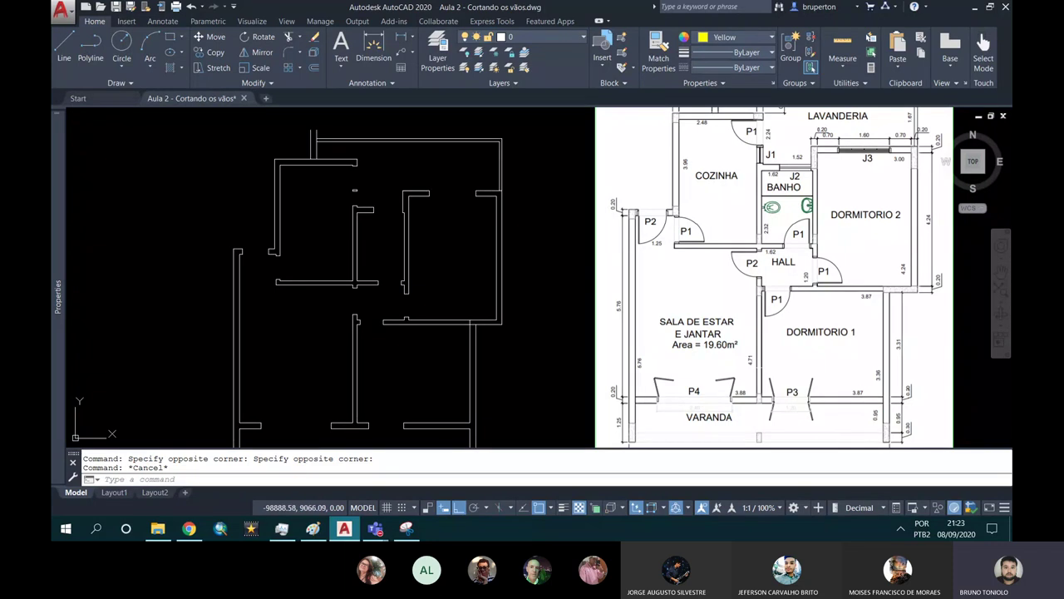
Zoom in and out to compare the wall layout with the reference image.
scroll(815, 416, up, 4)
scroll(715, 274, down, 3)
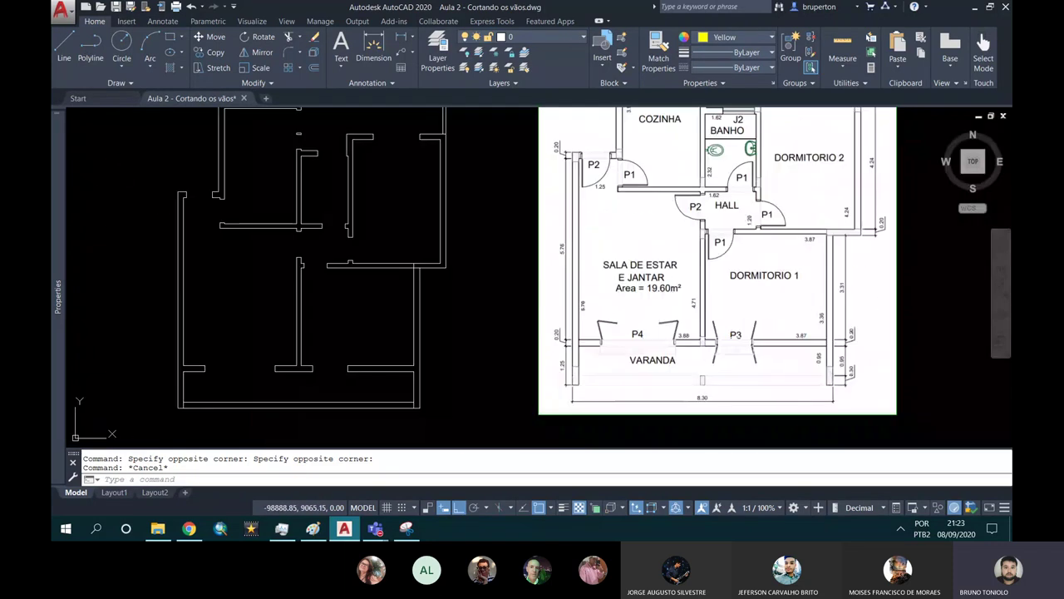
scroll(715, 274, up, 3)
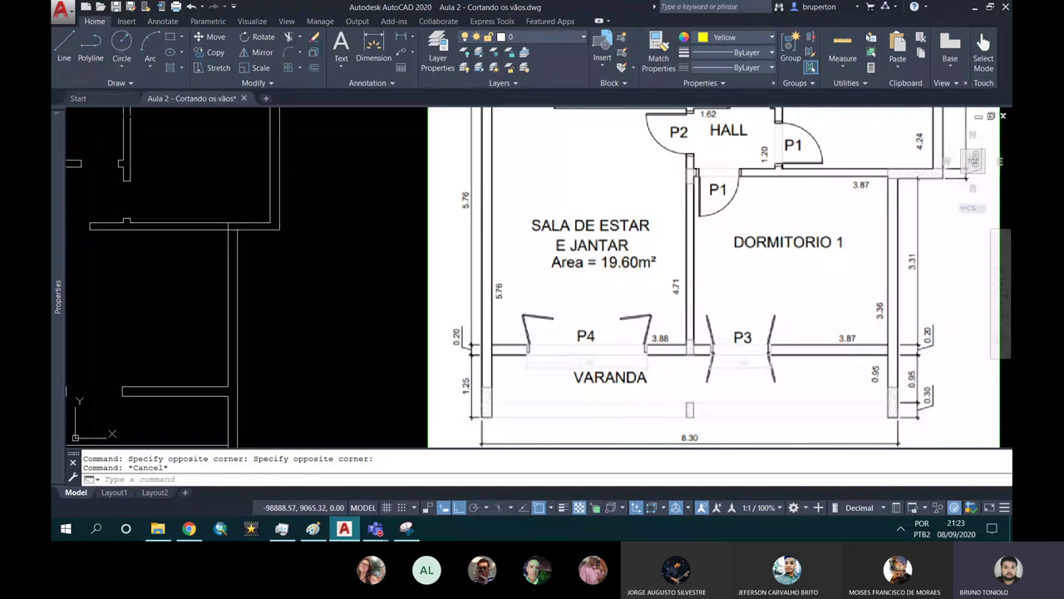
scroll(728, 334, down, 3)
scroll(720, 347, up, 2)
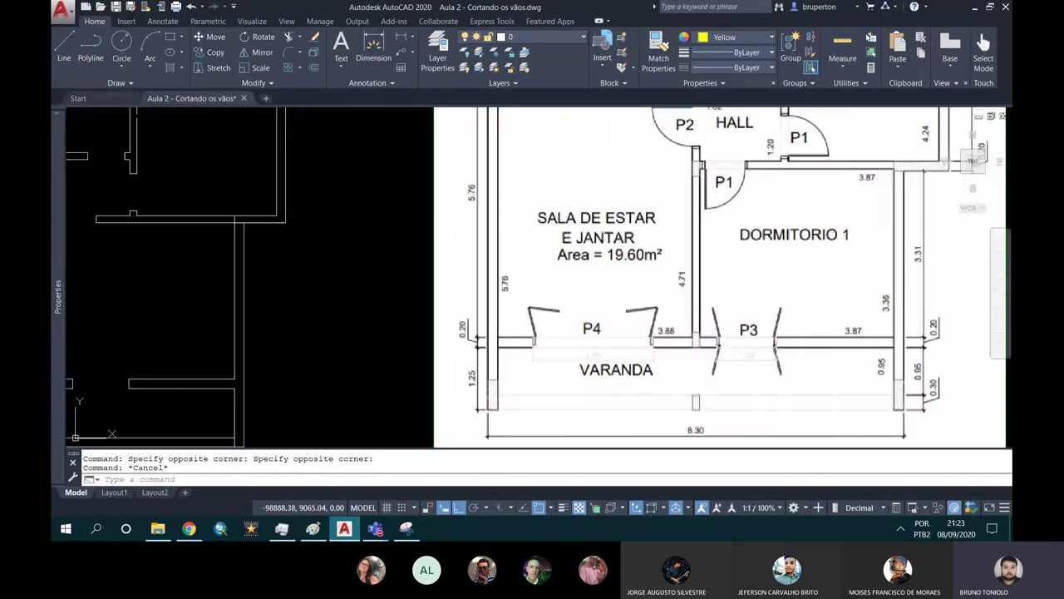
scroll(749, 342, down, 2)
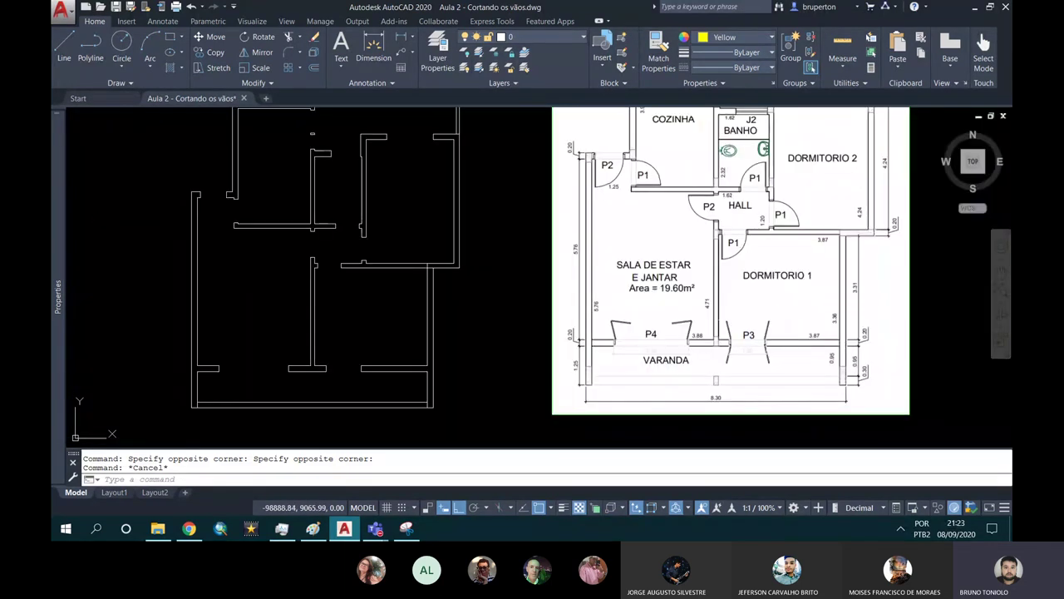
scroll(739, 325, up, 2)
scroll(759, 365, down, 2)
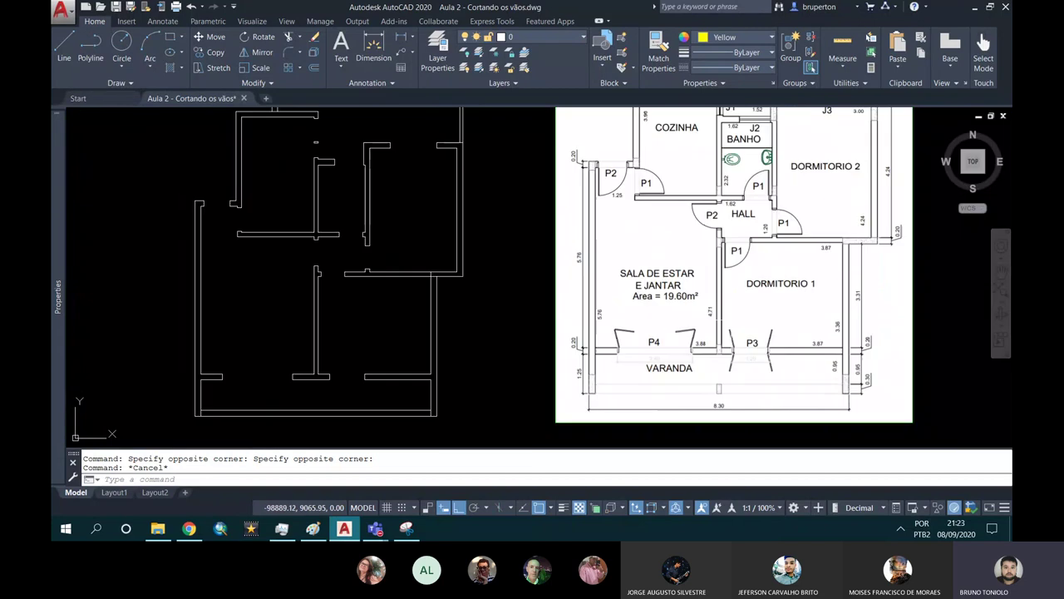
scroll(759, 365, up, 2)
scroll(759, 364, down, 2)
scroll(728, 333, up, 4)
scroll(728, 333, up, 4)
scroll(728, 333, down, 6)
scroll(724, 291, down, 2)
scroll(723, 291, down, 2)
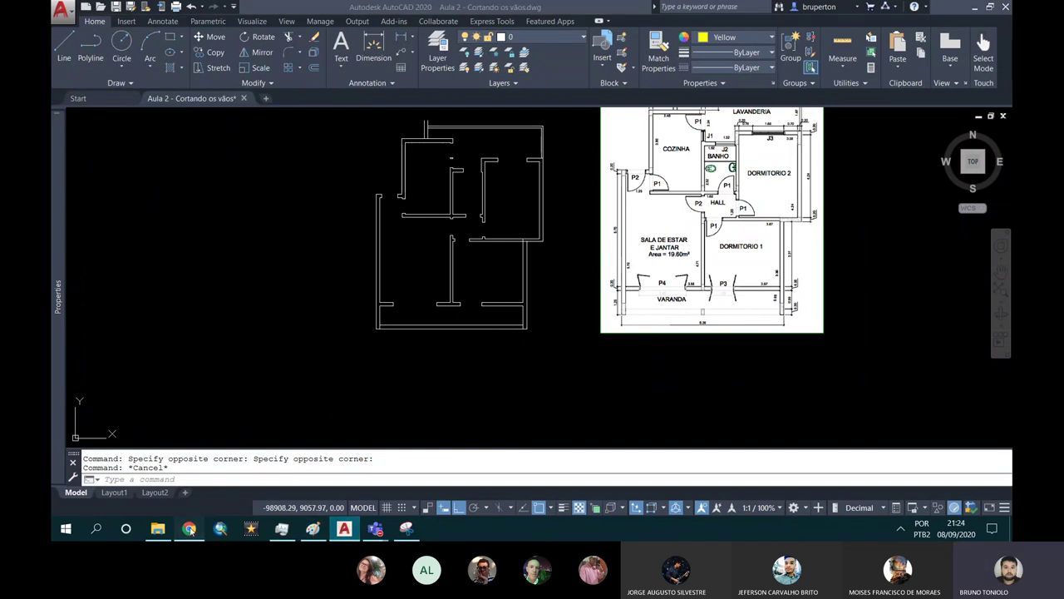
Check the caixilhos table in the PDF, then zoom into the bottom-wall opening by the T-junction.
click(190, 530)
scroll(590, 391, down, 3)
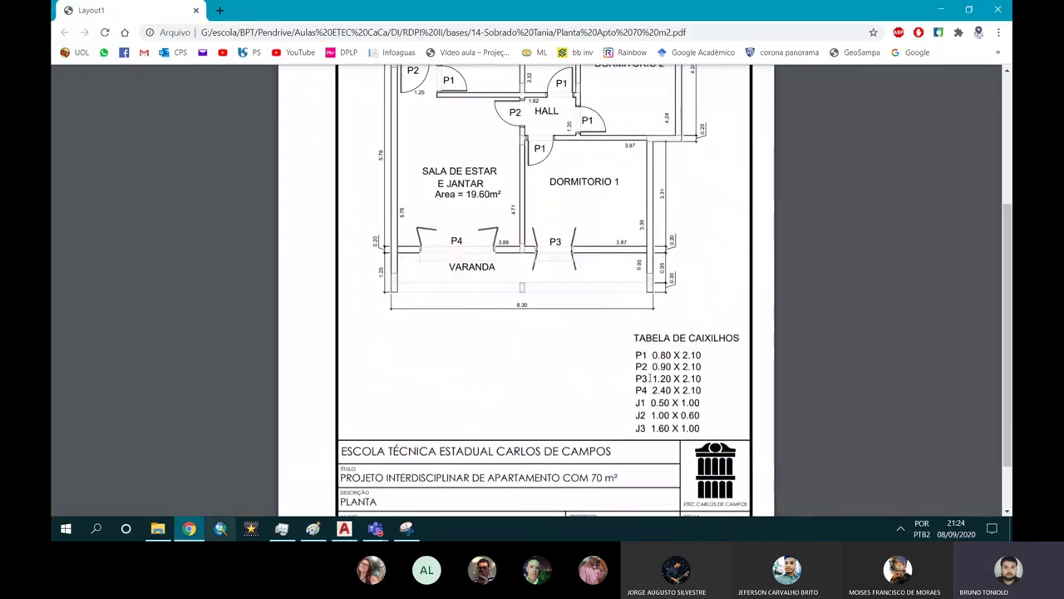
click(932, 12)
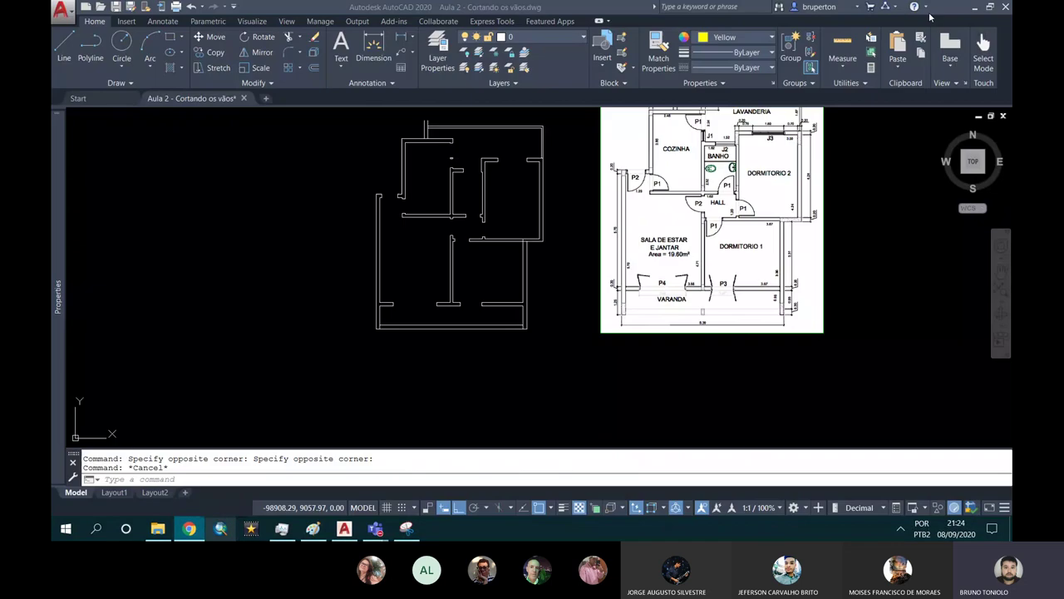
scroll(453, 279, up, 4)
scroll(457, 285, up, 2)
scroll(449, 295, down, 4)
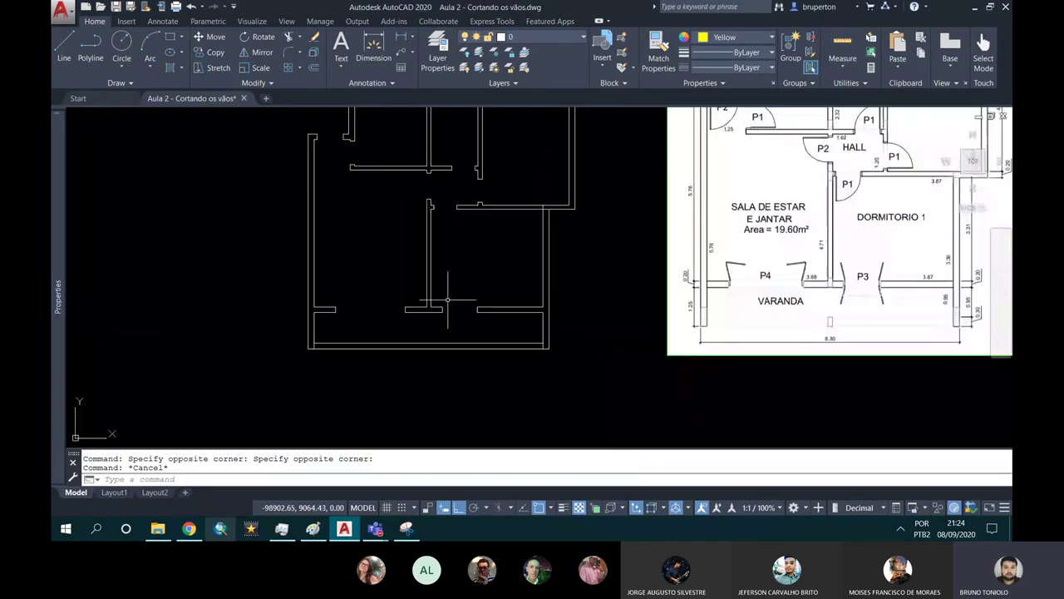
scroll(447, 301, up, 3)
scroll(357, 266, down, 3)
scroll(380, 264, up, 5)
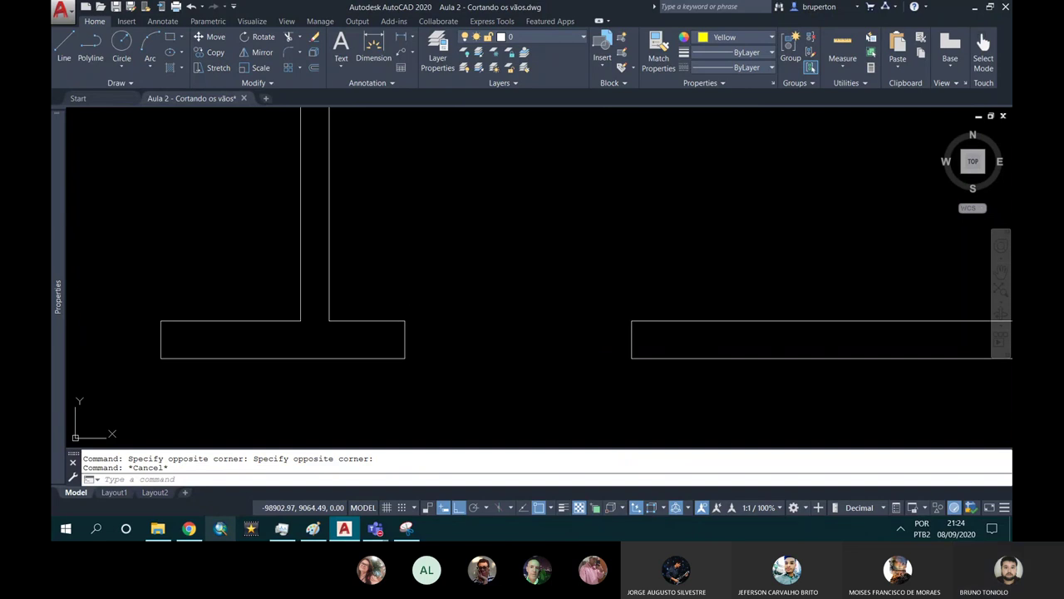
key(space)
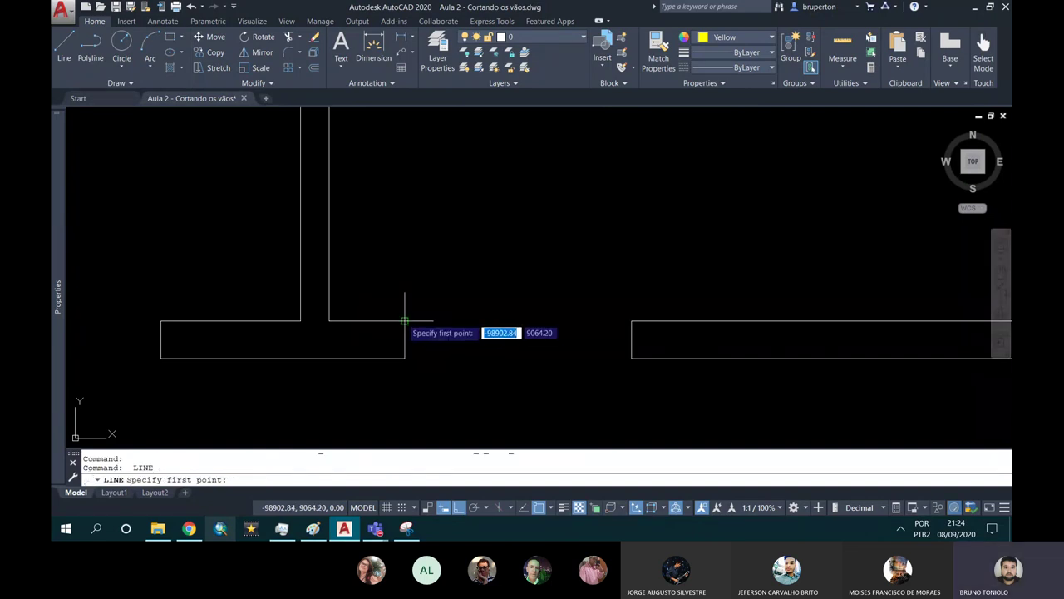
click(405, 321)
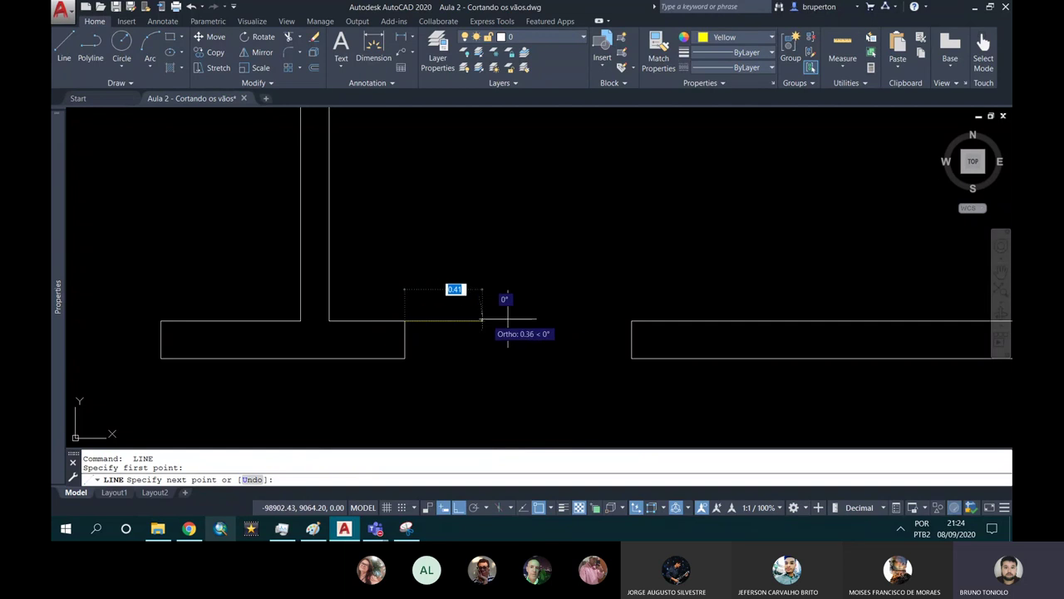
text(.6)
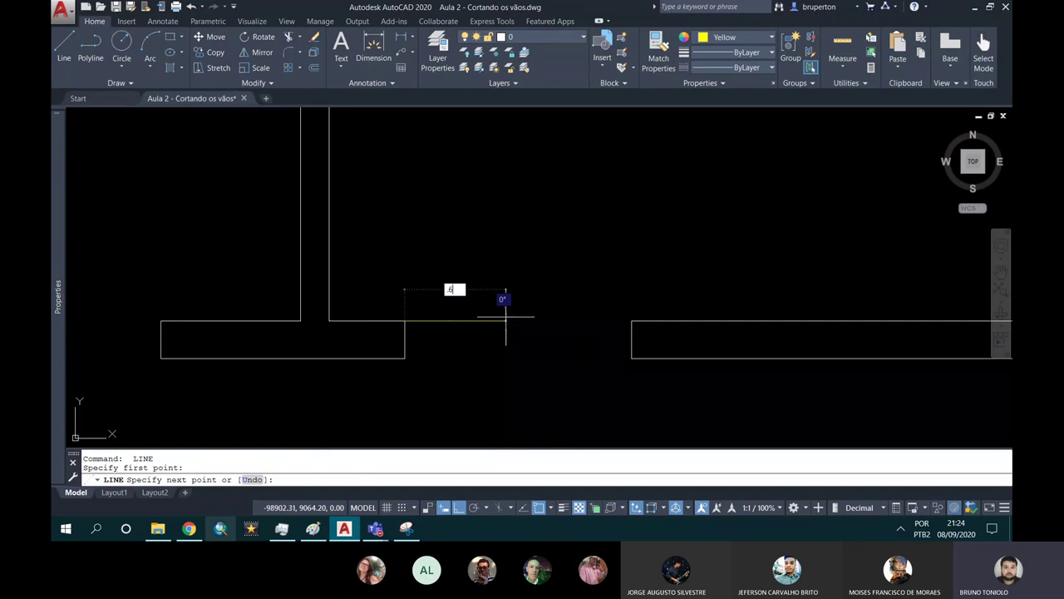
key(Return)
key(Escape)
click(506, 320)
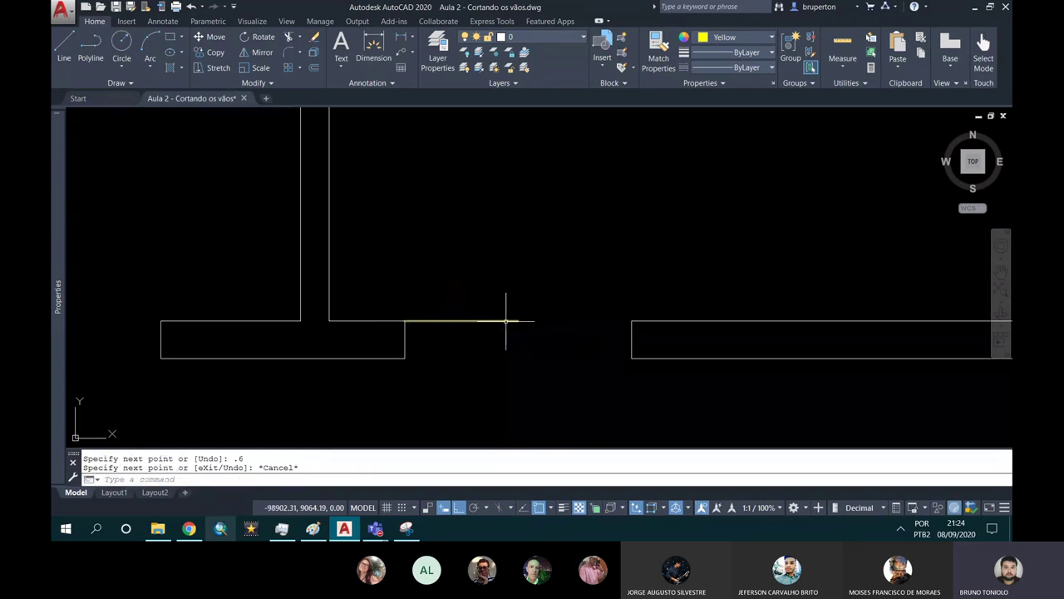
key(Delete)
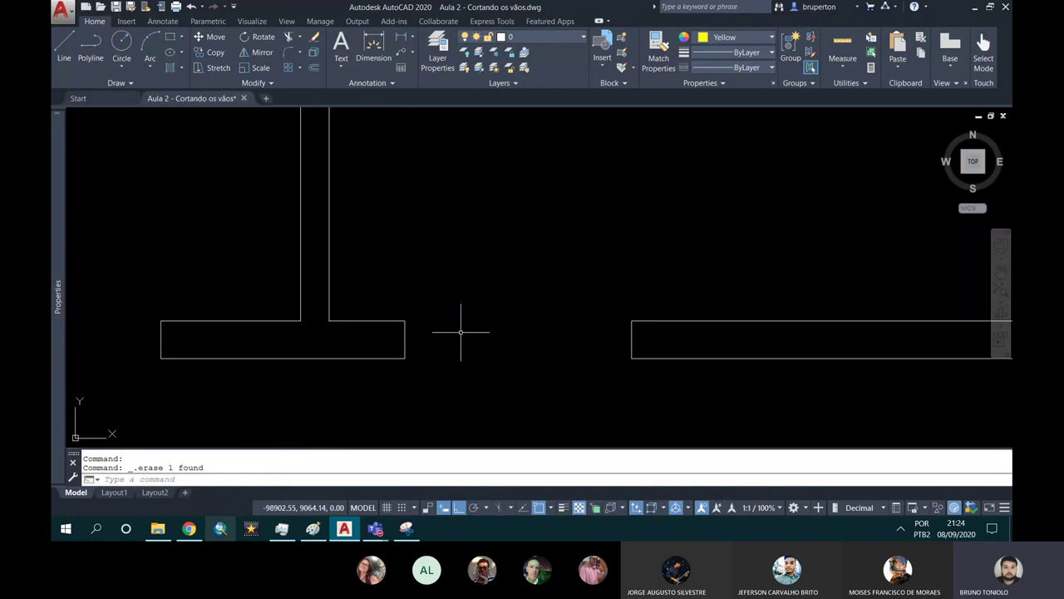
text(l)
key(Return)
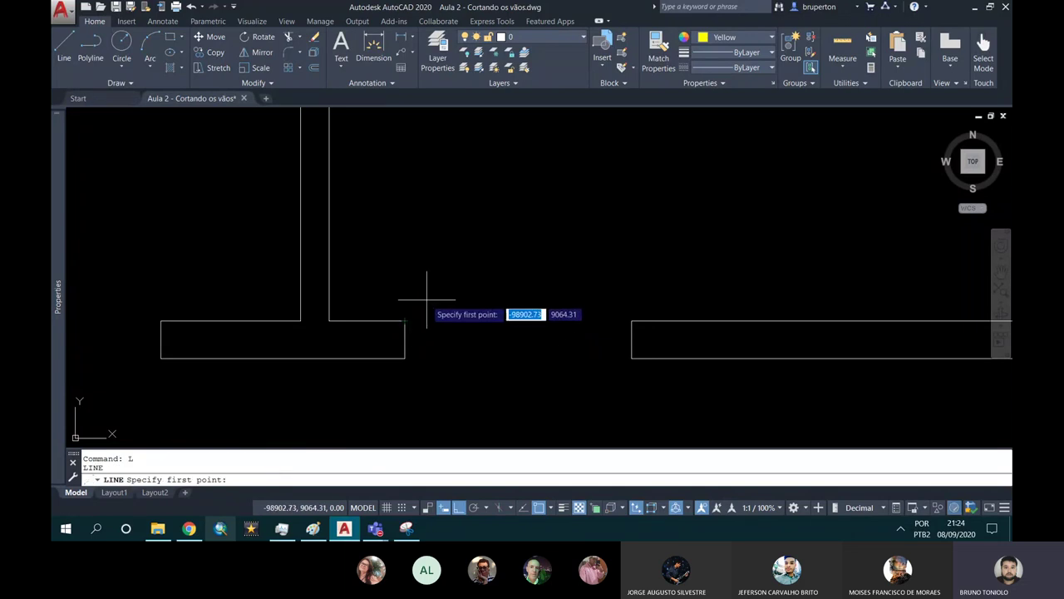
key(Escape)
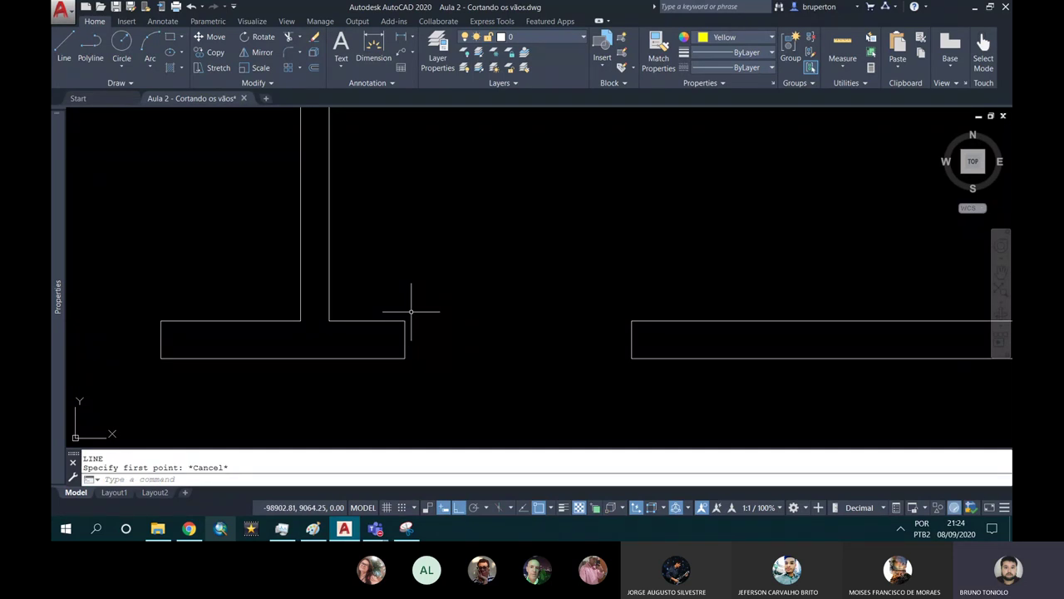
key(Escape)
text(o)
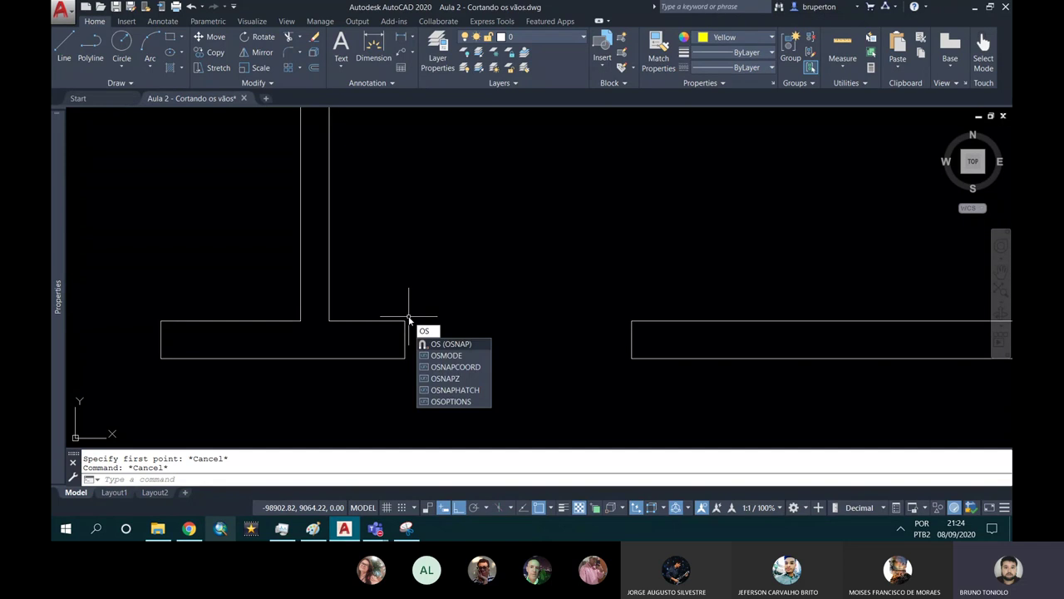
Review the Object Snap modes in Drafting Settings (OS) and confirm with OK.
key(Escape)
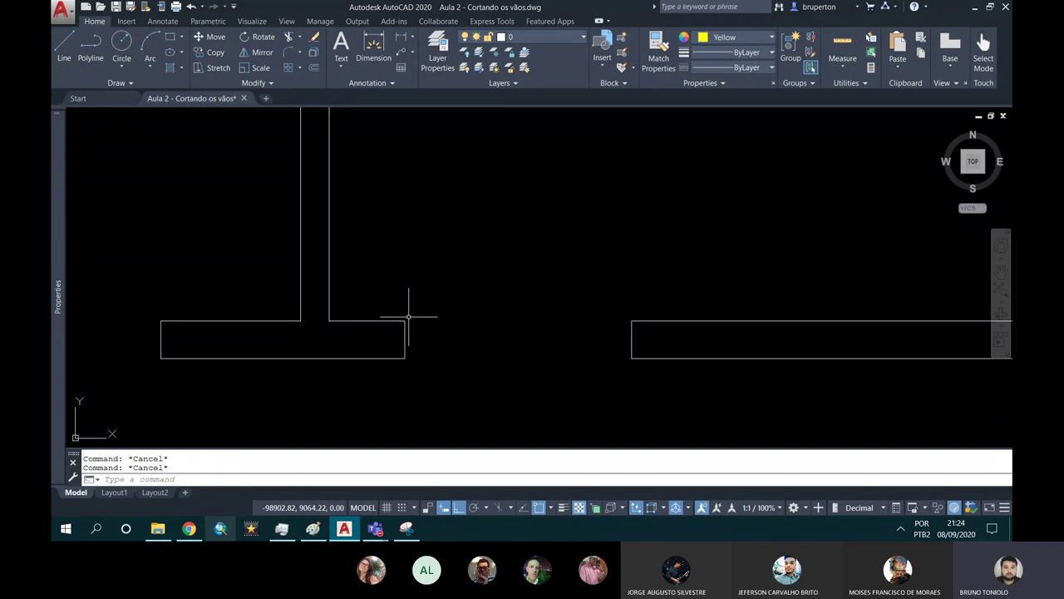
text(o)
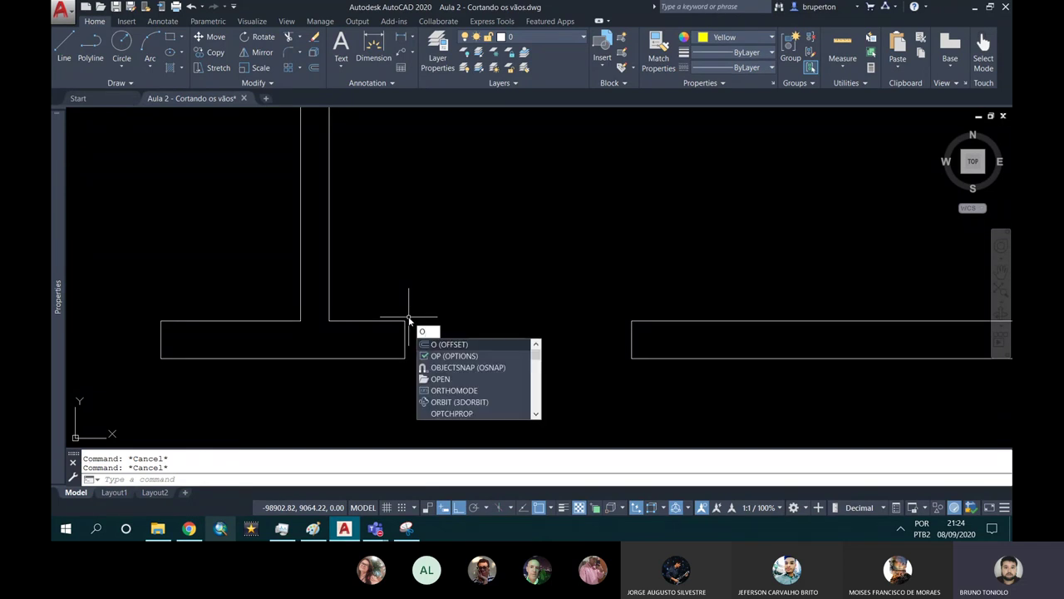
text(s)
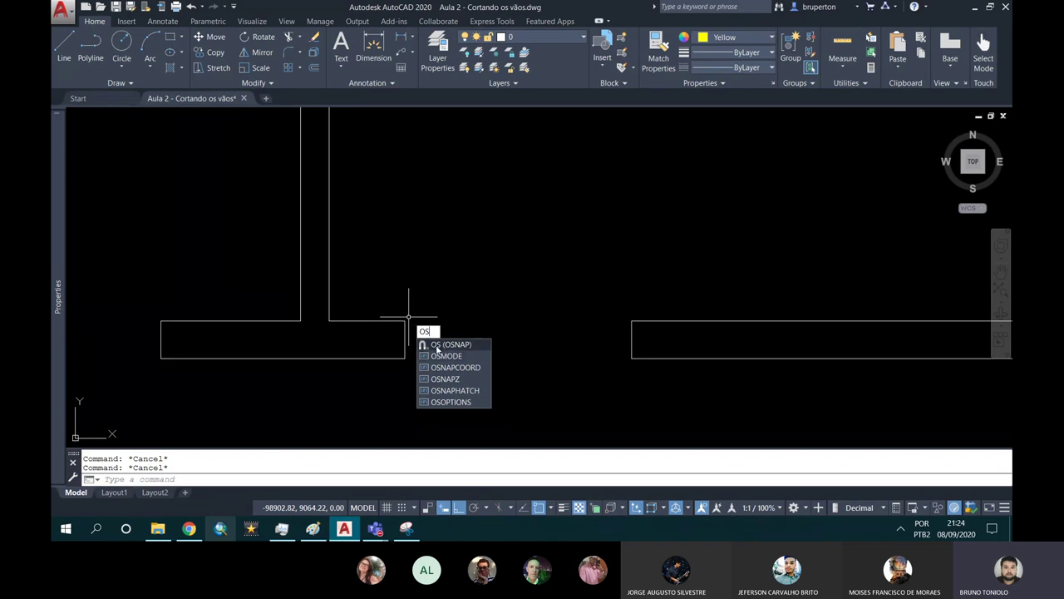
click(434, 349)
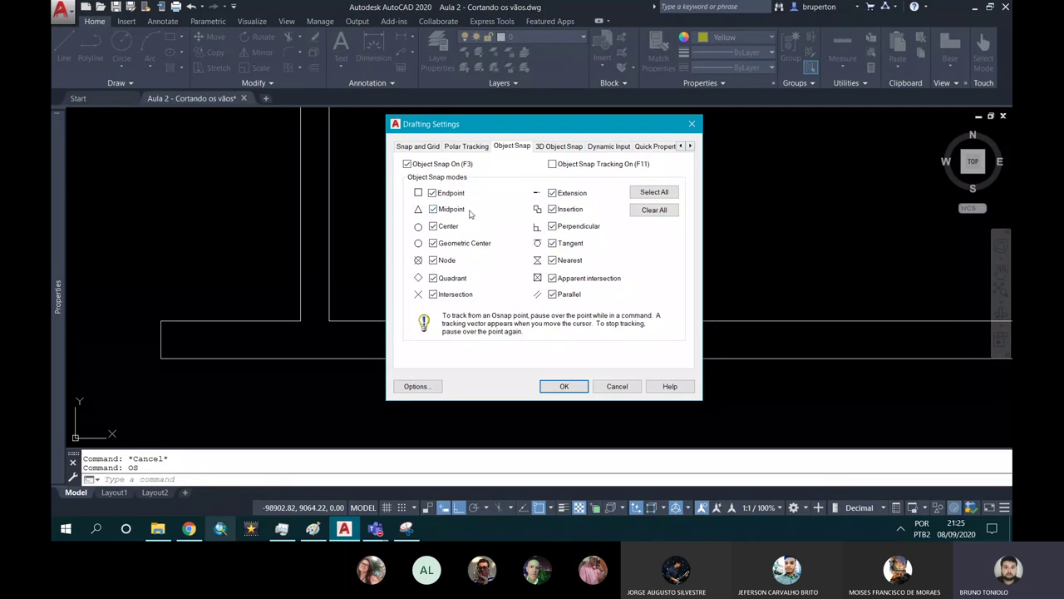
click(567, 386)
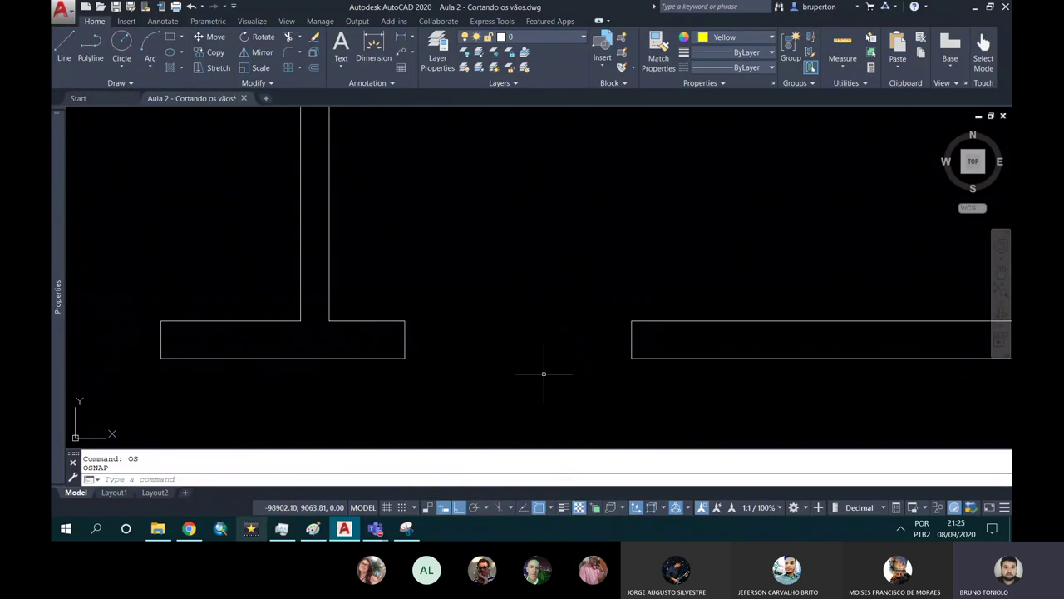
Toggle OSNAP with F3, leaving object snap switched off.
key(F3)
key(F3)
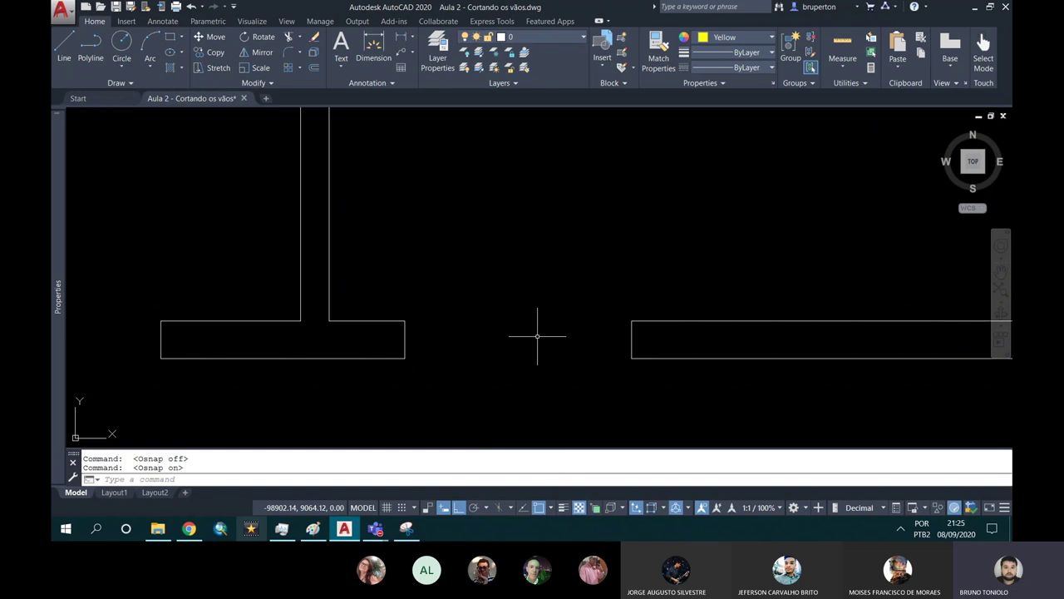
key(F3)
key(F3)
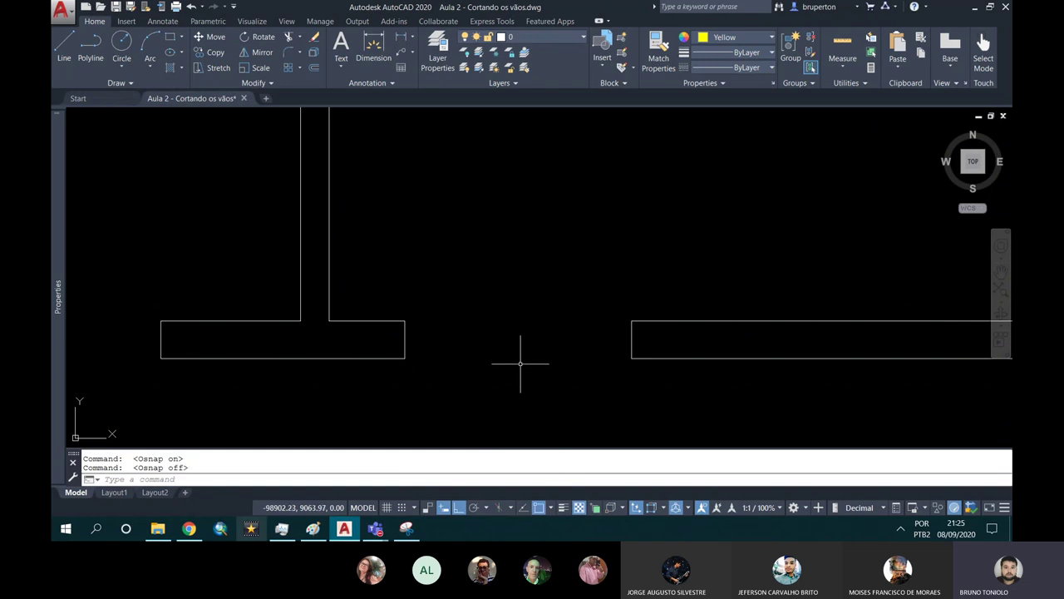
key(F3)
key(F3)
key(F3)
click(550, 508)
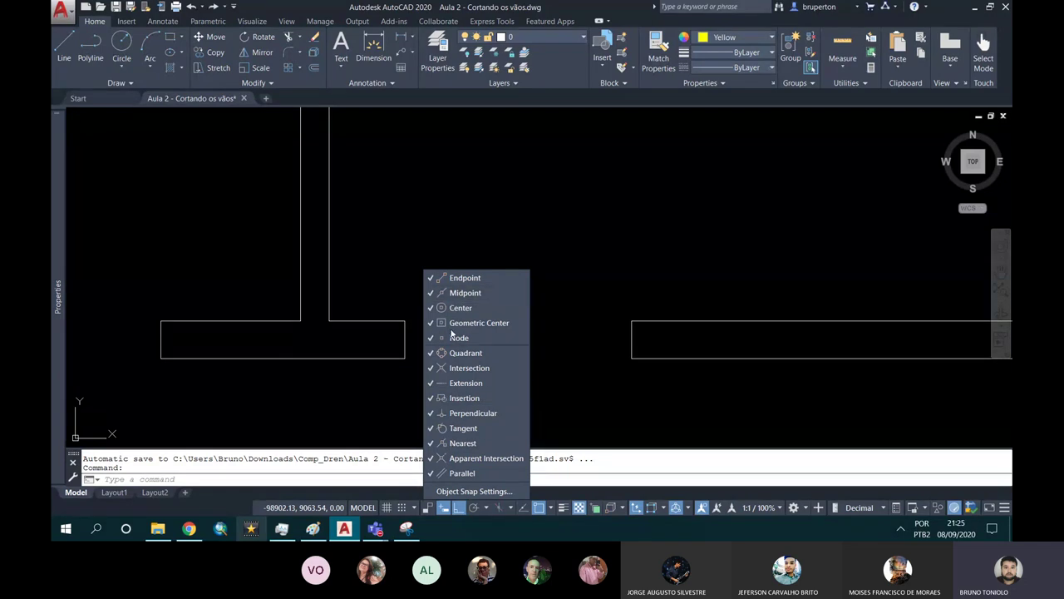
click(462, 498)
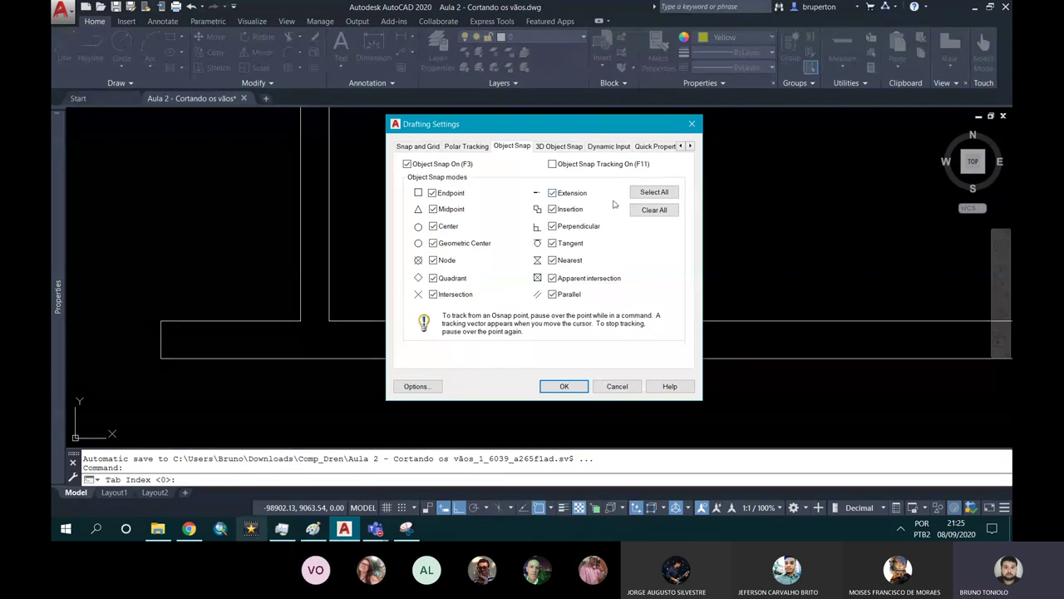
click(564, 386)
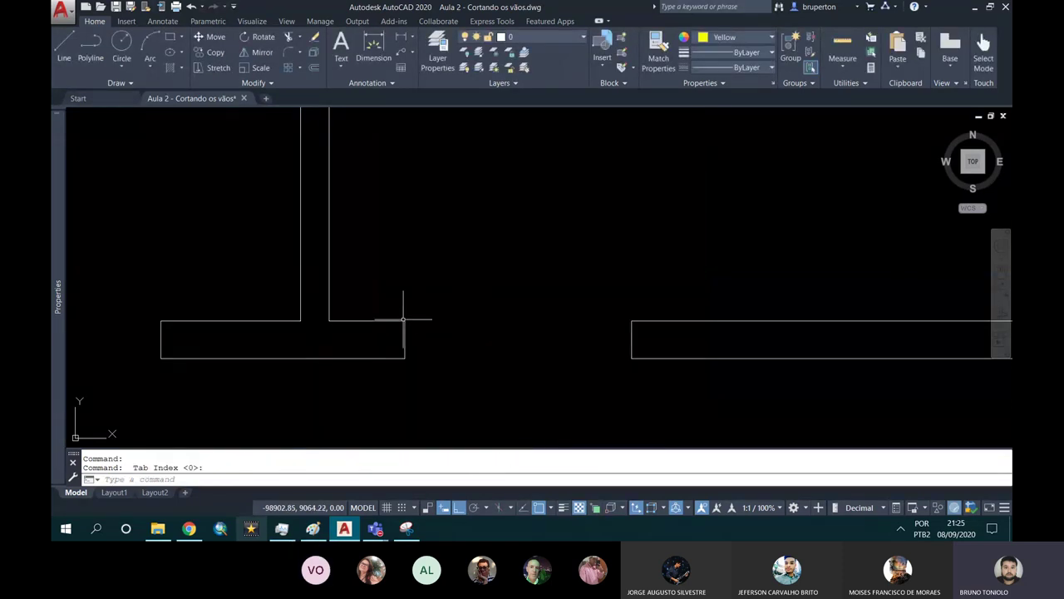
Draw a 0.6 horizontal line rightward from the left wall corner across the doorway gap.
click(64, 46)
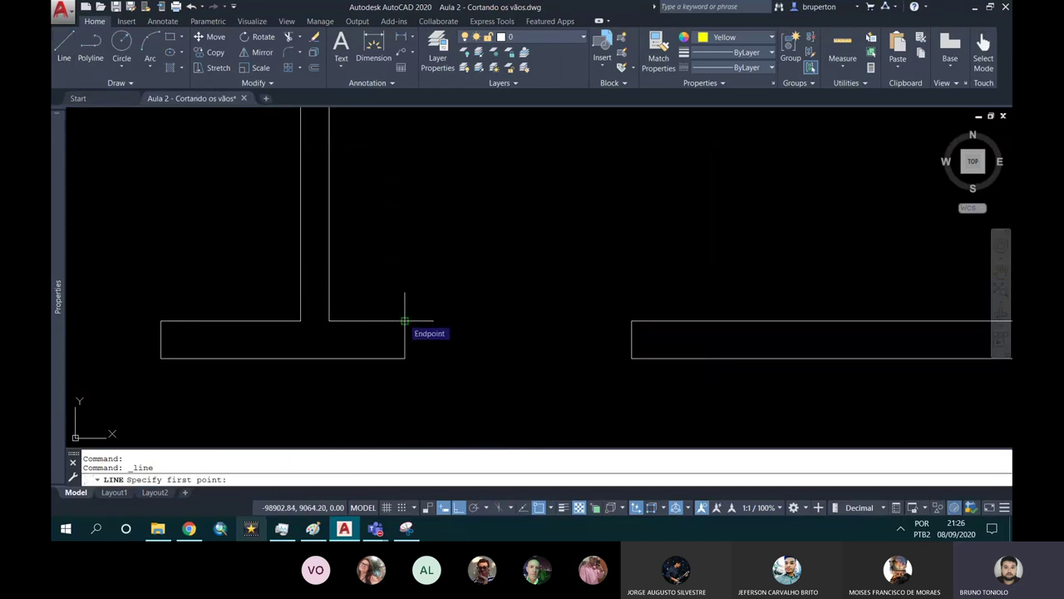
click(405, 320)
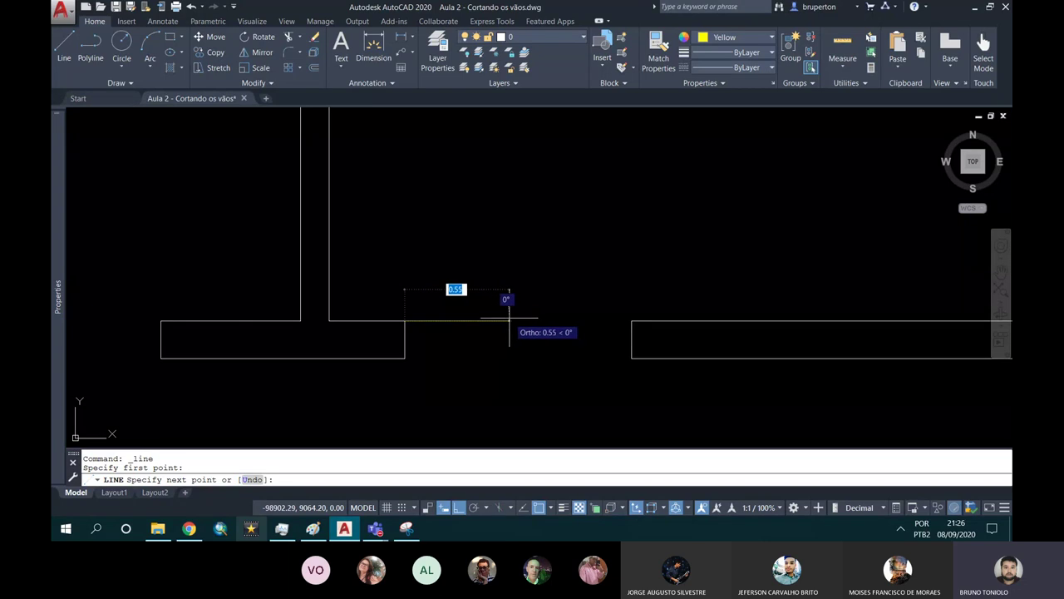
text(0.6)
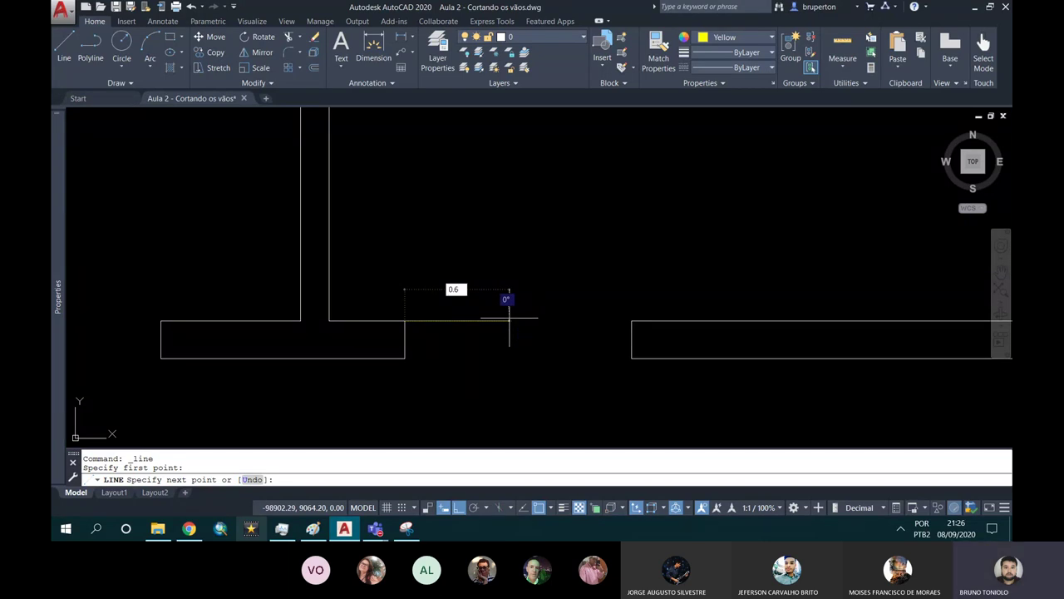
key(Return)
key(Return)
scroll(510, 316, down, 2)
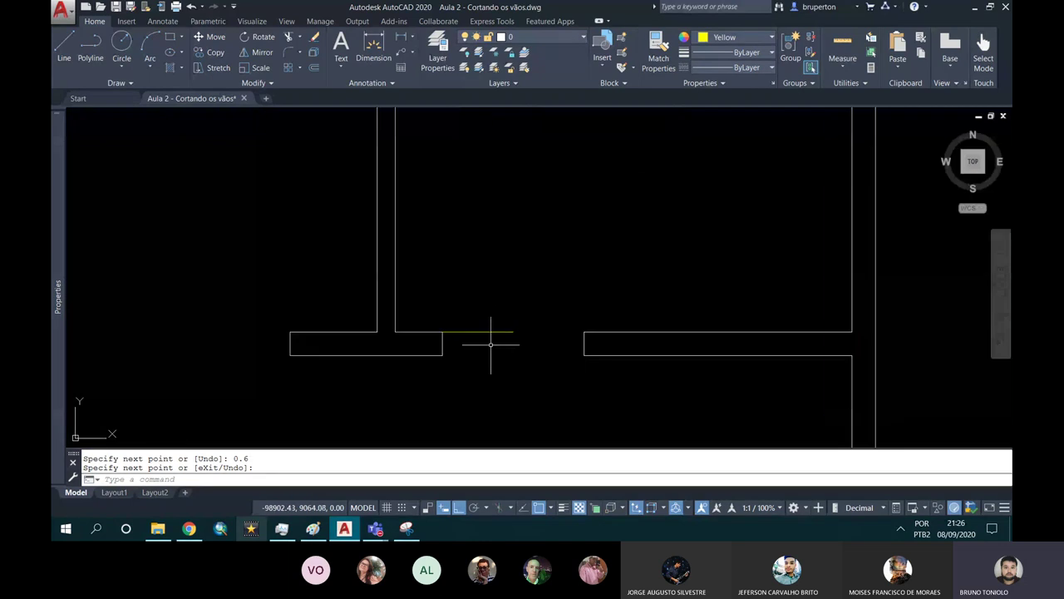
scroll(476, 329, up, 2)
text(R)
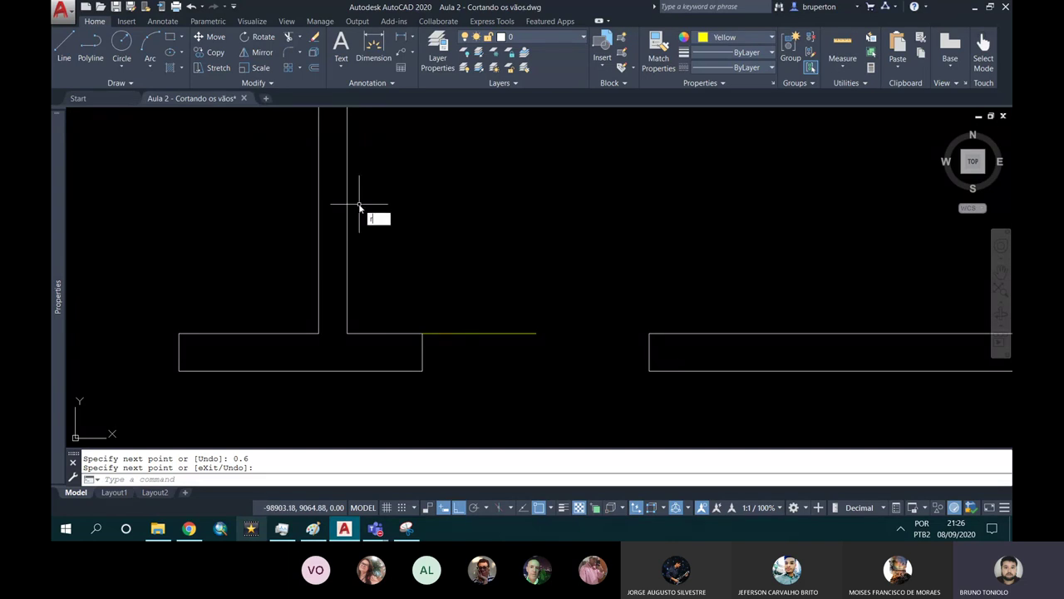
text(o)
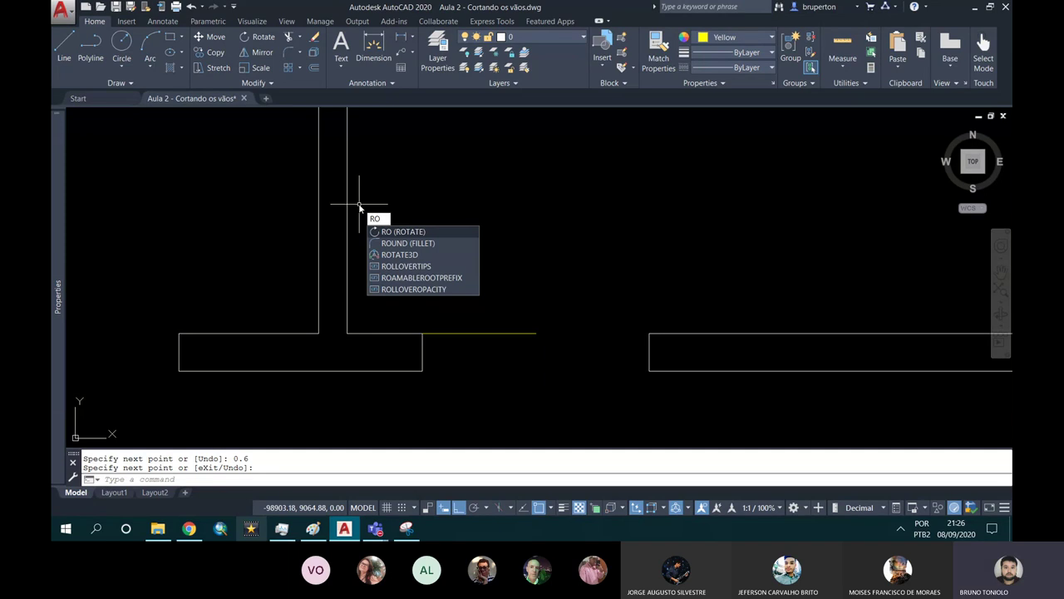
Rotate the 0.6 door line 30° about its endpoint at the left wall corner, with Ortho off.
key(Return)
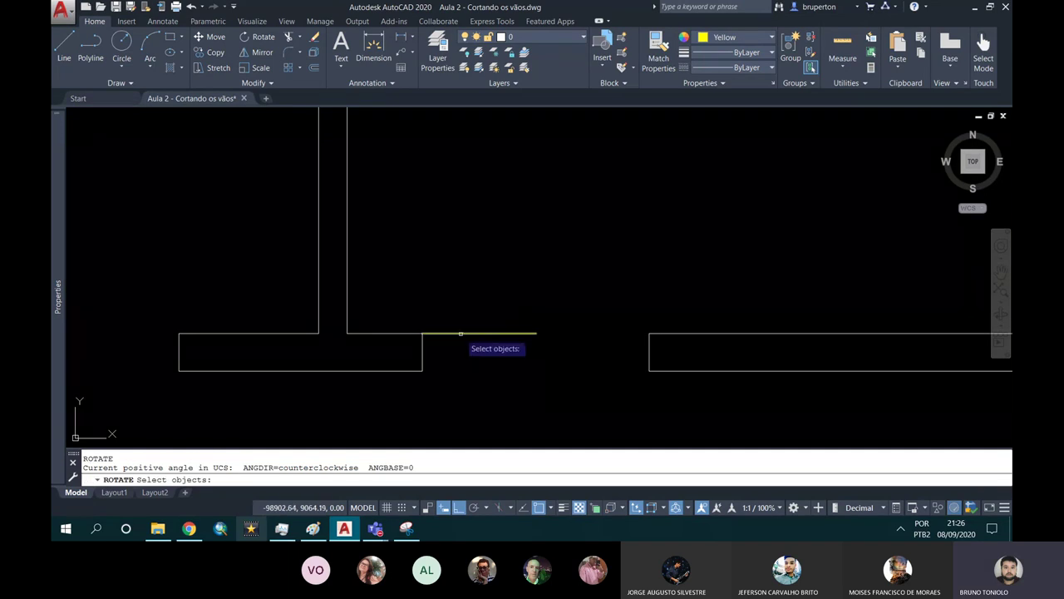
click(461, 334)
key(Return)
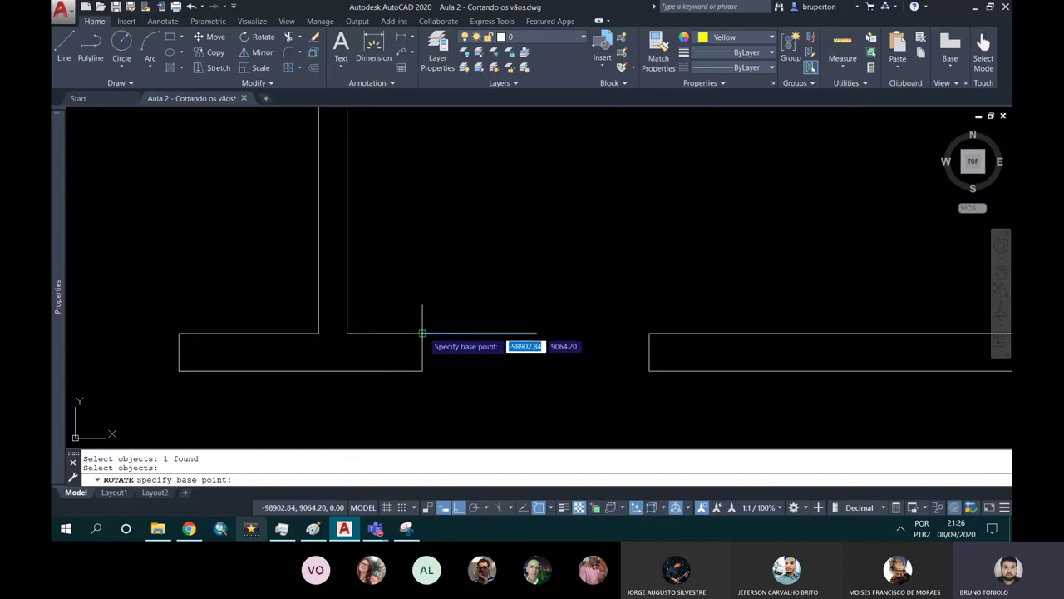
click(422, 333)
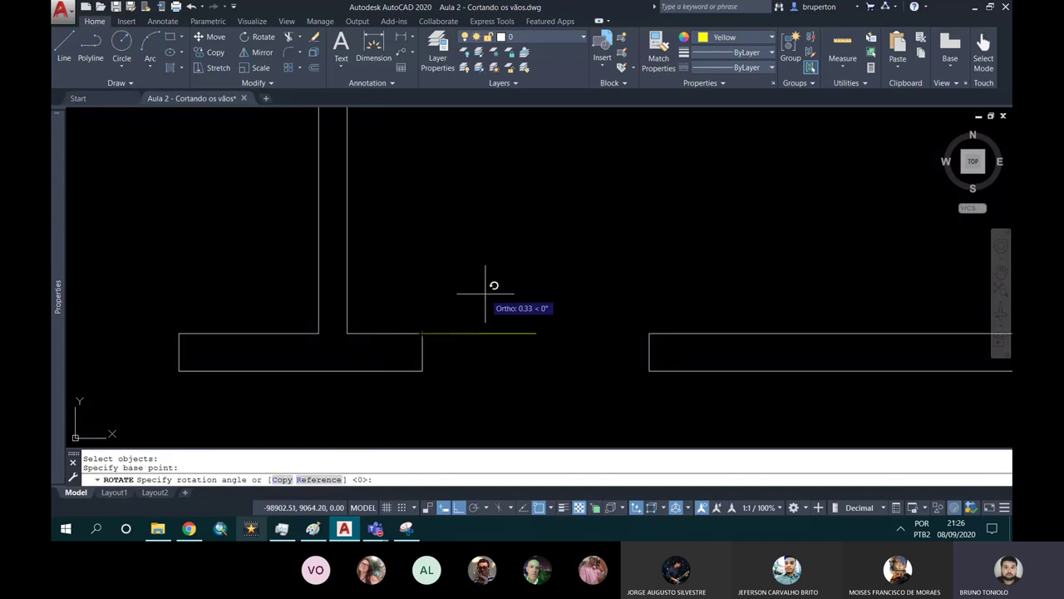
key(F8)
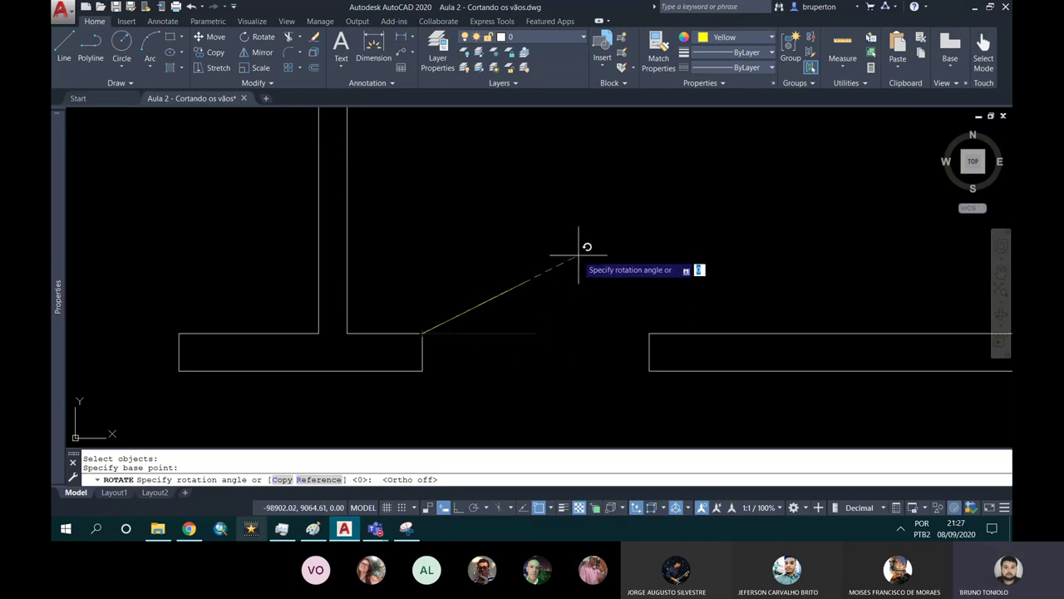
text(<)
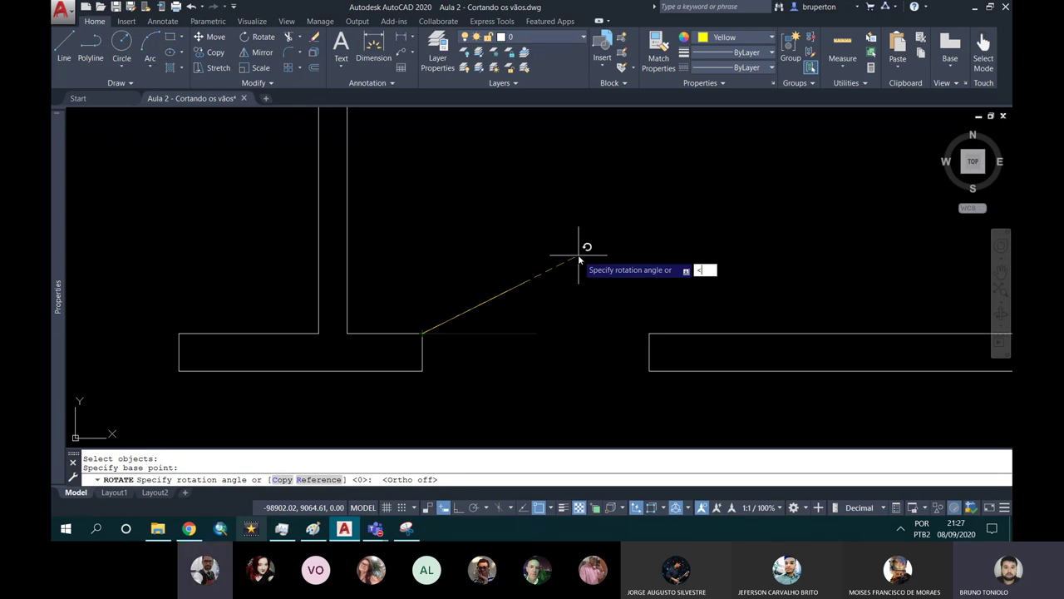
key(Return)
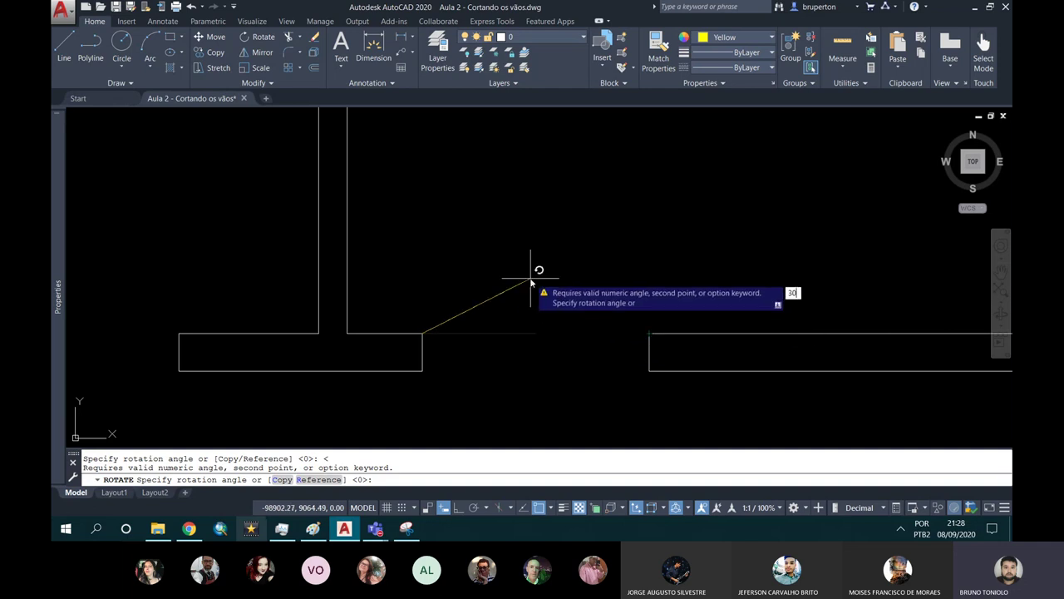
key(Return)
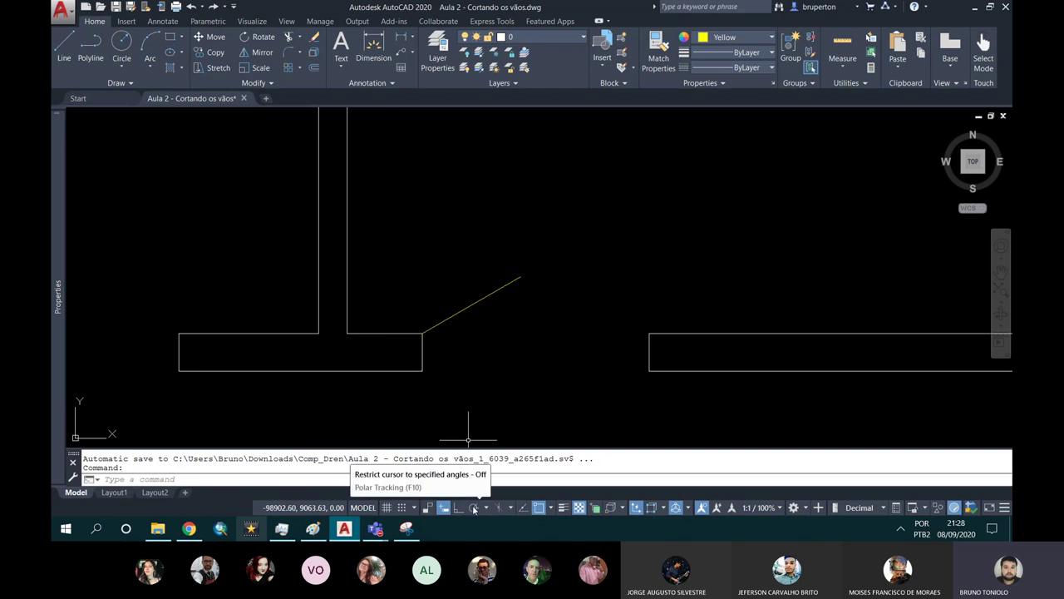
Enable polar tracking with 15° increments and erase the rotated door line.
click(475, 510)
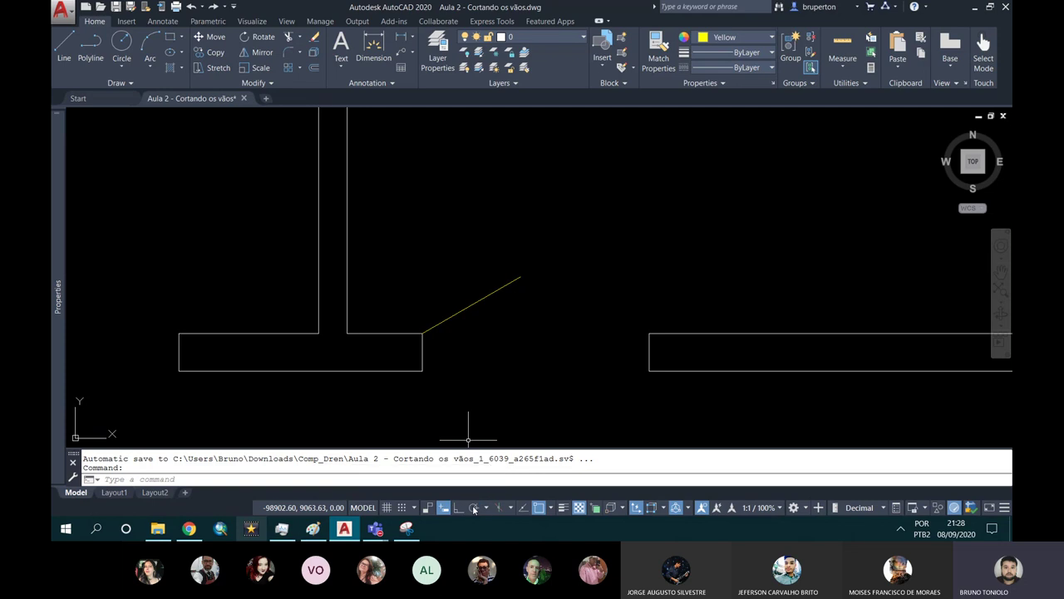
click(487, 509)
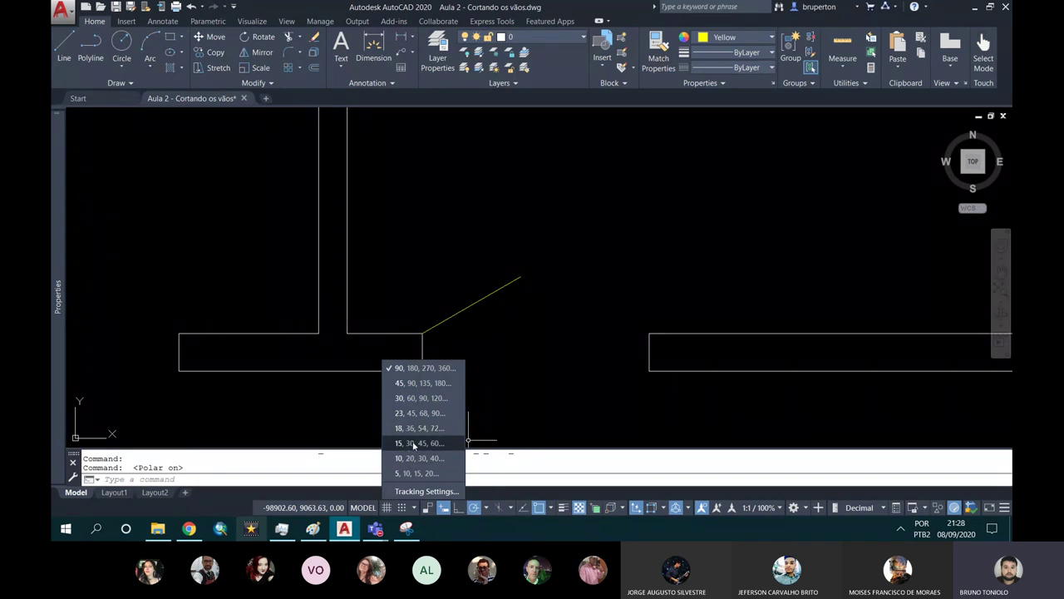
click(409, 444)
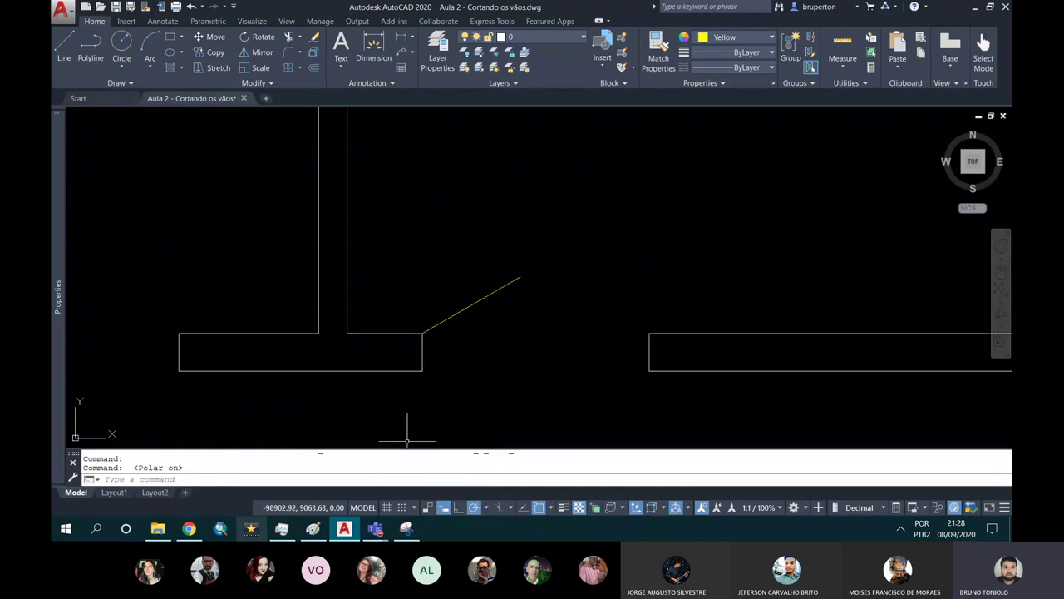
click(453, 316)
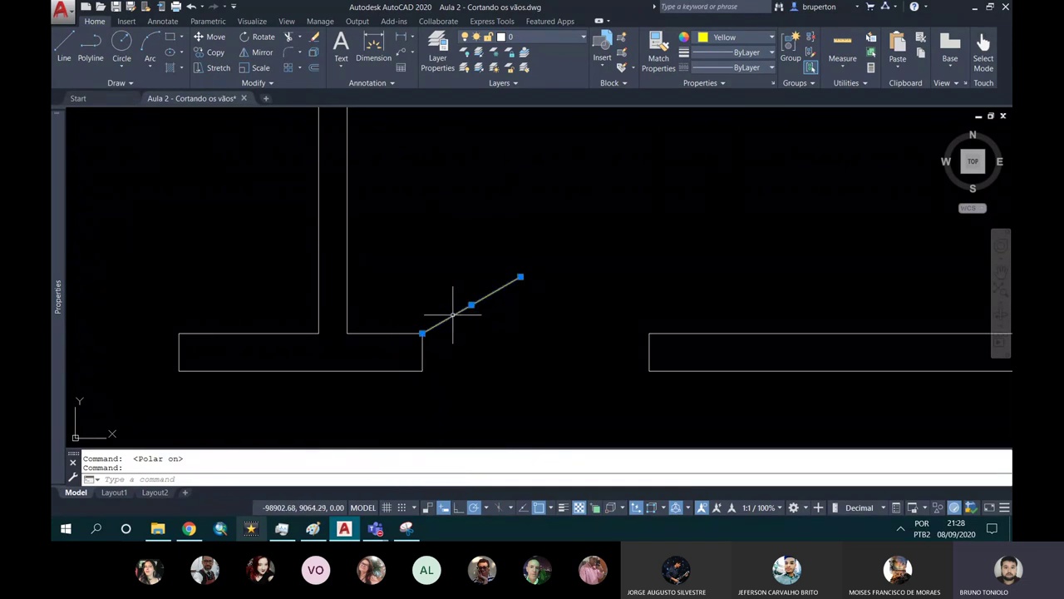
key(Delete)
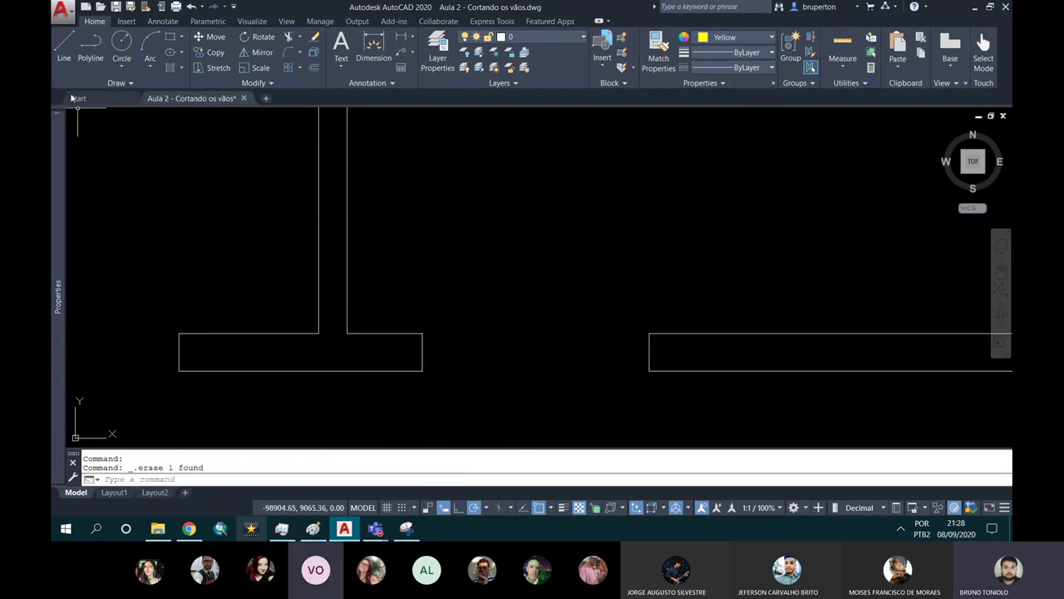
Draw a 0.6 door leaf at 30° from the left wall corner along the polar track.
click(63, 61)
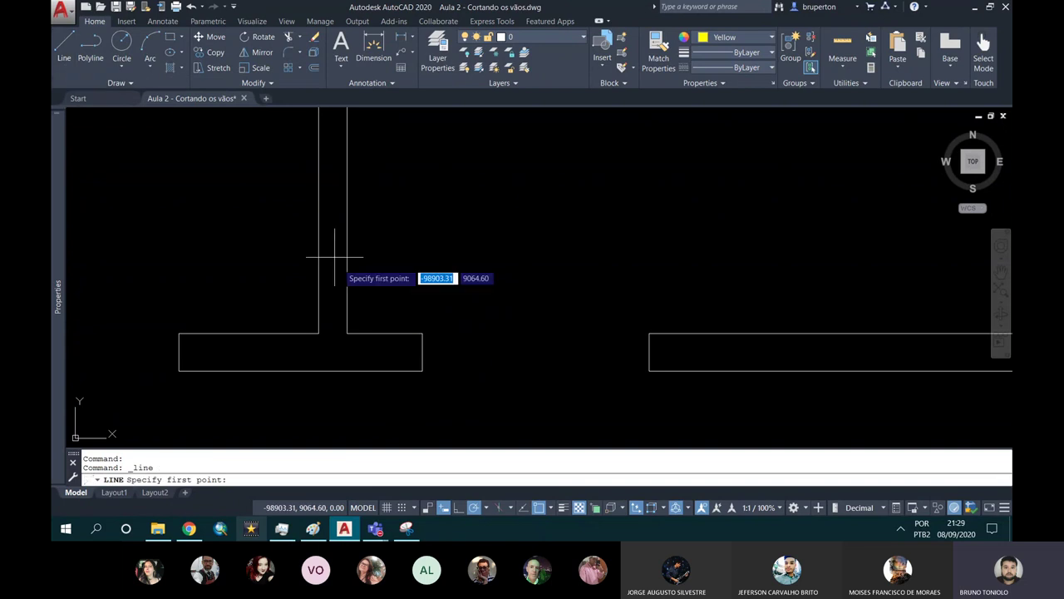
click(422, 332)
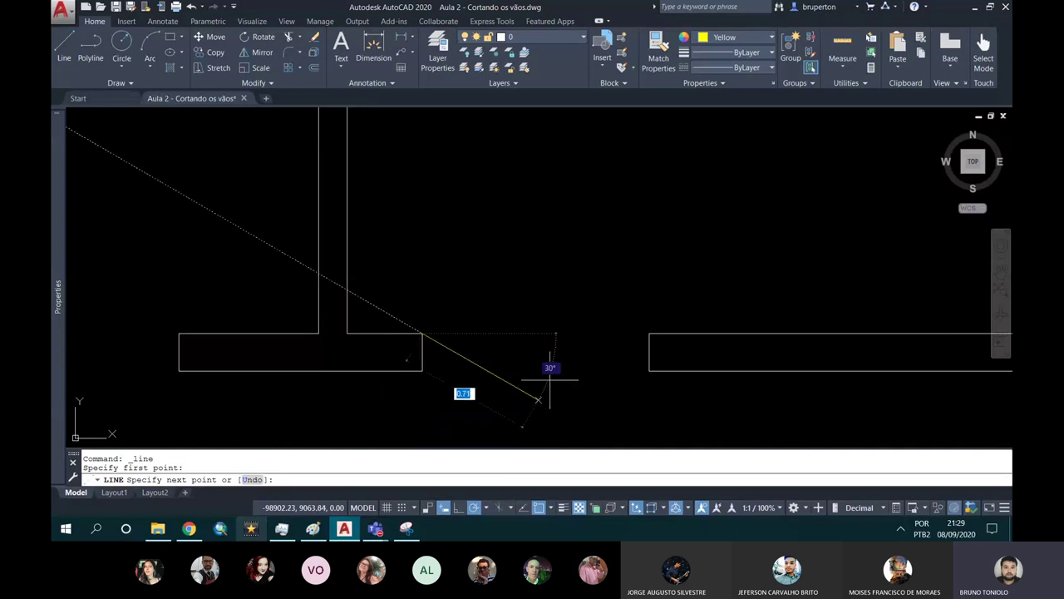
key(F10)
key(F10)
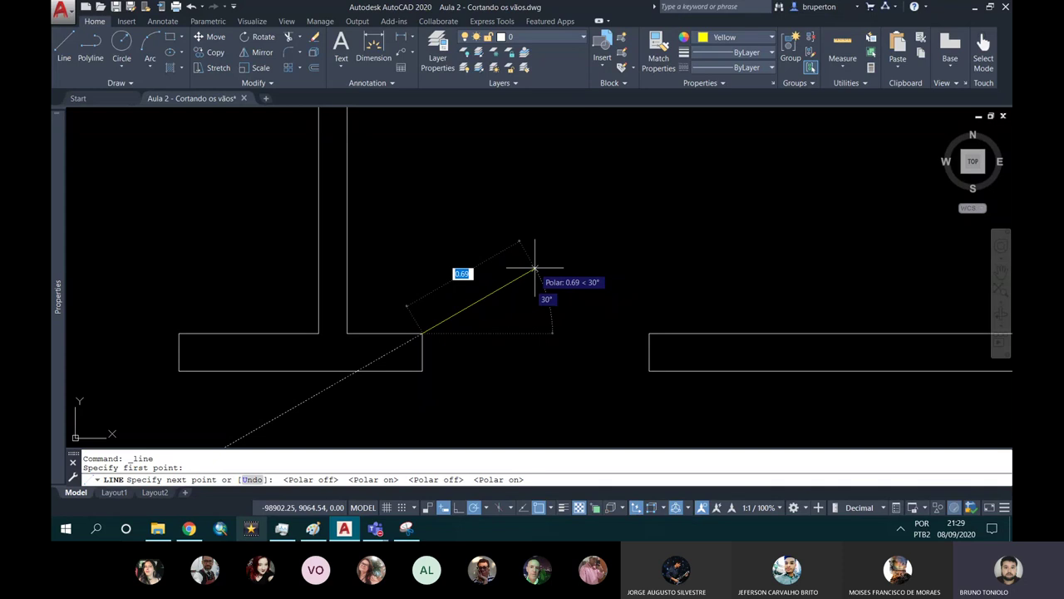
text(0)
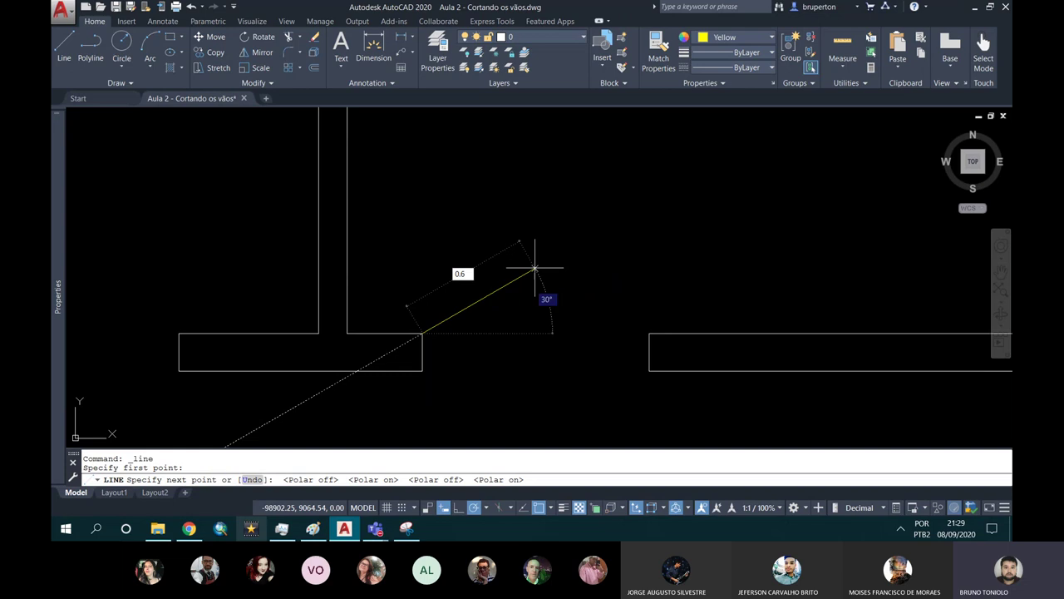
key(Return)
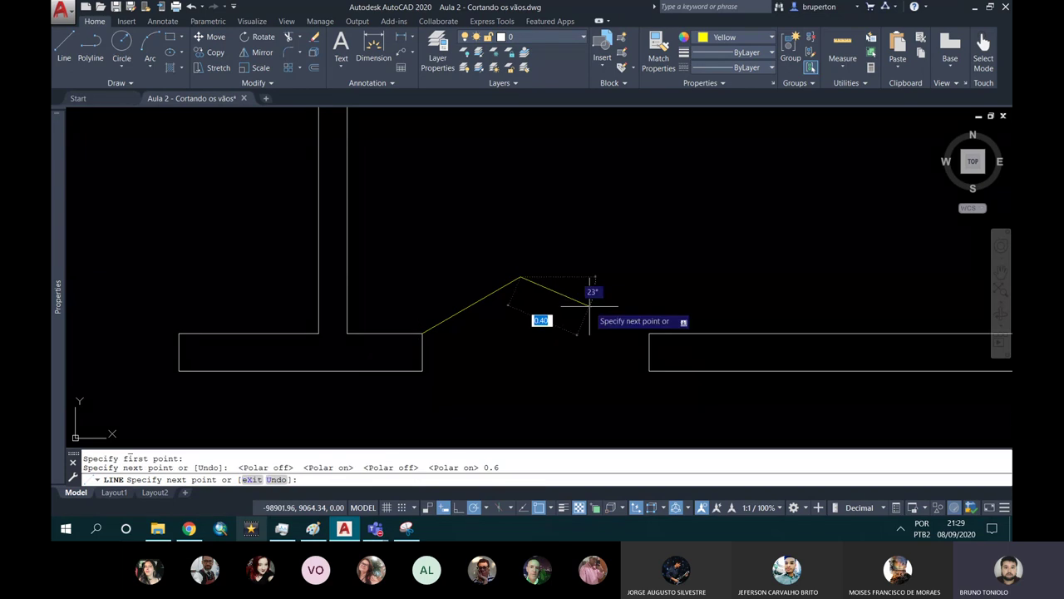
key(Escape)
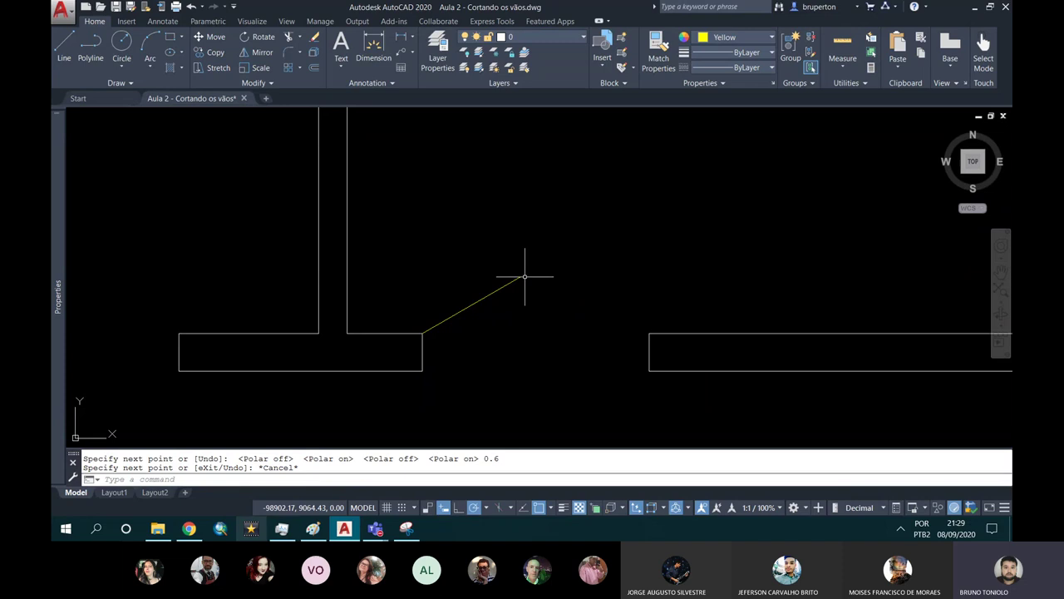
click(67, 58)
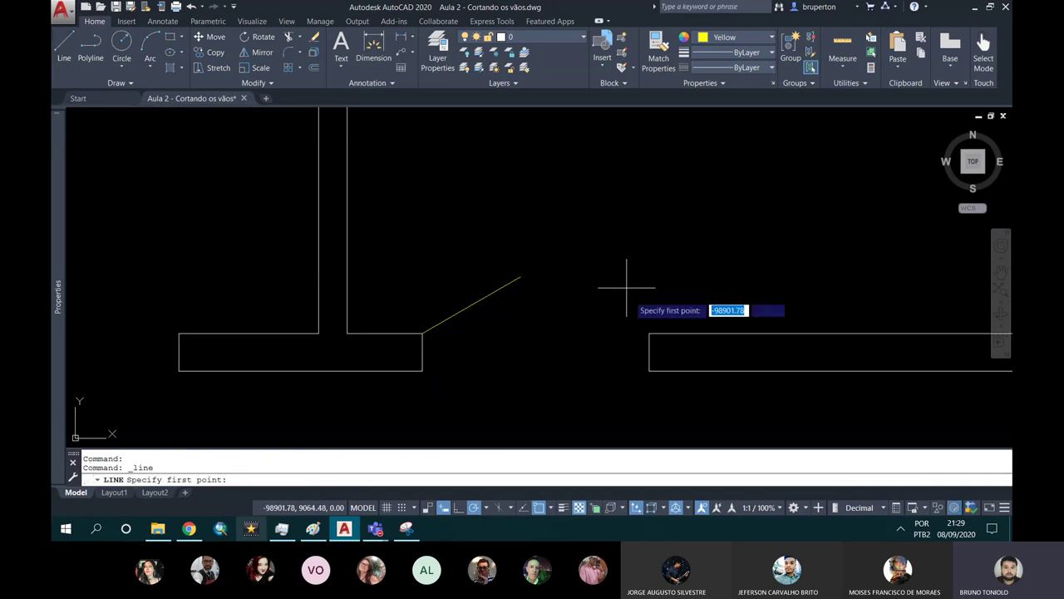
Draw a mirroring 0.6 door leaf at 150° from the right wall corner.
click(648, 333)
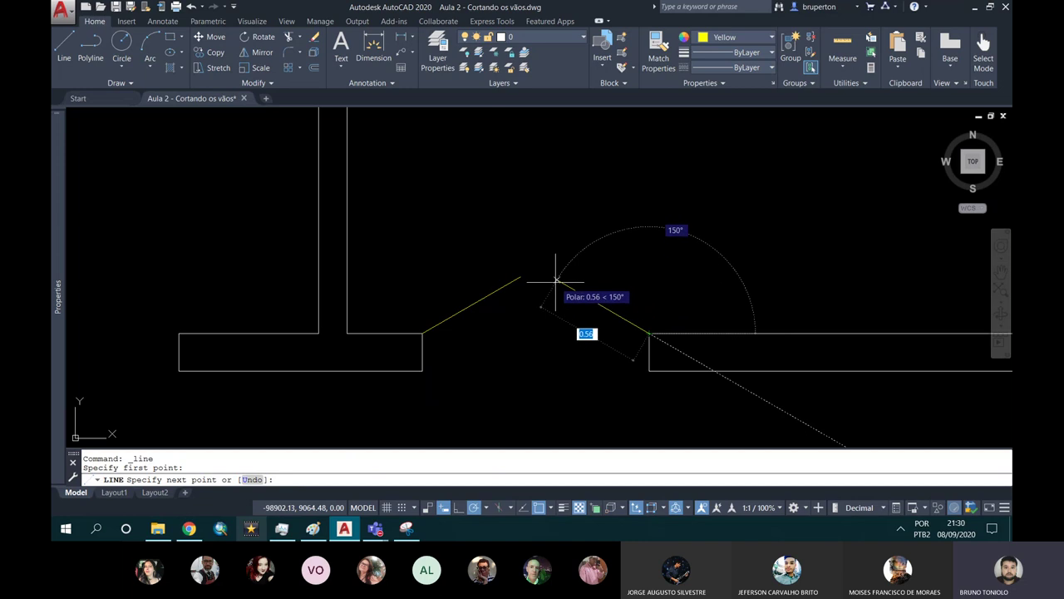
text(0.)
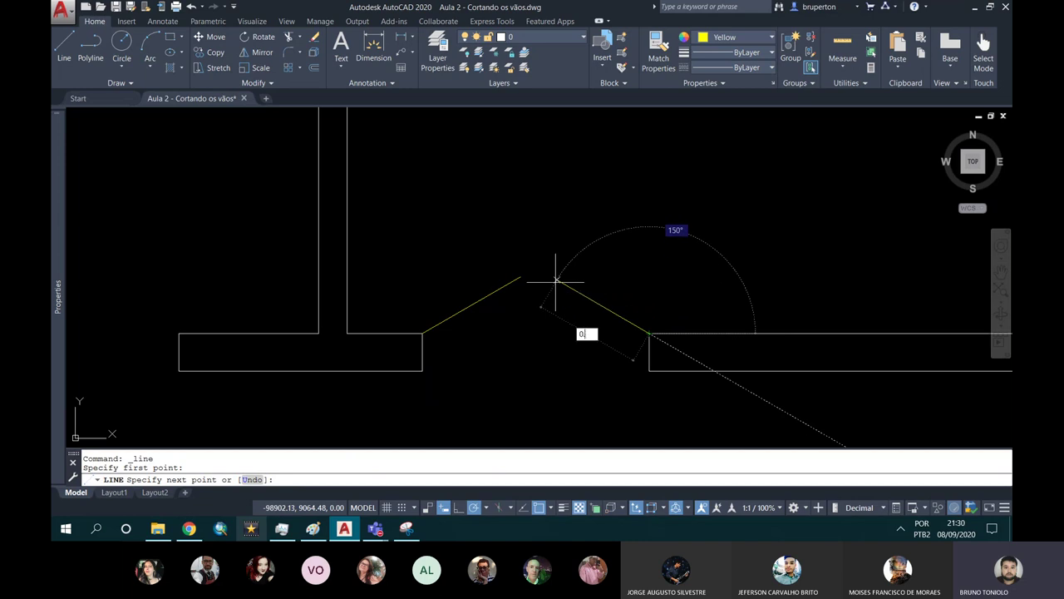
key(Return)
scroll(554, 285, down, 2)
scroll(549, 299, down, 2)
key(Return)
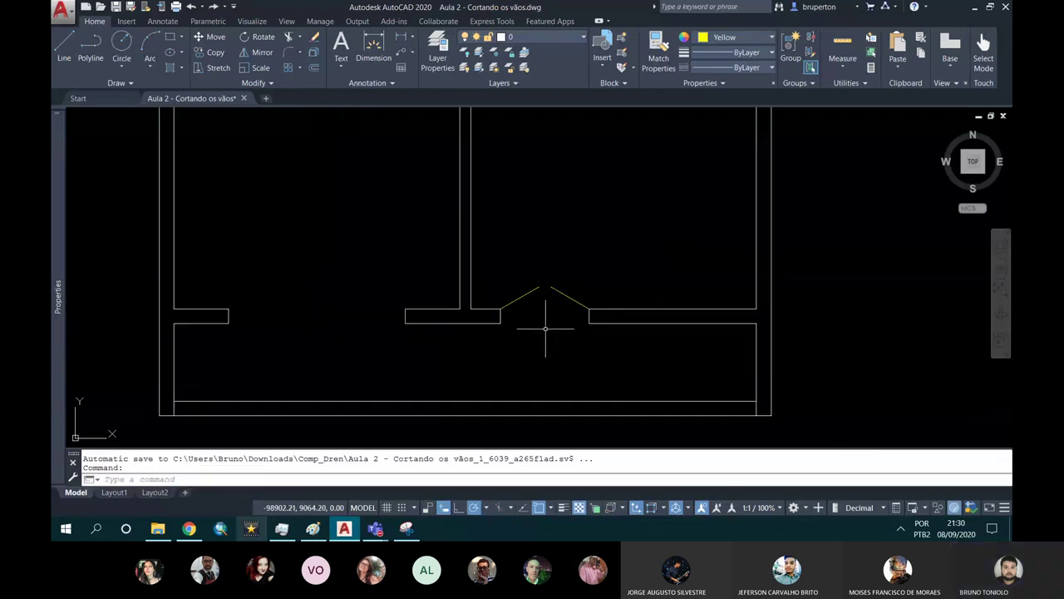
scroll(527, 315, up, 2)
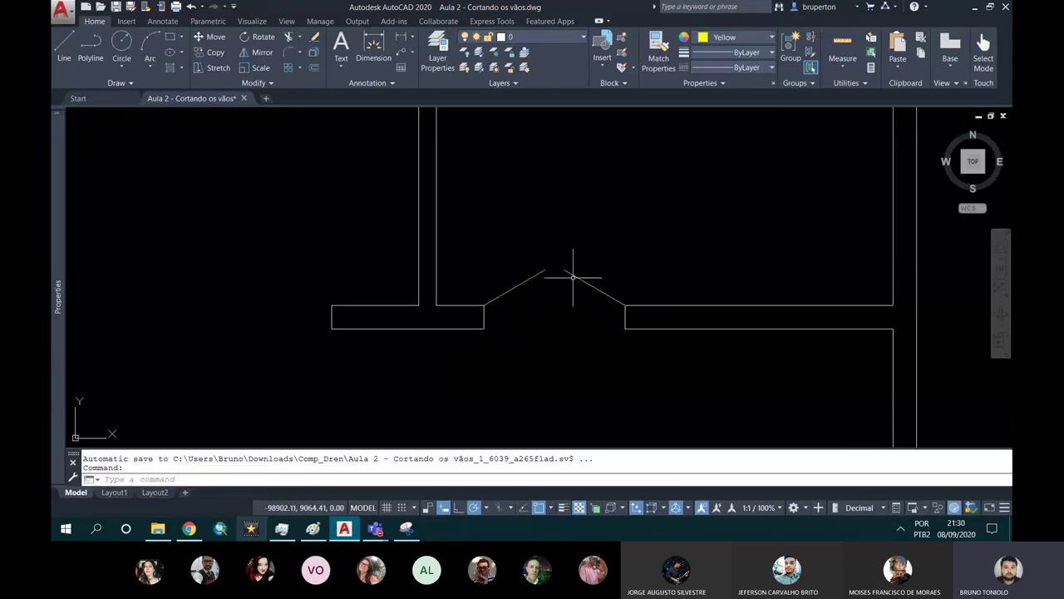
scroll(557, 270, up, 2)
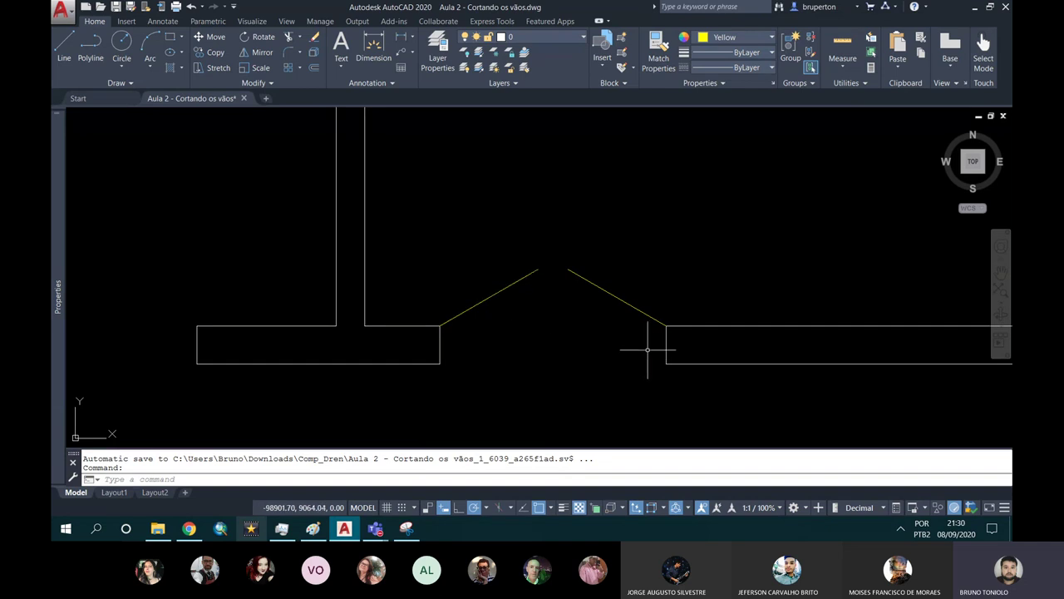
scroll(584, 299, down, 4)
scroll(591, 295, up, 2)
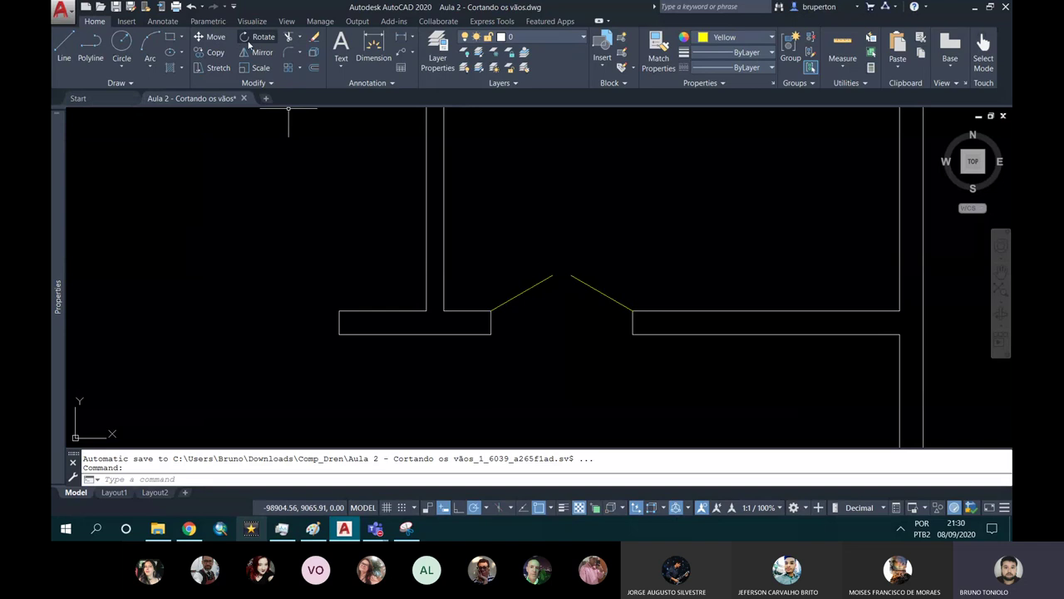
Copy a diagonal door line down to the right wall corner of the opening.
click(208, 54)
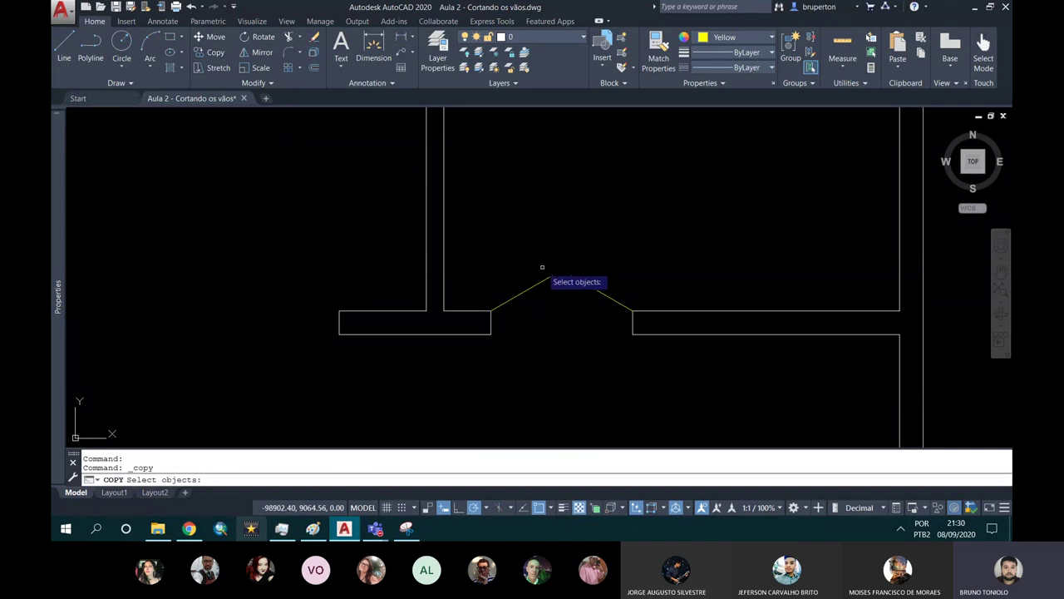
key(Return)
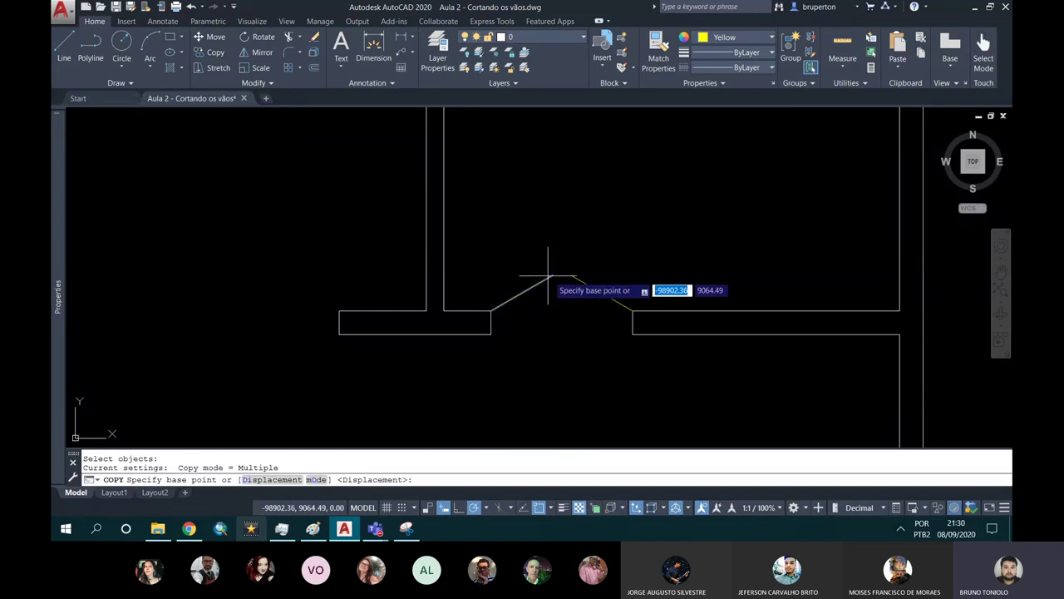
click(552, 275)
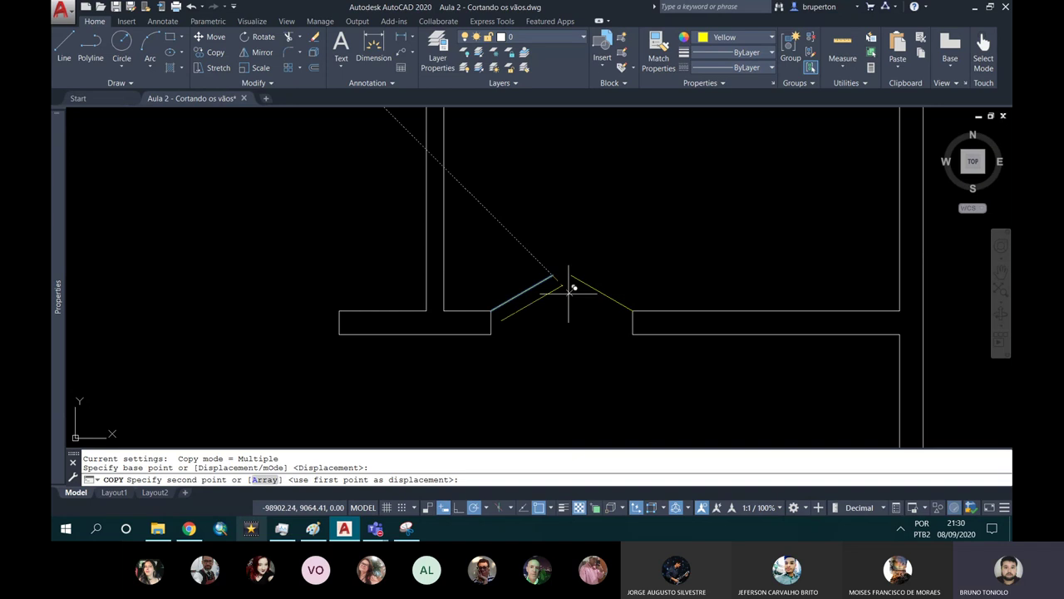
click(633, 334)
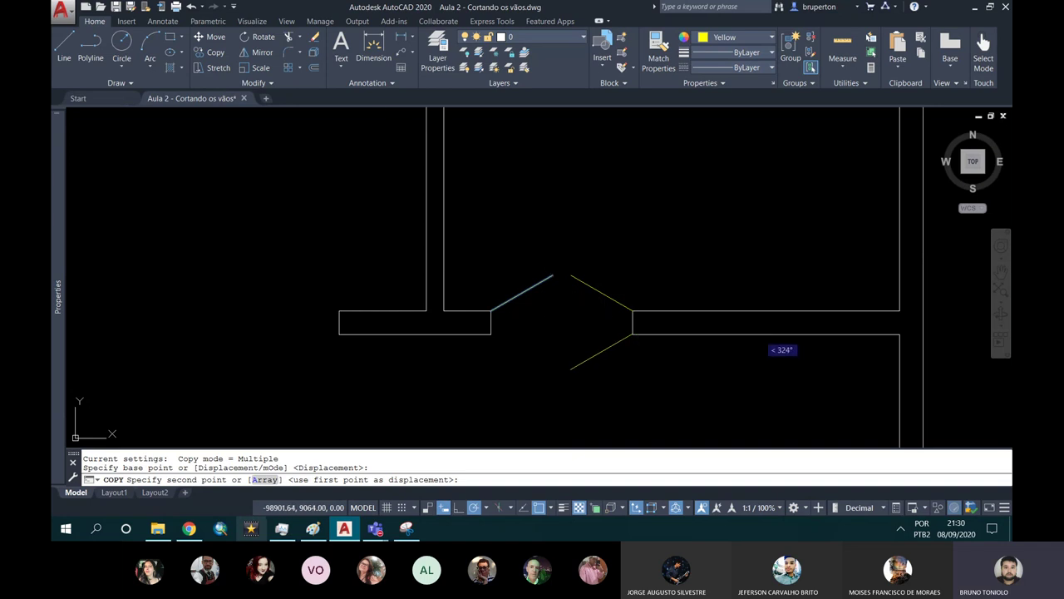
key(Escape)
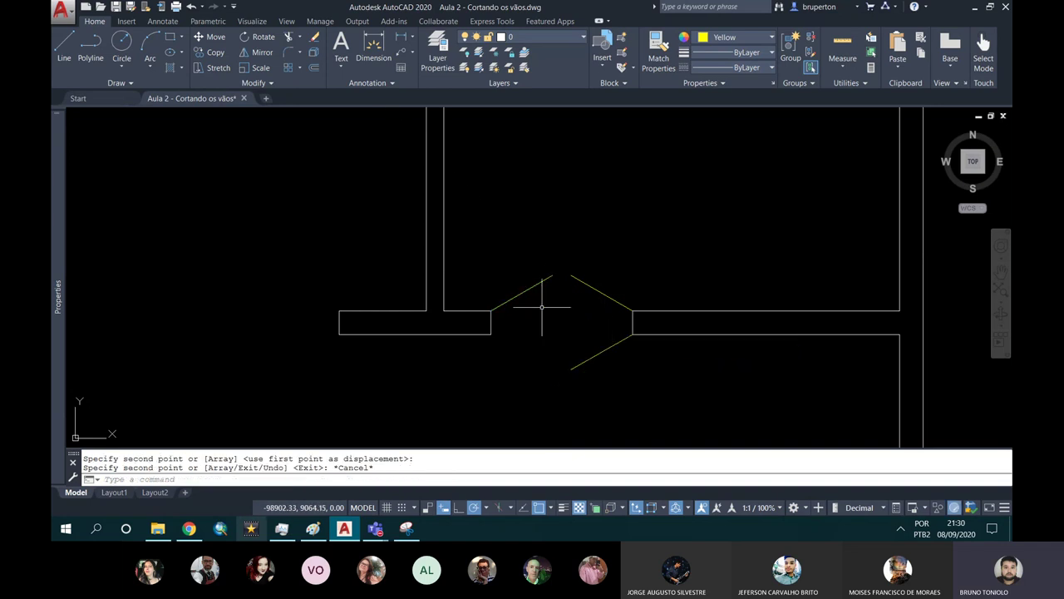
Copy the upper-right diagonal to the opening's left side, closing the diamond outline.
click(215, 53)
click(584, 284)
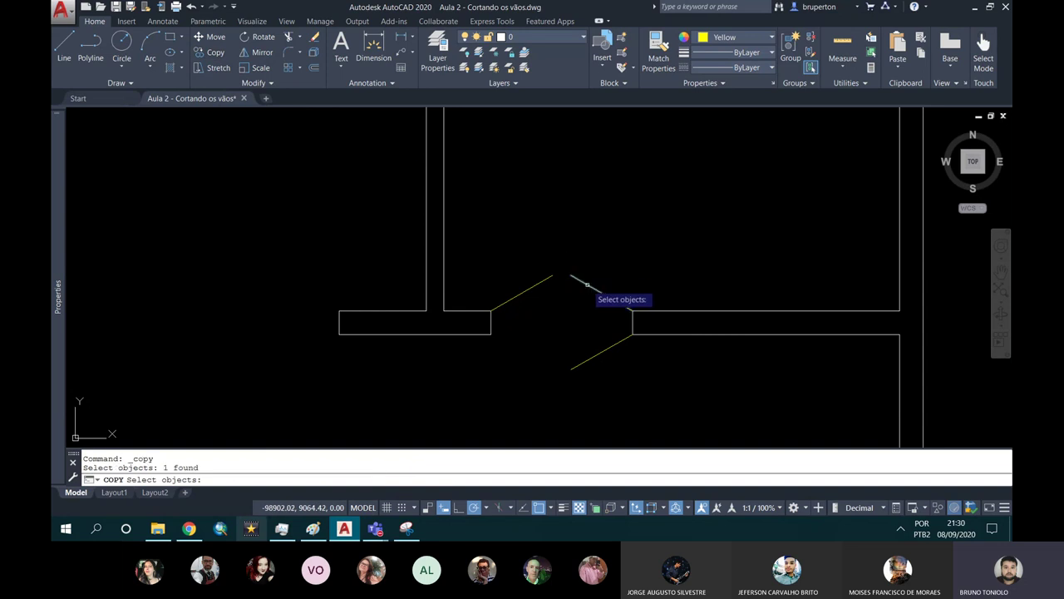
key(Return)
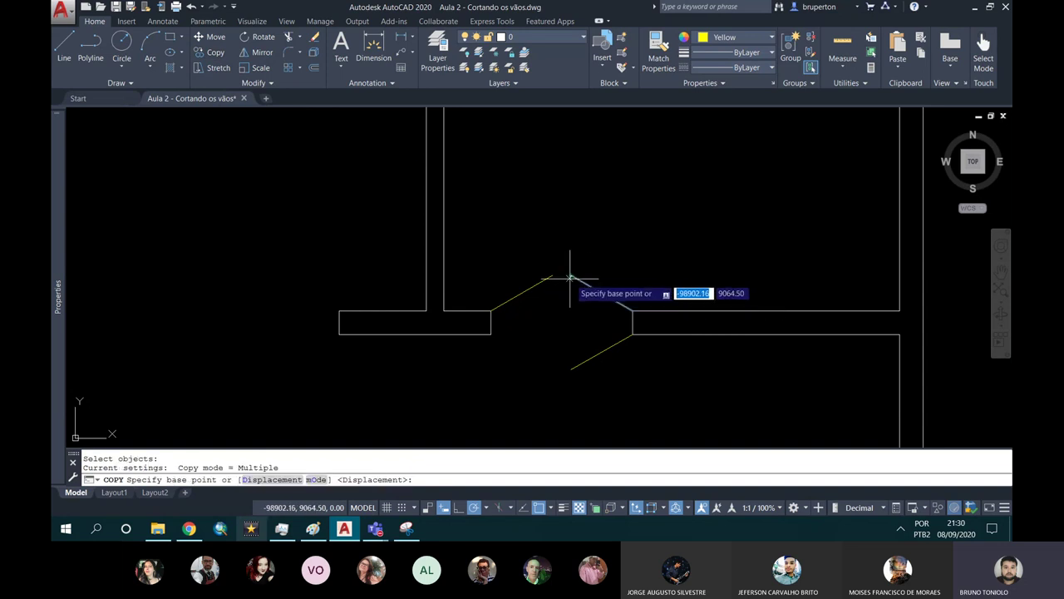
click(570, 276)
click(492, 334)
scroll(487, 330, down, 3)
key(Escape)
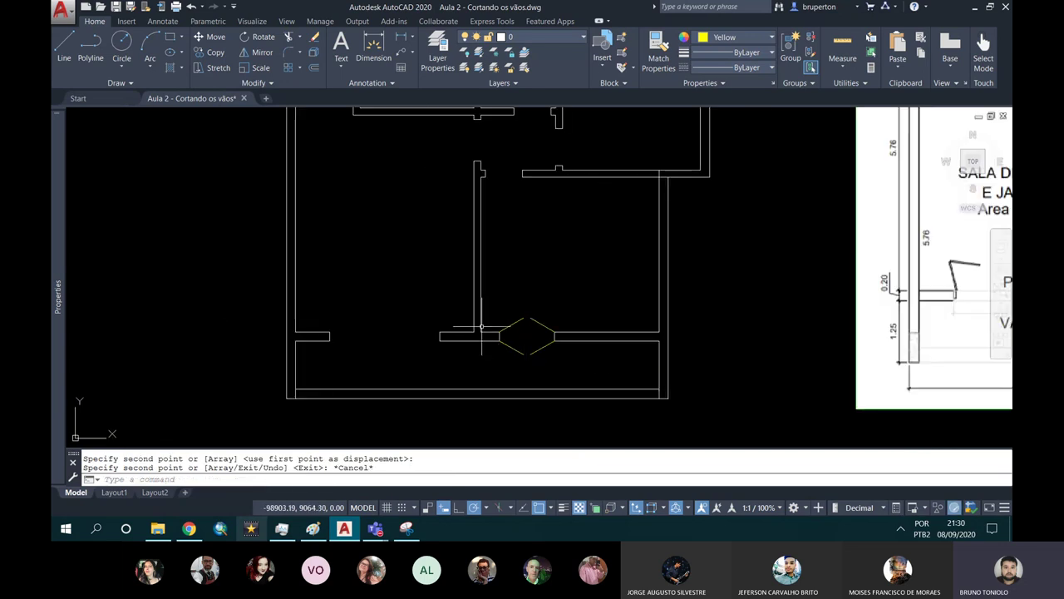
scroll(481, 326, up, 4)
scroll(587, 330, down, 2)
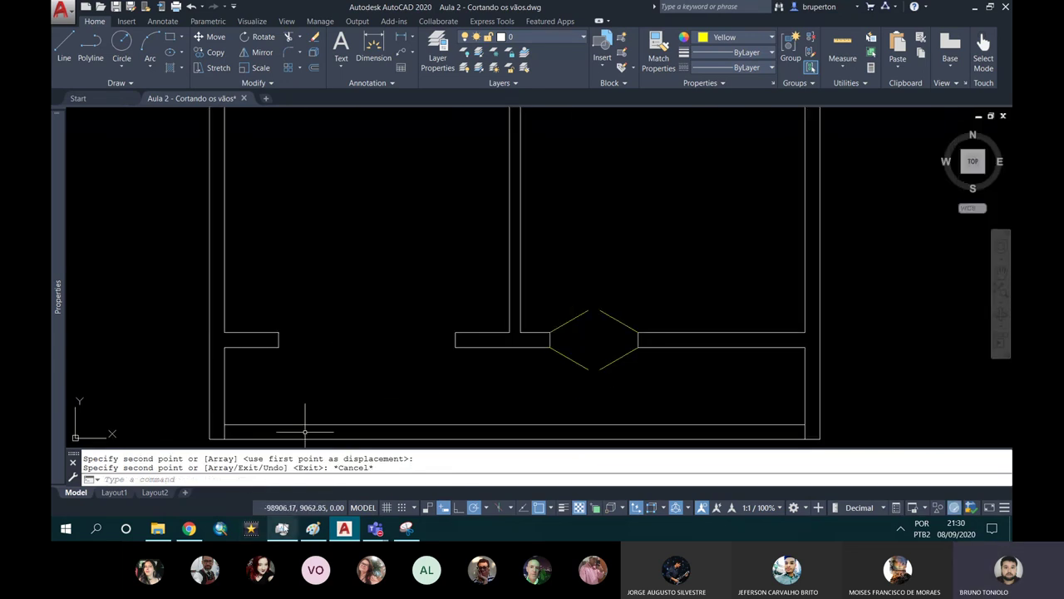
scroll(532, 333, down, 3)
scroll(732, 374, up, 4)
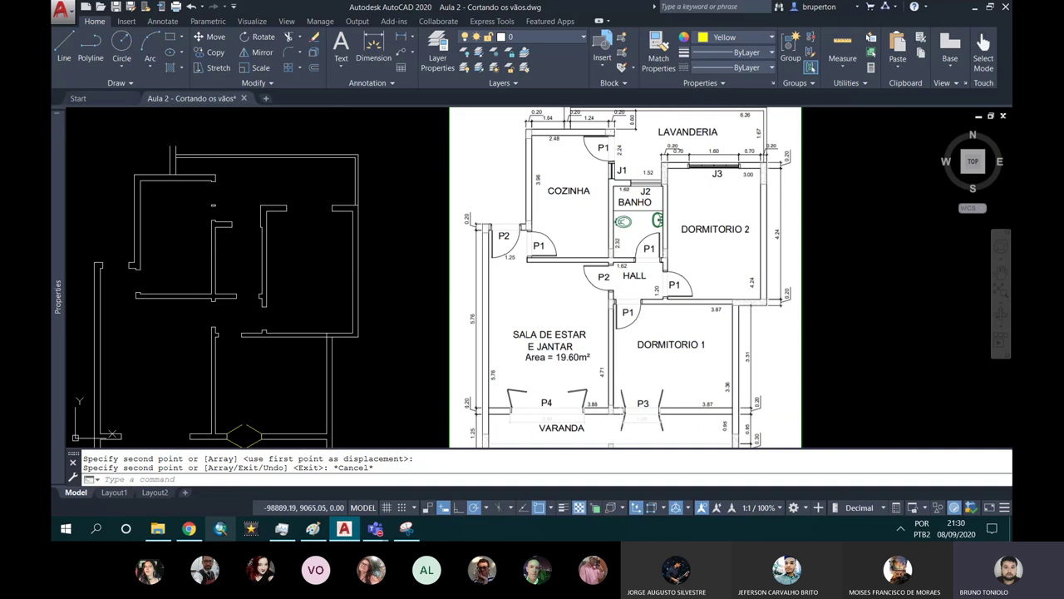
scroll(624, 387, up, 3)
scroll(623, 387, up, 1)
scroll(486, 332, down, 2)
scroll(487, 332, down, 2)
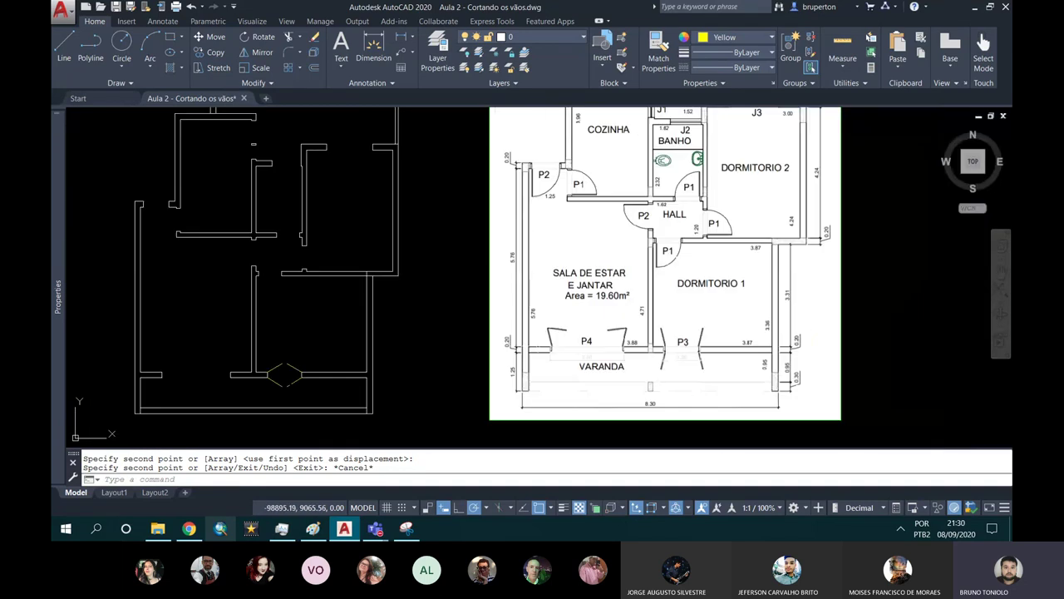
scroll(726, 333, up, 4)
scroll(739, 323, down, 2)
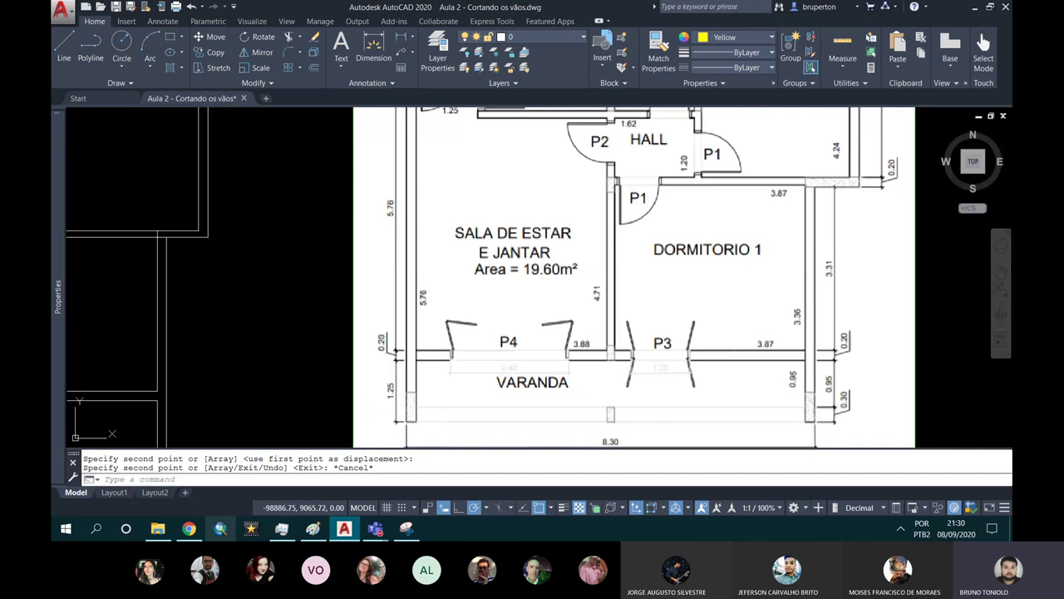
middle_drag(234, 319, 624, 297)
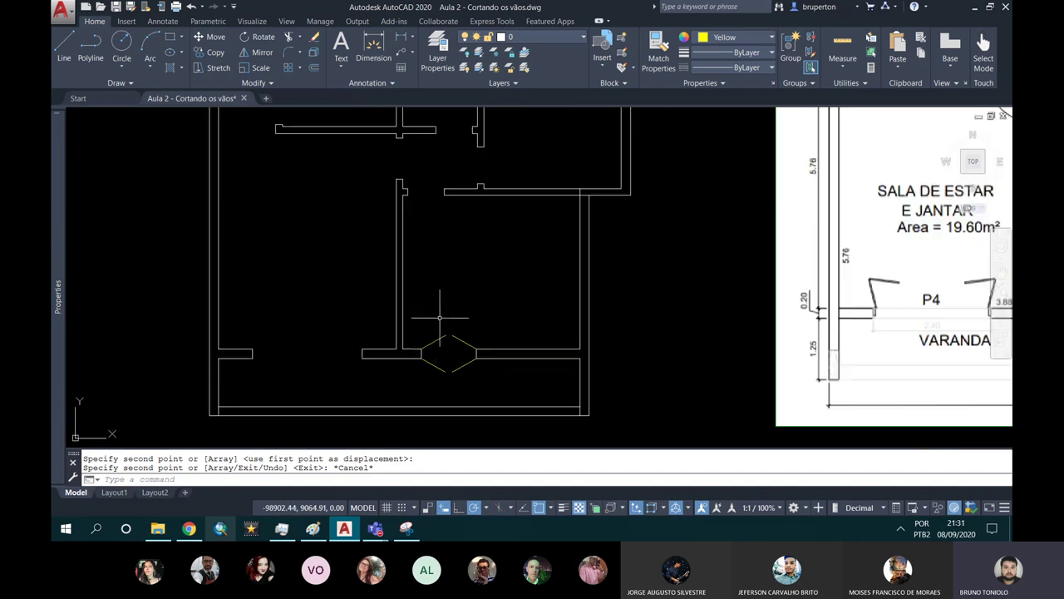
scroll(439, 341, up, 2)
Erase the four diamond lines from the lower wall opening.
click(428, 342)
click(509, 345)
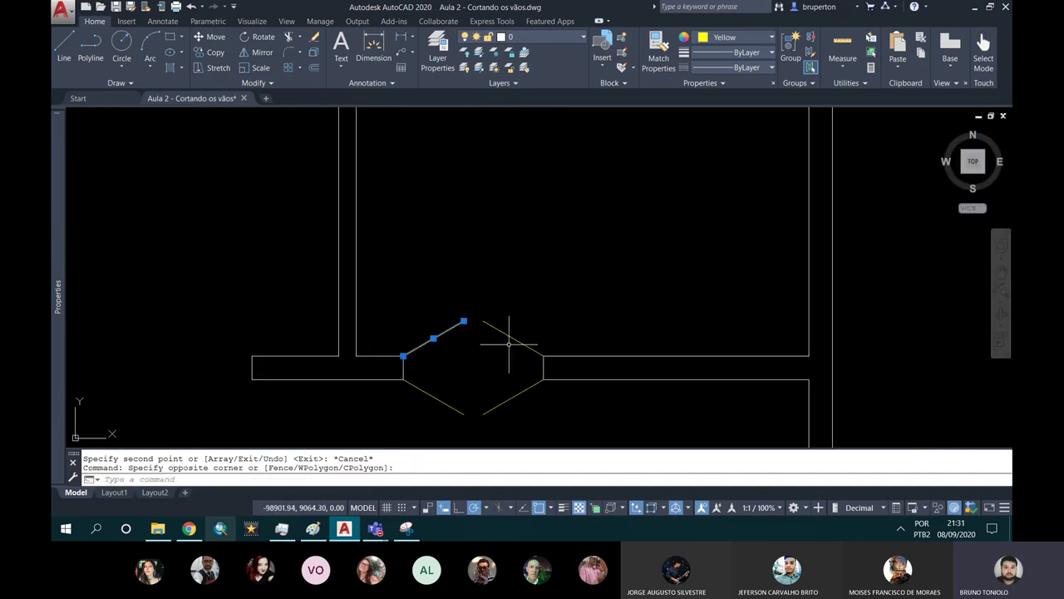
key(Delete)
click(516, 334)
key(Delete)
click(518, 380)
click(499, 405)
key(Delete)
click(440, 402)
key(Delete)
click(408, 373)
text(L)
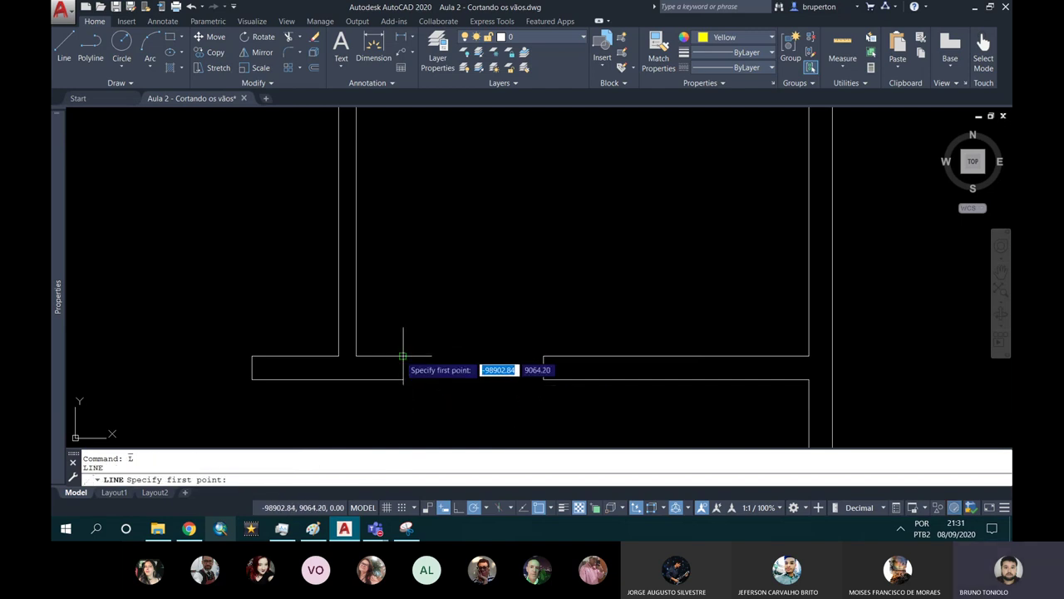
Draw a trial 0.6 door leaf at 75° from the left wall corner, then erase it.
click(404, 356)
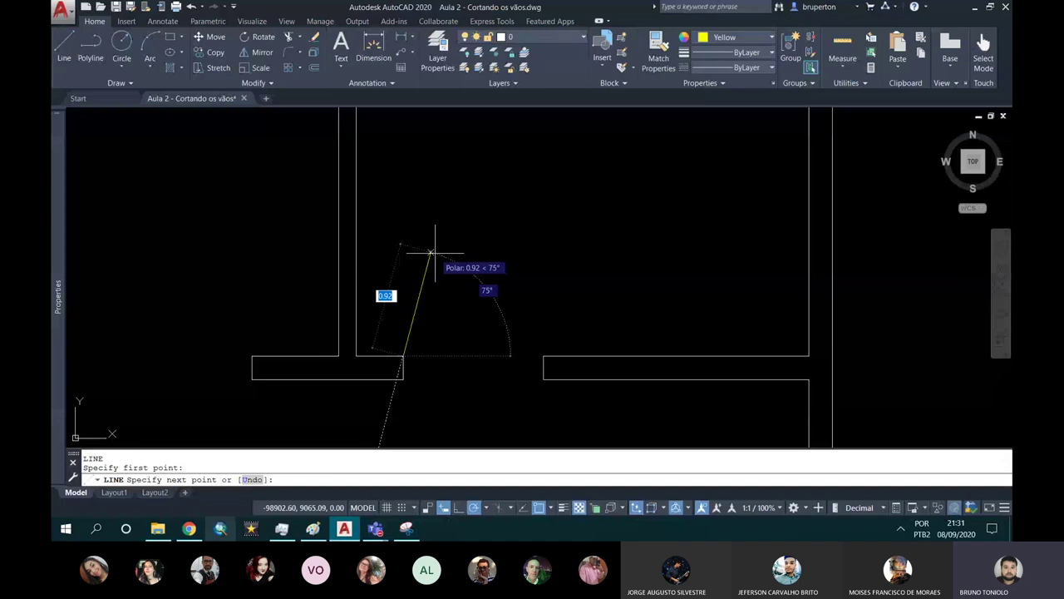
text(0.)
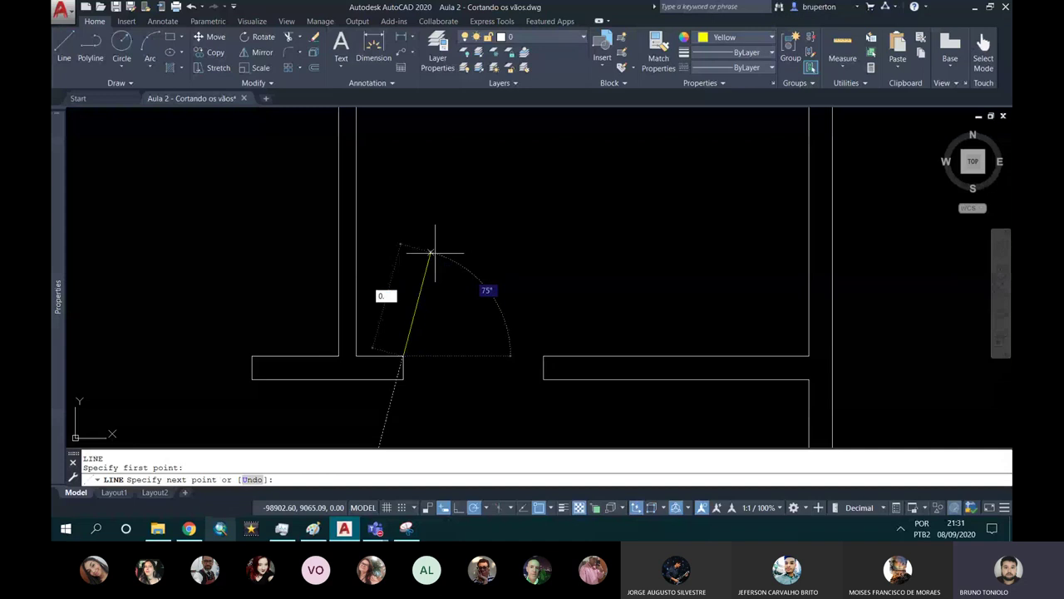
key(Return)
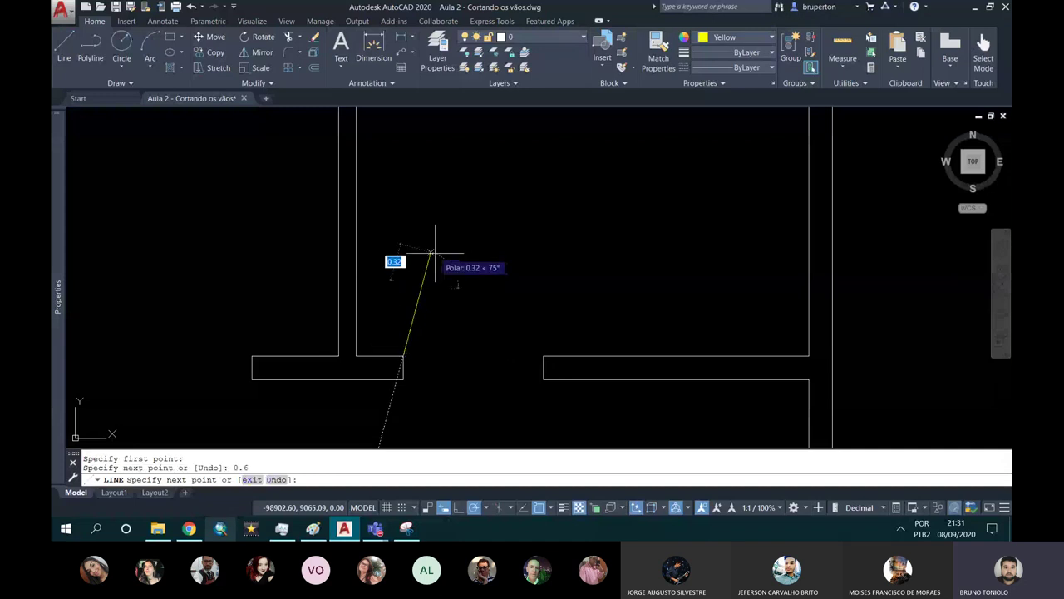
key(Return)
scroll(412, 315, down, 3)
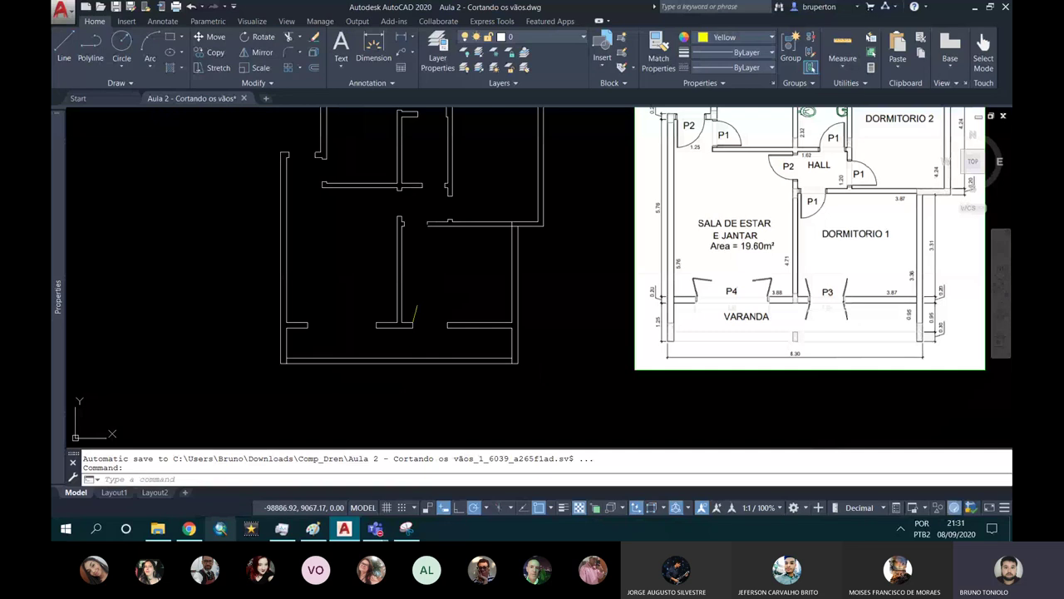
scroll(854, 236, up, 2)
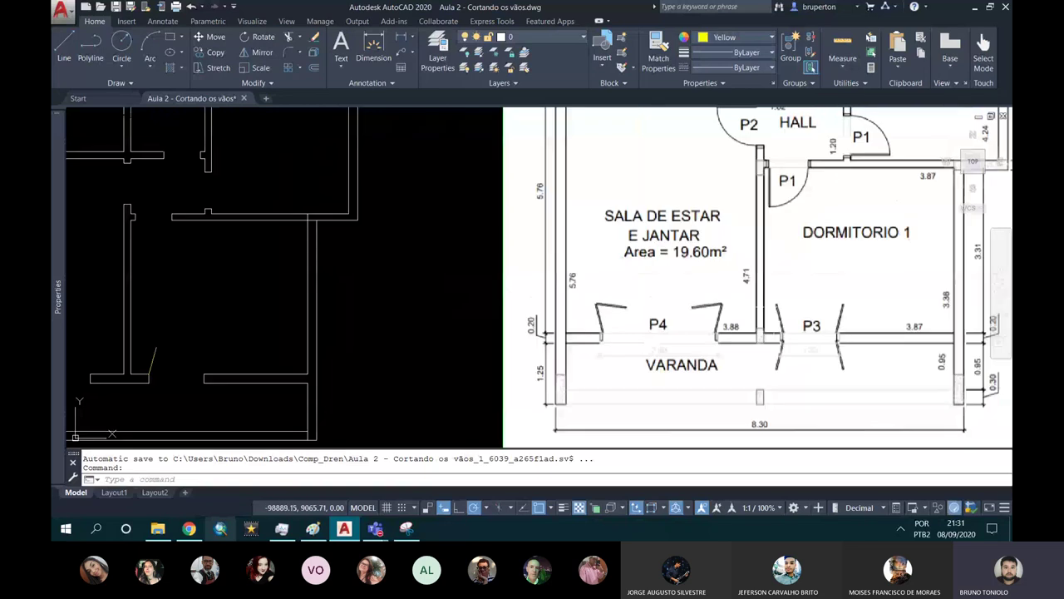
scroll(777, 325, up, 4)
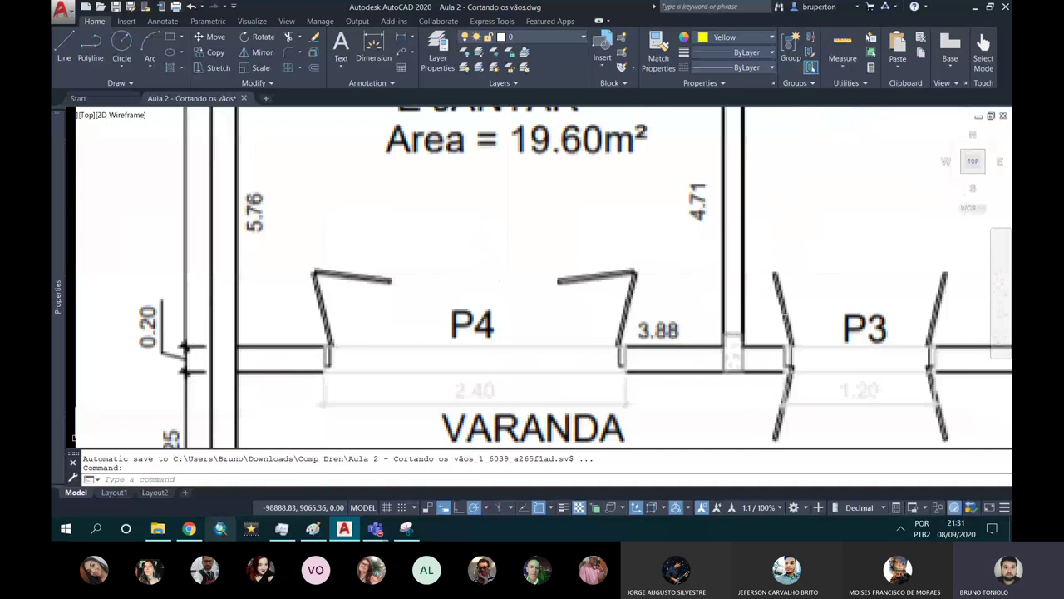
scroll(785, 282, down, 6)
scroll(382, 325, up, 3)
drag(443, 297, 432, 283)
key(Delete)
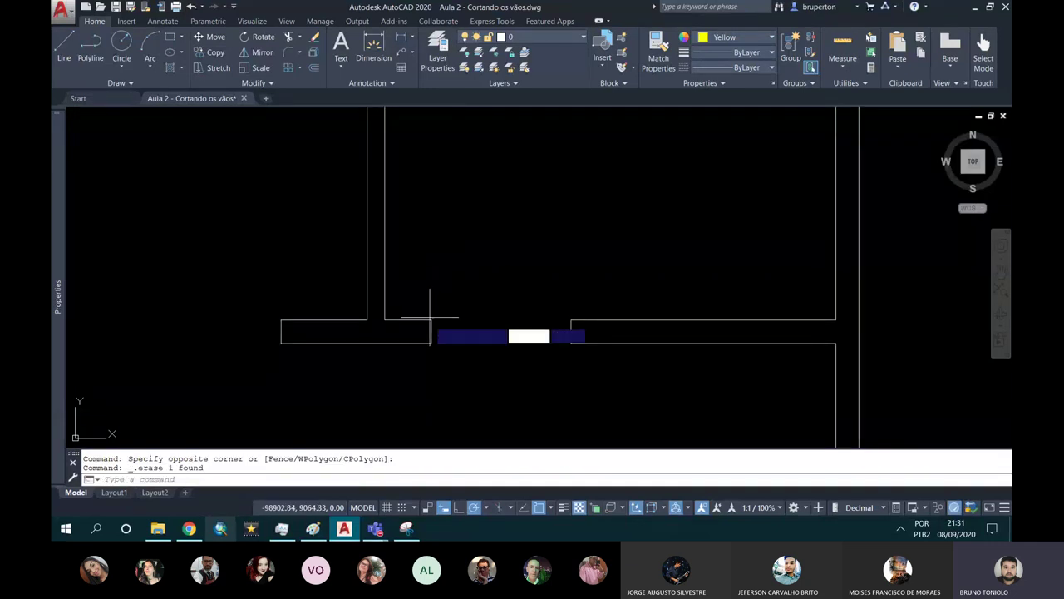
Draw a 0.6 door leaf at 105° from the opening's left corner.
key(l)
key(Return)
scroll(431, 303, up, 1)
click(431, 319)
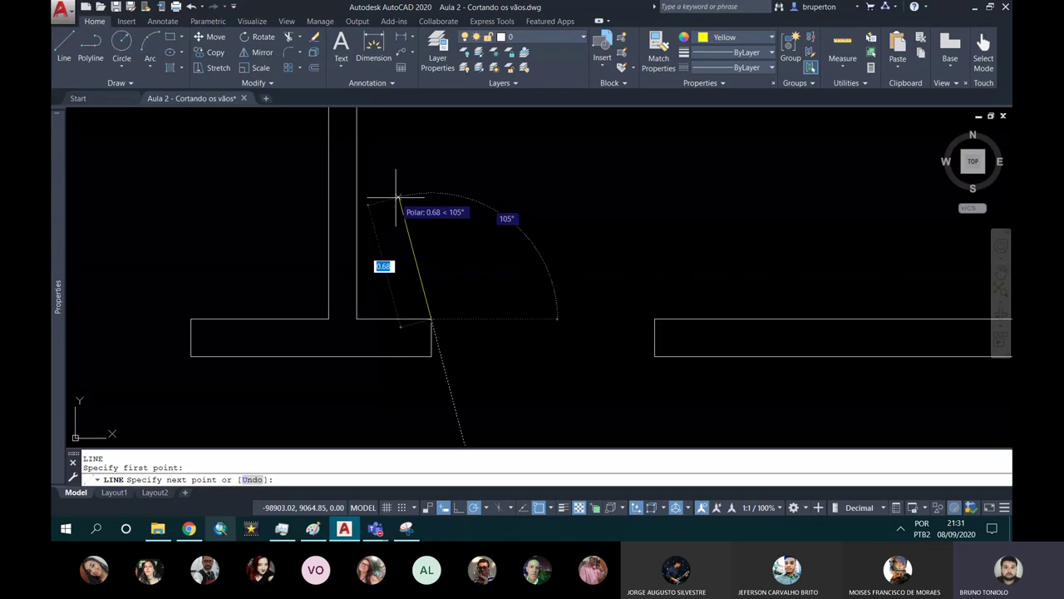
text(0)
key(Return)
key(Escape)
Draw a matching 0.6 door leaf at 75° from the opening's right corner.
key(Return)
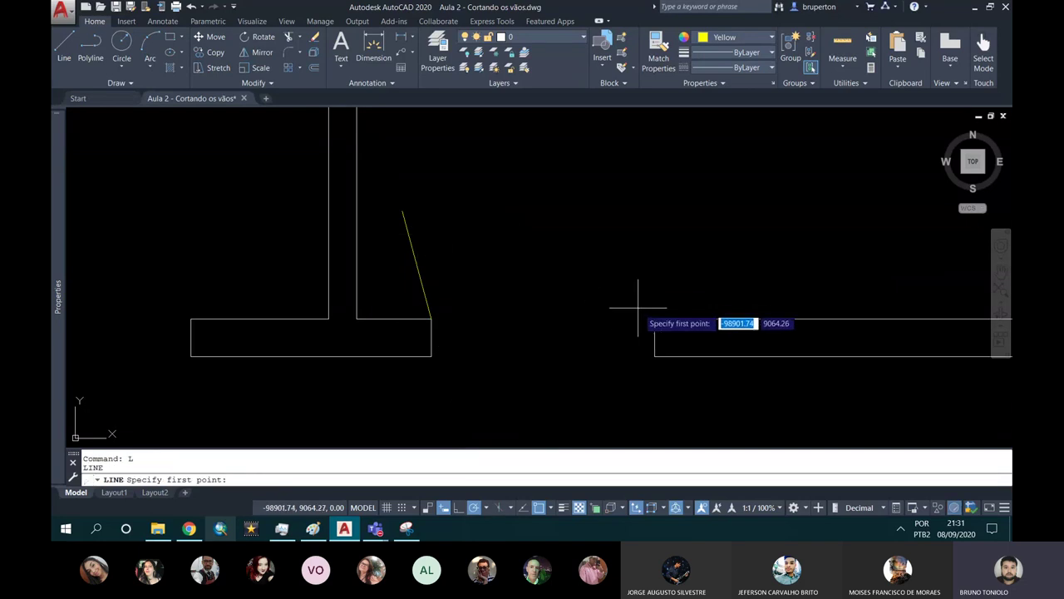
click(655, 318)
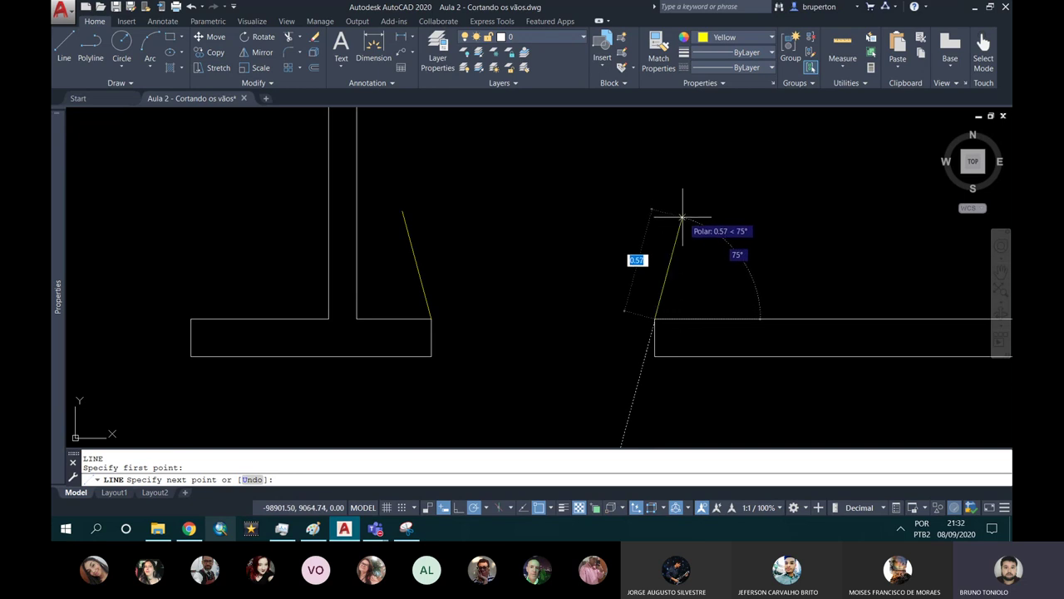
text(0)
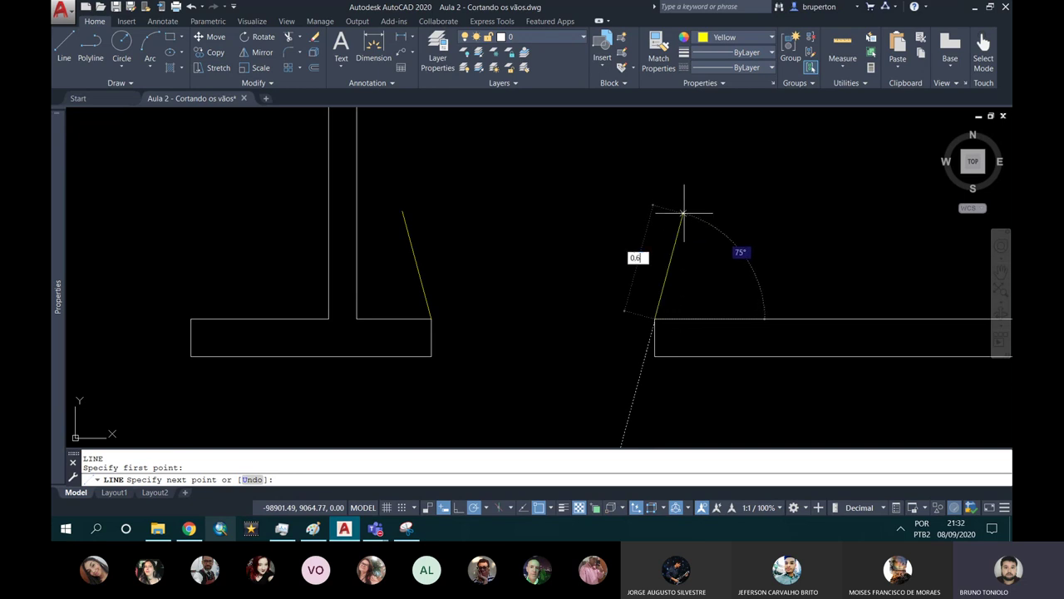
key(Return)
key(Escape)
scroll(607, 277, down, 2)
scroll(607, 277, down, 2)
click(631, 268)
text(co)
key(Return)
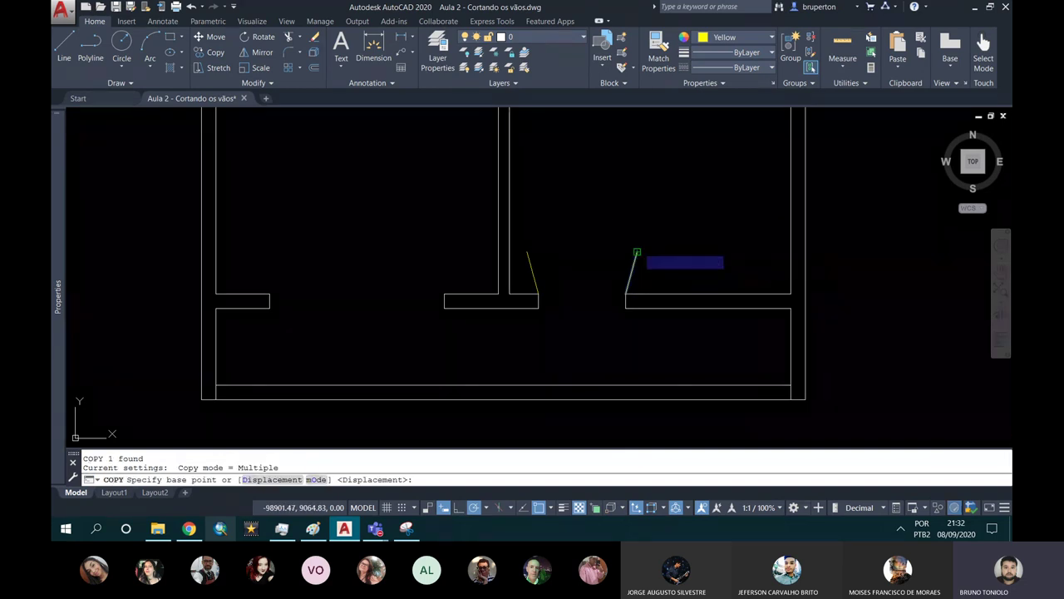
Copy the right and left door leaves into the opening, the second to the lower-right corner.
click(637, 249)
click(539, 294)
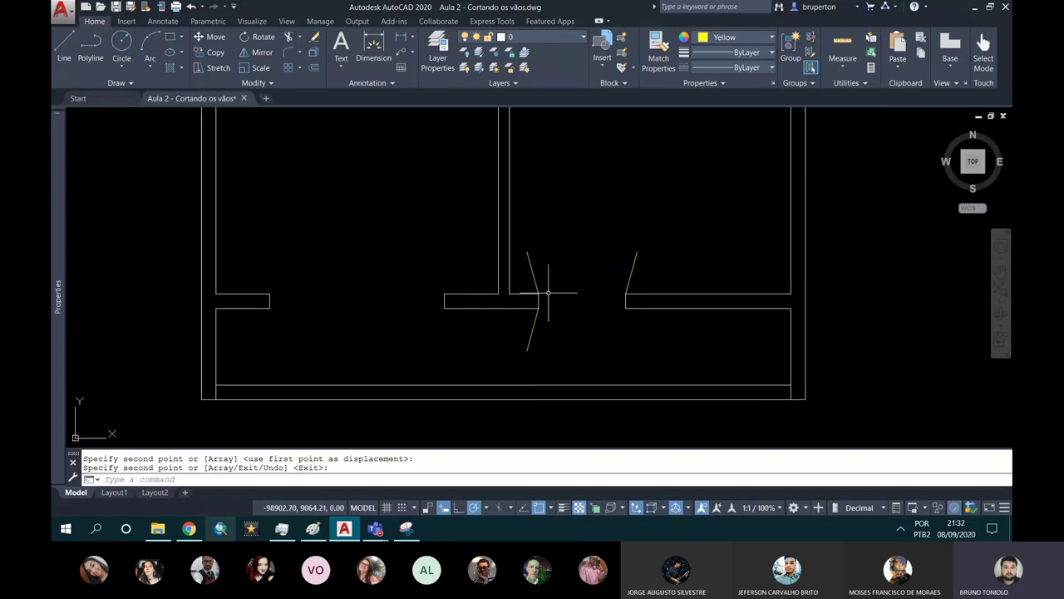
scroll(548, 293, up, 2)
key(Return)
key(Return)
click(518, 238)
key(Return)
click(519, 233)
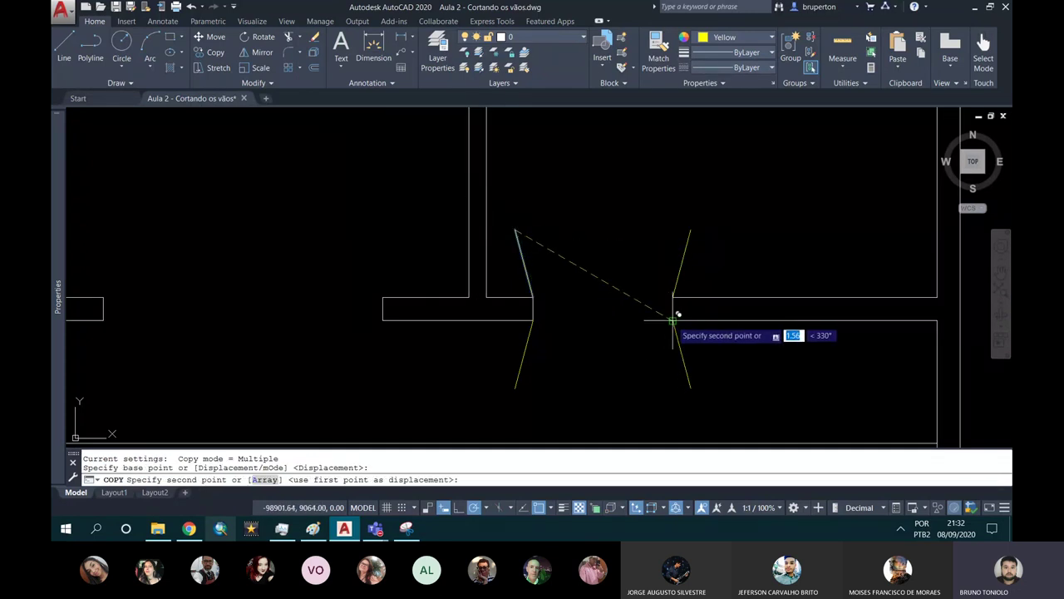
click(672, 320)
key(Return)
Review the new door leaves, then switch to the reference floor-plan PDF in Chrome.
scroll(660, 292, down, 3)
scroll(659, 292, down, 2)
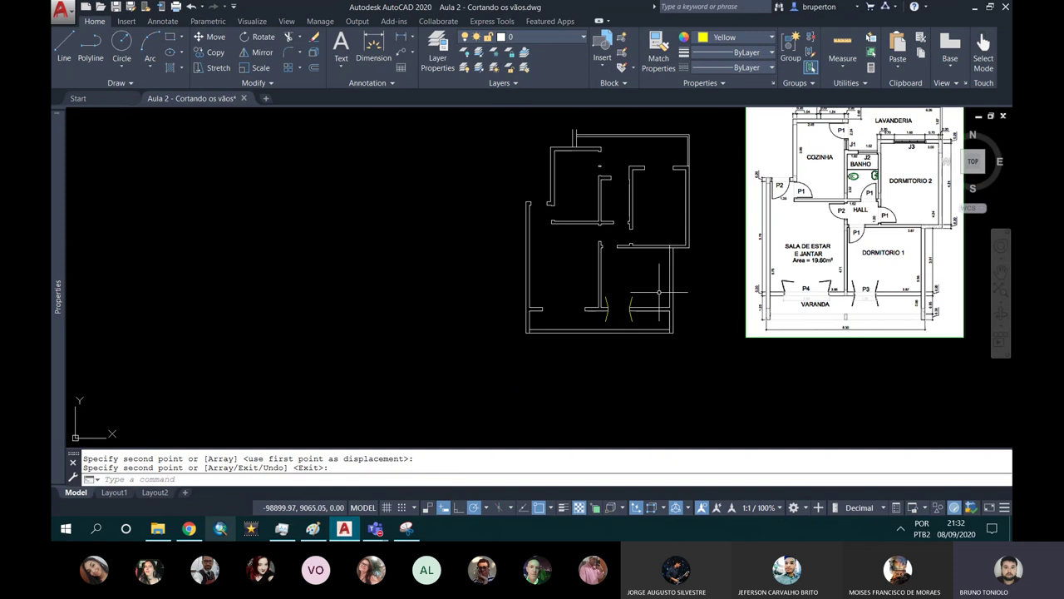
scroll(660, 292, up, 3)
scroll(928, 272, up, 2)
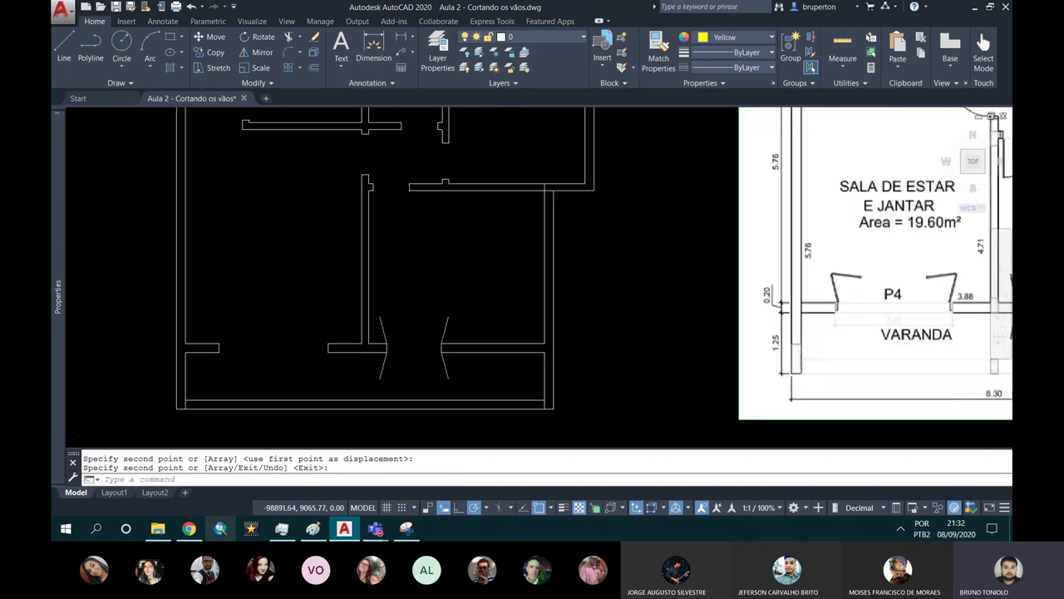
scroll(927, 272, up, 2)
scroll(927, 272, down, 2)
middle_drag(855, 292, 724, 297)
scroll(727, 299, up, 3)
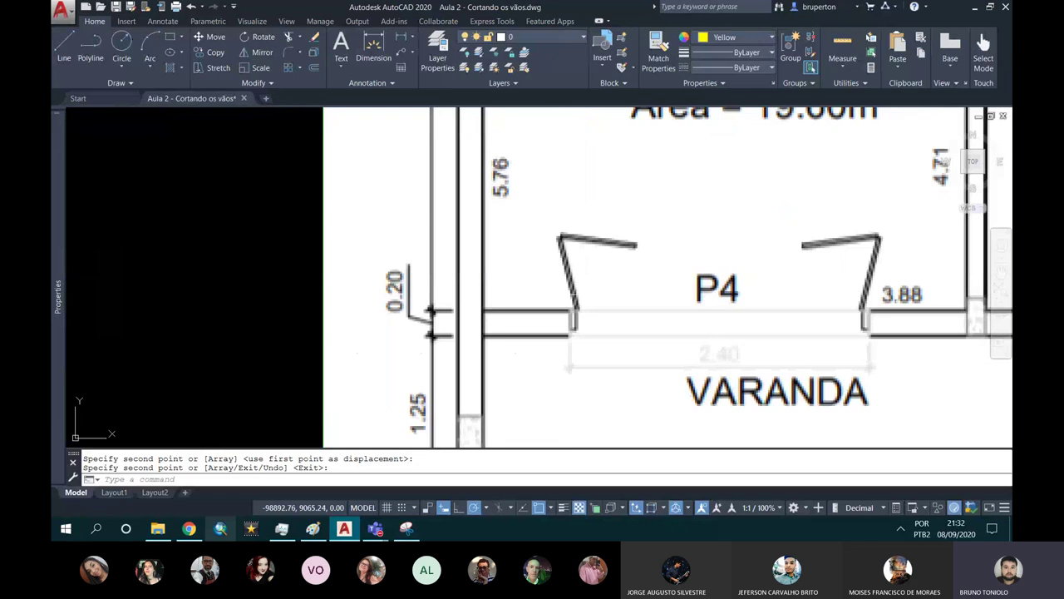
scroll(595, 295, down, 2)
scroll(614, 275, up, 2)
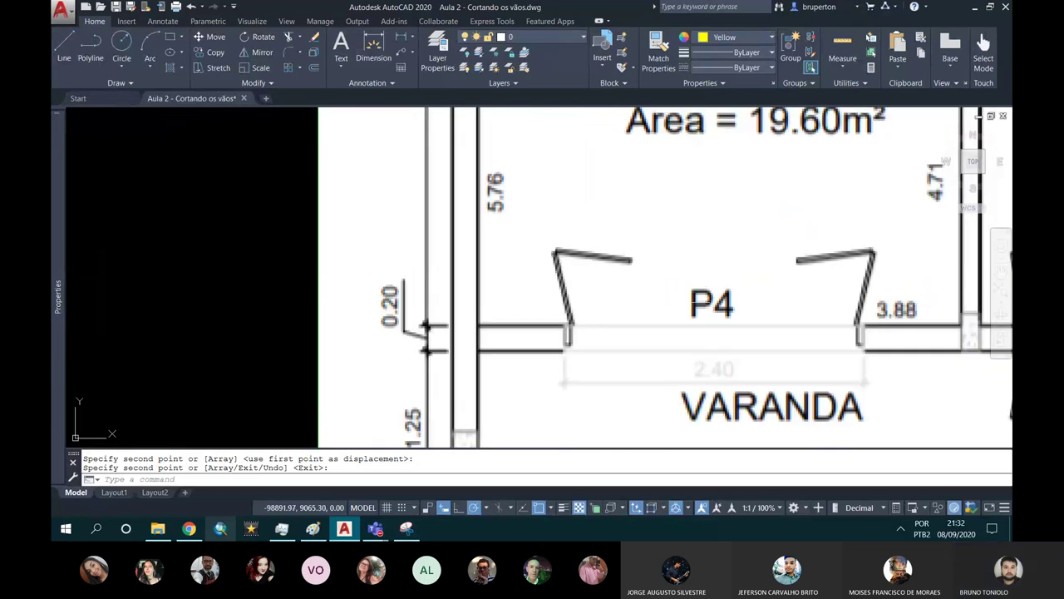
scroll(674, 303, down, 3)
scroll(675, 303, down, 2)
scroll(571, 286, down, 5)
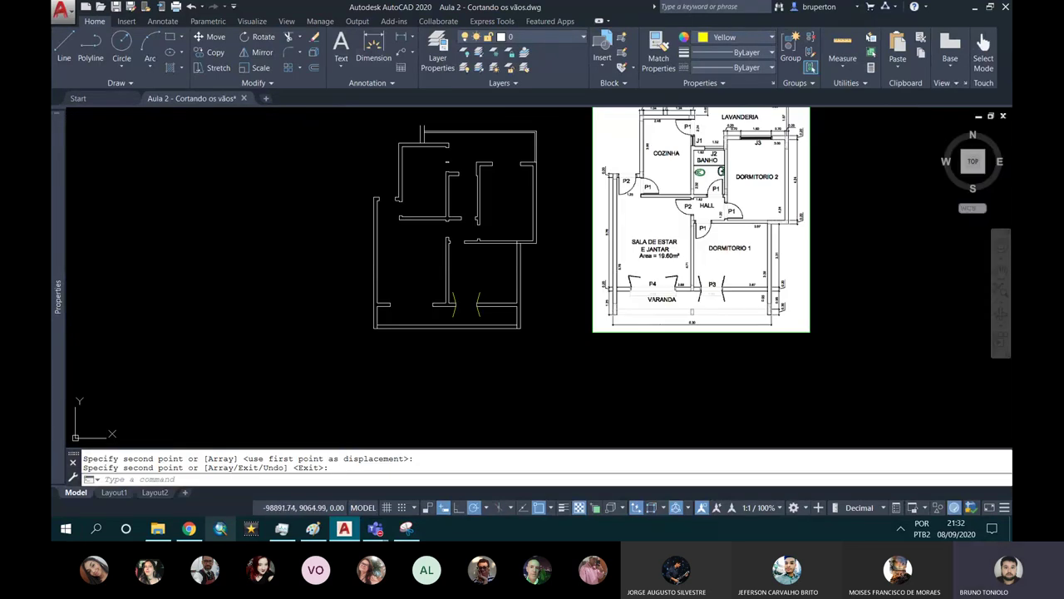
scroll(598, 274, up, 5)
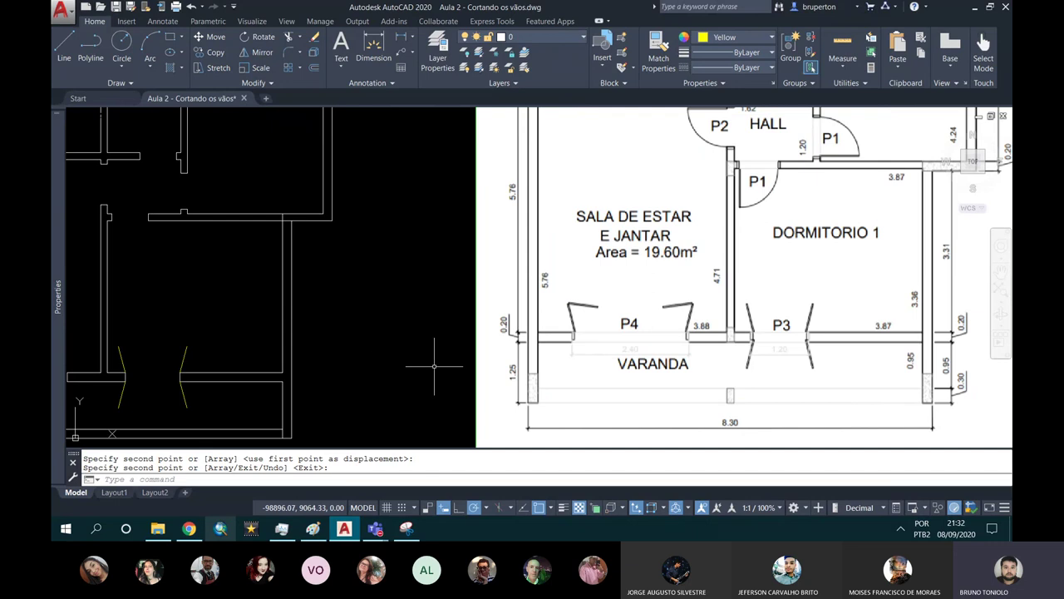
click(190, 528)
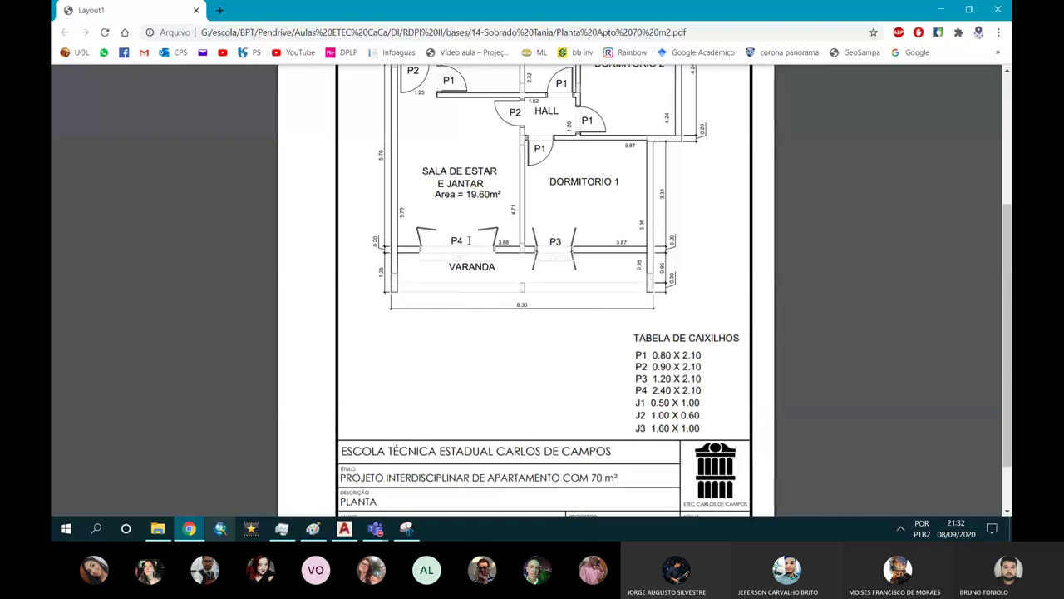
Minimize Chrome after reading the door table, returning to the AutoCAD drawing.
click(945, 10)
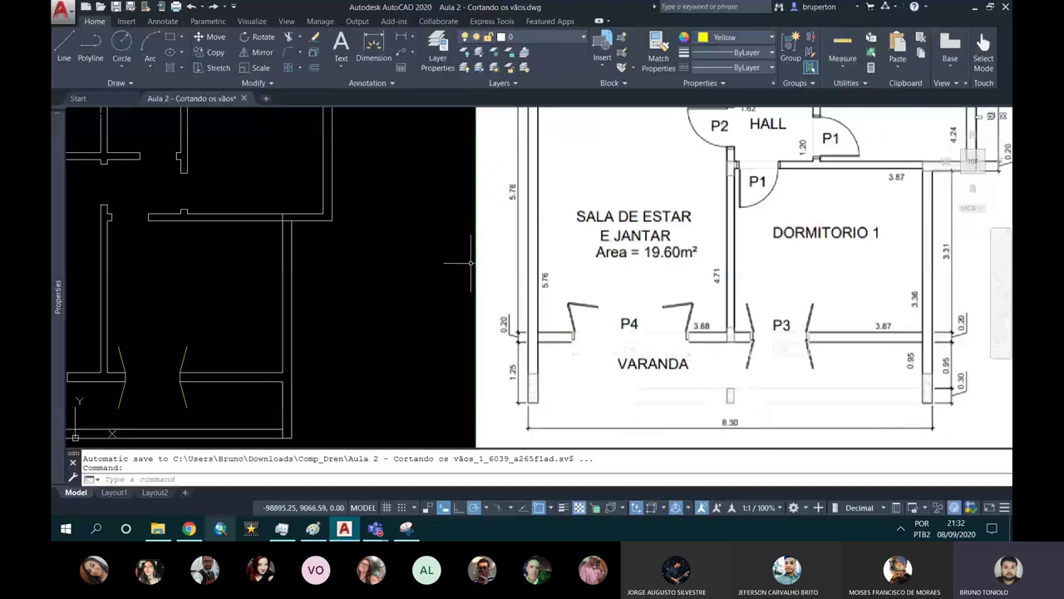
scroll(471, 263, down, 4)
scroll(250, 290, up, 3)
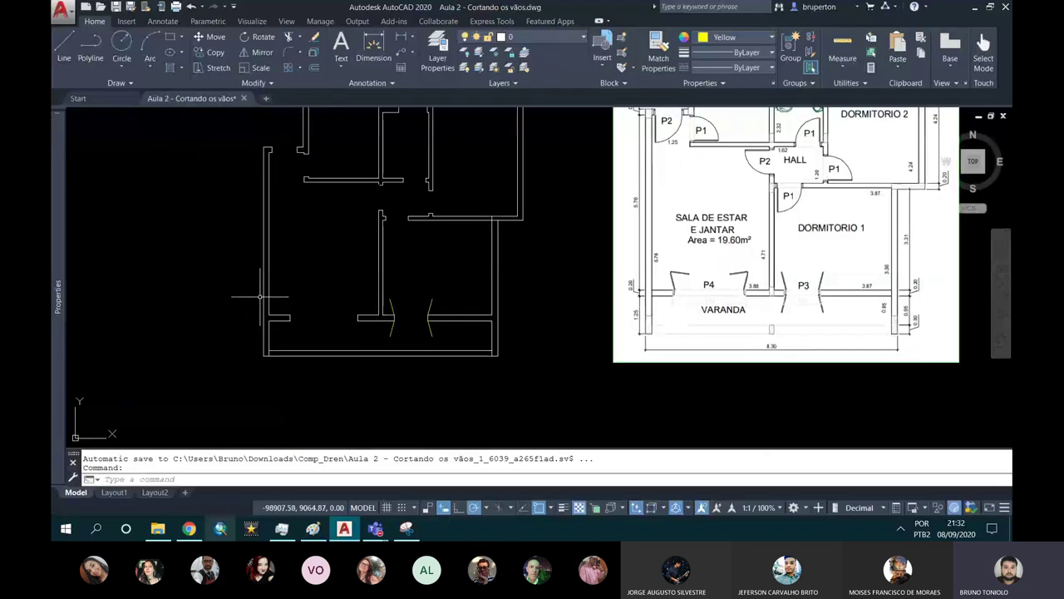
scroll(310, 306, up, 3)
scroll(303, 309, down, 3)
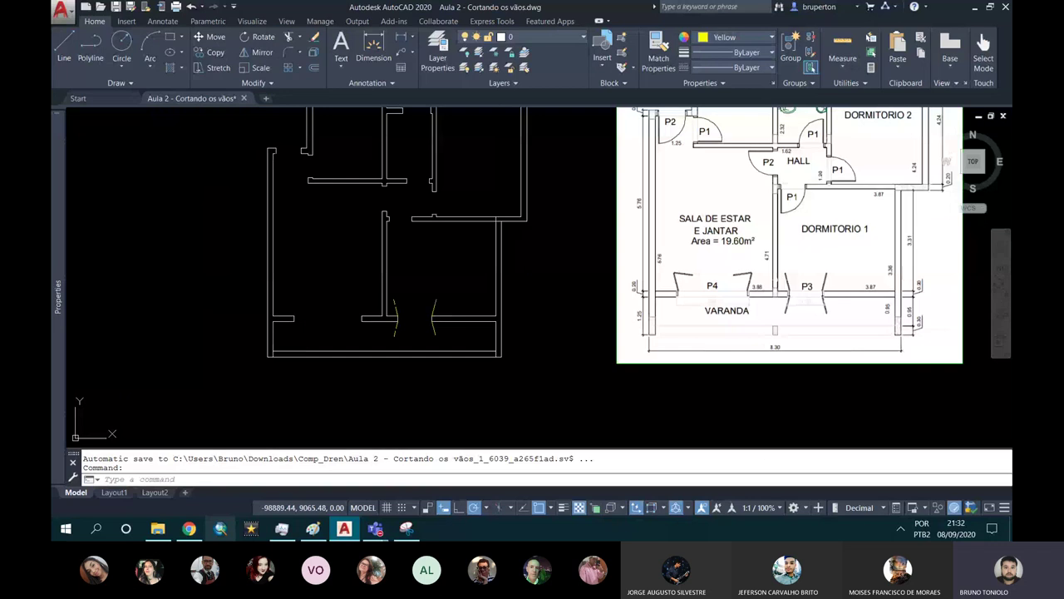
scroll(775, 278, up, 2)
scroll(775, 278, up, 2)
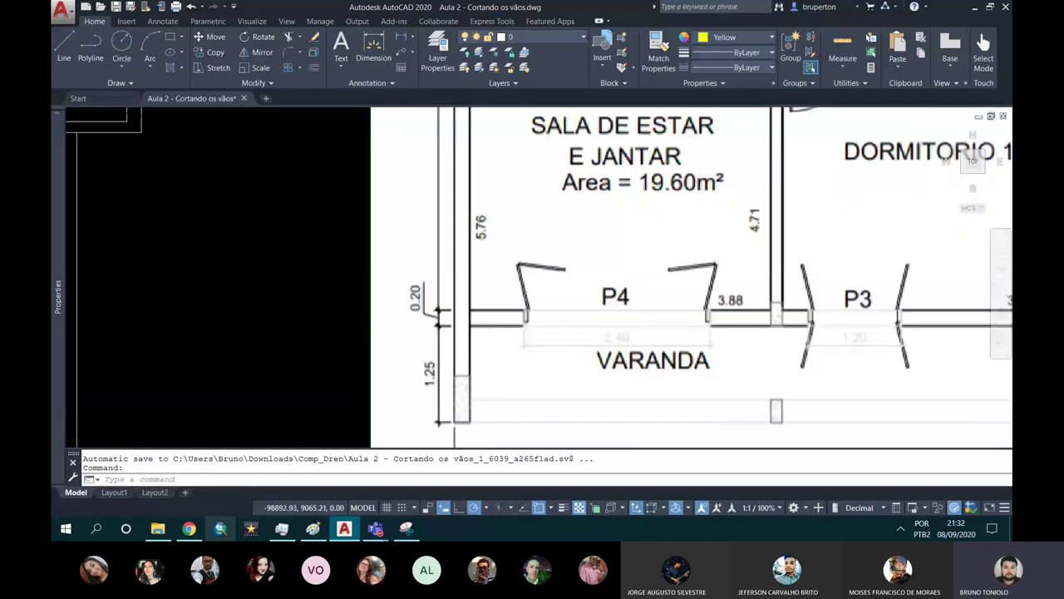
scroll(528, 303, up, 2)
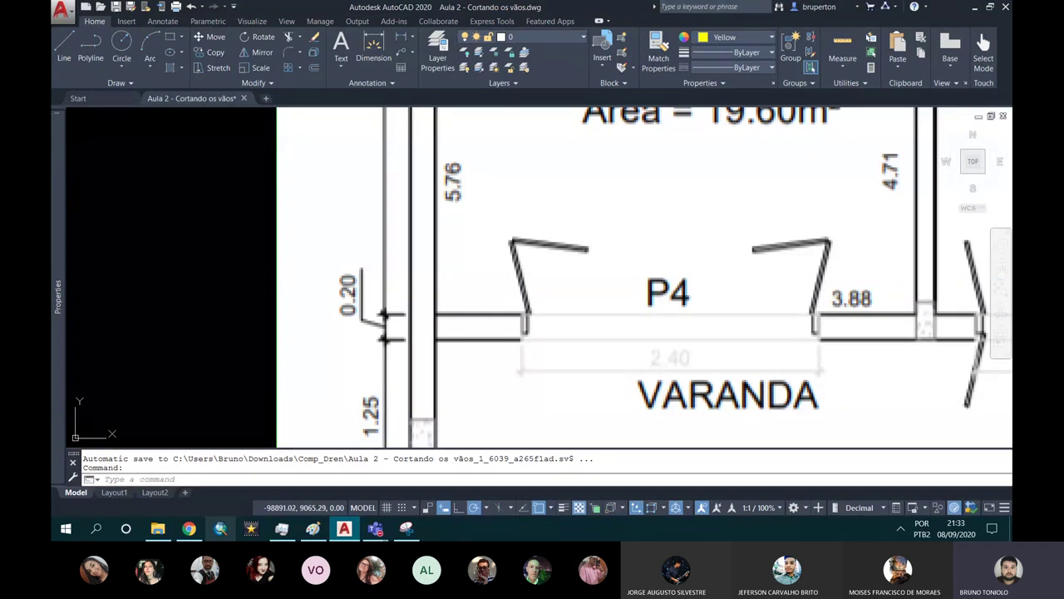
scroll(383, 326, down, 3)
scroll(383, 326, down, 3)
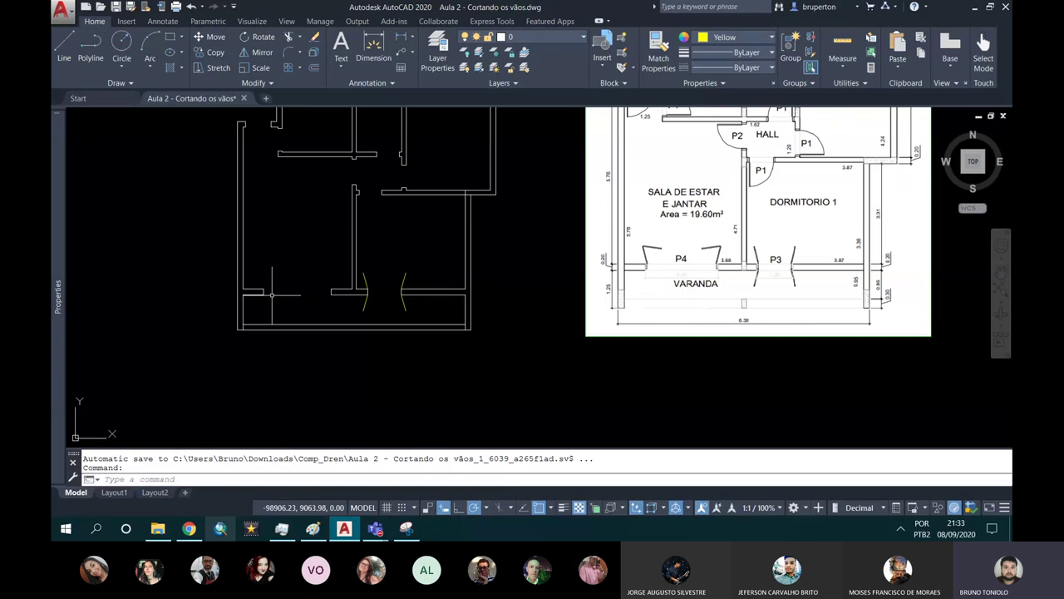
scroll(251, 293, up, 5)
scroll(253, 293, down, 2)
scroll(258, 294, down, 2)
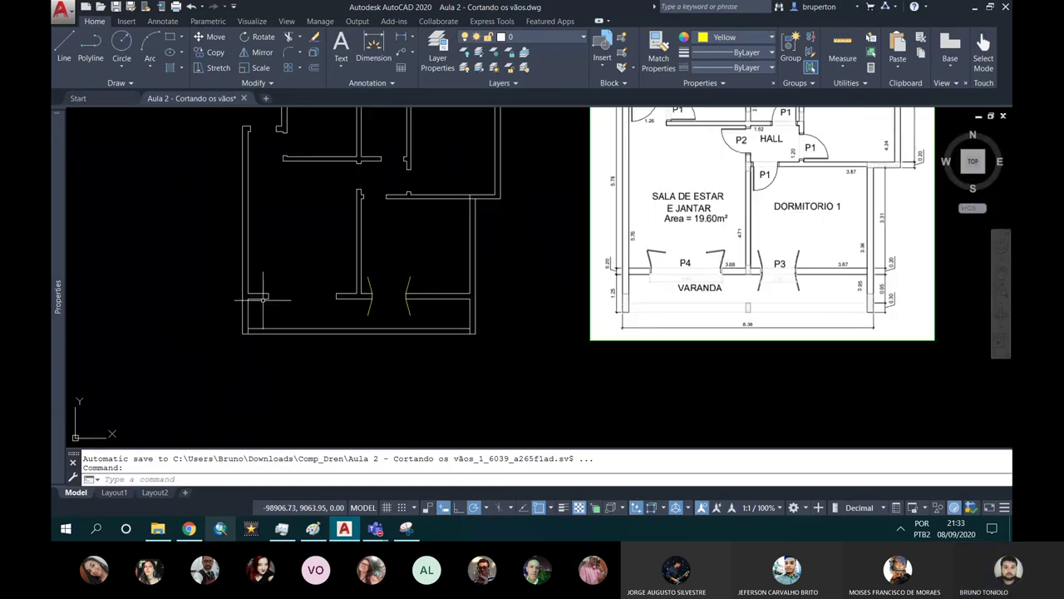
text(L)
key(Return)
Draw the first 0.6-long leaf line at 105° from the balcony opening's left jamb.
scroll(262, 298, up, 2)
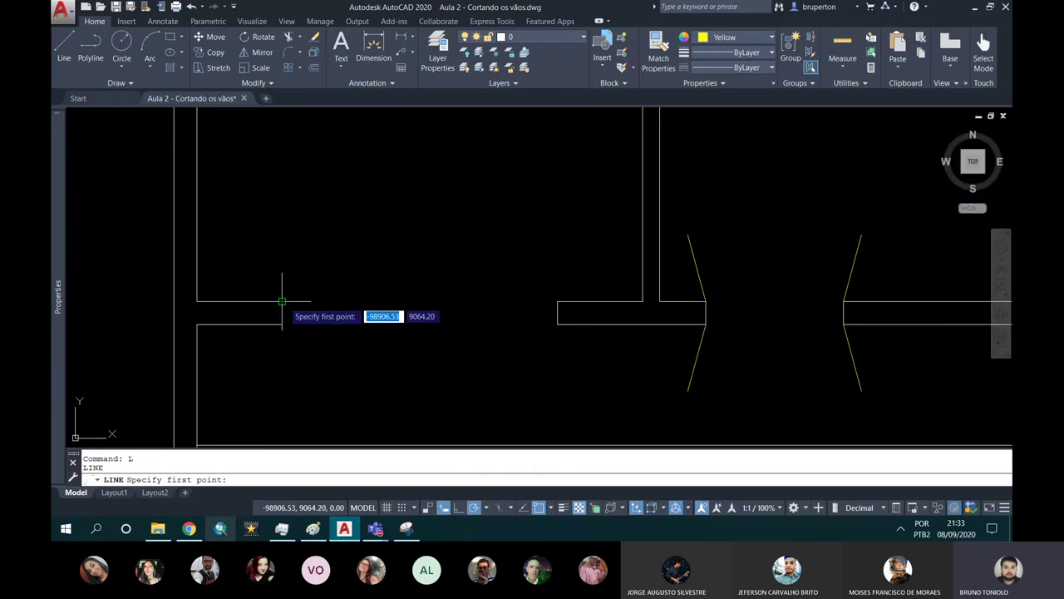
click(284, 302)
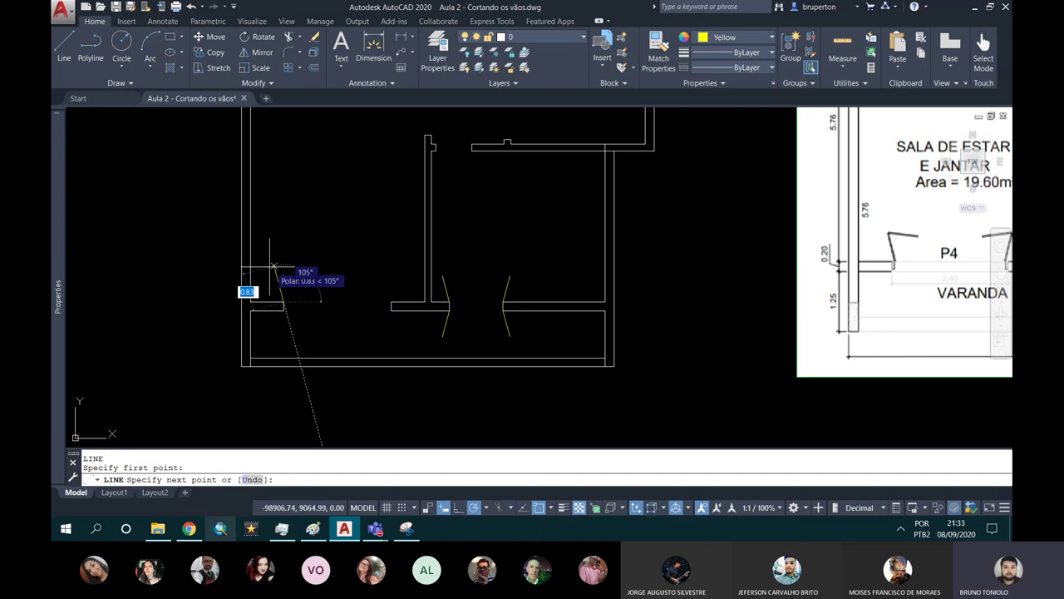
scroll(275, 268, up, 3)
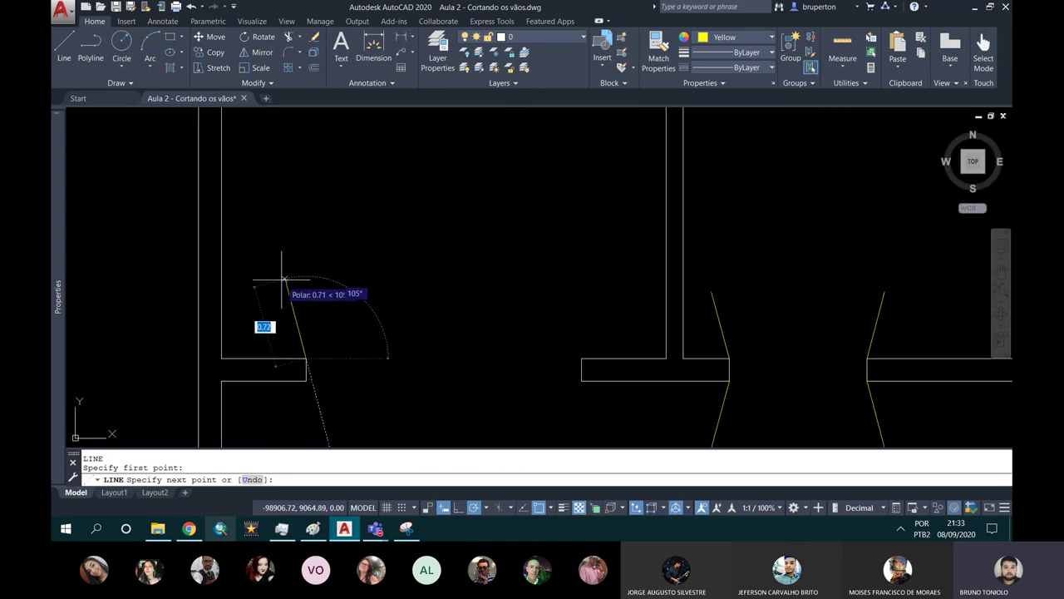
key(BackSpace)
text(0.6)
key(Return)
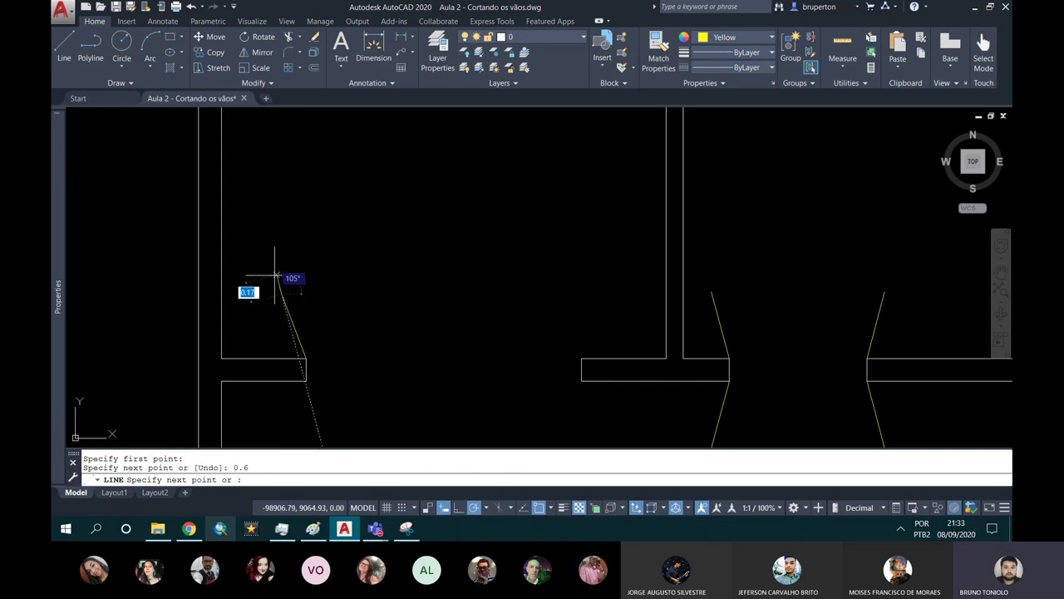
Add the second 0.6-long leaf line at 345° from the first line's tip.
scroll(275, 278, down, 3)
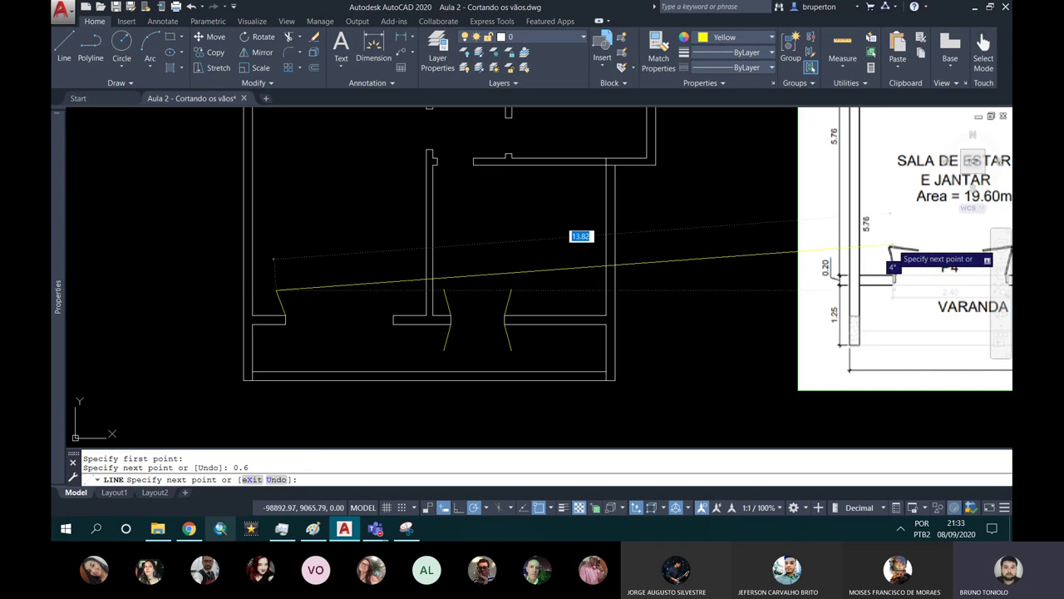
scroll(898, 251, up, 3)
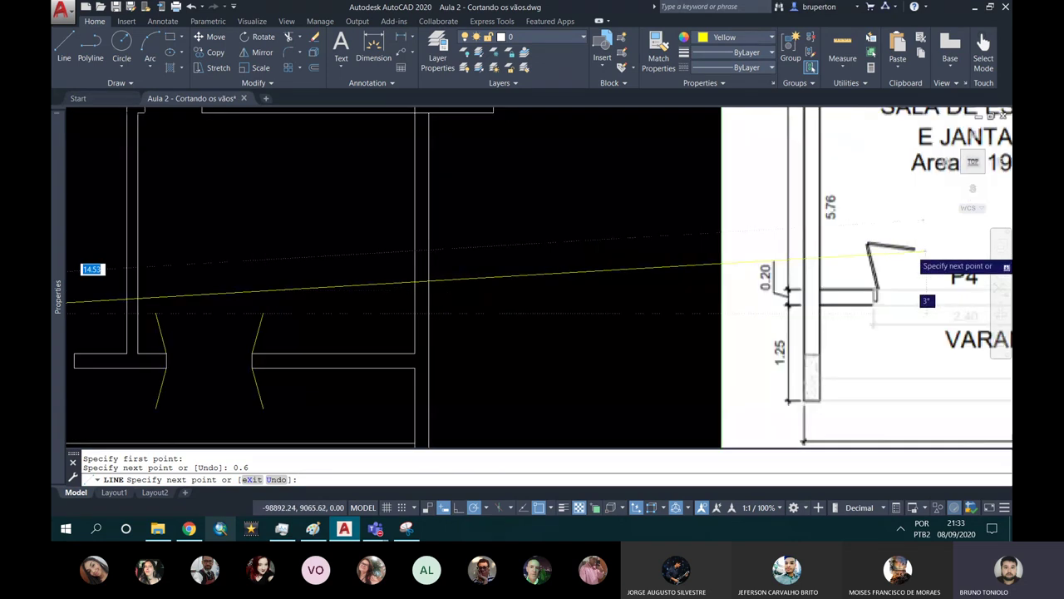
scroll(881, 250, up, 5)
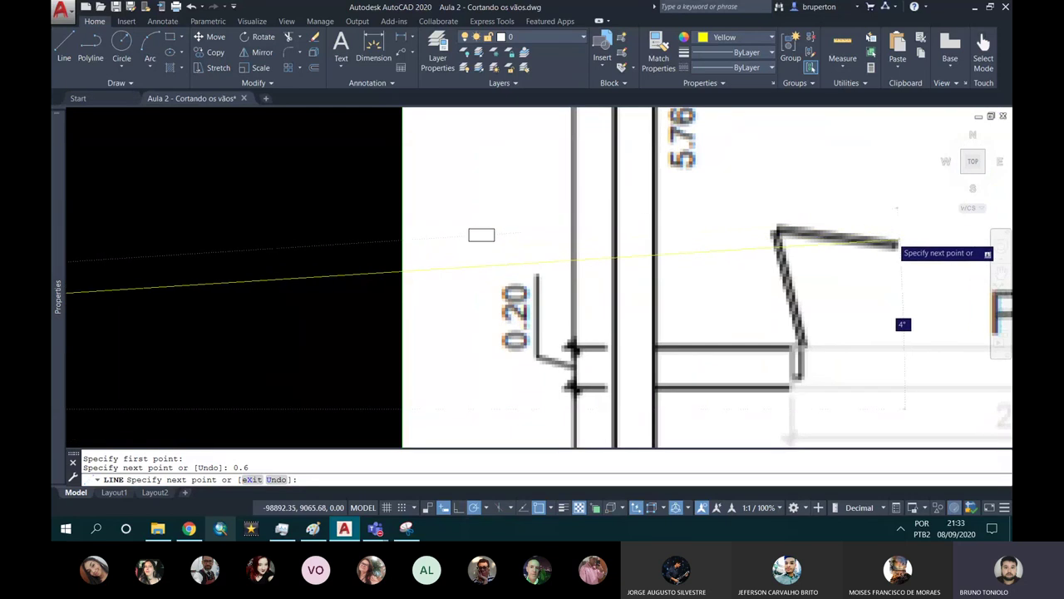
scroll(912, 242, down, 5)
scroll(511, 304, up, 5)
scroll(529, 208, up, 2)
scroll(528, 195, down, 1)
scroll(523, 180, down, 1)
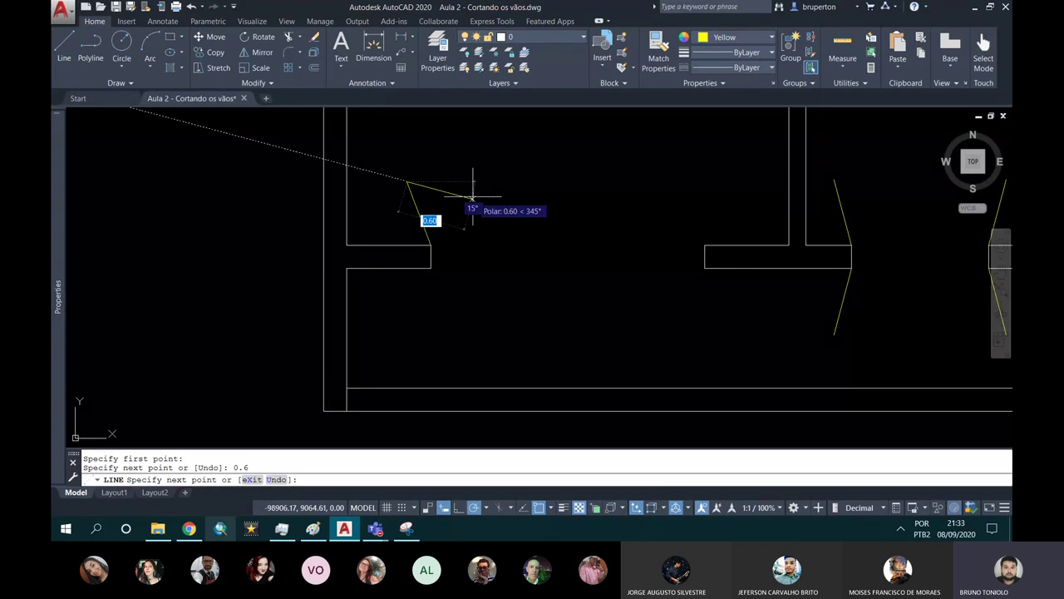
text(0)
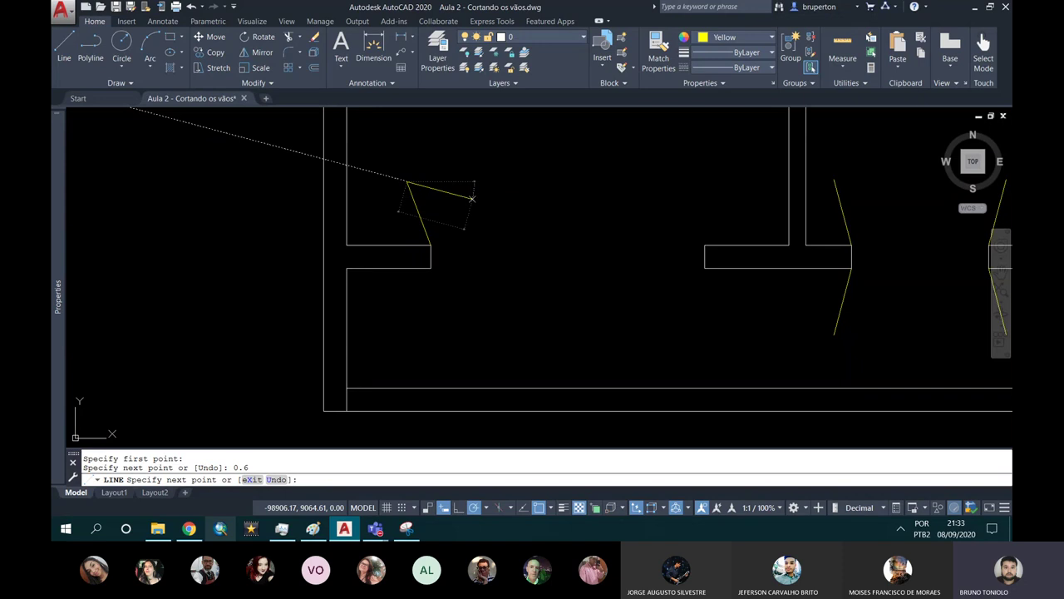
key(Return)
scroll(427, 197, down, 3)
scroll(432, 241, down, 3)
key(Escape)
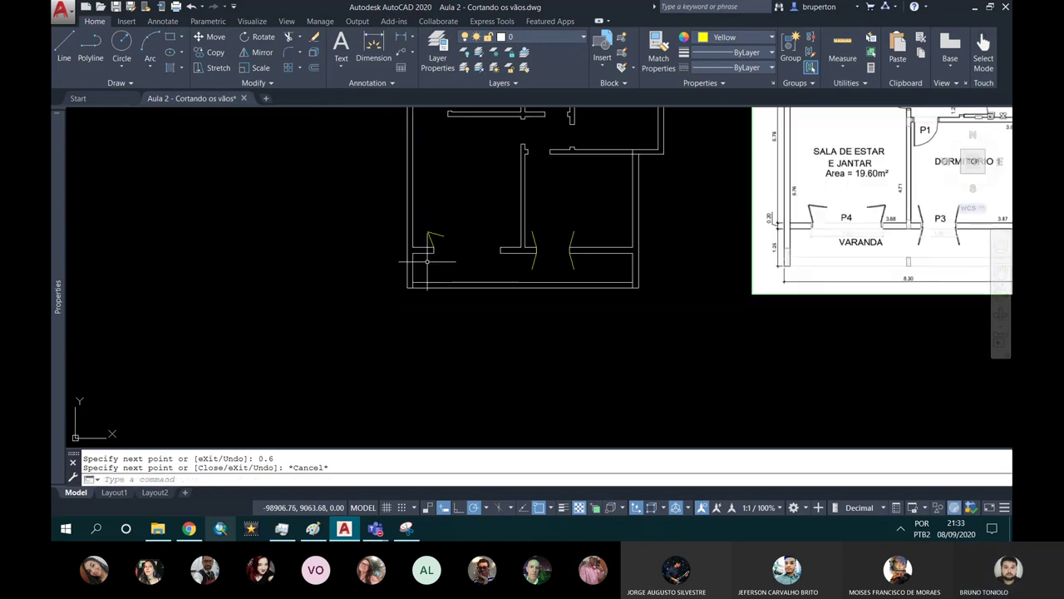
Select the new angled leaf line, bringing up AutoCAD Help with F1.
scroll(427, 261, up, 2)
scroll(432, 237, up, 2)
scroll(435, 218, down, 3)
scroll(384, 217, up, 3)
scroll(343, 242, up, 2)
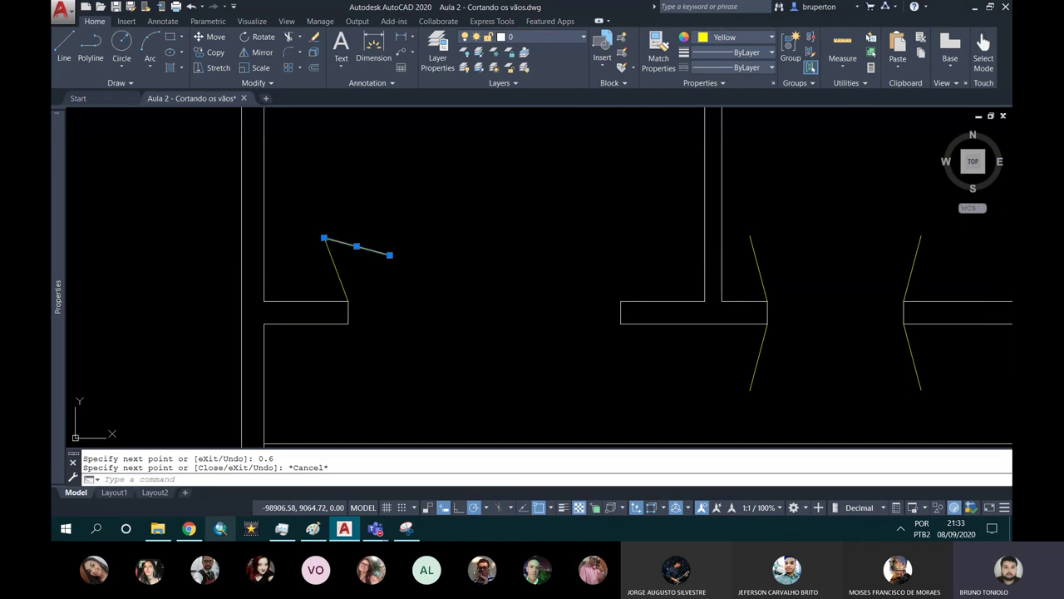
click(330, 241)
key(F1)
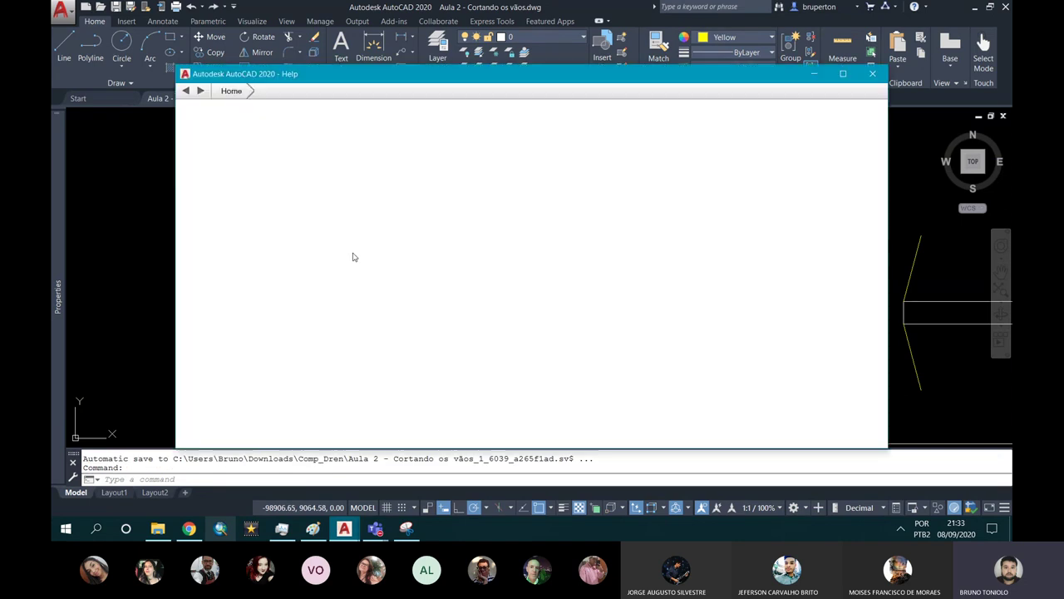
Close the AutoCAD Help window and deselect the leaf line.
click(872, 73)
key(Escape)
key(Escape)
key(Escape)
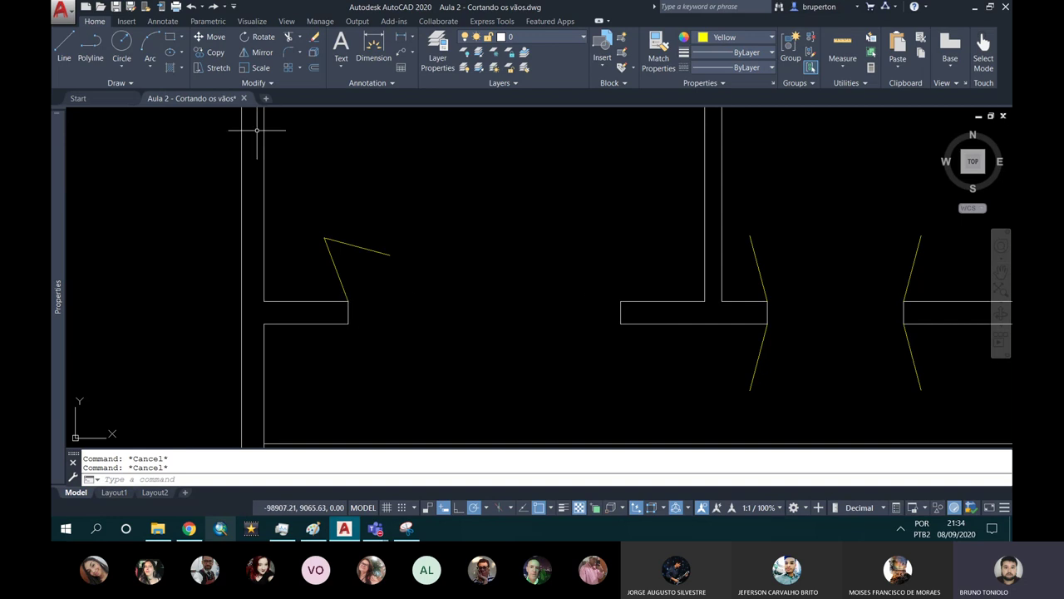
Set the colour to Red and draw a line across the P4 opening.
click(748, 39)
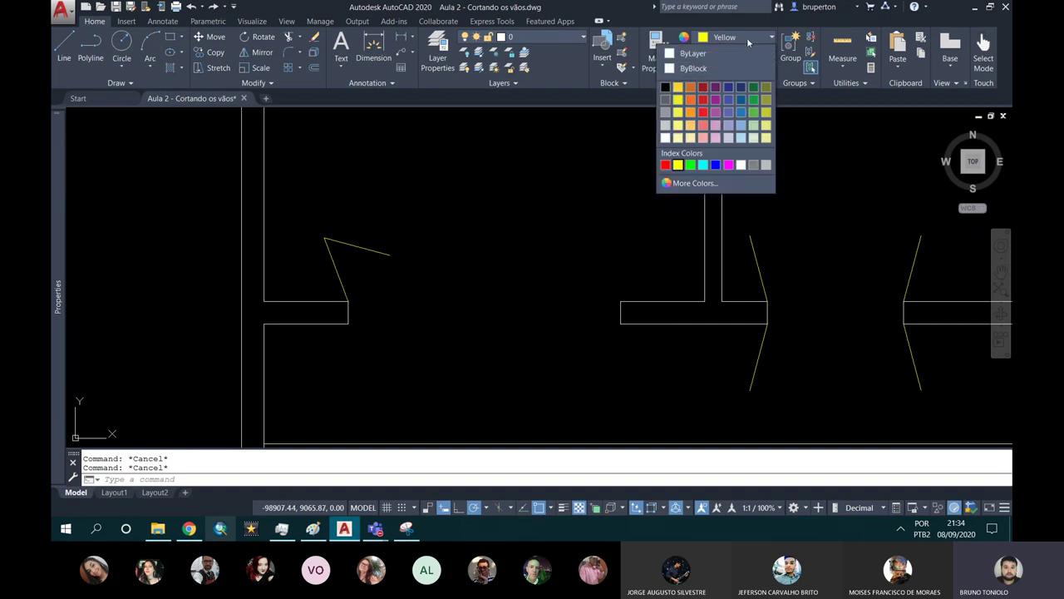
click(666, 166)
click(64, 46)
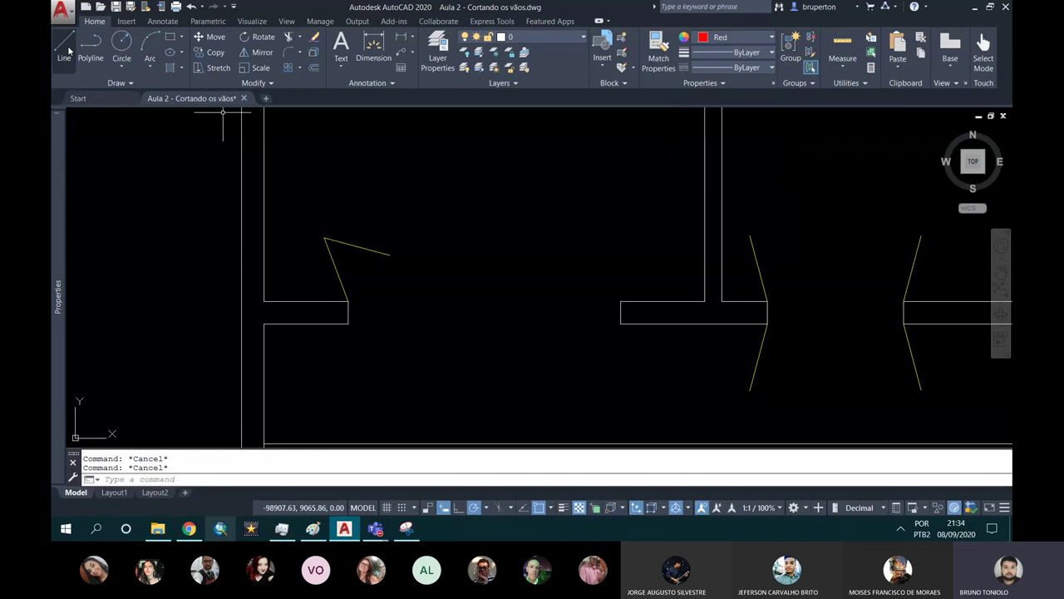
click(348, 300)
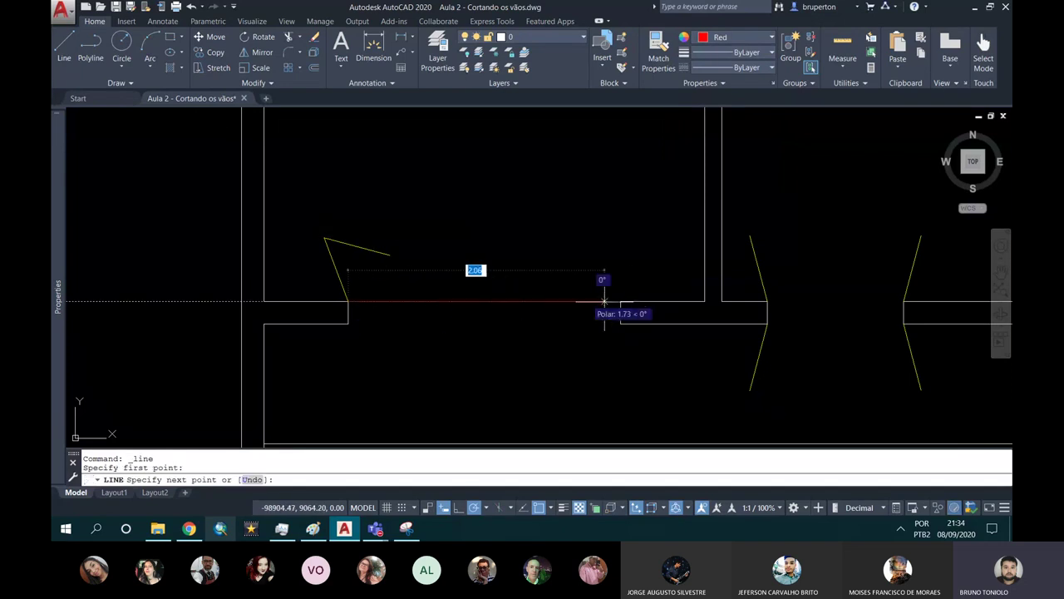
click(620, 301)
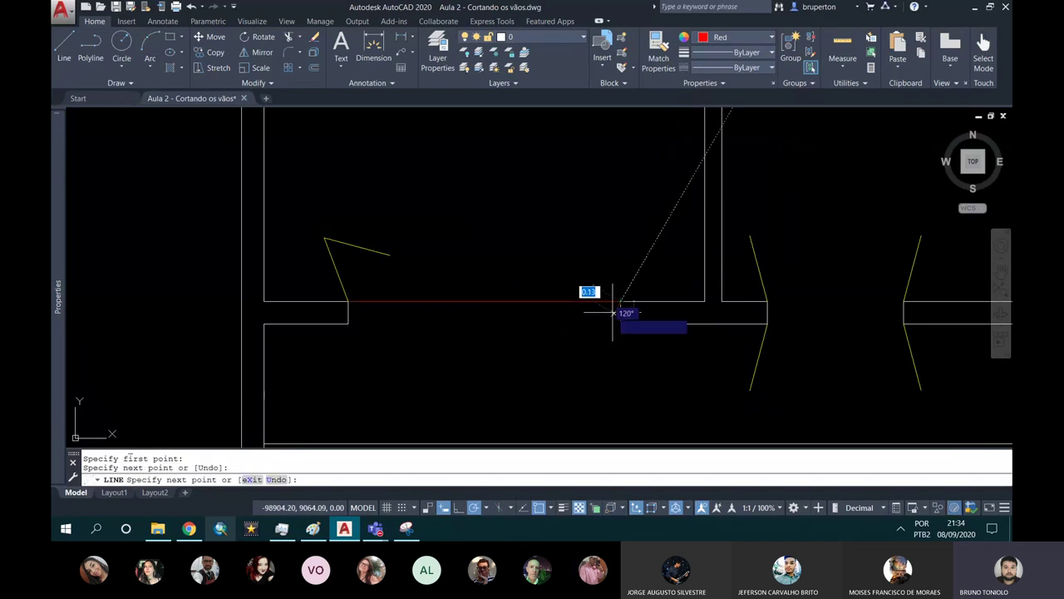
key(Return)
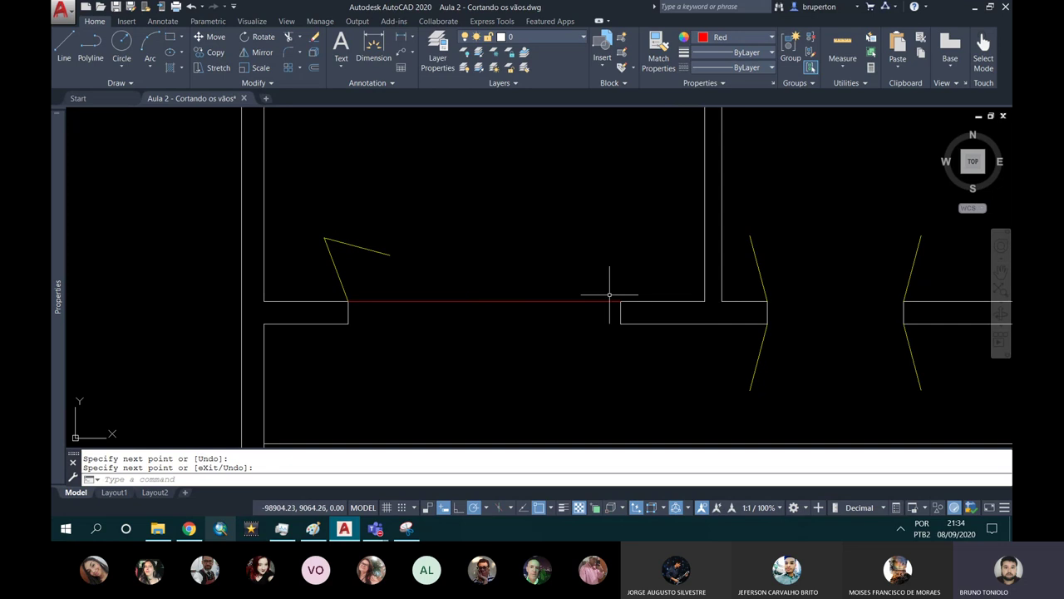
Mirror the two left-leaf lines about a vertical axis at the opening's midpoint, keeping the originals.
click(258, 54)
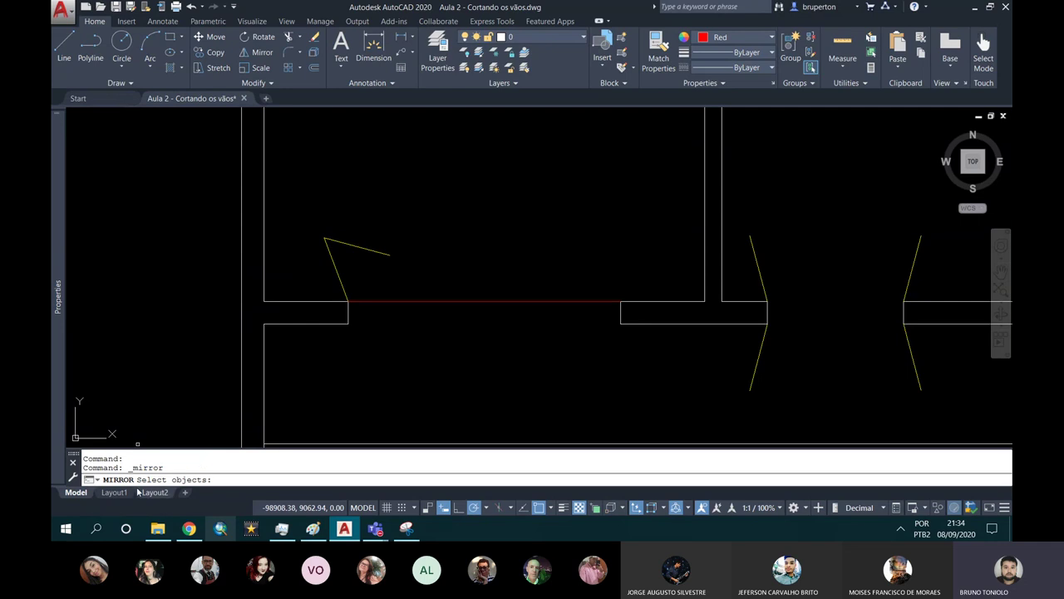
click(340, 279)
click(353, 250)
key(Return)
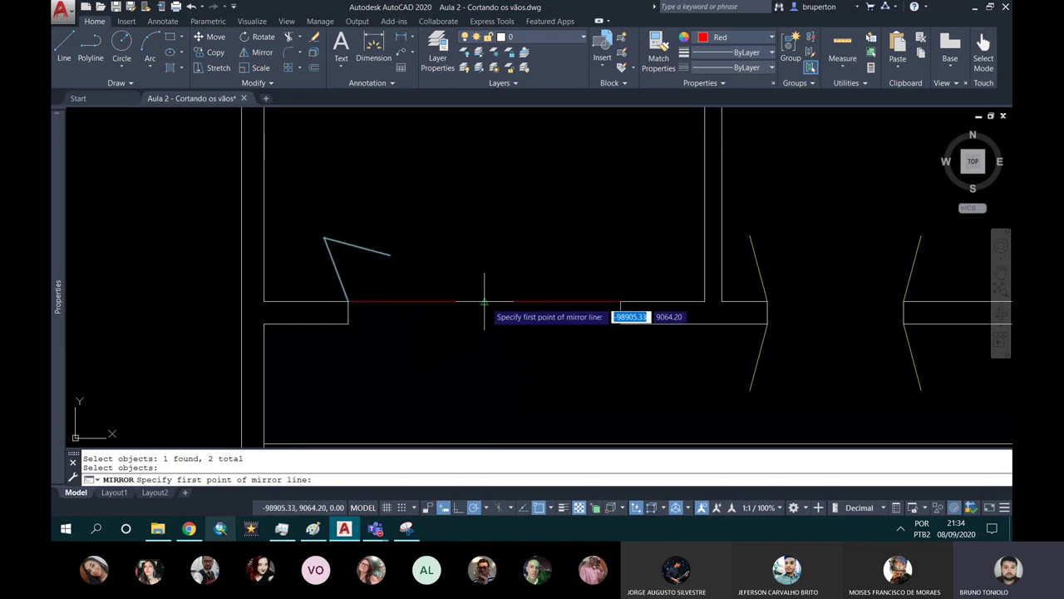
click(484, 301)
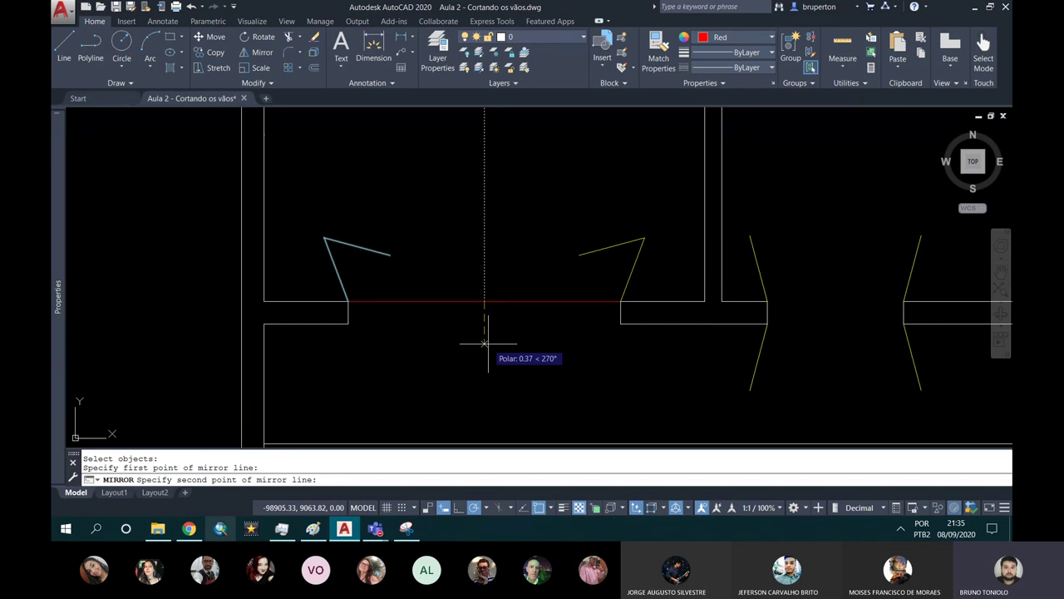
click(481, 384)
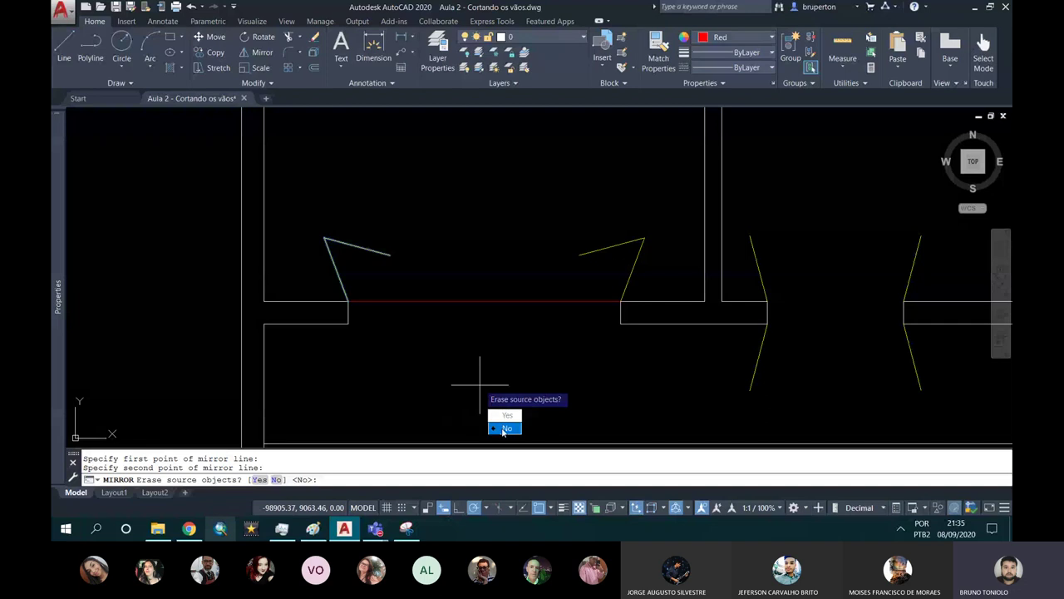
click(505, 429)
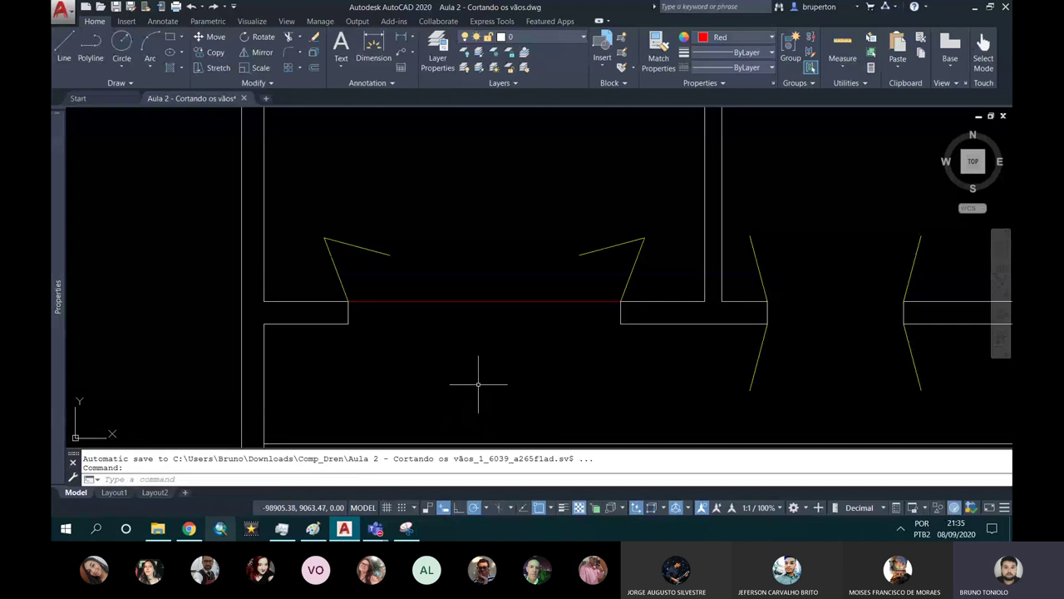
Window-select the whole floor plan and copy it to the left of the original.
scroll(411, 335, down, 2)
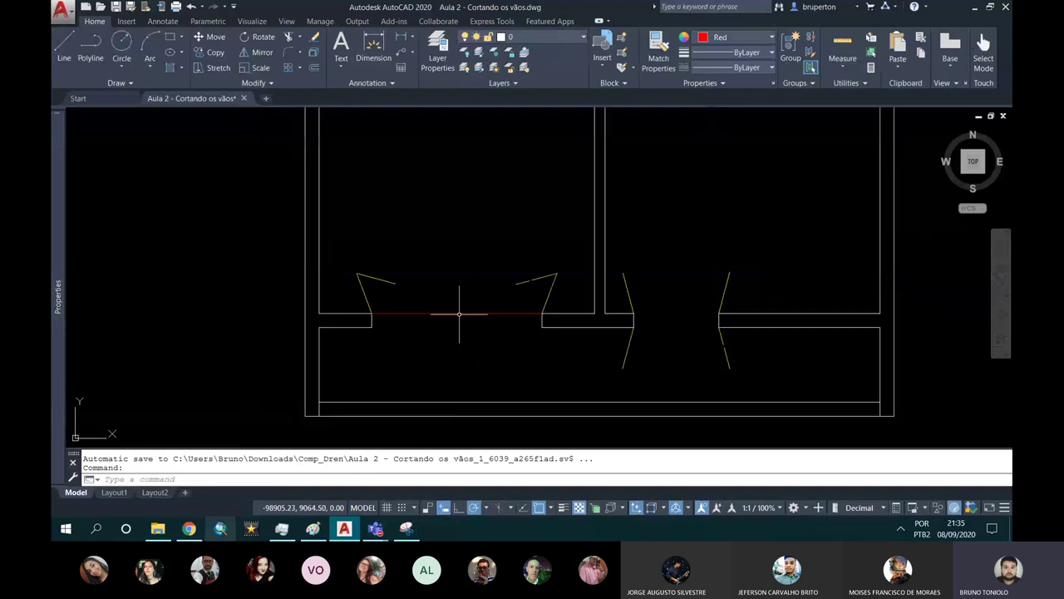
scroll(453, 312, down, 1)
scroll(448, 308, up, 3)
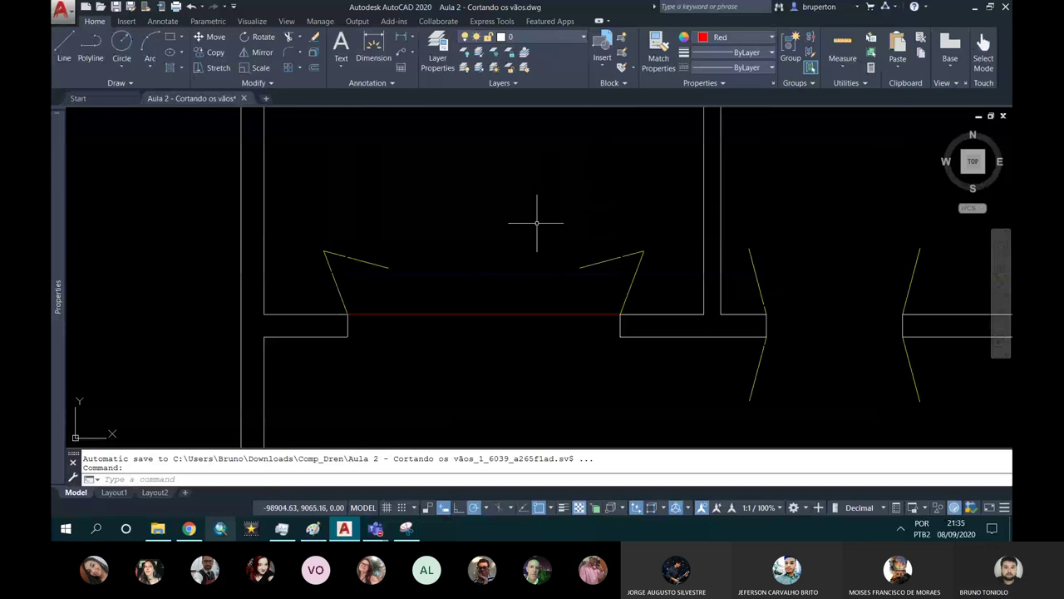
scroll(537, 223, down, 5)
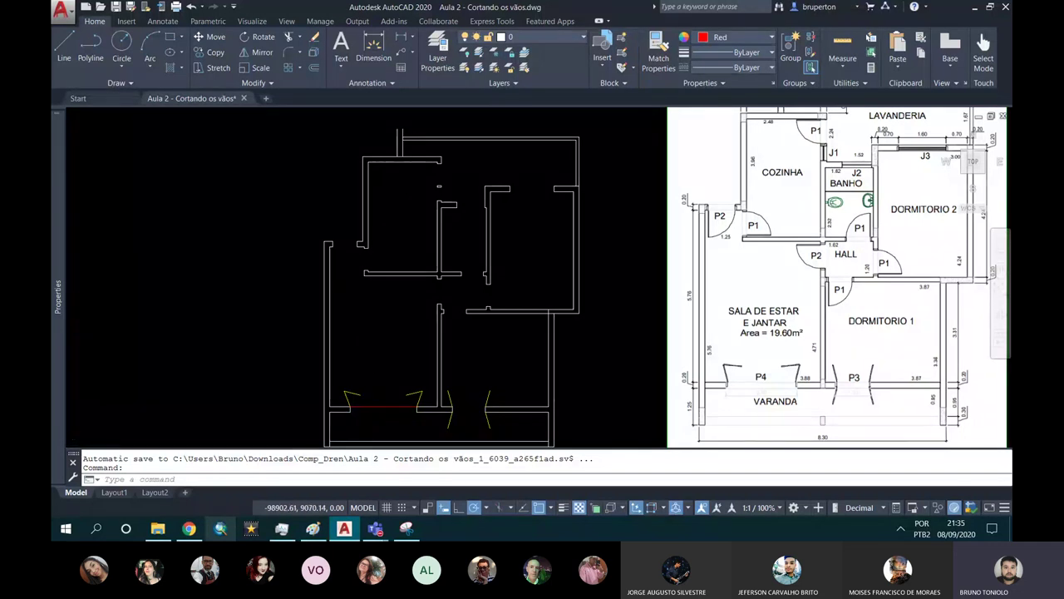
scroll(456, 241, down, 2)
click(336, 160)
click(566, 382)
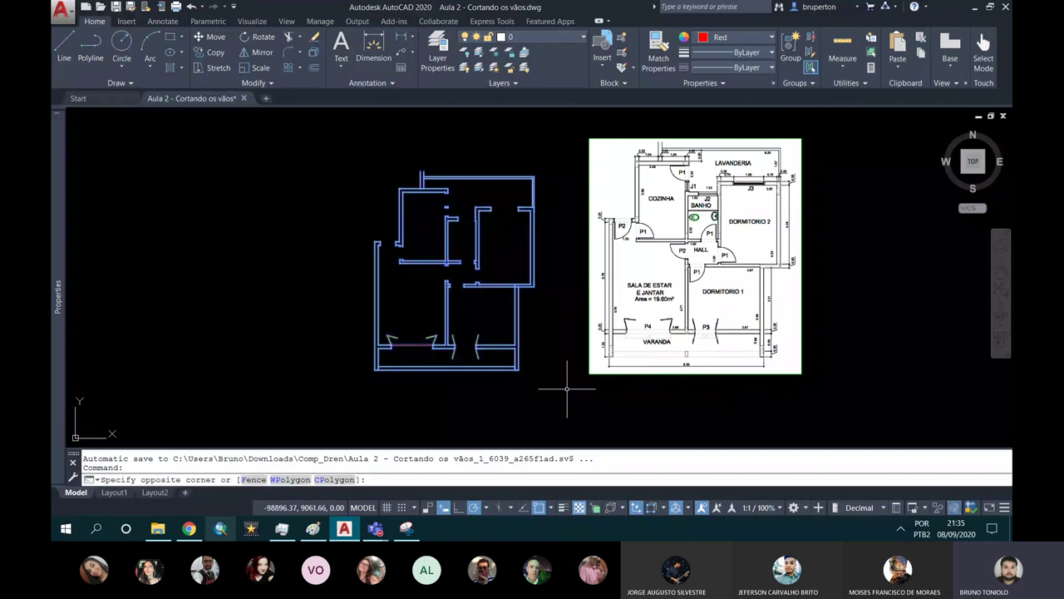
text(co)
key(Return)
click(470, 285)
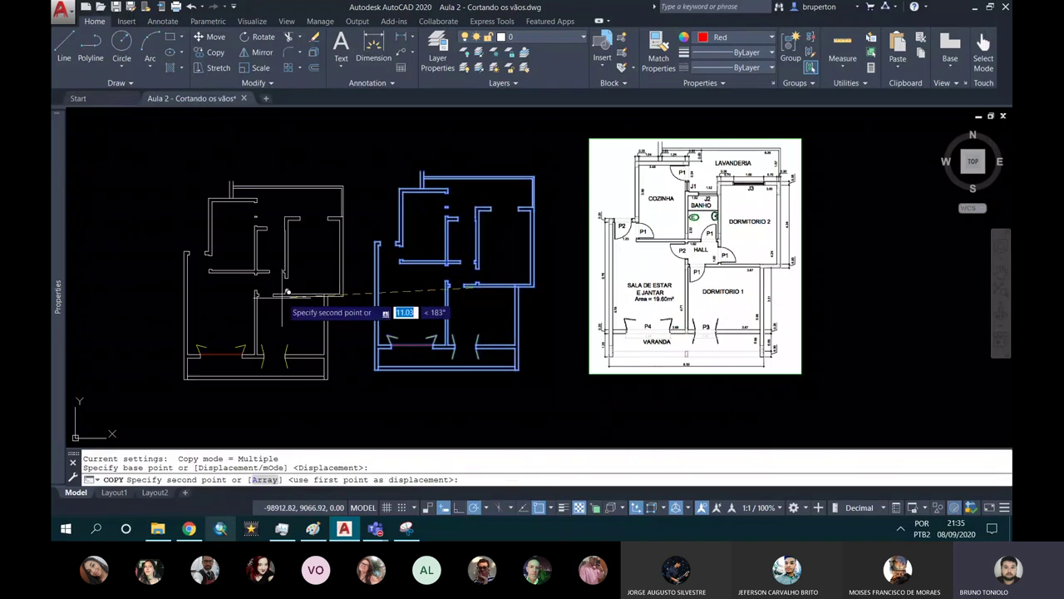
middle_drag(274, 286, 657, 287)
click(446, 288)
key(Escape)
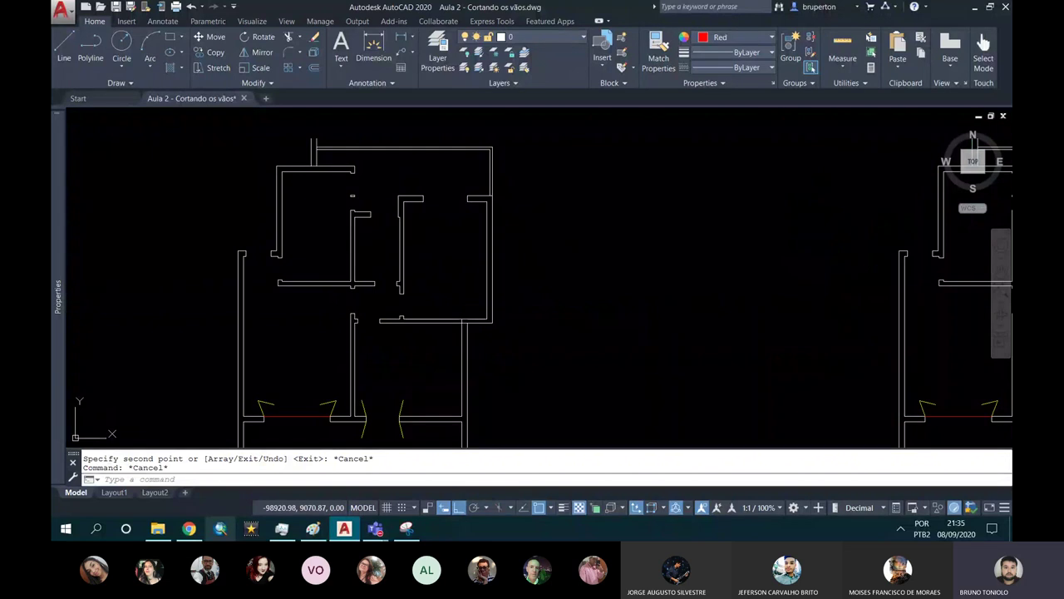
Draw a rectangle beside the plan's upper-left walls, then start and cancel moving it.
text(rec)
key(Return)
middle_drag(238, 244, 617, 295)
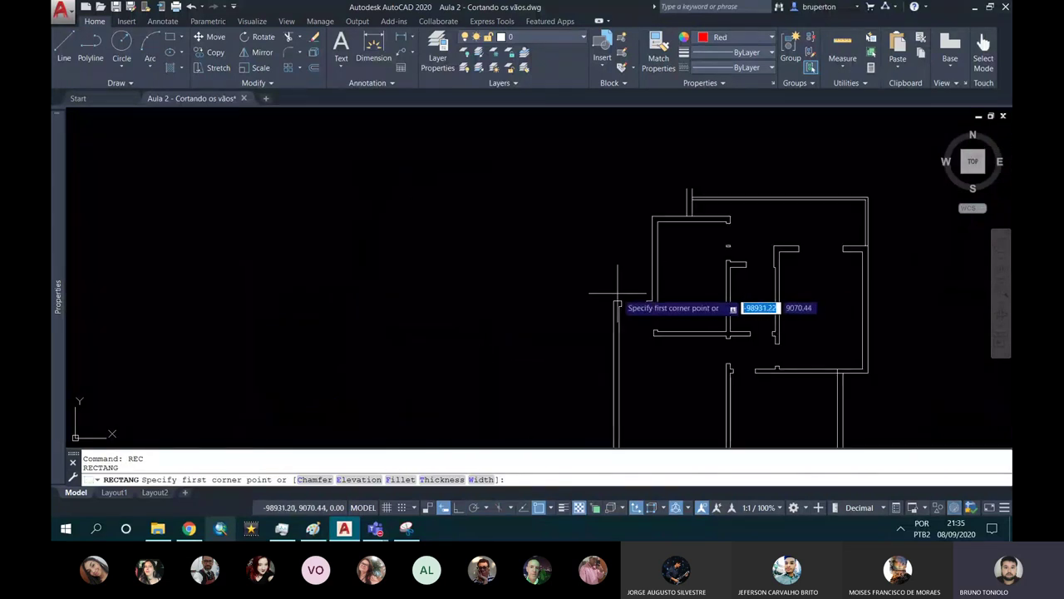
click(616, 300)
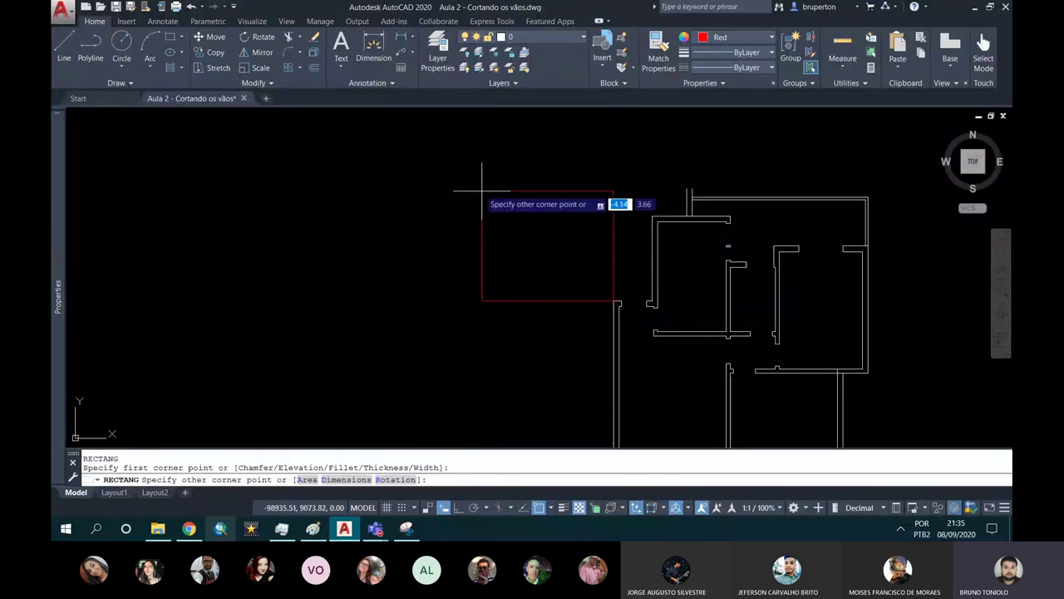
click(467, 165)
key(Escape)
click(483, 296)
click(462, 269)
text(m)
key(Return)
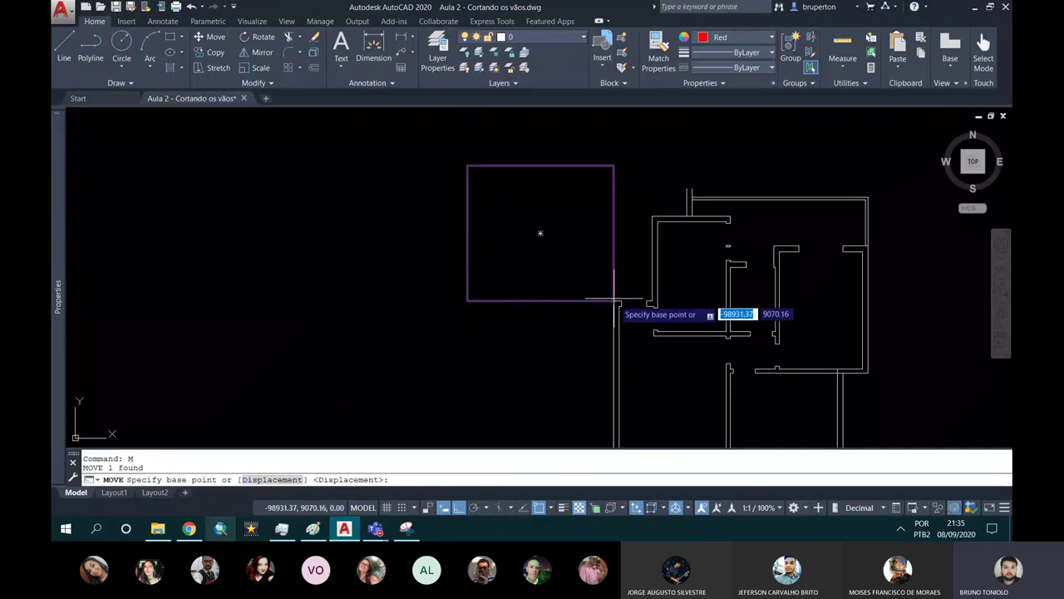
click(615, 300)
scroll(638, 304, up, 2)
scroll(660, 290, down, 4)
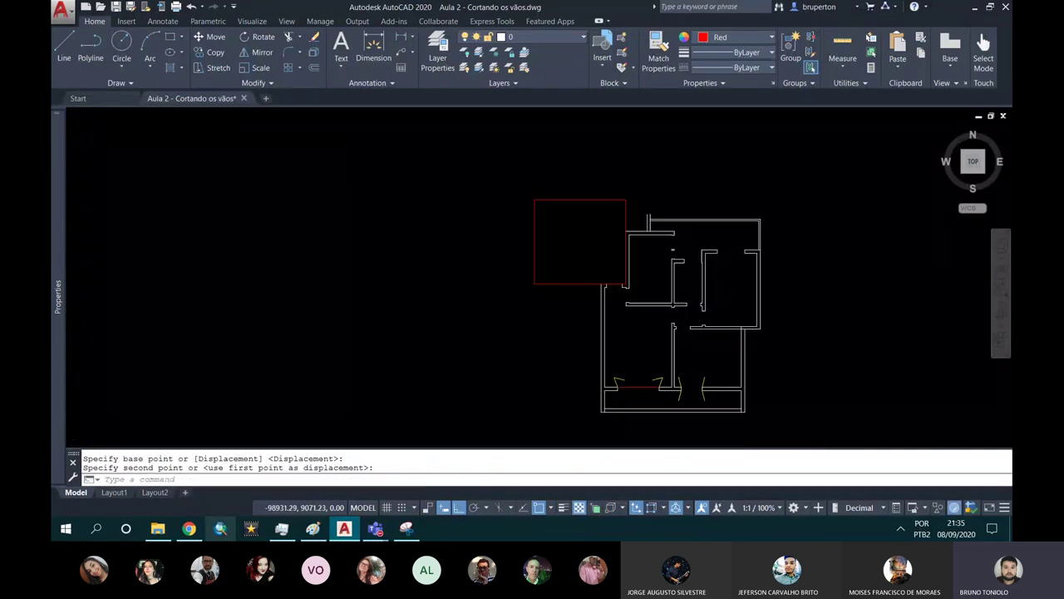
scroll(599, 256, down, 2)
key(Escape)
Mirror the whole floor plan about a horizontal line, keeping the original.
scroll(610, 251, up, 2)
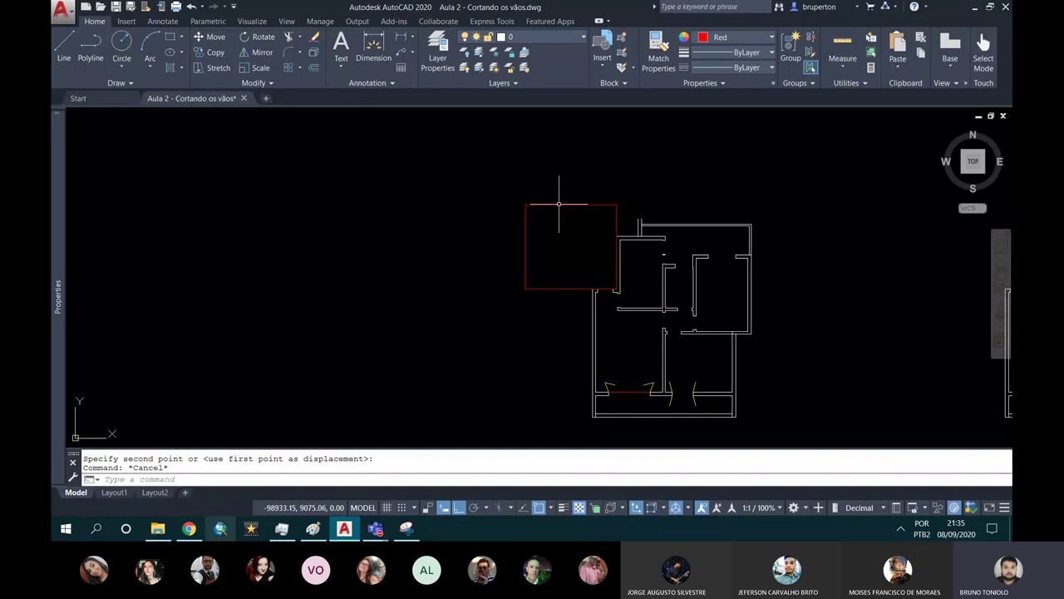
click(556, 213)
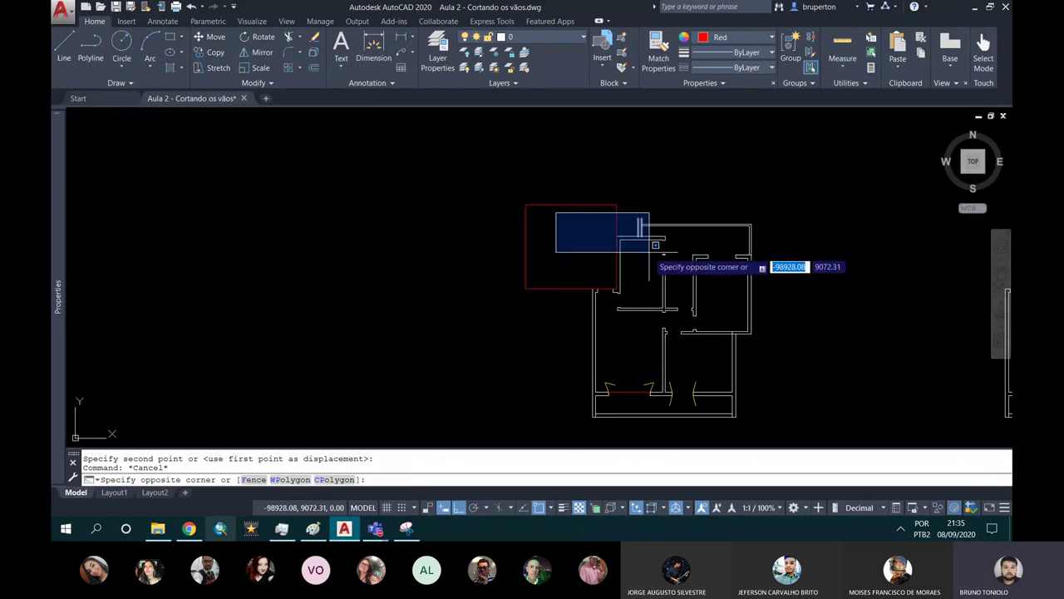
click(784, 416)
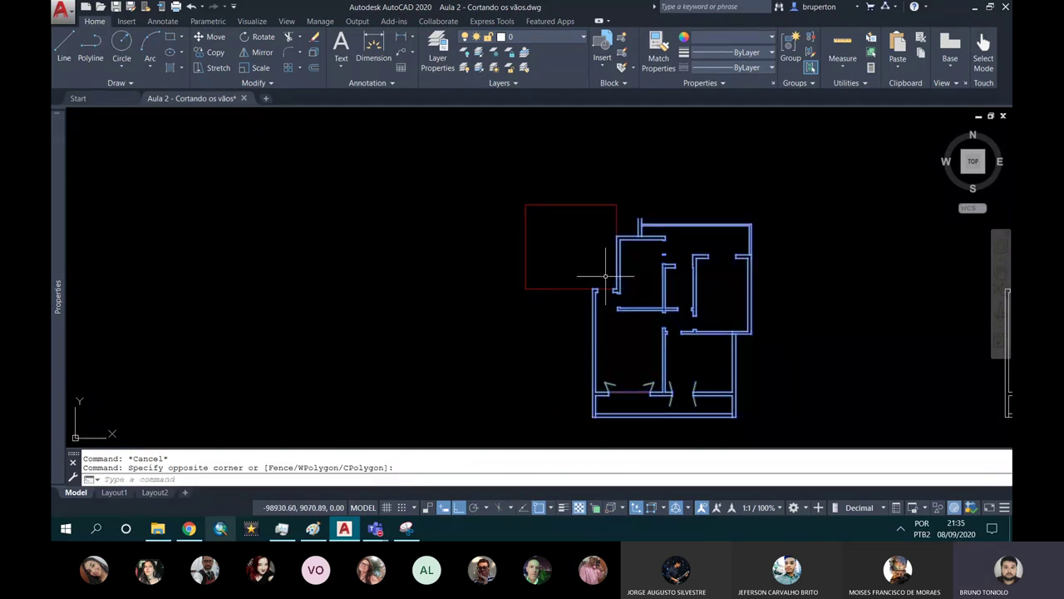
text(mi)
key(Return)
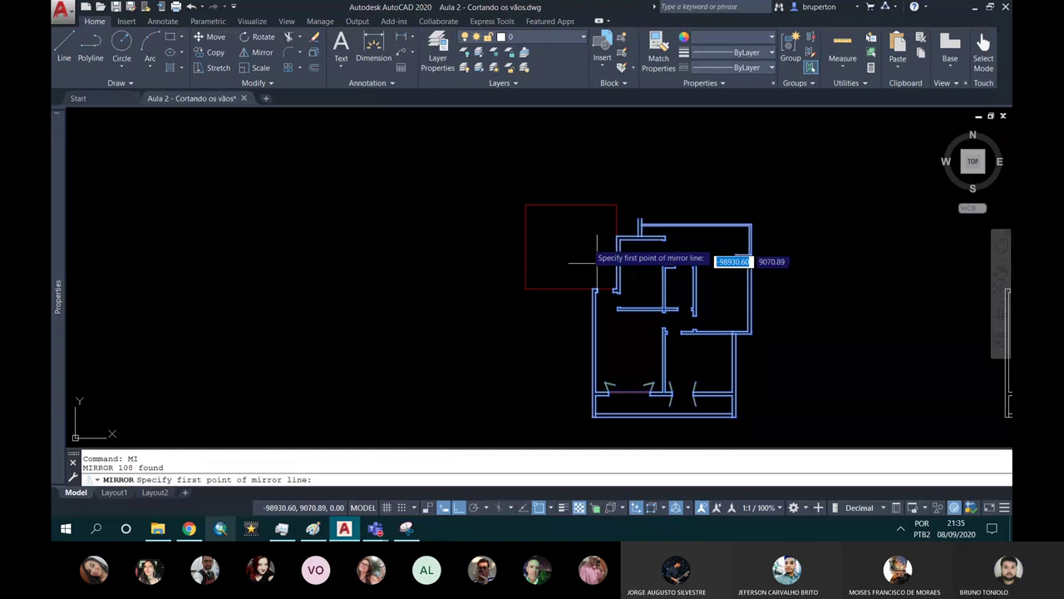
click(570, 205)
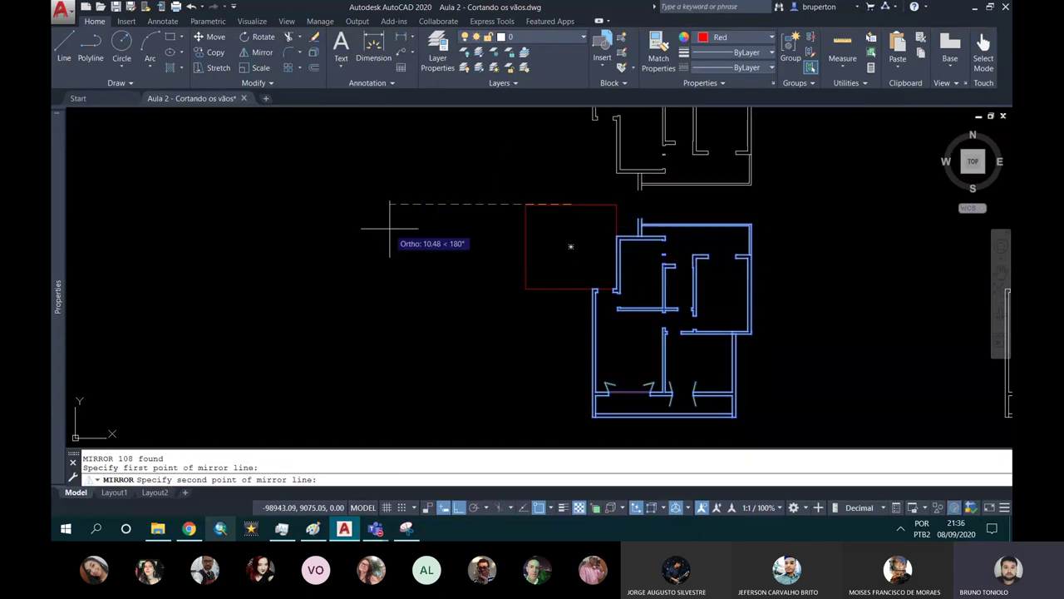
click(386, 223)
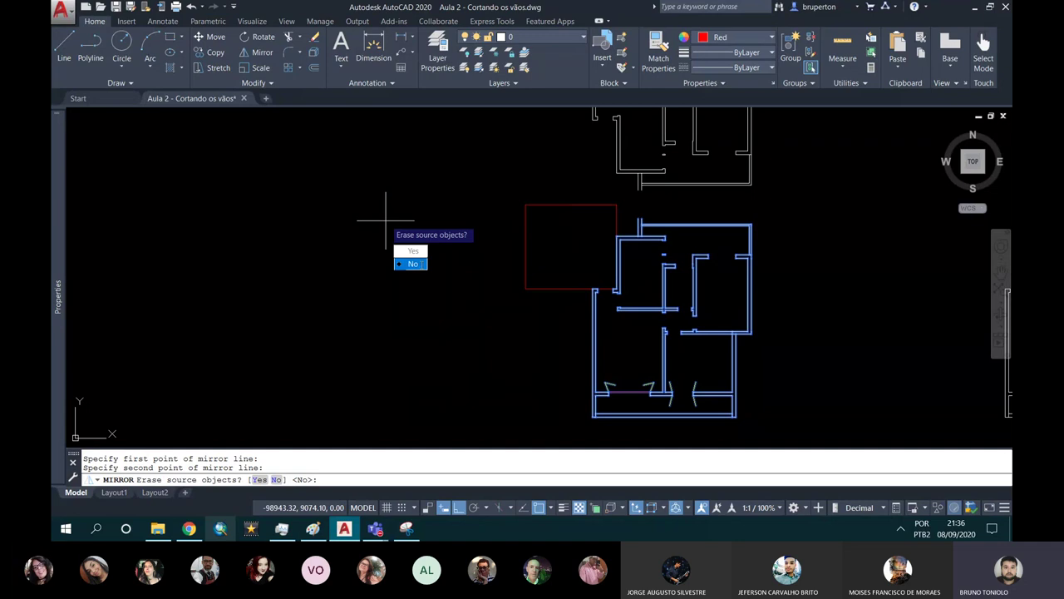
text(n)
key(Return)
scroll(478, 250, down, 3)
scroll(561, 205, up, 3)
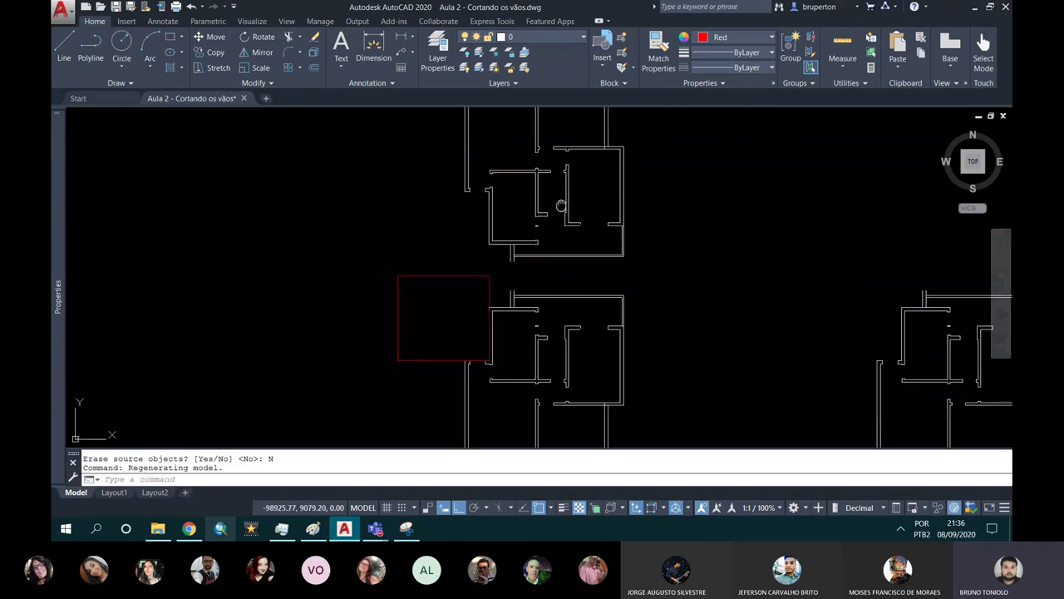
scroll(553, 271, down, 2)
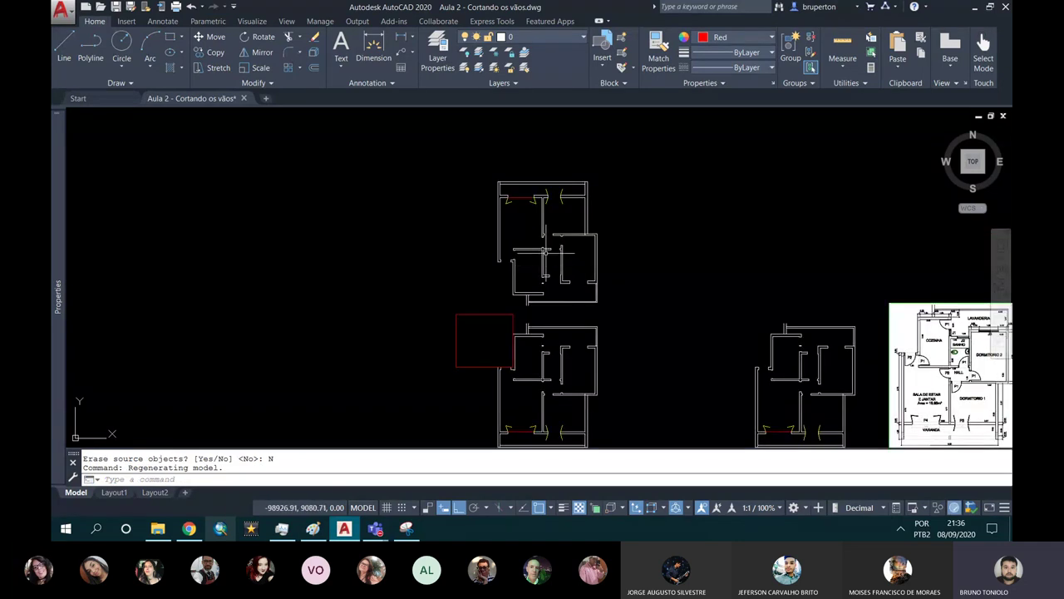
Undo the mirrored and copied floor plans.
key(ctrl+z)
key(ctrl+z)
key(ctrl+z)
key(ctrl+z)
key(ctrl+z)
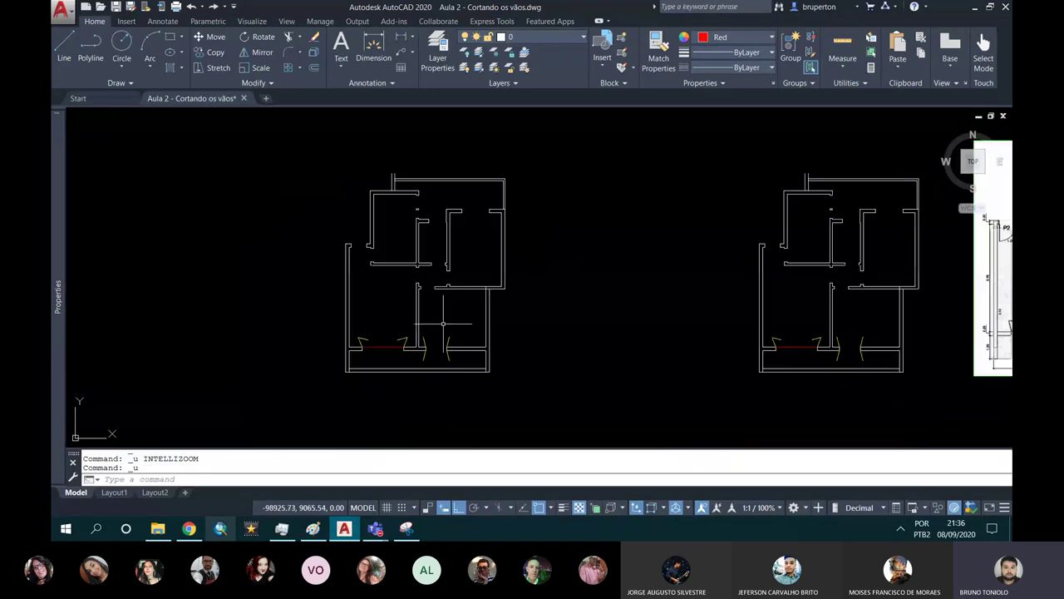
key(ctrl+z)
key(ctrl+z)
key(ctrl+z)
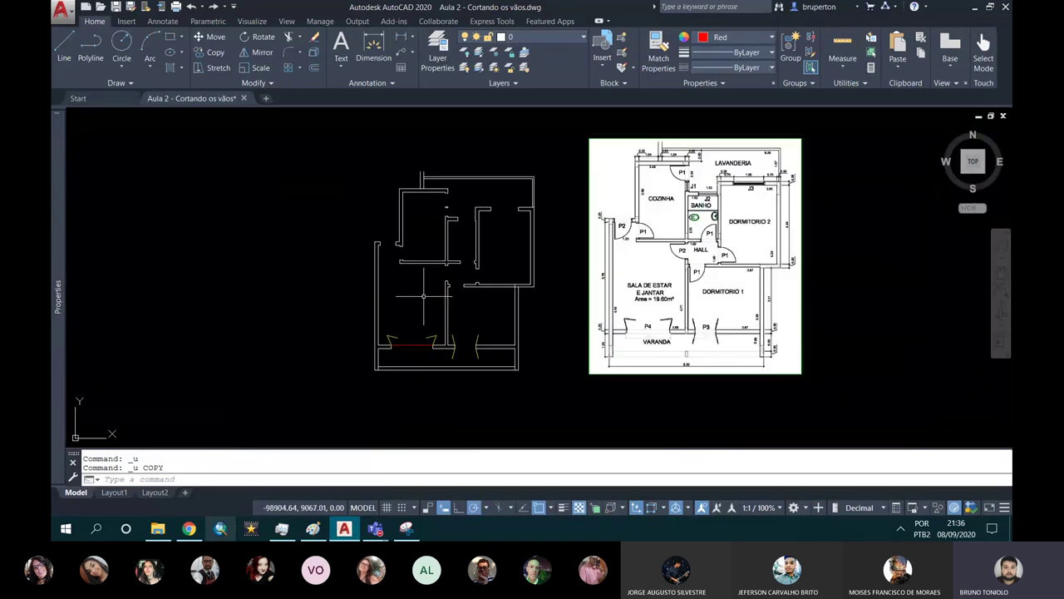
scroll(405, 328, up, 4)
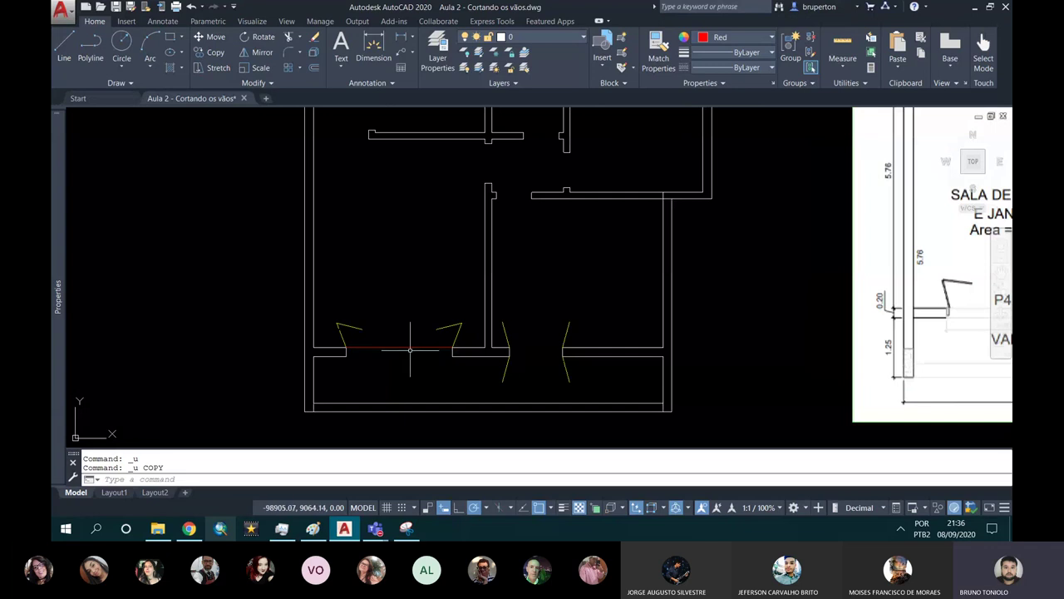
Erase the red line across the P4 balcony door opening.
click(410, 349)
click(381, 384)
key(Delete)
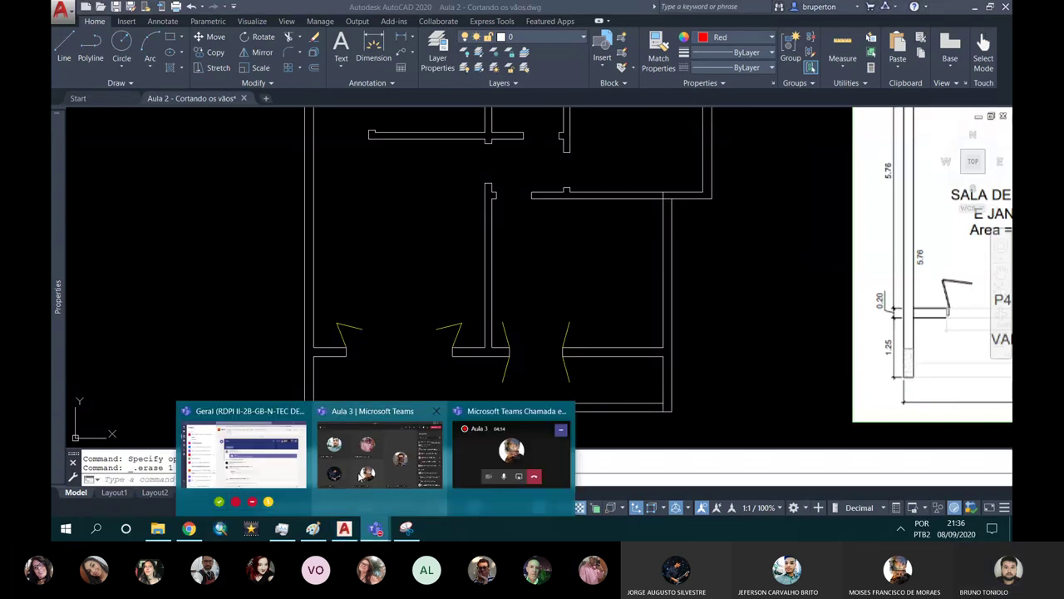
Switch to the Aula 3 Teams meeting, open its chat, then go back to AutoCAD.
click(366, 469)
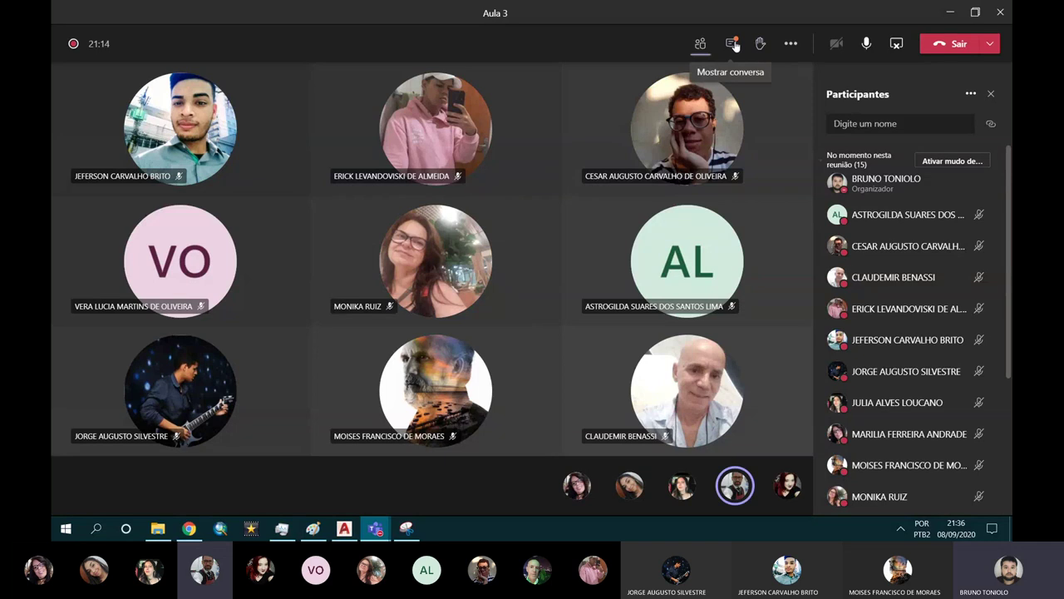
mouse_move(687, 125)
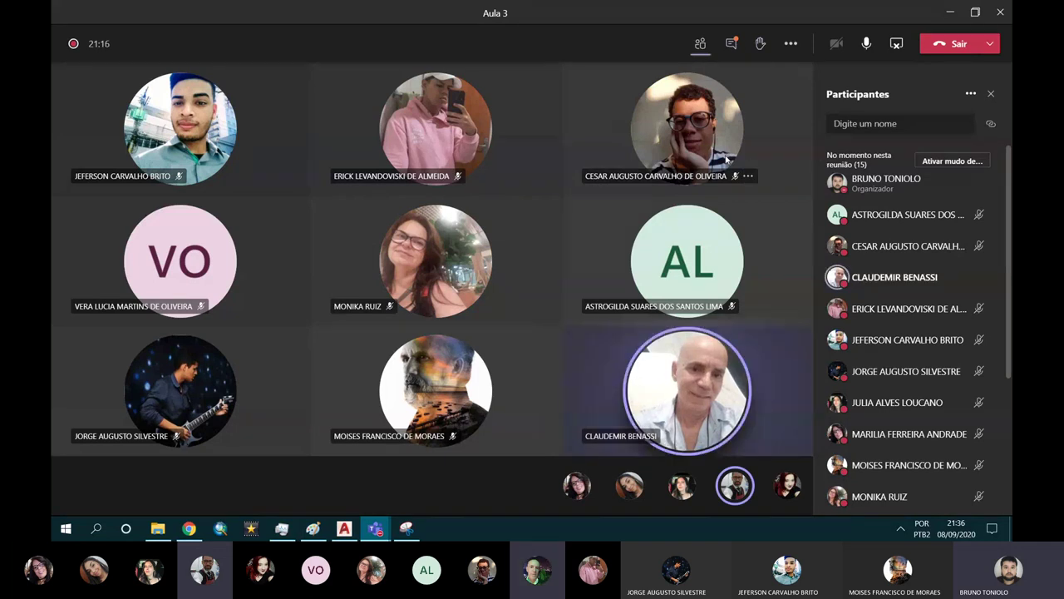
click(731, 44)
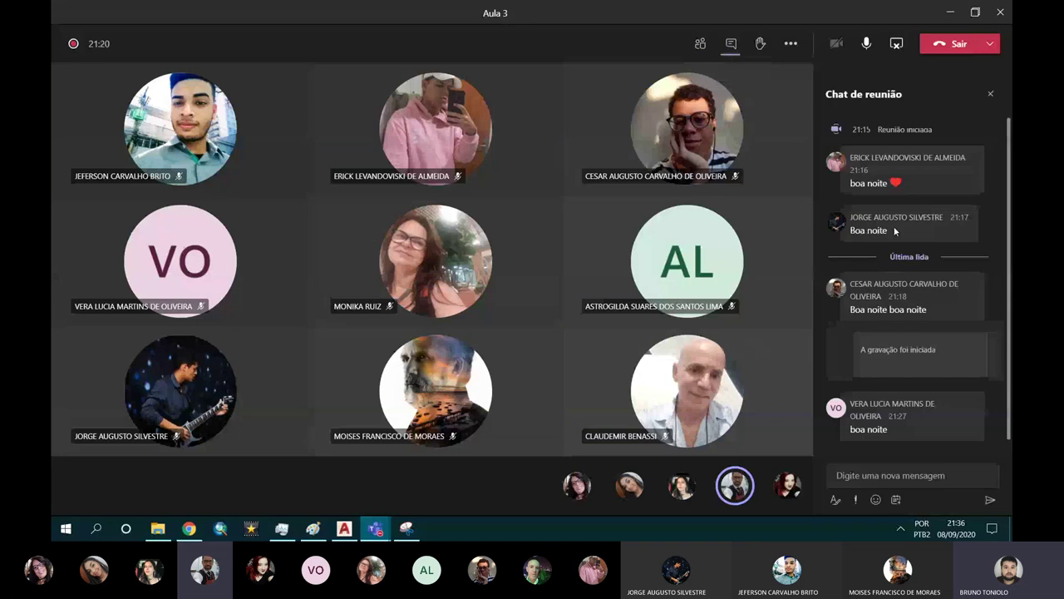
mouse_move(343, 528)
click(330, 487)
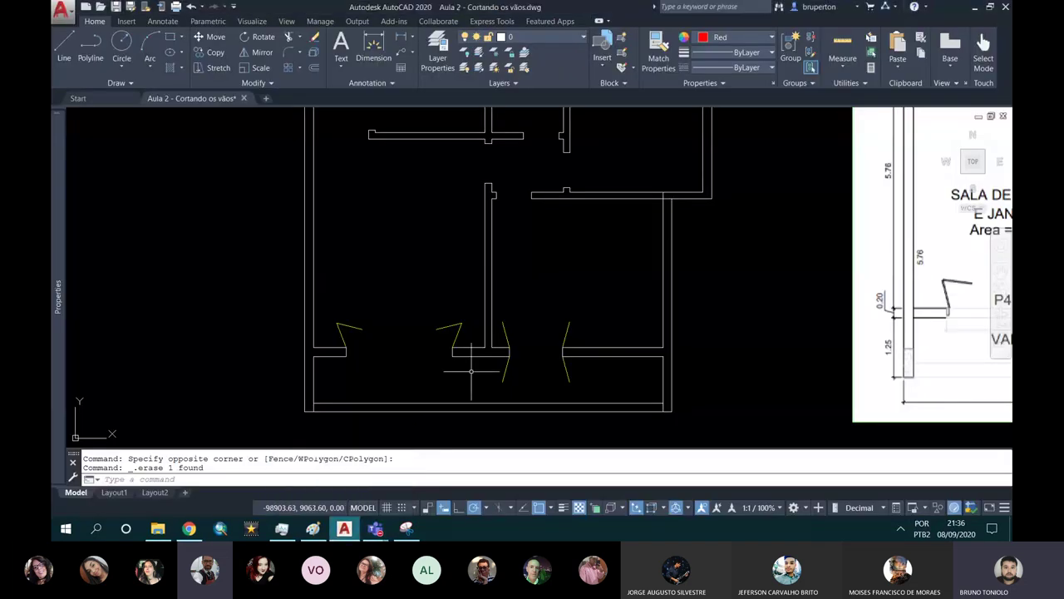
Compare the wall plan with the reference plan image and PDF, then return to AutoCAD.
scroll(470, 372, down, 2)
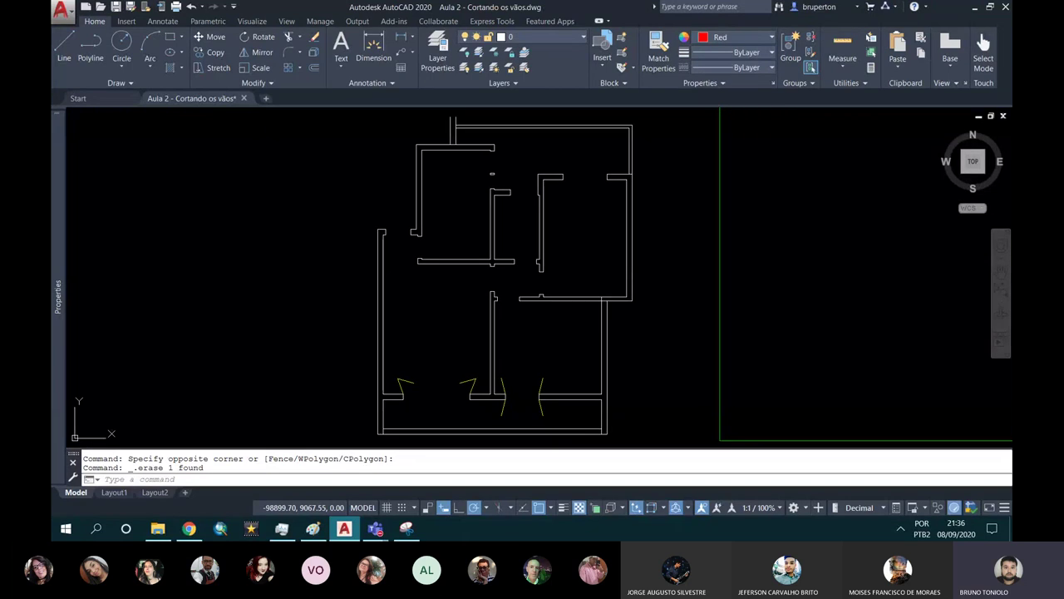
middle_drag(598, 302, 541, 288)
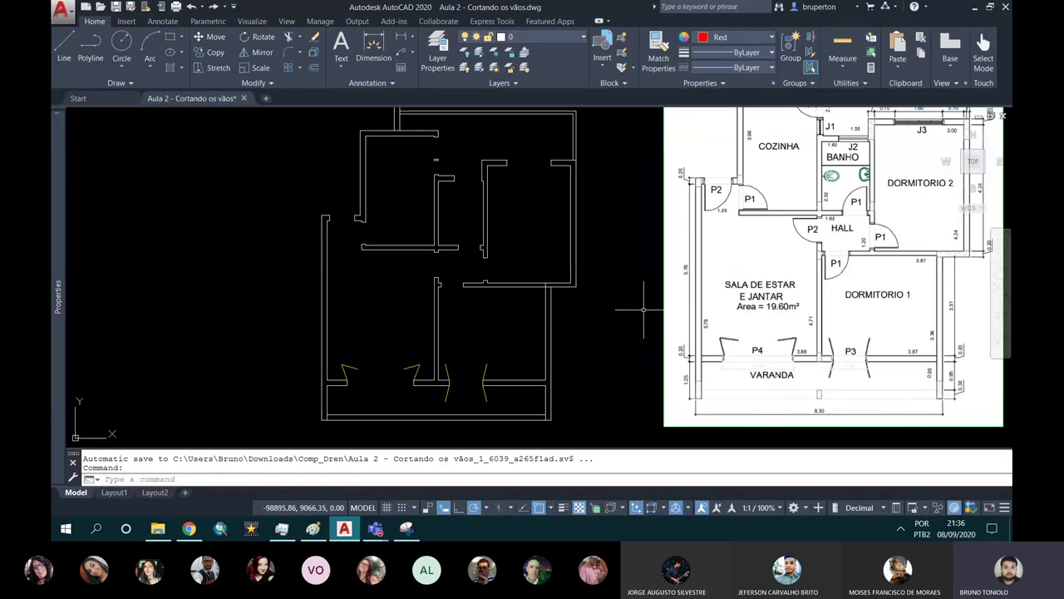
scroll(856, 259, up, 4)
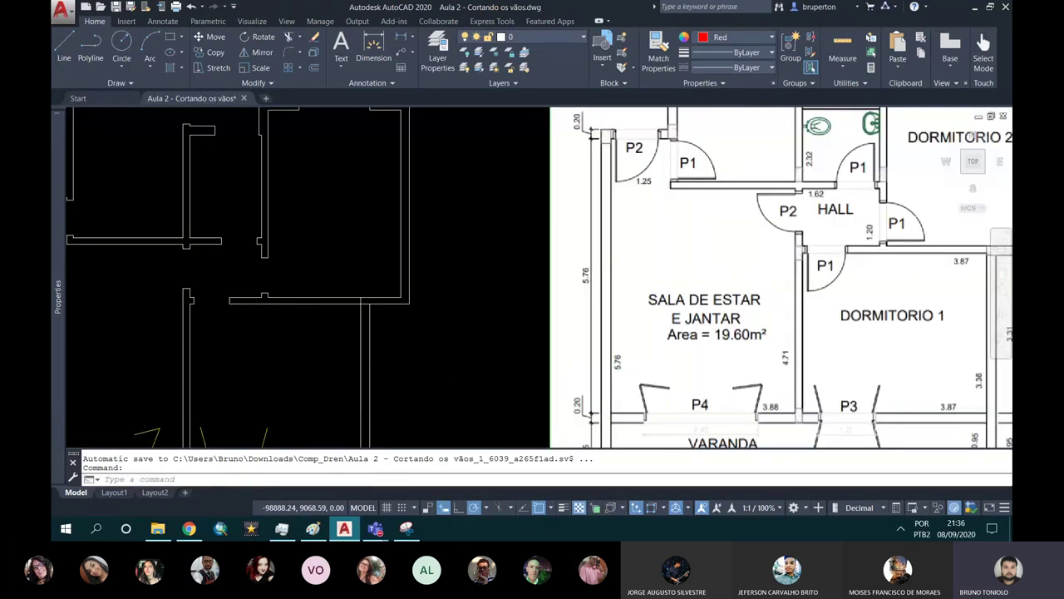
scroll(517, 248, down, 6)
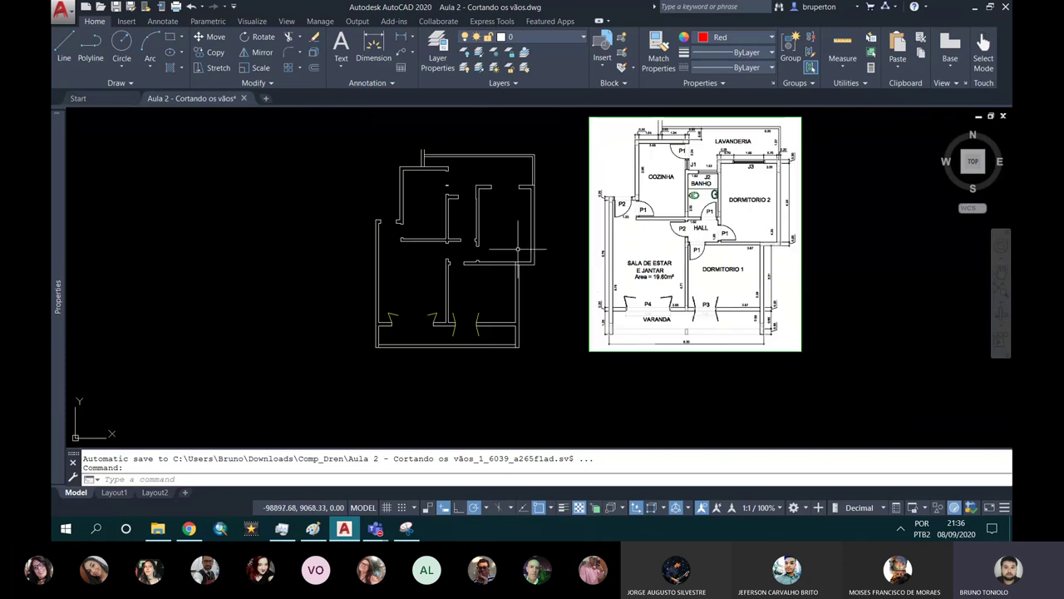
scroll(579, 279, down, 2)
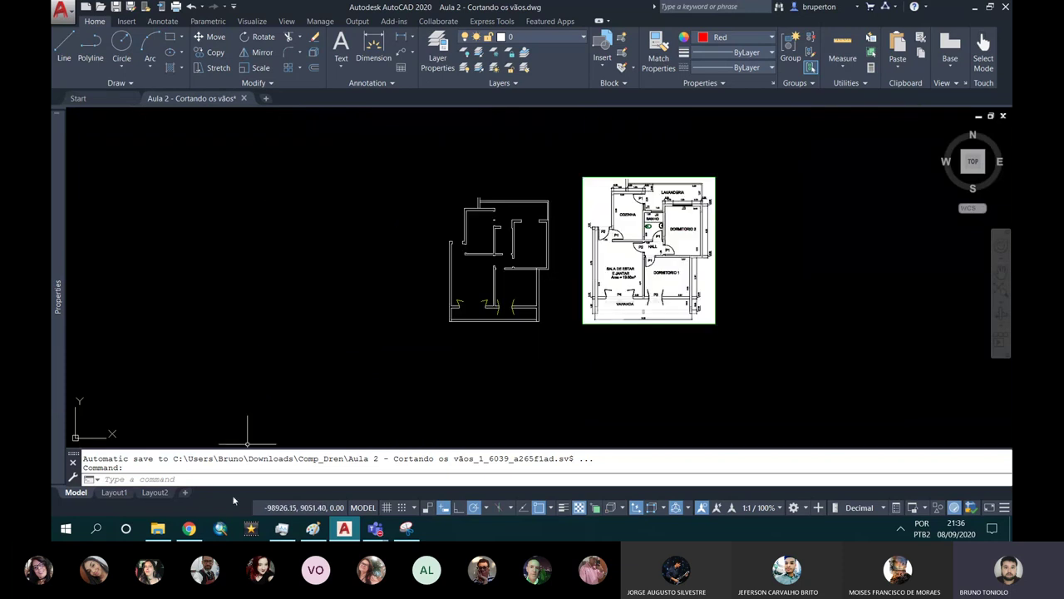
click(189, 530)
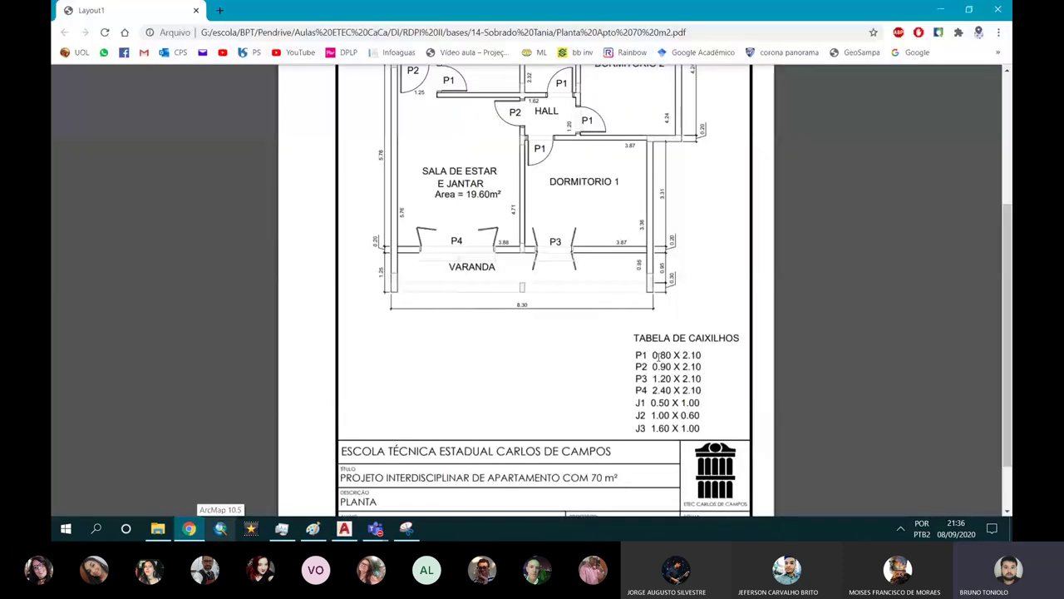
click(940, 9)
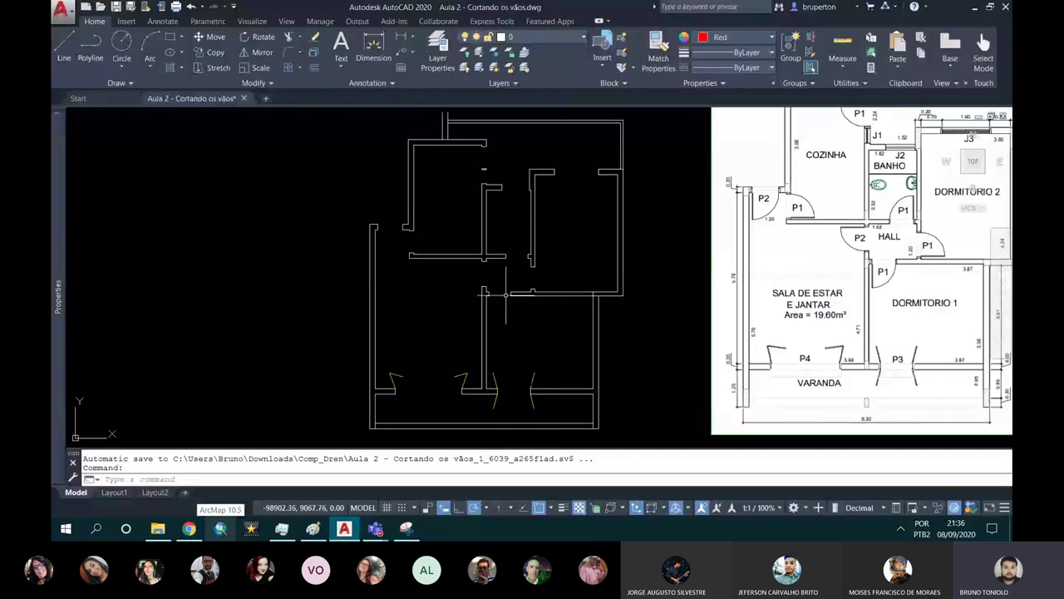
Begin a line at the wall corner, turn off polar tracking, enable ortho, then cancel it.
scroll(486, 263, up, 7)
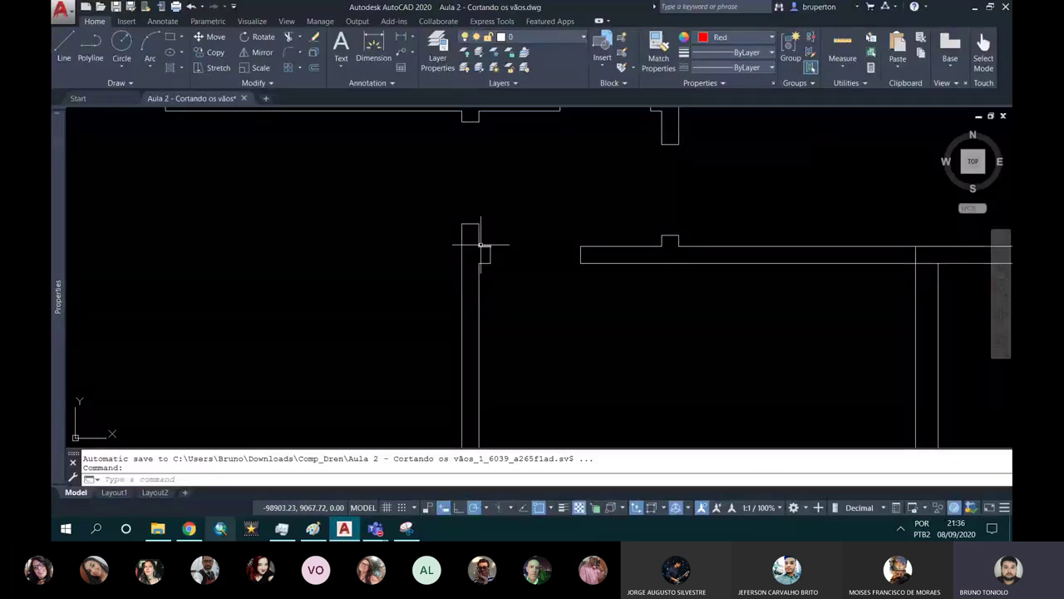
text(L)
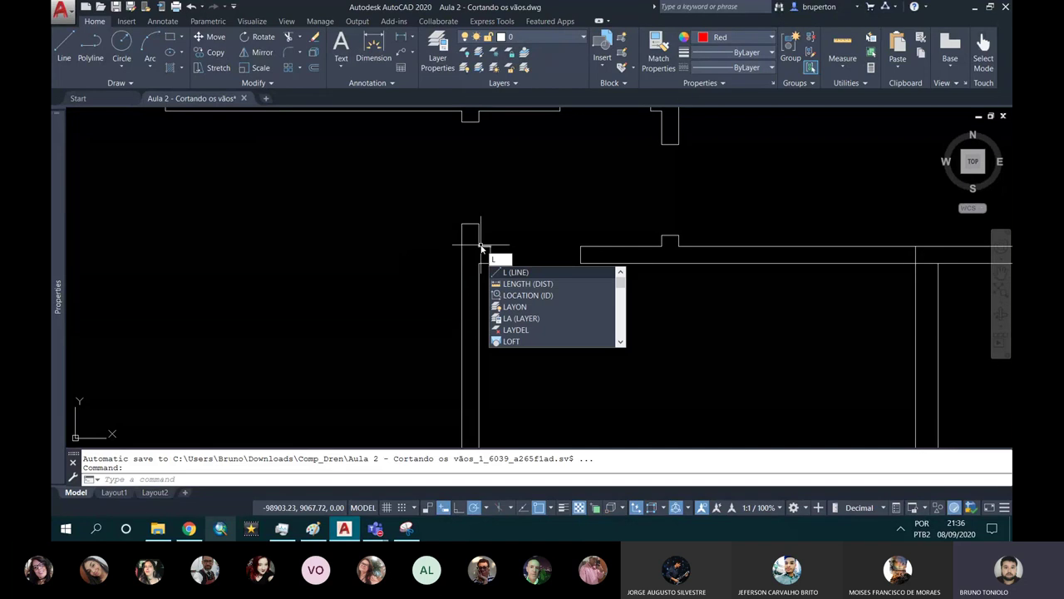
key(Return)
scroll(491, 265, up, 3)
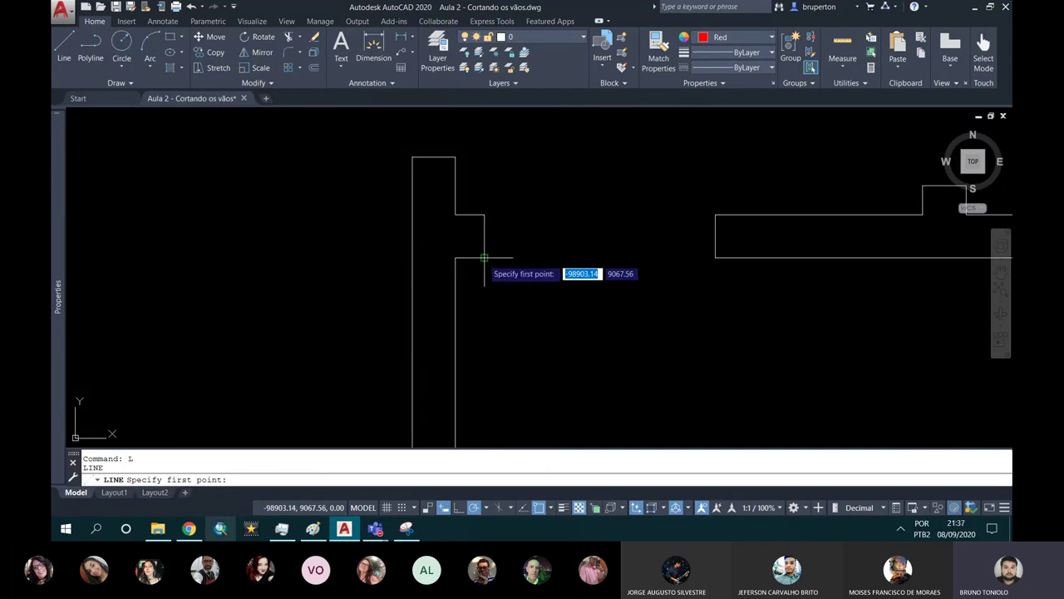
scroll(482, 260, up, 2)
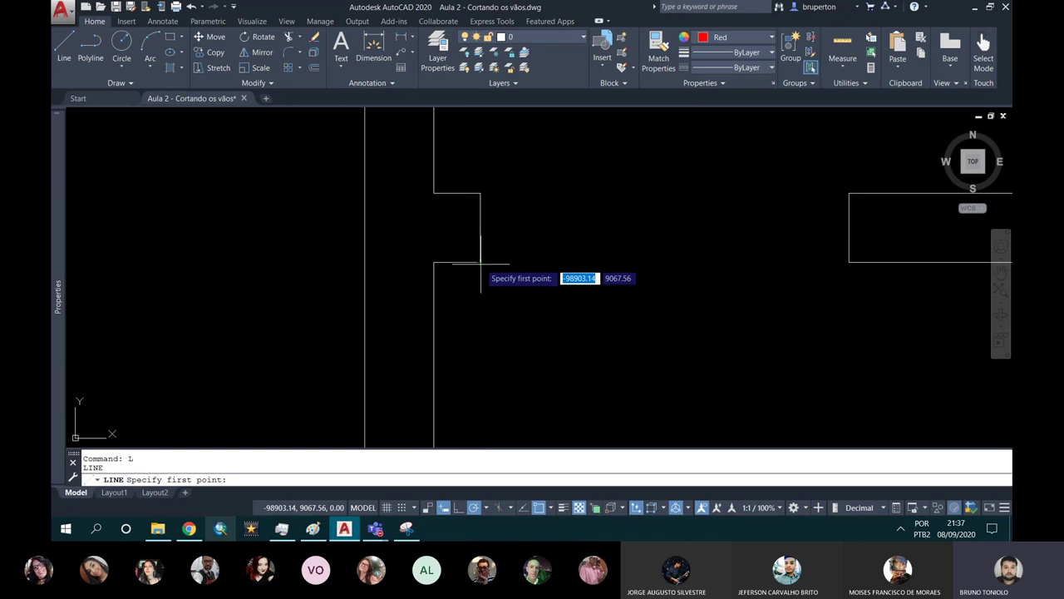
click(480, 263)
scroll(480, 262, down, 1)
scroll(479, 262, down, 1)
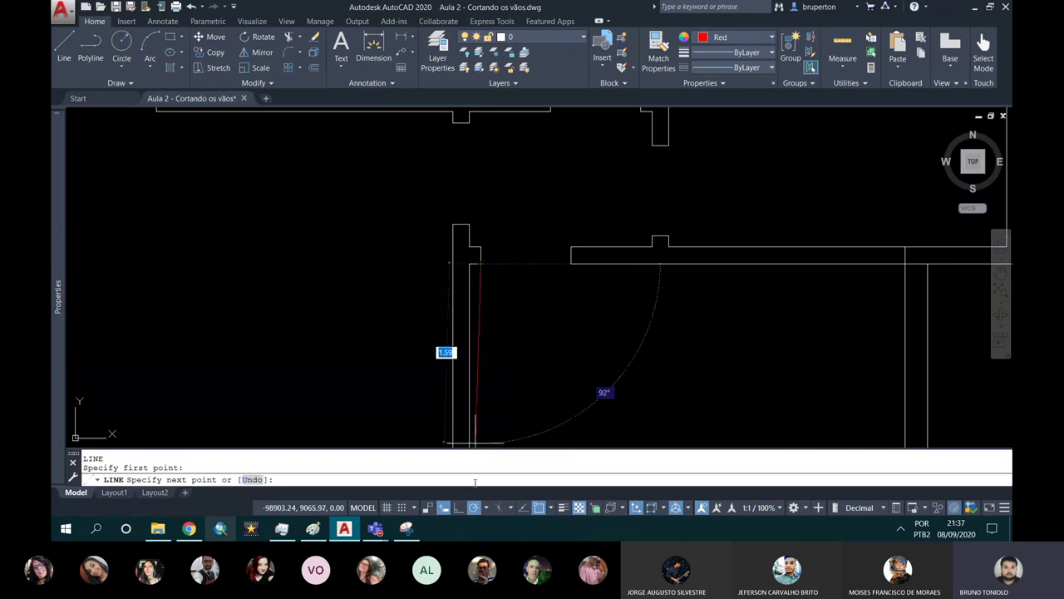
click(474, 509)
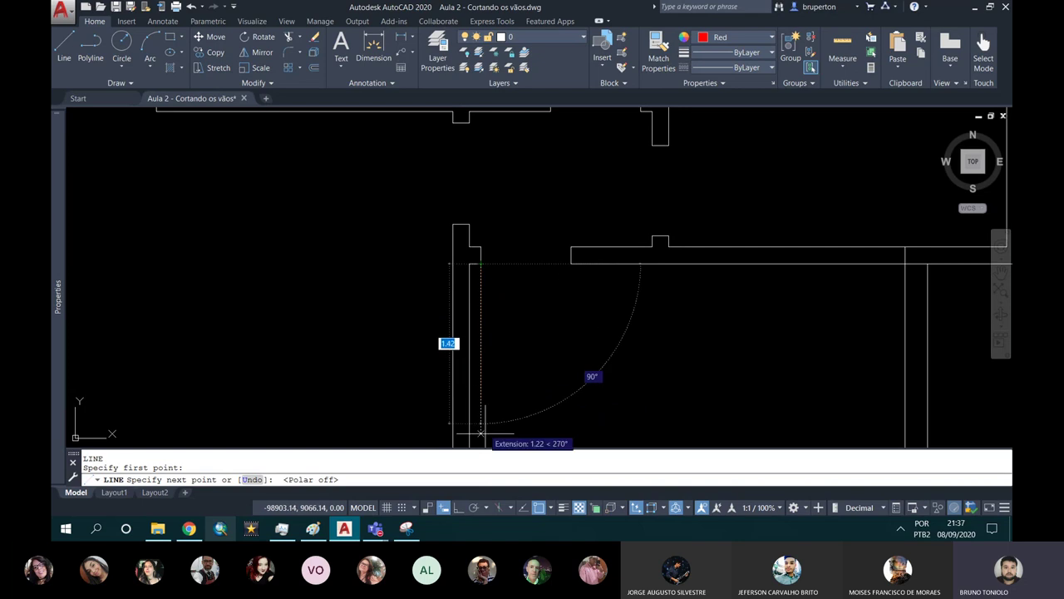
key(F8)
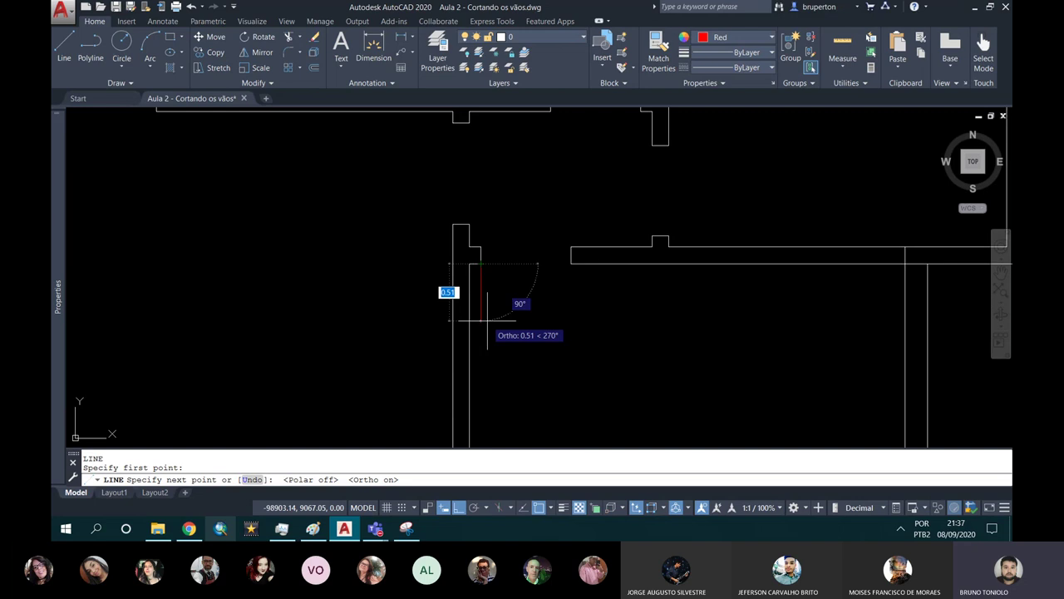
key(Escape)
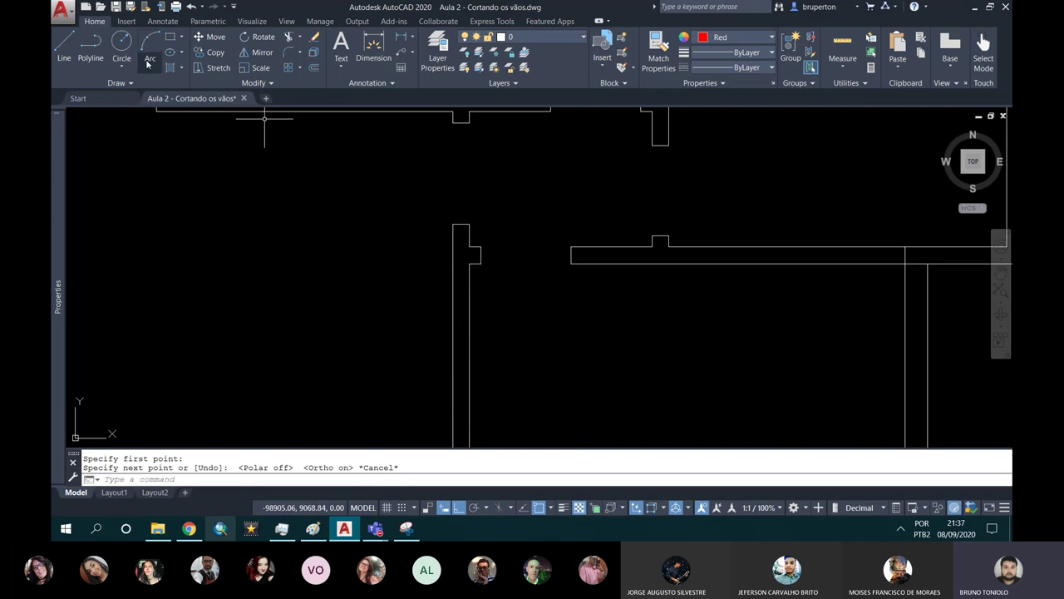
Draw a circle centred on the wall corner with 0.80 radius to the opposite wall end.
click(122, 44)
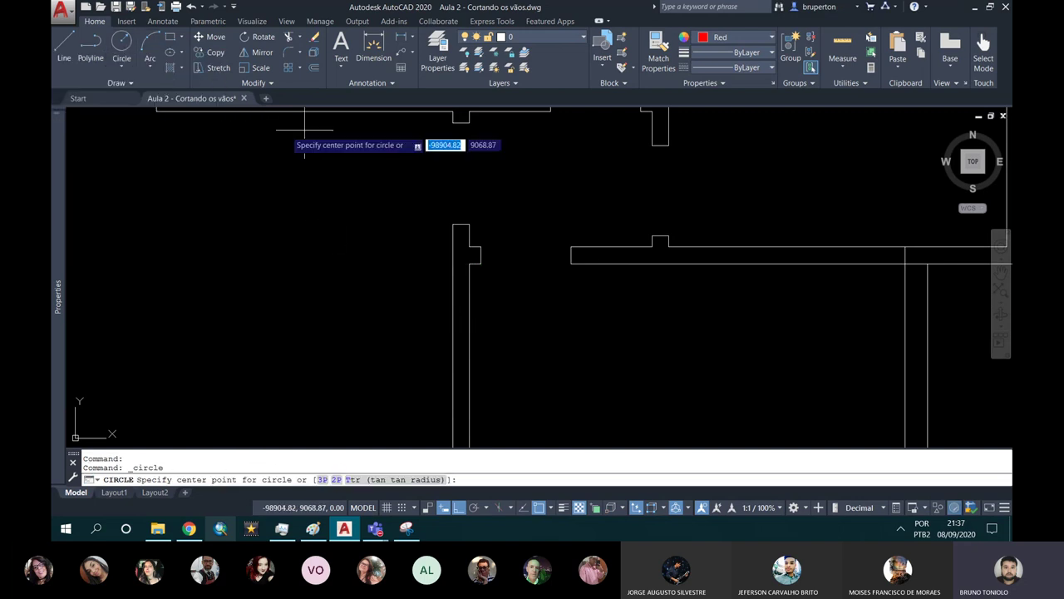
scroll(484, 274, up, 2)
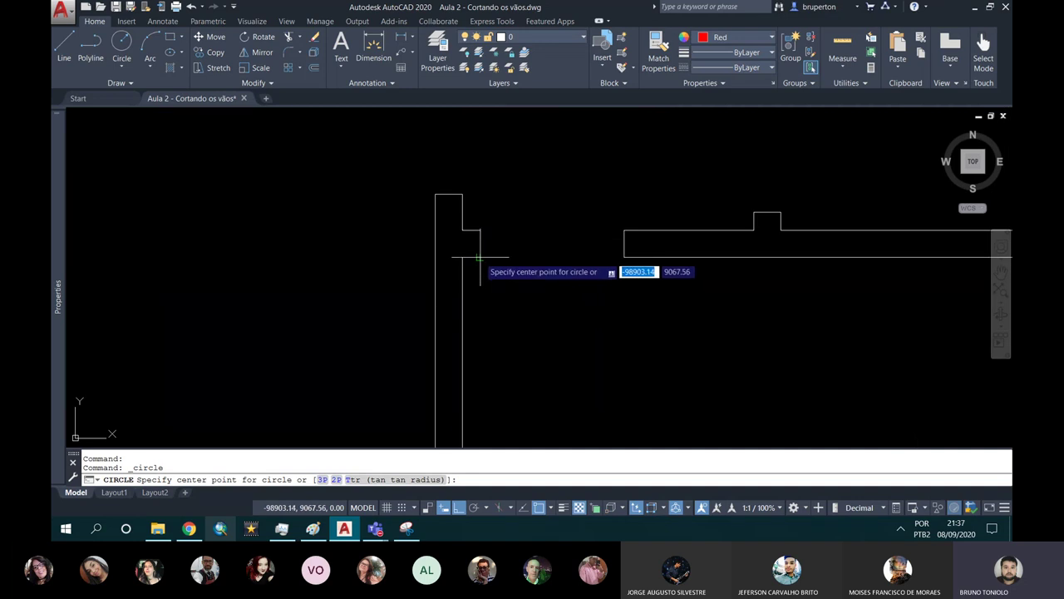
click(480, 258)
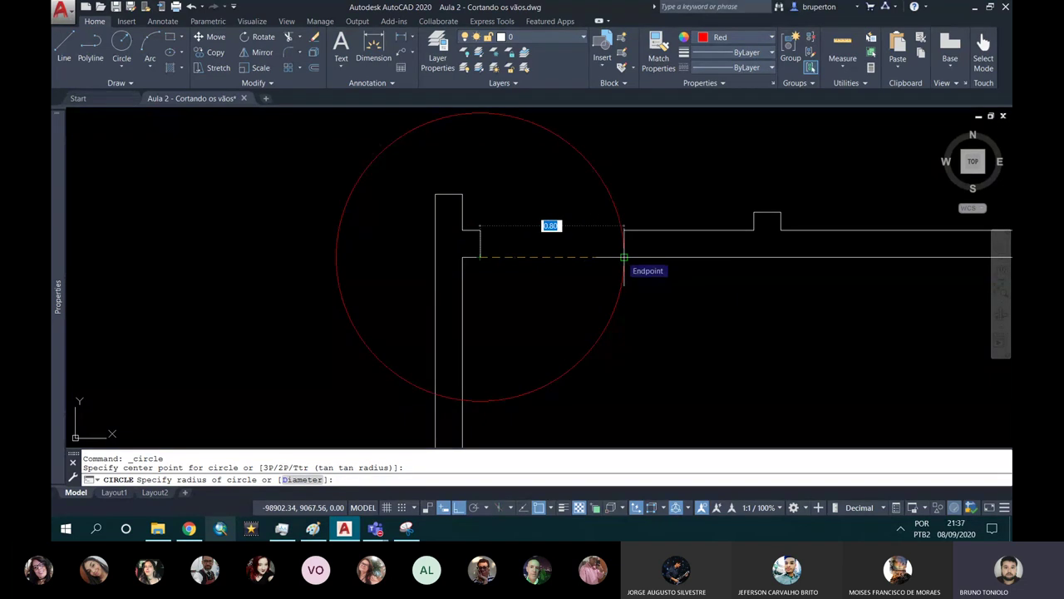
click(623, 257)
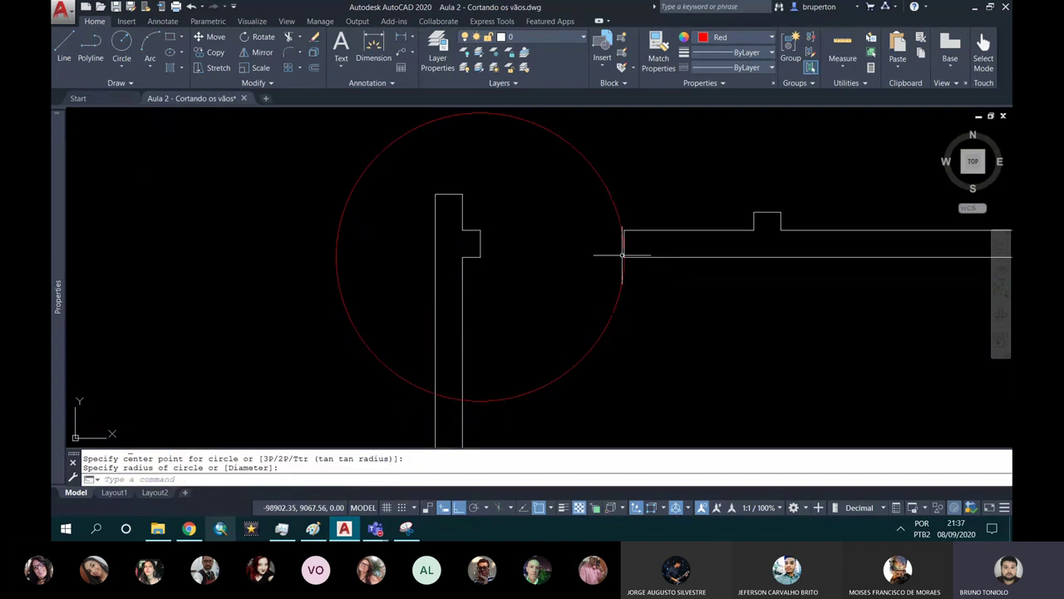
Draw the door leaf line from the opening corner to the circle.
text(l)
key(Return)
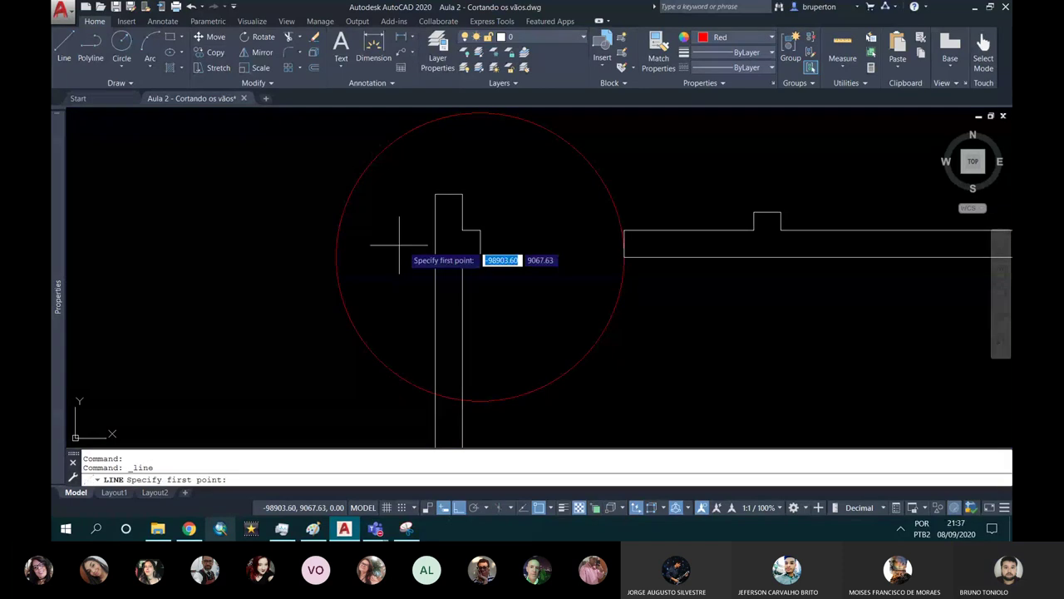
click(480, 257)
scroll(480, 257, down, 3)
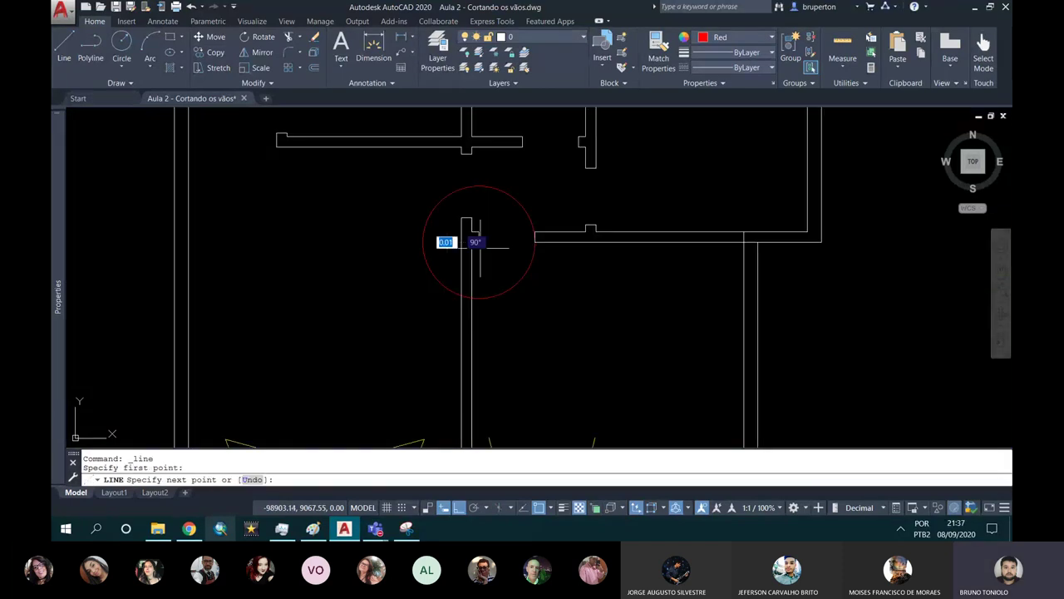
scroll(476, 275, up, 3)
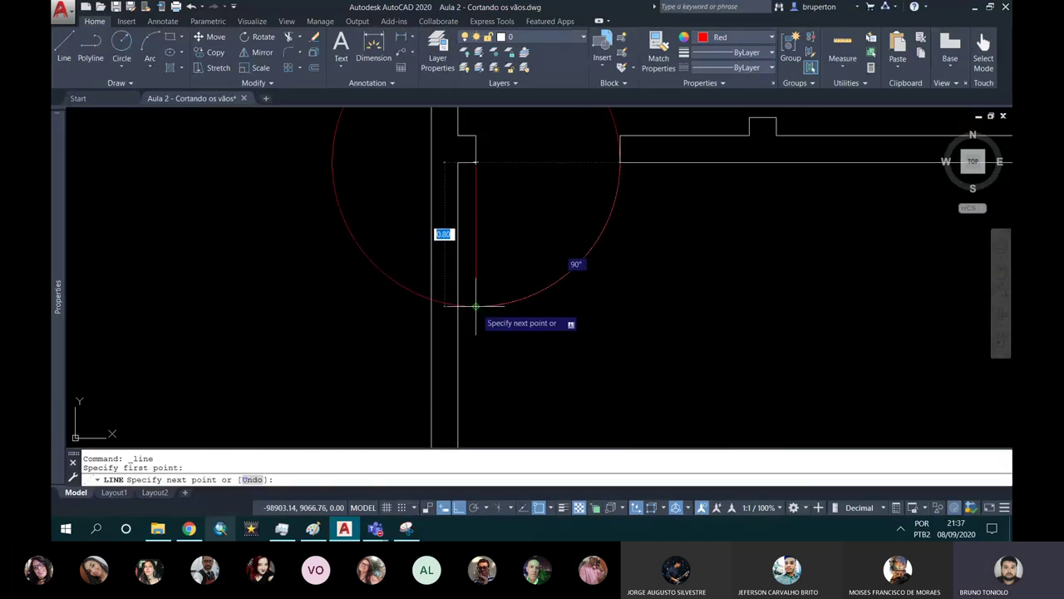
scroll(476, 306, down, 2)
scroll(491, 357, down, 2)
scroll(492, 358, up, 4)
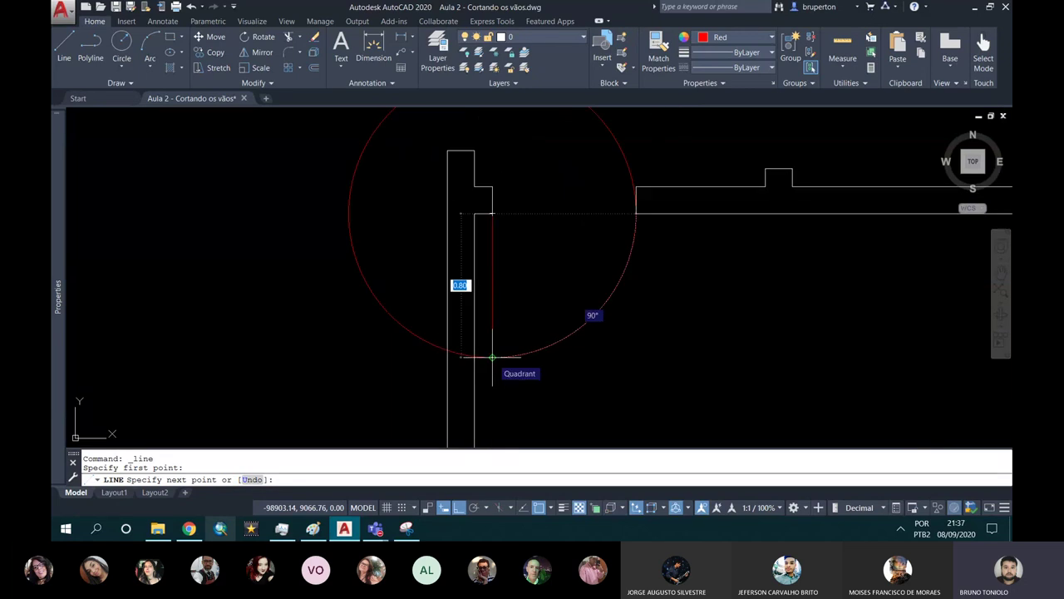
click(492, 357)
key(Escape)
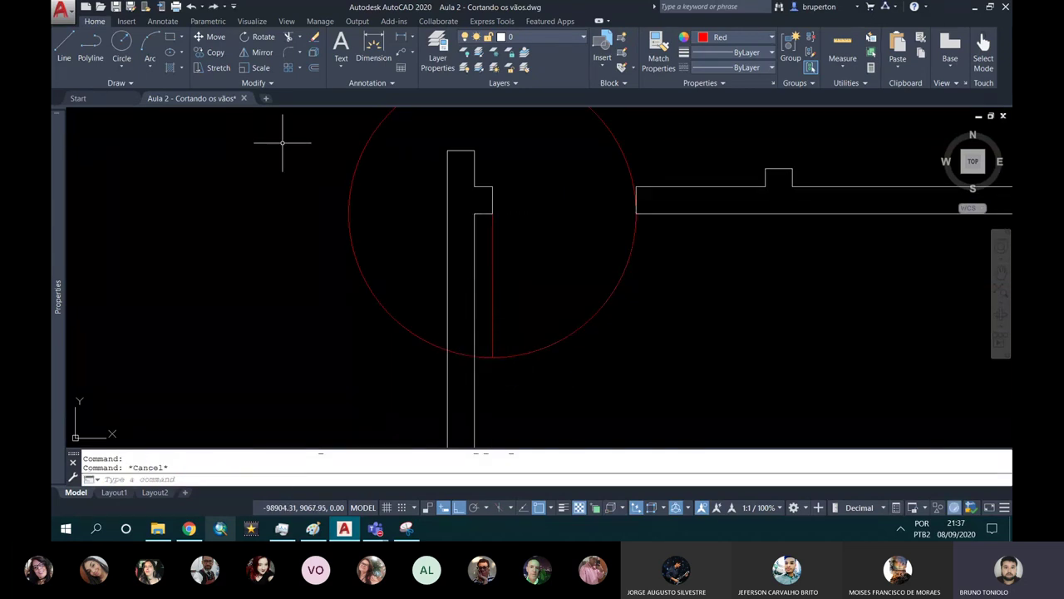
Trim the circle down to a quarter-arc door swing.
text(r)
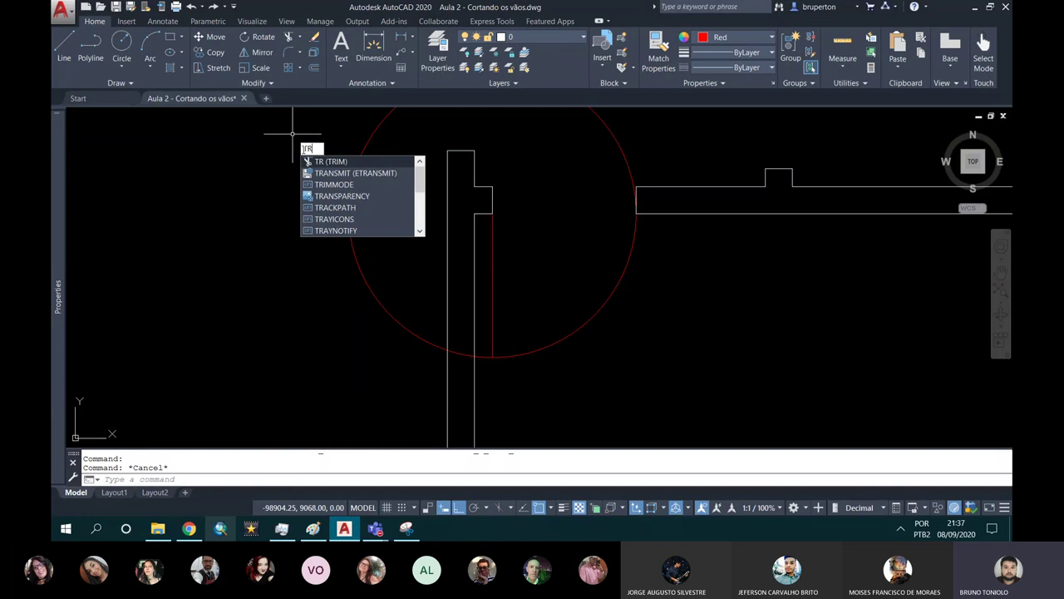
key(Return)
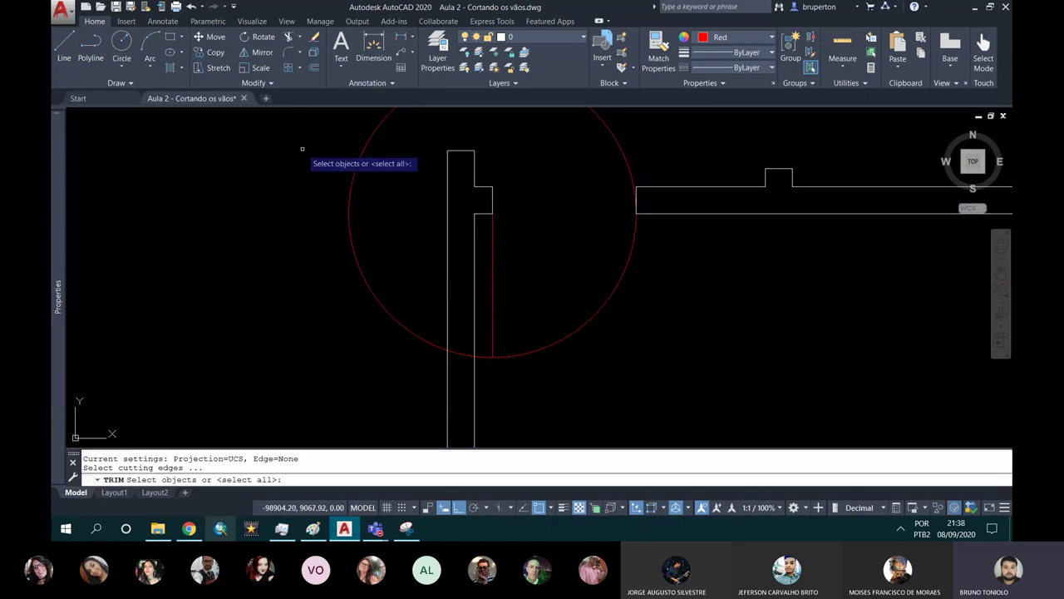
key(Return)
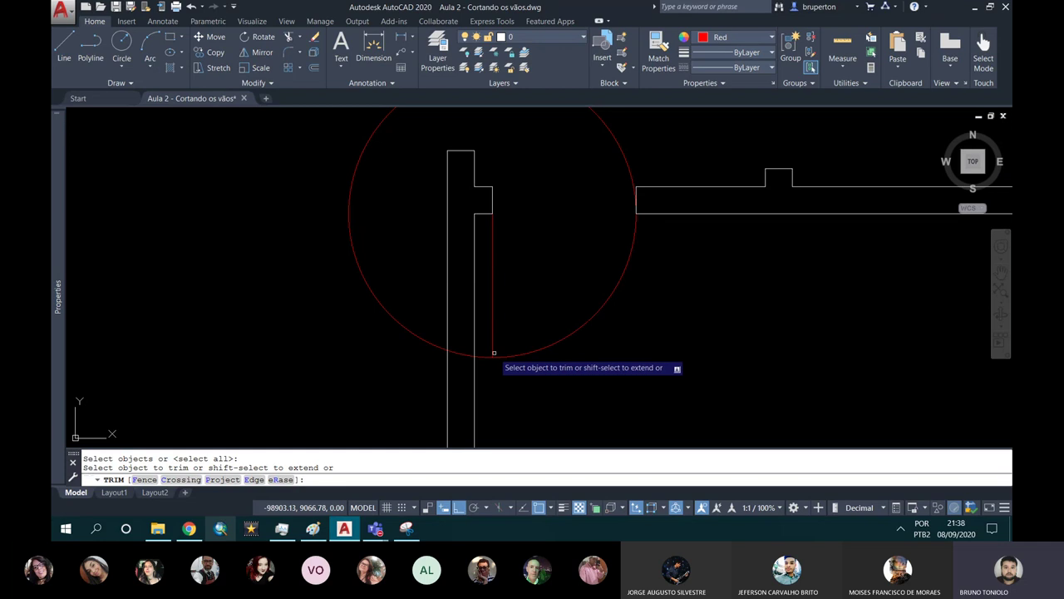
click(483, 355)
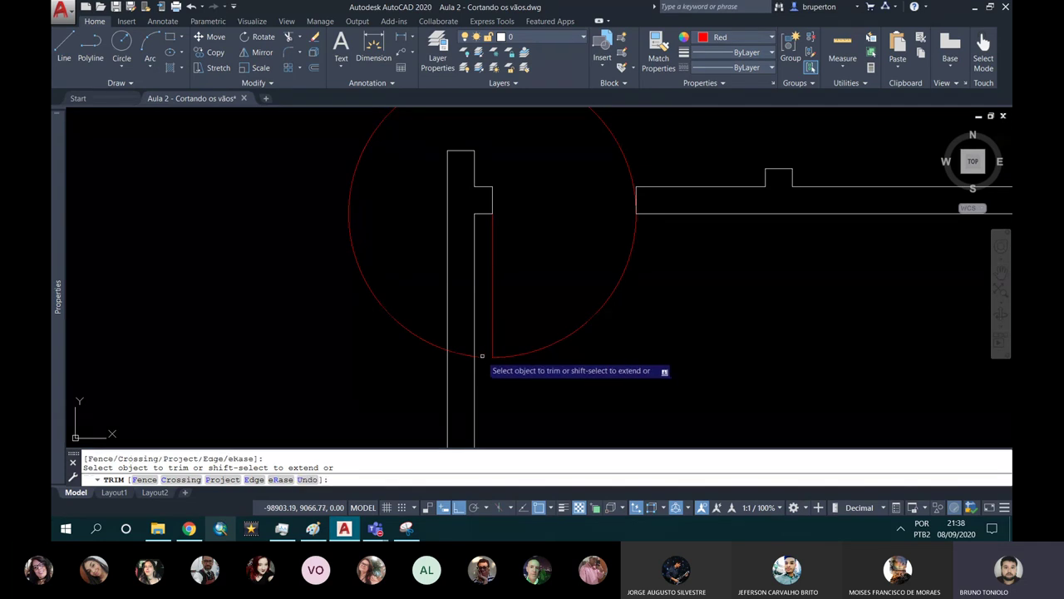
click(434, 343)
scroll(457, 328, down, 2)
scroll(518, 306, down, 2)
key(Escape)
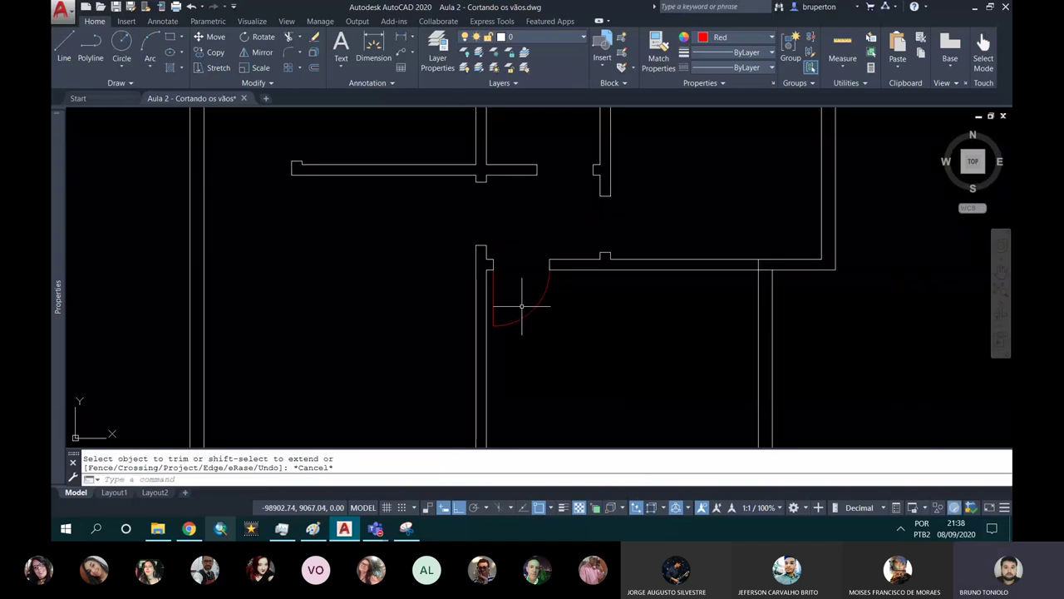
scroll(522, 306, down, 2)
Draw a 0.80-radius circle centred on the wall end of the next doorway.
scroll(514, 219, down, 1)
scroll(514, 218, down, 2)
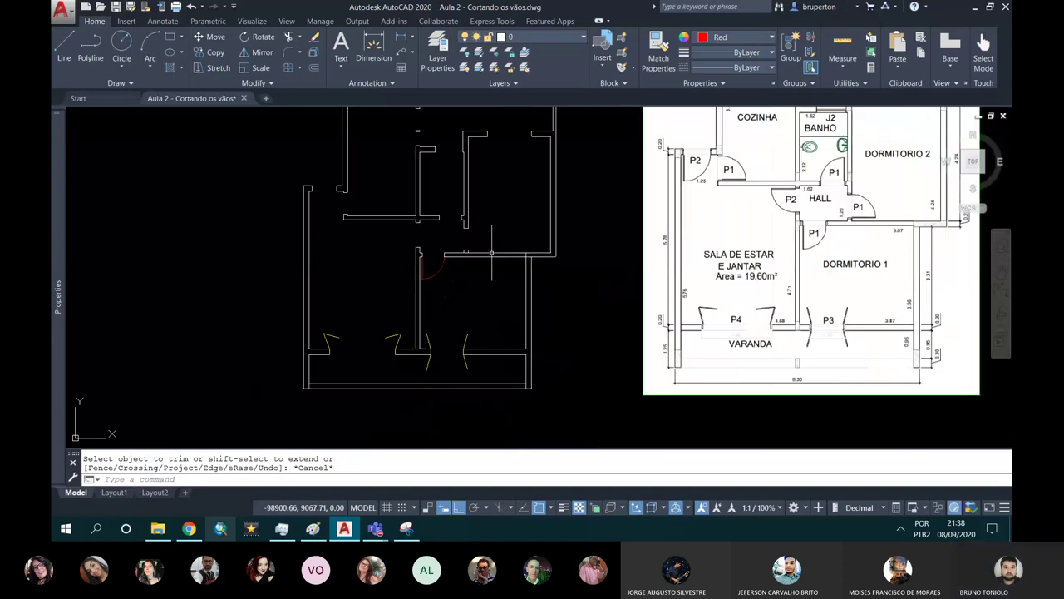
scroll(550, 226, up, 5)
scroll(549, 227, down, 4)
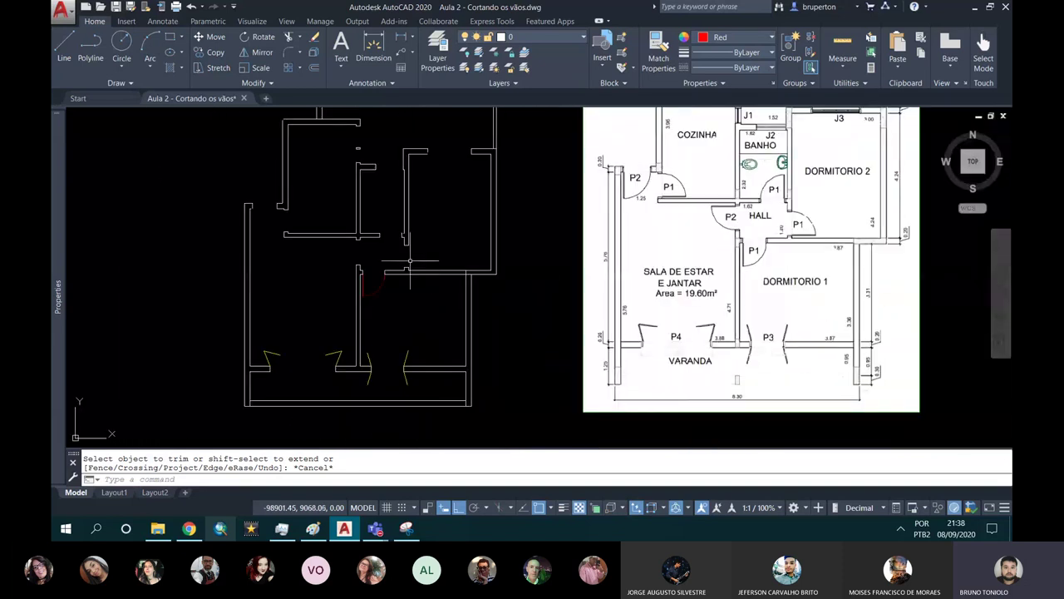
scroll(399, 260, up, 6)
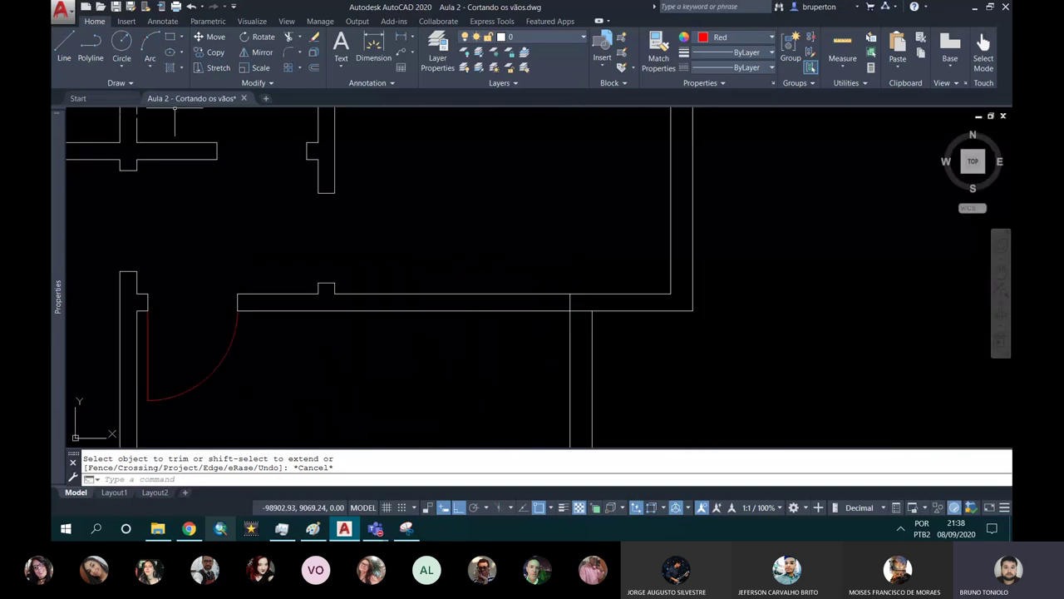
click(121, 43)
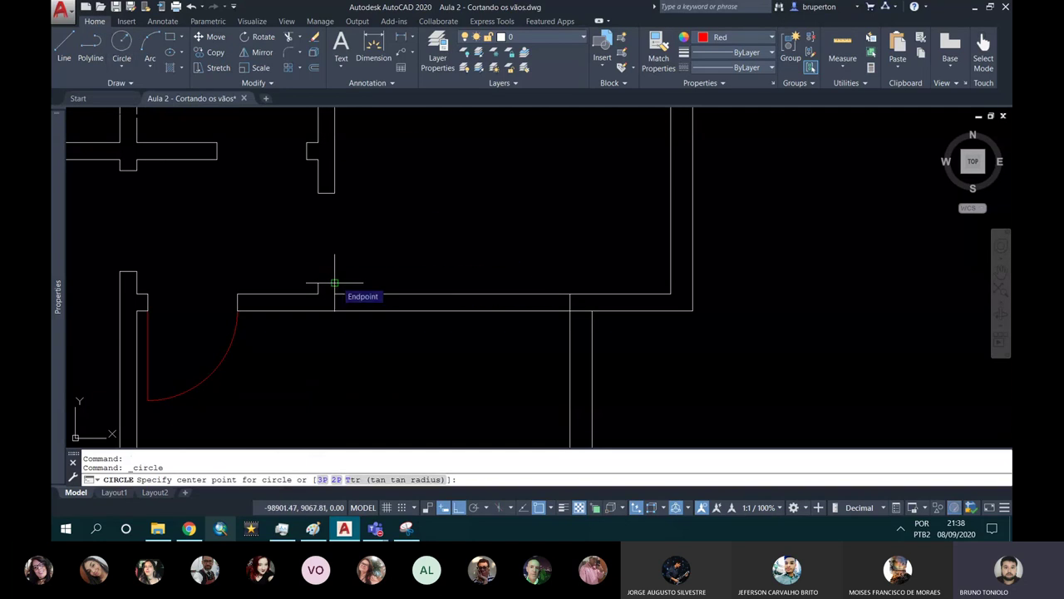
click(335, 284)
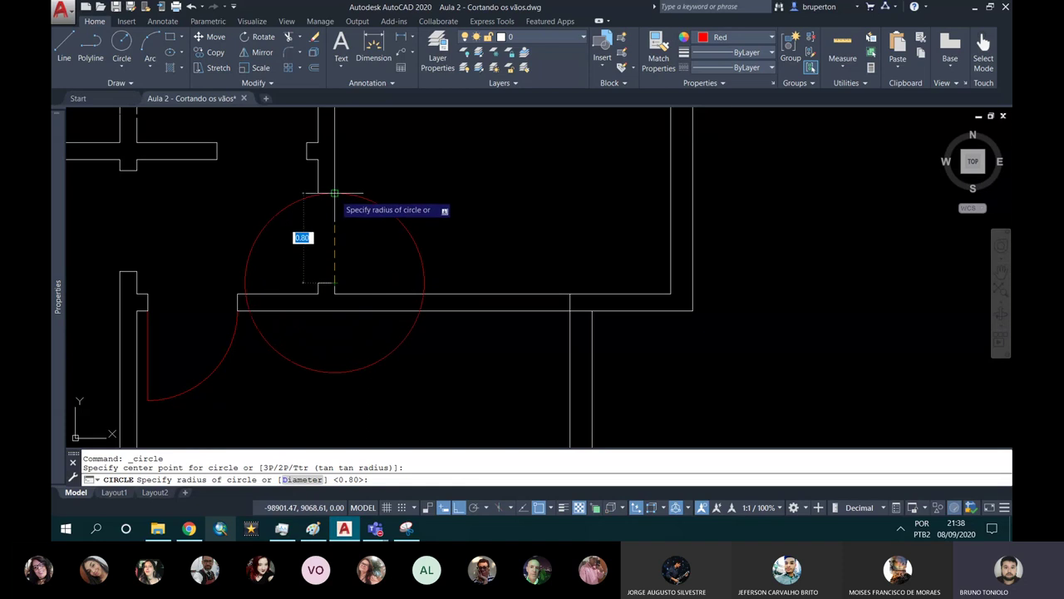
key(Return)
Draw the door leaf line from the wall end to the circle's edge.
click(64, 46)
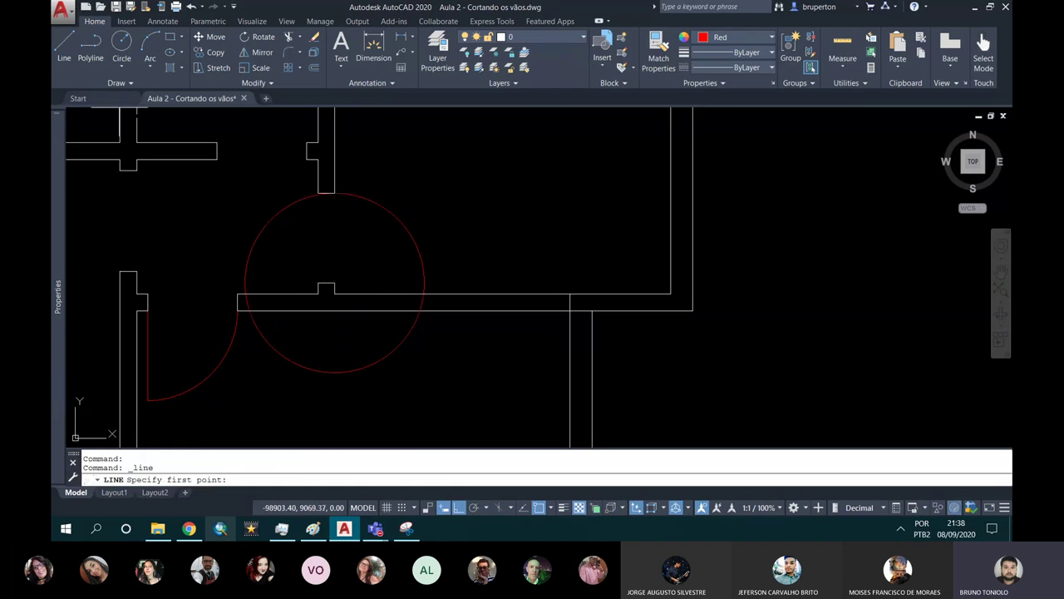
click(335, 283)
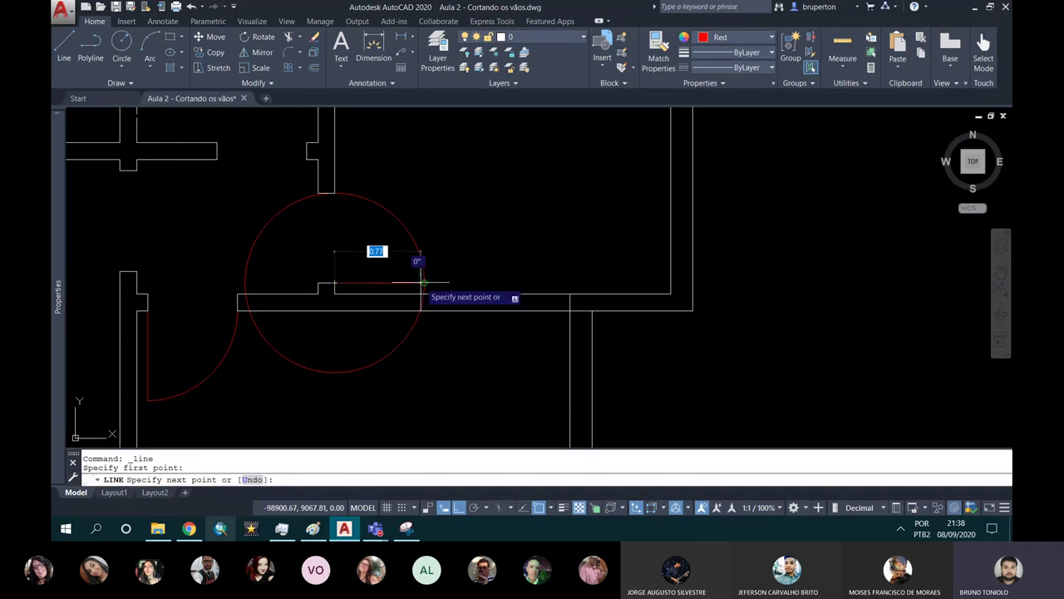
click(416, 283)
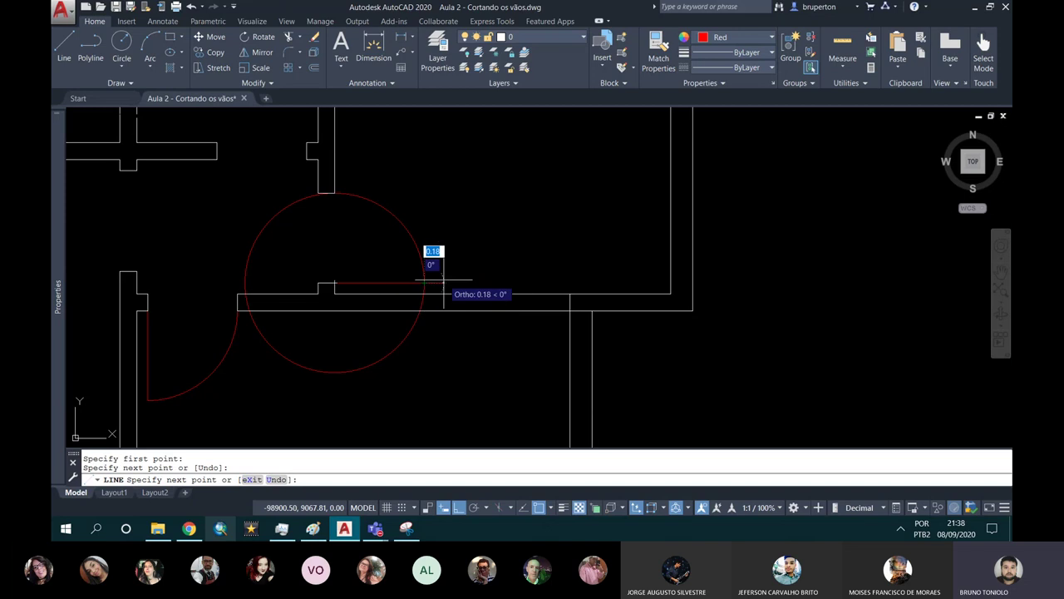
key(Return)
text(TR)
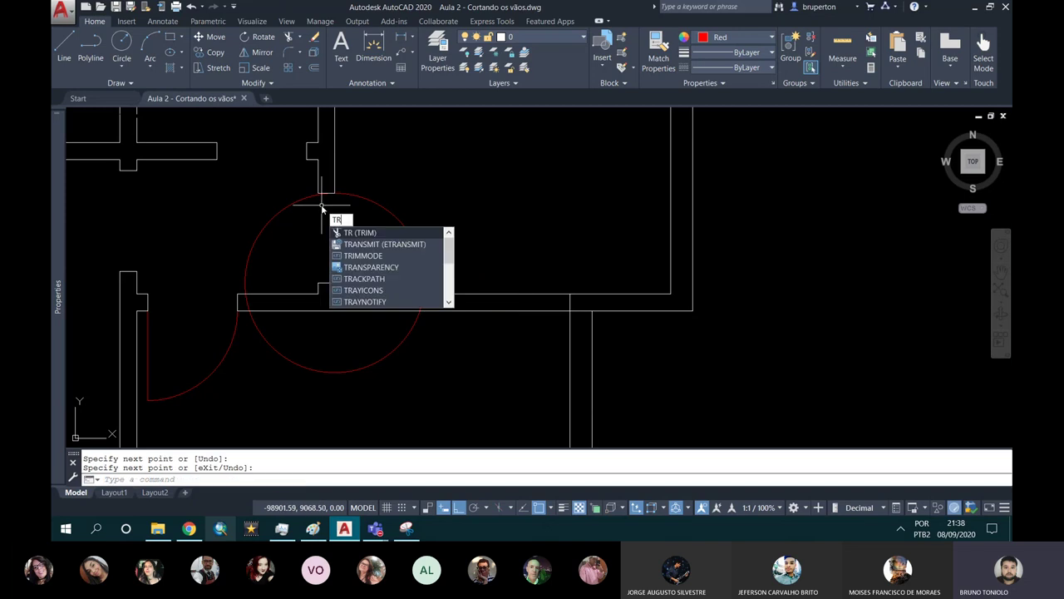
Trim the circle's between-wall, lower and upper-left arcs, leaving a quarter-arc swing.
key(Return)
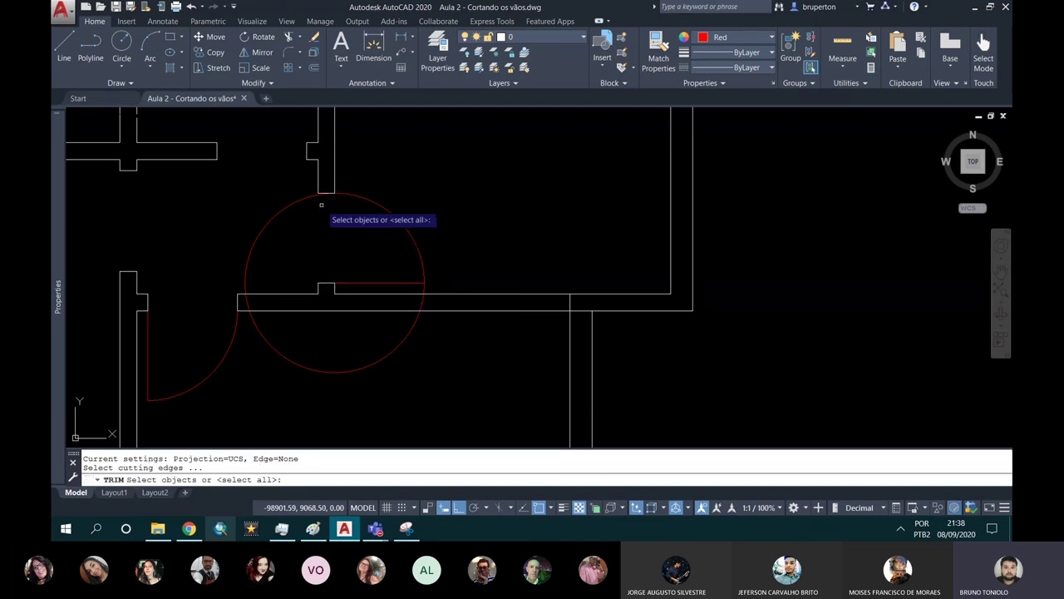
key(Return)
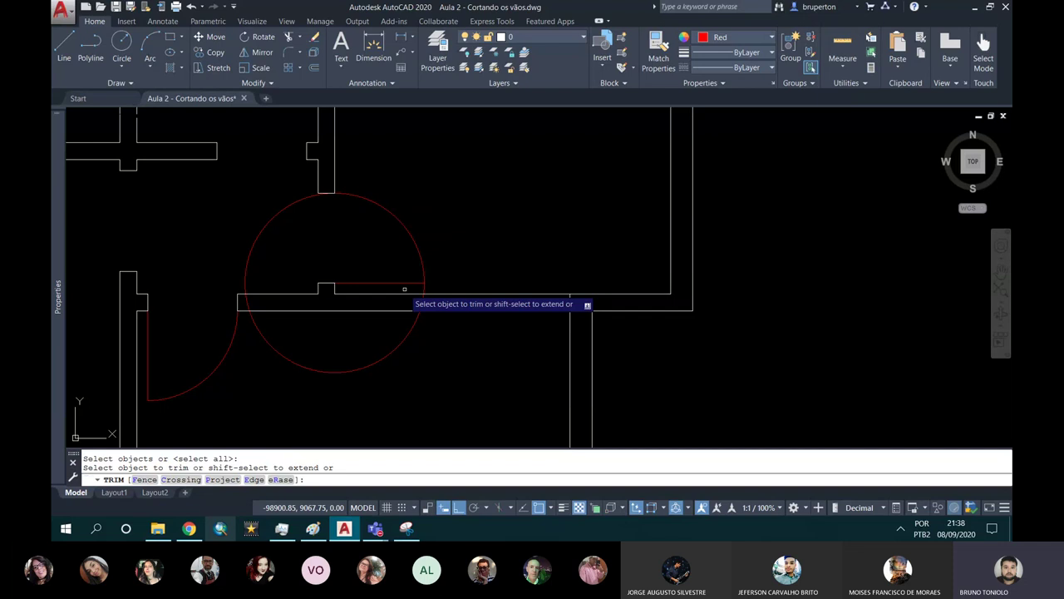
scroll(420, 291, up, 2)
click(427, 285)
click(401, 357)
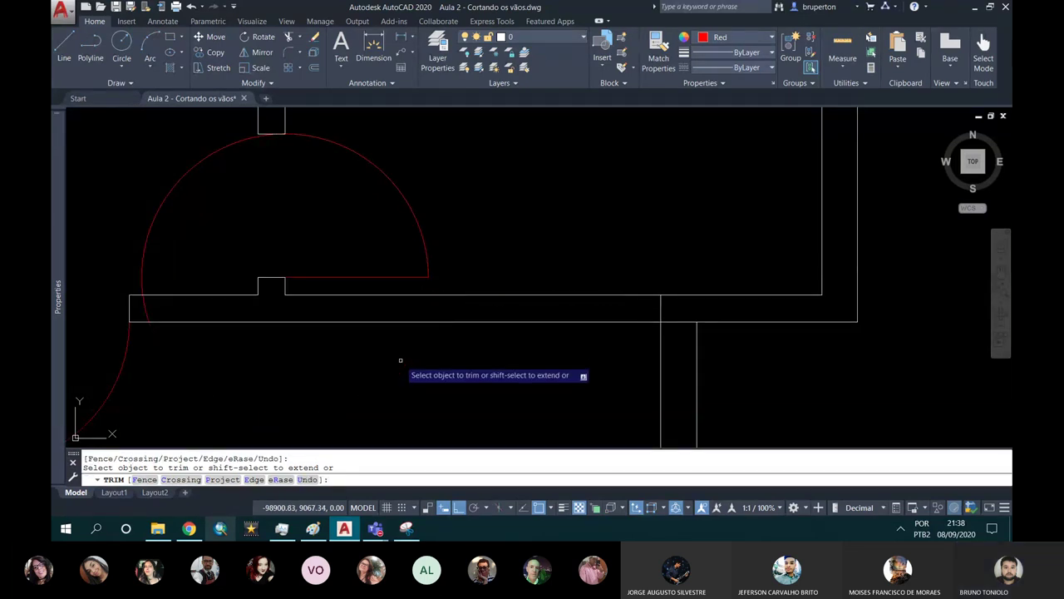
click(196, 168)
scroll(250, 191, down, 3)
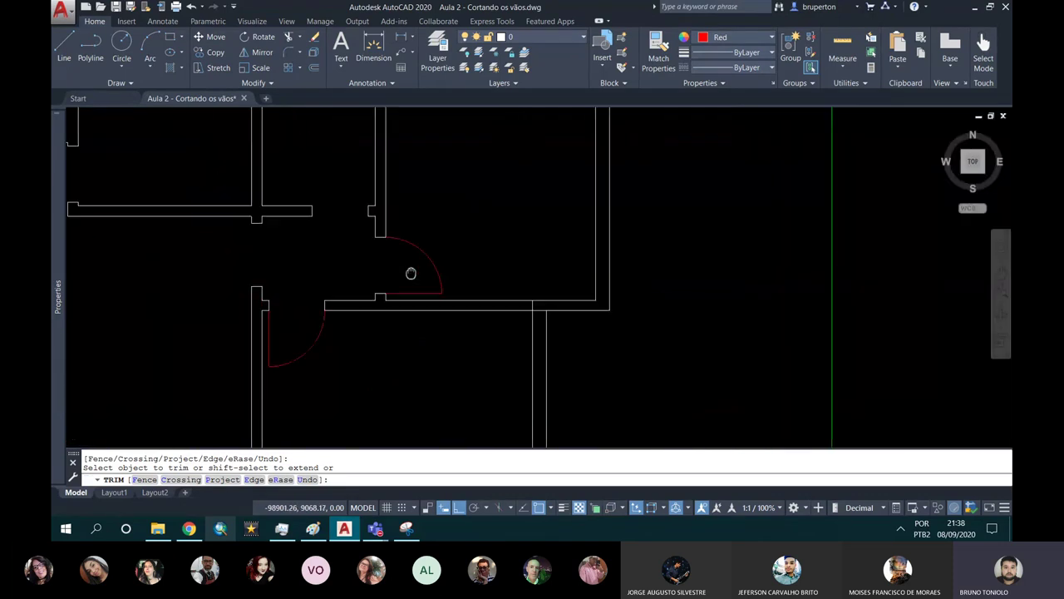
middle_drag(370, 258, 519, 293)
key(Escape)
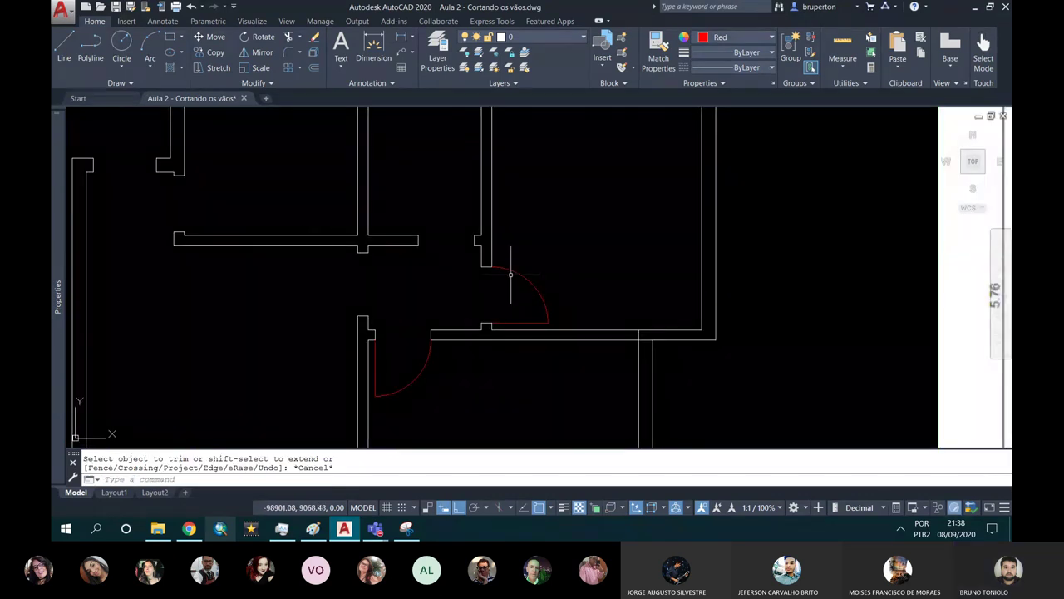
scroll(457, 281, down, 4)
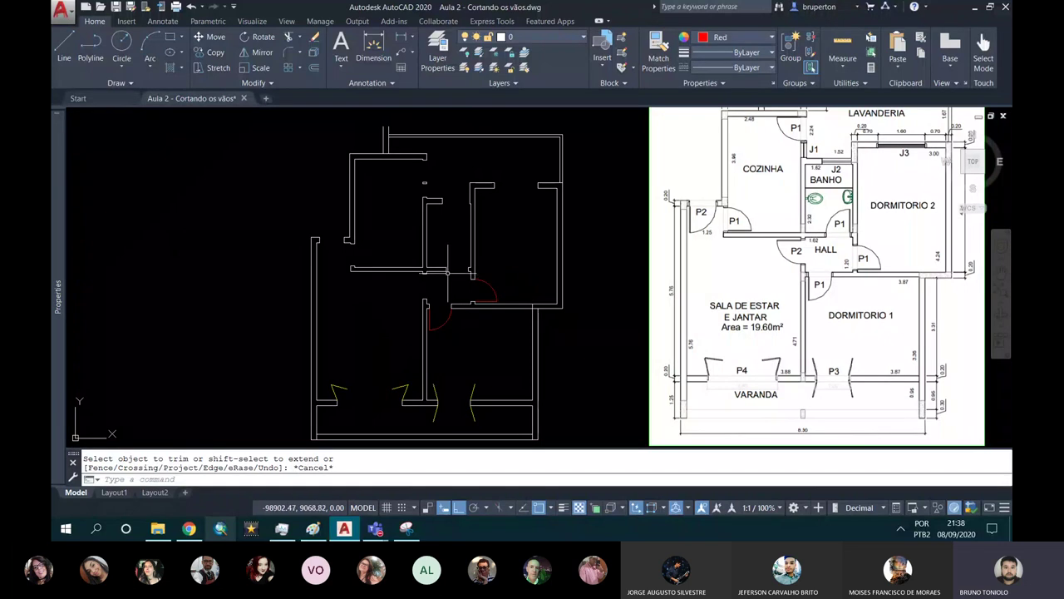
scroll(449, 275, up, 2)
scroll(452, 247, up, 2)
middle_drag(533, 287, 479, 299)
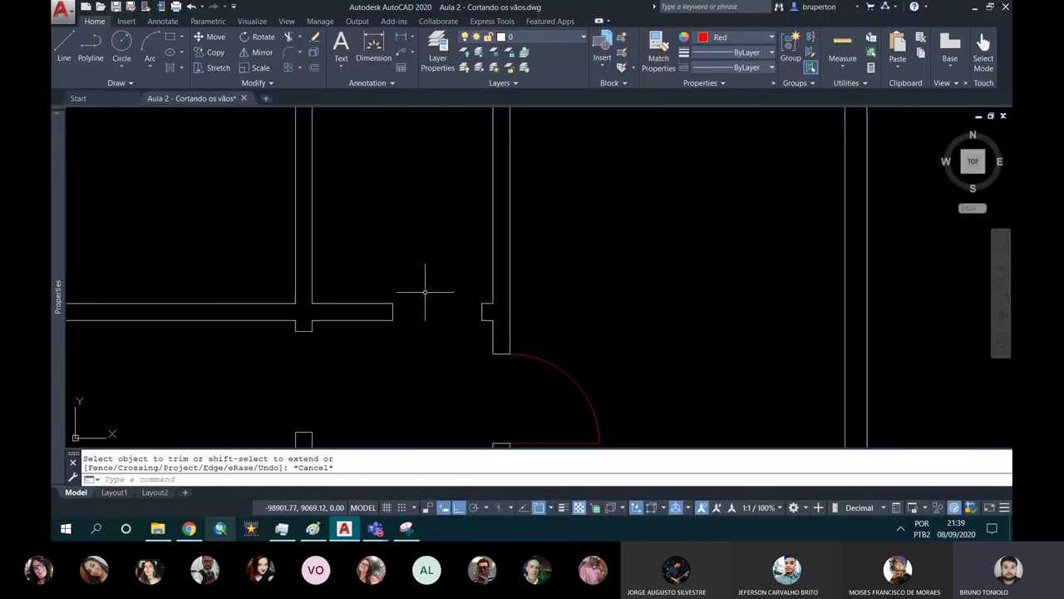
Draw a 0.8-long door leaf line from the wall end at the next opening.
click(65, 58)
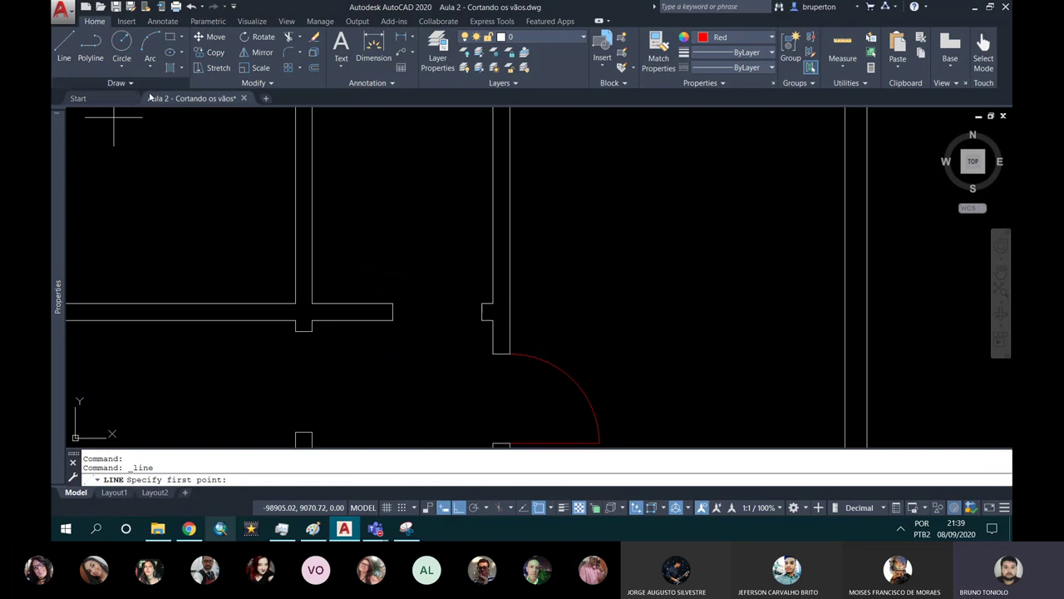
click(484, 302)
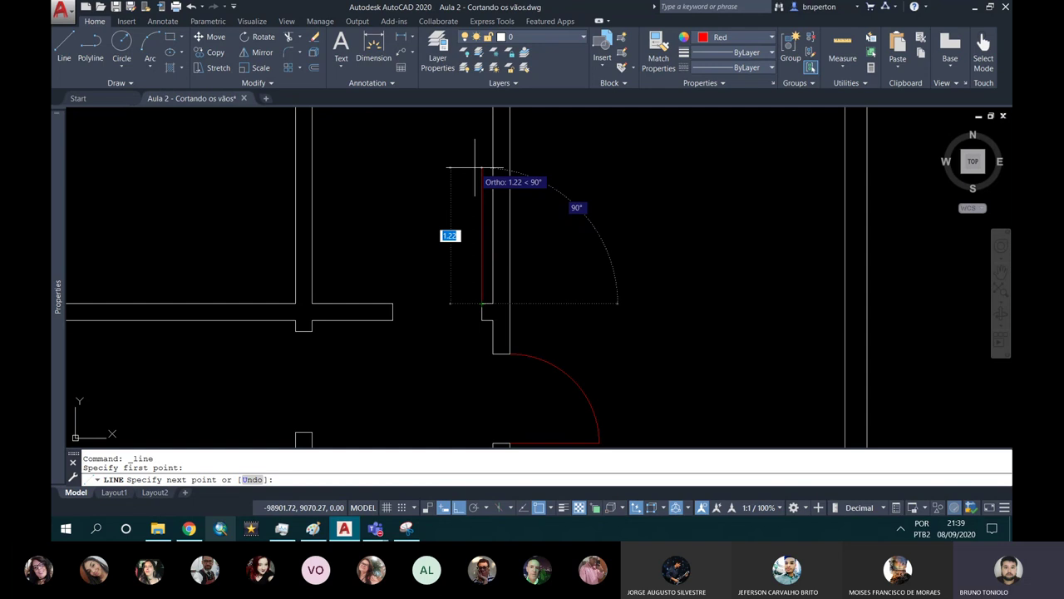
text(0.8)
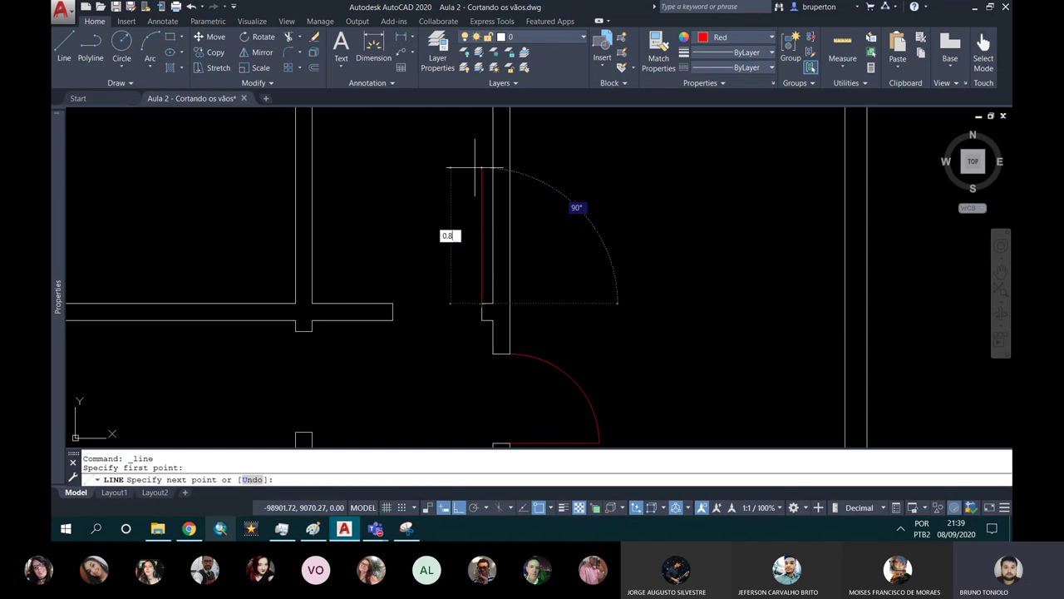
key(Return)
key(Return)
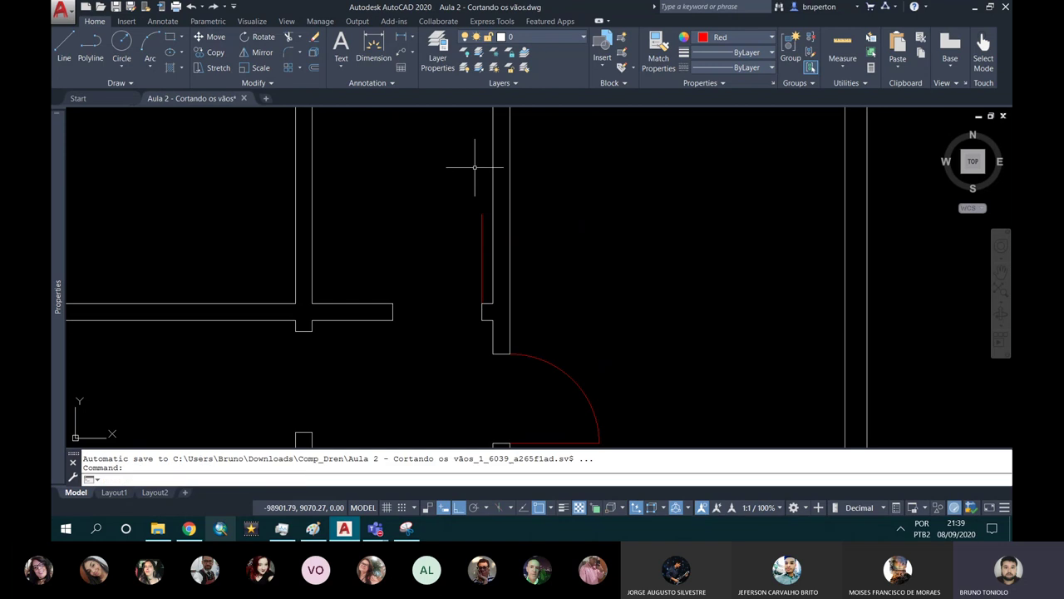
Draw a 0.8-radius circle centred at the door leaf's base.
click(121, 41)
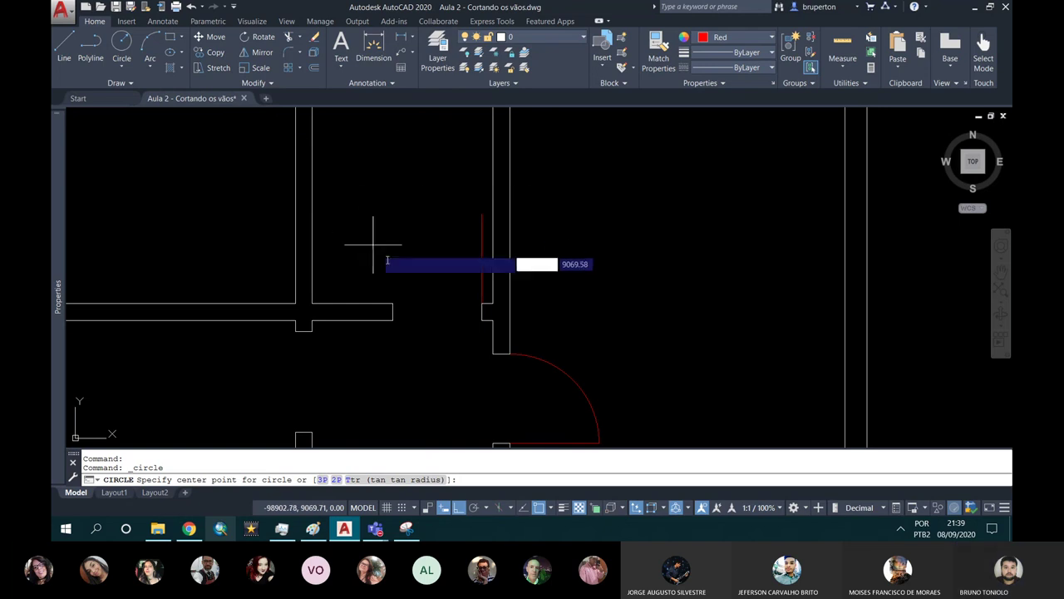
click(482, 303)
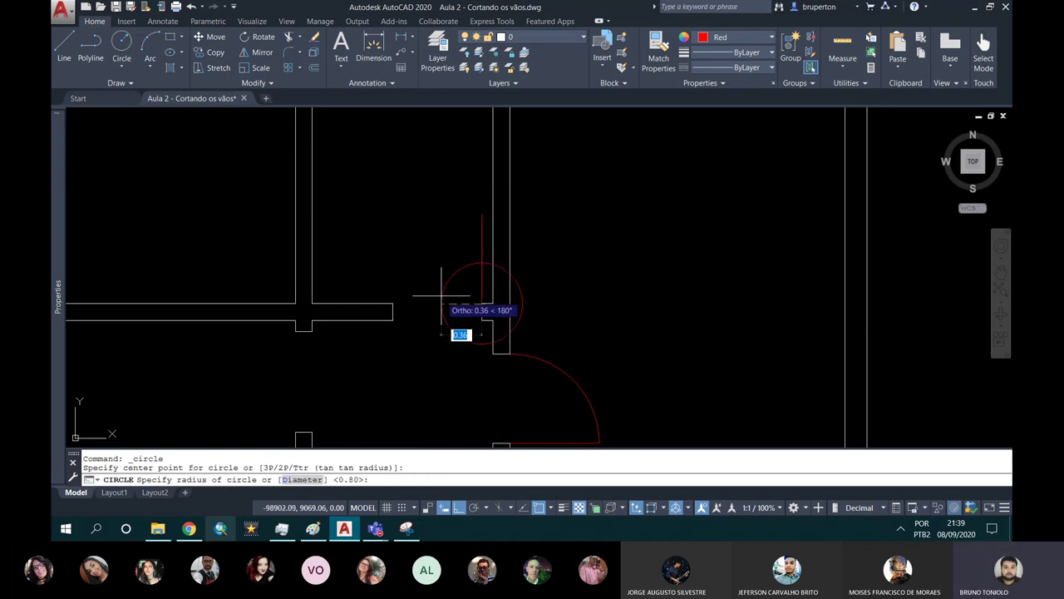
text(0.8)
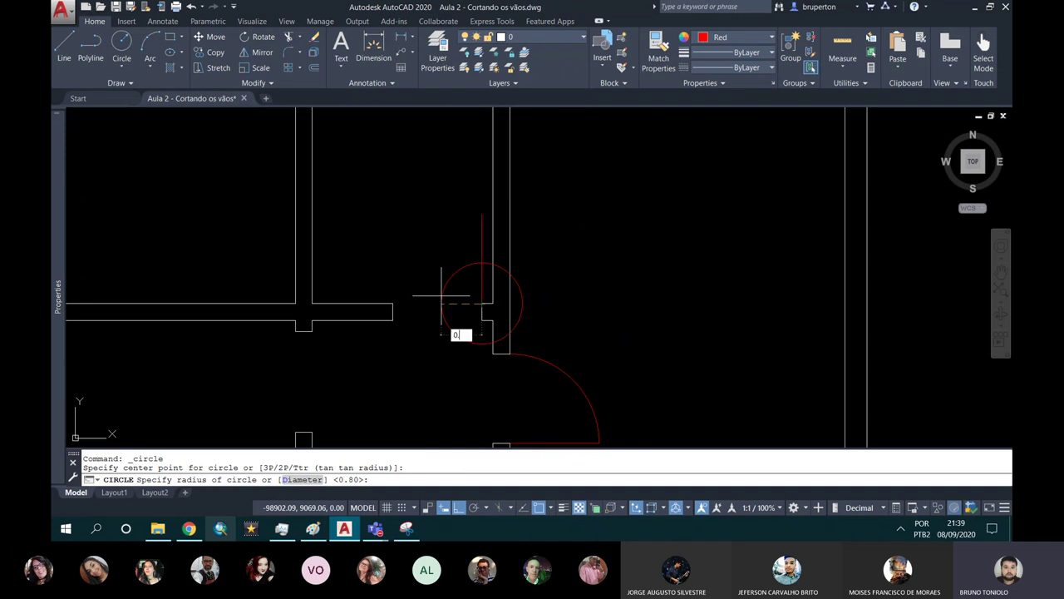
key(Return)
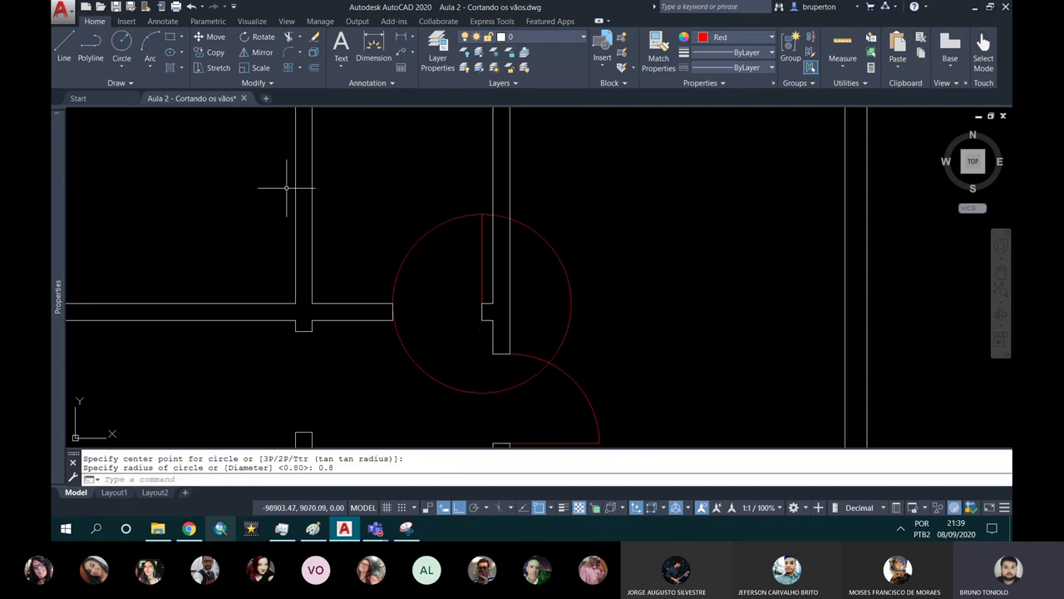
text(TR)
Trim the arc crossing the wall to leave a quarter-arc door swing.
key(Return)
key(Return)
scroll(509, 241, up, 2)
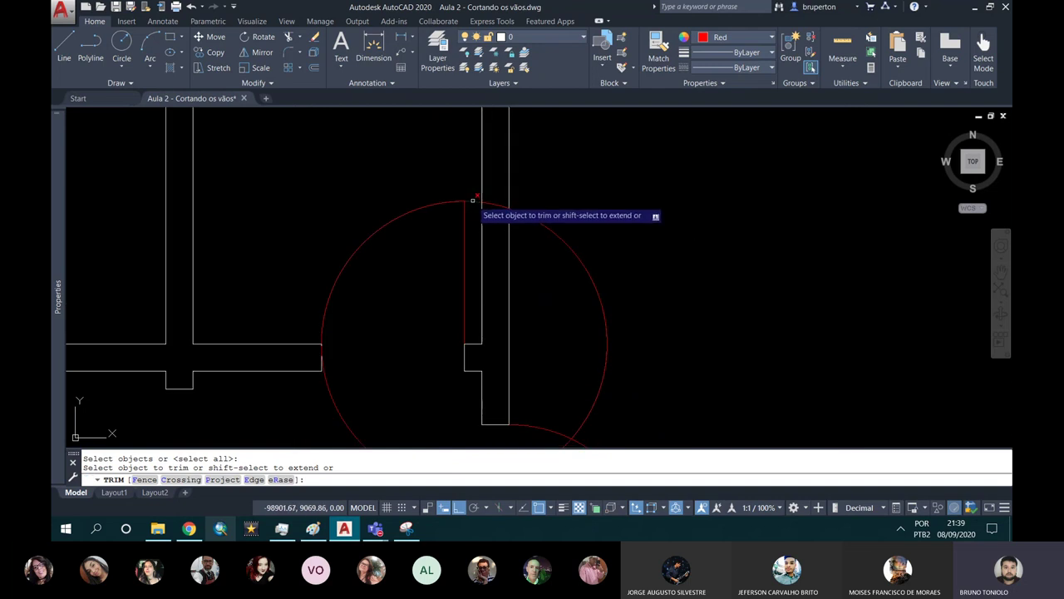
click(472, 200)
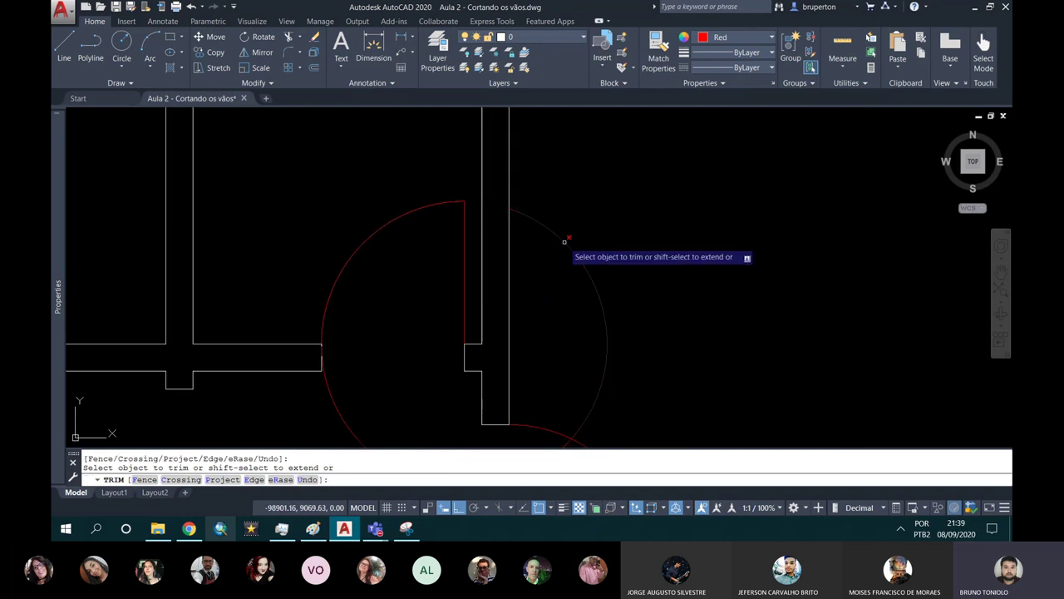
scroll(564, 242, down, 2)
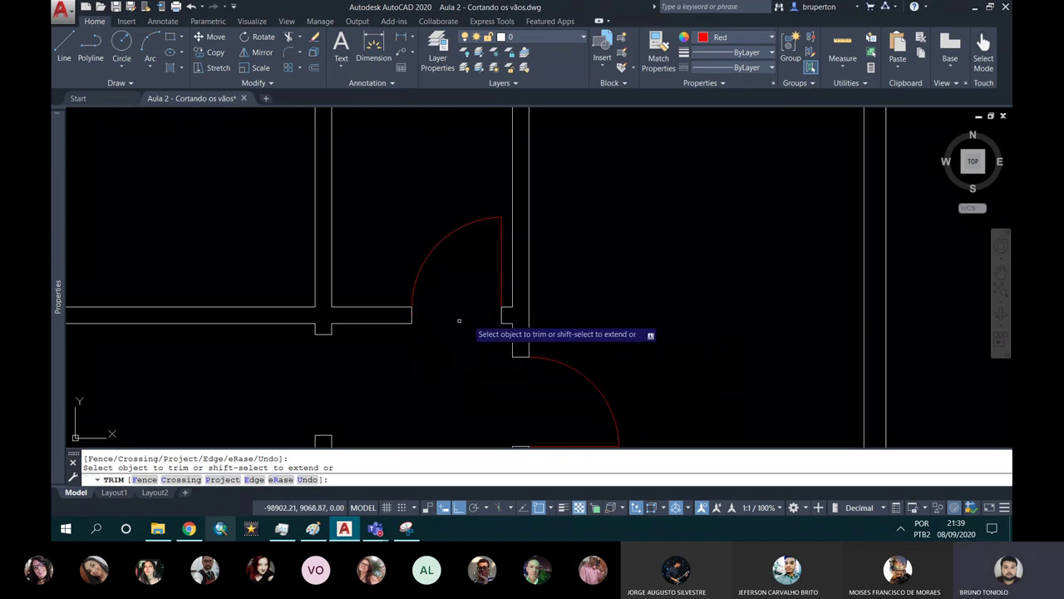
scroll(524, 302, down, 3)
key(Escape)
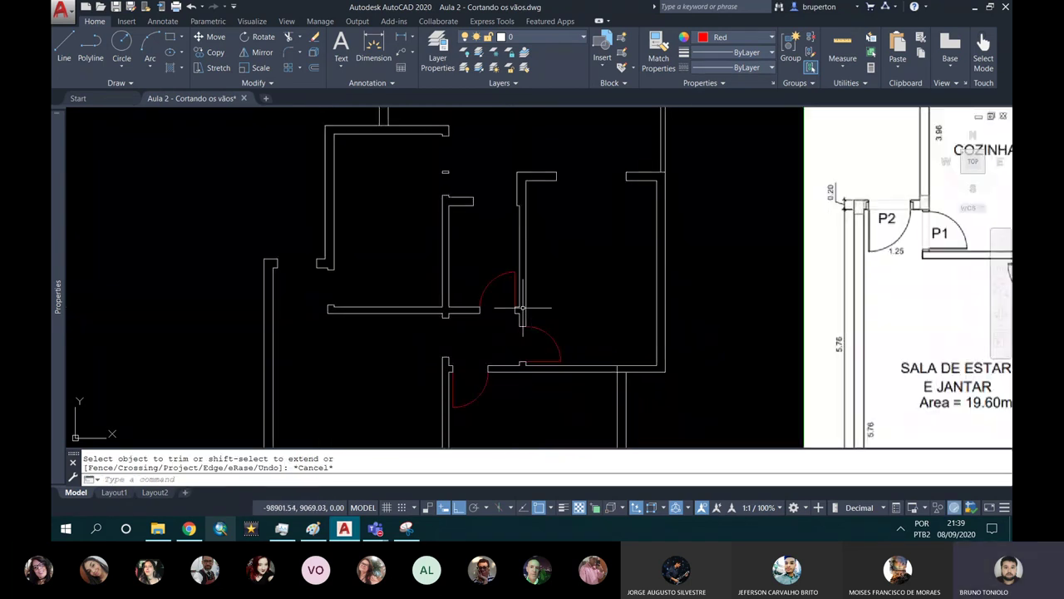
Compare the drawing against the reference floor plan PDF.
scroll(493, 269, down, 2)
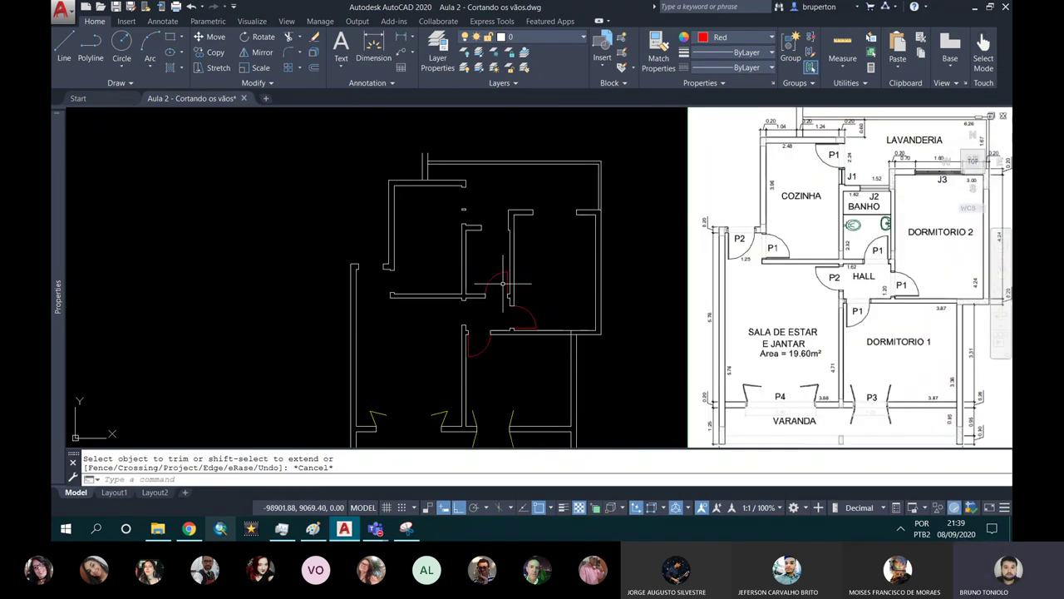
middle_drag(502, 283, 462, 271)
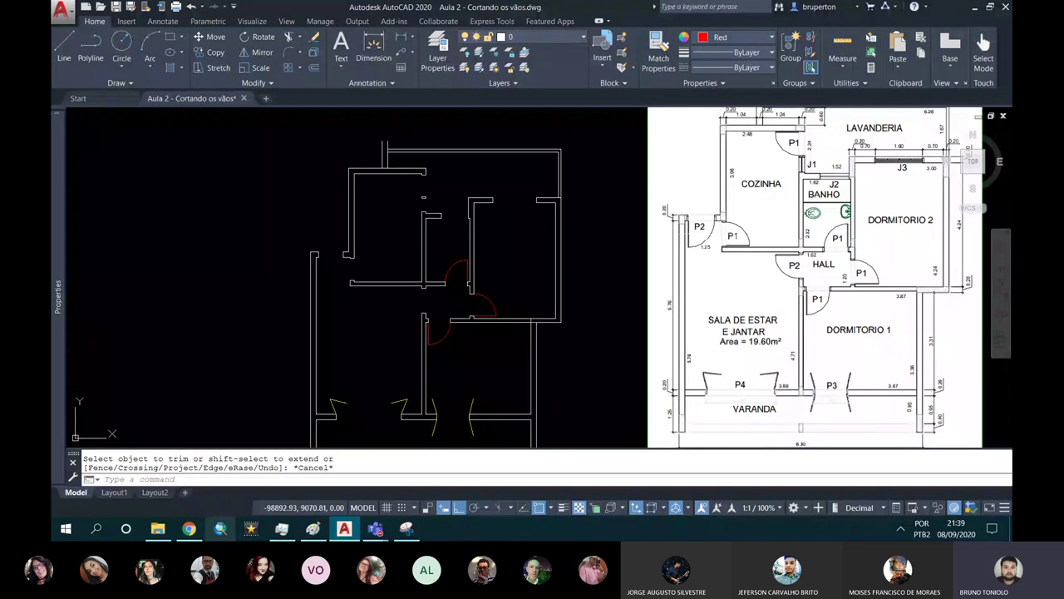
key(alt+Tab)
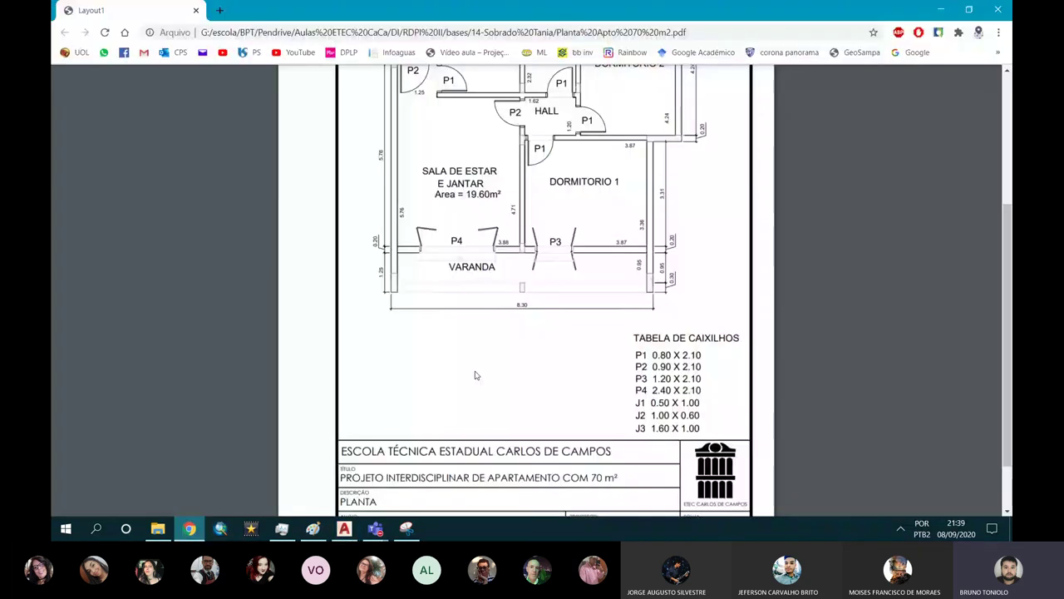
key(alt+Tab)
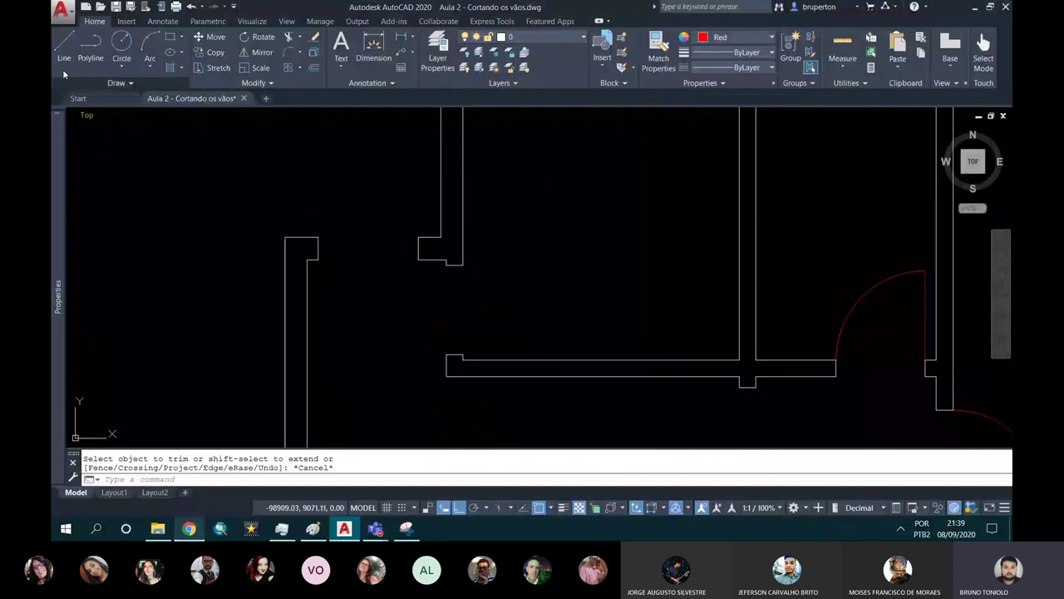
Draw a 0.9-long vertical door leaf line from the next wall corner, then open the Arc options.
click(63, 60)
scroll(316, 249, up, 4)
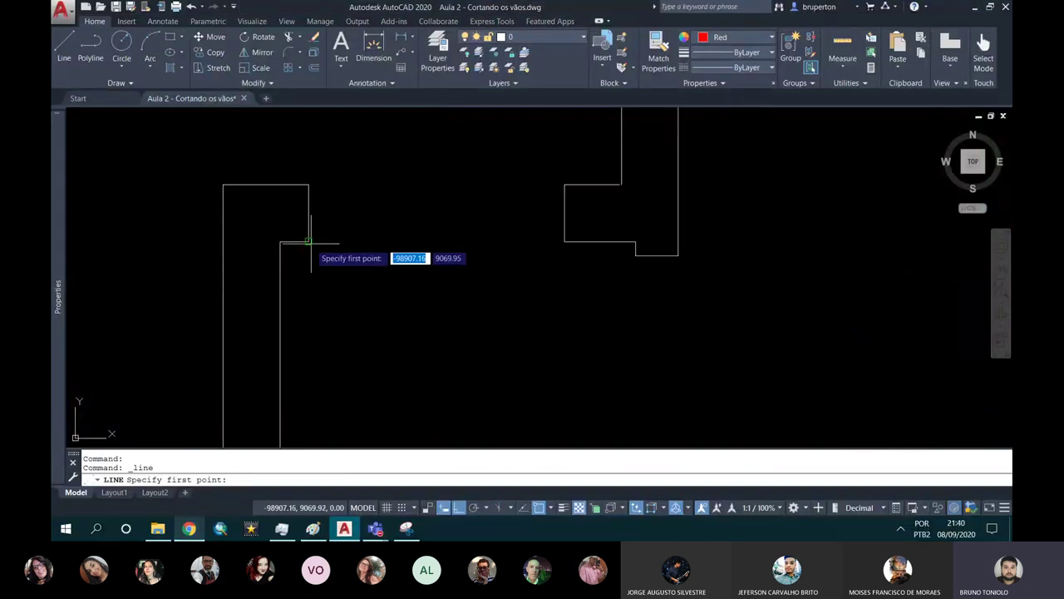
click(310, 242)
scroll(309, 242, down, 2)
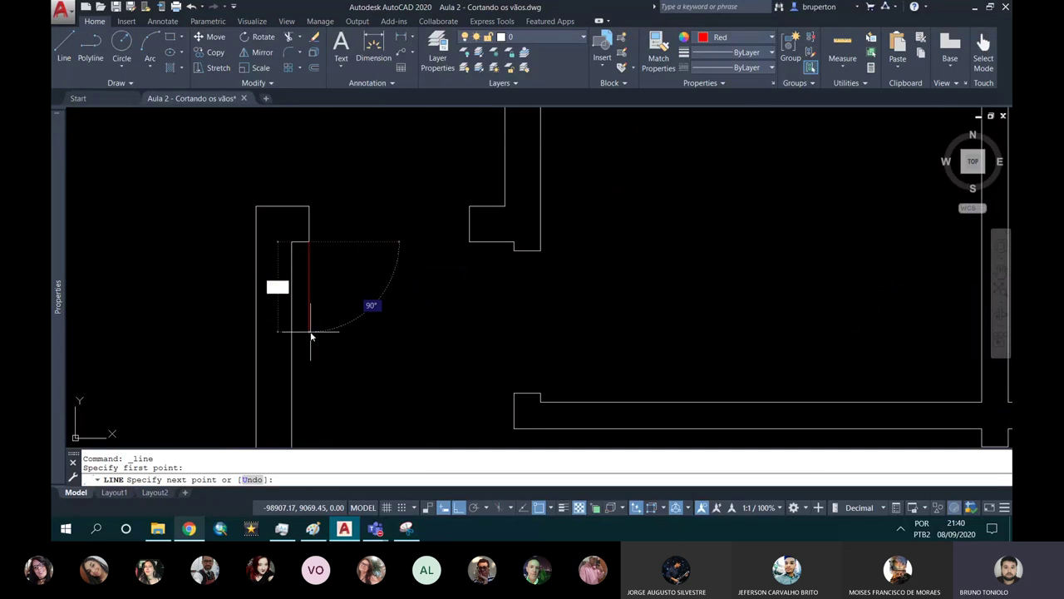
text(0.9)
key(Return)
key(Return)
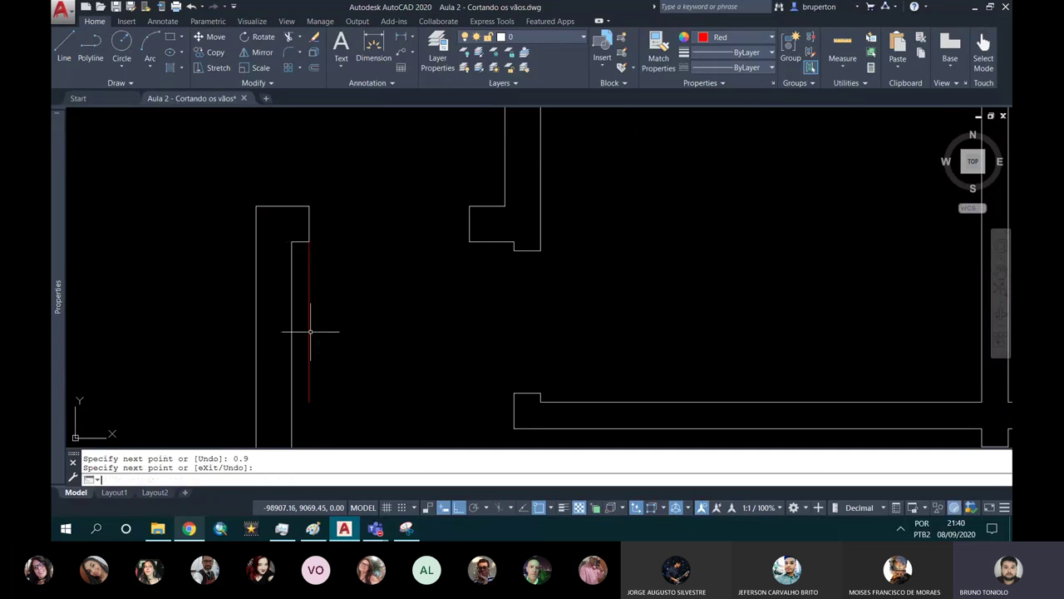
click(151, 64)
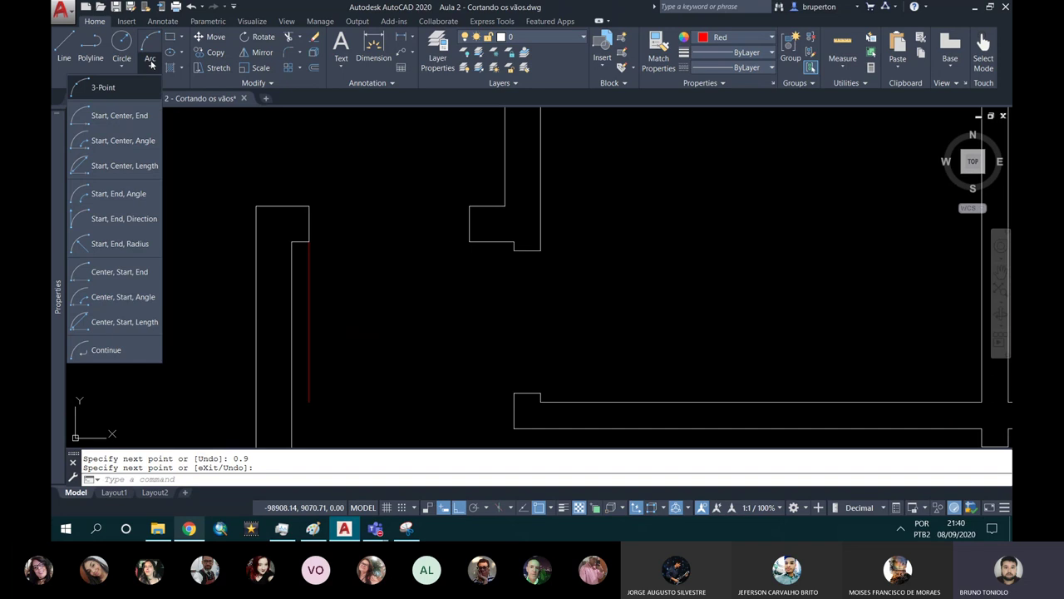
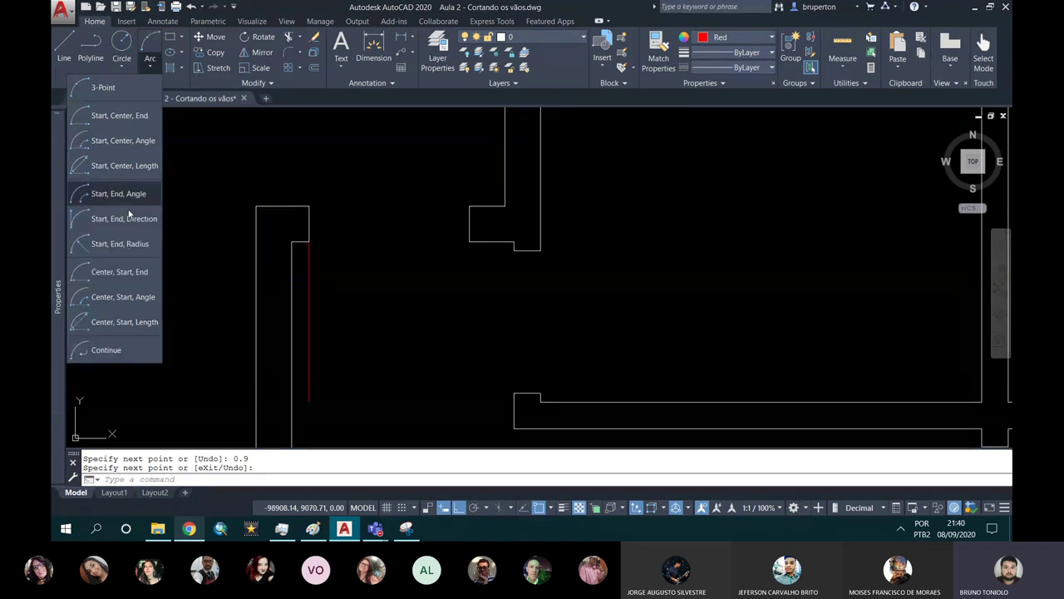
Start a centre-based arc at the wall corner, then abandon it.
click(114, 298)
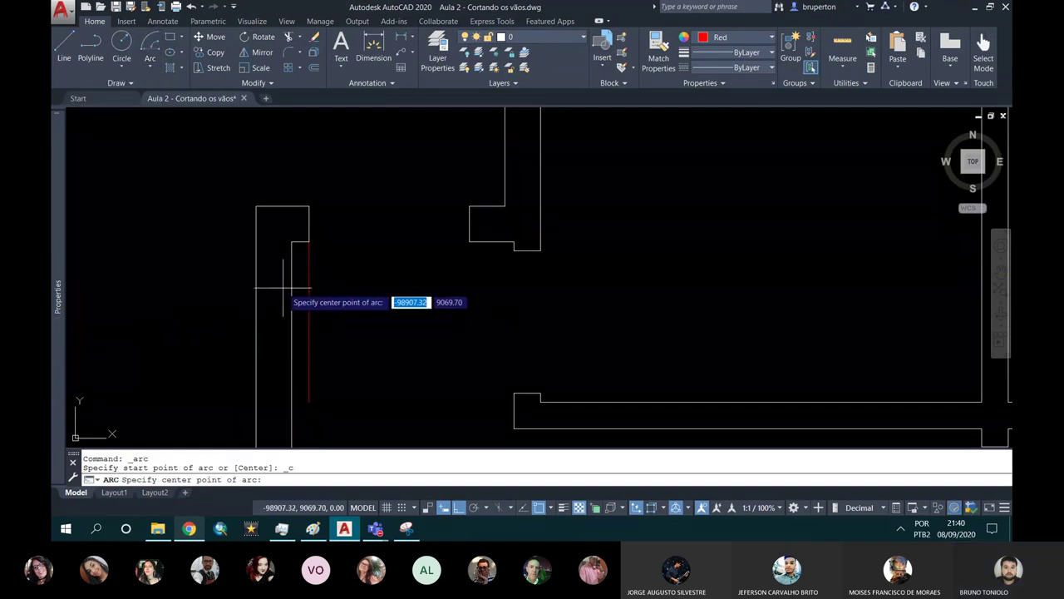
click(309, 242)
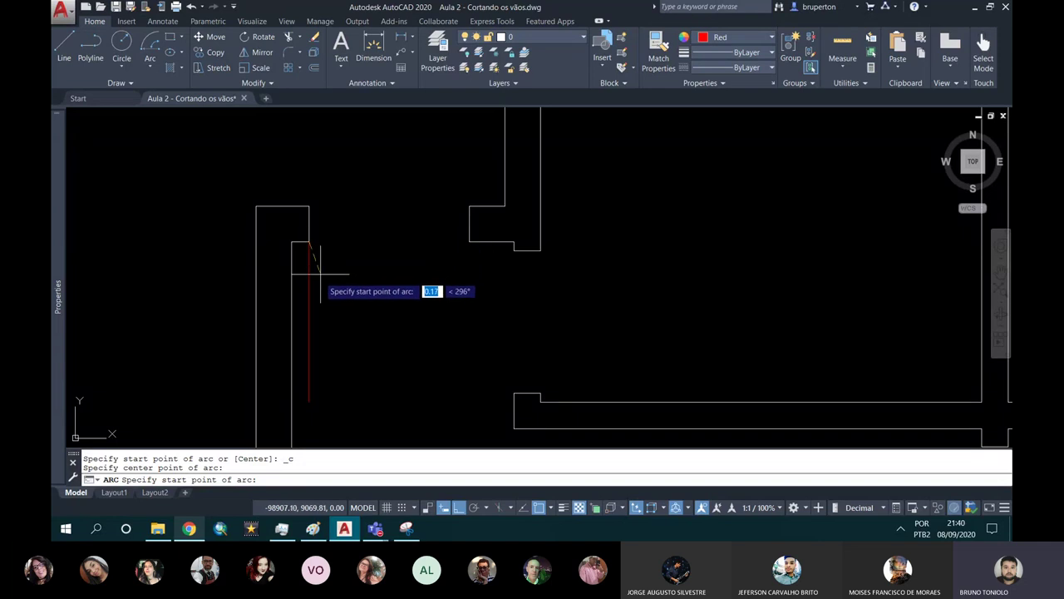
click(308, 402)
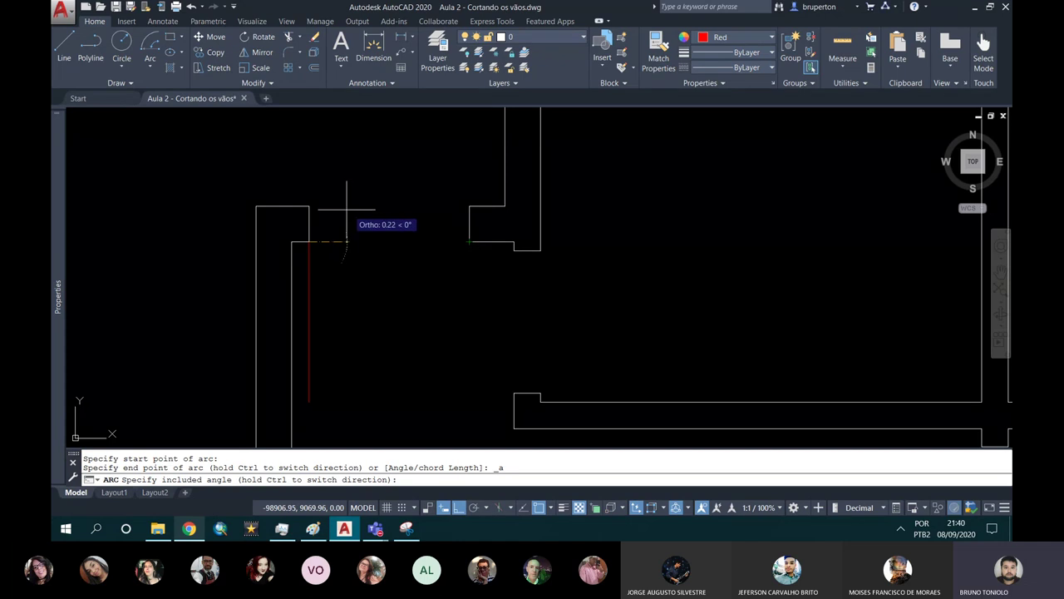
key(Escape)
Draw a start-end-radius arc from the door line's end to the opposite wall corner, radius .9.
click(118, 64)
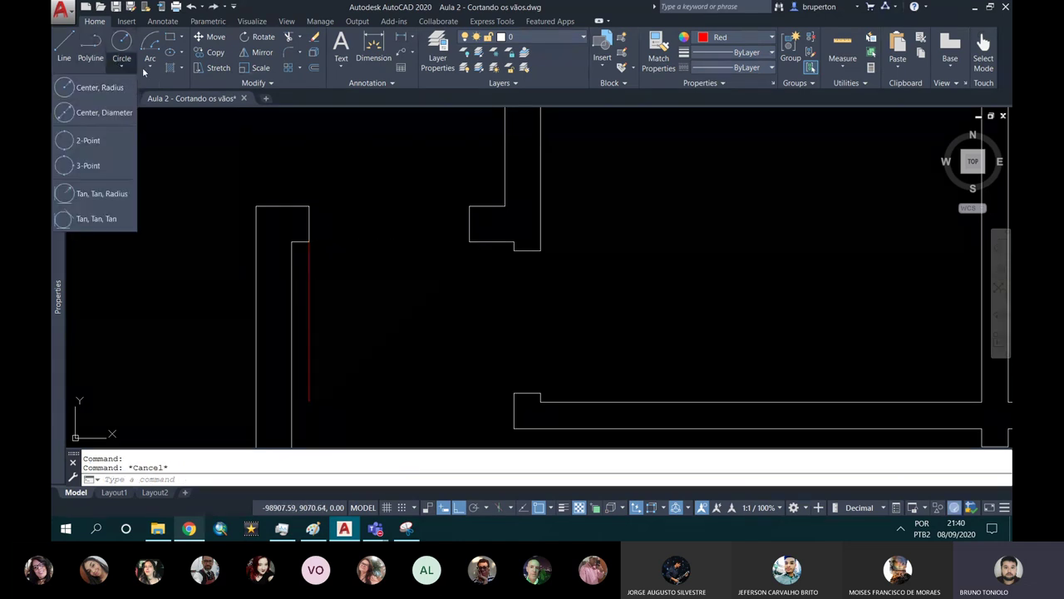
click(152, 61)
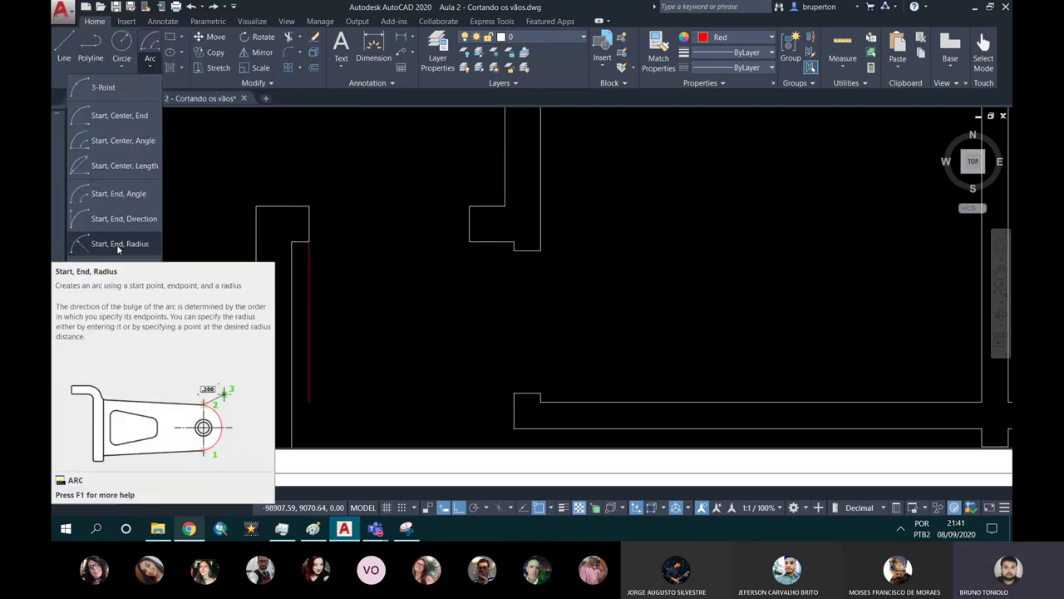
click(119, 243)
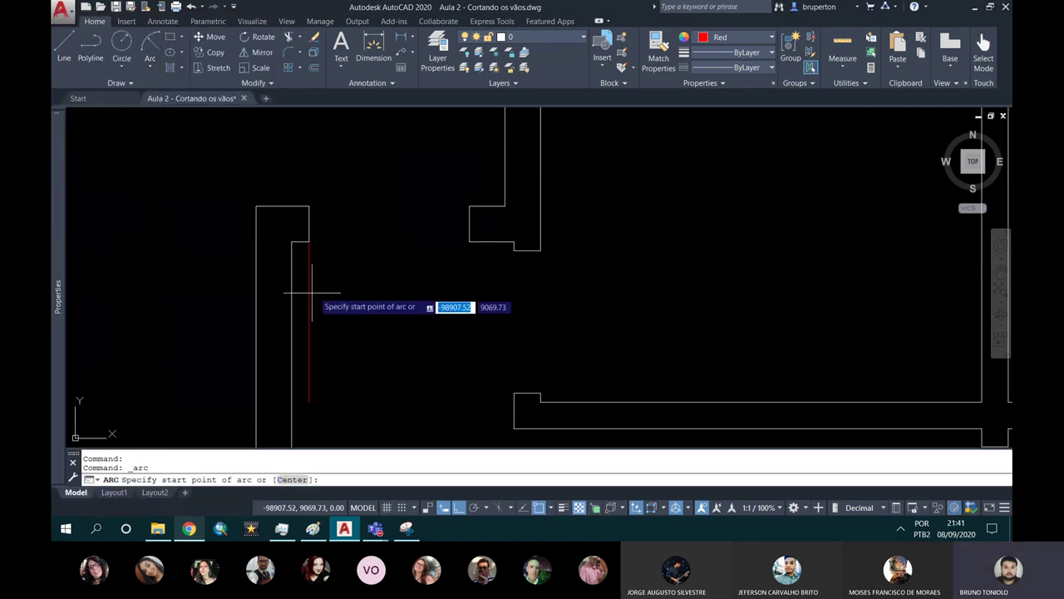
click(309, 241)
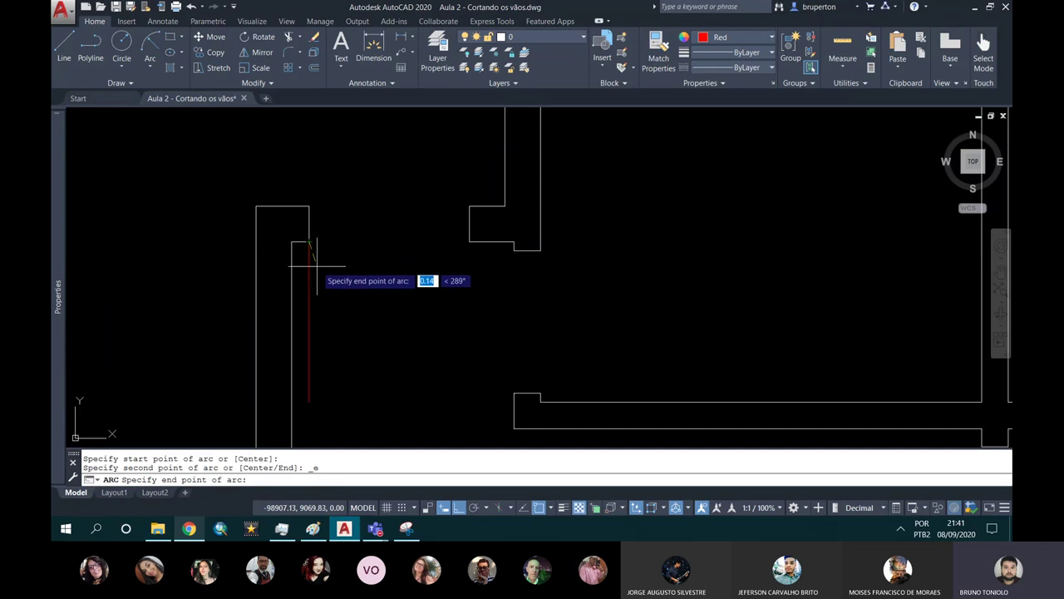
click(469, 242)
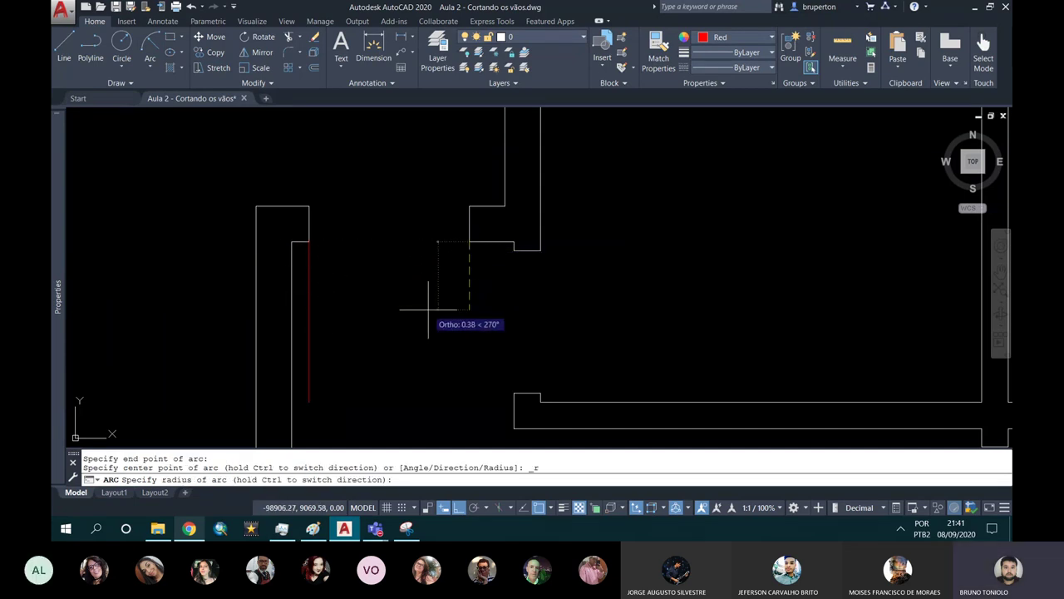
text(.9)
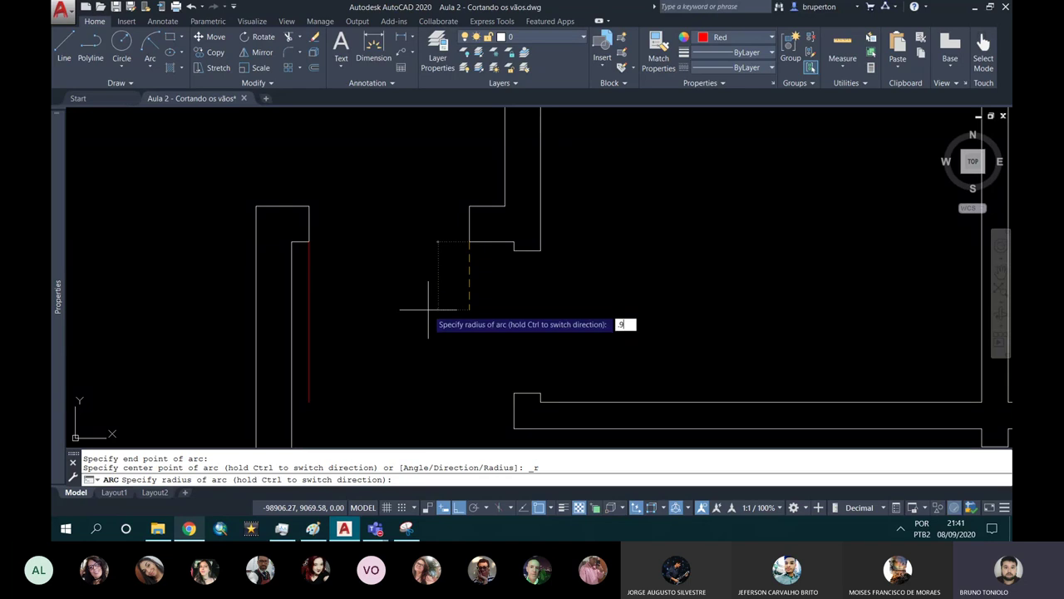
key(Return)
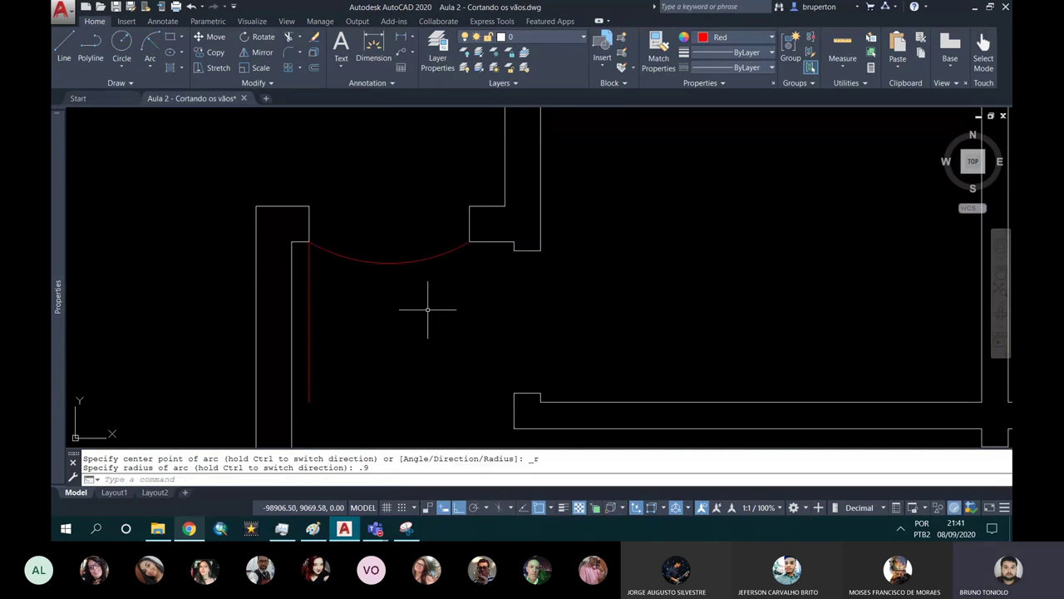
Delete the new red arc and the vertical red door line.
click(404, 261)
click(389, 261)
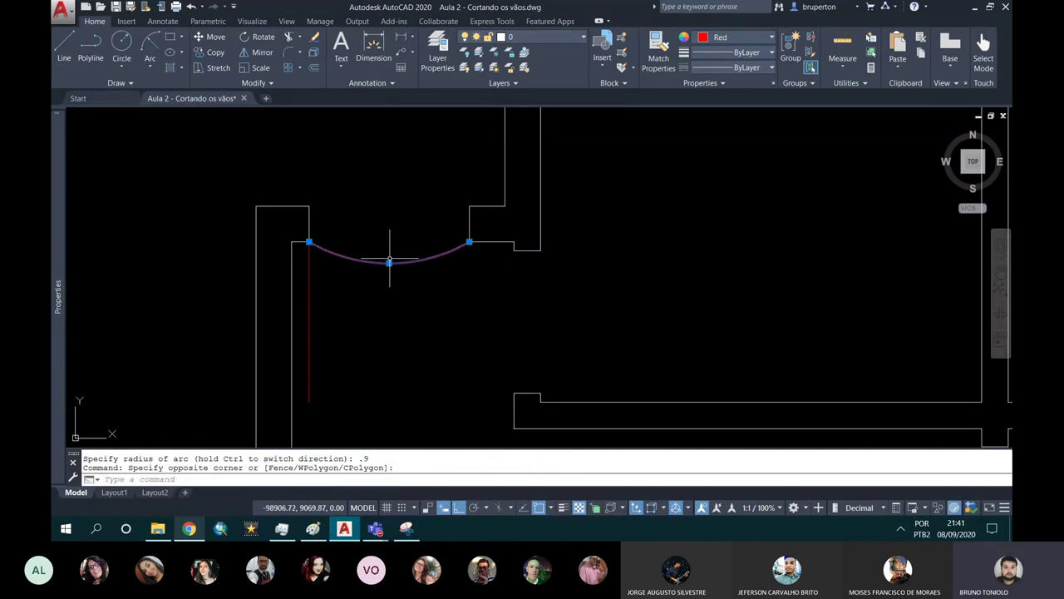
key(Delete)
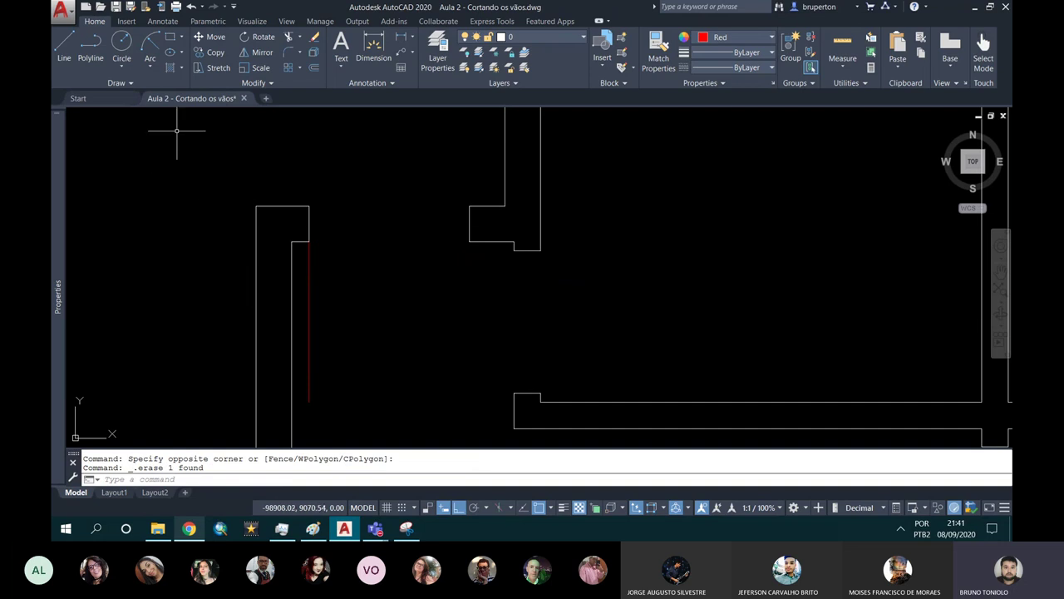
click(327, 285)
click(431, 319)
key(Delete)
Draw a red circle centred on the wall corner reaching the opposite wall, plus a leaf line down from its centre.
click(117, 49)
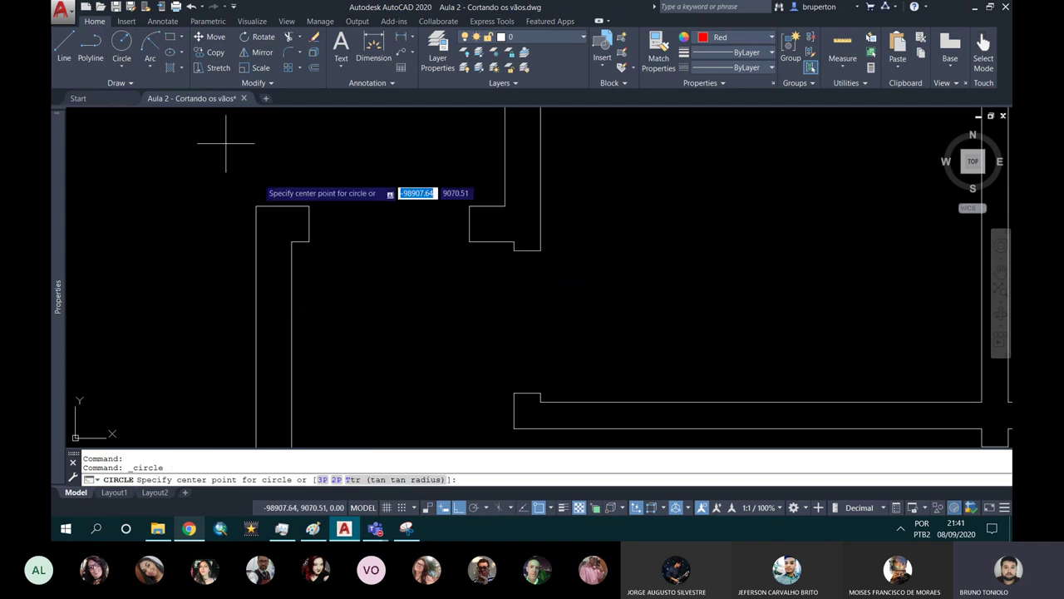
click(309, 242)
click(470, 242)
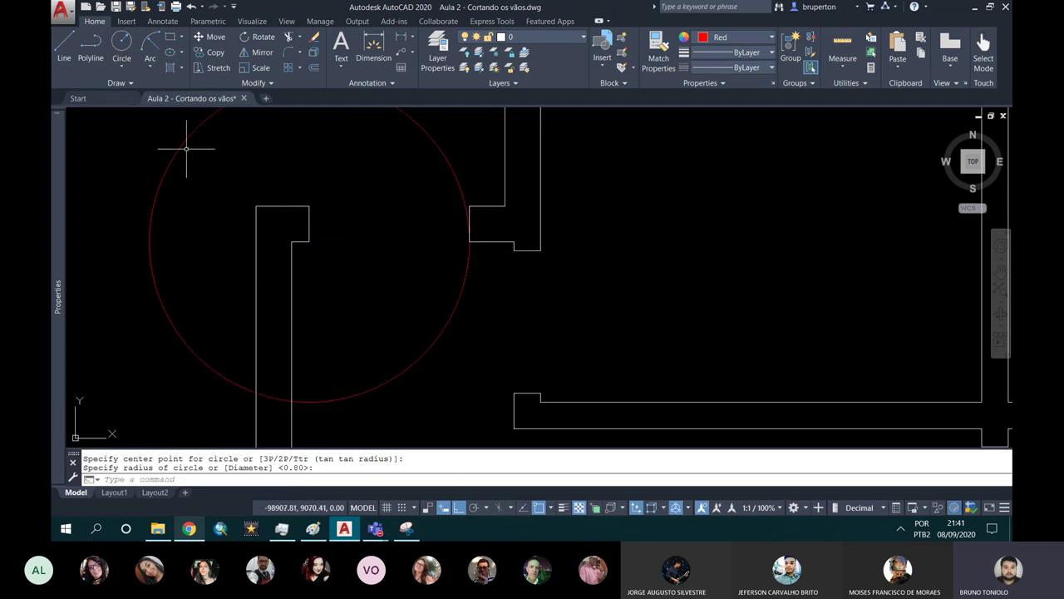
click(64, 46)
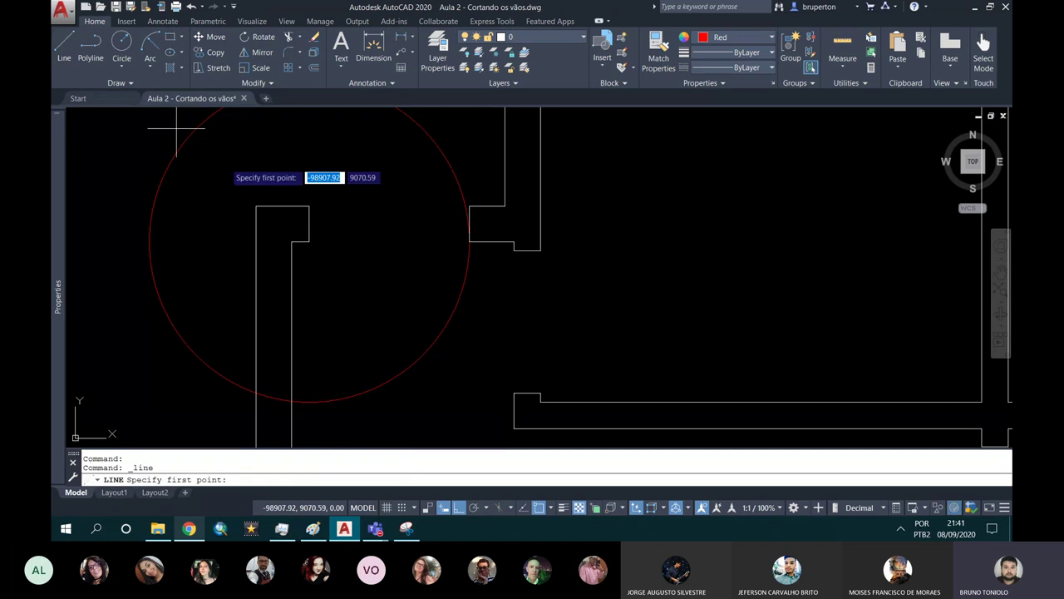
click(308, 242)
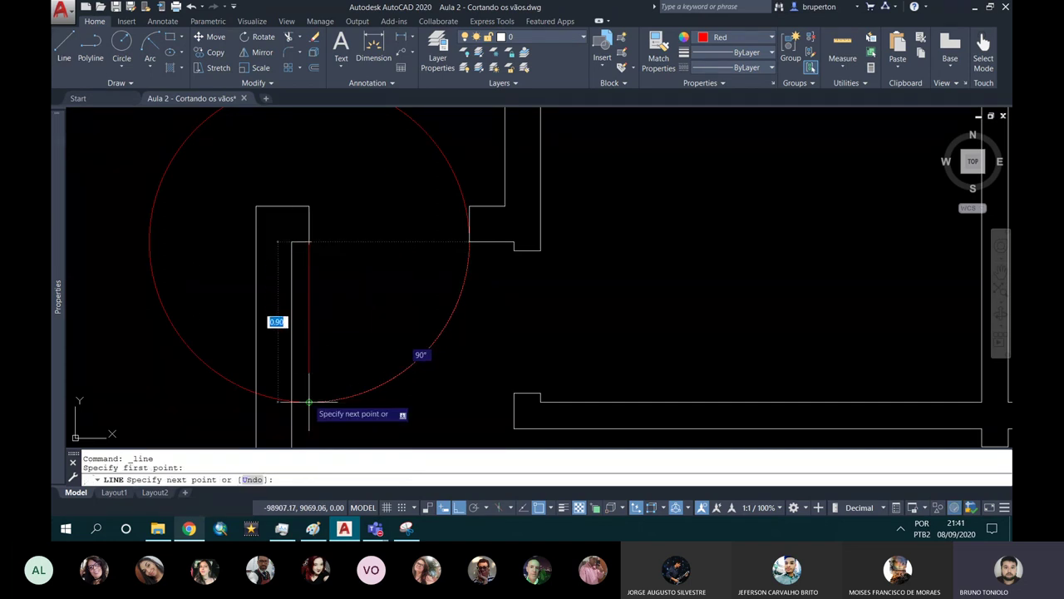
click(309, 402)
key(Return)
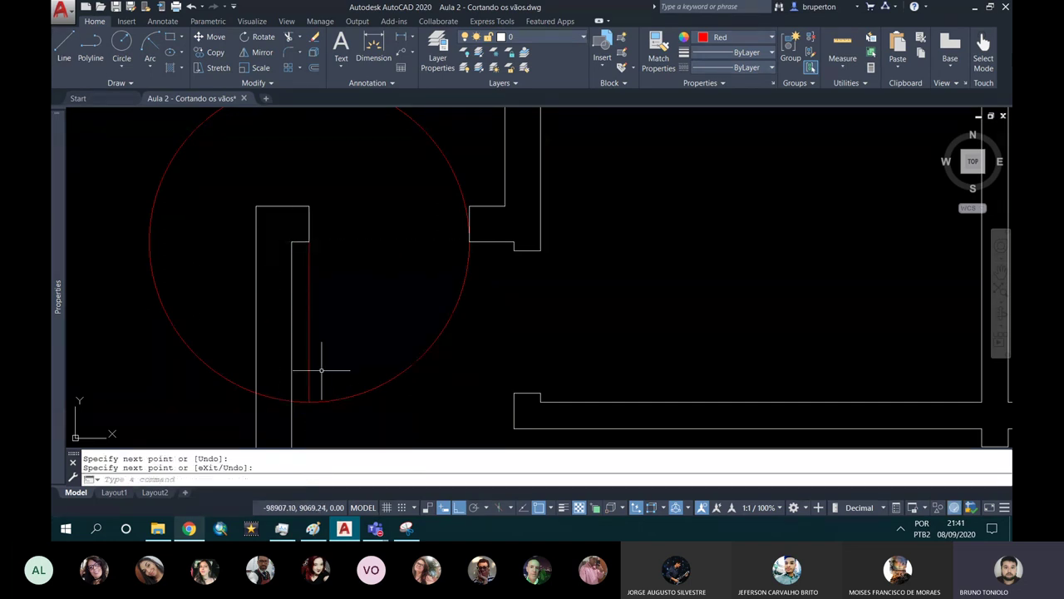
text(tr)
Trim away the excess circle, leaving a quarter-circle door swing.
key(Return)
key(Return)
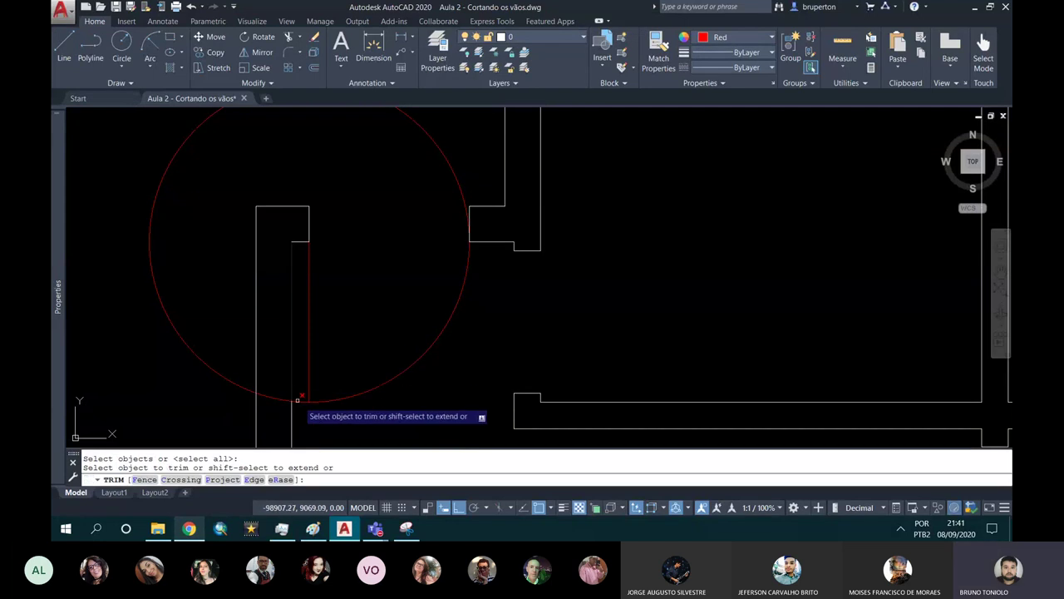
click(271, 395)
click(233, 383)
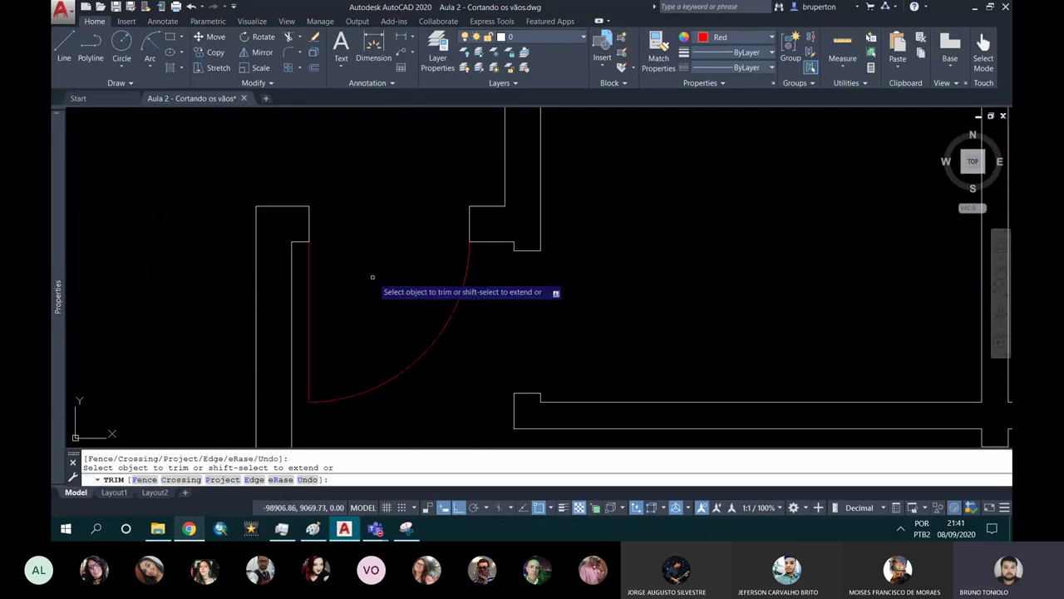
scroll(374, 241, down, 3)
key(Escape)
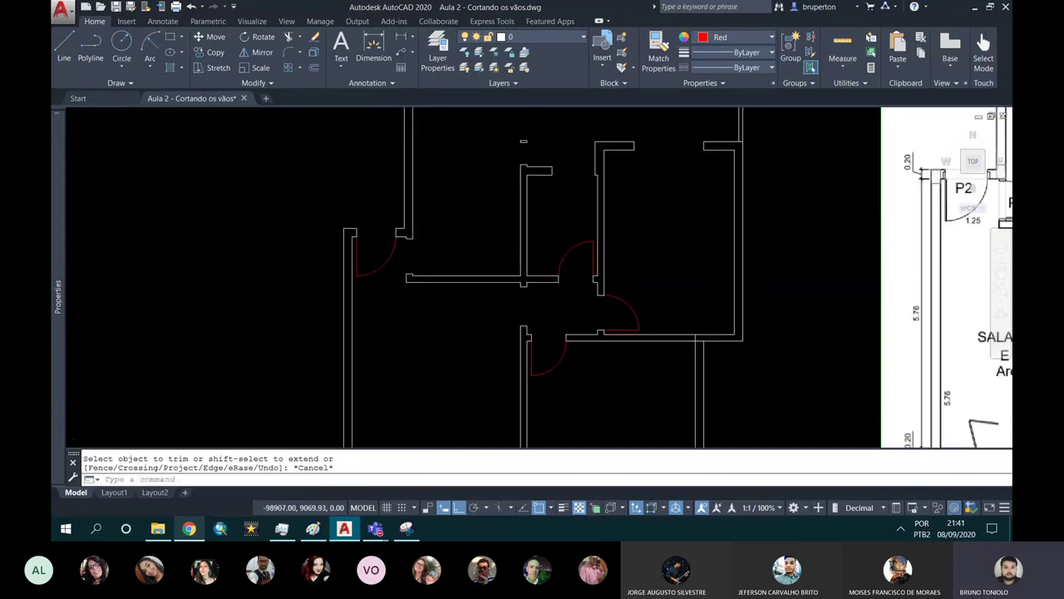
scroll(360, 239, down, 2)
scroll(379, 237, up, 2)
scroll(356, 241, up, 1)
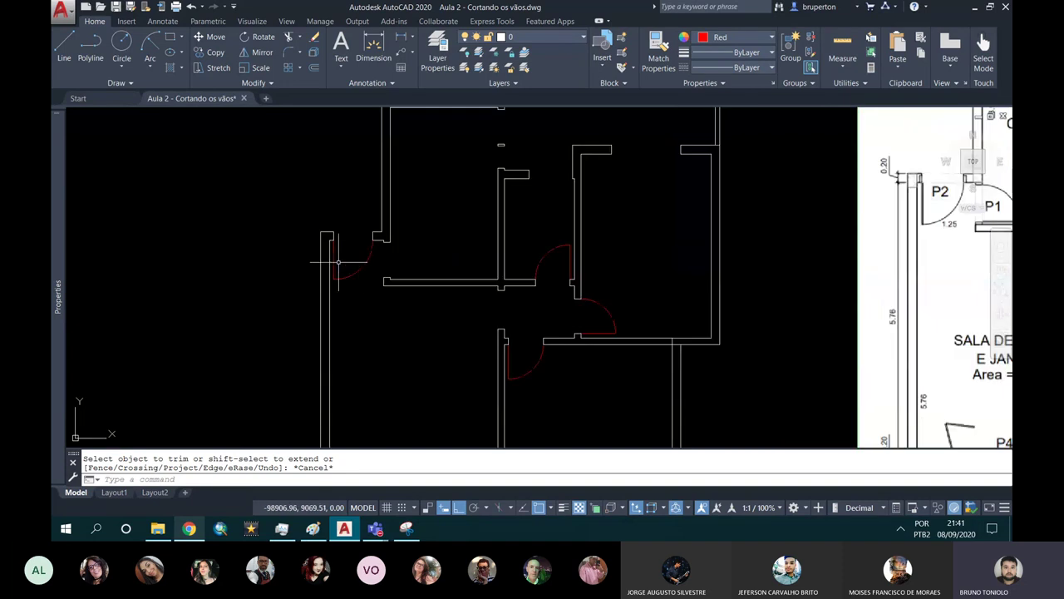
scroll(343, 270, down, 1)
scroll(344, 270, up, 3)
scroll(354, 268, down, 3)
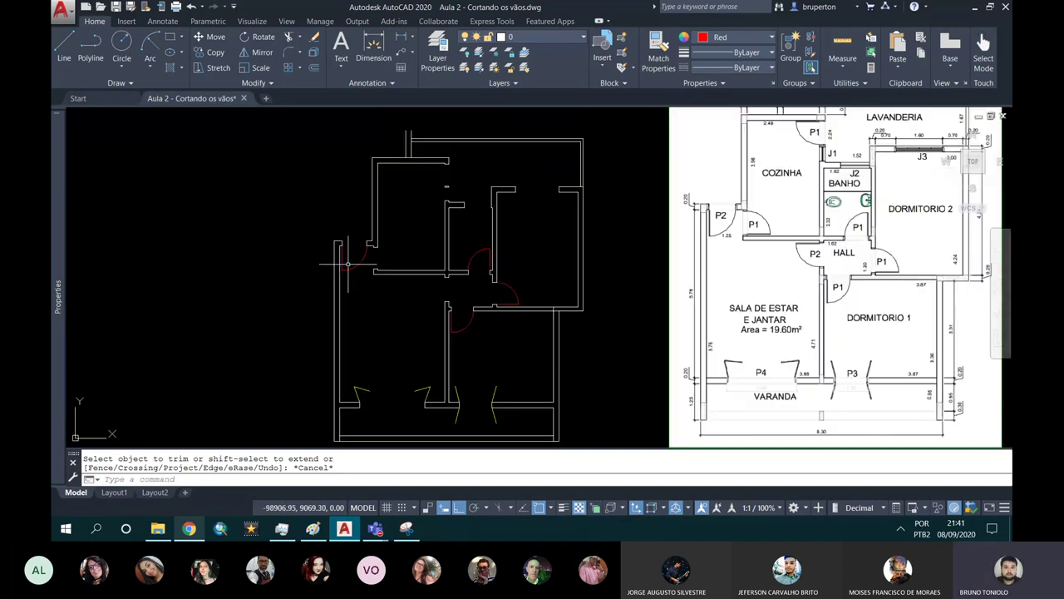
scroll(794, 204, up, 4)
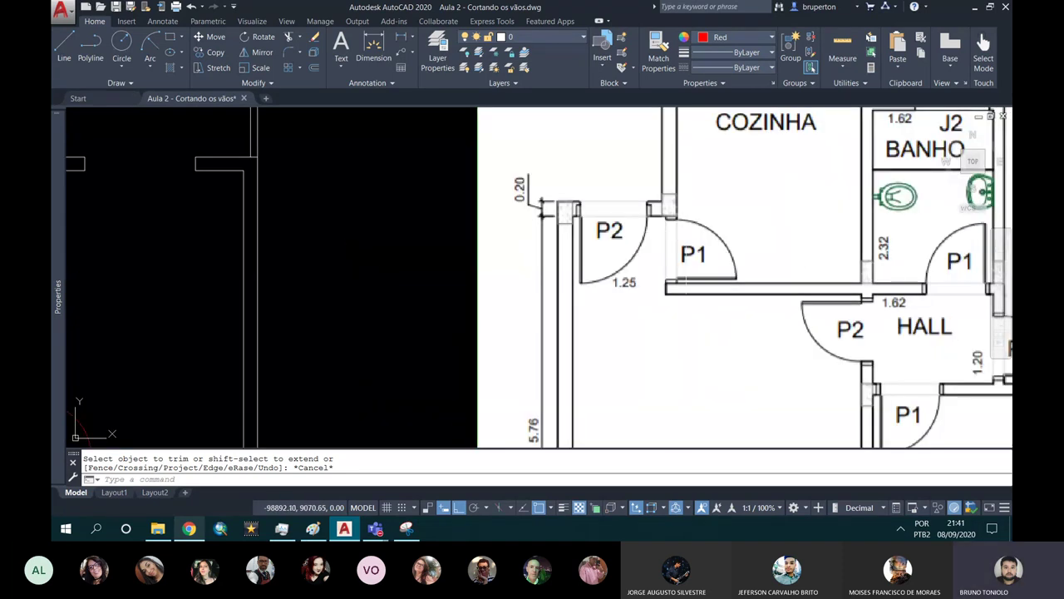
scroll(557, 233, down, 4)
scroll(344, 274, up, 3)
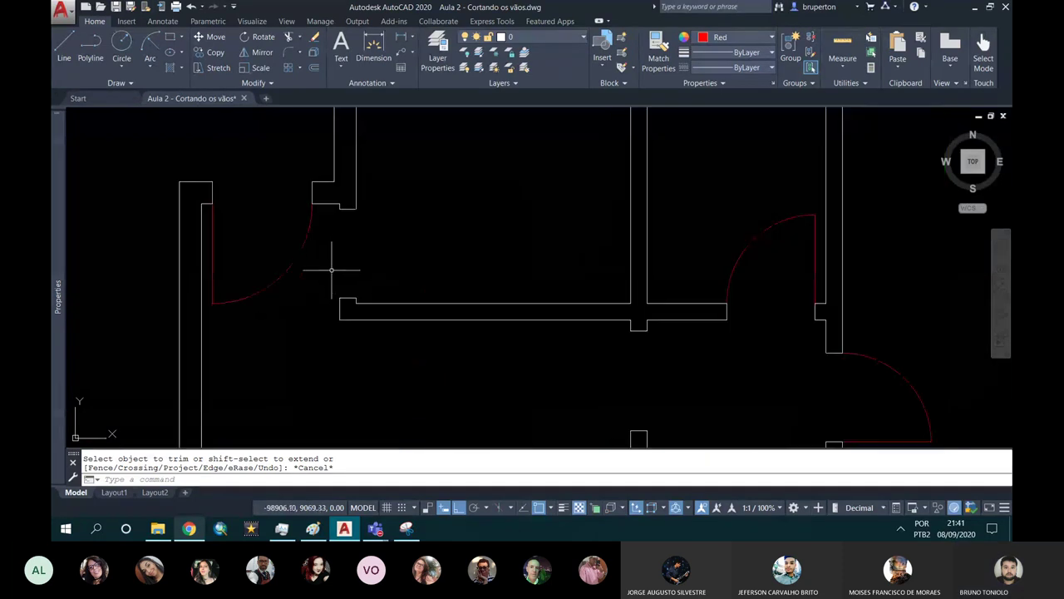
scroll(333, 265, up, 1)
scroll(332, 264, down, 2)
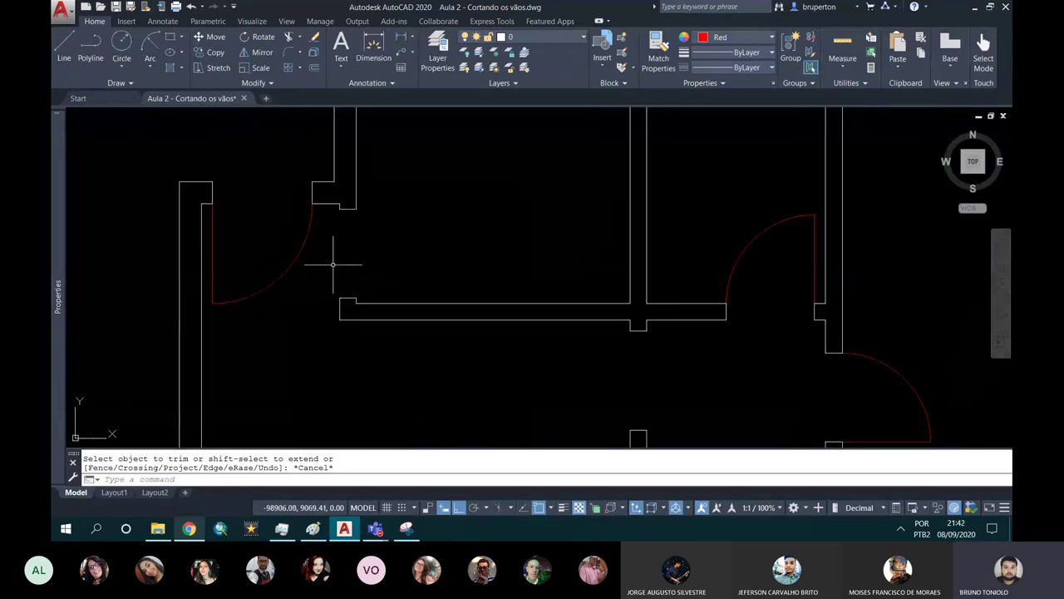
scroll(335, 266, down, 2)
scroll(361, 281, down, 1)
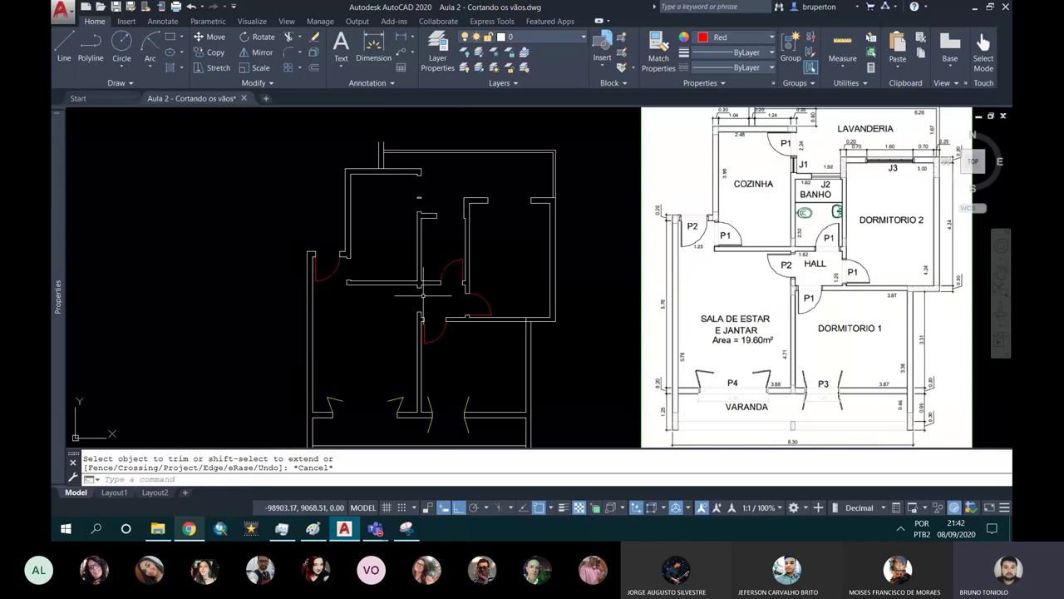
scroll(423, 295, up, 2)
scroll(471, 278, down, 2)
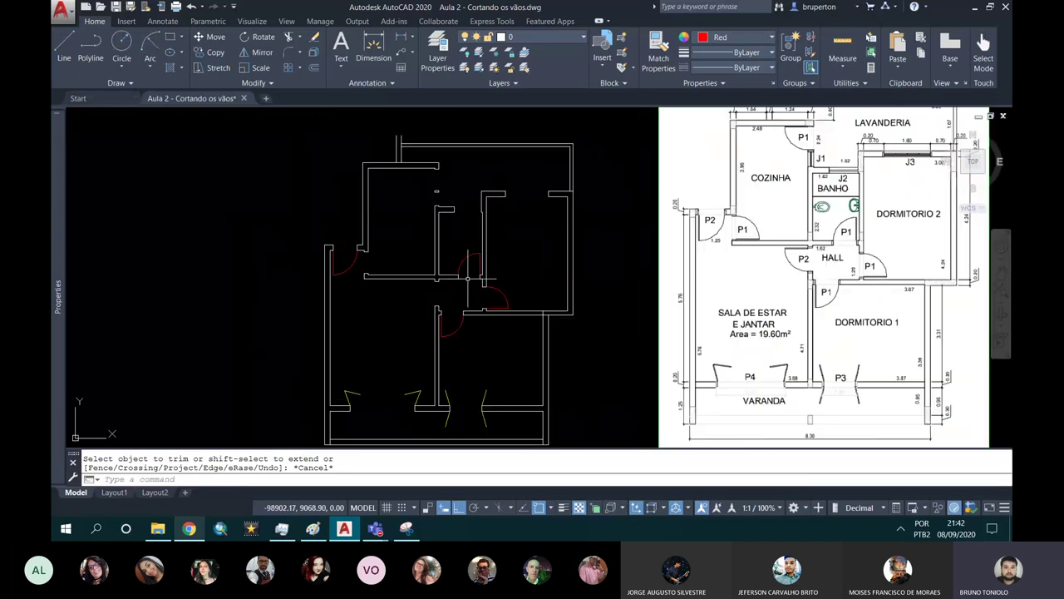
scroll(497, 295, up, 3)
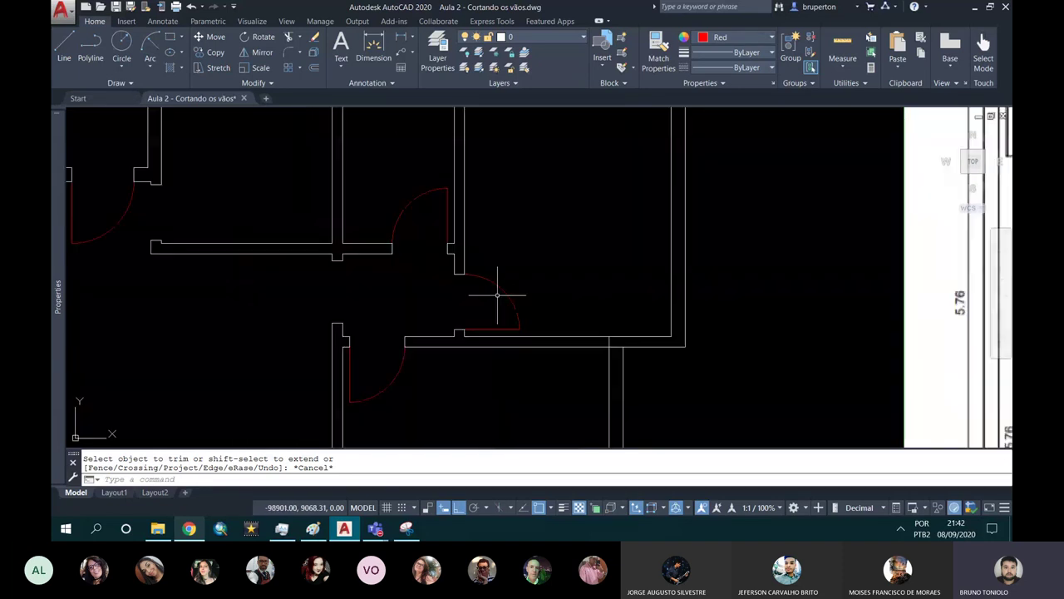
scroll(497, 294, down, 3)
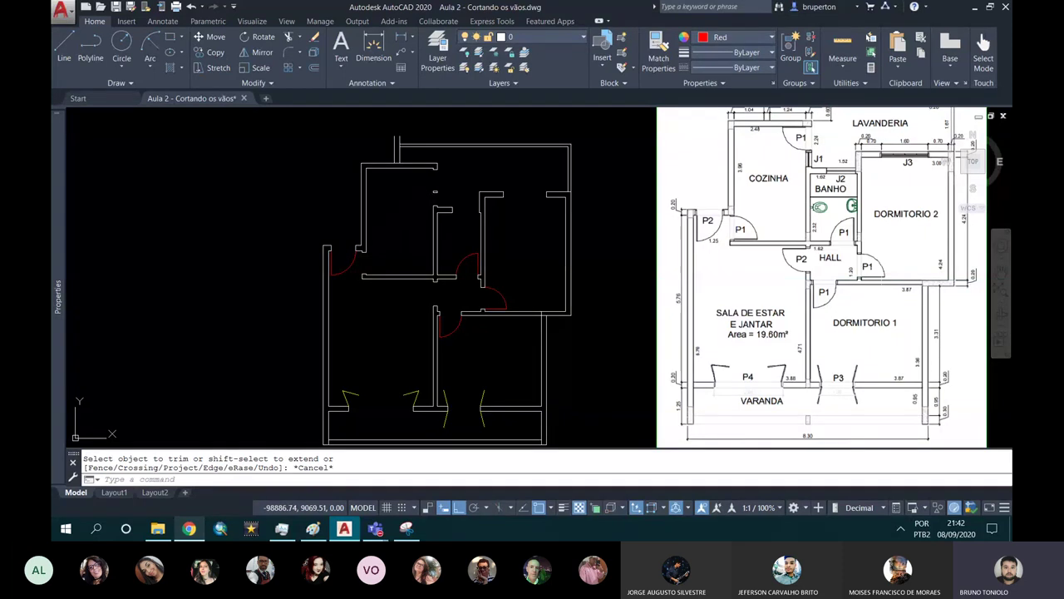
scroll(433, 319, up, 4)
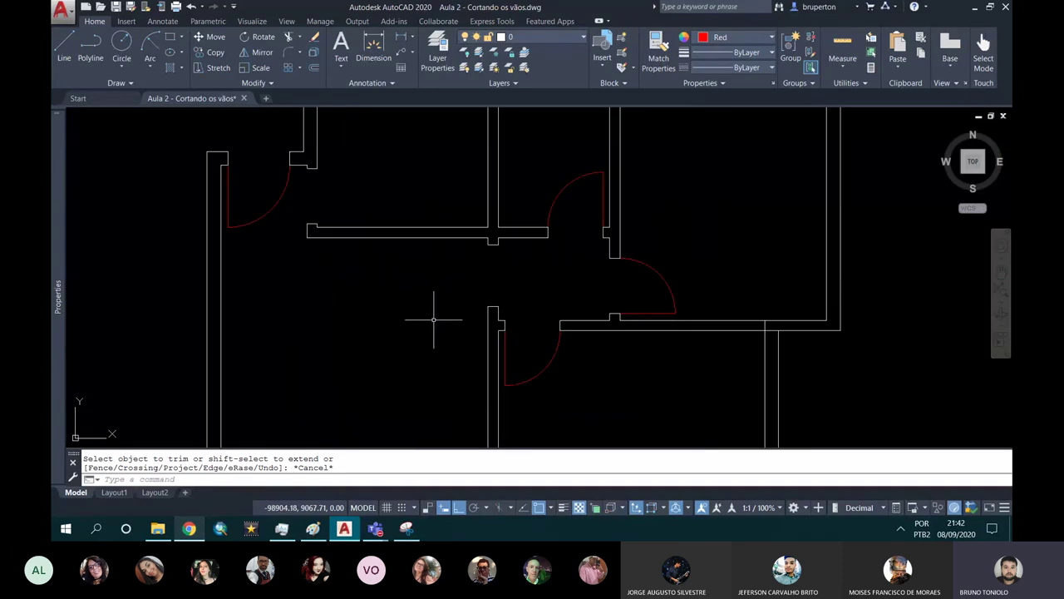
Select the red door arc and its leaf line.
click(677, 275)
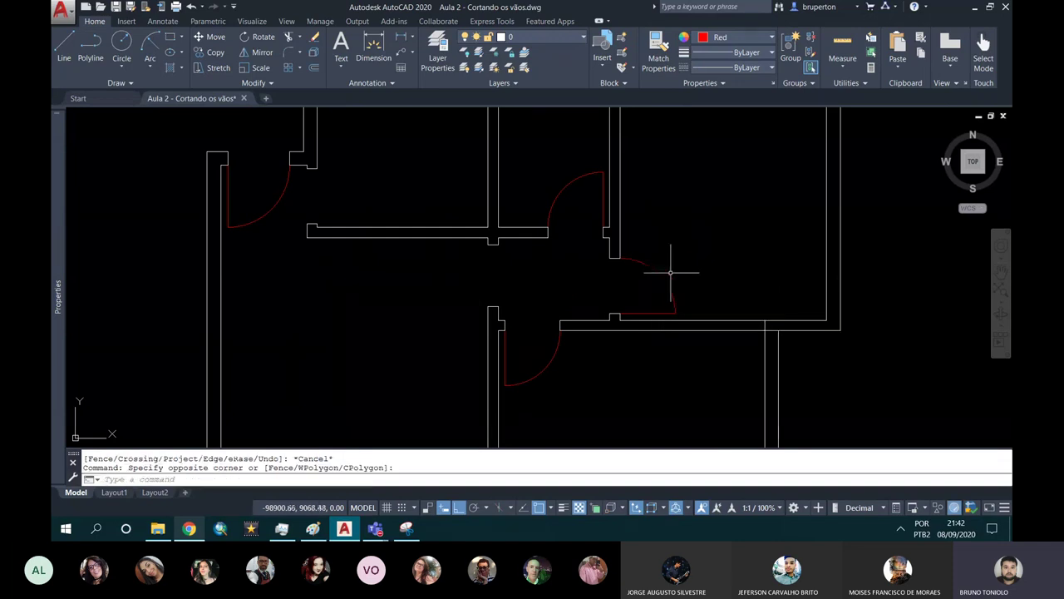
click(653, 316)
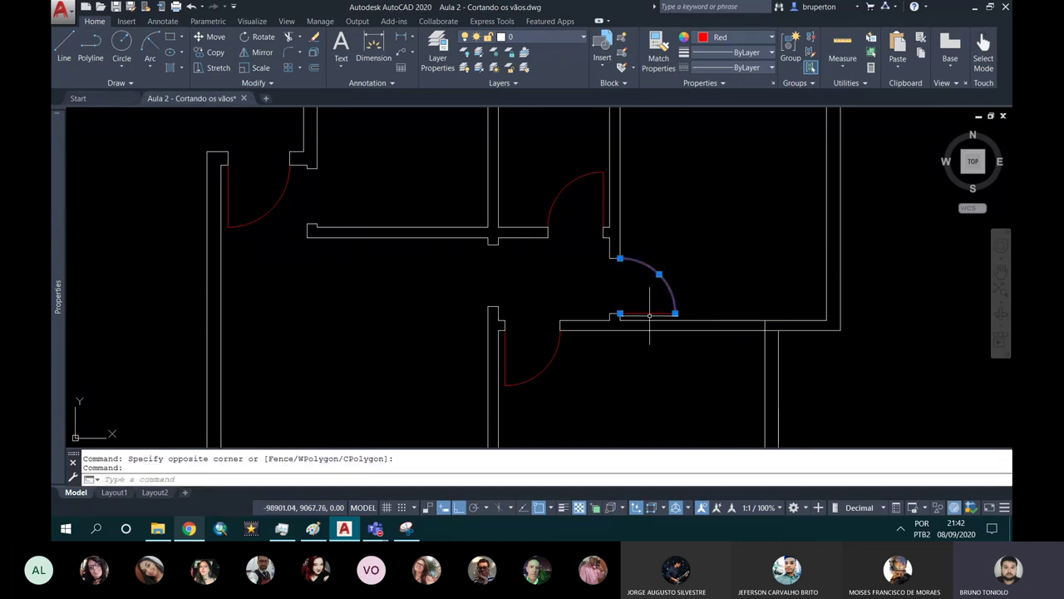
click(648, 313)
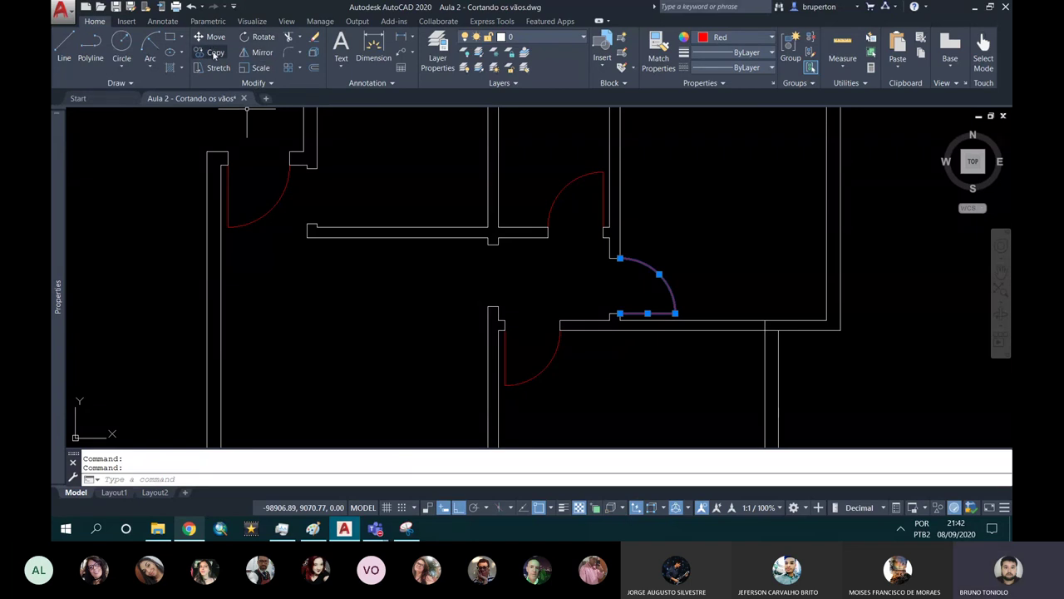
scroll(619, 316, up, 2)
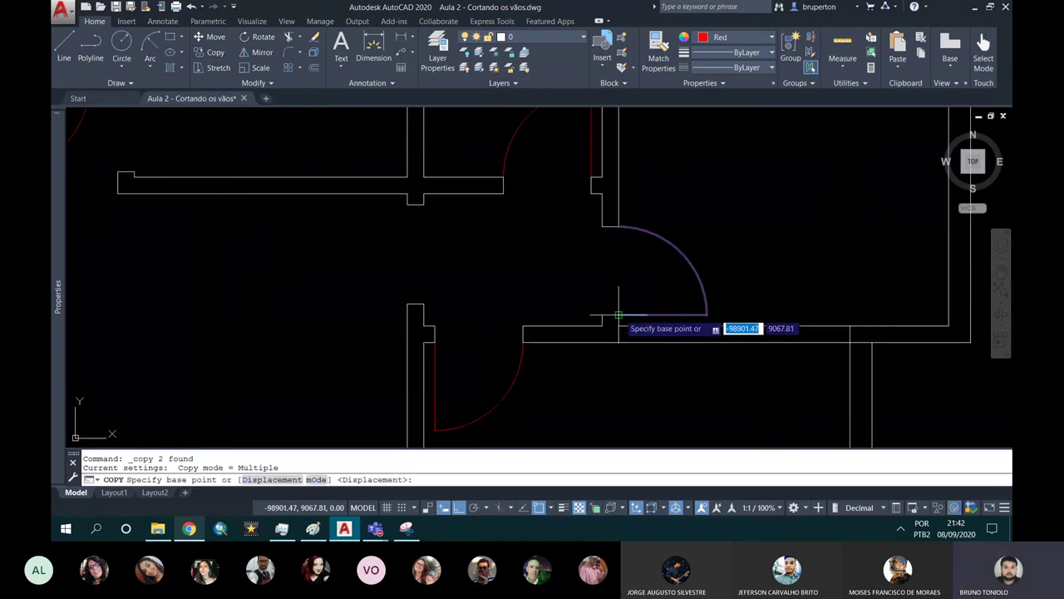
Copy the door from its corner base point to another opening's wall corner, with Ortho off.
click(618, 316)
scroll(630, 290, down, 3)
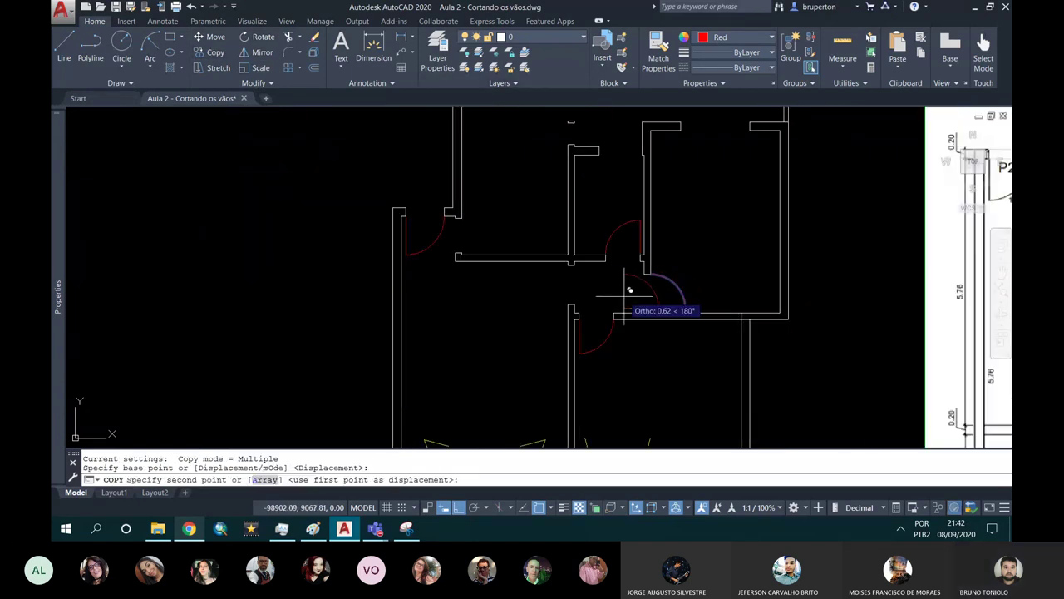
key(F8)
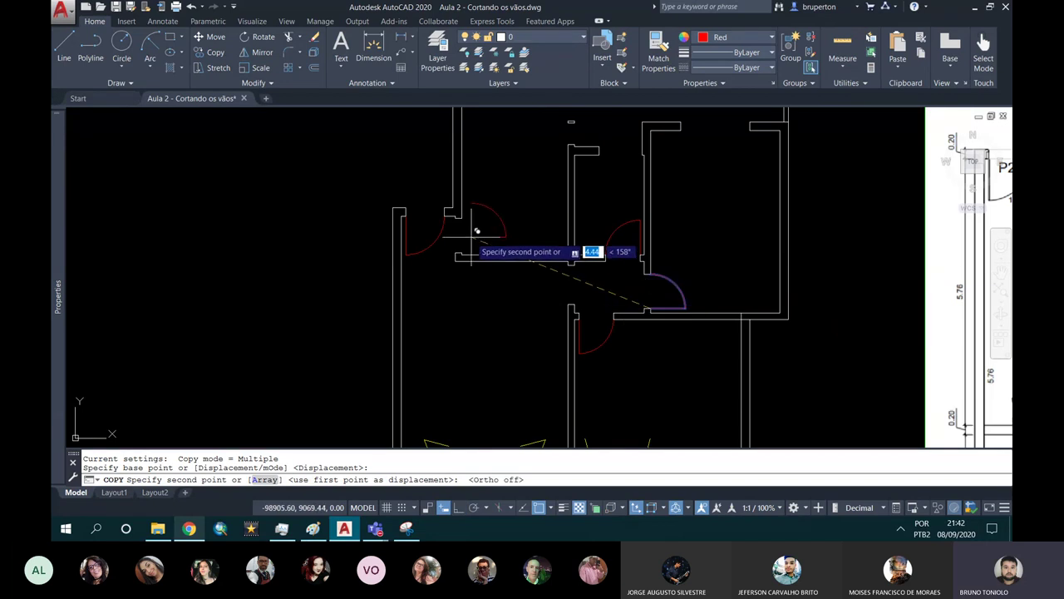
scroll(464, 232, up, 5)
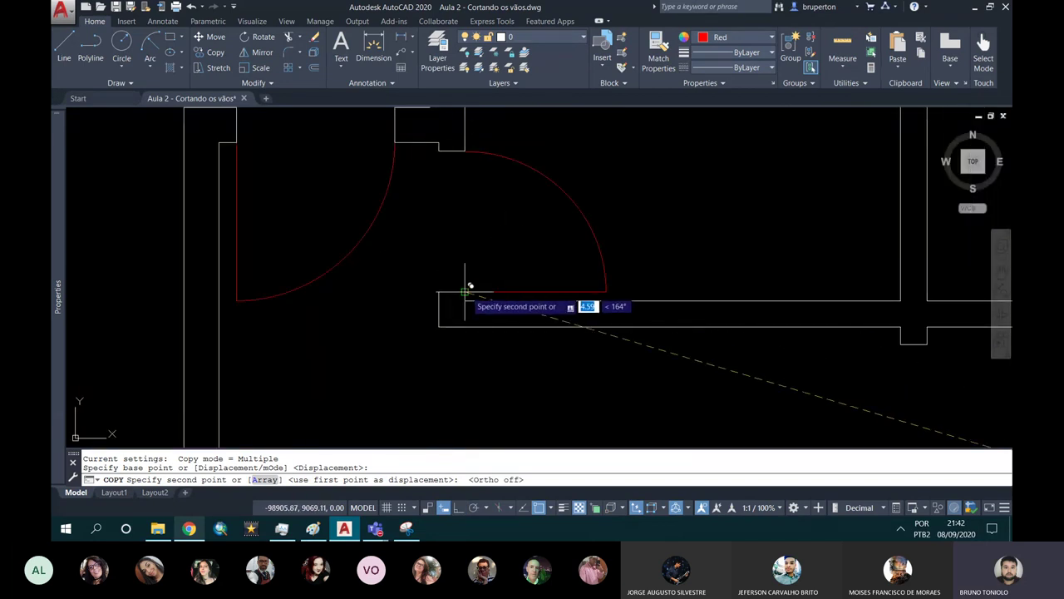
click(467, 289)
scroll(466, 287, down, 3)
scroll(491, 279, down, 3)
key(Escape)
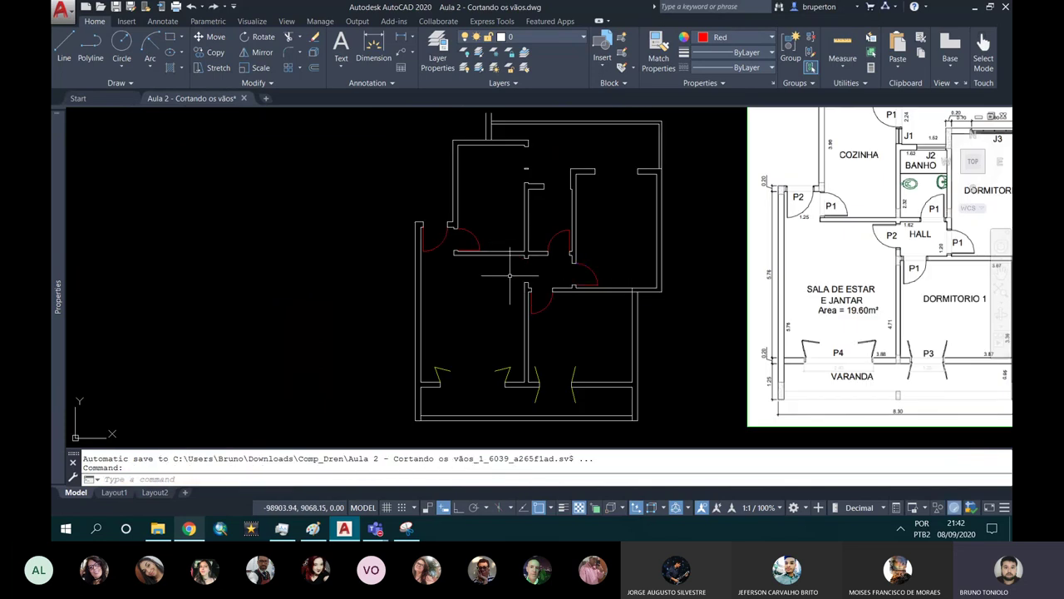
scroll(508, 277, down, 2)
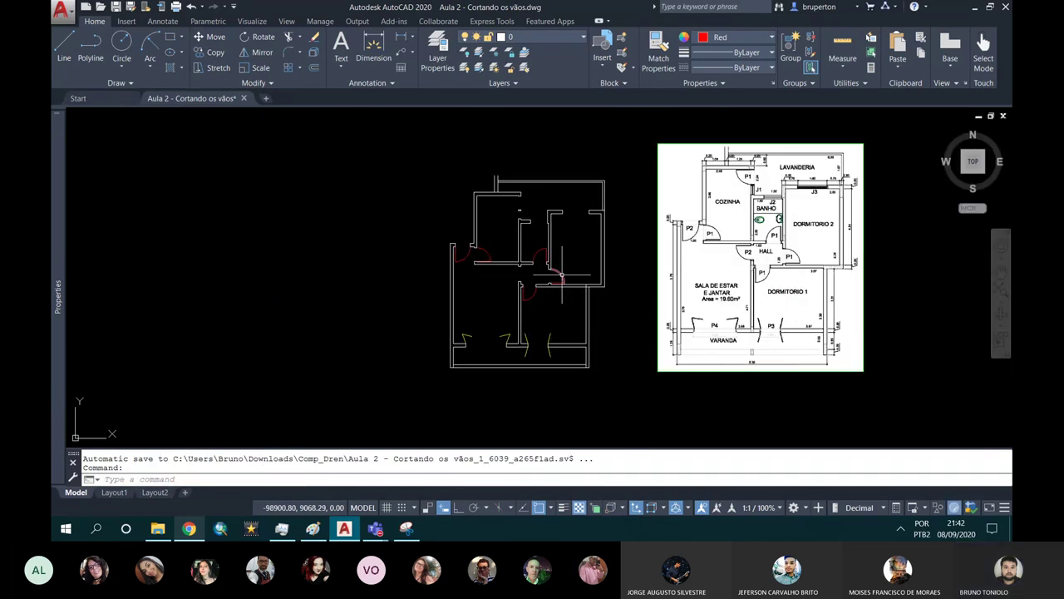
scroll(561, 274, up, 2)
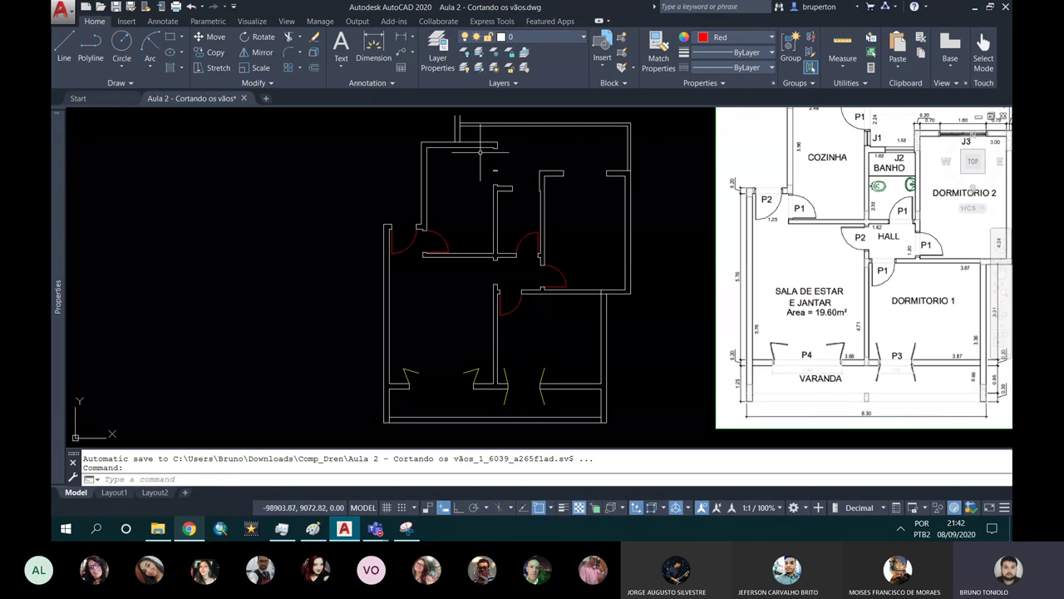
middle_drag(485, 164, 488, 258)
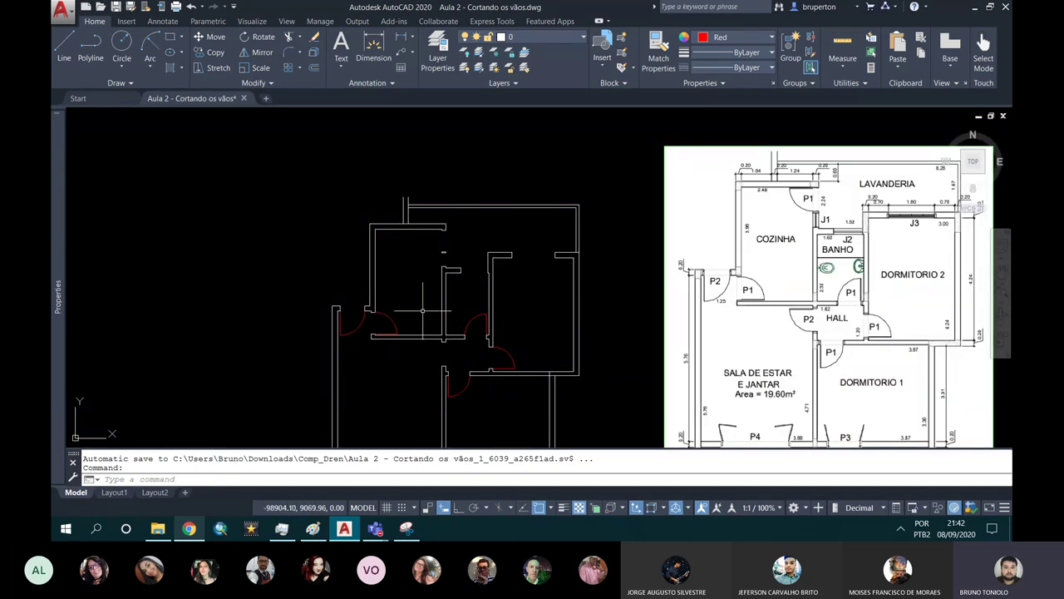
Copy the corridor-wall door arc and leaf from its hinge corner into the top wall opening.
scroll(401, 318, up, 2)
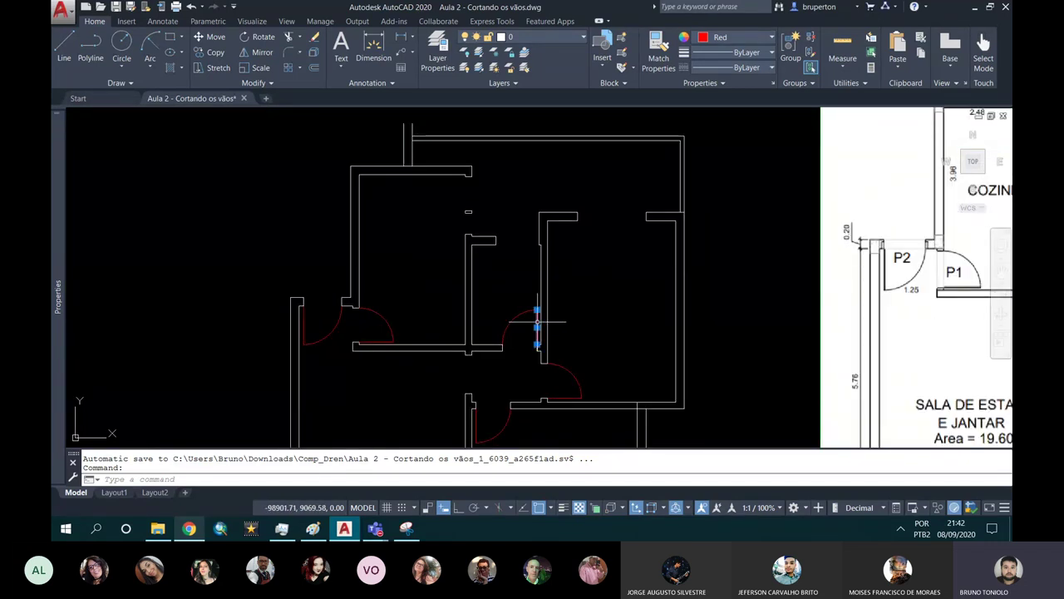
click(487, 284)
click(542, 349)
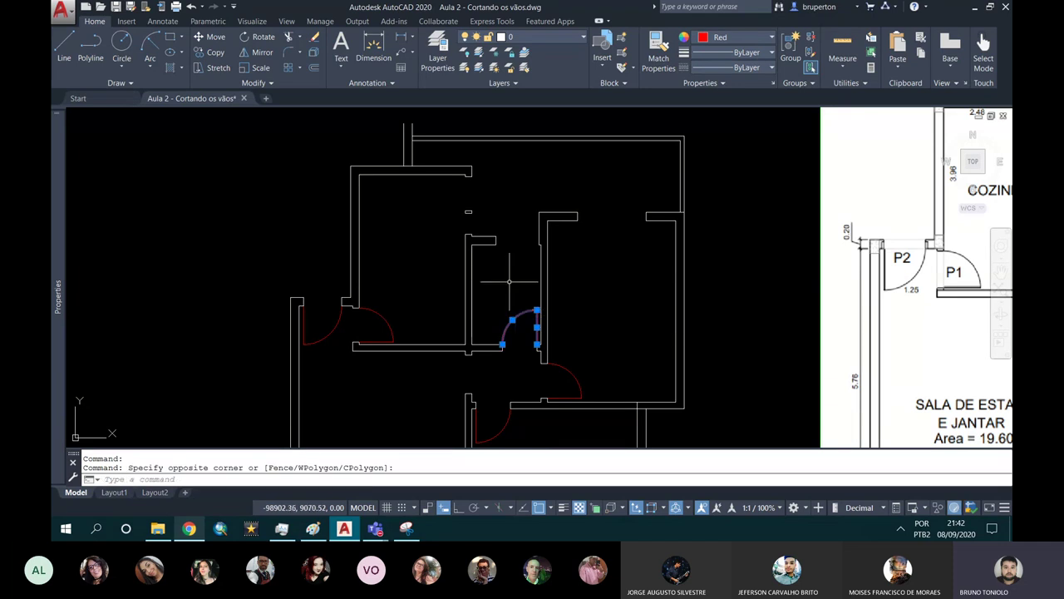
scroll(509, 281, down, 2)
key(Return)
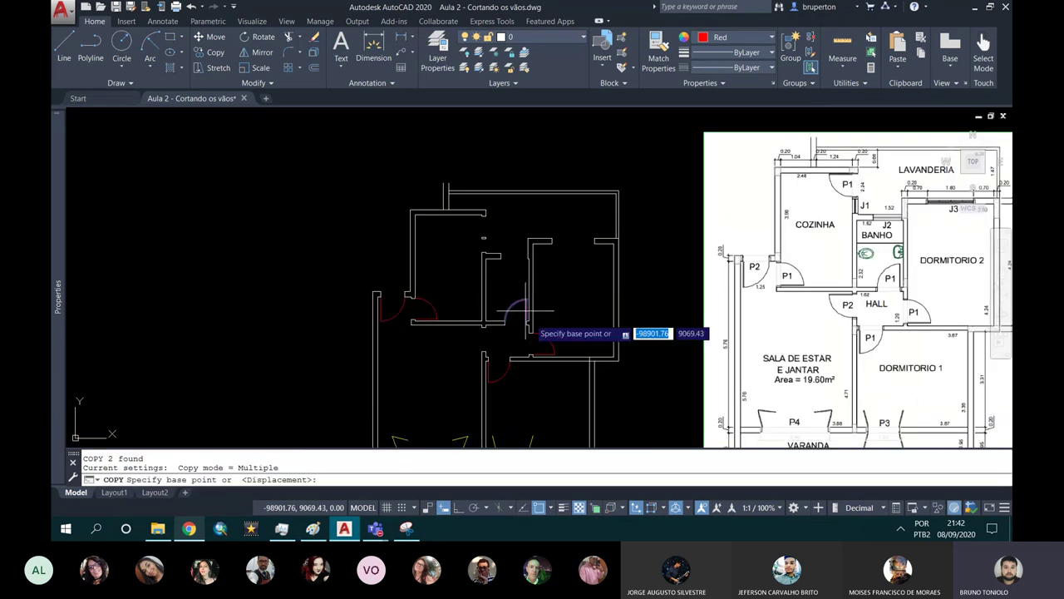
scroll(536, 320, up, 5)
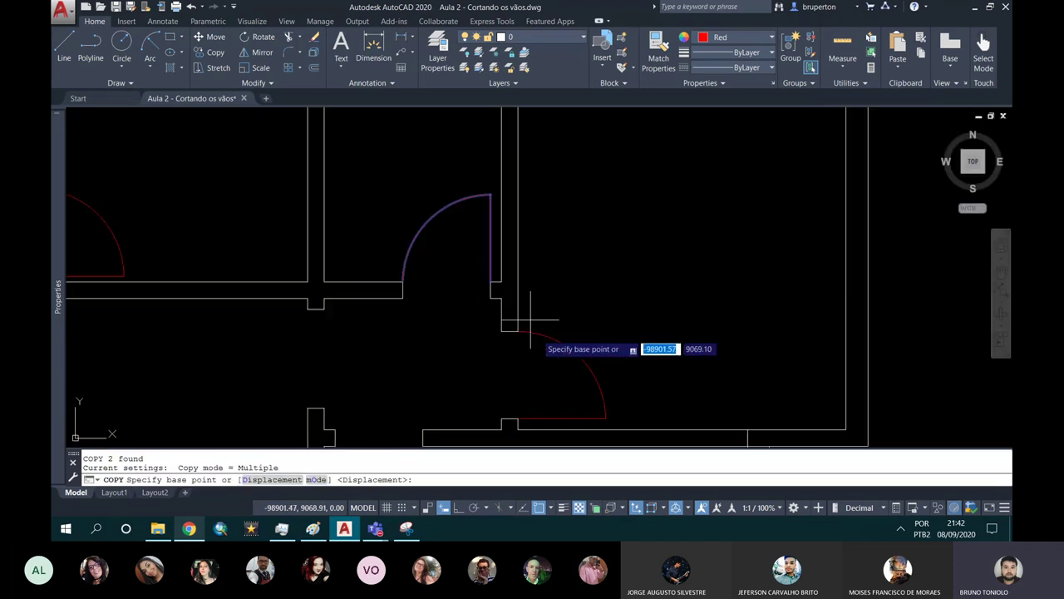
click(496, 285)
scroll(490, 285, down, 5)
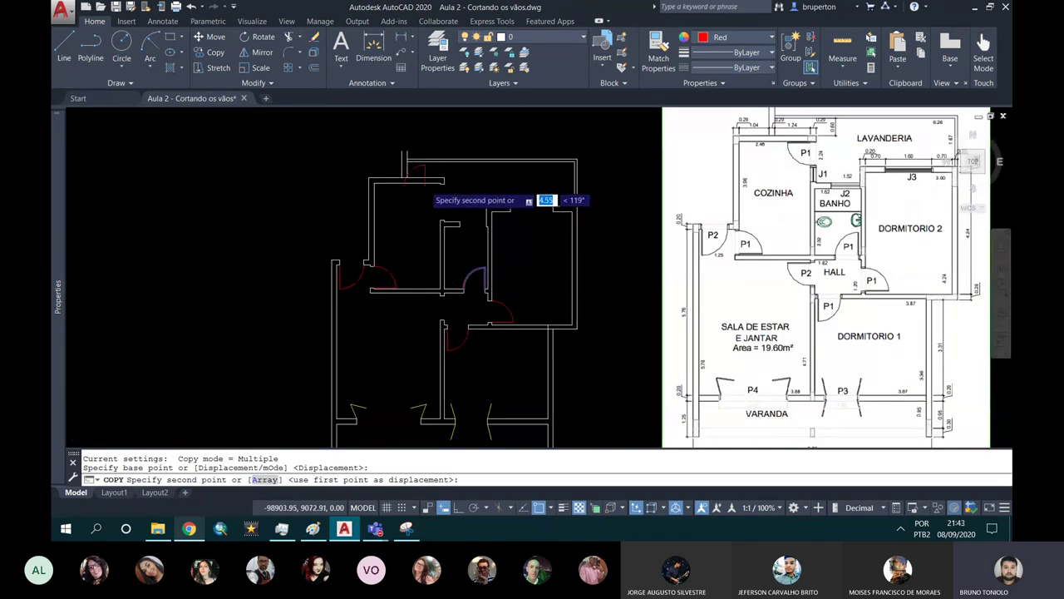
scroll(432, 198, up, 5)
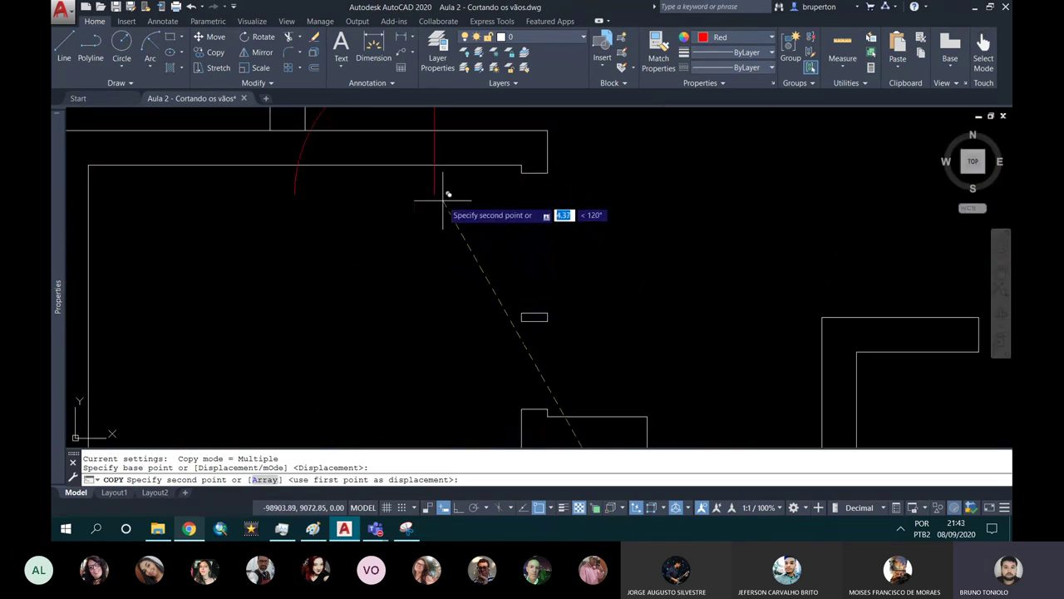
click(521, 168)
scroll(493, 257, down, 4)
key(Escape)
scroll(493, 259, up, 3)
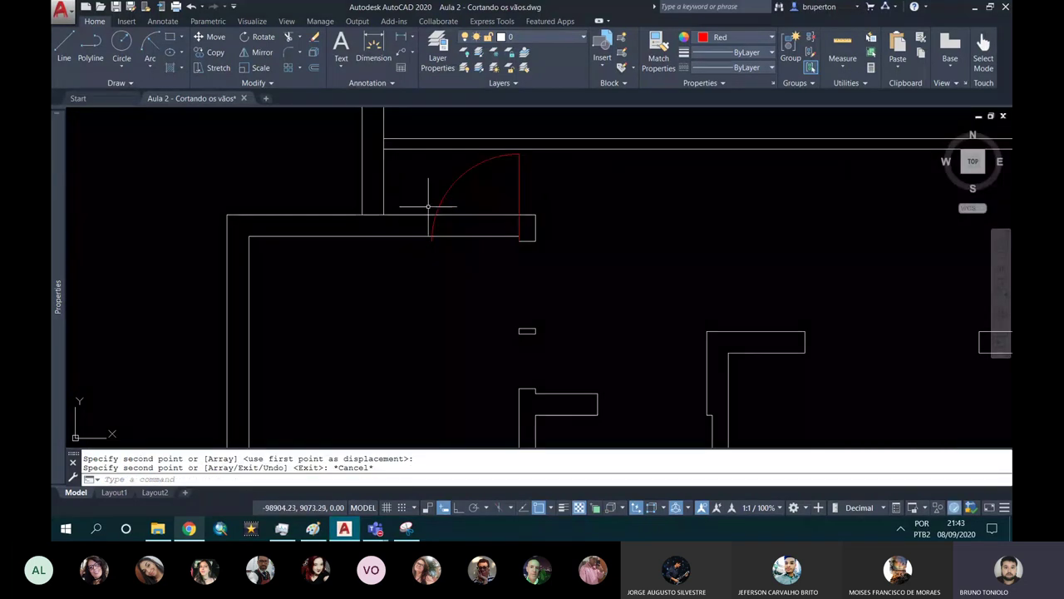
Rotate the copied top door's arc and leaf 90° about its hinge corner using Ortho.
text(RO)
key(Return)
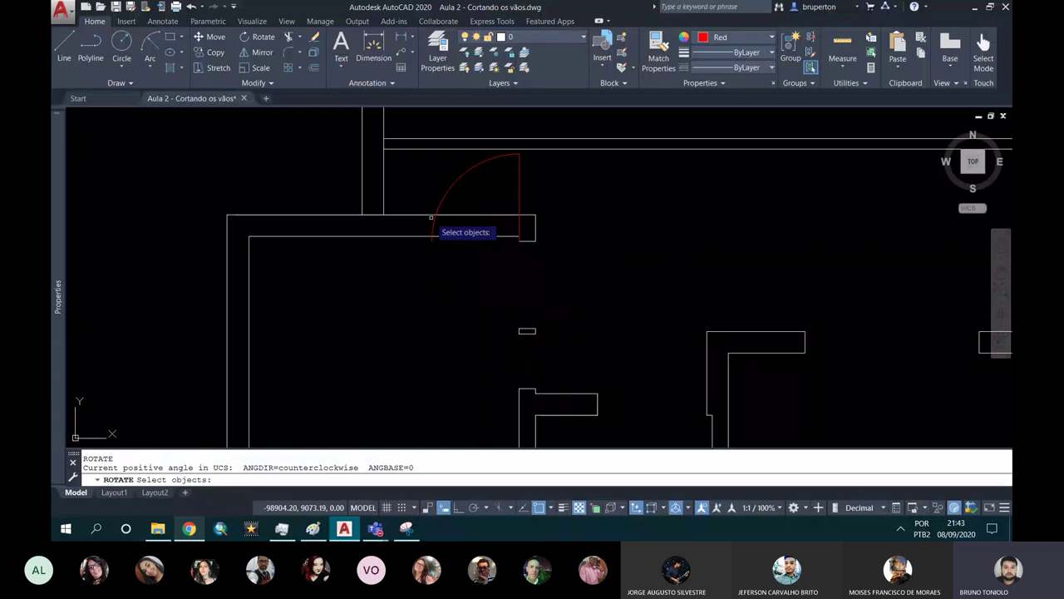
click(475, 177)
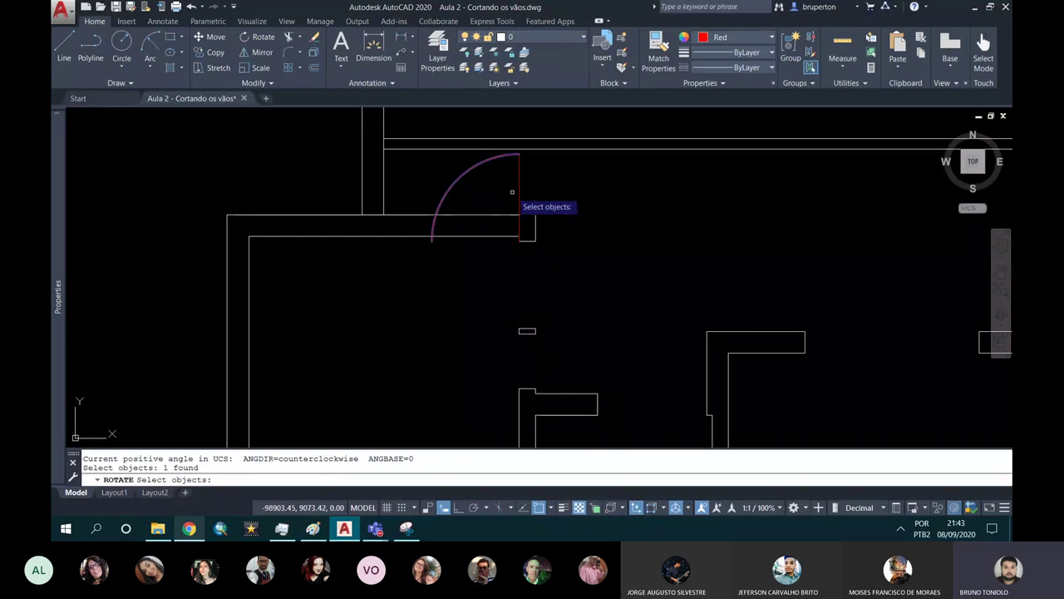
click(517, 192)
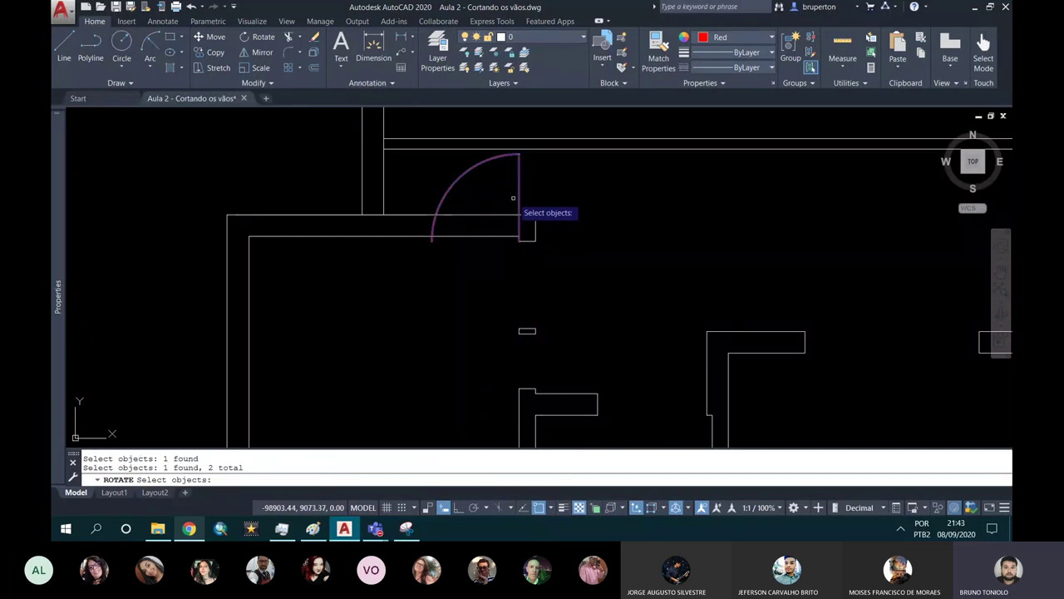
key(Return)
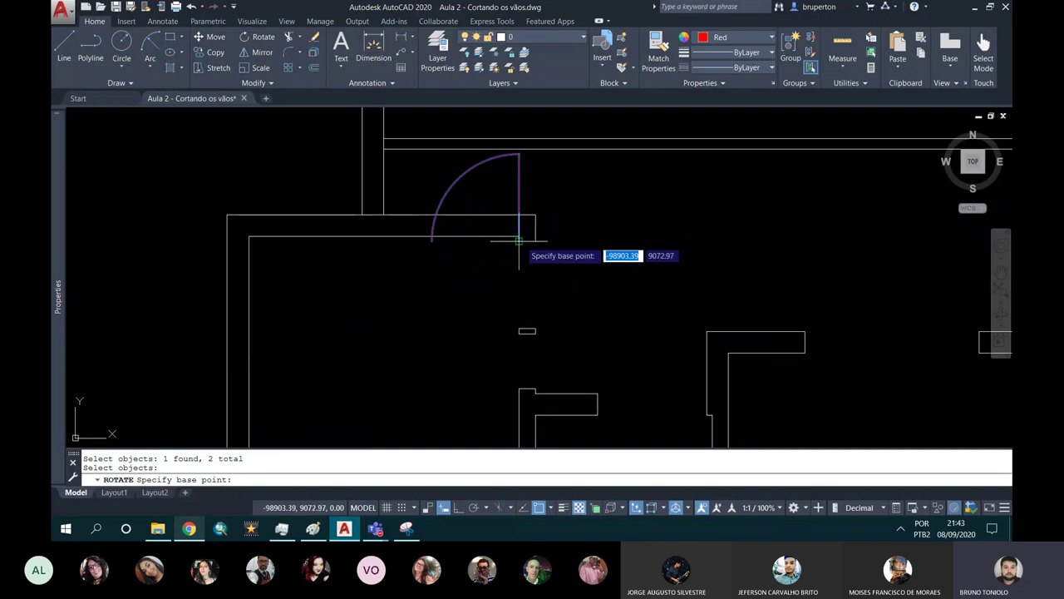
click(518, 241)
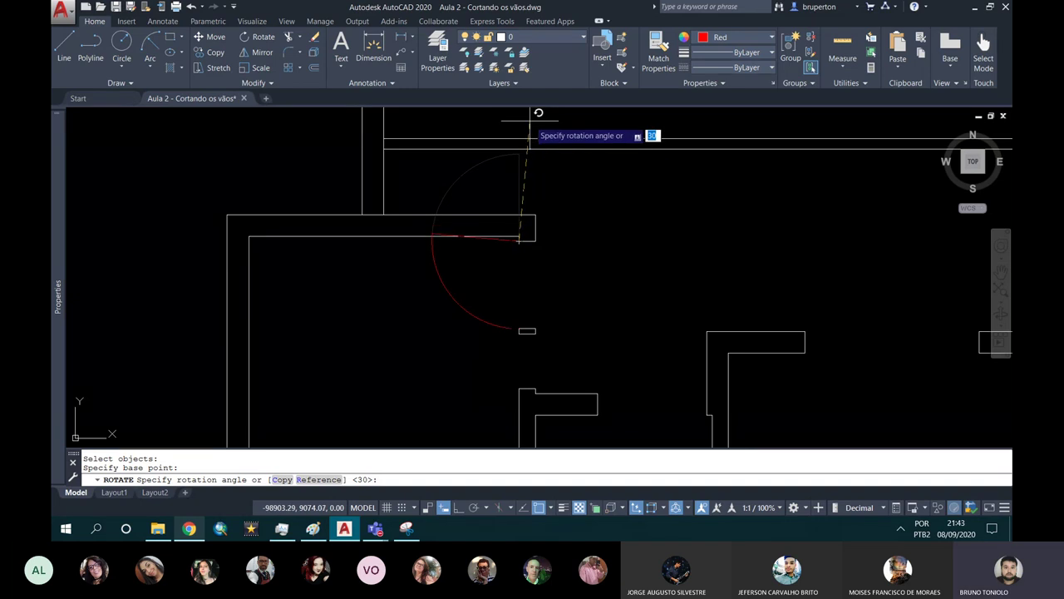
key(F8)
key(F8)
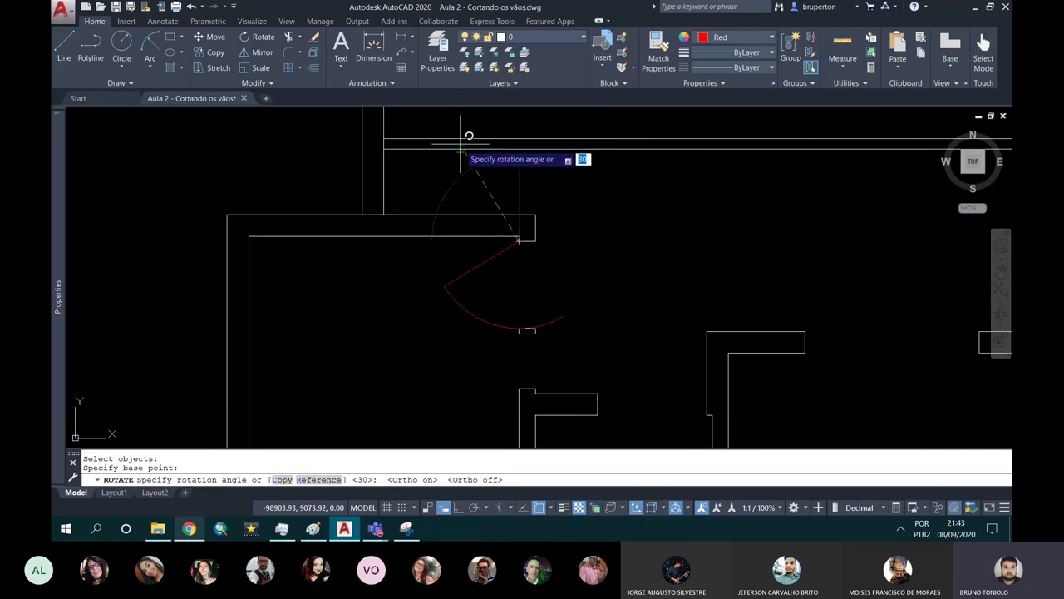
key(F8)
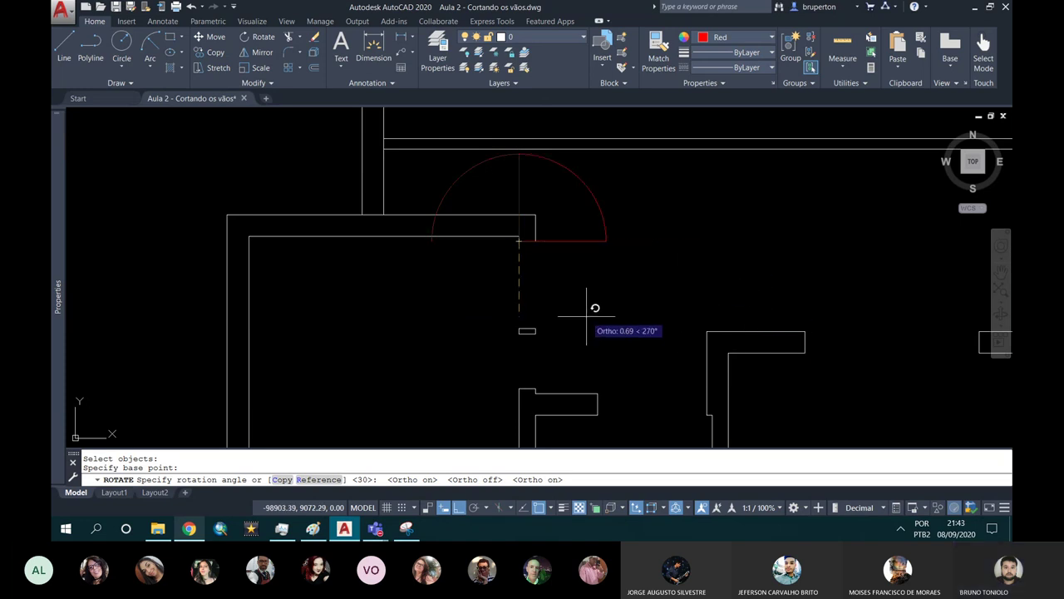
click(476, 128)
scroll(484, 164, down, 5)
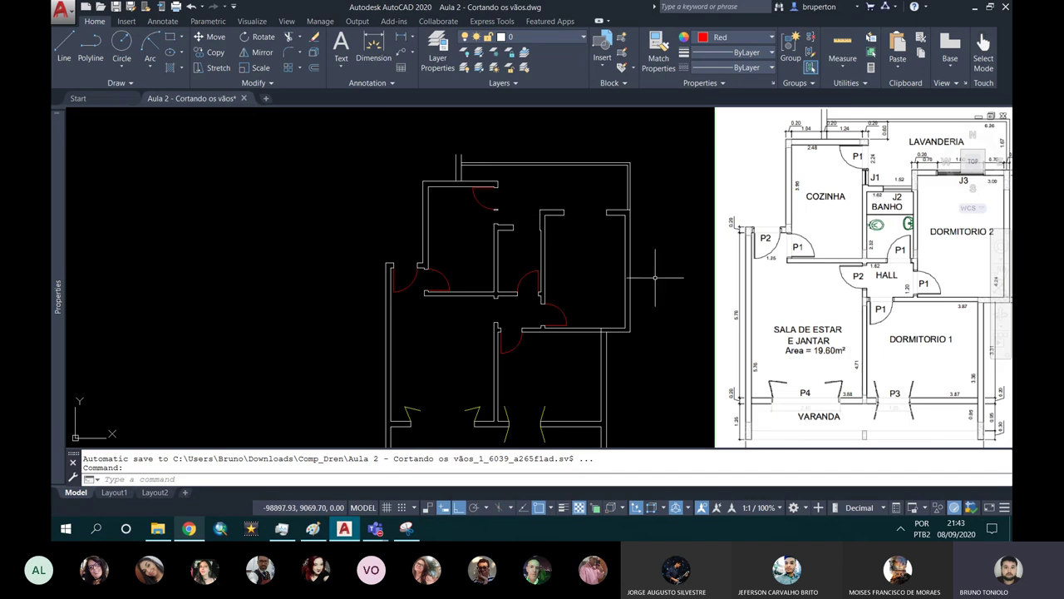
middle_drag(657, 277, 606, 247)
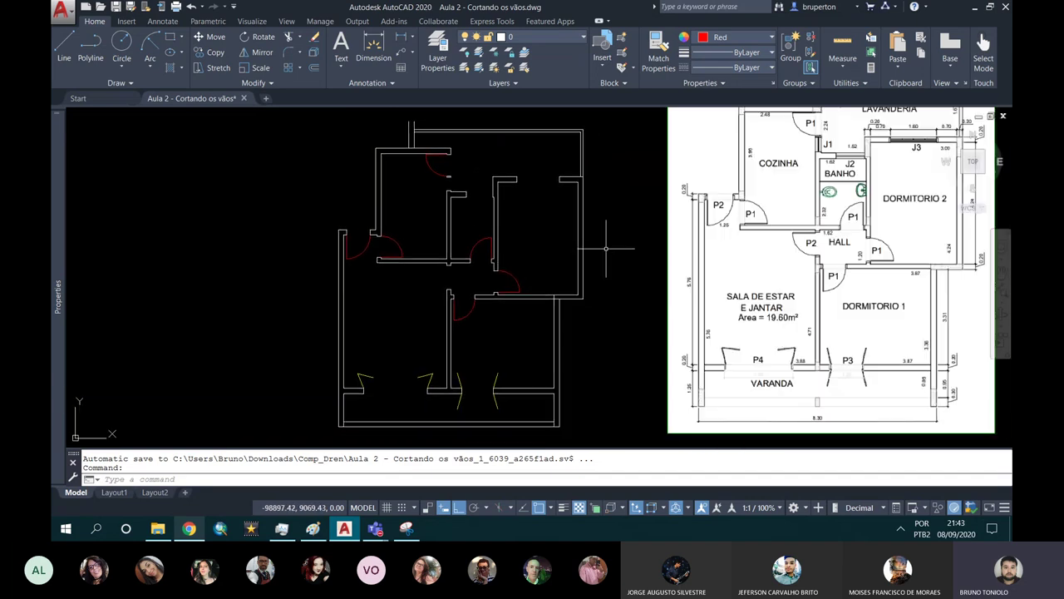
middle_drag(686, 294, 624, 338)
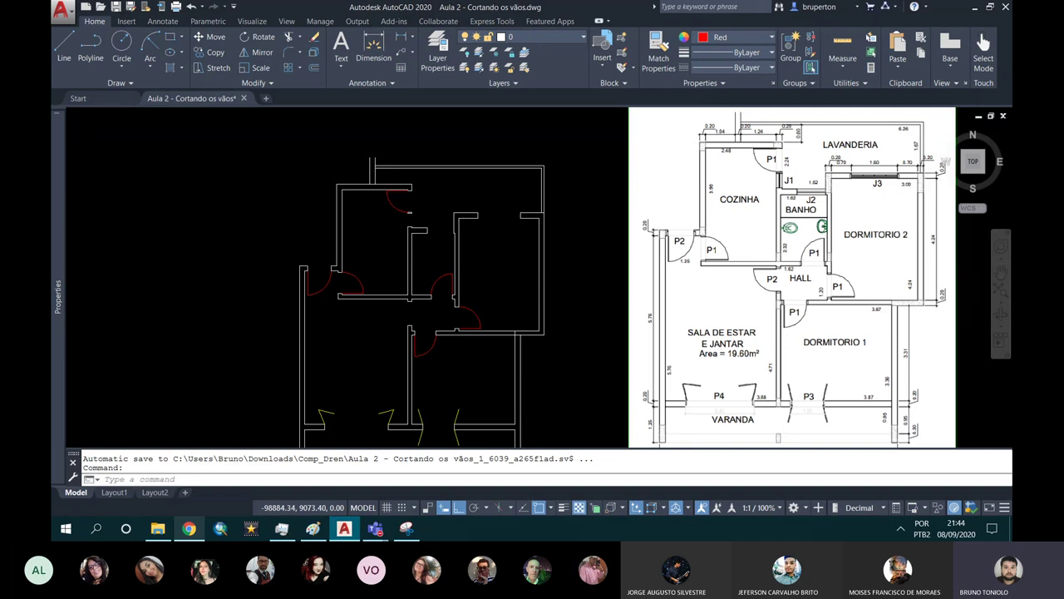
scroll(913, 181, up, 2)
scroll(744, 163, up, 4)
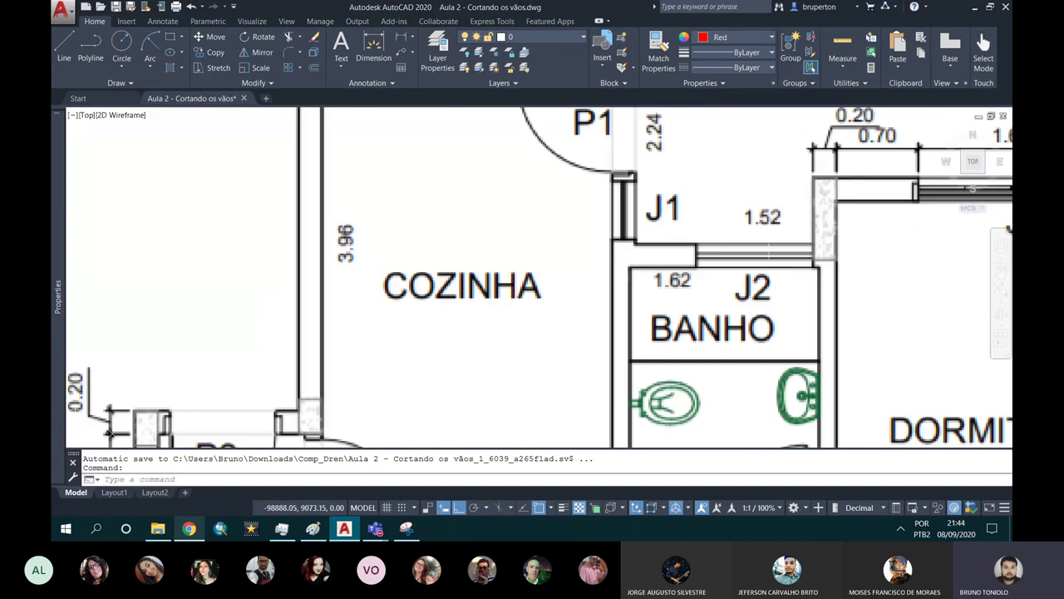
scroll(741, 187, down, 2)
scroll(741, 187, down, 5)
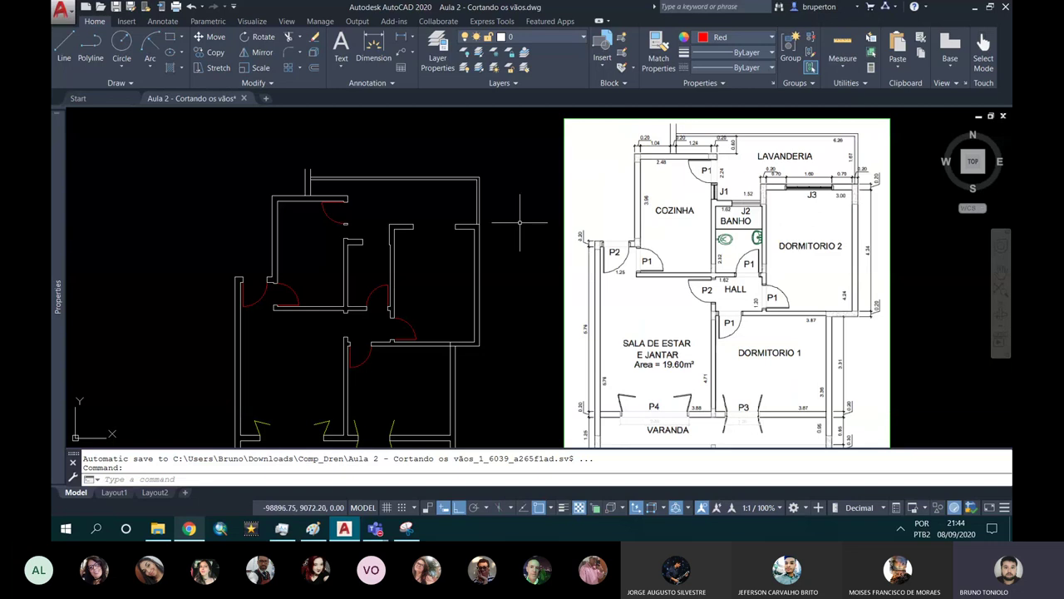
middle_drag(247, 191, 285, 165)
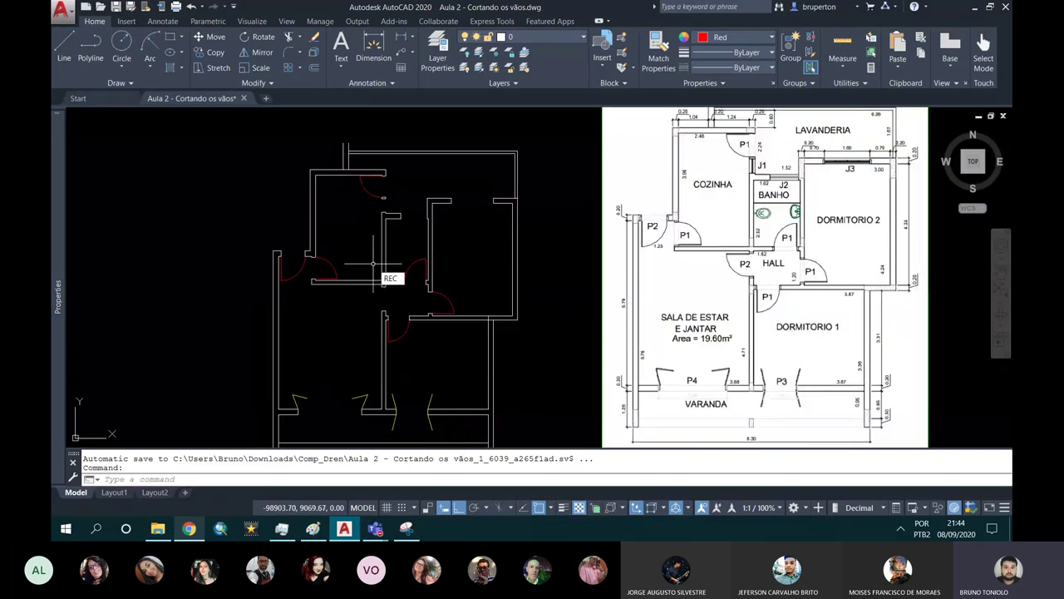
Draw a narrow red rectangle from the wall corner across the opening beside the door swing.
key(Return)
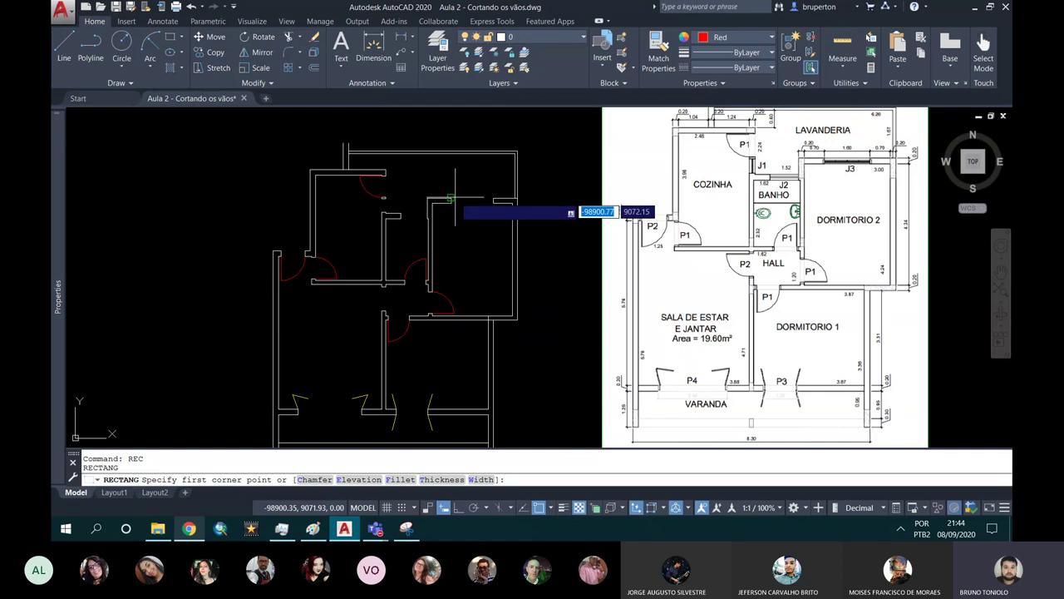
scroll(354, 179, up, 3)
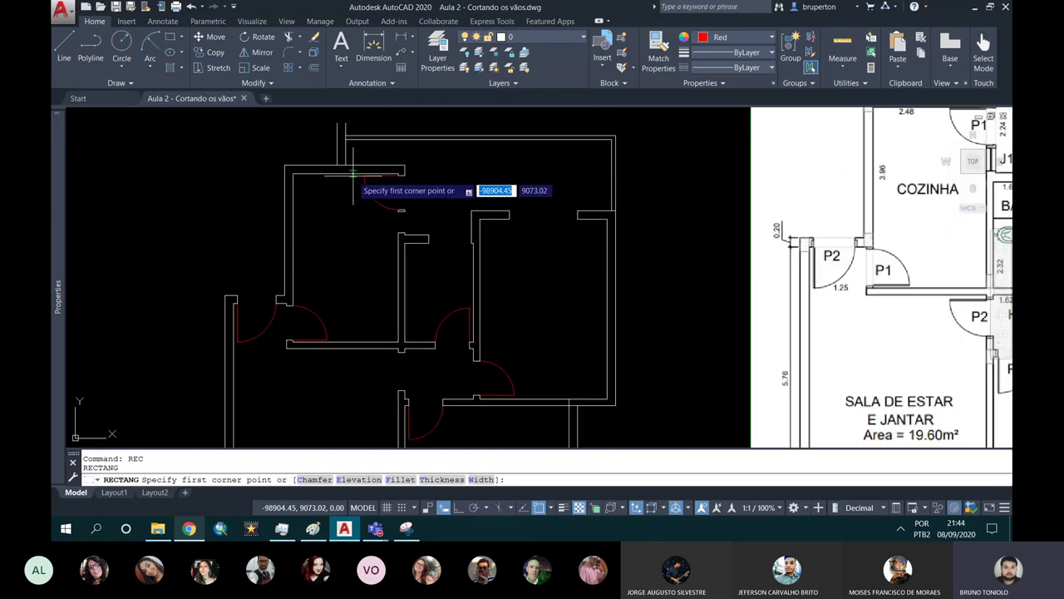
scroll(361, 185, up, 4)
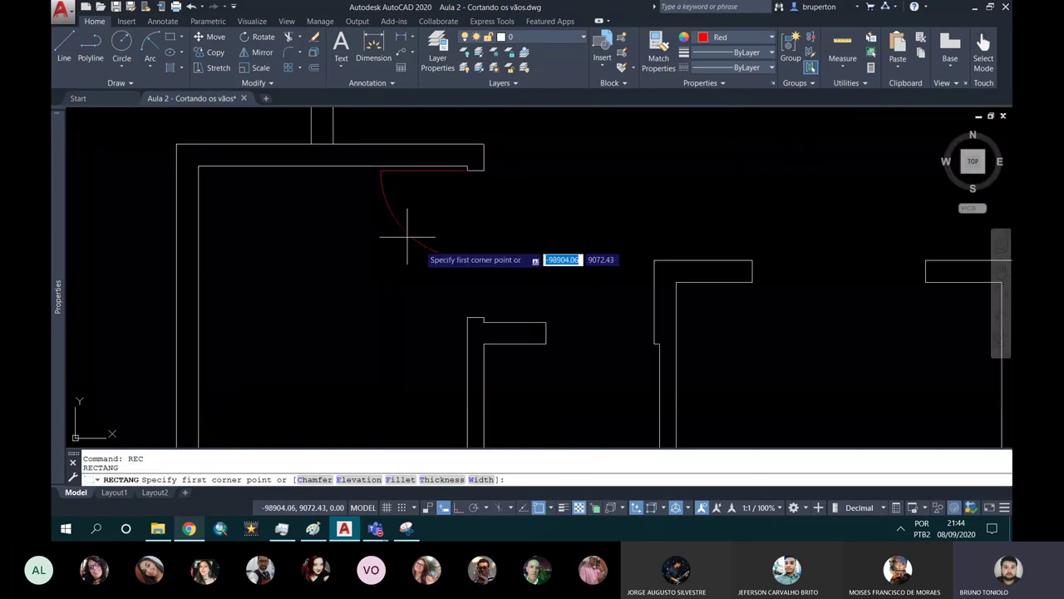
click(475, 273)
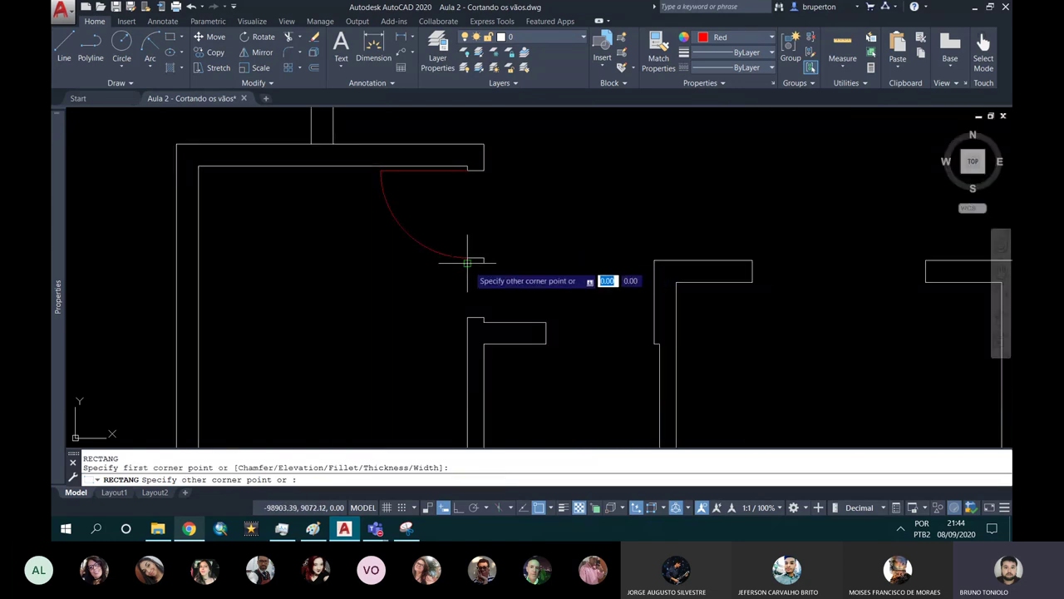
click(484, 314)
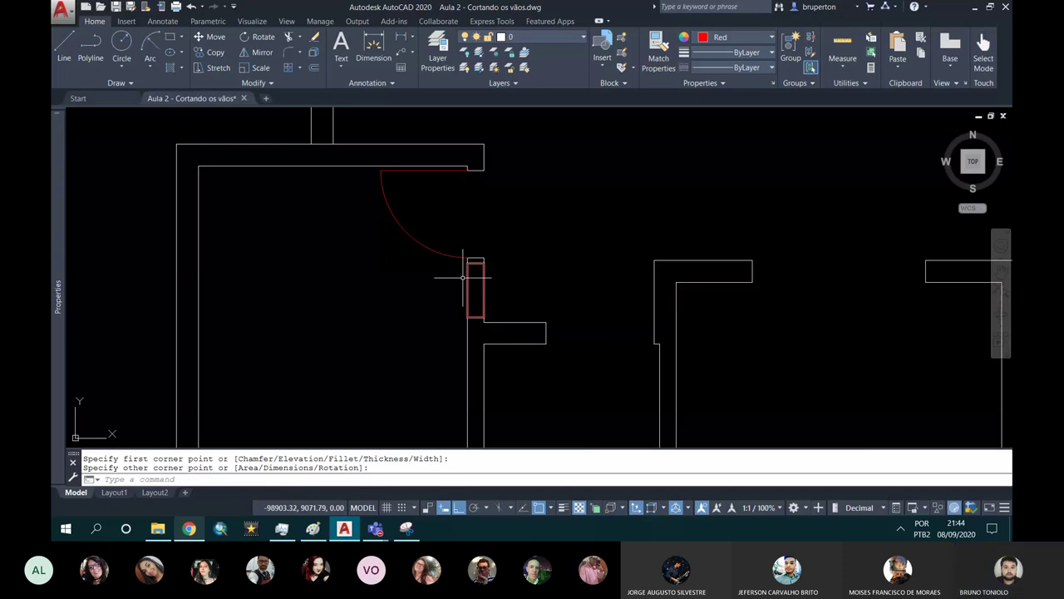
scroll(463, 277, down, 4)
scroll(528, 279, up, 6)
scroll(429, 251, down, 1)
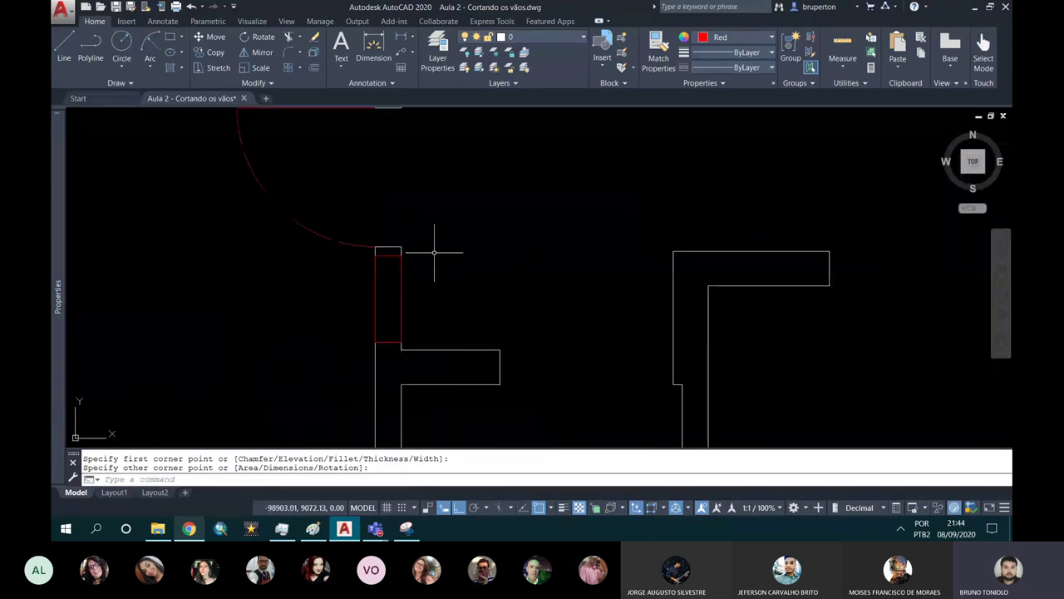
Draw a vertical red line from the frame rectangle's top midpoint down to its bottom edge.
key(Escape)
text(l)
key(space)
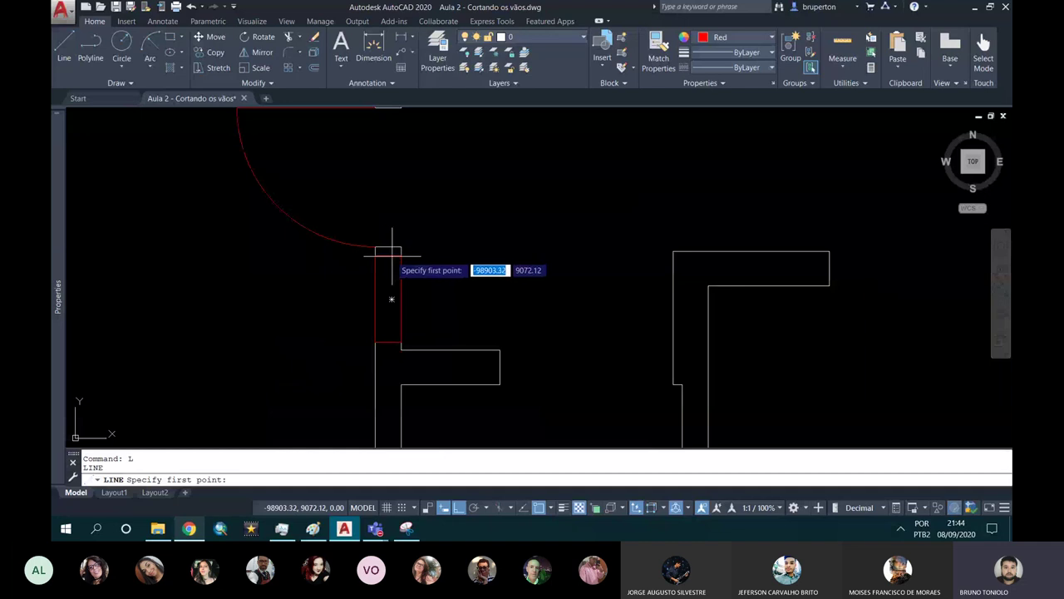
click(390, 254)
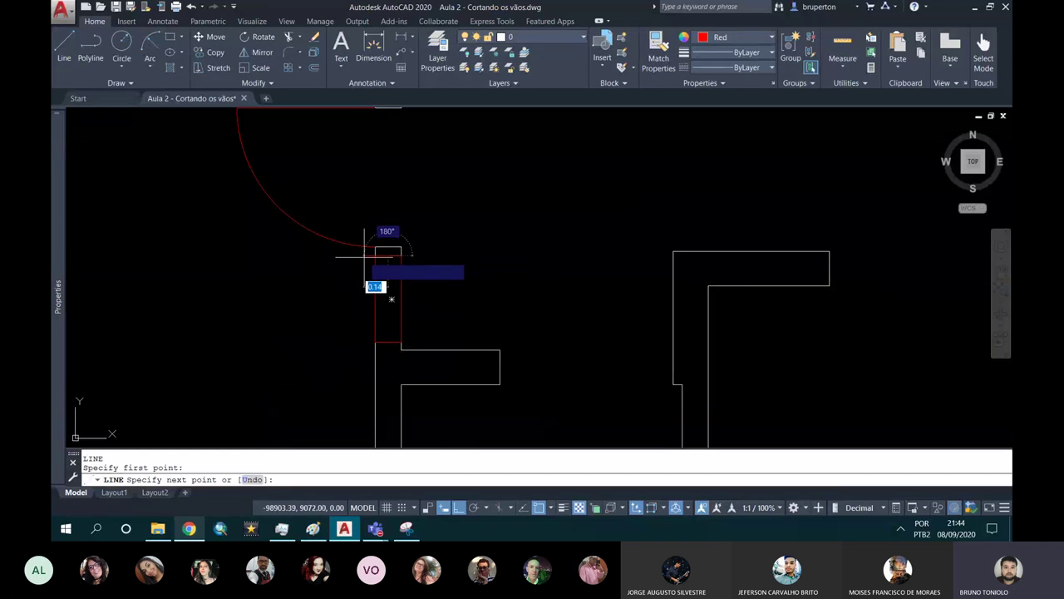
key(Escape)
scroll(375, 262, up, 4)
text(l)
key(space)
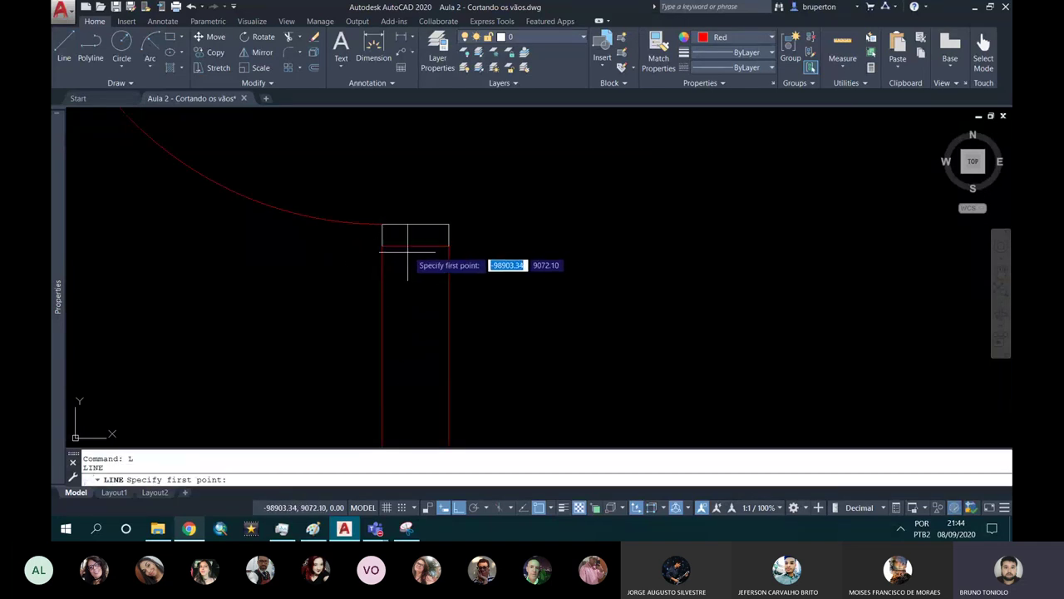
click(416, 247)
scroll(418, 243, down, 4)
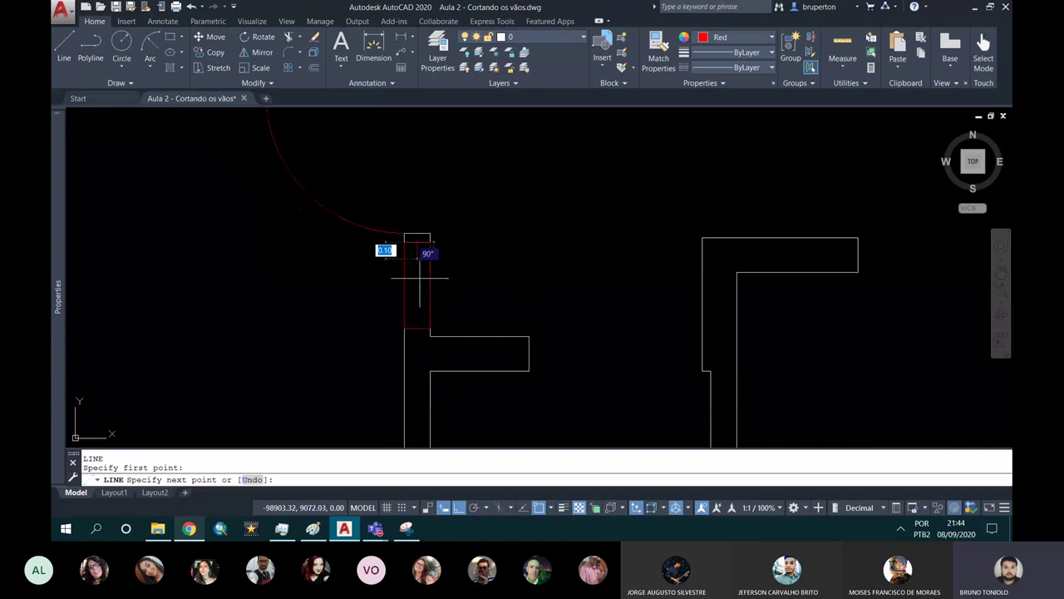
scroll(418, 320, up, 3)
scroll(416, 329, up, 2)
scroll(417, 328, down, 2)
scroll(424, 328, down, 2)
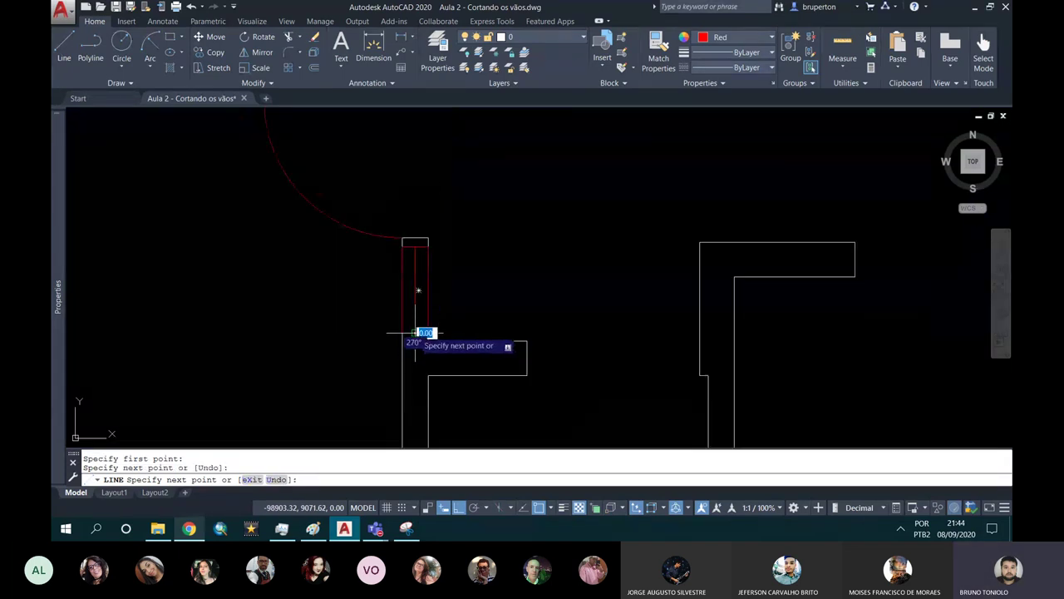
key(Escape)
scroll(392, 283, down, 2)
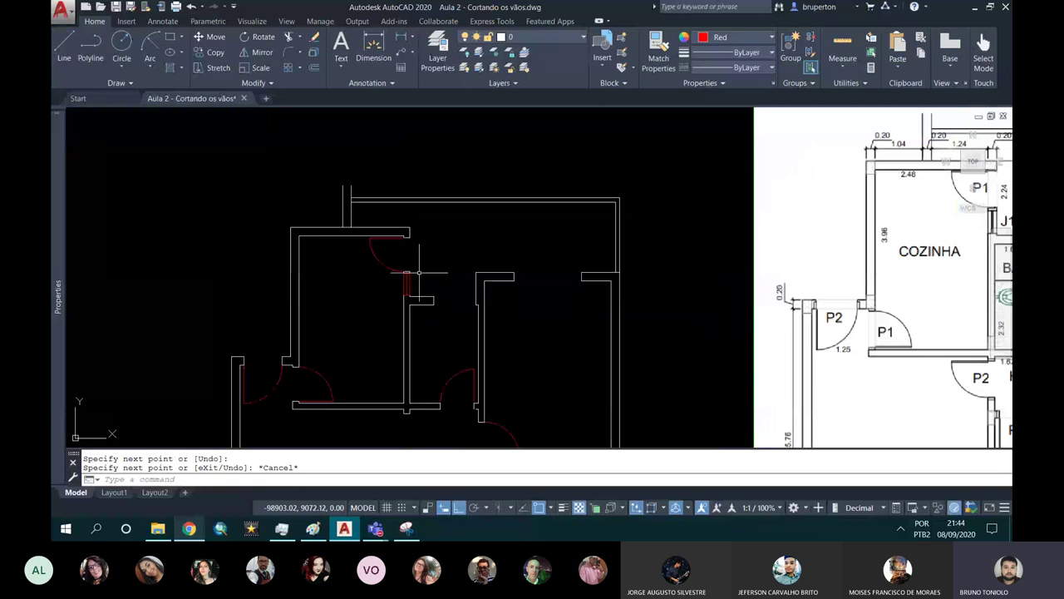
middle_drag(401, 282, 247, 254)
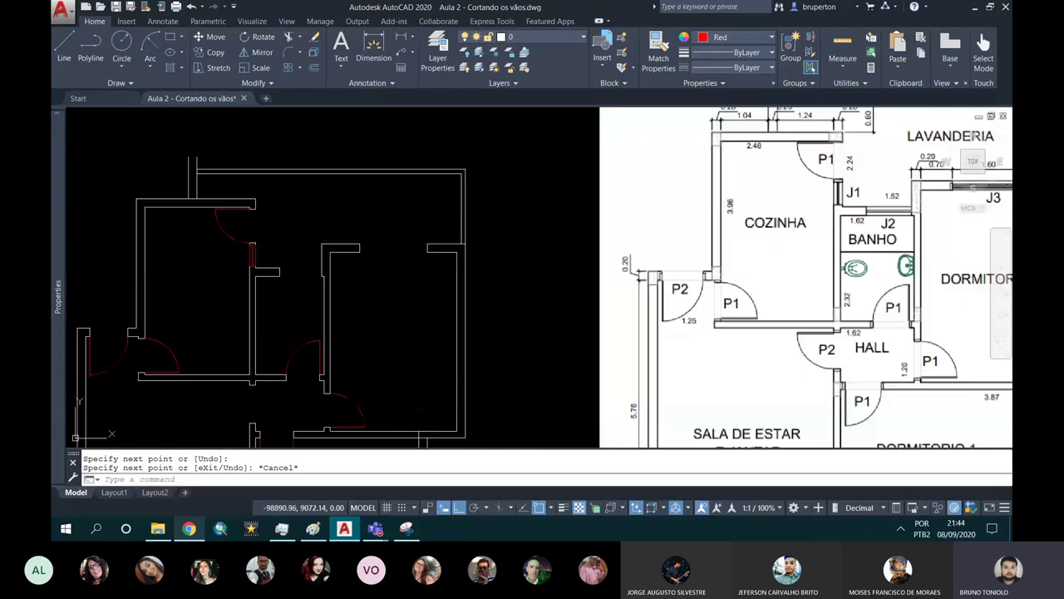
scroll(864, 195, up, 5)
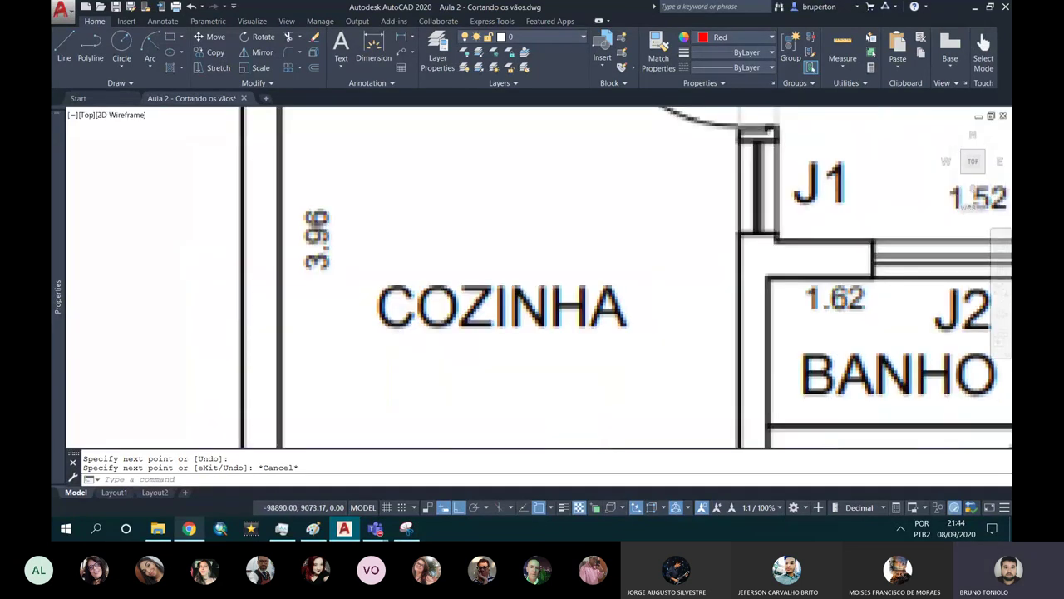
scroll(659, 220, down, 3)
scroll(727, 218, down, 2)
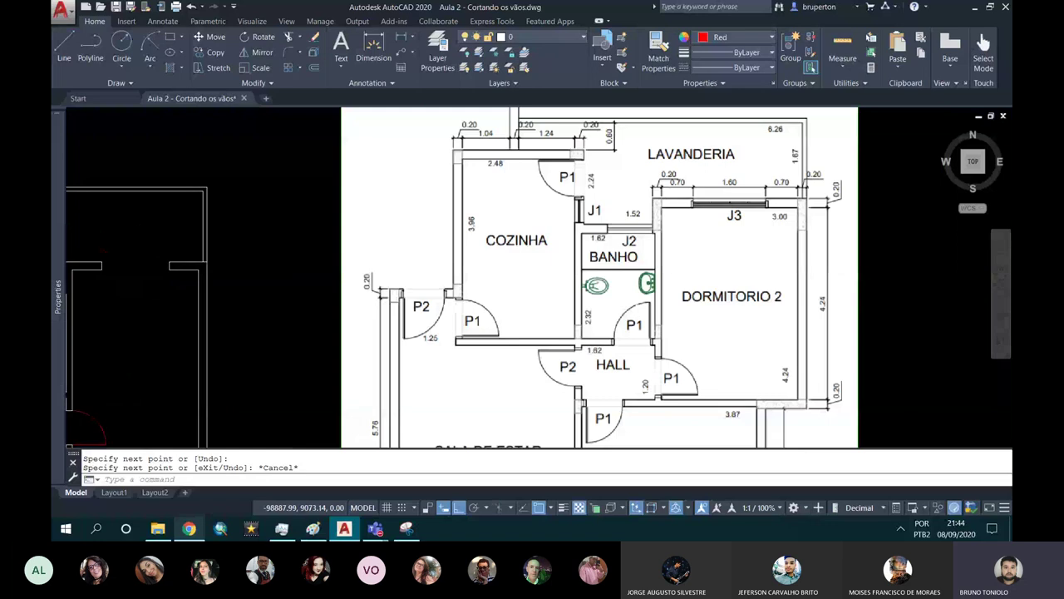
scroll(634, 231, up, 3)
scroll(634, 231, up, 2)
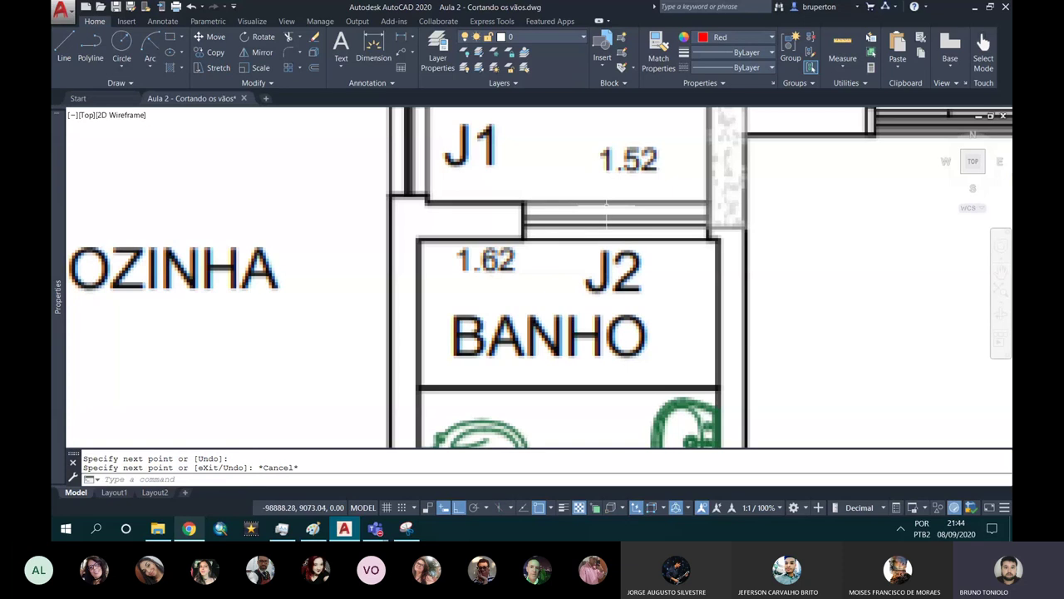
scroll(617, 217, down, 6)
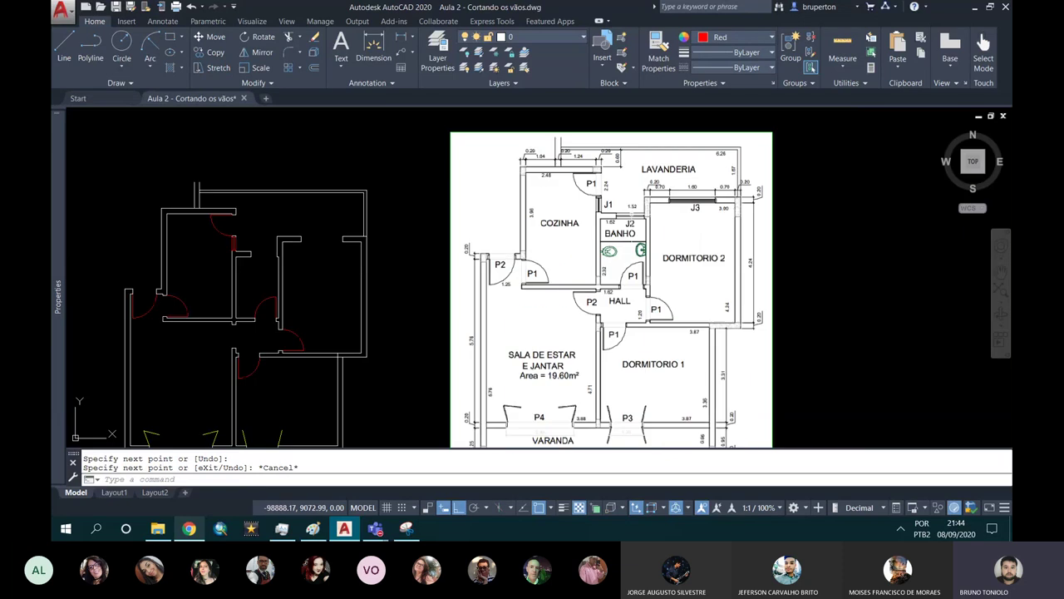
scroll(232, 246, up, 6)
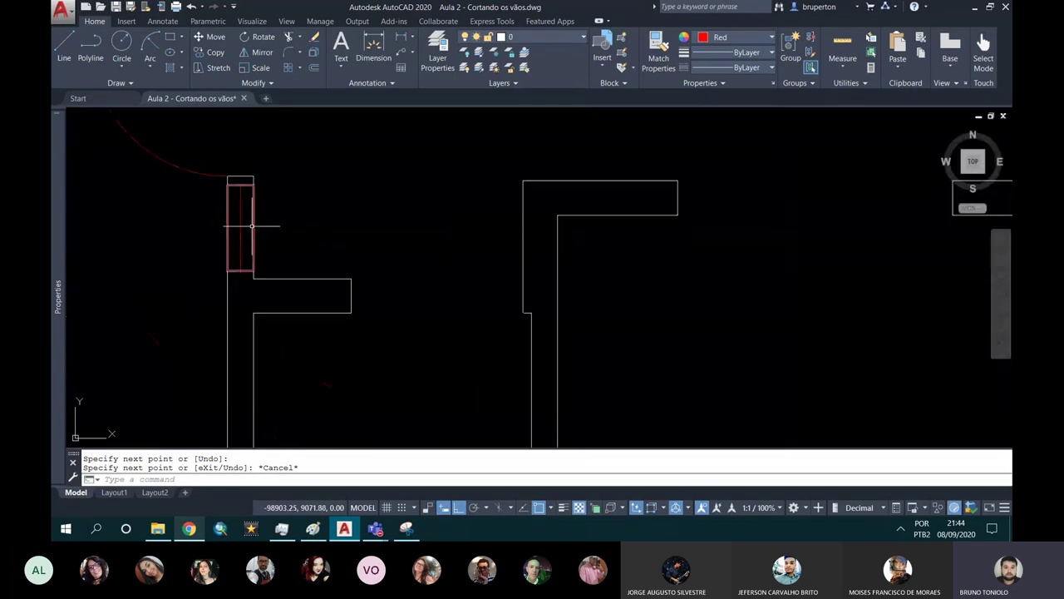
middle_drag(253, 225, 470, 237)
scroll(474, 242, up, 3)
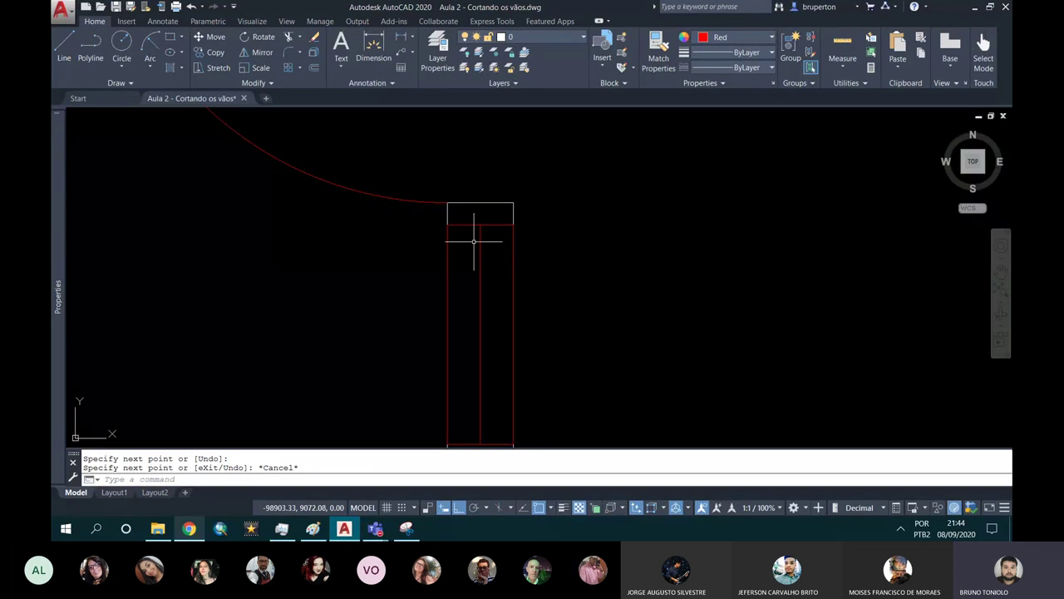
text(o)
key(Return)
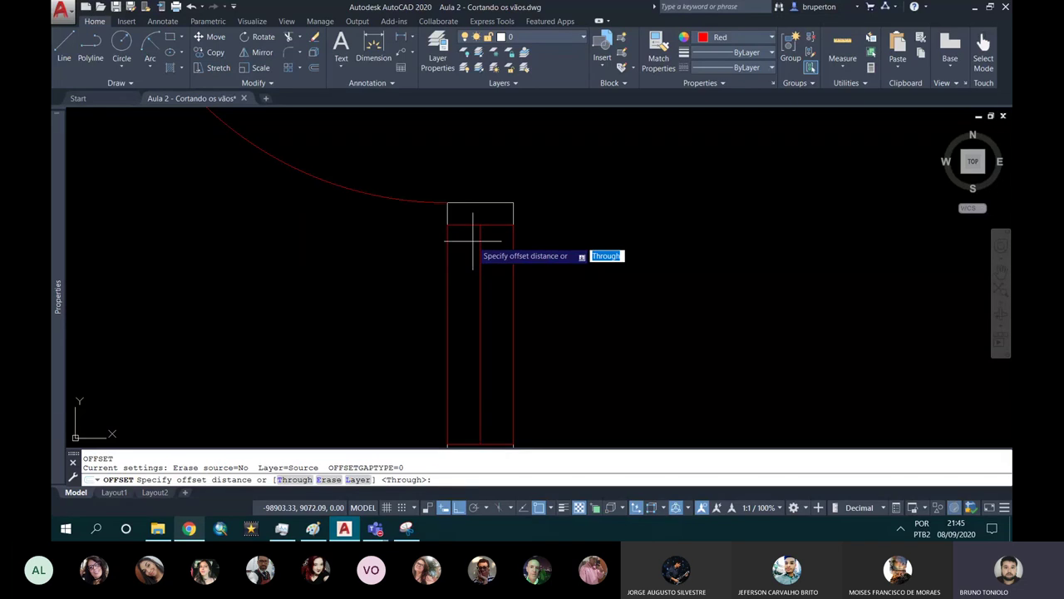
Change the offset distance from 0.03 to 0.02.
key(Return)
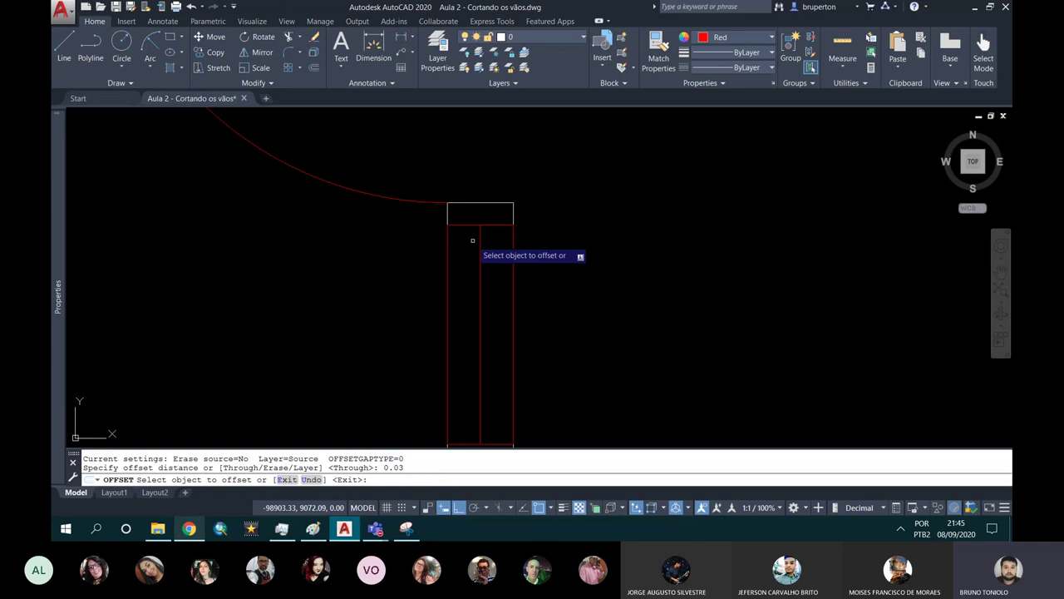
click(479, 255)
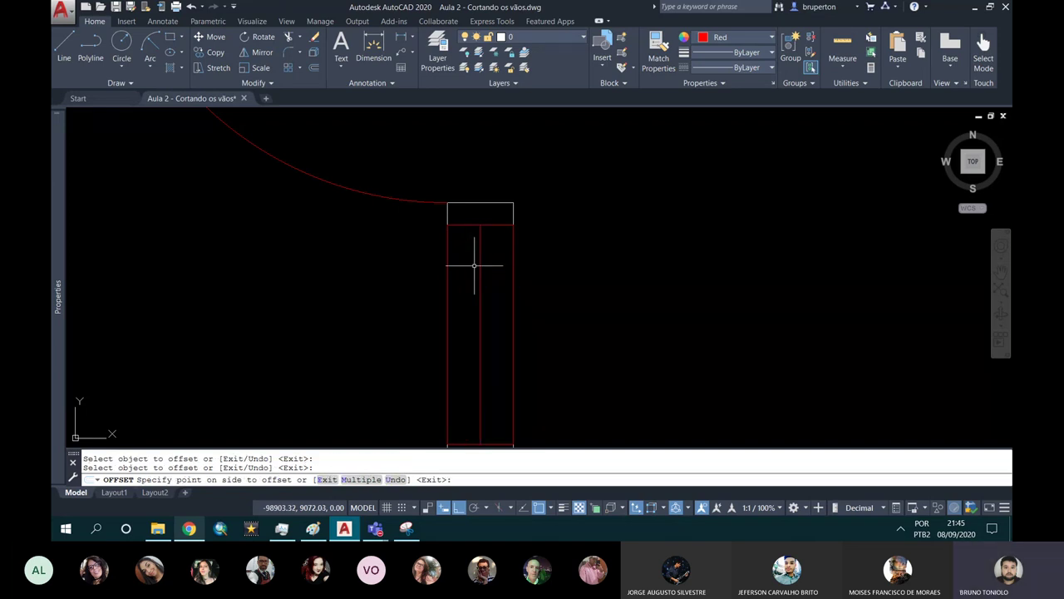
key(Escape)
key(Return)
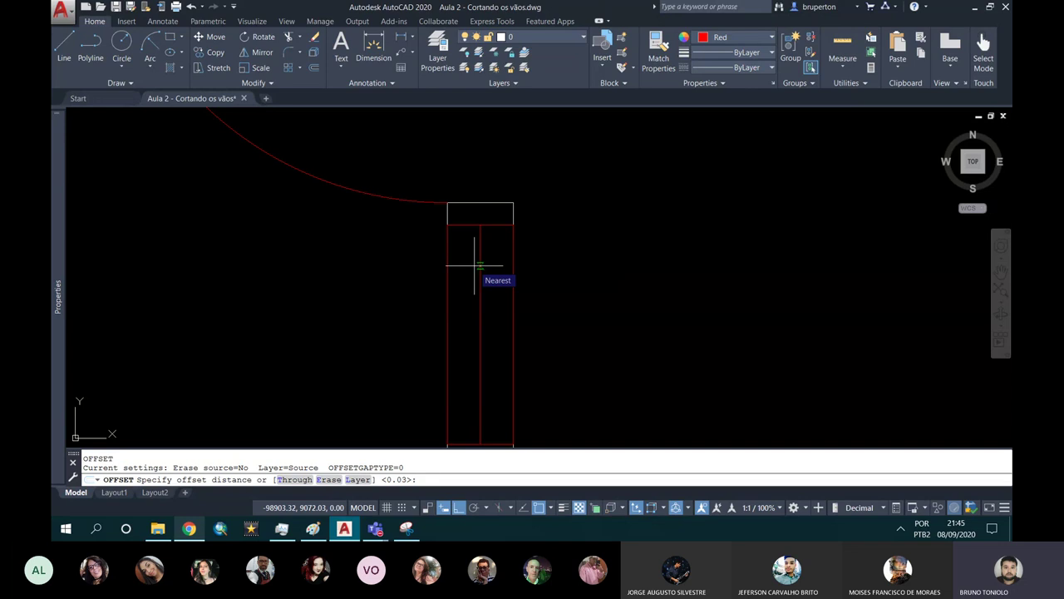
text(0.02)
key(Return)
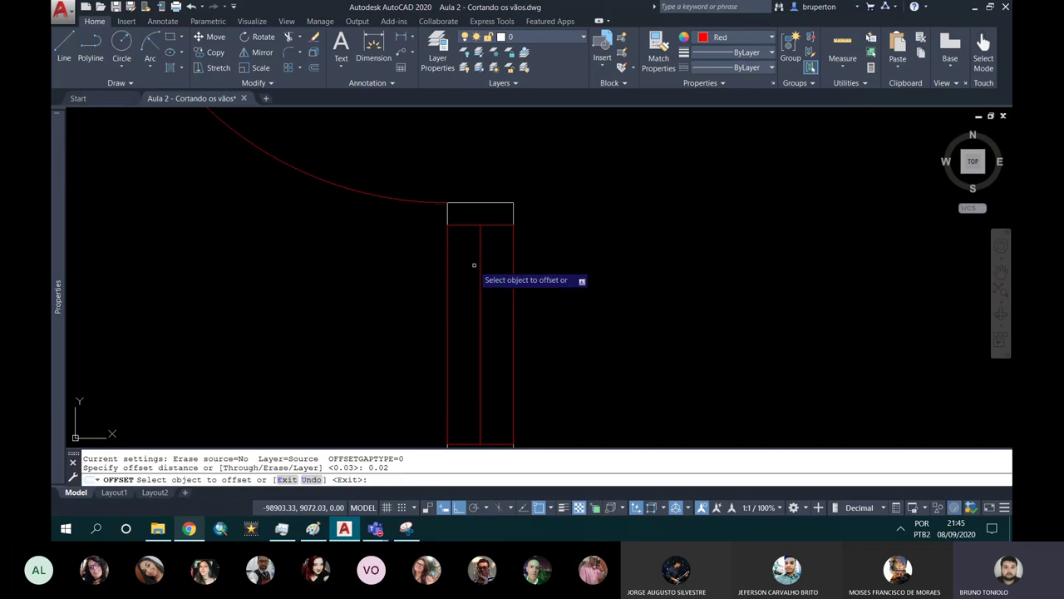
Offset the frame's centre line 0.02 to its left and right.
click(479, 265)
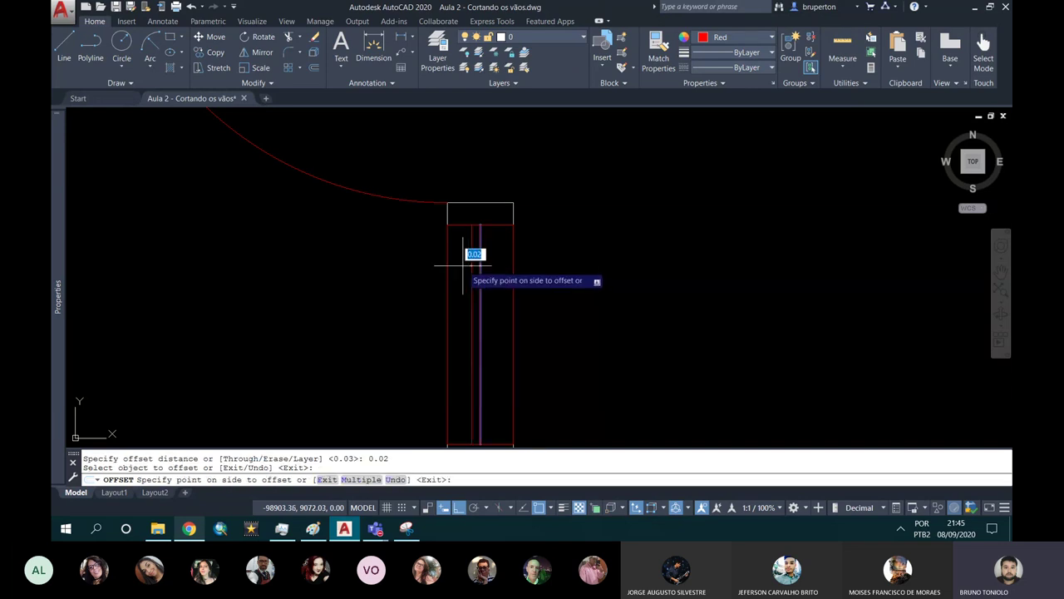
click(463, 266)
click(480, 269)
click(495, 280)
scroll(486, 278, down, 3)
key(Return)
scroll(482, 278, up, 3)
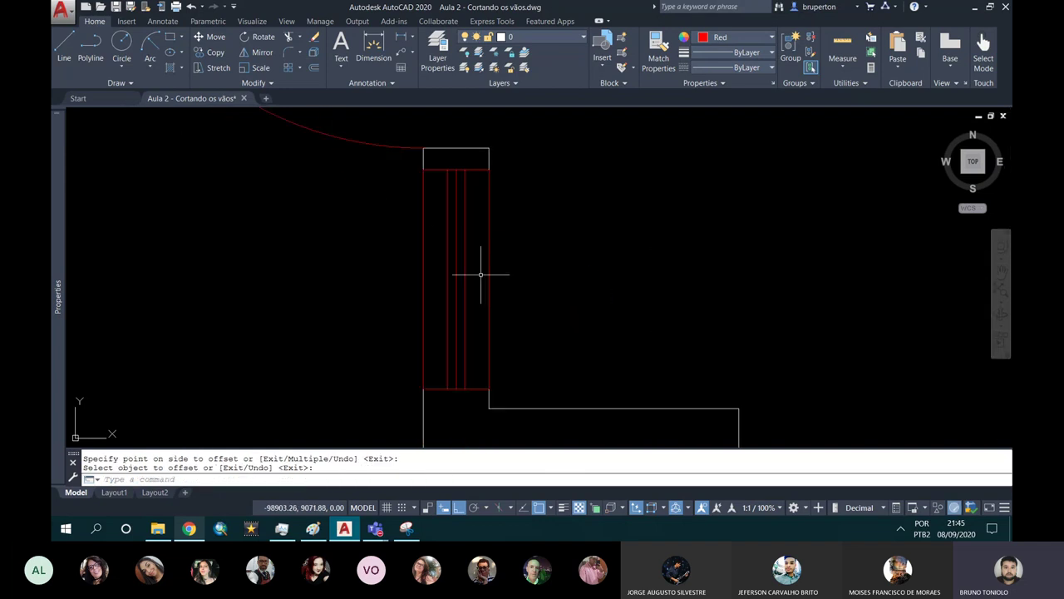
Delete the original centre line of the frame.
click(459, 263)
key(Delete)
scroll(459, 249, down, 5)
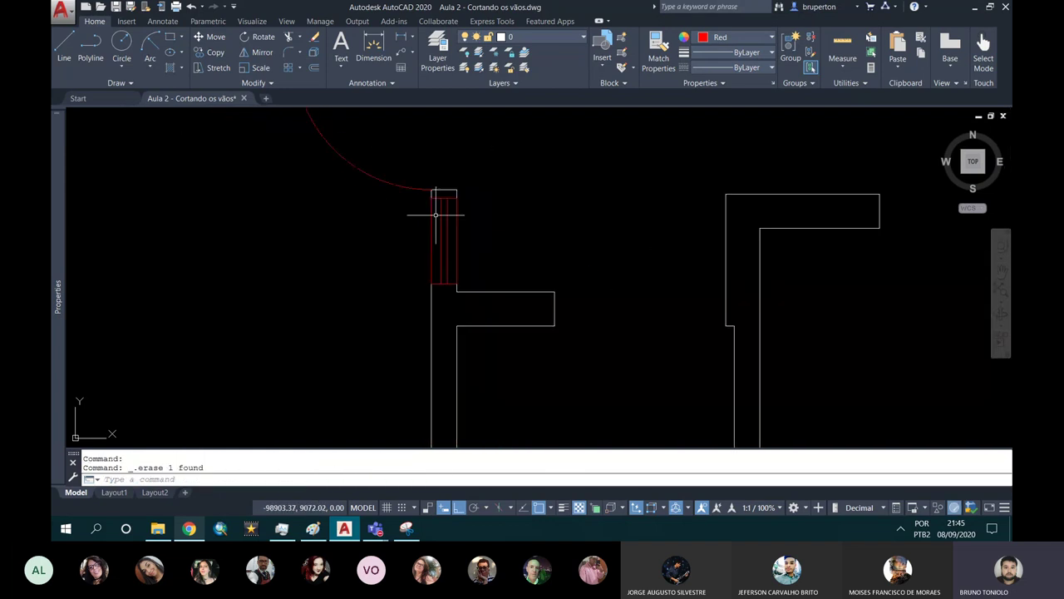
Zoom out to check the reference plan, then pan to the next wall opening on the right.
scroll(459, 221, down, 5)
scroll(453, 214, up, 5)
scroll(527, 246, down, 2)
scroll(482, 222, down, 2)
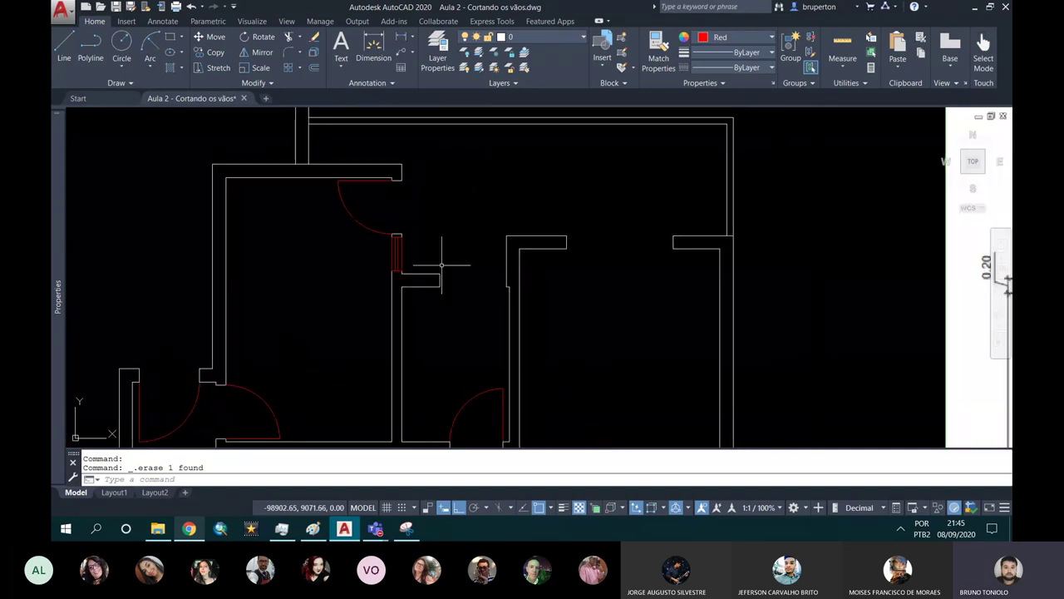
scroll(432, 258, down, 1)
scroll(466, 251, down, 2)
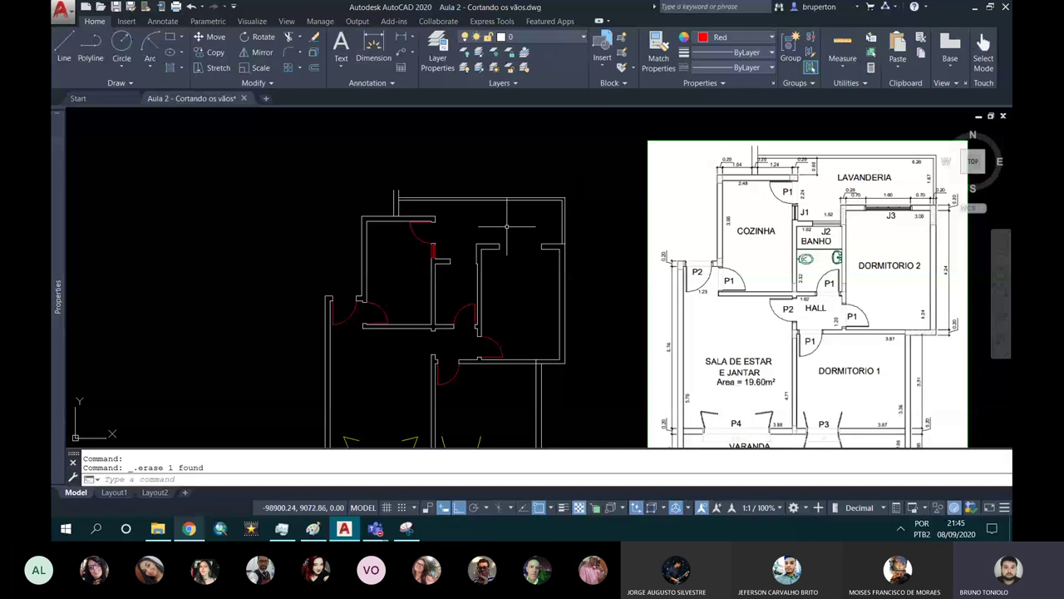
scroll(499, 227, up, 2)
scroll(532, 249, up, 4)
middle_drag(553, 264, 439, 244)
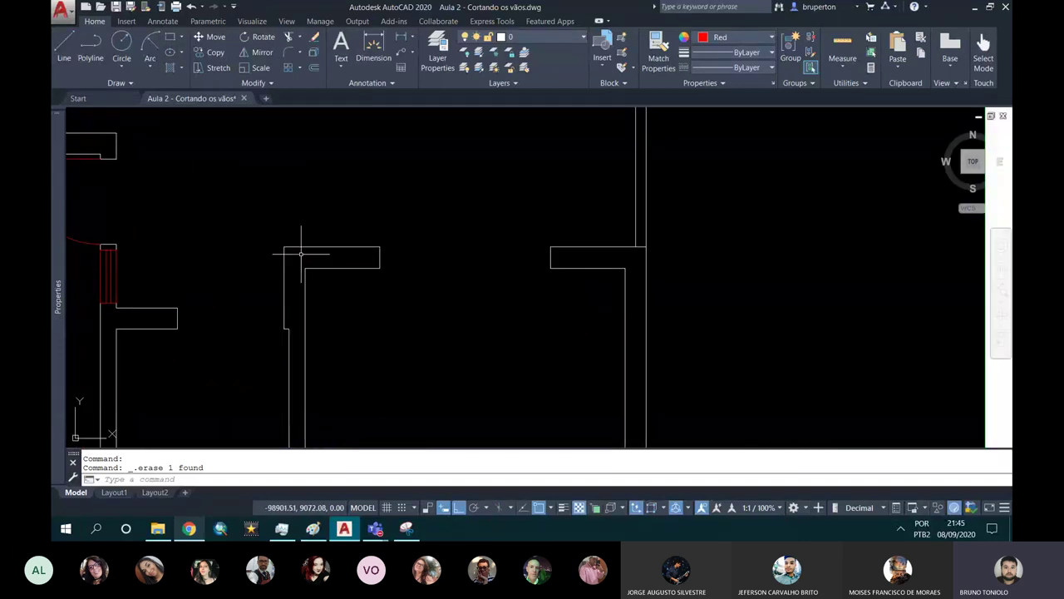
text(REC)
key(Return)
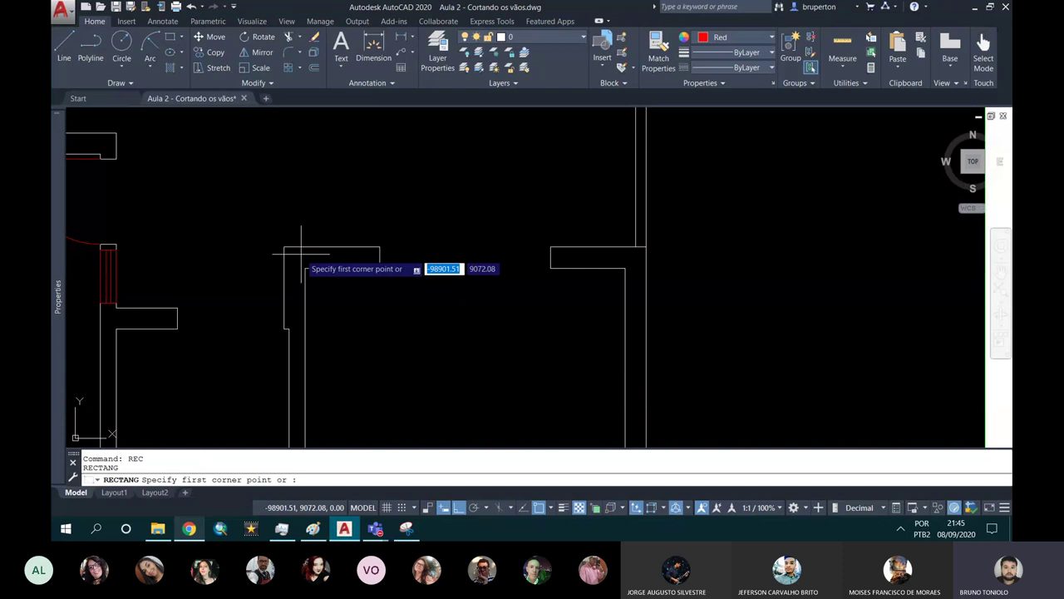
Draw the red window rectangle across the top wall opening with a horizontal line through its middle.
click(380, 247)
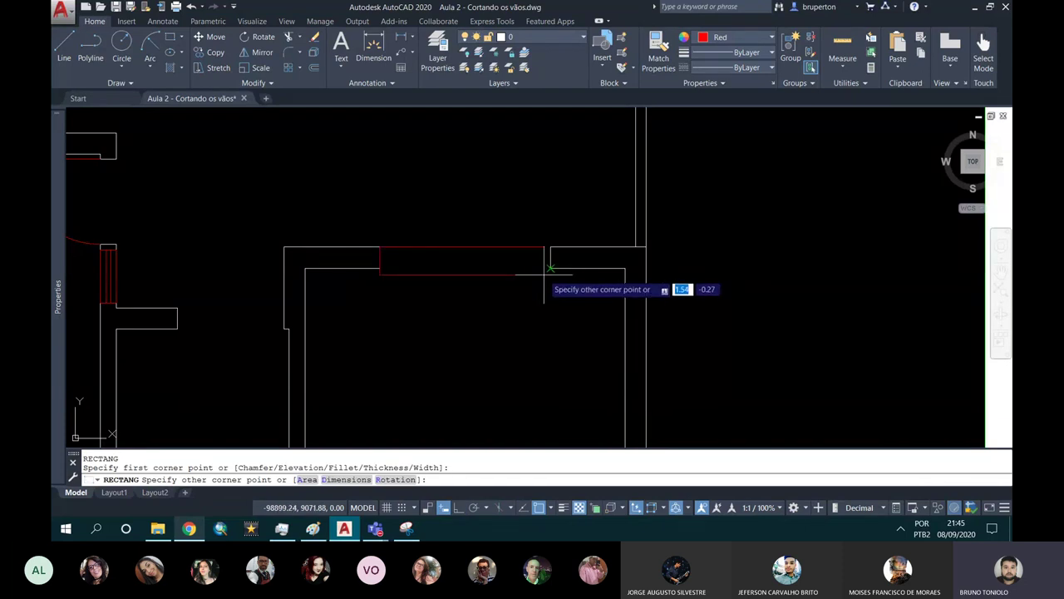
click(550, 267)
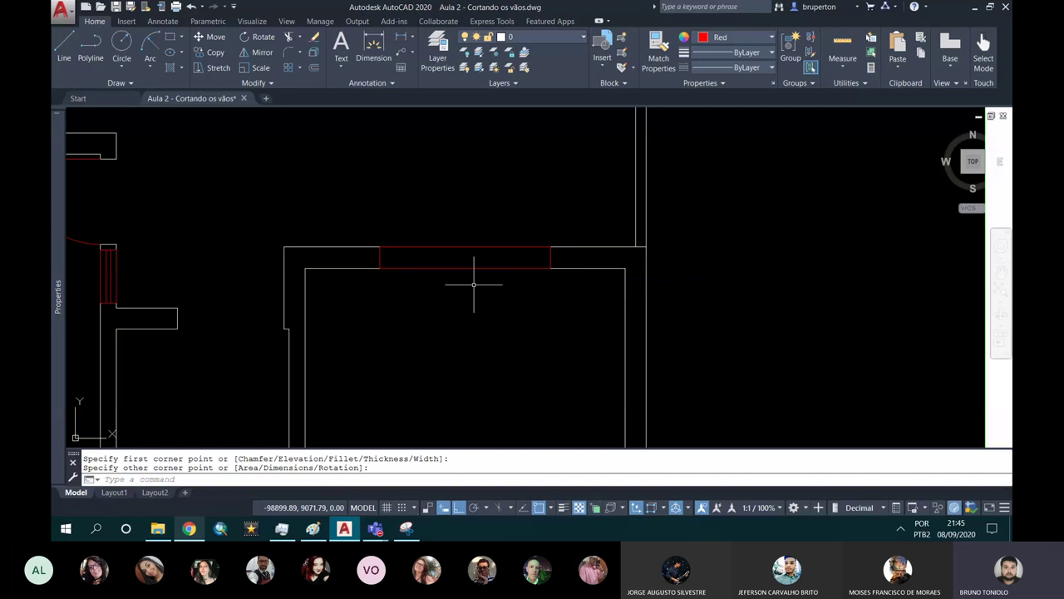
text(l)
key(Return)
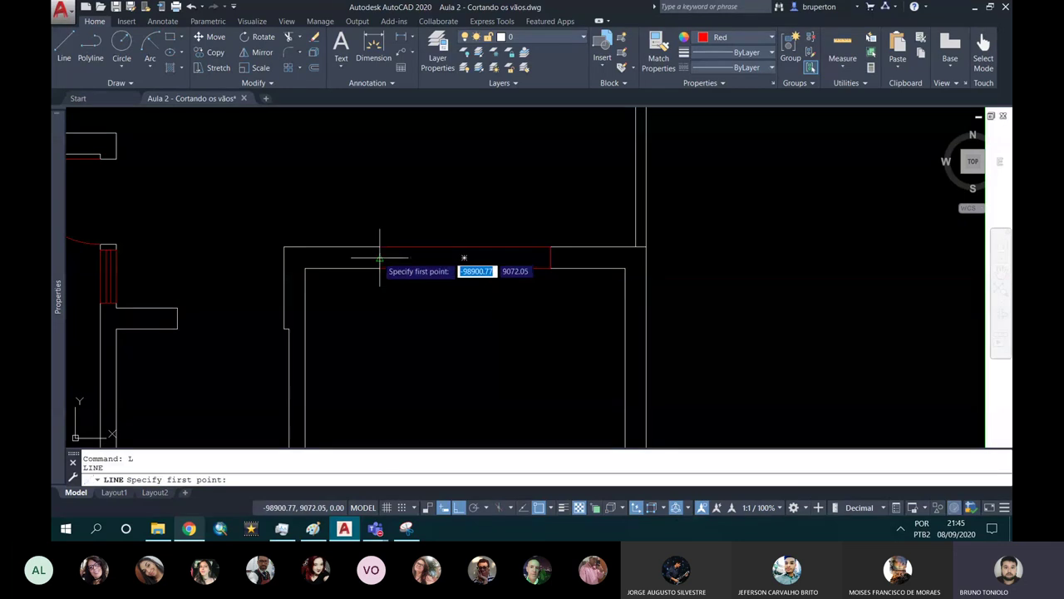
click(380, 258)
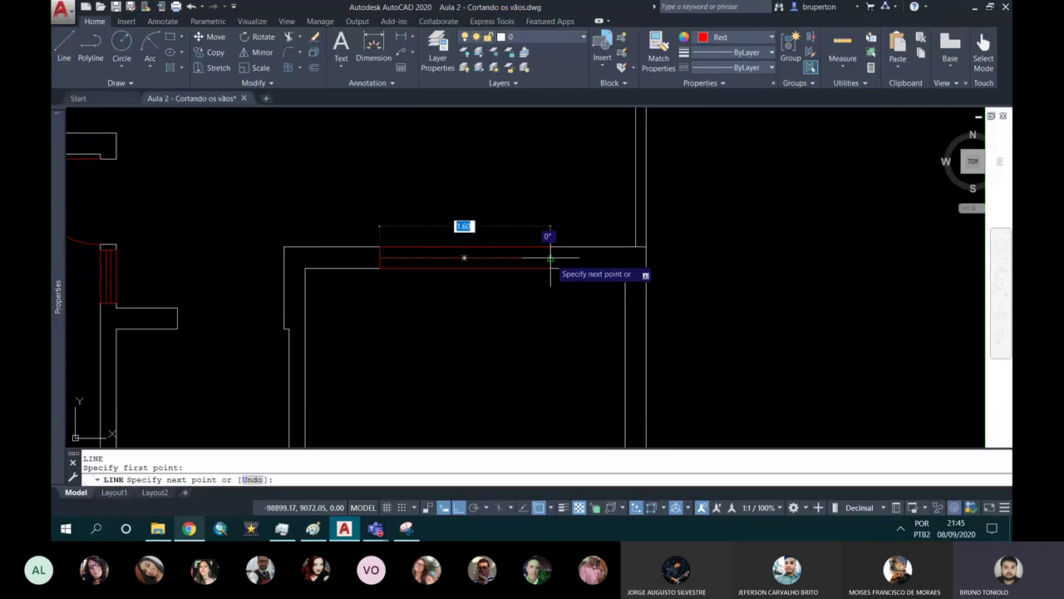
click(551, 257)
key(Return)
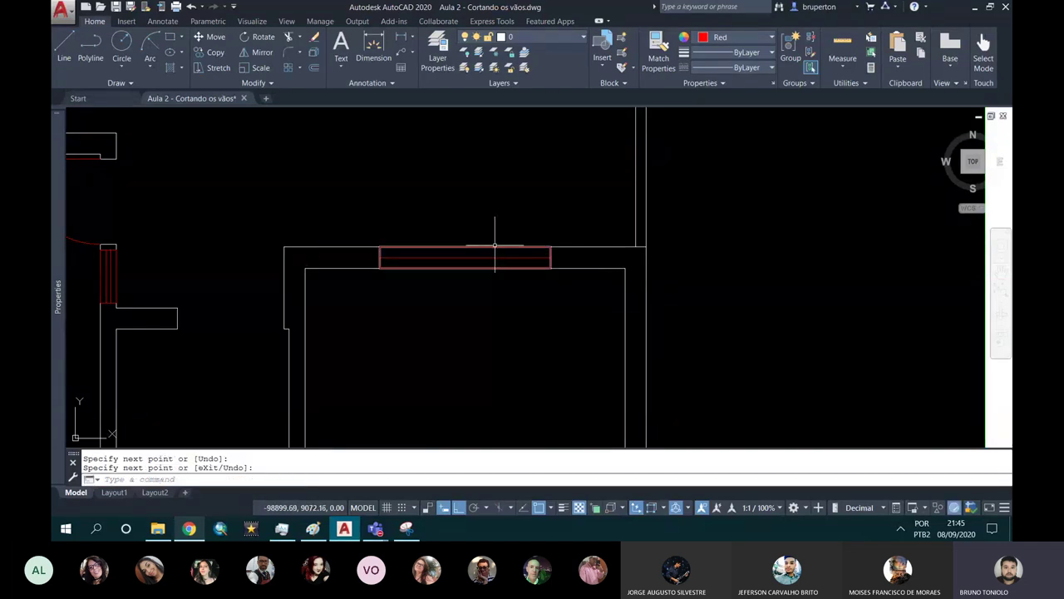
Offset the window's middle line 0.02 above and below, then select the middle line.
text(o)
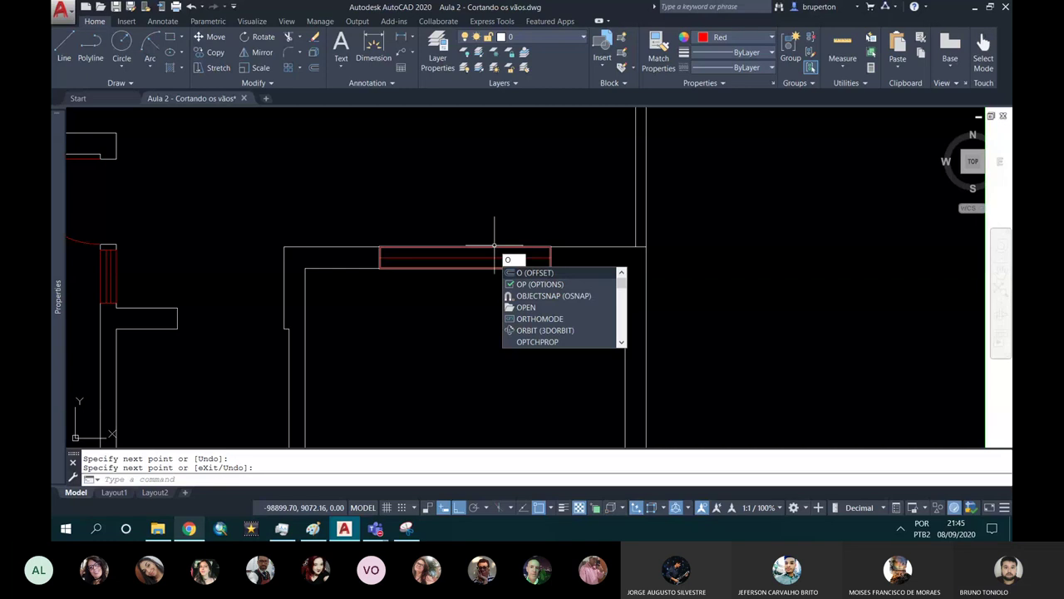
key(Return)
text(0.02)
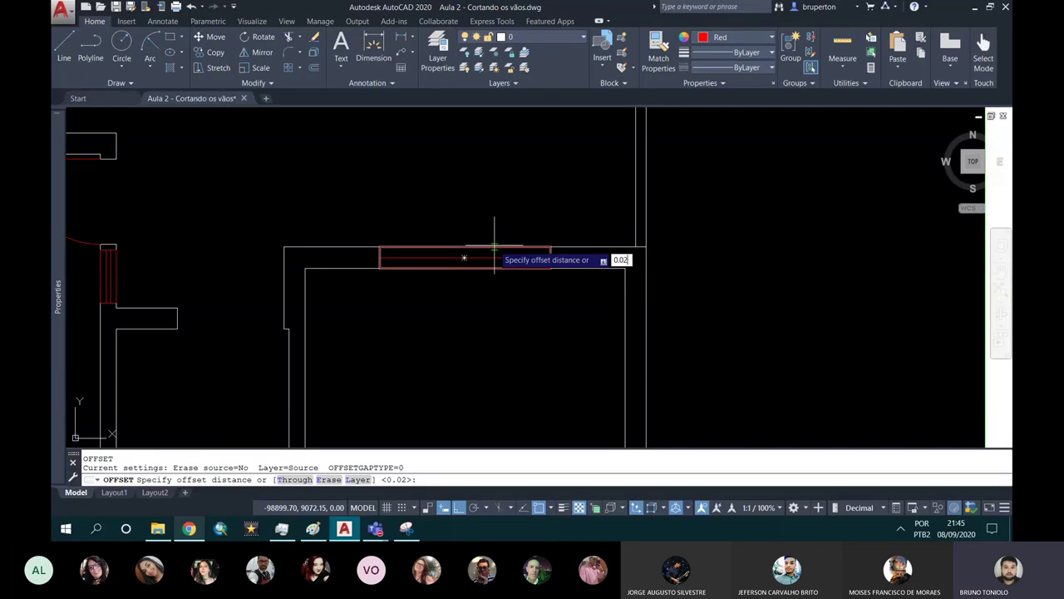
key(Return)
scroll(494, 247, up, 2)
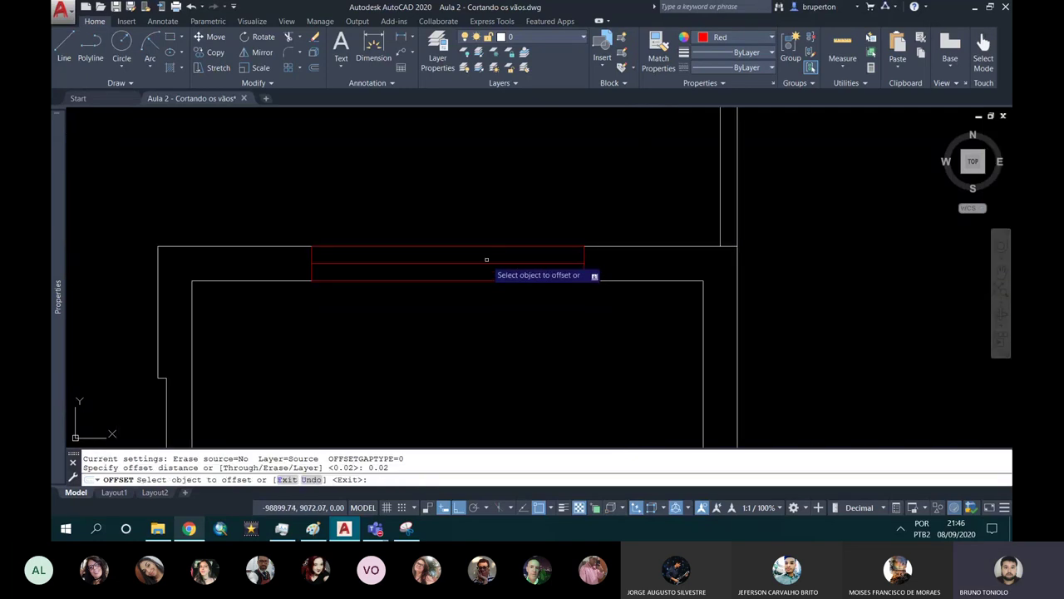
click(486, 263)
click(480, 214)
scroll(478, 261, up, 2)
click(476, 263)
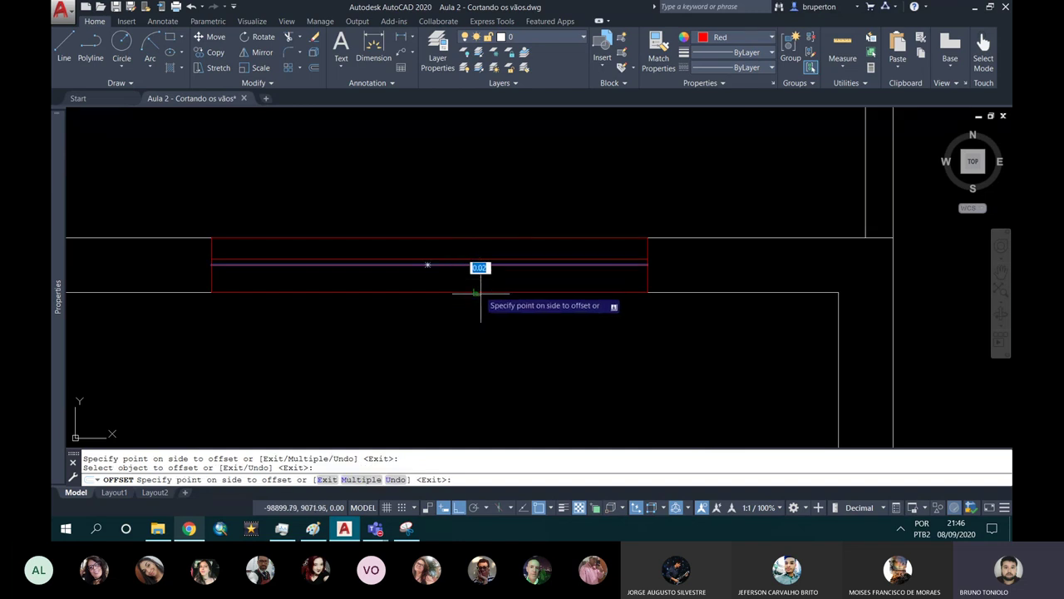
click(479, 310)
key(Escape)
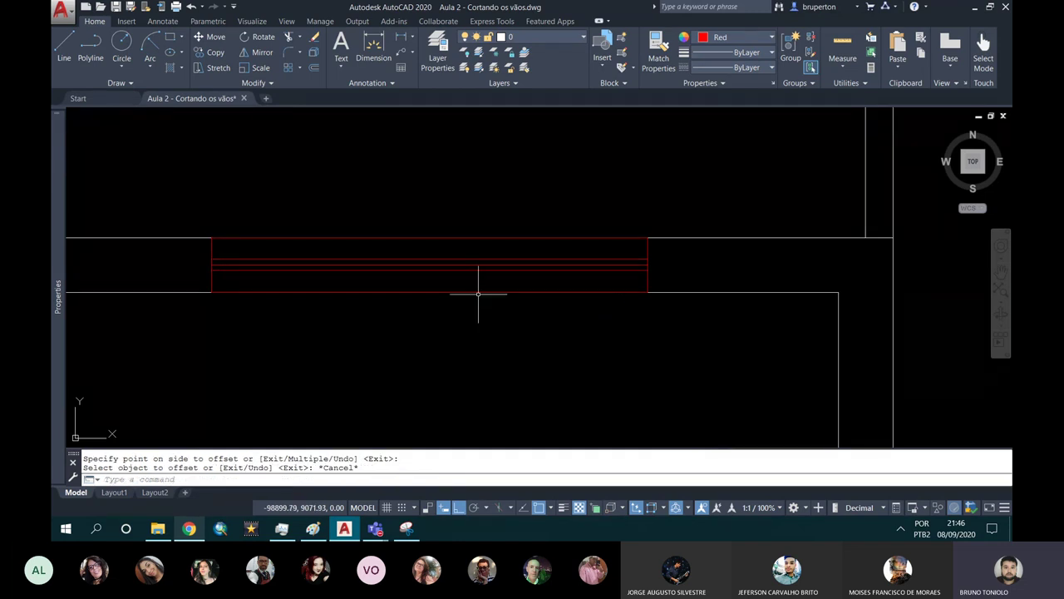
click(482, 264)
Erase the window's centre line, leaving its two red parallel lines 0.02 apart.
key(Delete)
scroll(481, 265, down, 3)
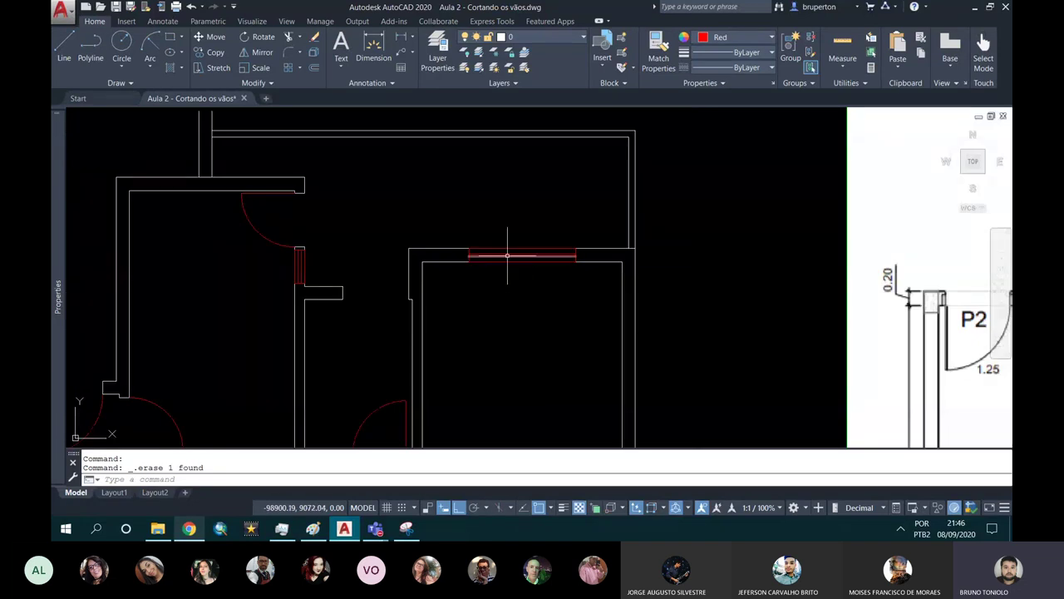
scroll(493, 233, down, 3)
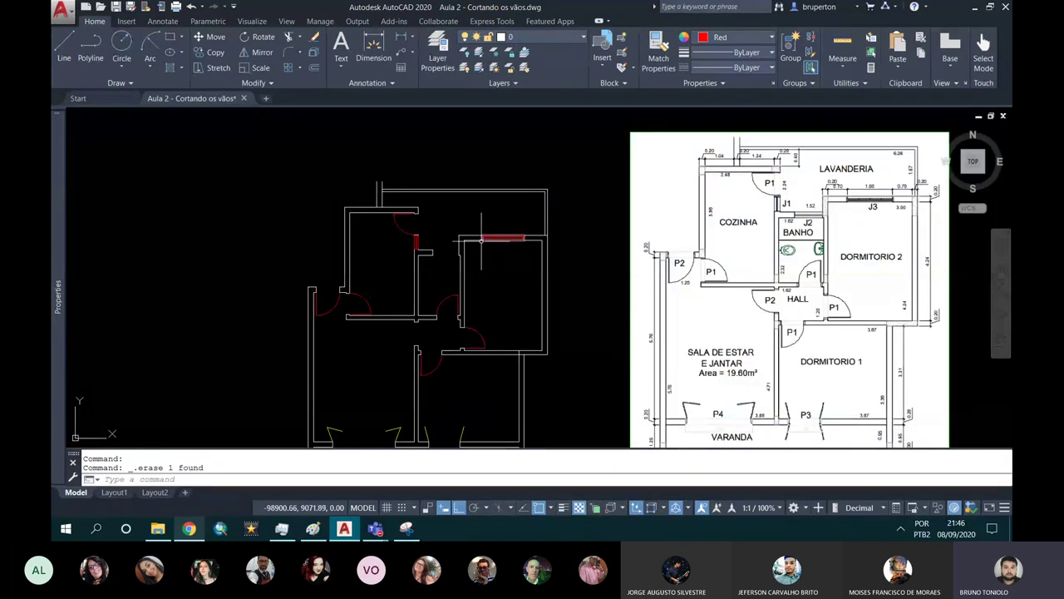
scroll(437, 263, up, 2)
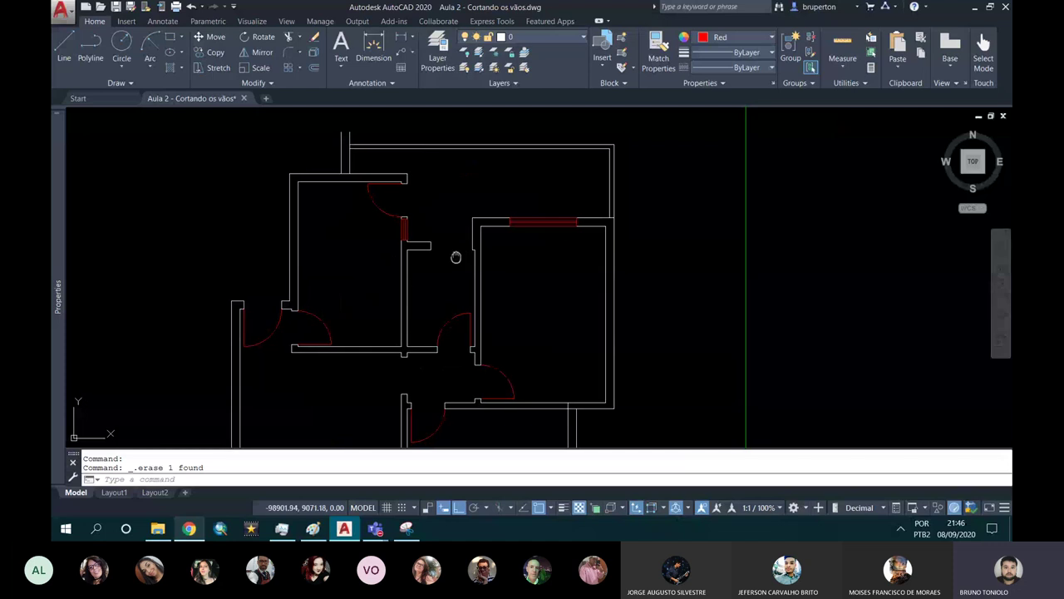
middle_drag(454, 261, 399, 257)
scroll(395, 241, up, 2)
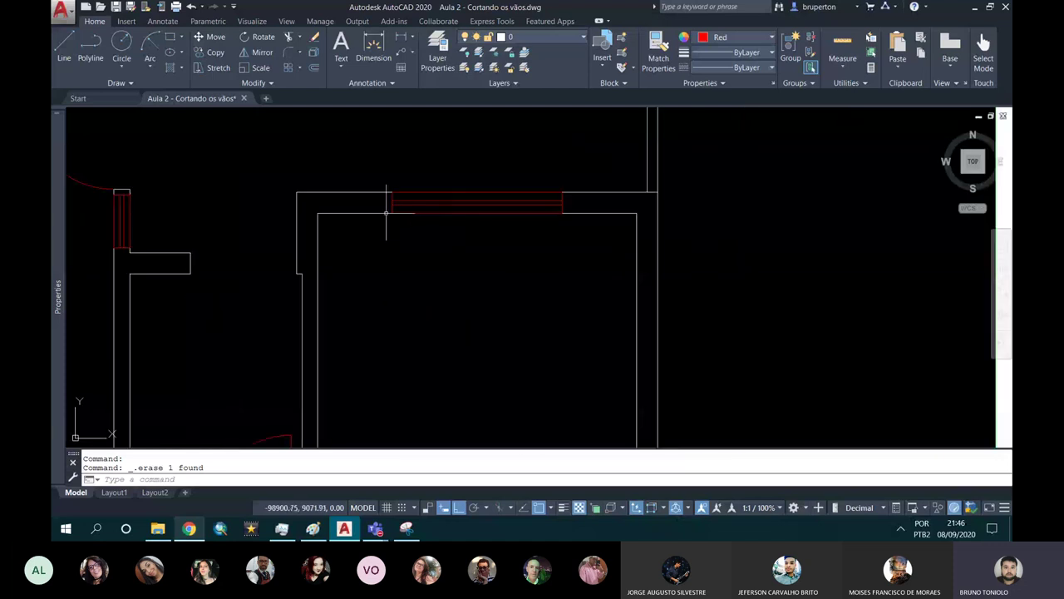
scroll(405, 199, down, 2)
scroll(475, 233, down, 2)
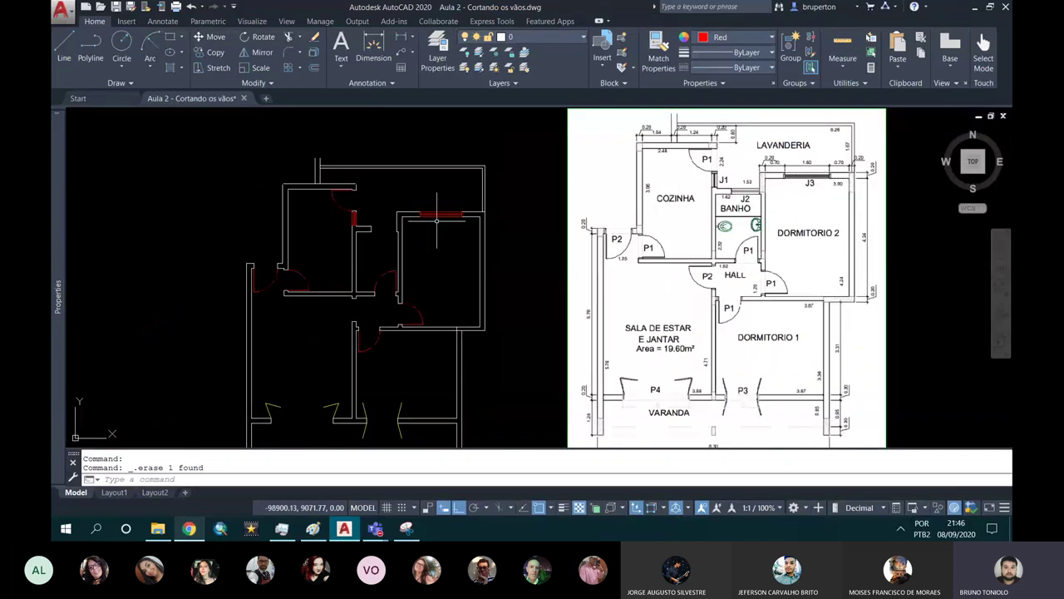
scroll(414, 228, up, 5)
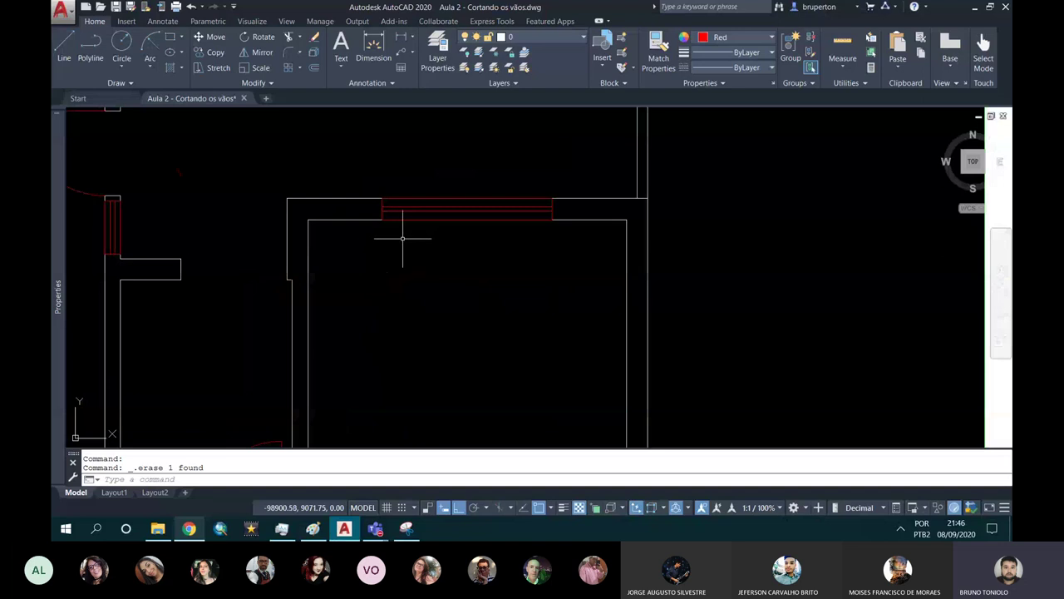
middle_drag(249, 245, 444, 263)
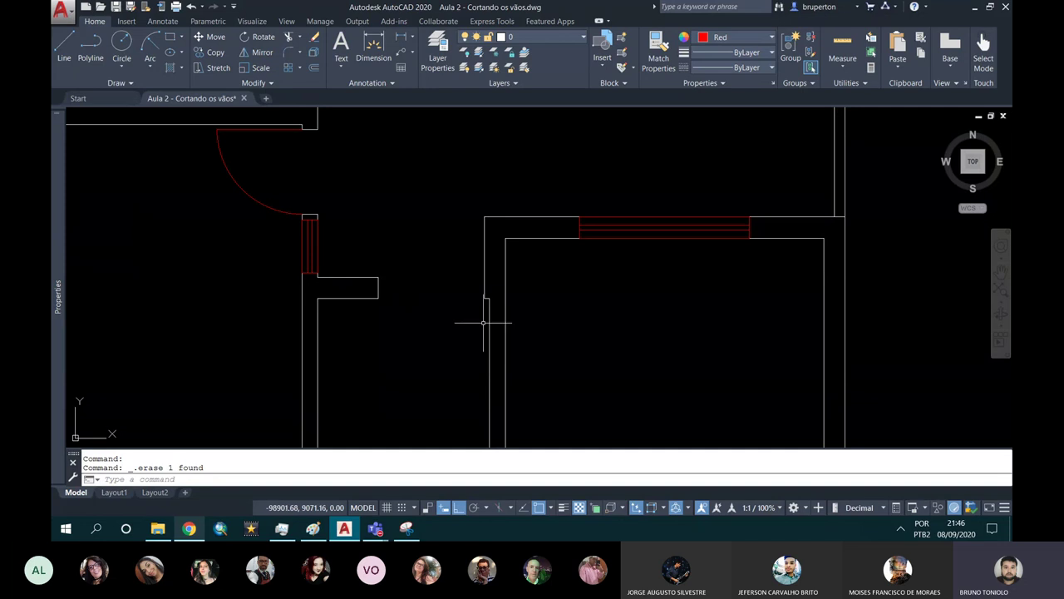
scroll(628, 210, up, 2)
mouse_move(765, 230)
middle_down()
mouse_move(623, 221)
mouse_move(566, 262)
middle_up()
scroll(582, 232, down, 2)
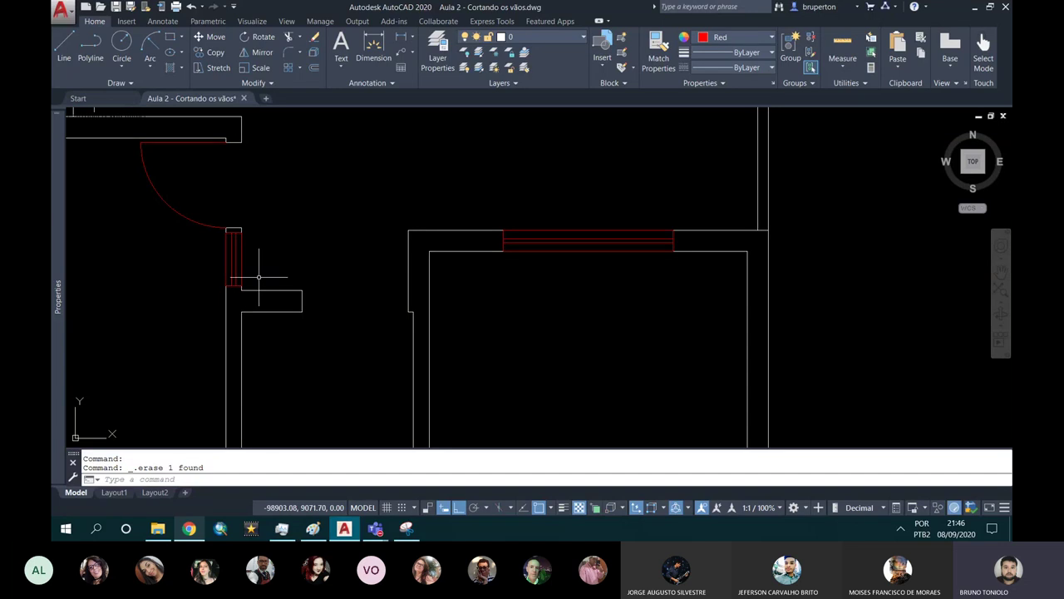
scroll(288, 275, down, 2)
scroll(309, 275, up, 2)
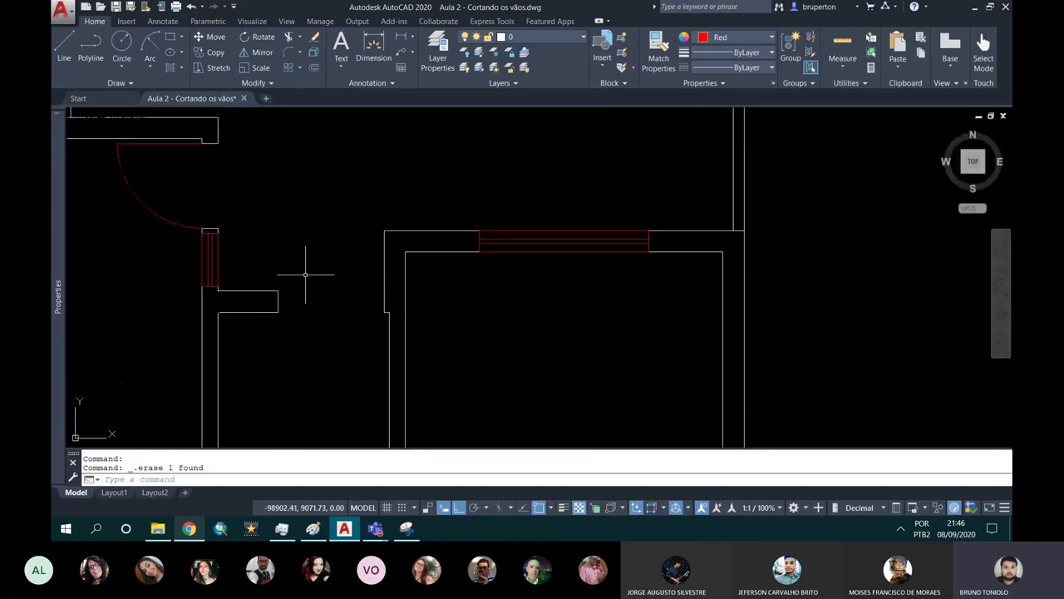
Draw a window rectangle in the left wall with a line across its middle.
click(170, 42)
scroll(282, 295, up, 1)
click(274, 285)
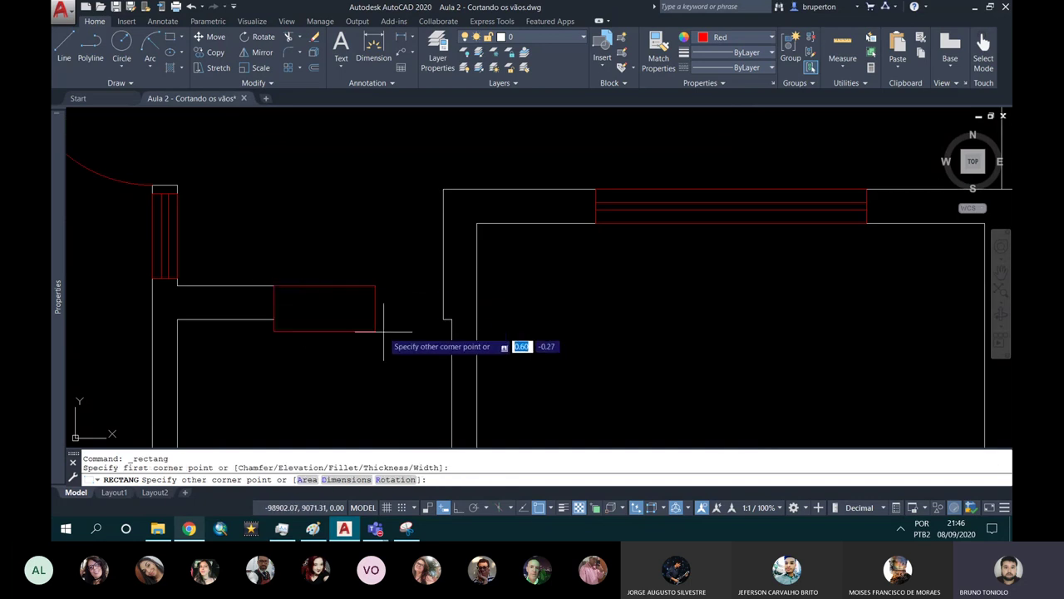
click(443, 319)
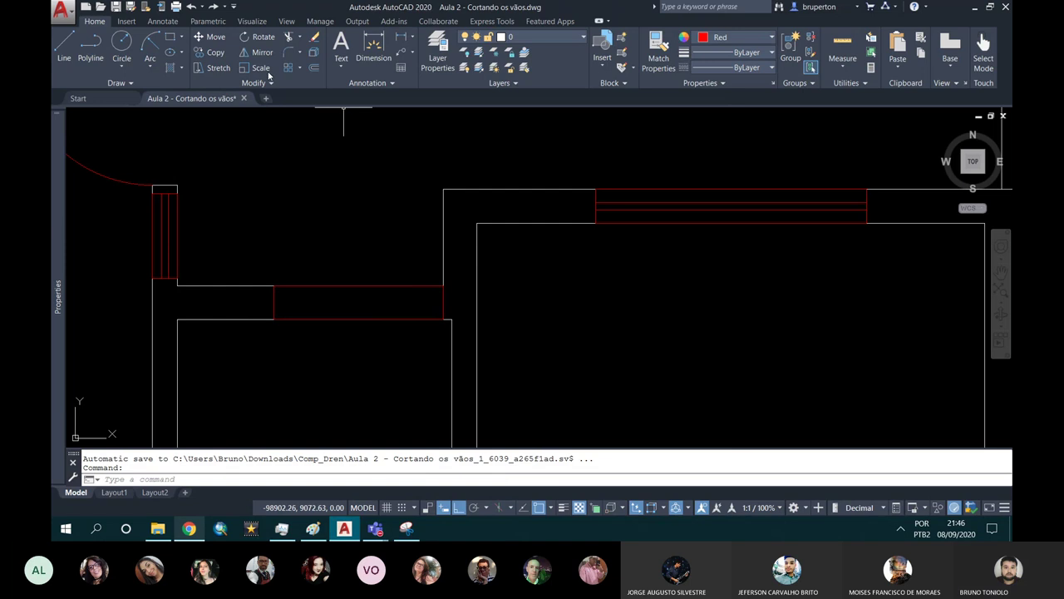
click(64, 46)
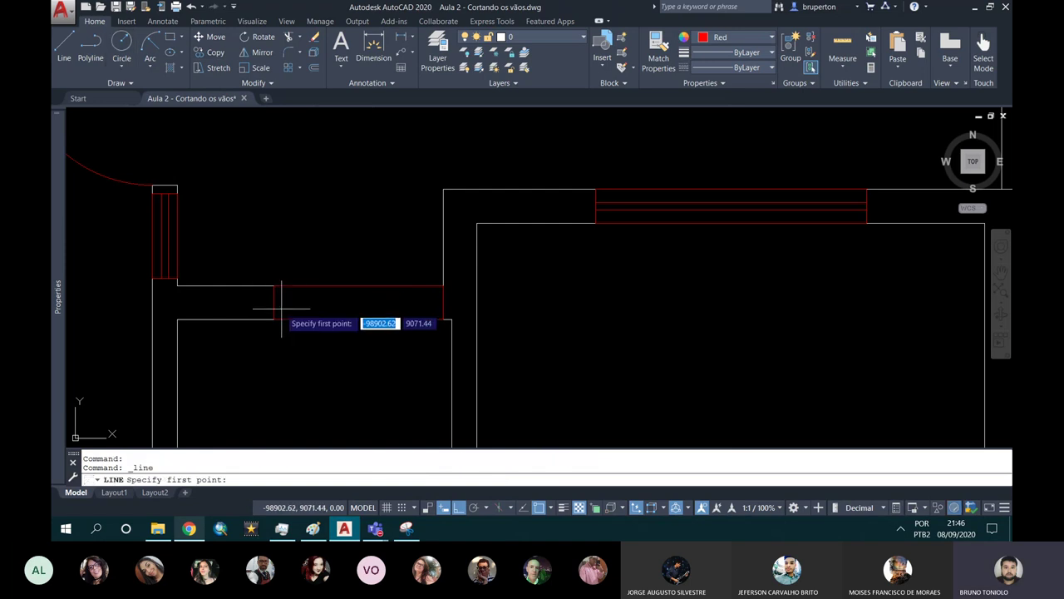
click(274, 304)
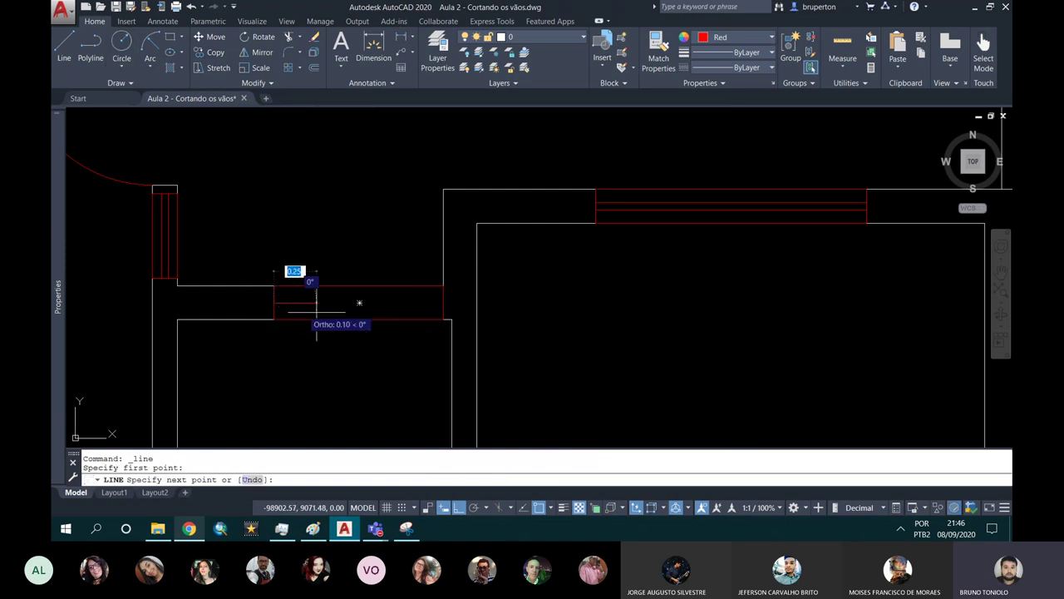
click(442, 304)
key(Return)
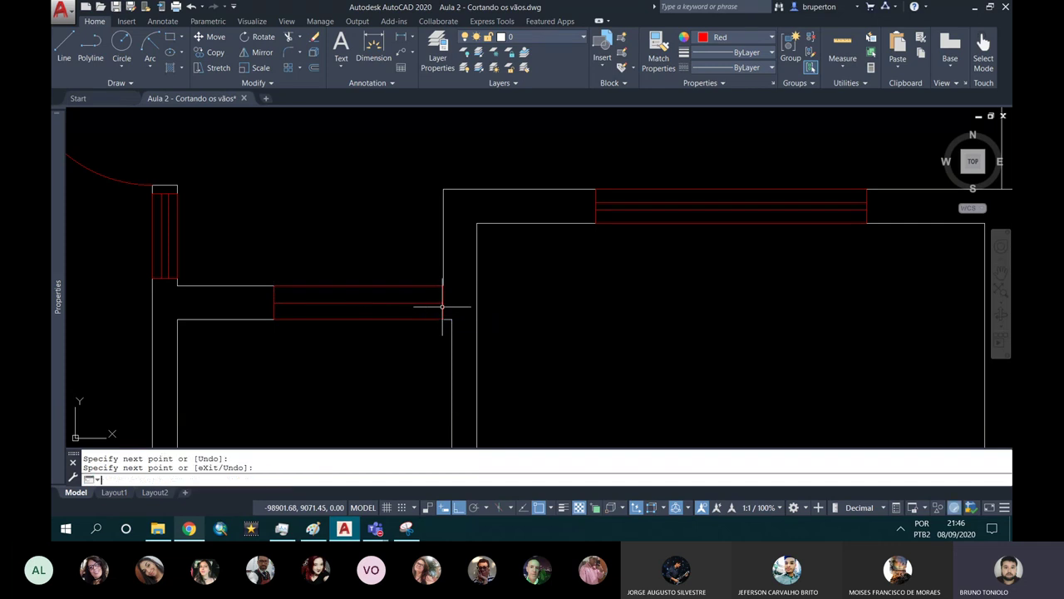
Offset the middle line 0.02 to both sides, then erase the middle line.
text(o)
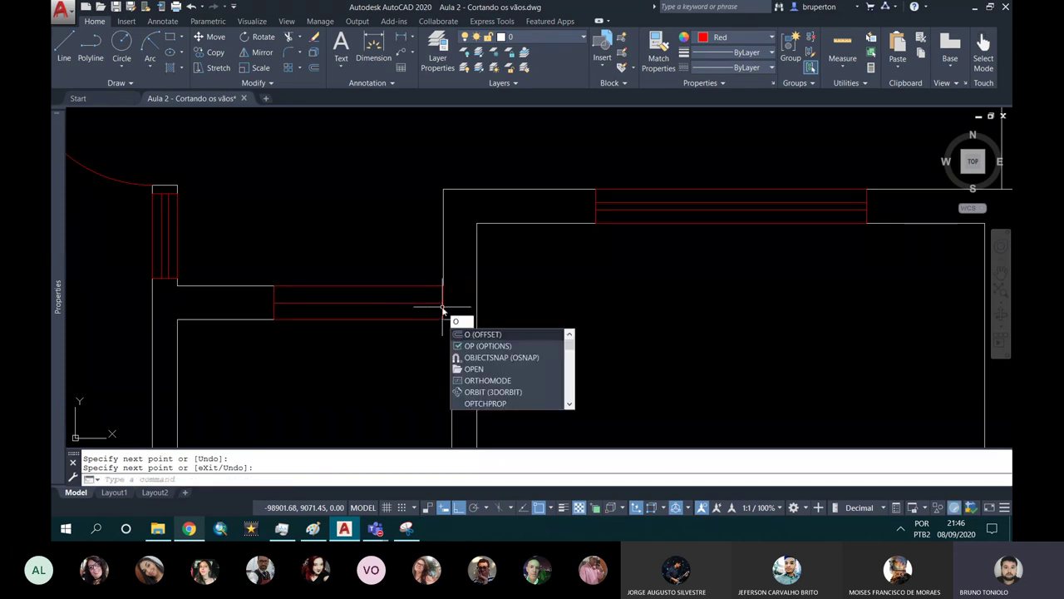
key(Return)
text(0.02)
key(Return)
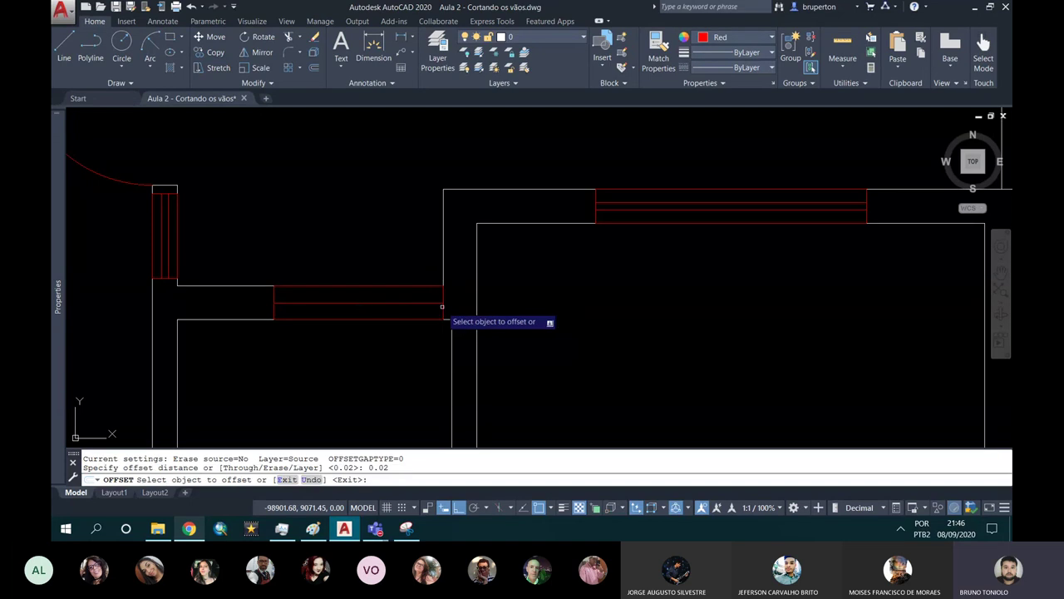
click(398, 302)
click(392, 258)
scroll(396, 318, up, 2)
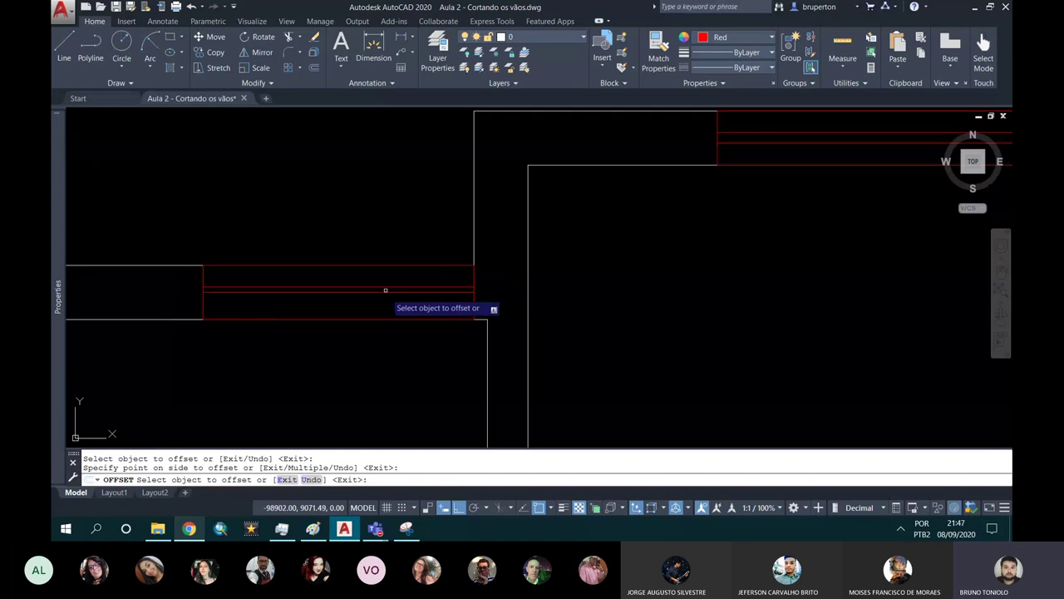
click(385, 292)
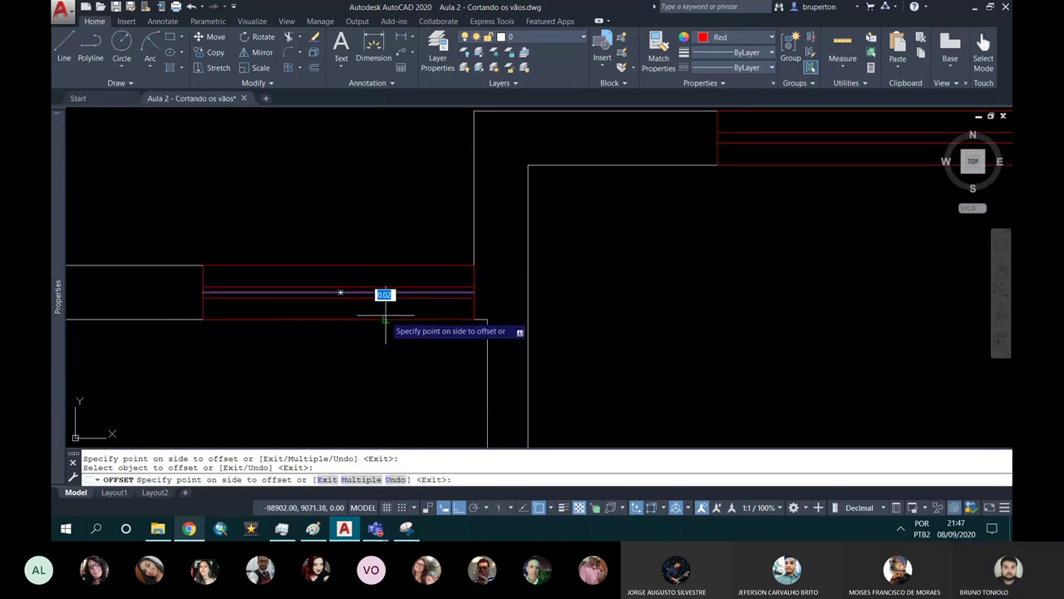
click(385, 321)
key(Escape)
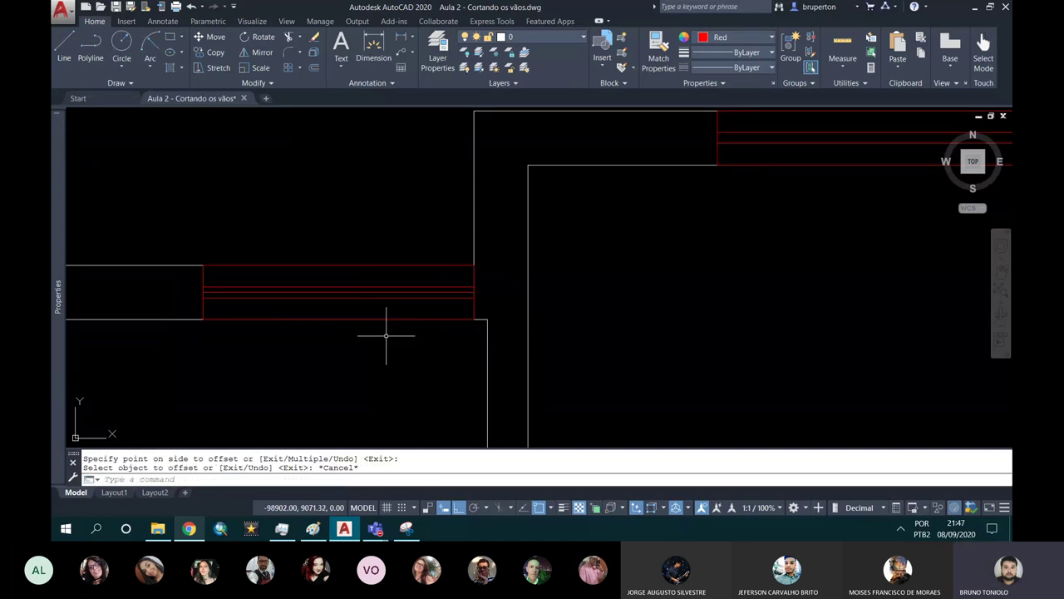
click(385, 293)
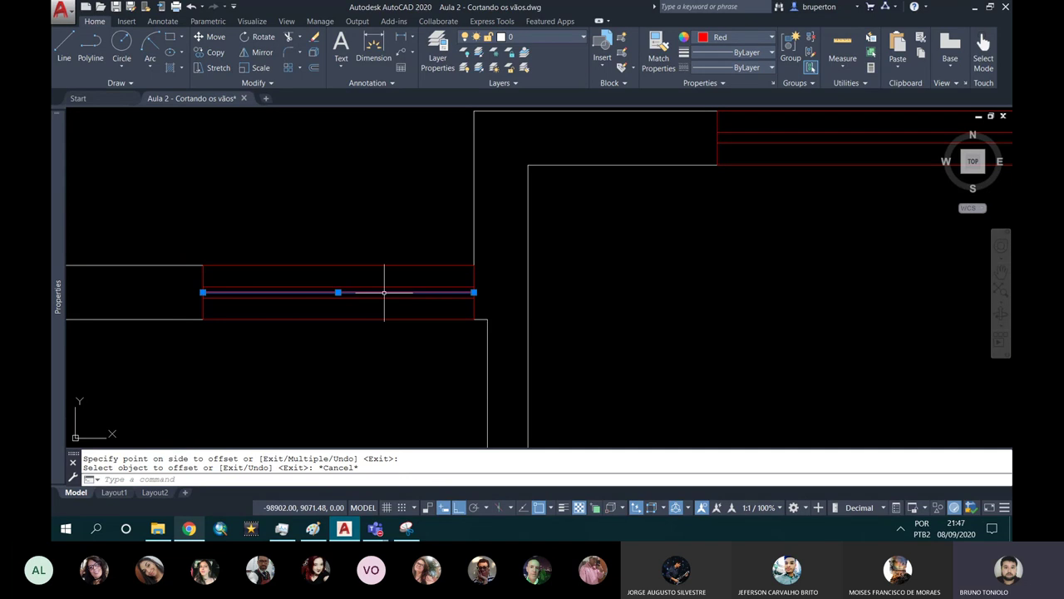
key(Delete)
scroll(332, 249, down, 3)
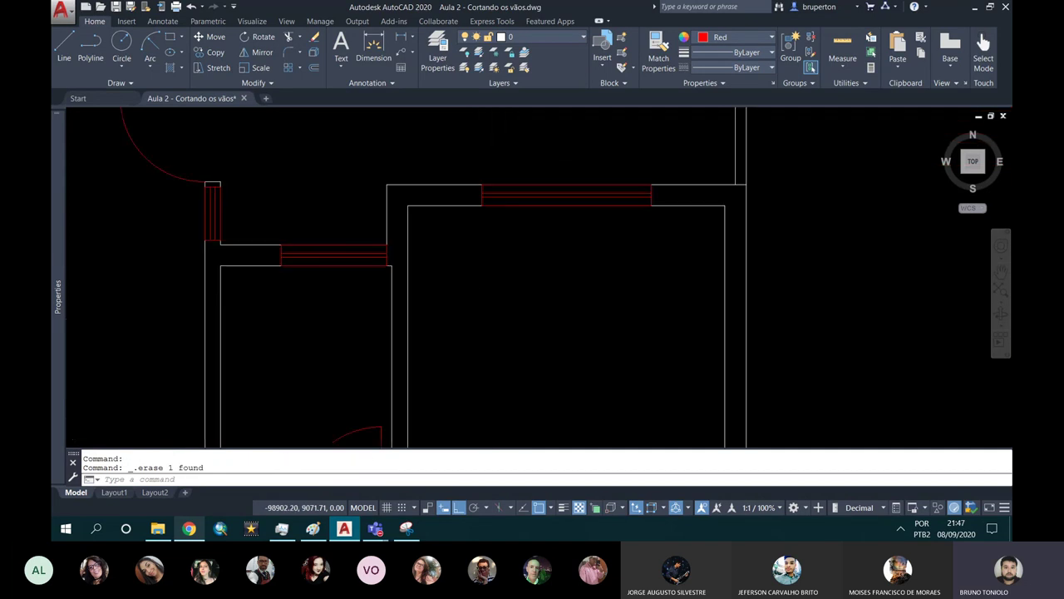
scroll(318, 239, down, 3)
scroll(343, 257, down, 2)
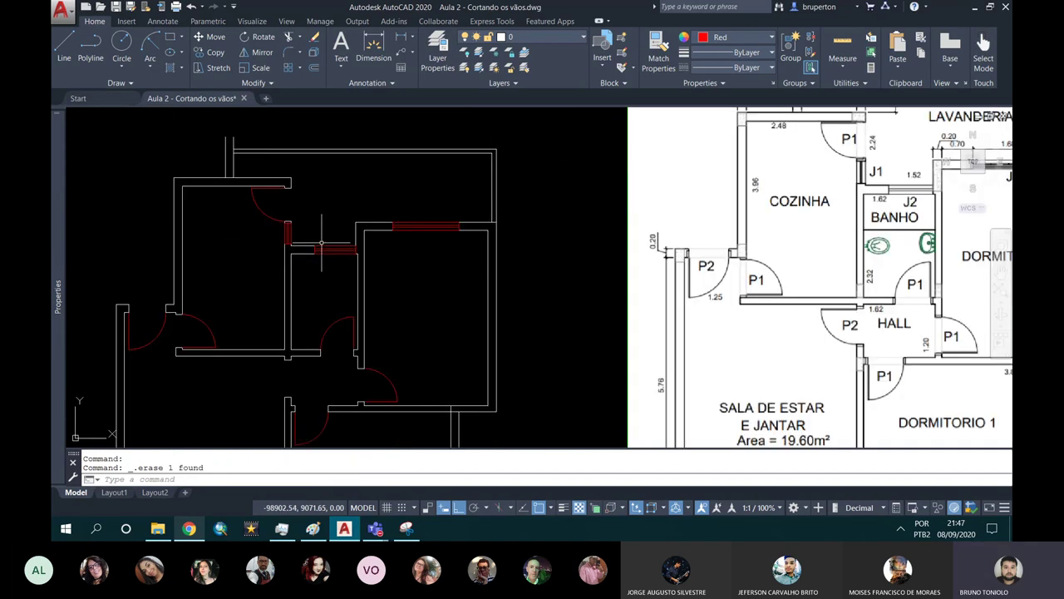
scroll(350, 257, down, 2)
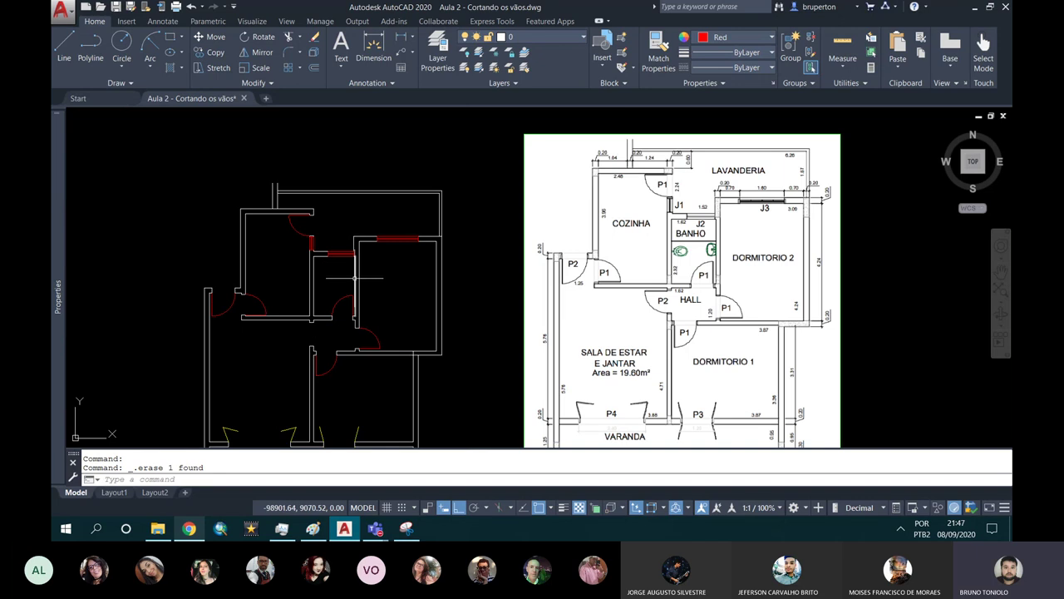
middle_drag(355, 276, 368, 259)
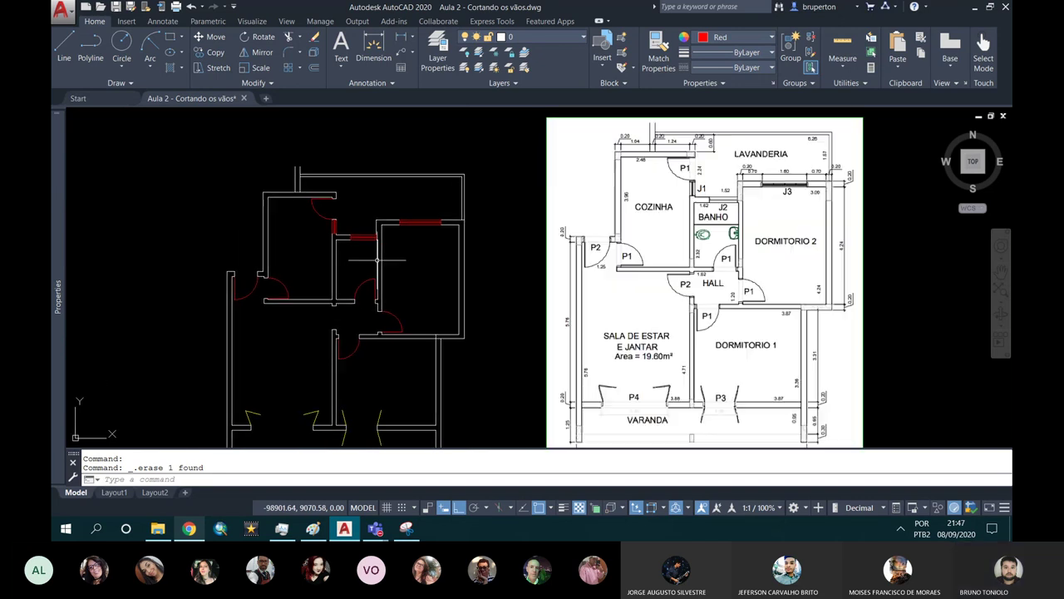
middle_drag(350, 257, 382, 228)
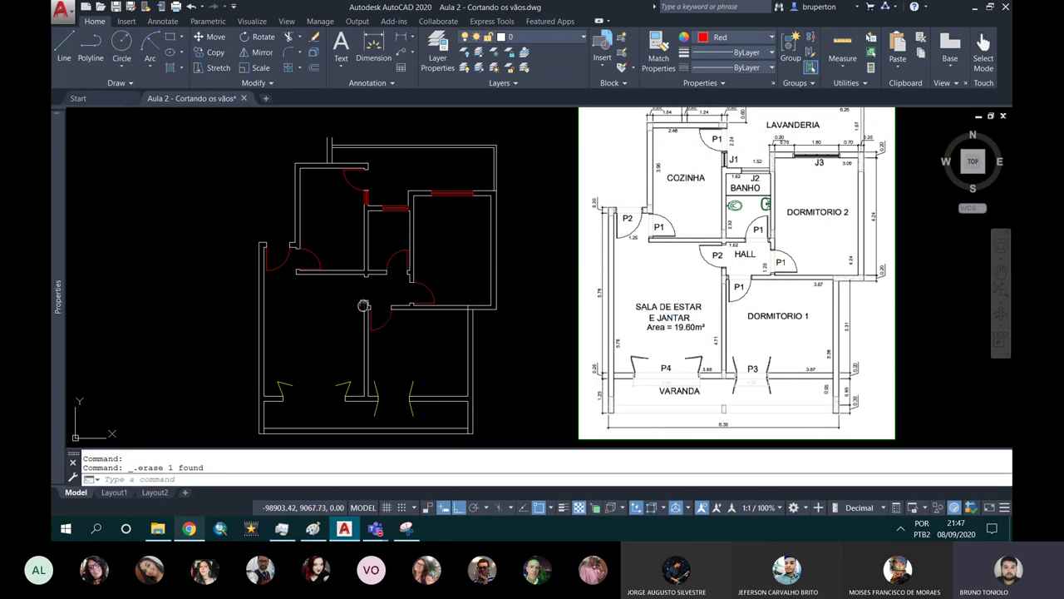
middle_drag(364, 304, 364, 318)
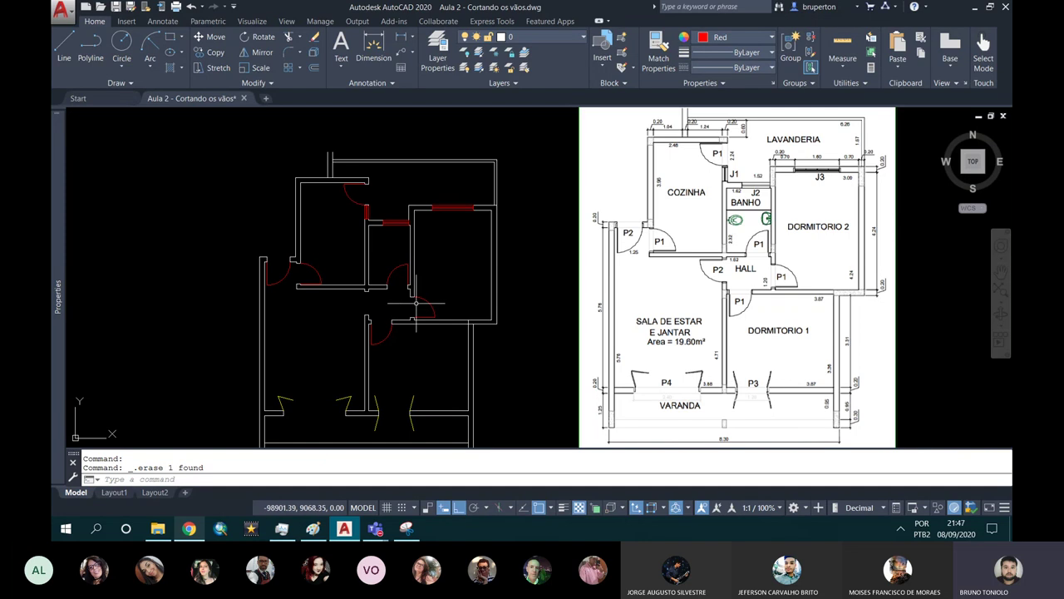
scroll(694, 404, up, 2)
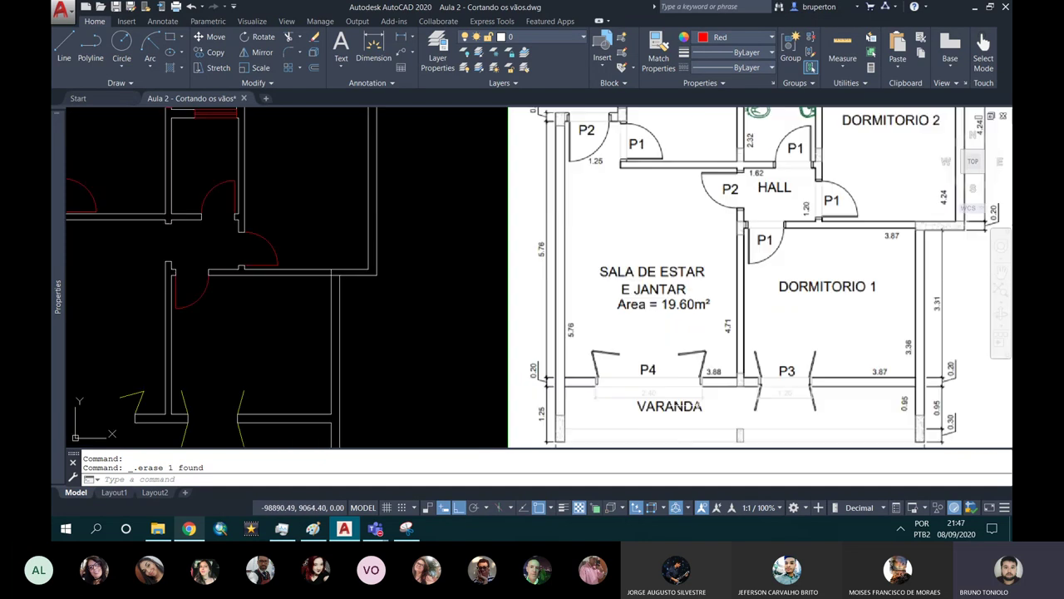
scroll(694, 404, up, 4)
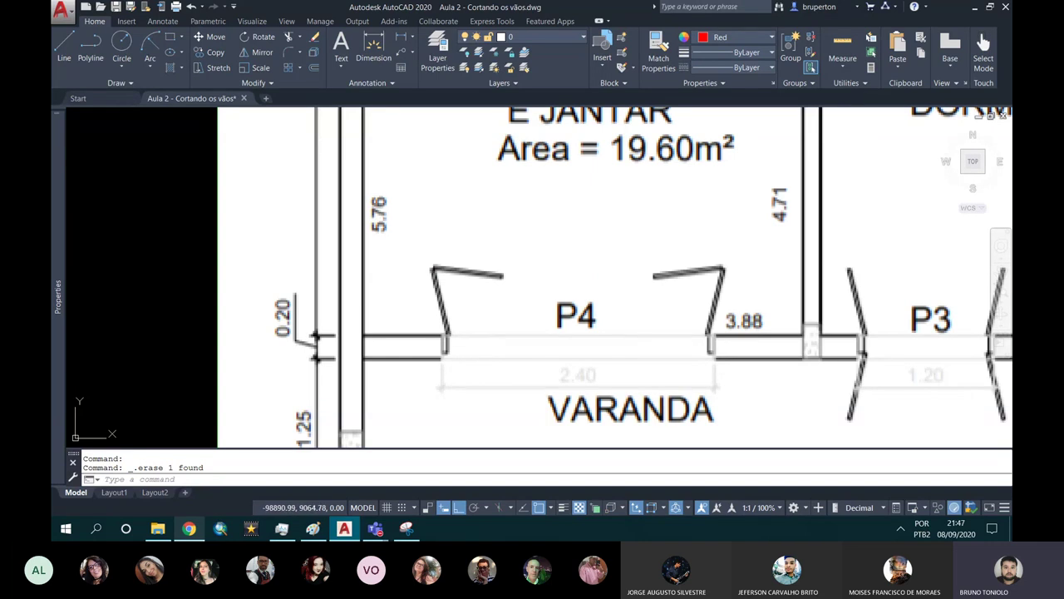
scroll(571, 368, down, 6)
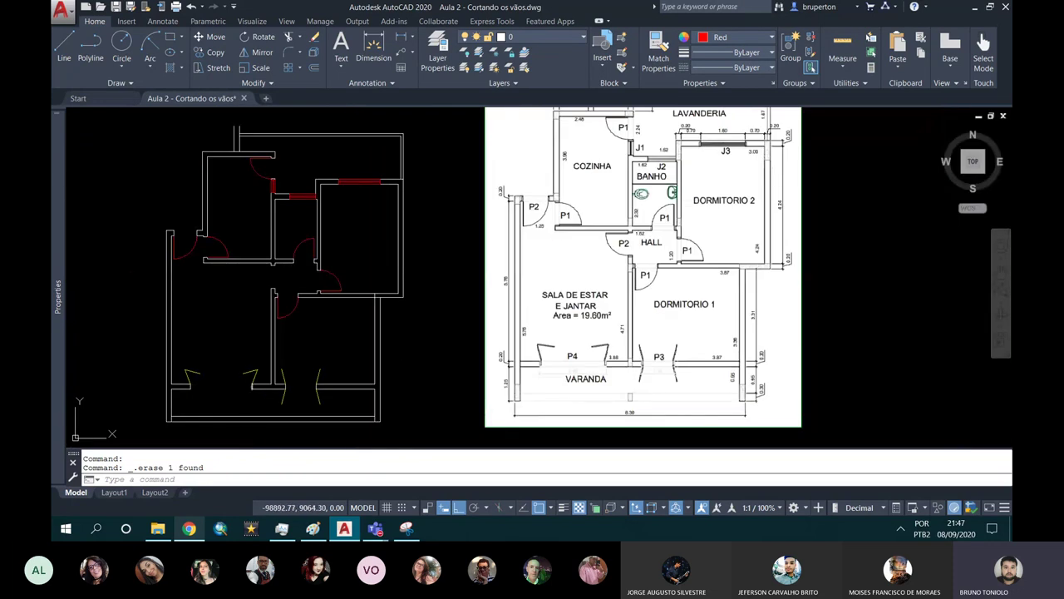
scroll(655, 346, up, 2)
scroll(526, 362, up, 2)
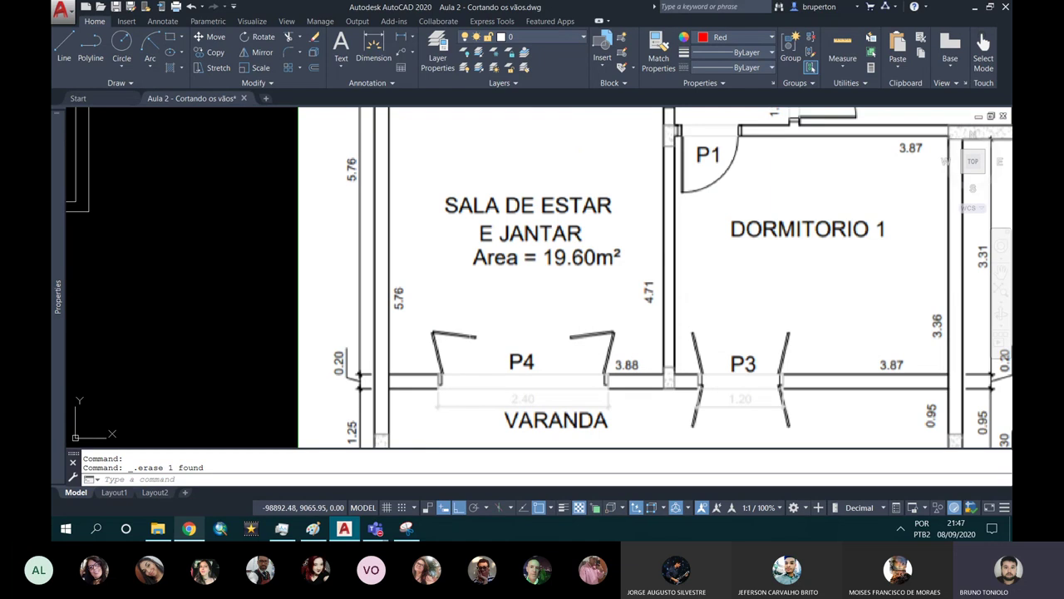
scroll(568, 318, down, 2)
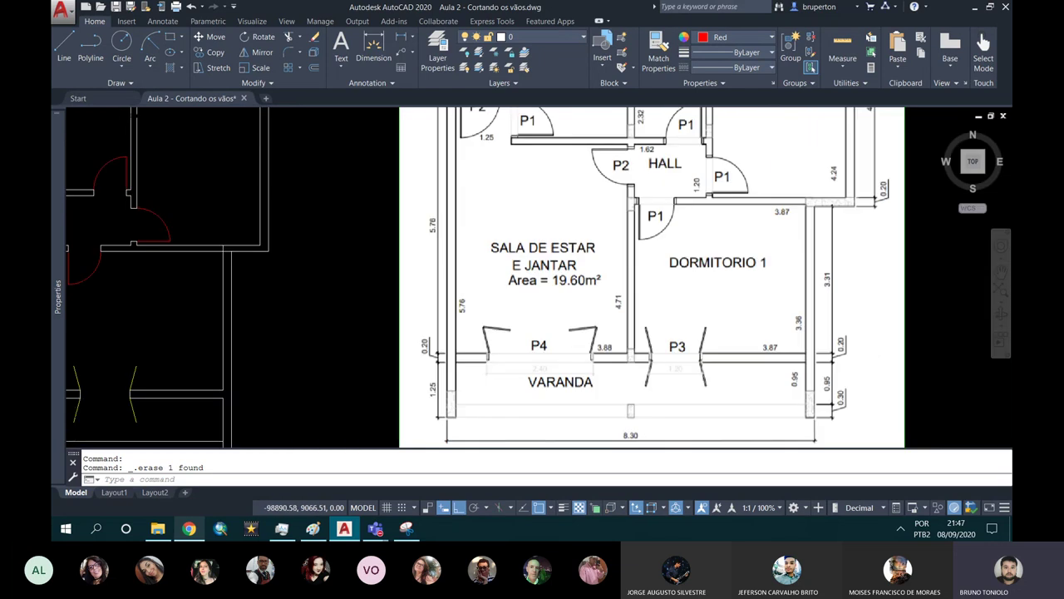
scroll(568, 318, down, 2)
scroll(204, 316, up, 3)
middle_drag(156, 254, 283, 251)
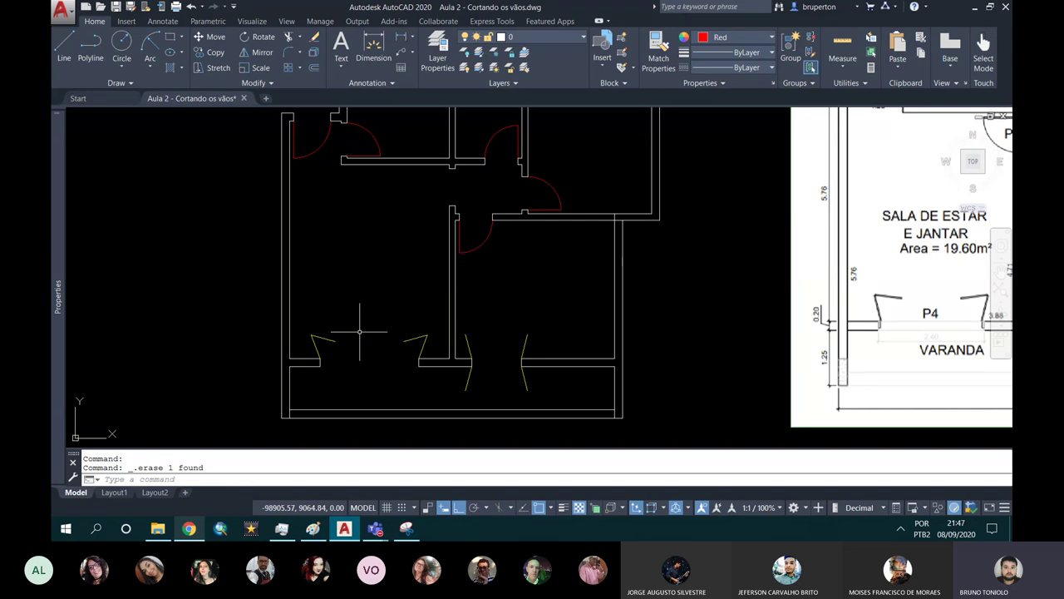
mouse_move(327, 196)
middle_down()
mouse_move(348, 226)
mouse_move(373, 195)
middle_up()
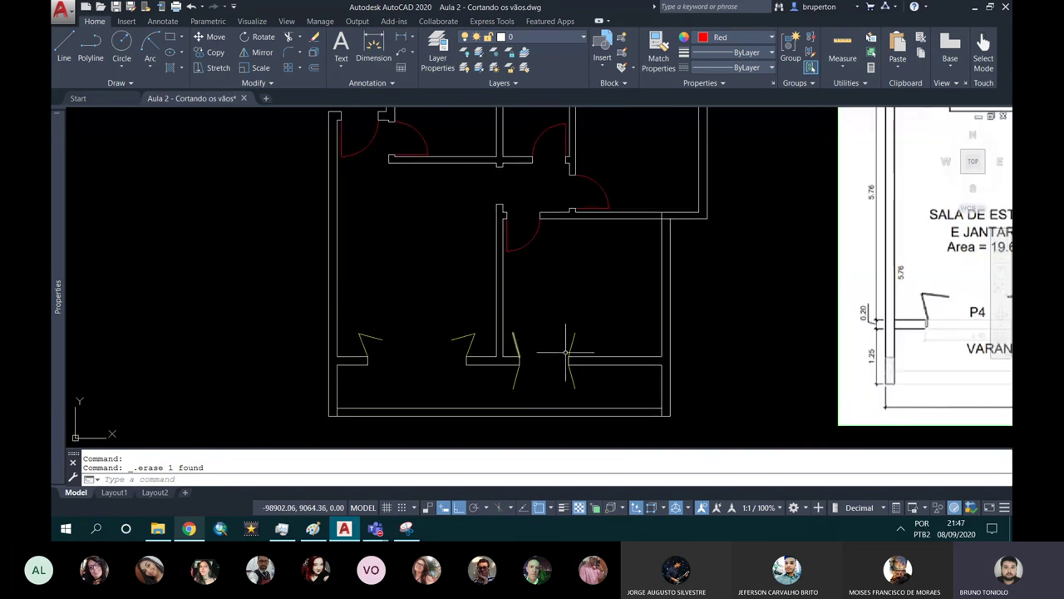
scroll(440, 352, down, 4)
scroll(444, 347, up, 2)
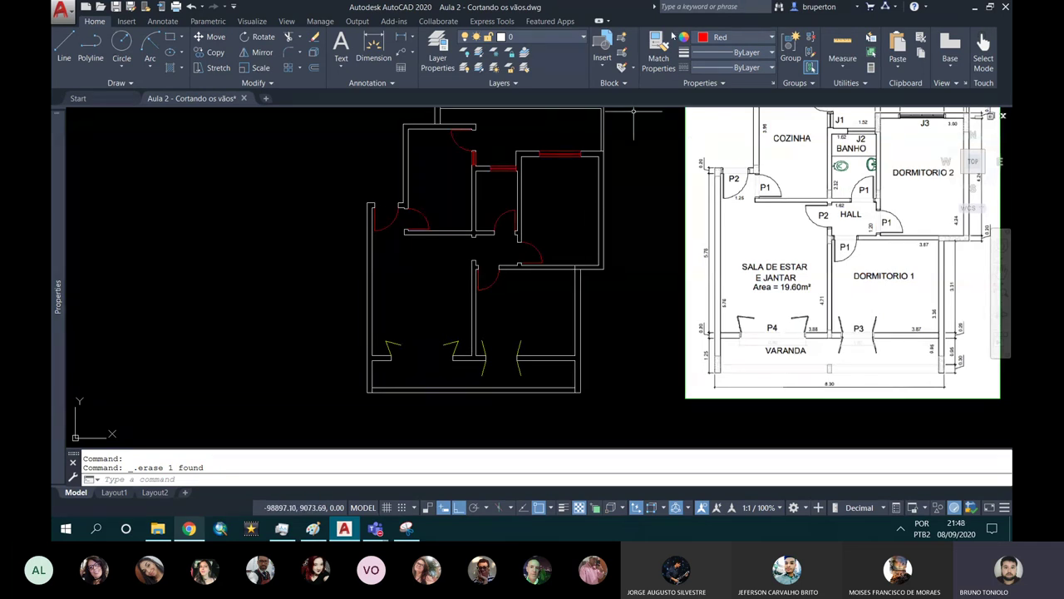
Launch Word and create a blank document.
click(66, 528)
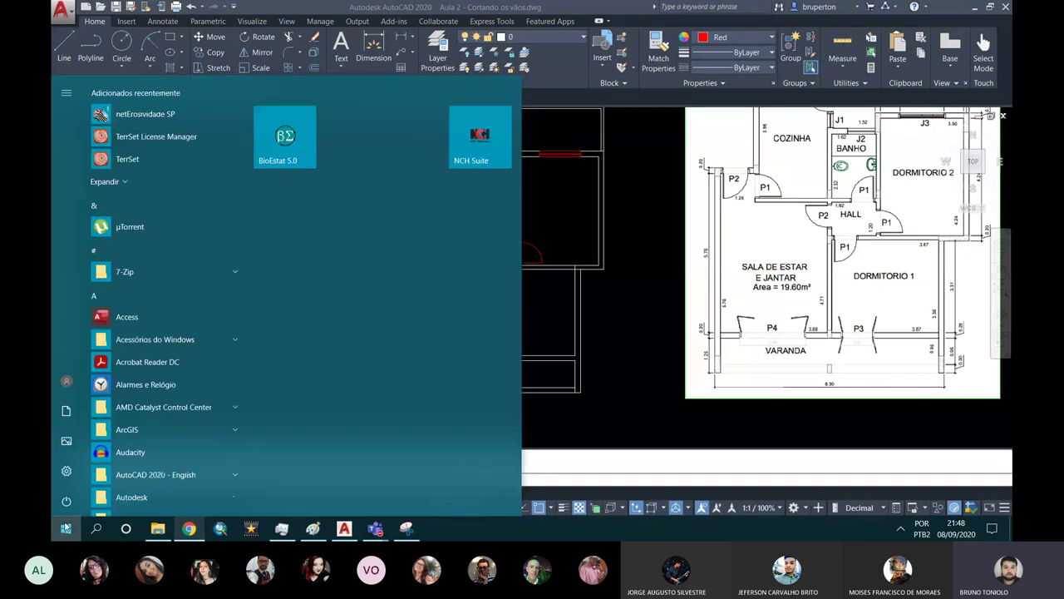
text(word)
key(Return)
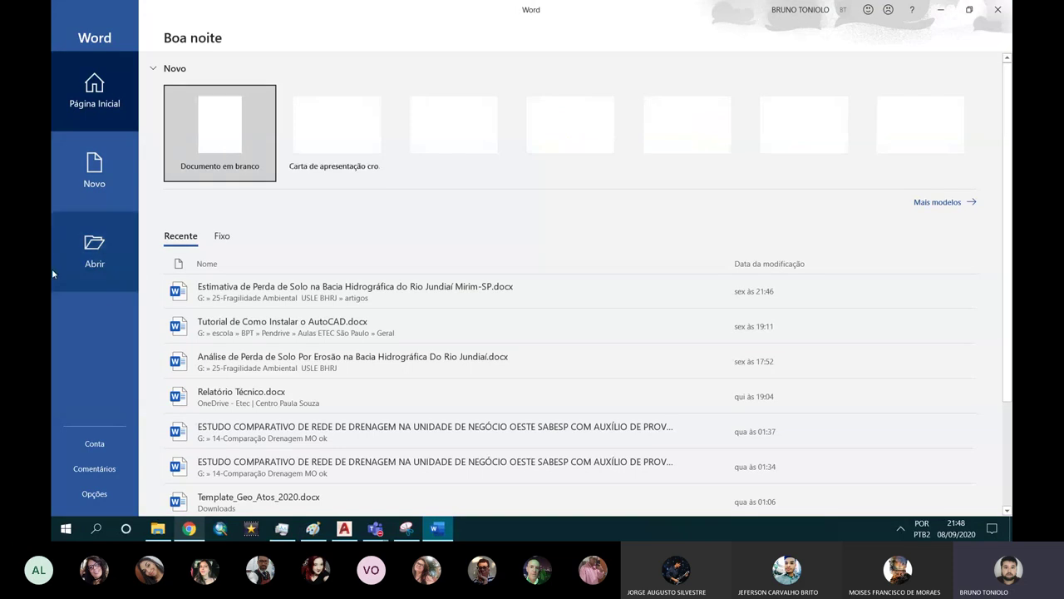
click(239, 167)
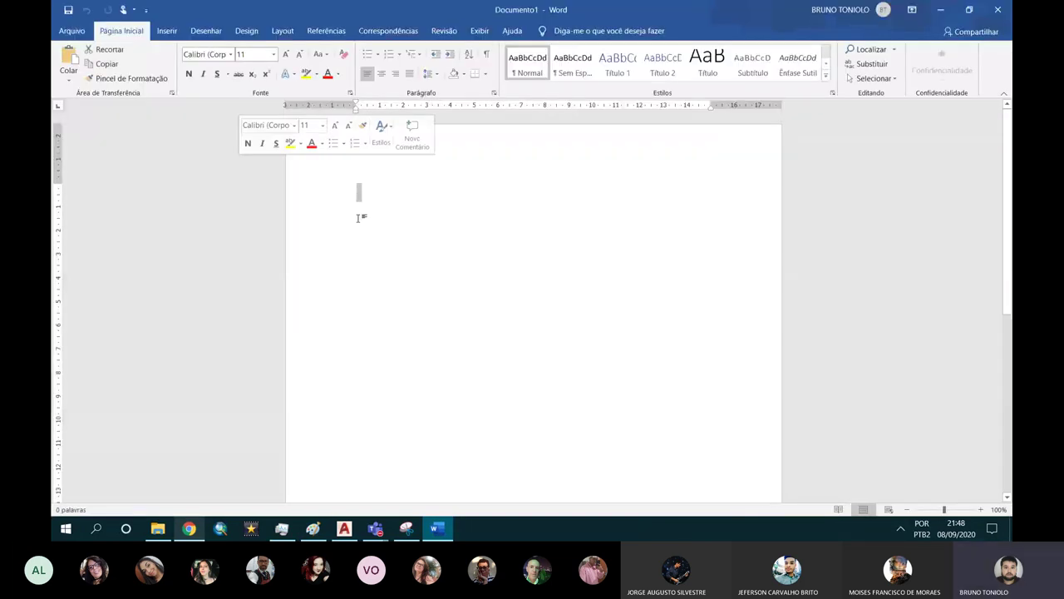
Type the person's name as a bold 36 pt heading.
text(BRUNO TONIOLO)
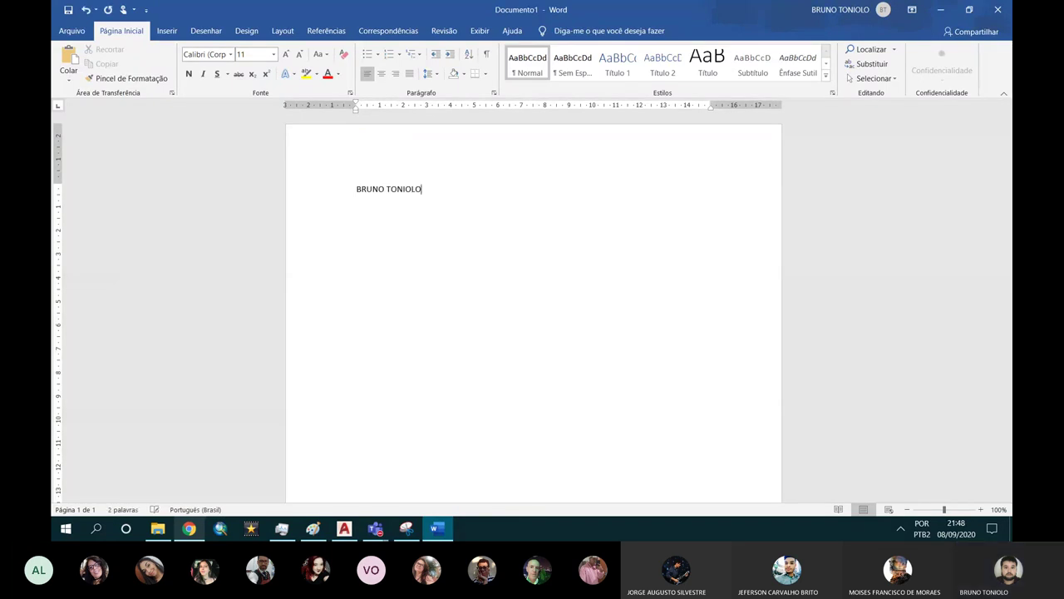
triple_click(388, 189)
click(188, 73)
click(274, 54)
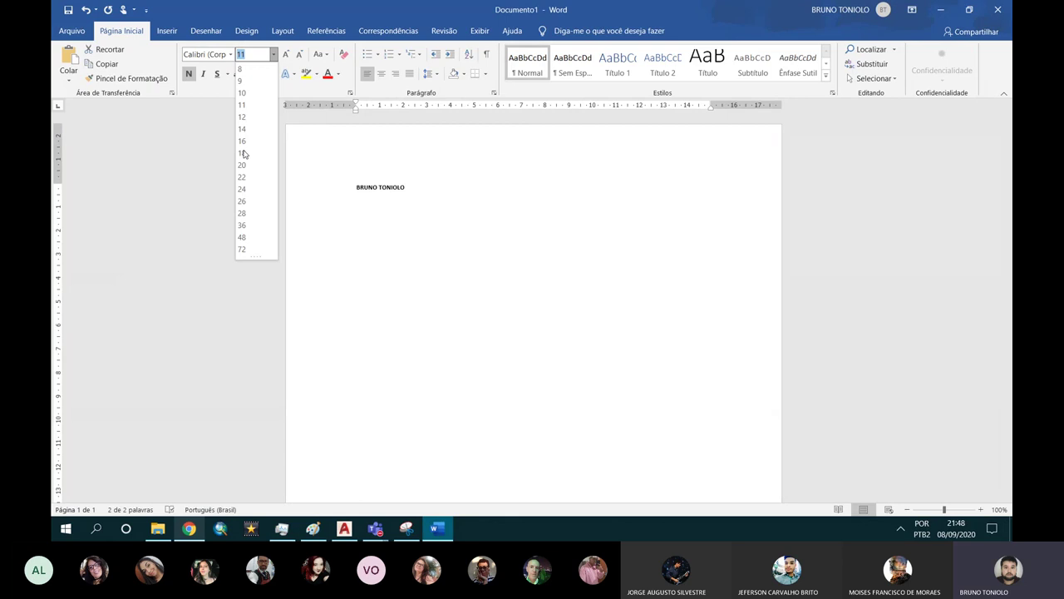
click(243, 226)
click(650, 218)
Type 'ETEC CARLOS' on a new line in Times New Roman 14.
key(Return)
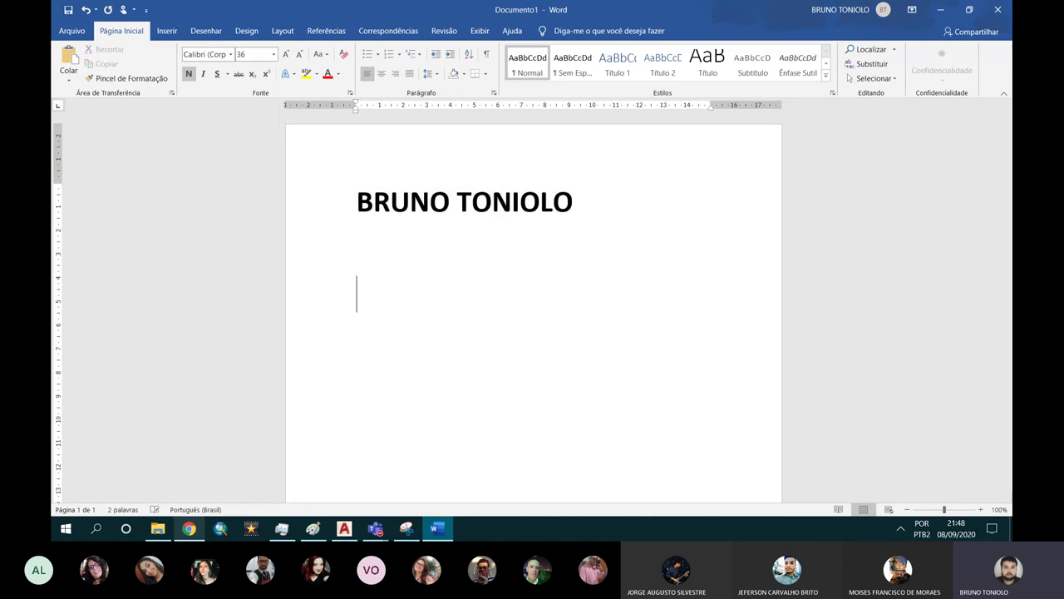
click(213, 53)
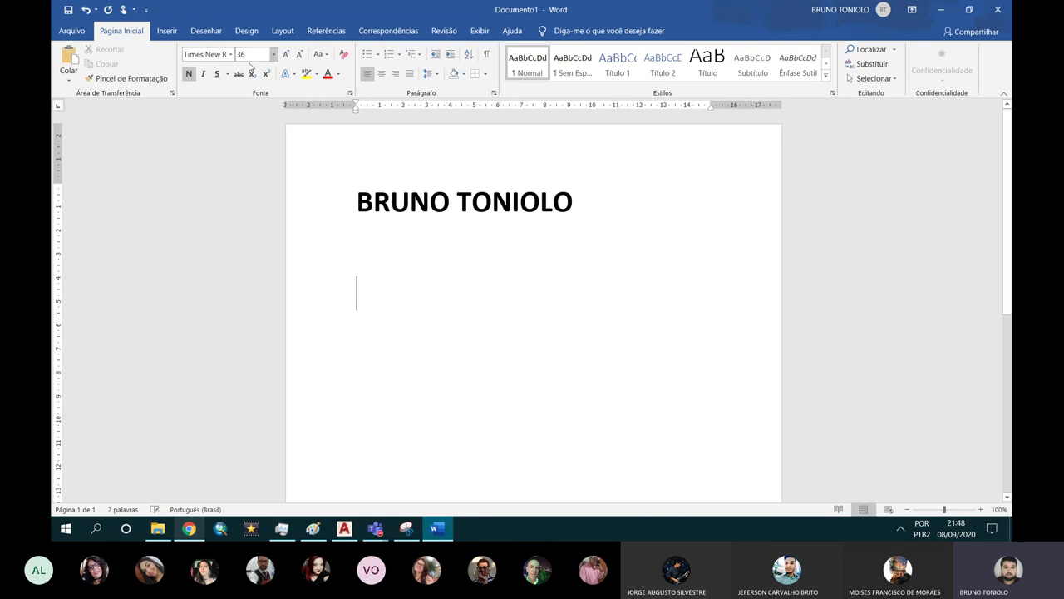
click(247, 56)
text(14)
key(Return)
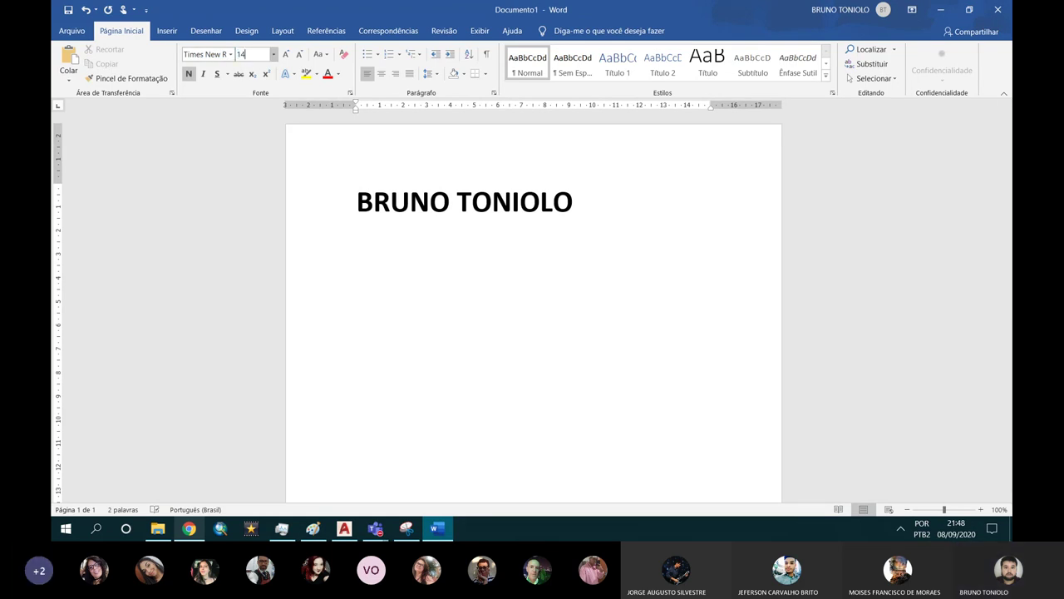
text(ETEC CARL)
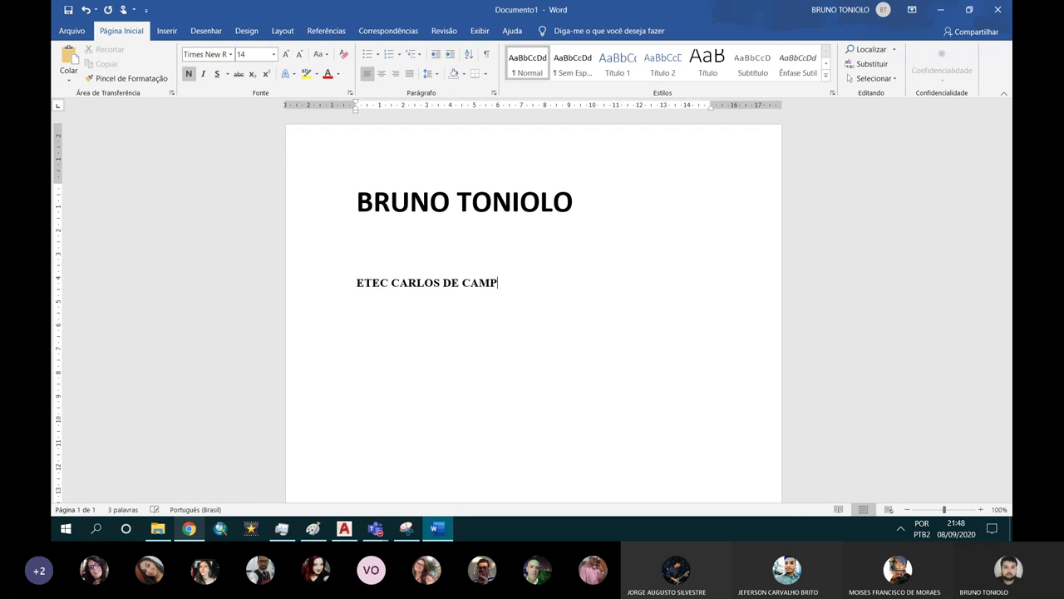
text(OS)
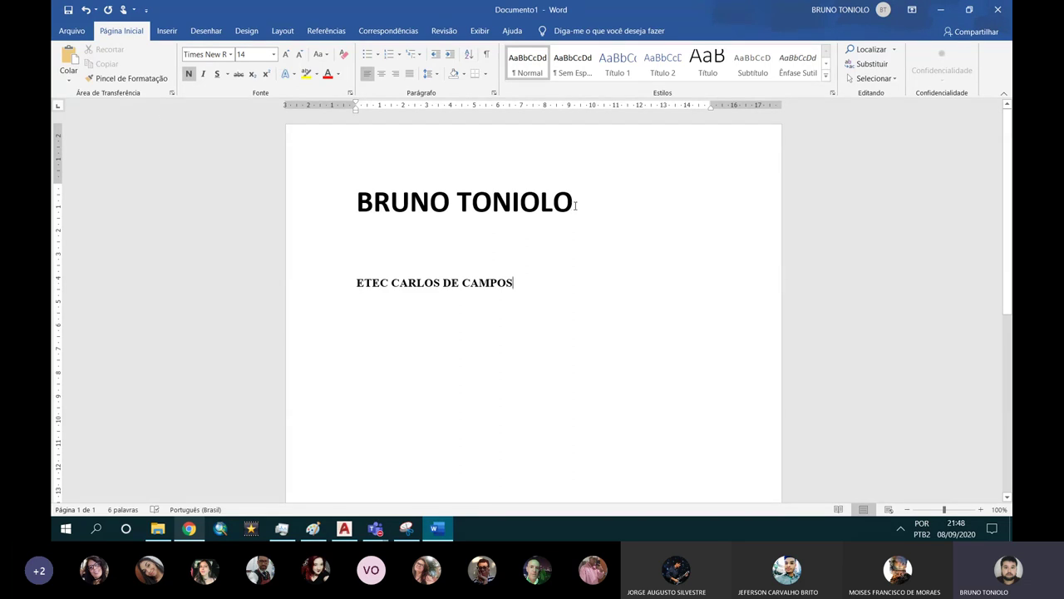
drag(571, 202, 397, 198)
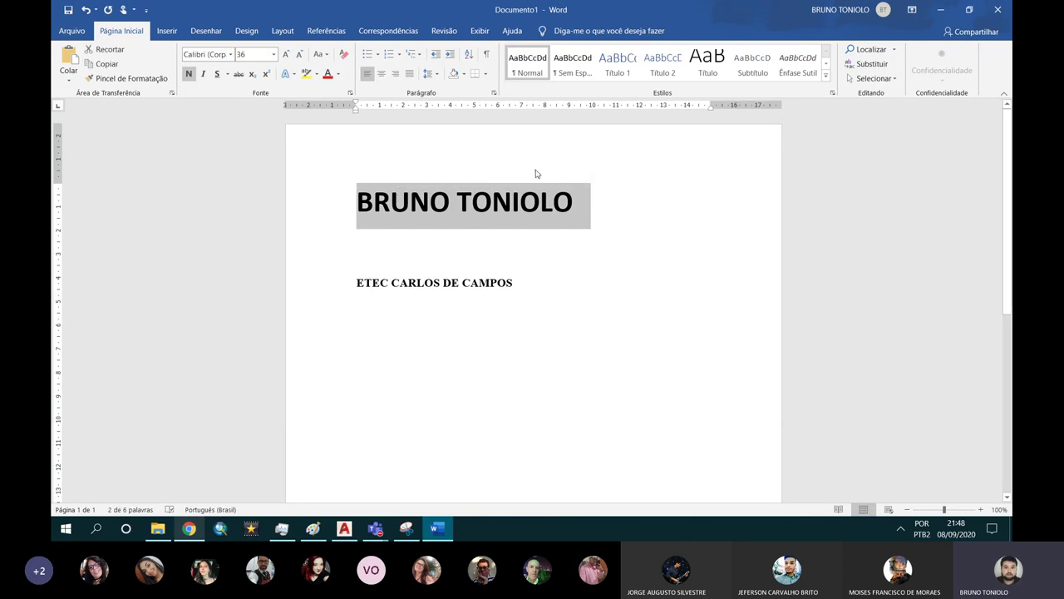
Paint the heading's formatting onto the ETEC line, then close Word without saving.
click(128, 78)
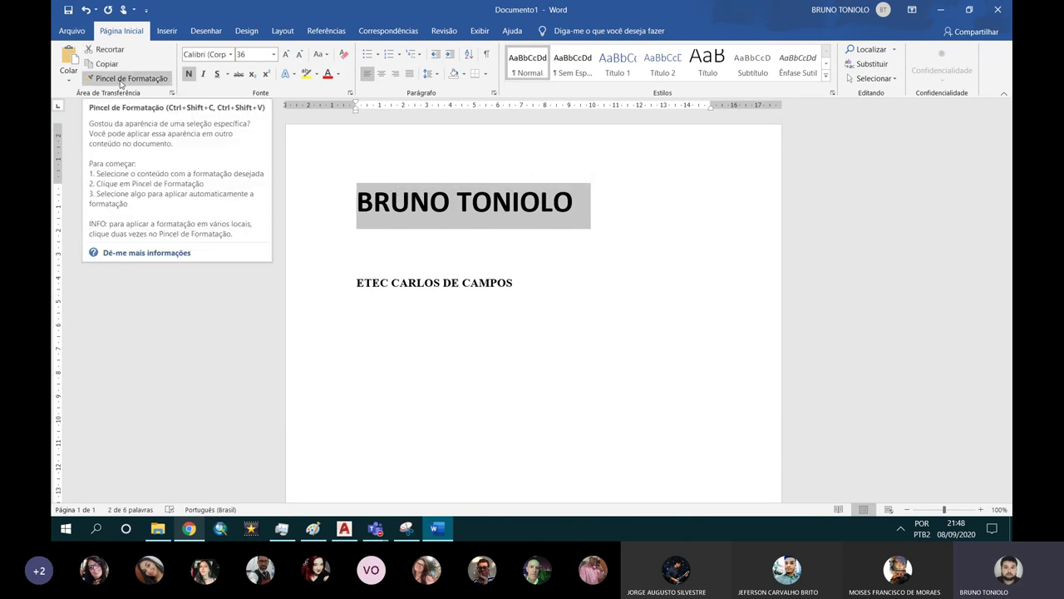
click(122, 81)
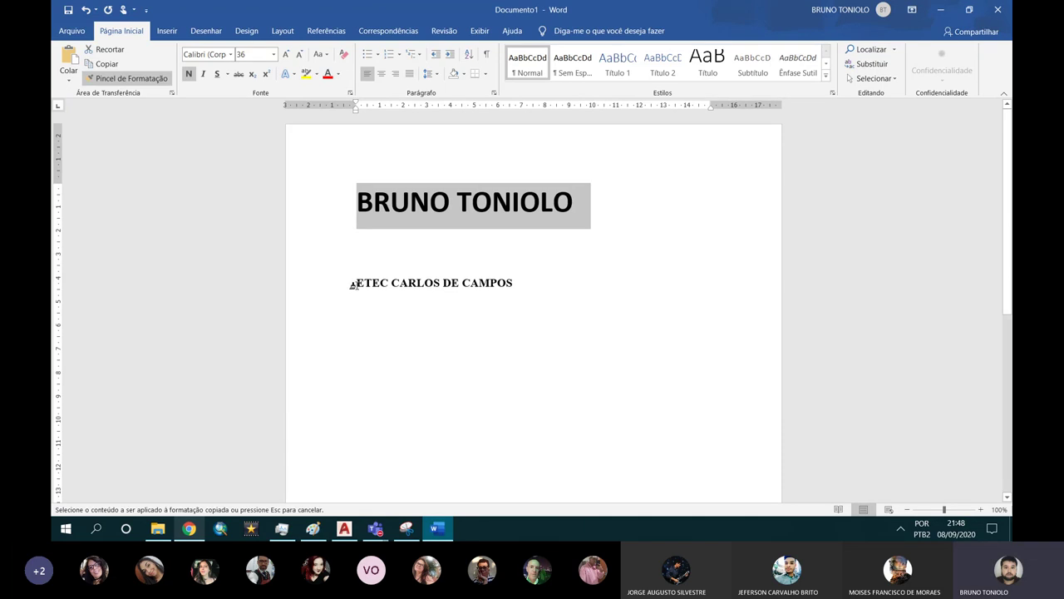
drag(353, 285, 487, 296)
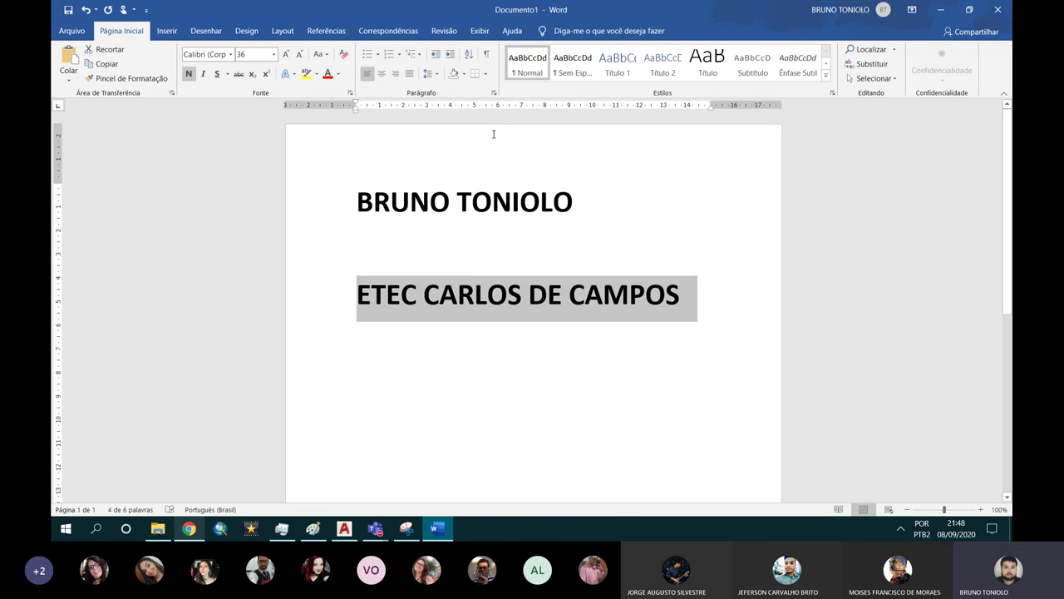
click(998, 9)
click(583, 338)
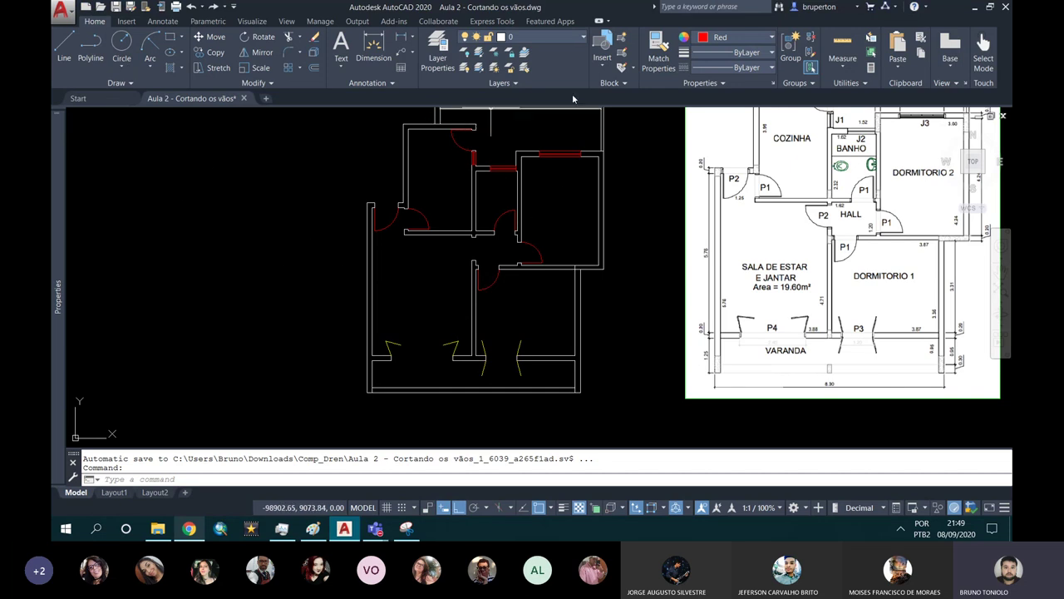
Match properties from a red door arc onto each yellow door leaf along the lower wall.
click(659, 60)
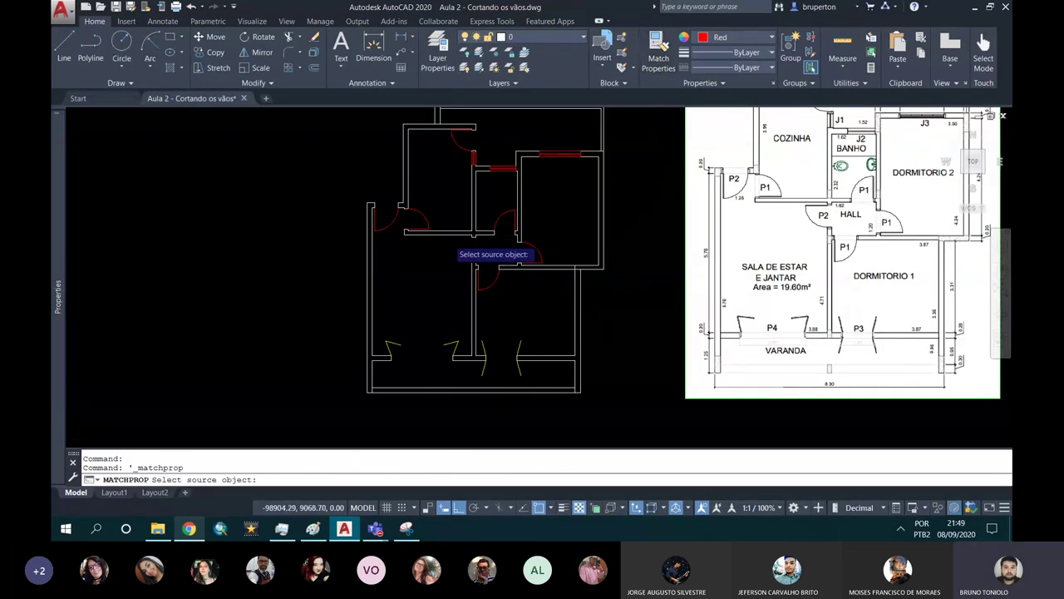
scroll(478, 218, up, 2)
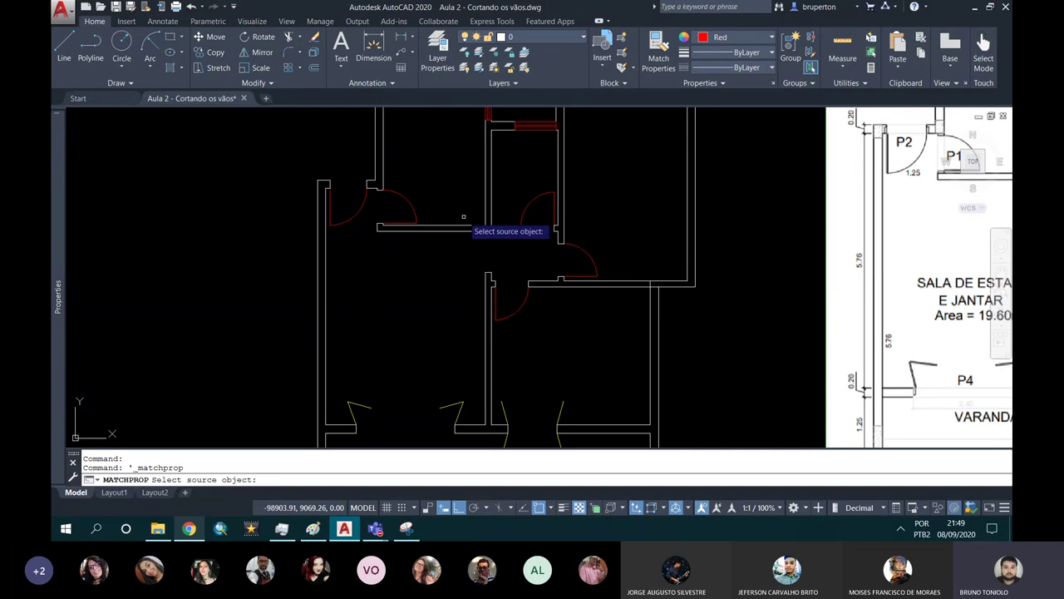
middle_drag(466, 226, 569, 171)
click(513, 141)
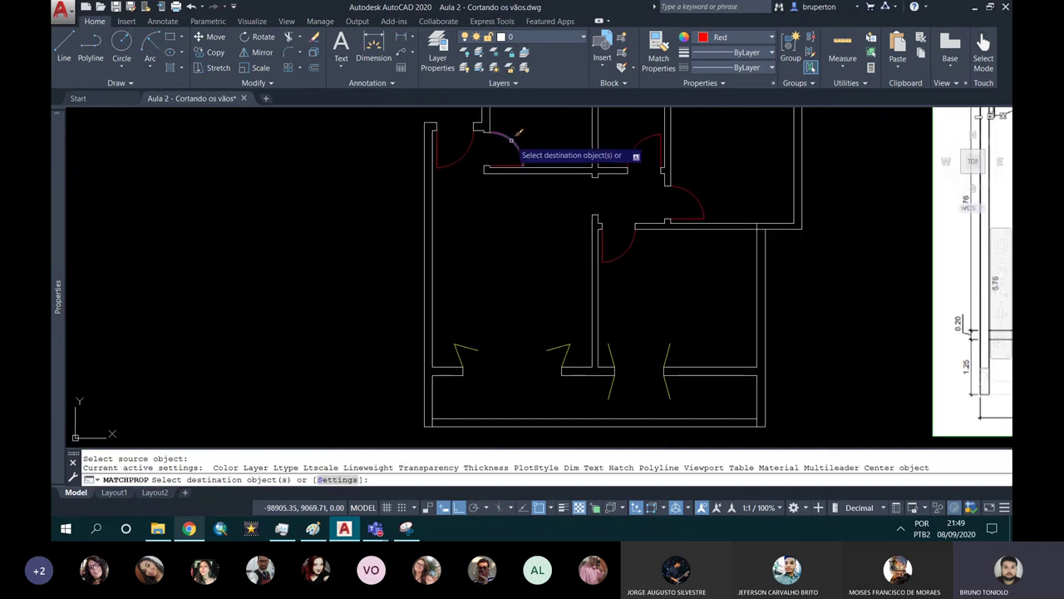
scroll(470, 354, up, 2)
scroll(474, 345, up, 1)
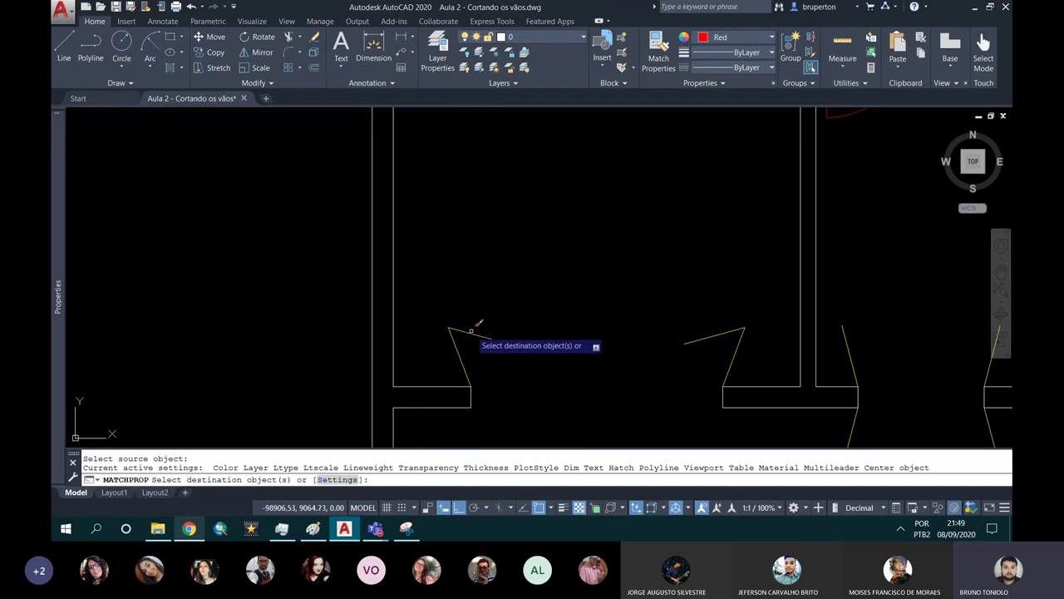
click(469, 331)
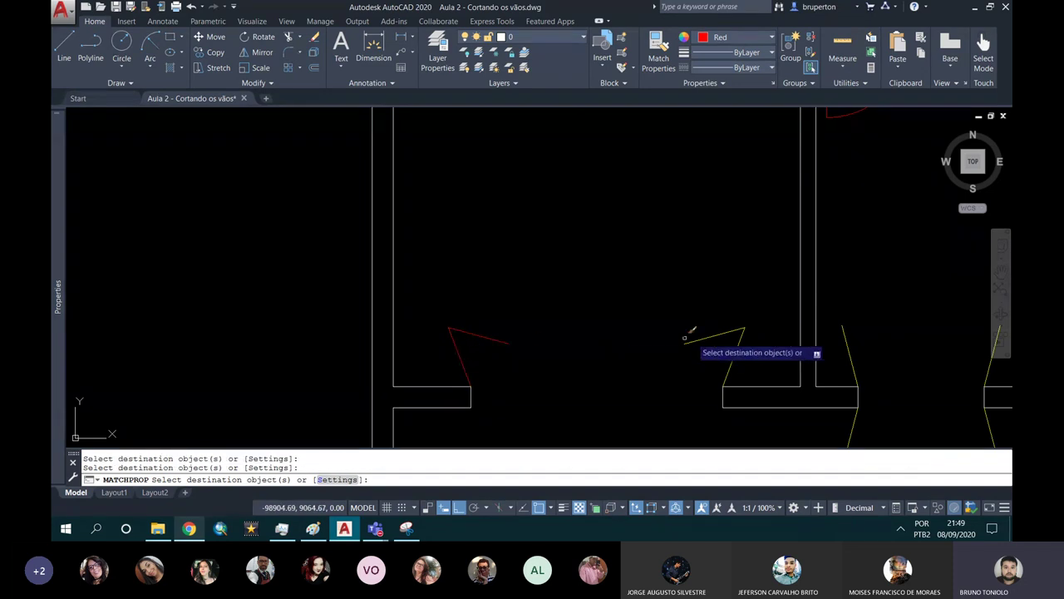
middle_drag(767, 331, 404, 218)
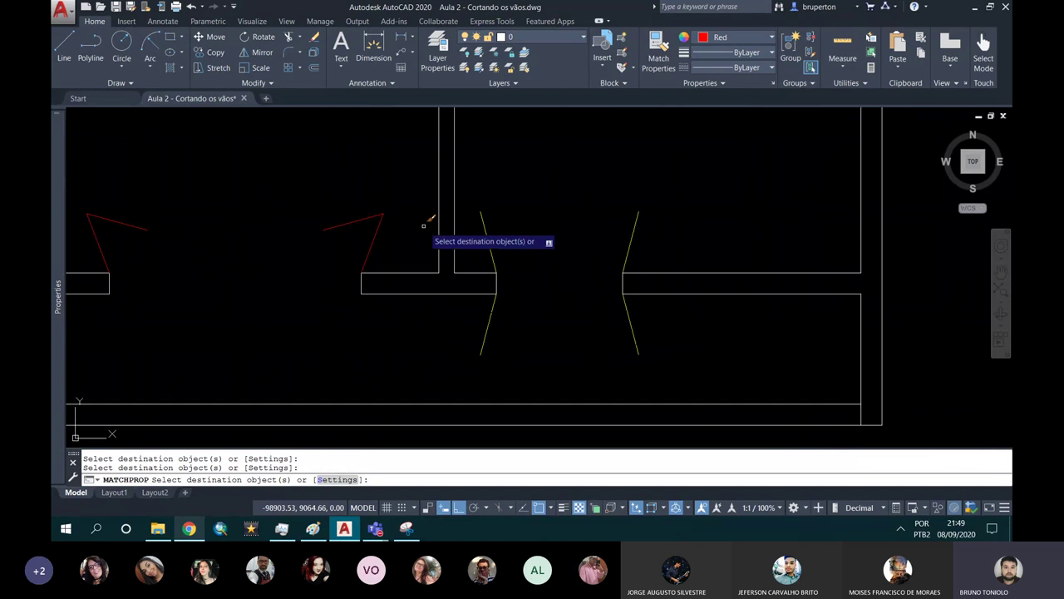
click(490, 247)
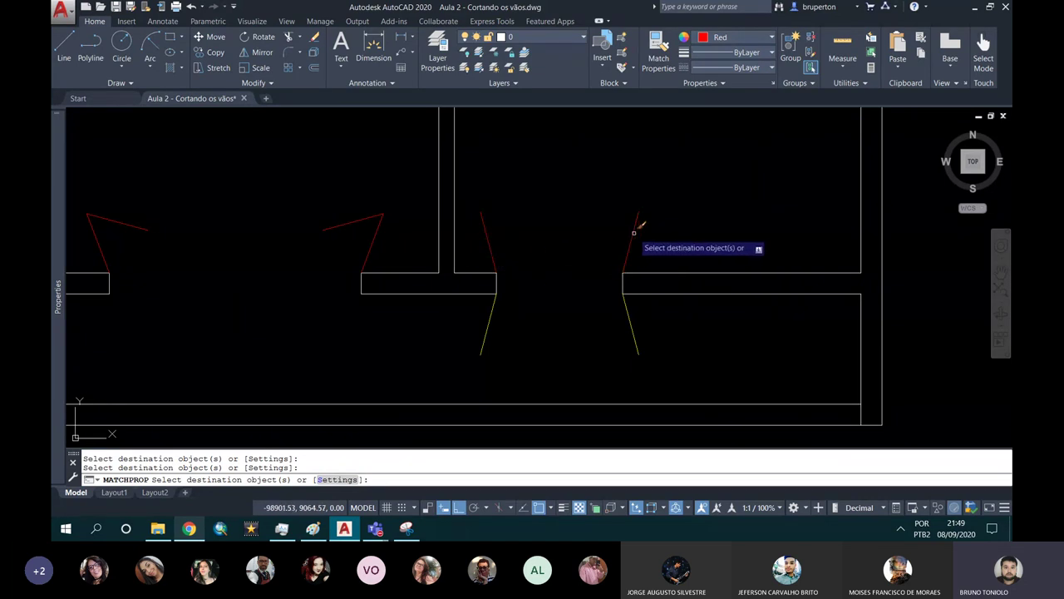
click(634, 232)
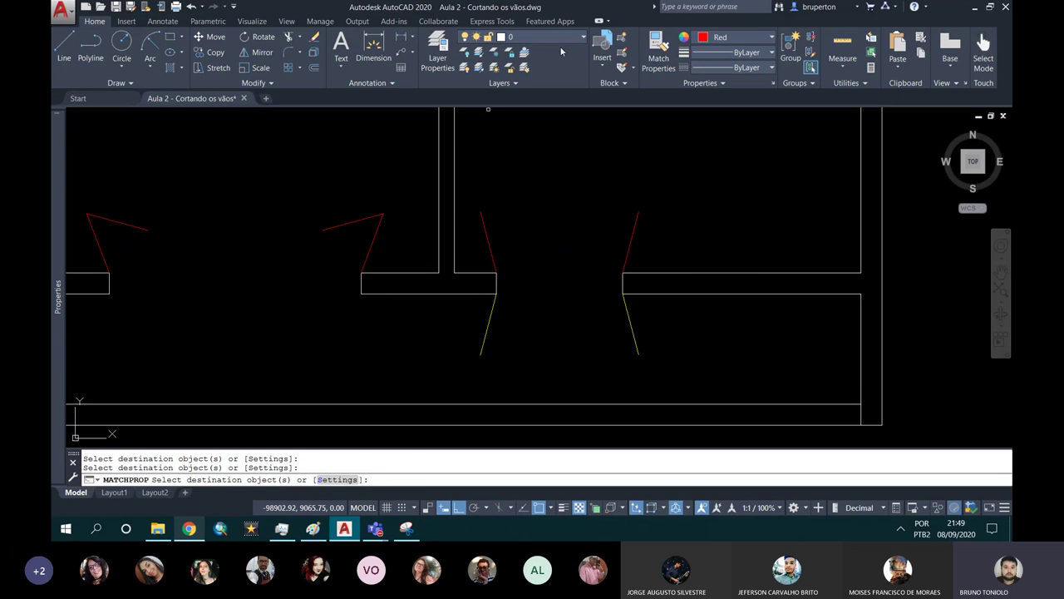
click(492, 310)
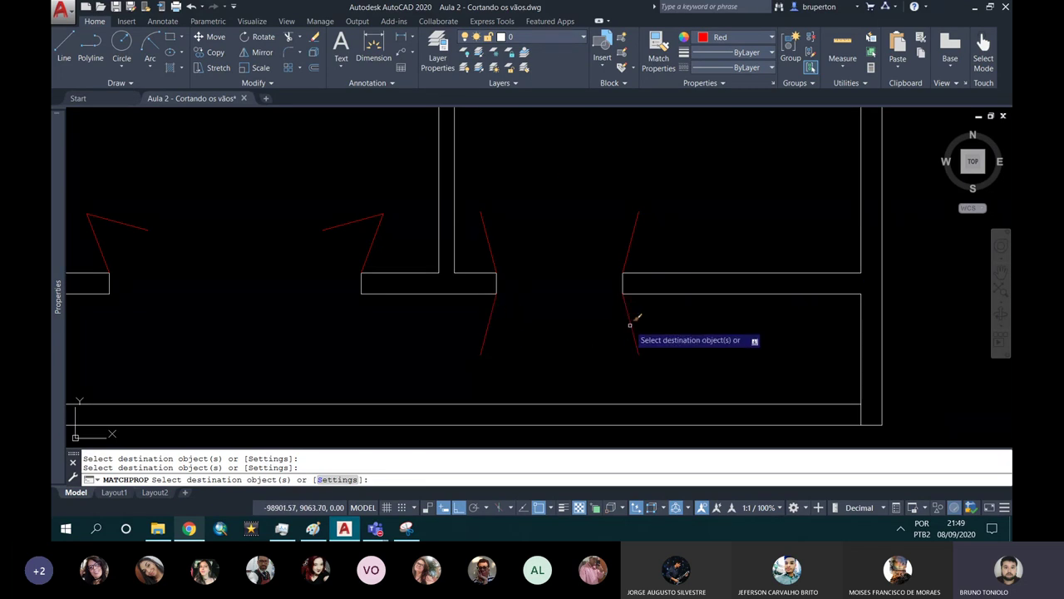
scroll(620, 324, down, 4)
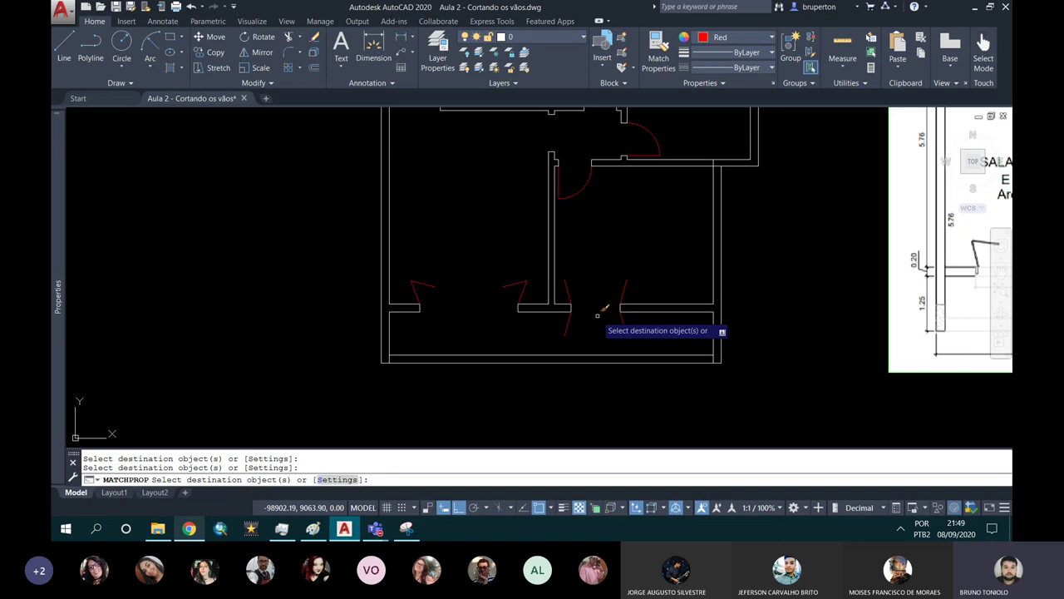
key(Escape)
key(Escape)
Draw a circle in the empty space left of the floor plan.
text(c)
key(Return)
scroll(280, 285, down, 3)
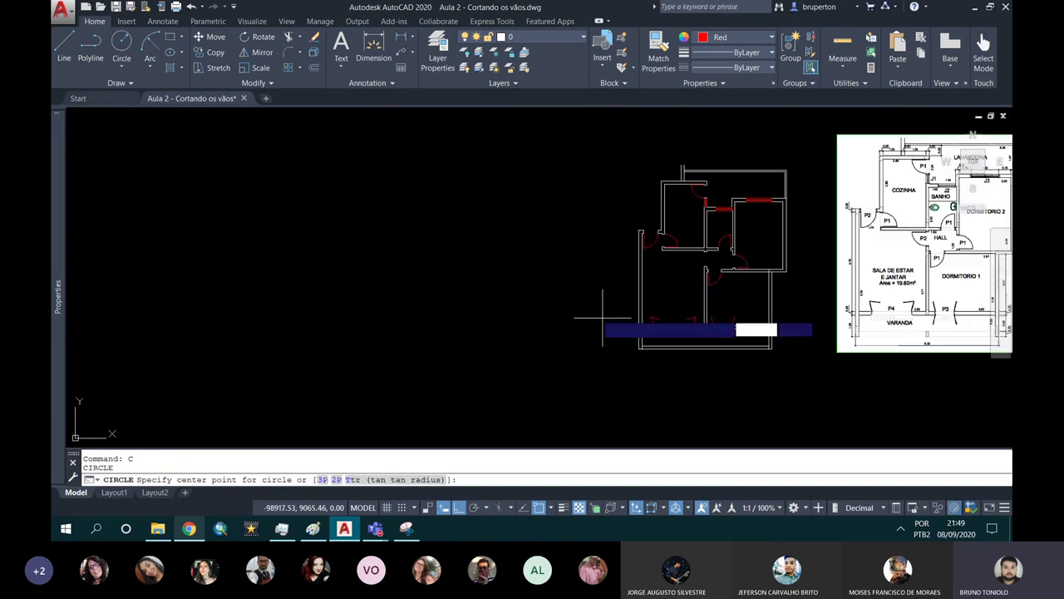
scroll(330, 241, up, 2)
click(329, 243)
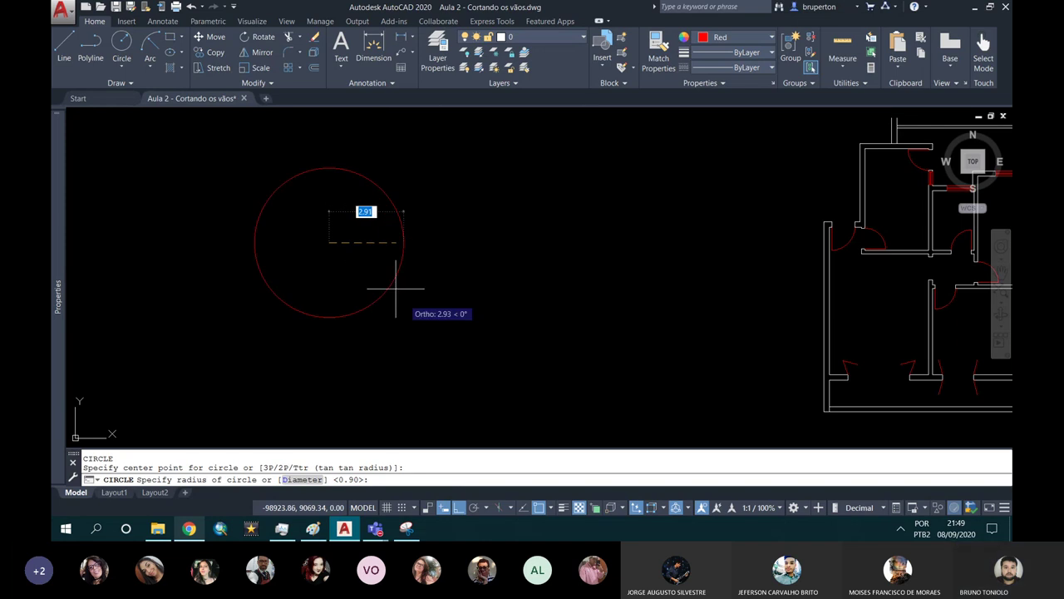
click(383, 267)
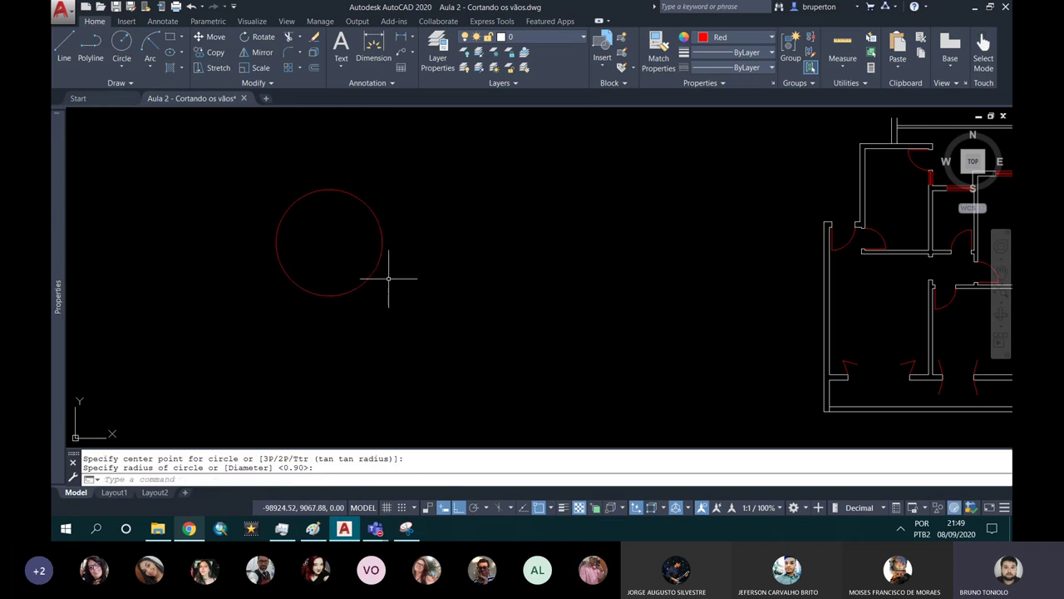
middle_drag(388, 278, 324, 226)
Draw a rectangle to the right of the circle.
text(rec)
key(Return)
click(448, 233)
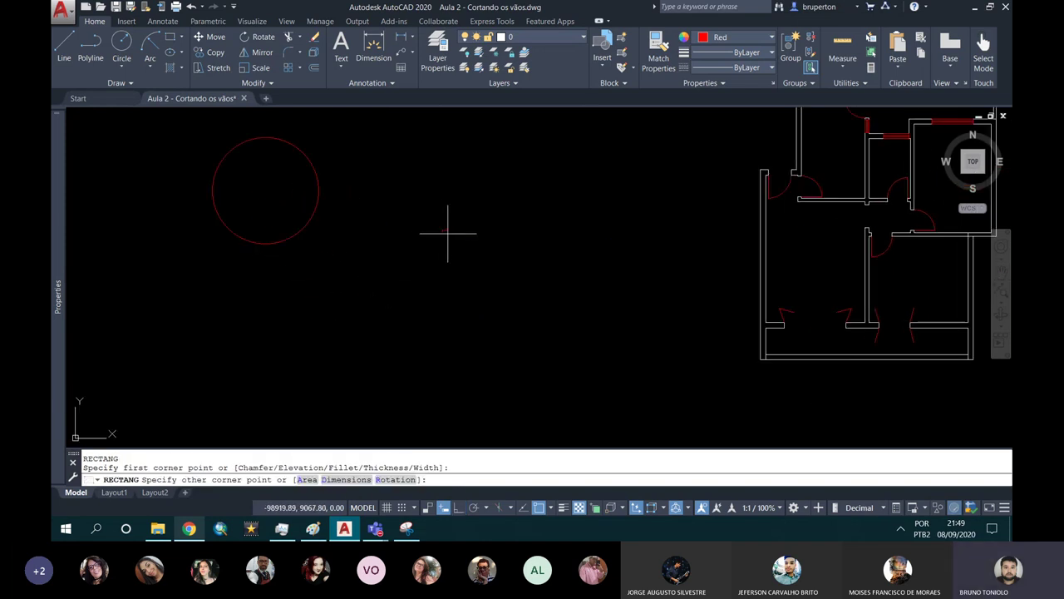
click(574, 317)
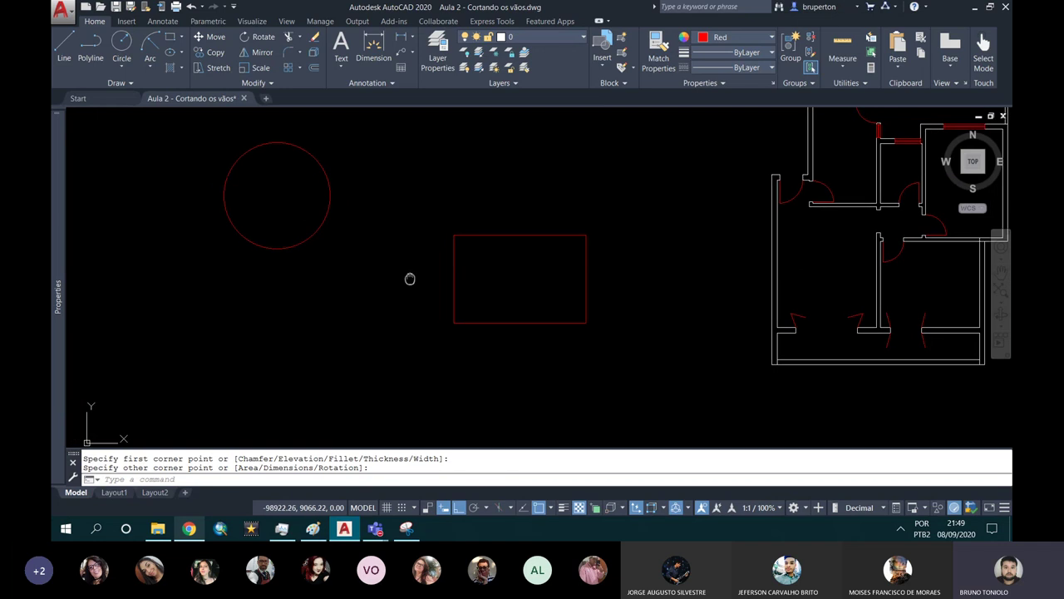
middle_drag(350, 284, 427, 294)
Draw a 3-sided inscribed polygon as a triangle below the circle.
key(Return)
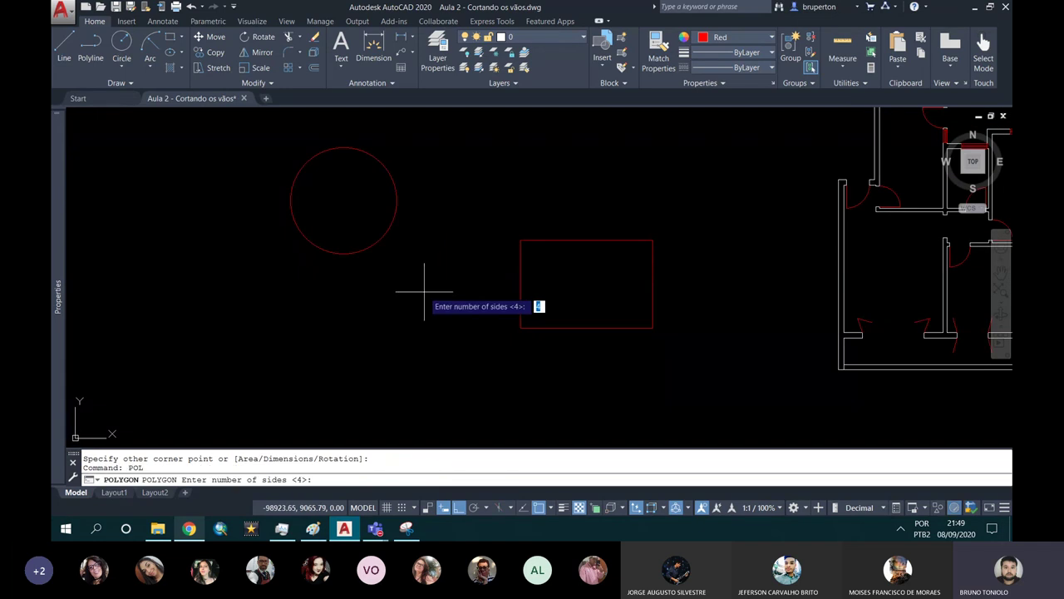
text(3)
key(Return)
click(387, 316)
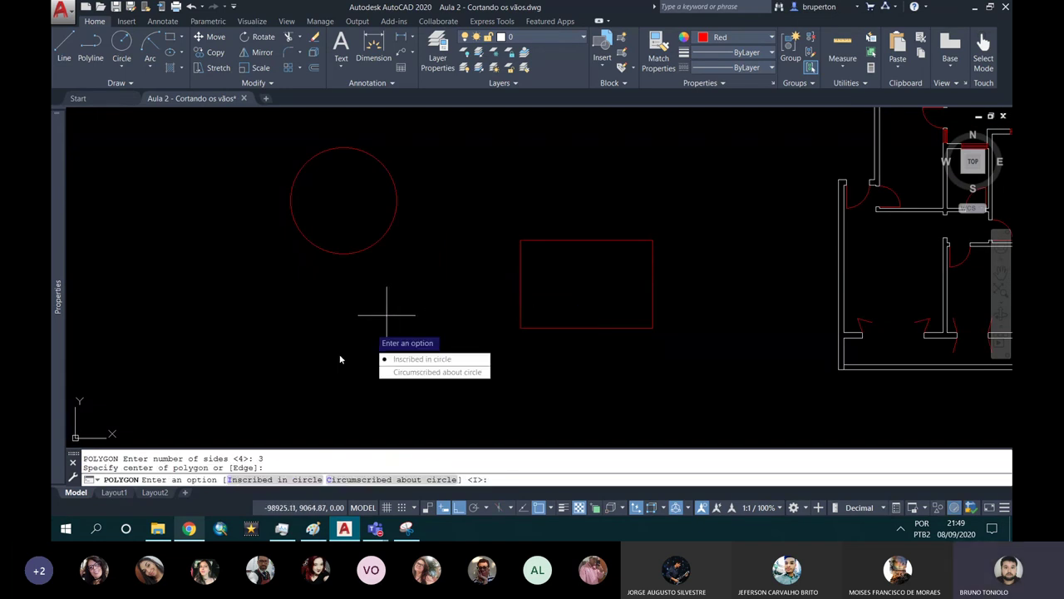
key(Return)
click(363, 284)
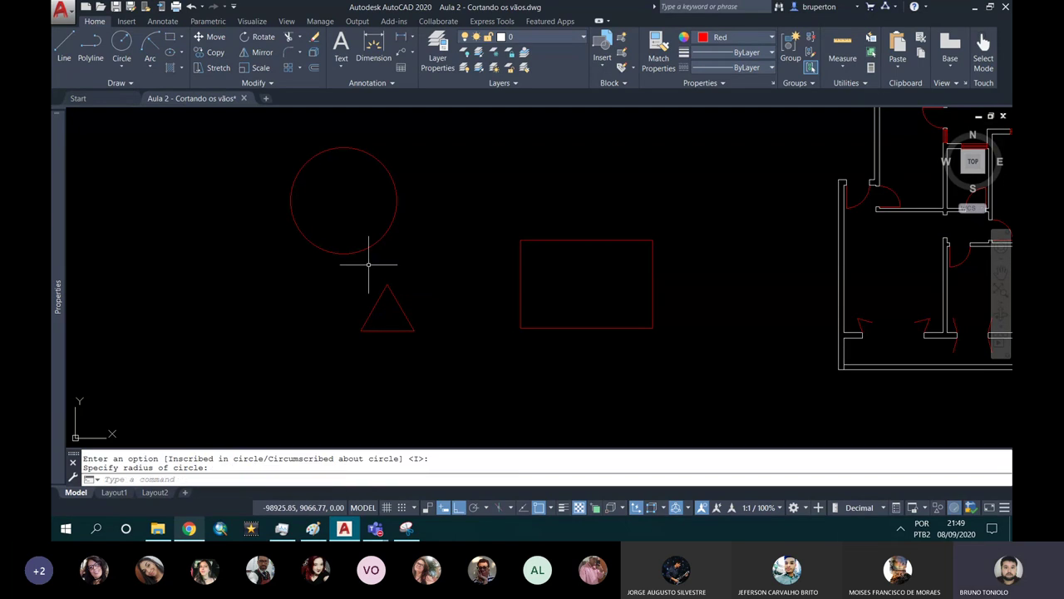
drag(368, 250, 336, 237)
click(735, 38)
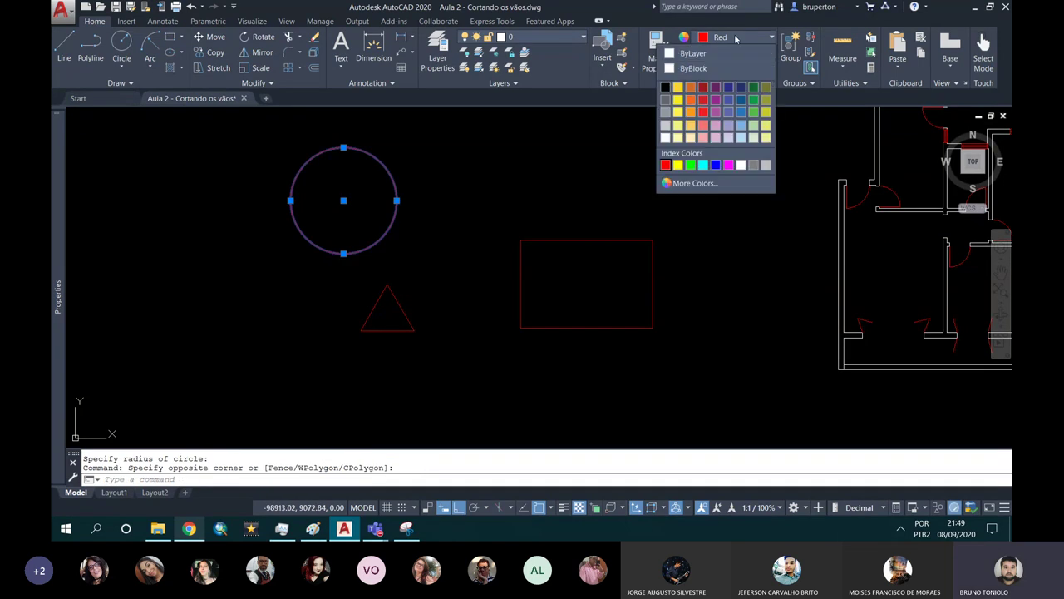
Make the circle green with a 2.00 mm lineweight.
click(693, 166)
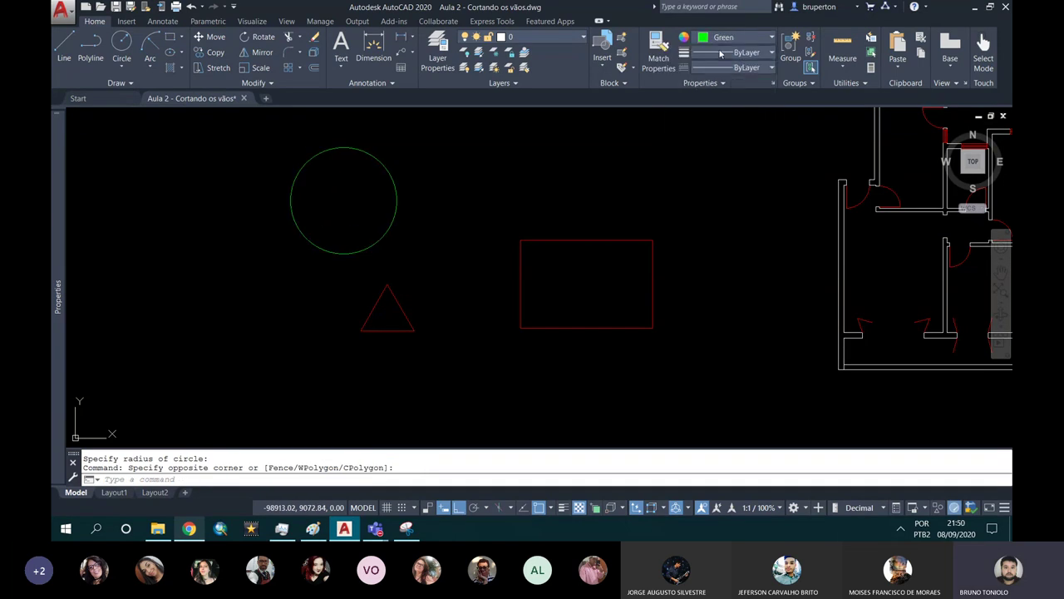
click(722, 53)
scroll(729, 167, down, 3)
scroll(730, 183, down, 3)
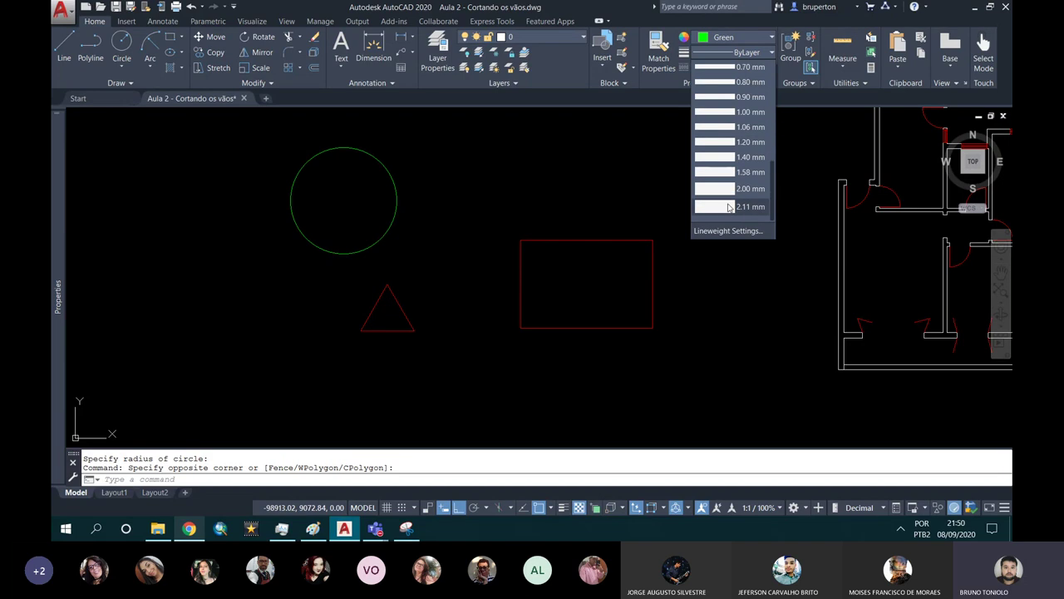
click(730, 188)
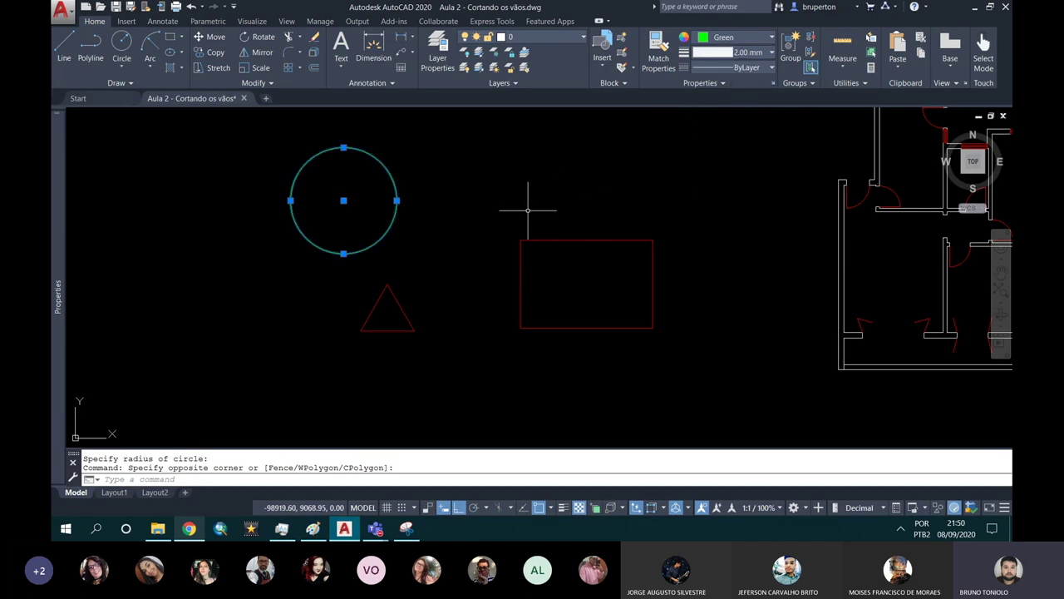
Load the ACAD_ISO03W100 linetype into the drawing through the linetype manager.
click(721, 71)
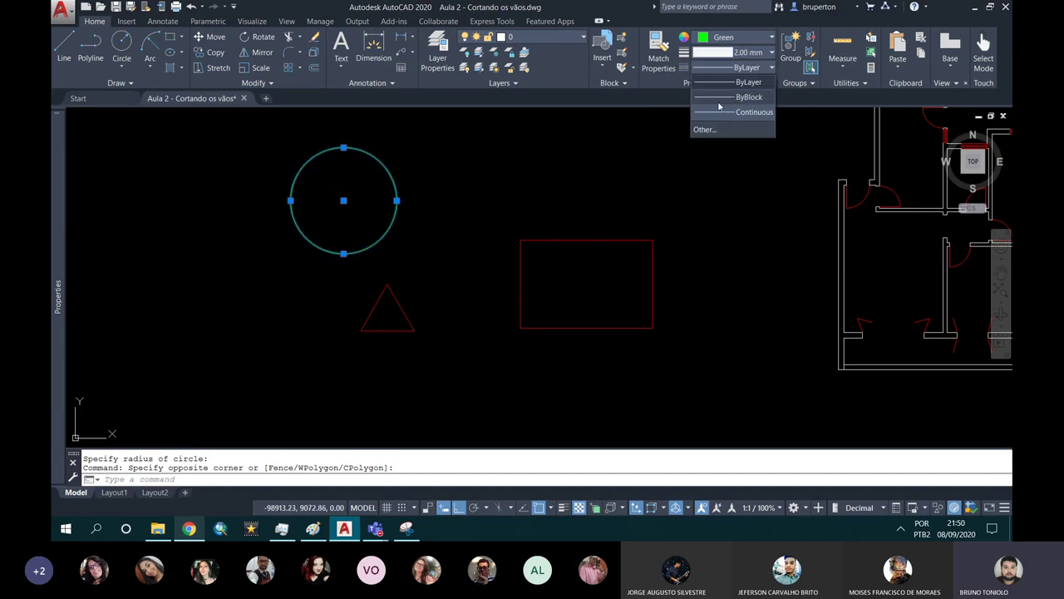
click(709, 133)
click(633, 159)
click(432, 249)
click(470, 342)
click(389, 245)
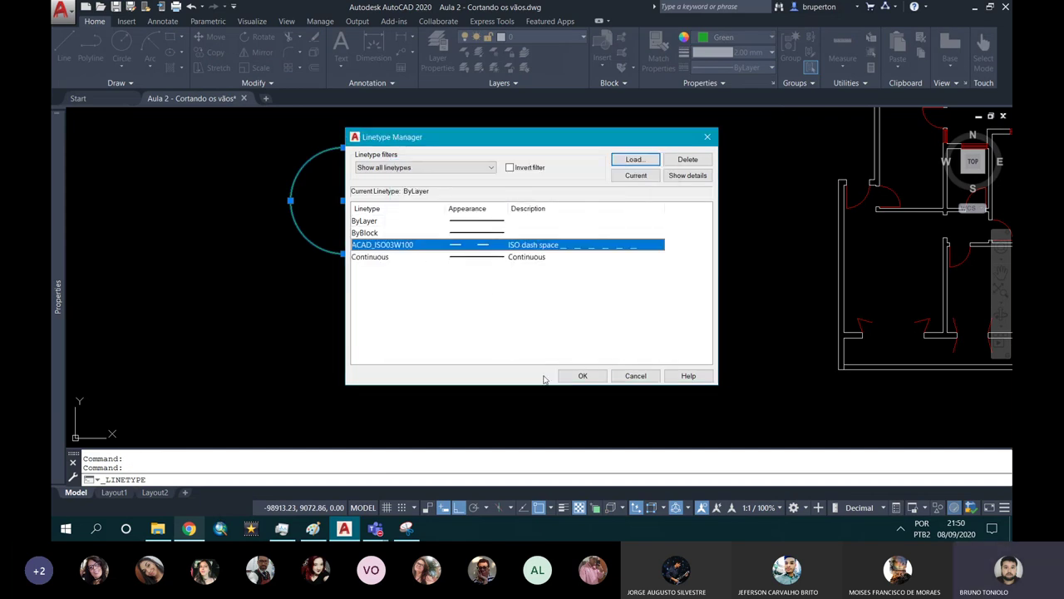
click(583, 375)
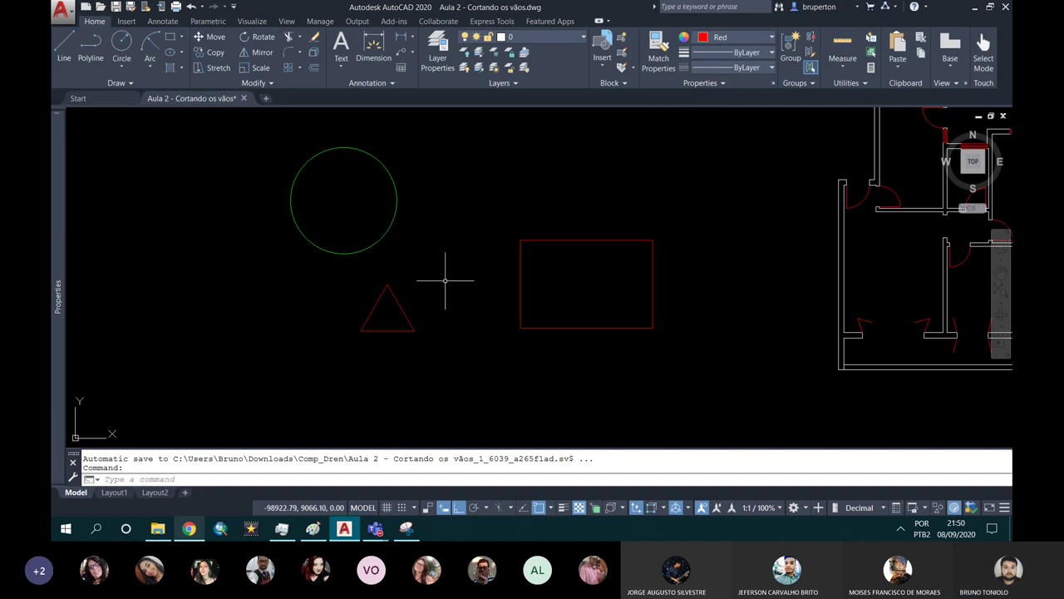
click(369, 211)
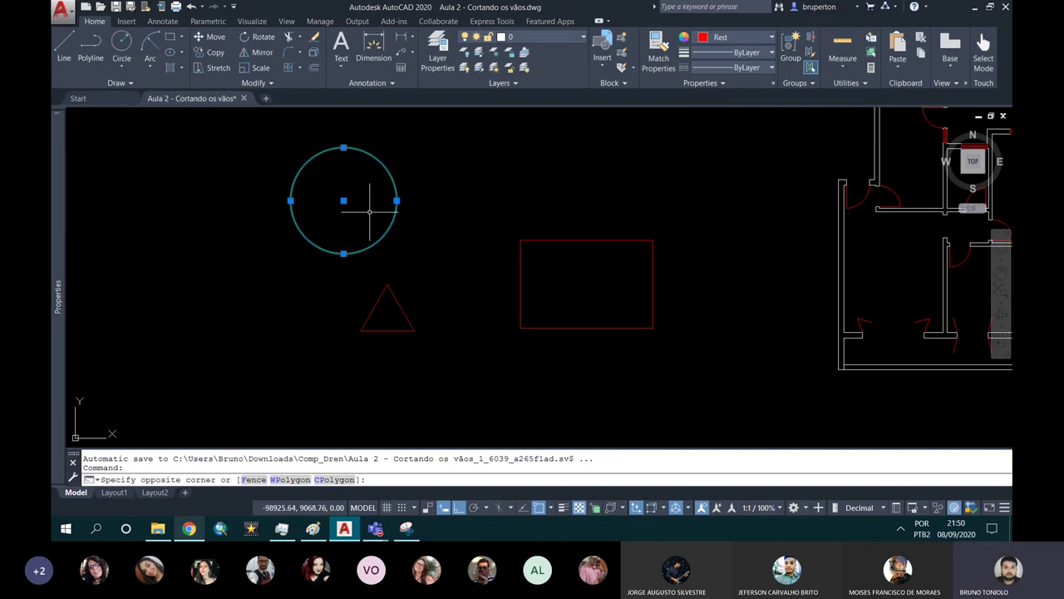
click(749, 67)
key(Escape)
Turn on lineweight display and make the triangle blue at 0.90 mm.
click(383, 174)
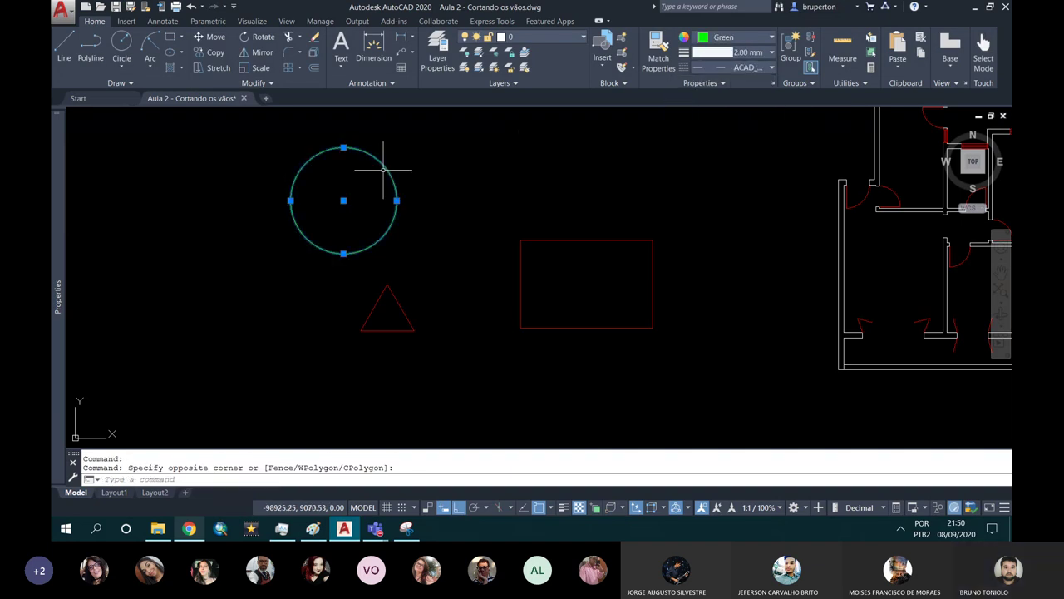
click(563, 507)
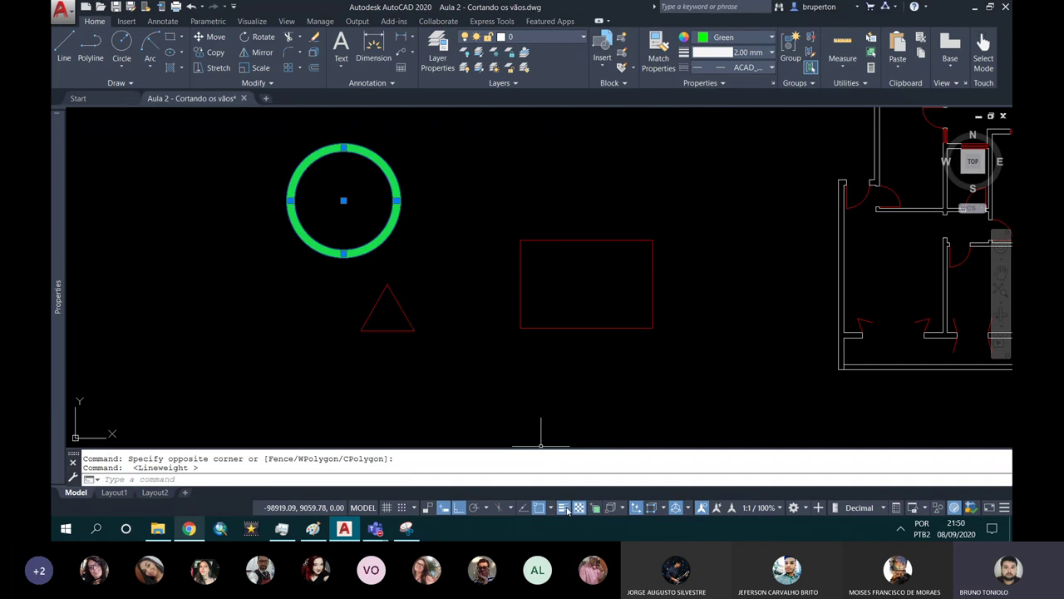
key(Escape)
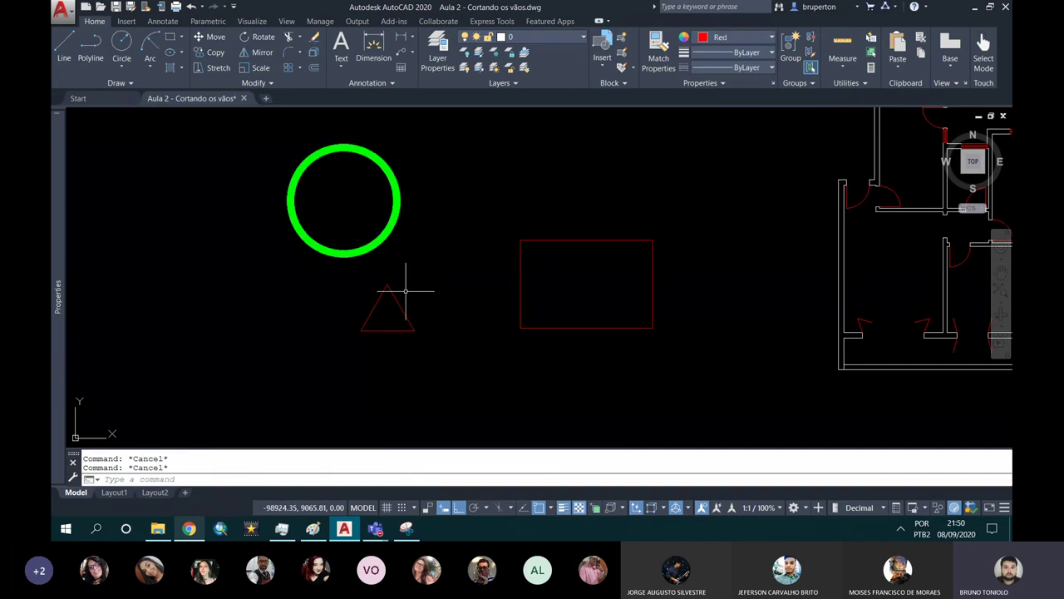
click(388, 298)
click(745, 39)
click(715, 164)
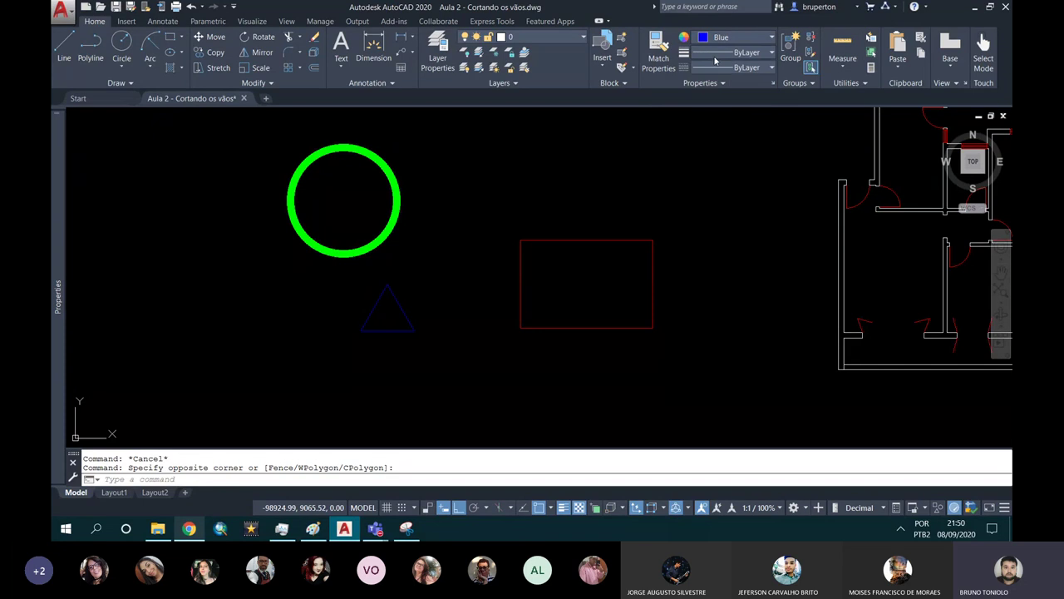
click(721, 53)
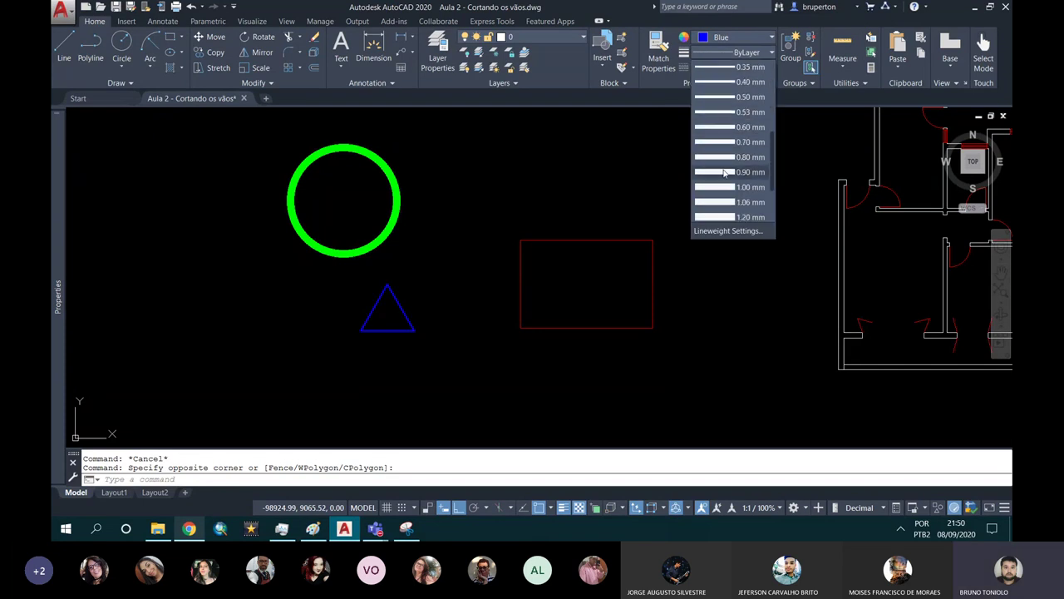
click(728, 217)
key(Escape)
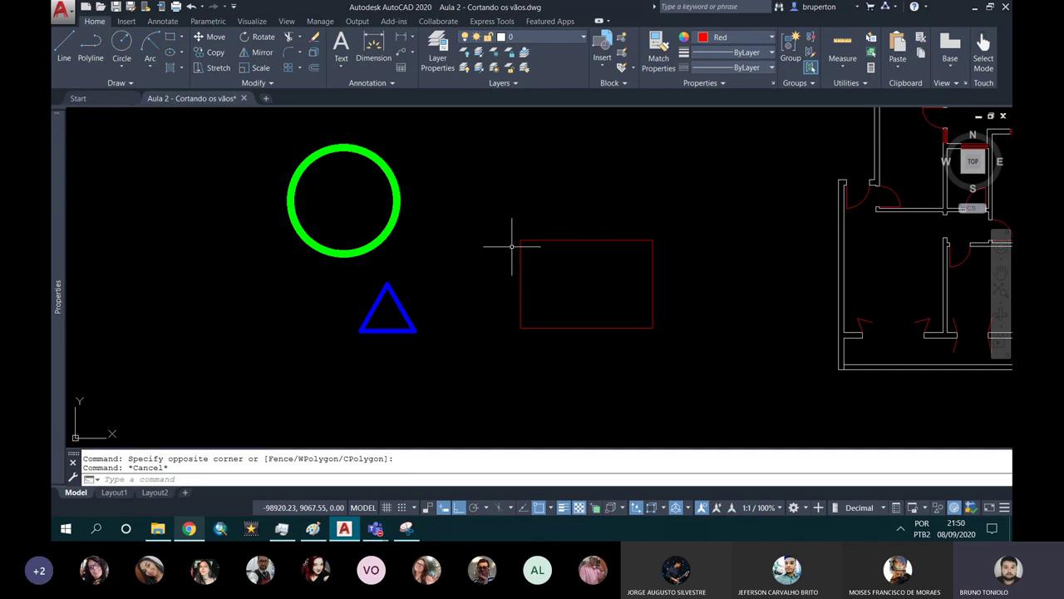
Name the layers RETANGULO and CIRCULO in the Layer Properties Manager.
click(439, 51)
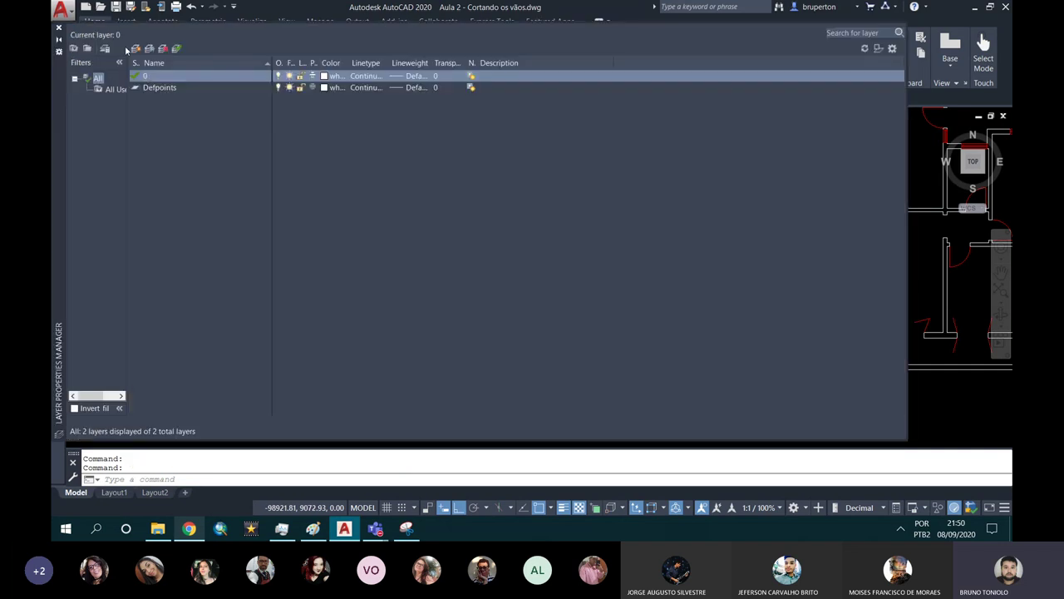
click(137, 50)
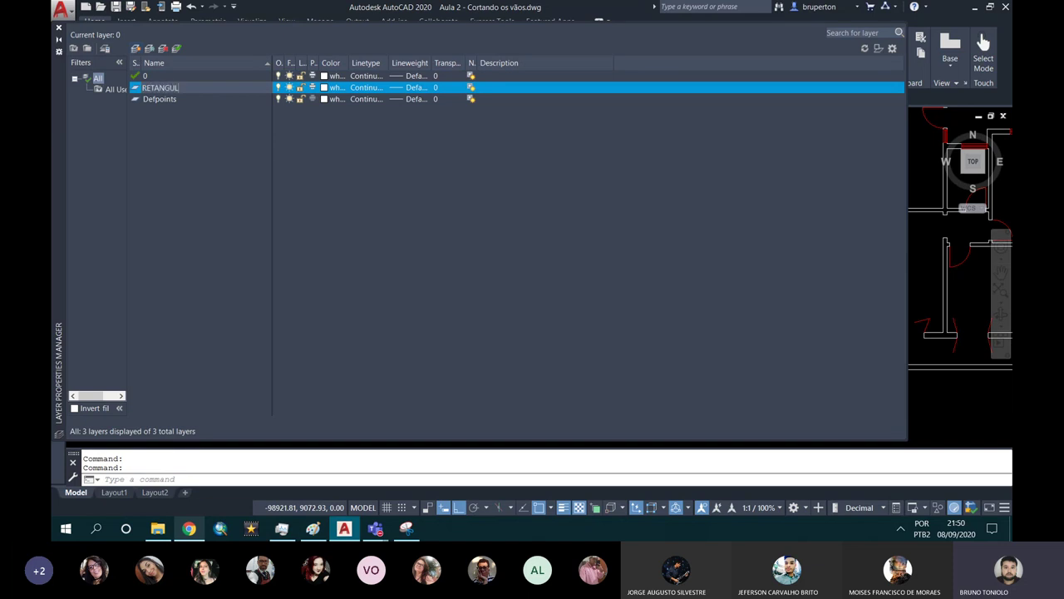
text(O)
click(157, 99)
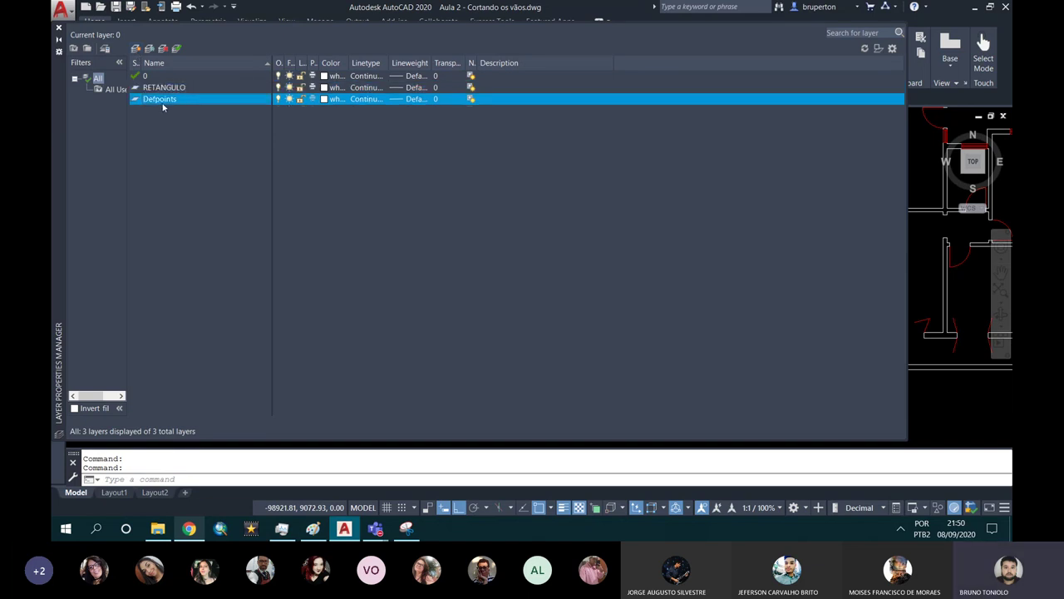
click(166, 105)
text(CUL)
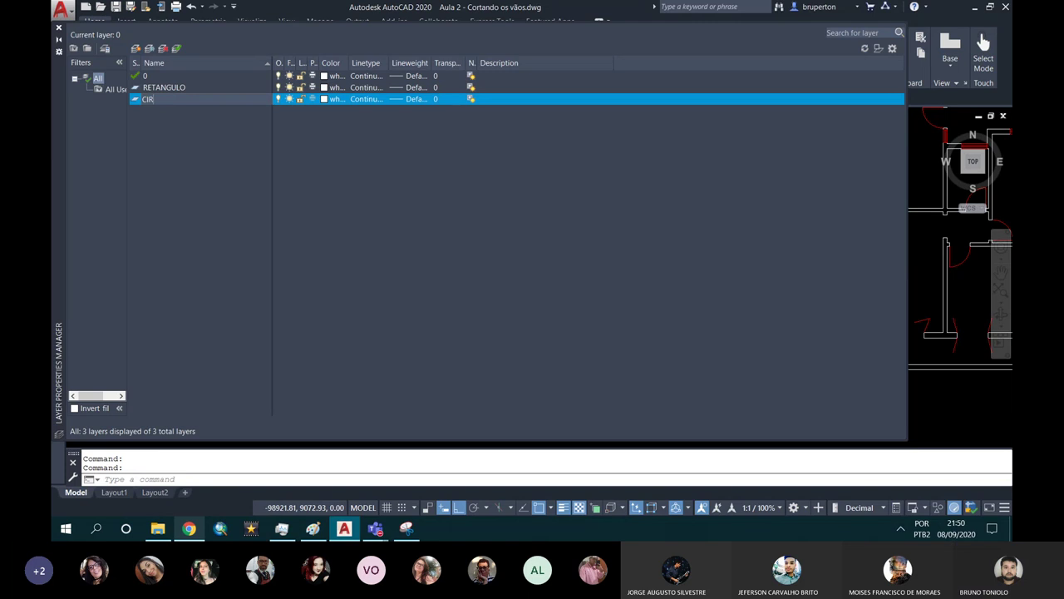
text(O)
key(Return)
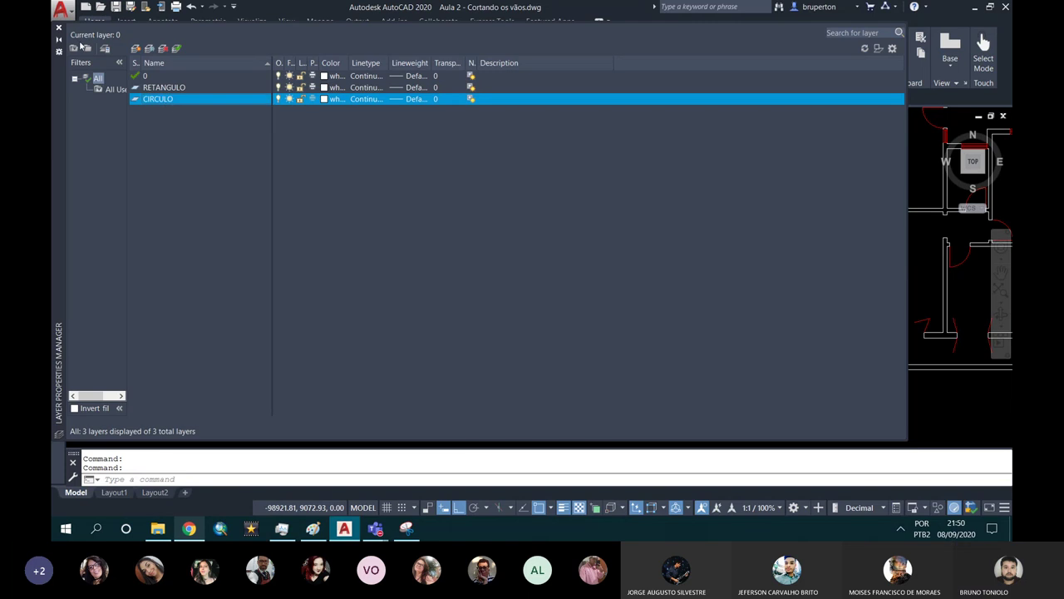
click(59, 27)
Move the rectangle onto the RETANGULO layer so it shows white by layer.
click(422, 228)
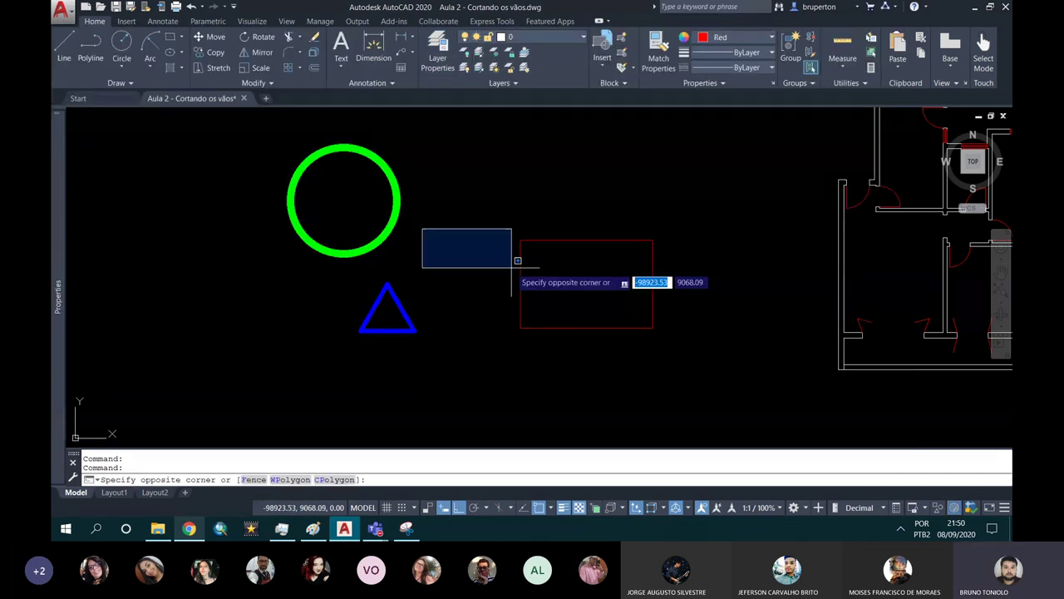
key(Escape)
click(563, 290)
click(481, 245)
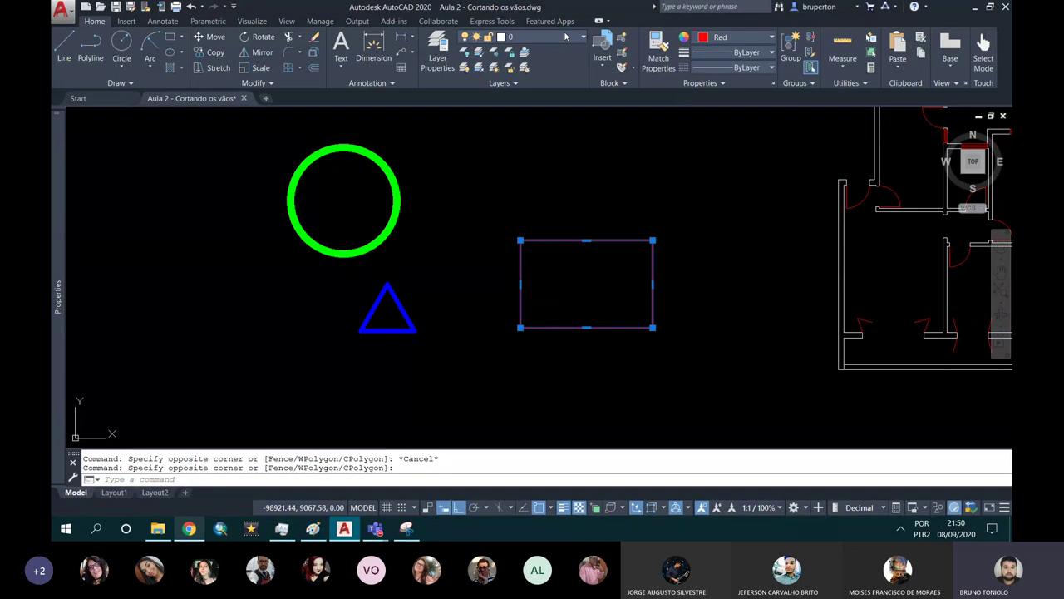
click(565, 36)
click(530, 84)
key(Escape)
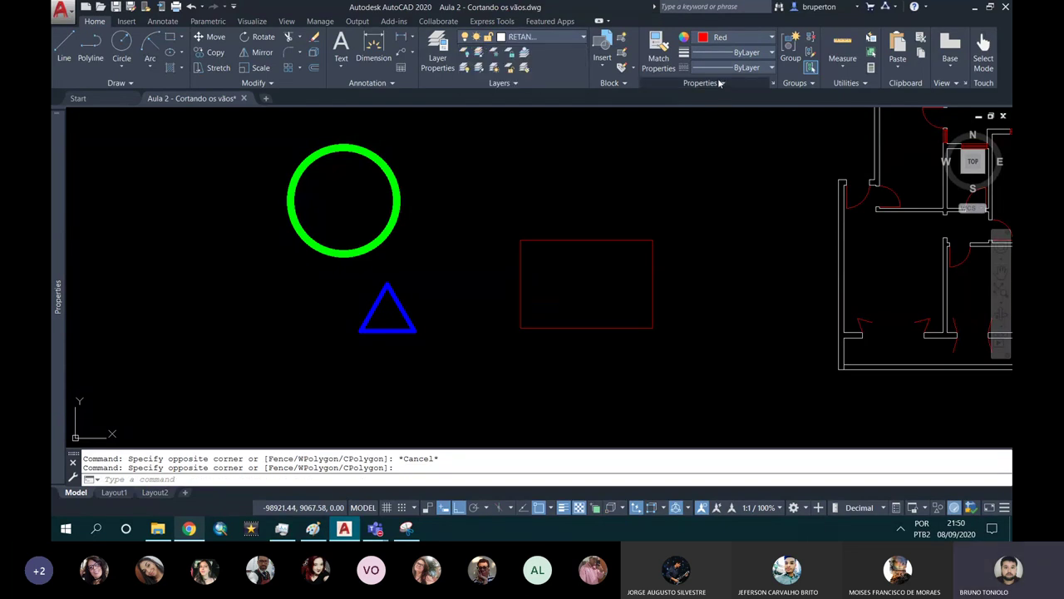
click(725, 38)
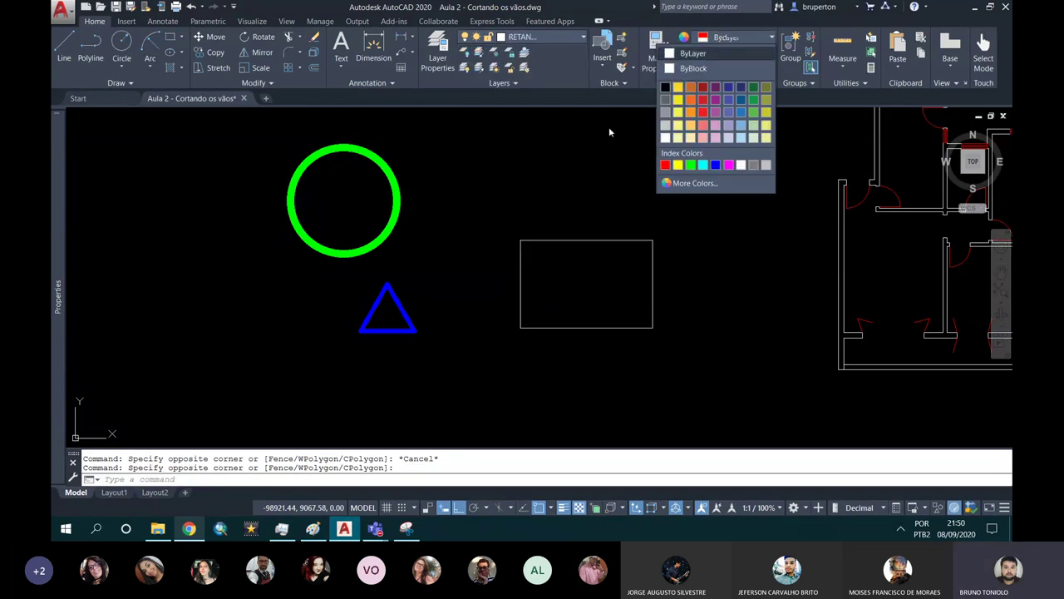
key(Escape)
key(Escape)
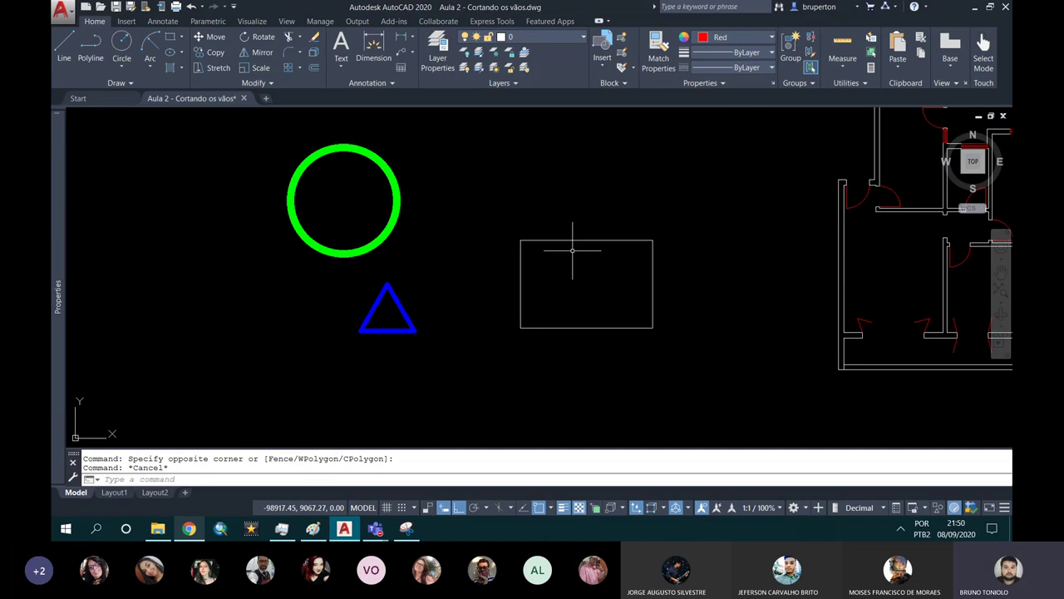
Match the circle's properties to the rectangle with Match Properties.
click(658, 52)
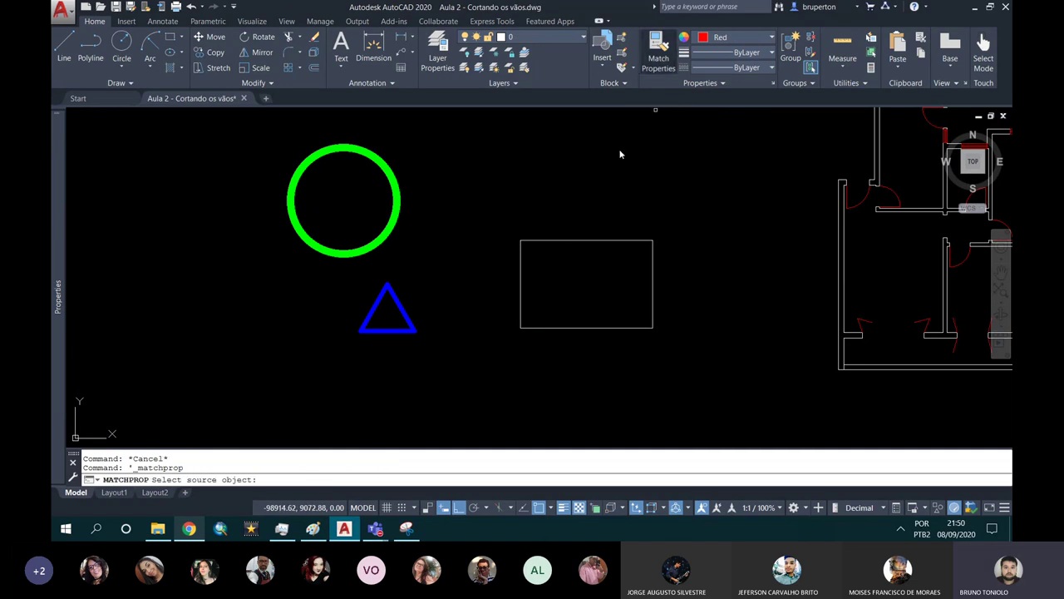
click(565, 241)
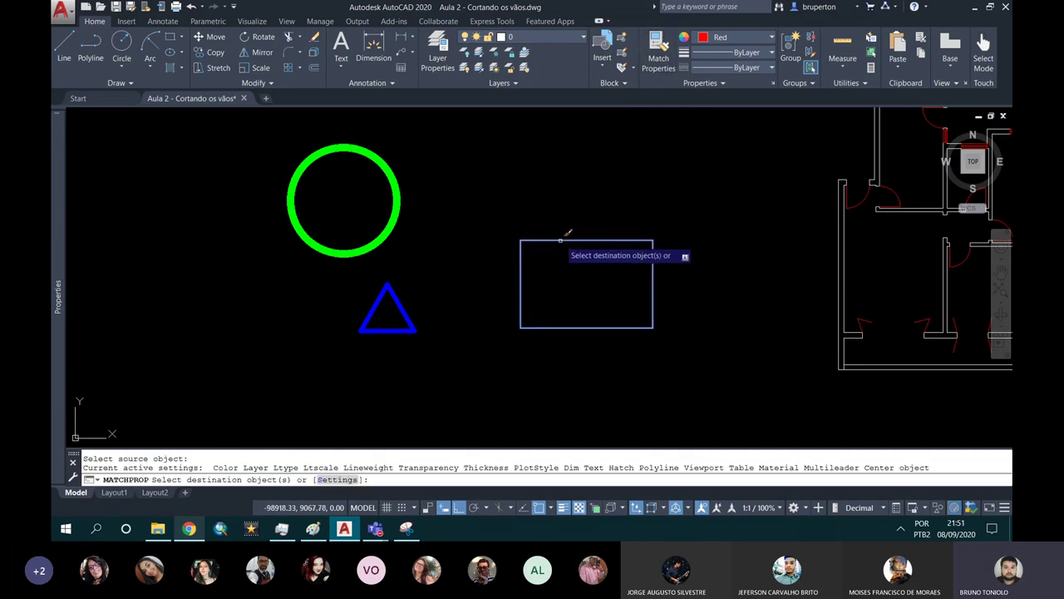
click(398, 204)
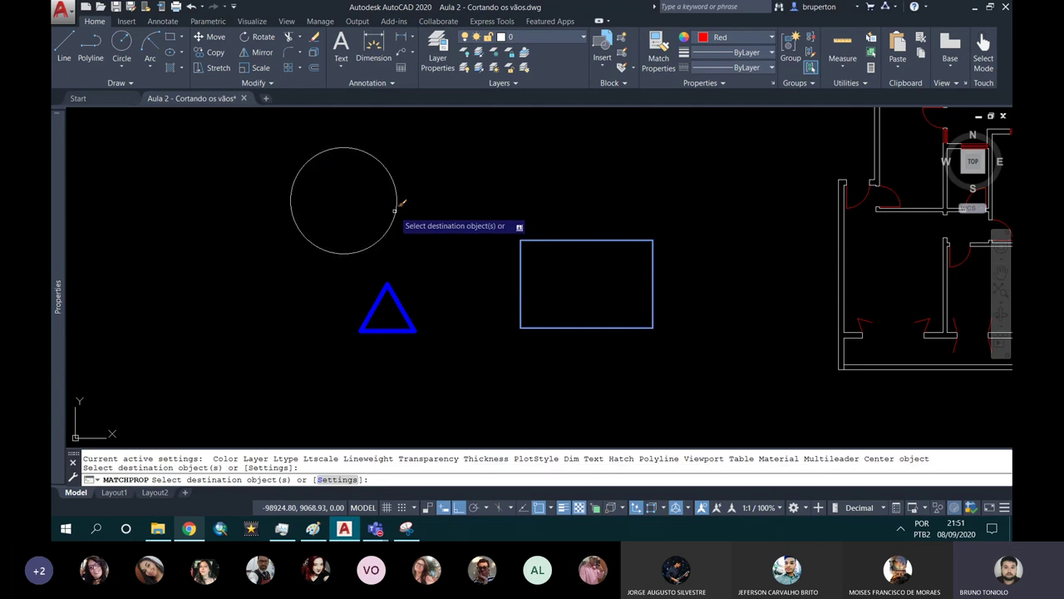
key(Escape)
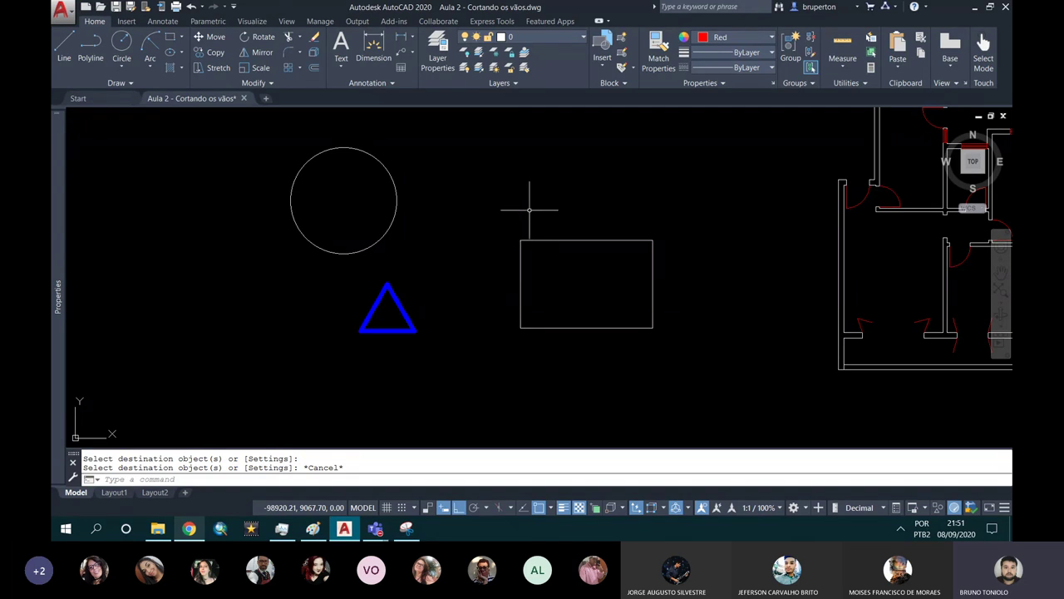
Give the rectangle and circle the blue triangle's 0.90 mm line style, then window-select all three shapes.
click(658, 50)
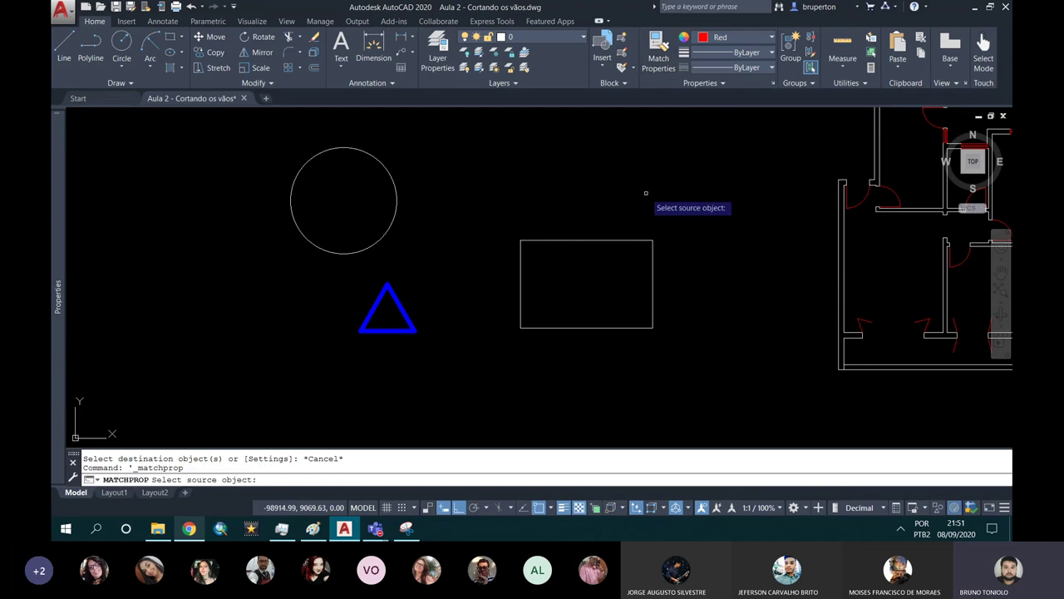
key(Escape)
text(MA)
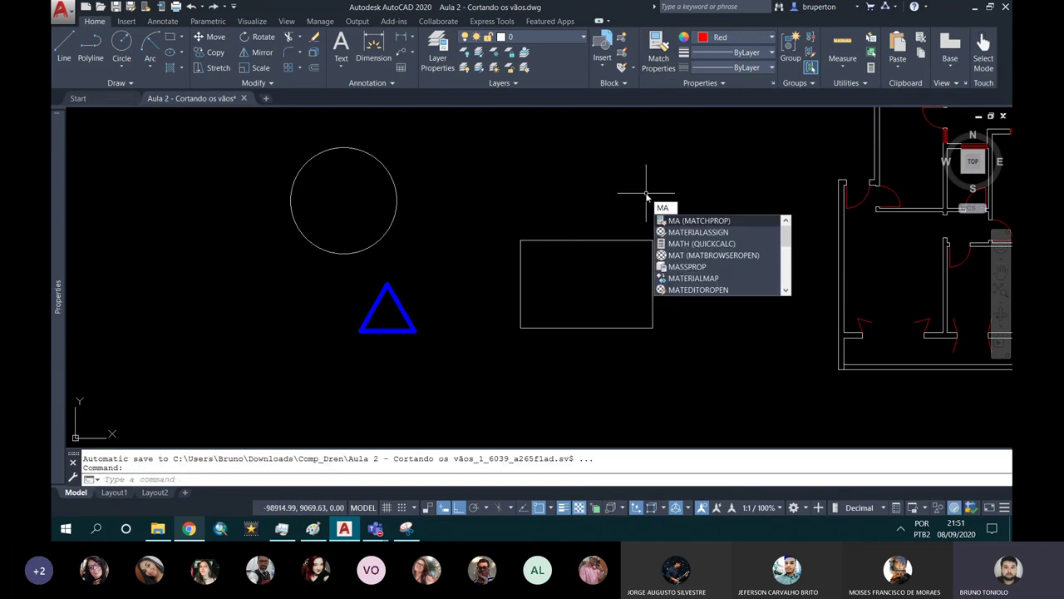
key(Return)
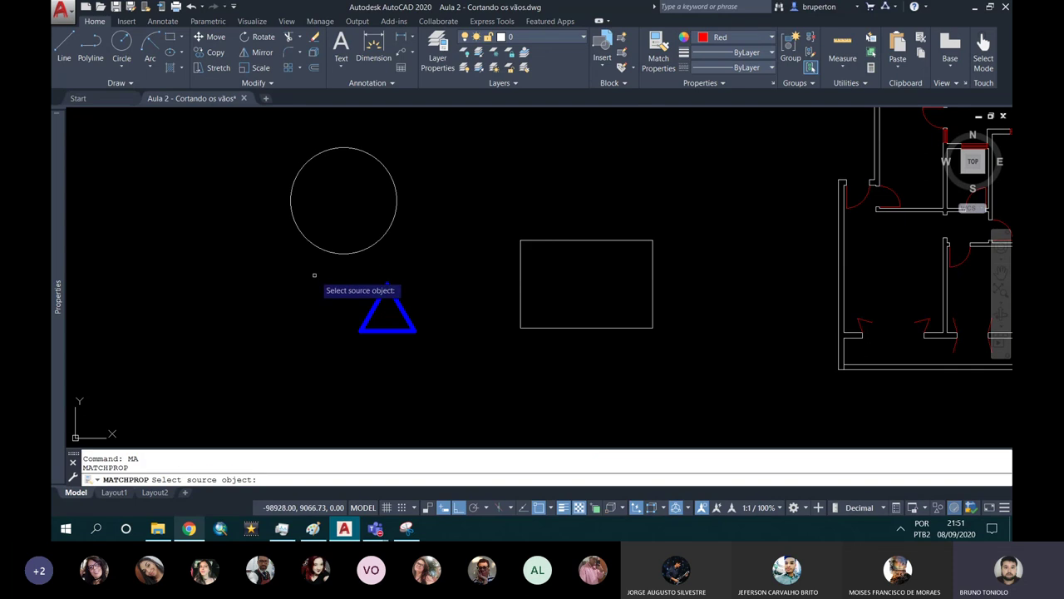
click(375, 299)
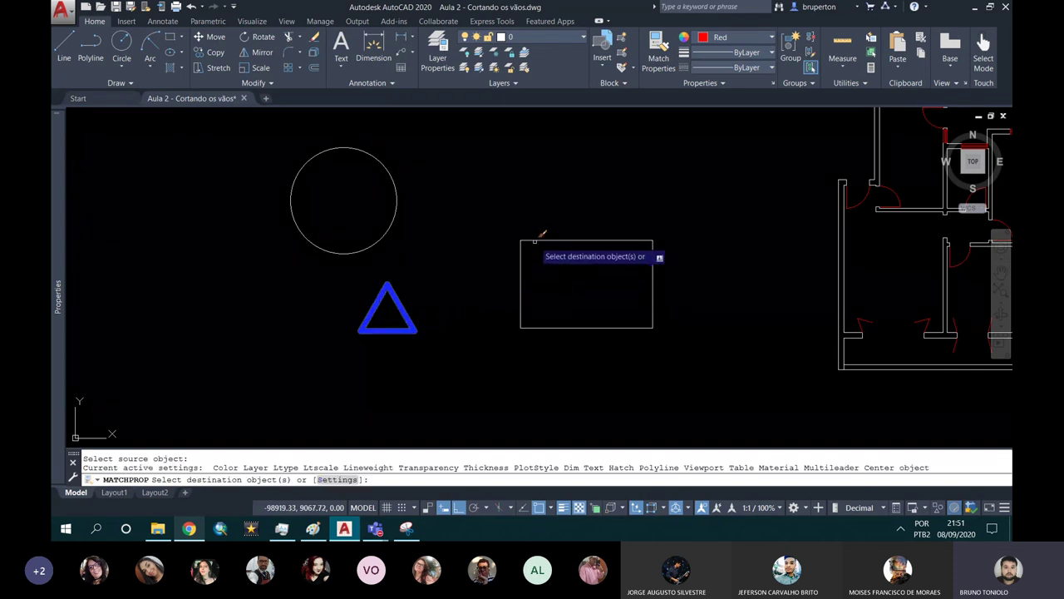
click(531, 238)
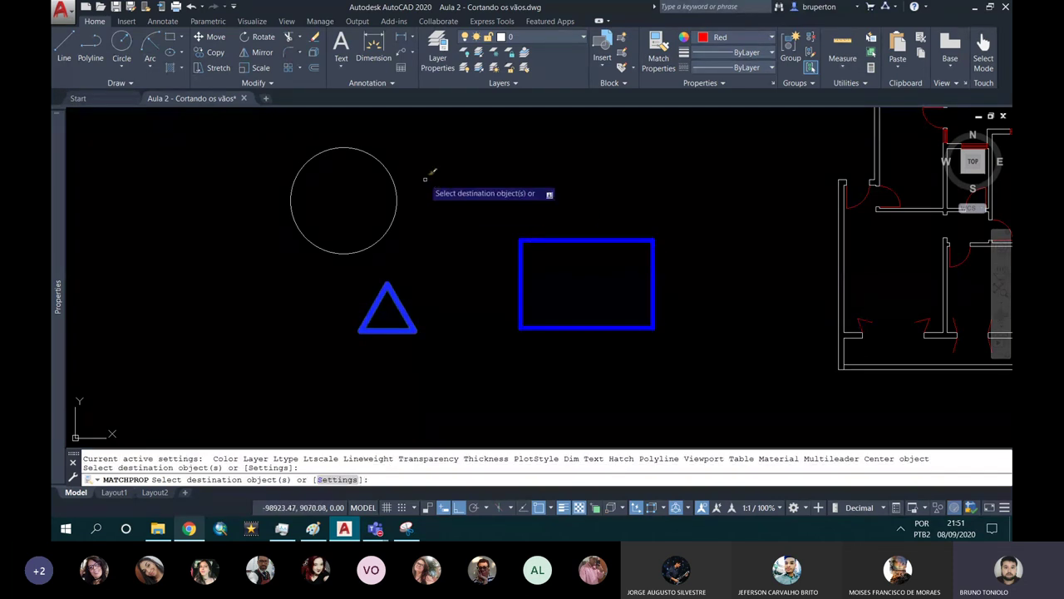
click(372, 153)
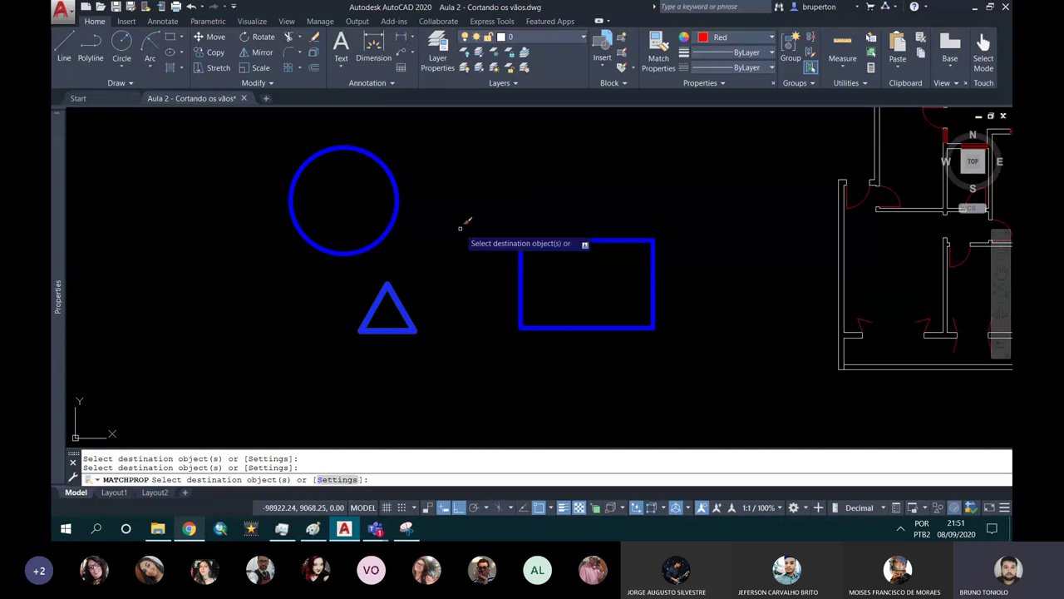
key(Escape)
key(Escape)
key(Escape)
click(257, 128)
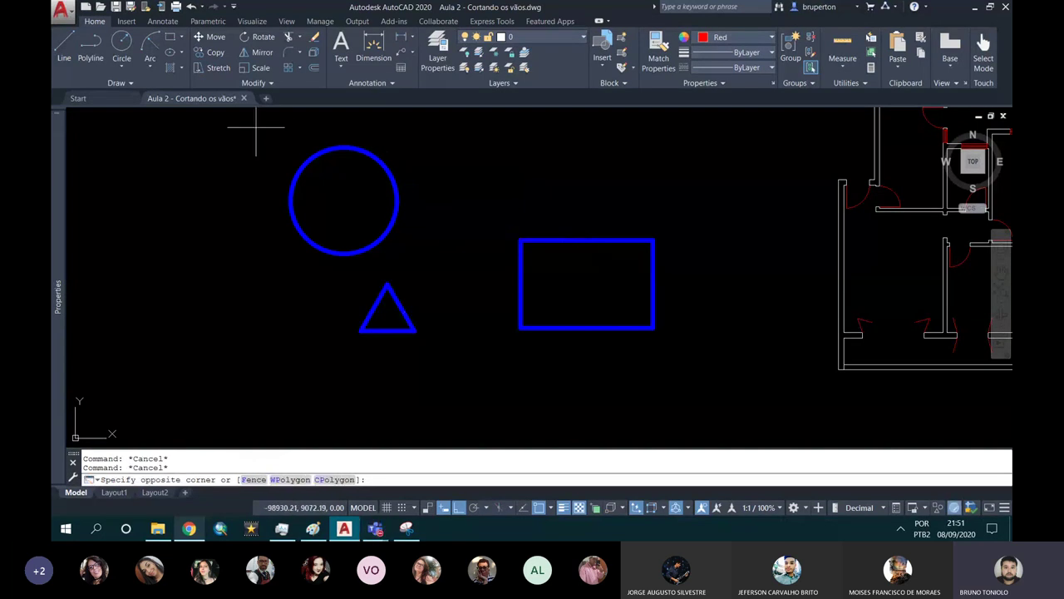
click(665, 356)
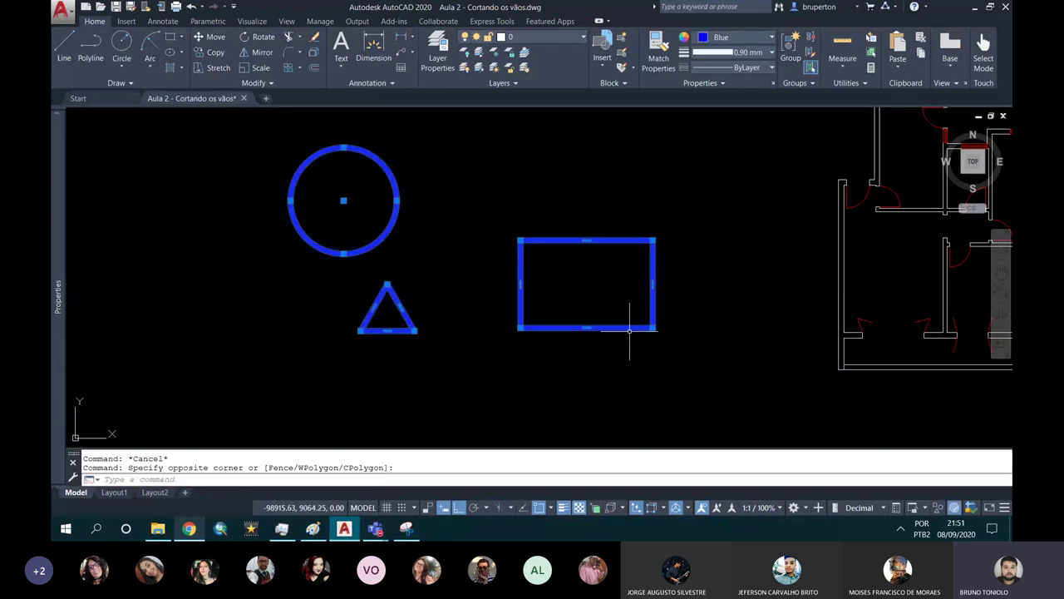
Erase the three practice shapes, recentre the floor plan and set the current colour to Yellow.
key(Delete)
scroll(652, 285, down, 5)
scroll(680, 291, up, 3)
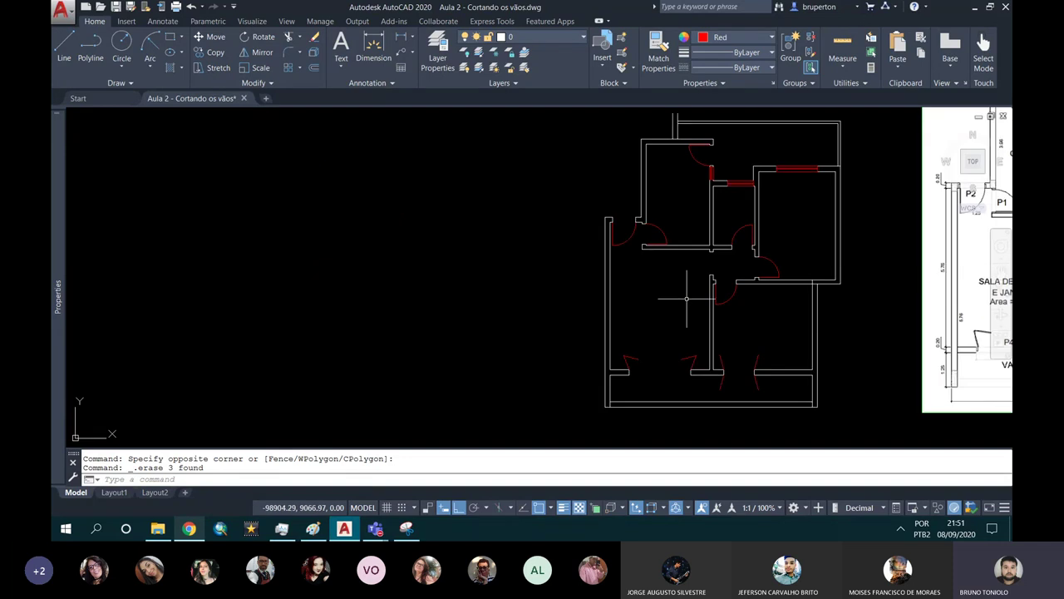
middle_drag(657, 291, 463, 234)
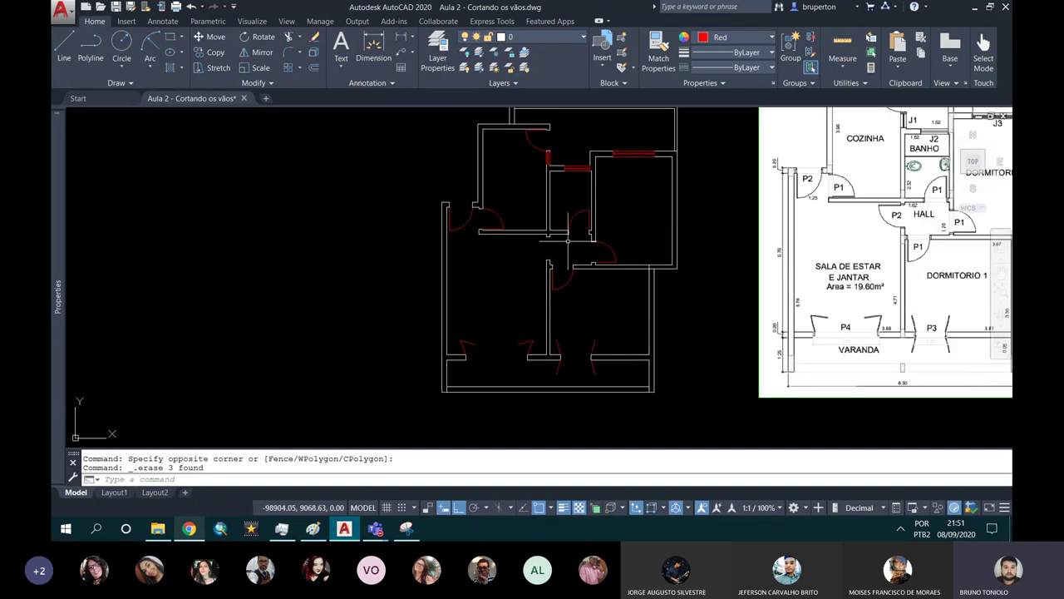
click(736, 39)
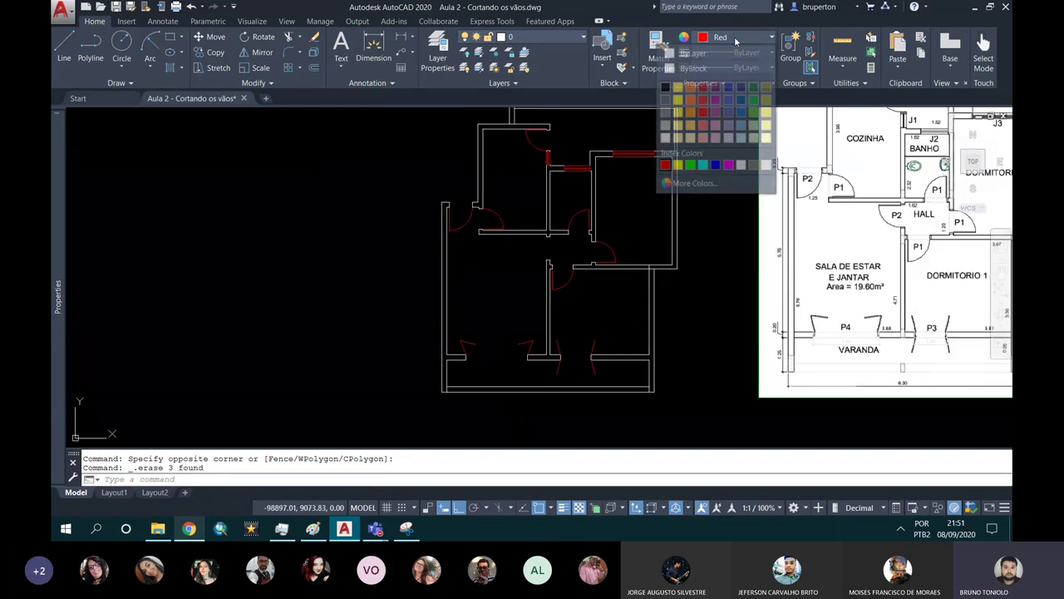
click(677, 165)
Draw two parallel yellow lines closing the first door opening.
scroll(453, 199, up, 3)
scroll(455, 207, up, 2)
key(Return)
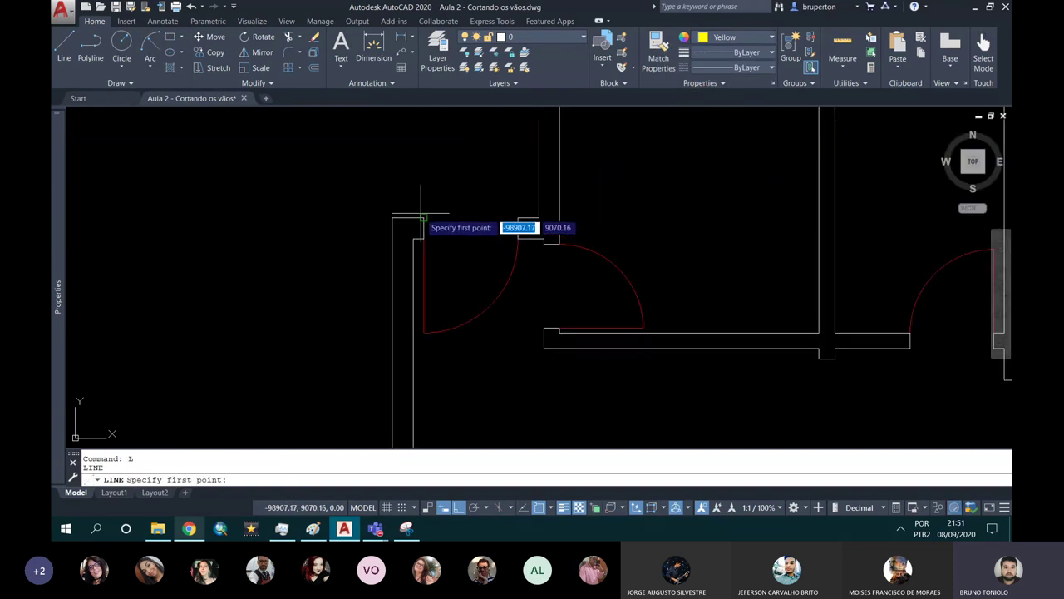
click(424, 219)
click(517, 219)
key(Return)
key(Return)
click(424, 239)
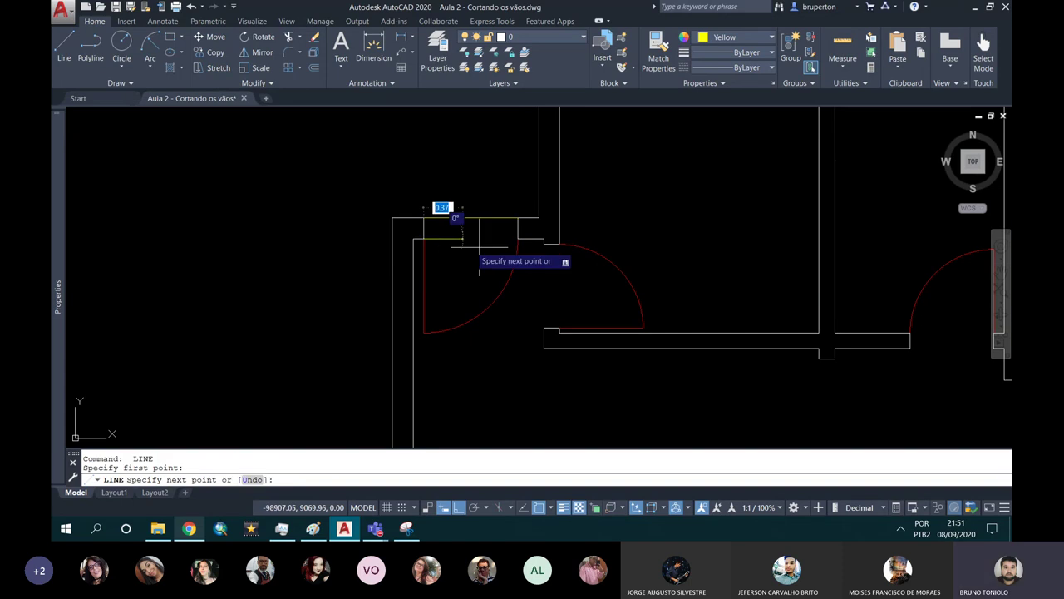
click(518, 239)
Draw two parallel yellow lines across the lower door opening.
scroll(499, 283, down, 3)
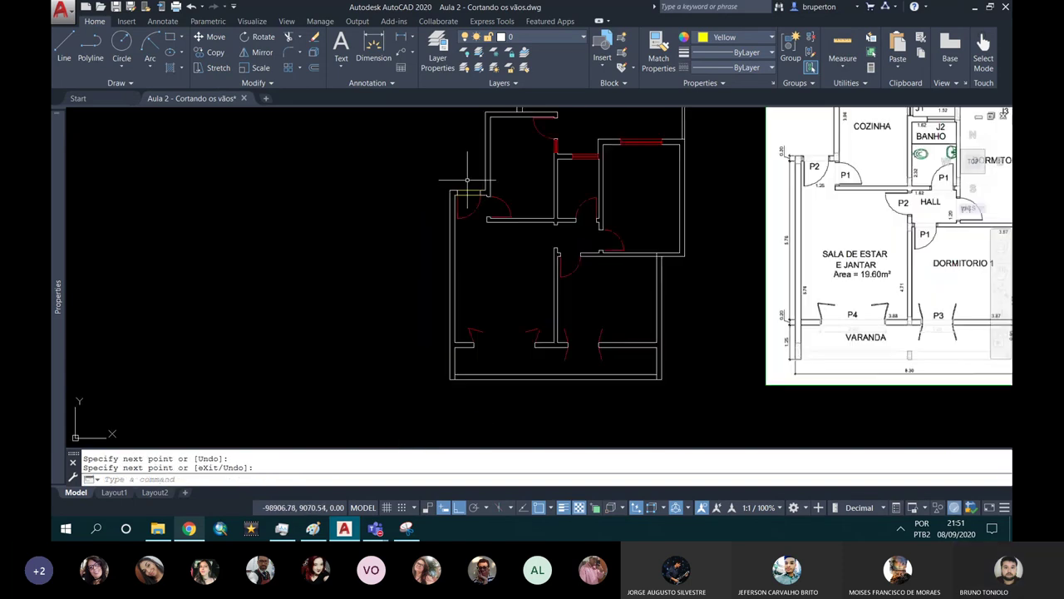
key(Return)
key(Return)
click(462, 355)
click(558, 355)
key(Return)
key(Return)
click(461, 350)
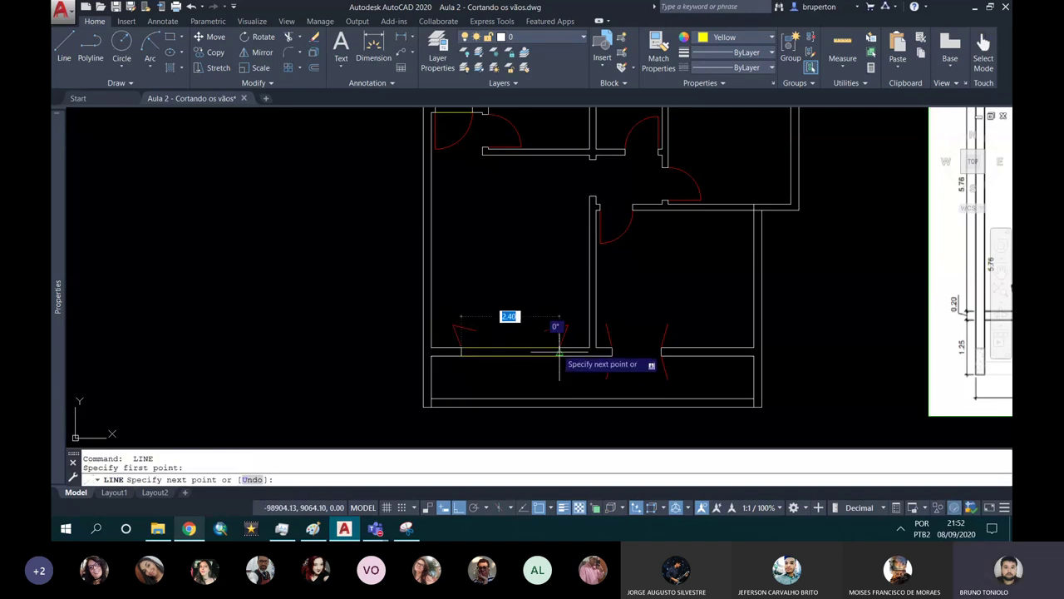
click(557, 349)
key(Return)
Draw a yellow line across the upper edge of the next door opening.
scroll(799, 407, up, 3)
key(Return)
click(486, 311)
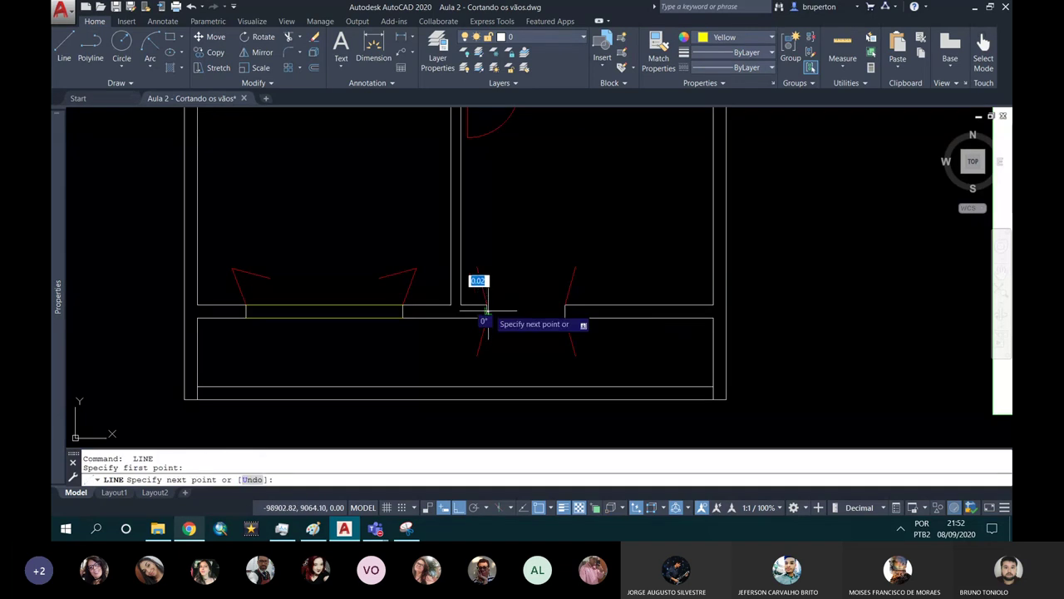
key(Escape)
scroll(486, 311, up, 2)
key(Return)
click(487, 304)
click(611, 304)
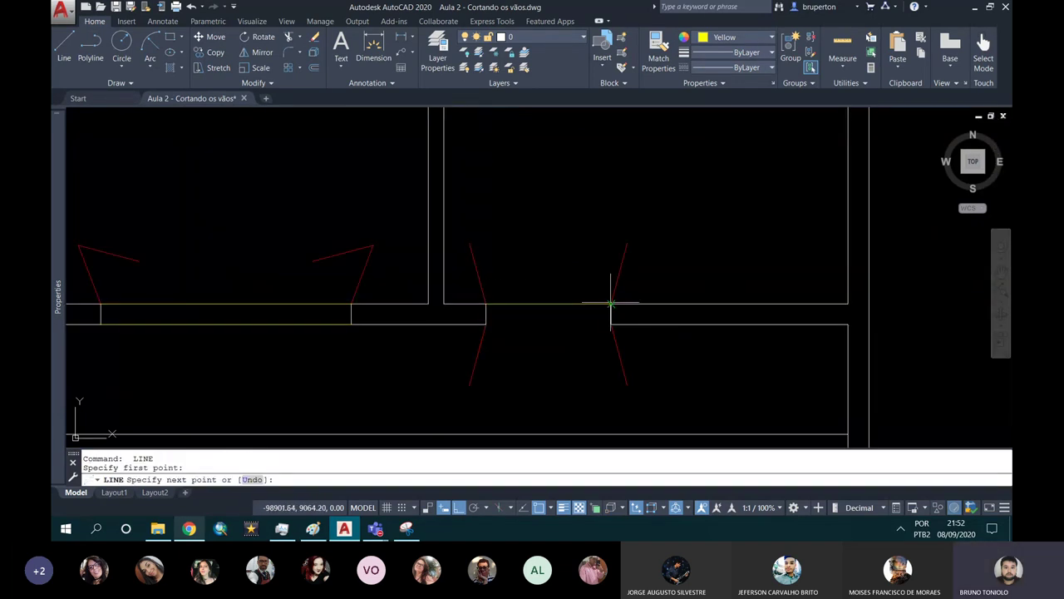
Add a second yellow closing line at that opening's lower edge.
key(Escape)
key(Return)
click(487, 319)
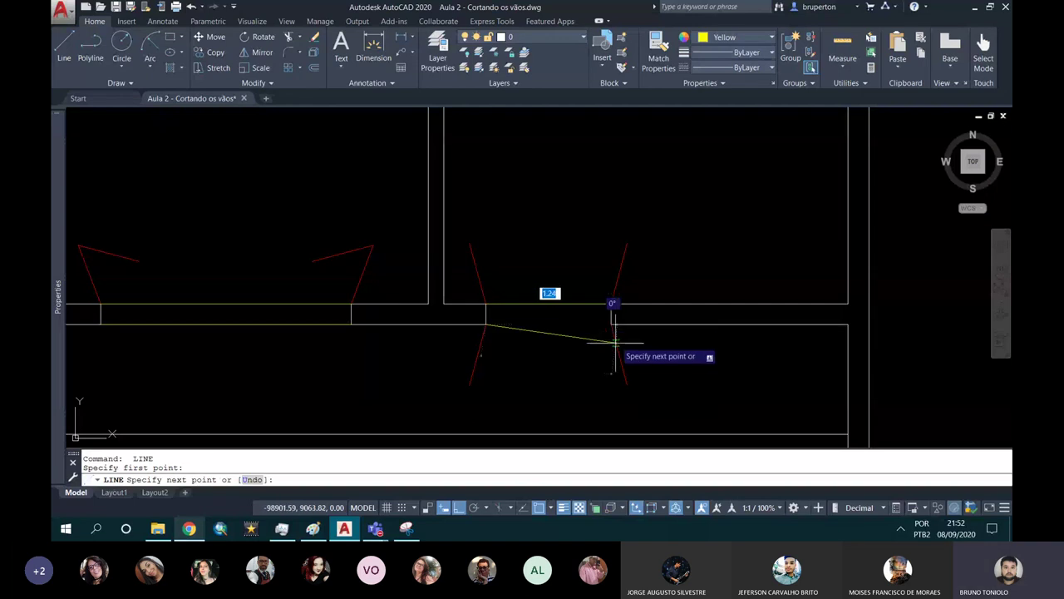
click(612, 326)
key(Return)
scroll(612, 324, down, 5)
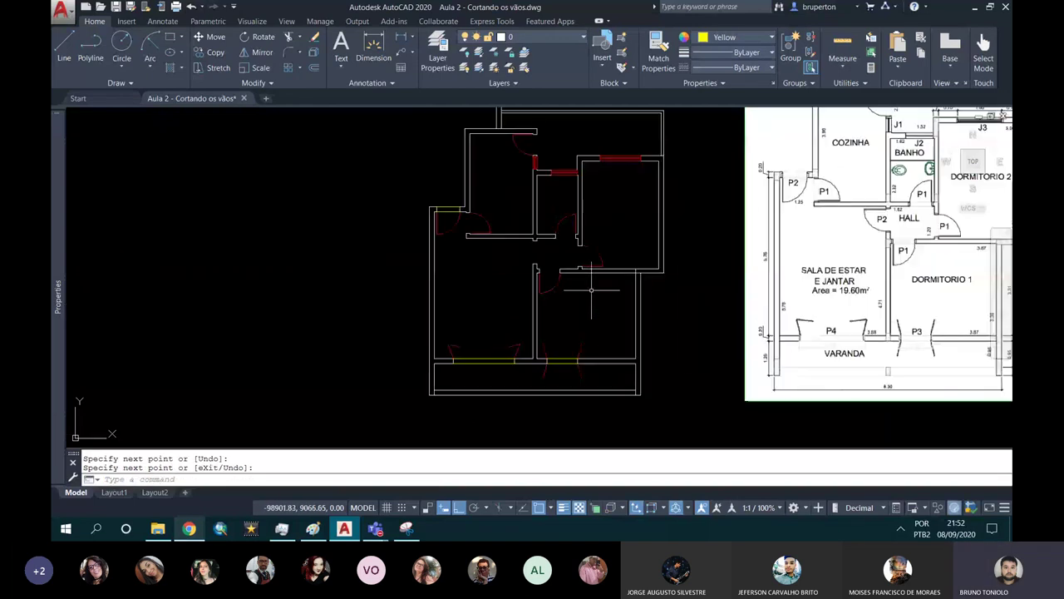
scroll(676, 271, up, 3)
scroll(617, 237, down, 2)
scroll(549, 250, up, 3)
scroll(510, 273, up, 2)
Draw yellow jamb lines down the right wall edge and a line across the lower opening.
key(space)
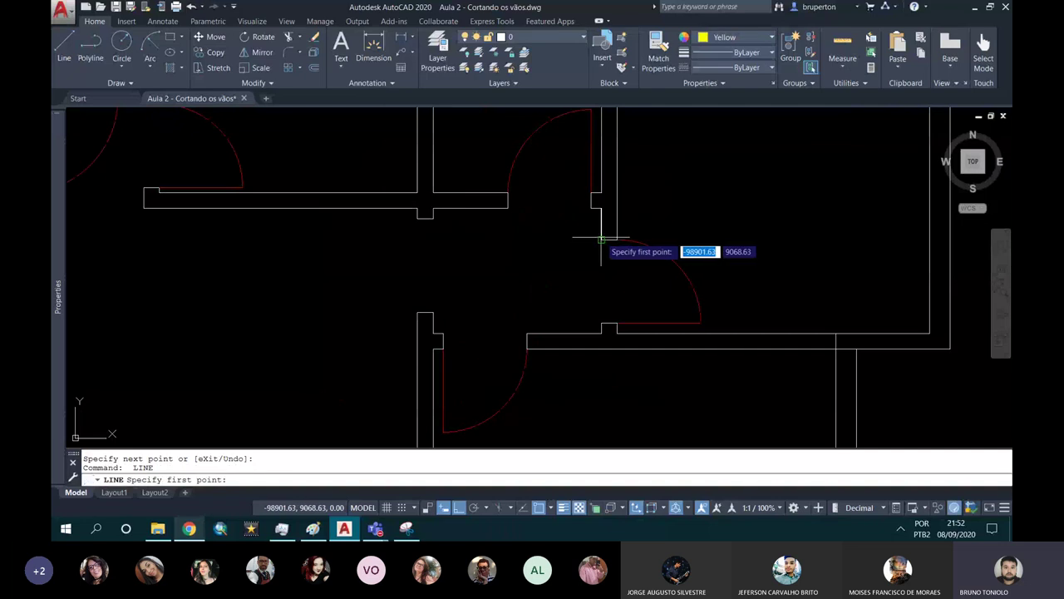
click(602, 241)
click(602, 331)
key(space)
key(space)
click(602, 240)
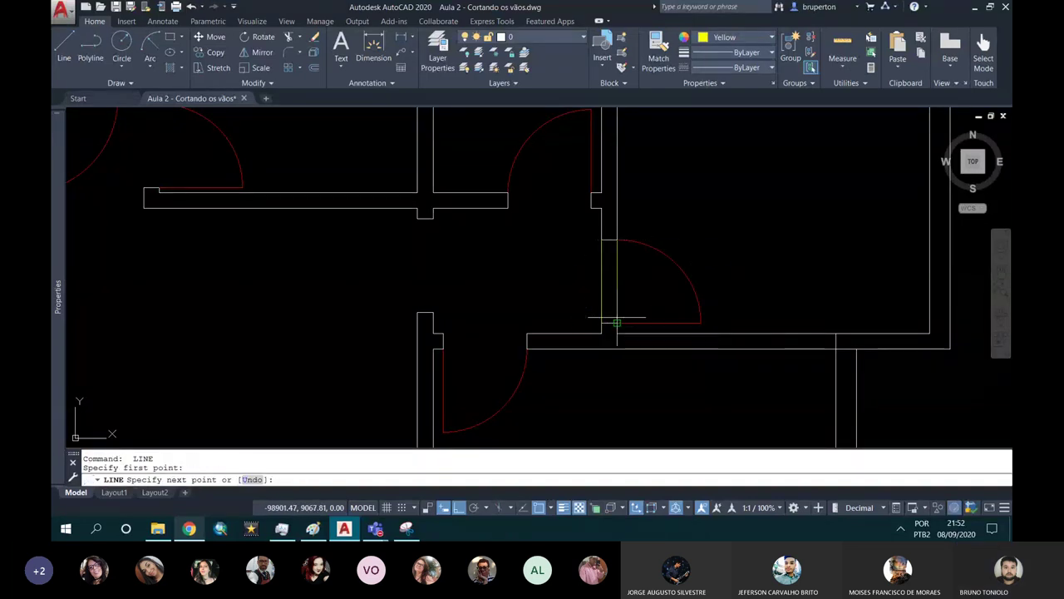
click(613, 319)
key(space)
key(space)
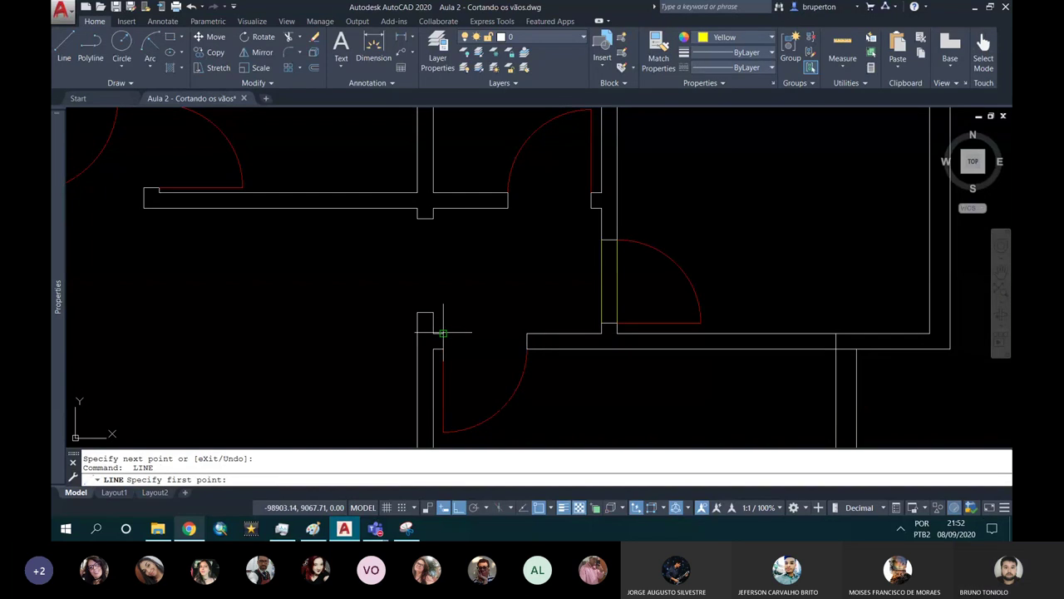
click(444, 334)
key(space)
key(space)
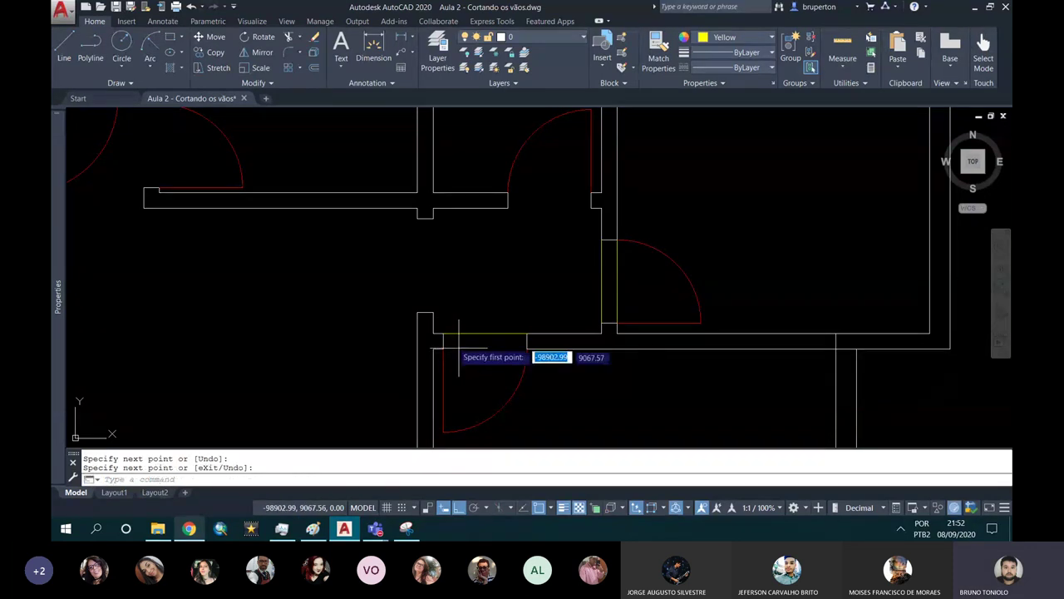
click(443, 350)
click(522, 360)
key(space)
Close the next door opening with a yellow line between its corners.
scroll(523, 333, down, 3)
scroll(523, 293, up, 3)
key(space)
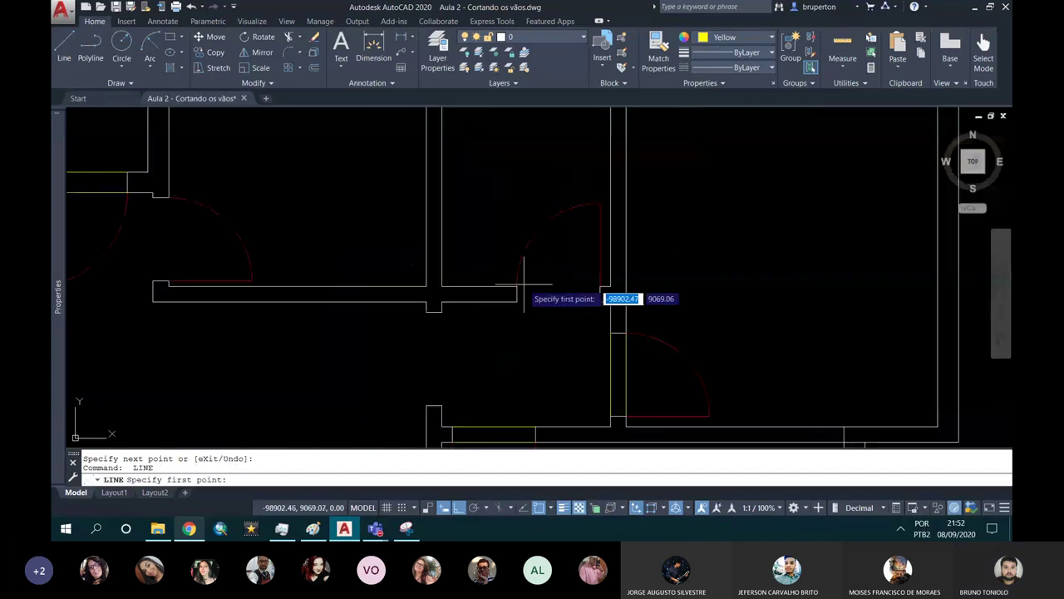
click(516, 292)
click(610, 286)
key(space)
key(space)
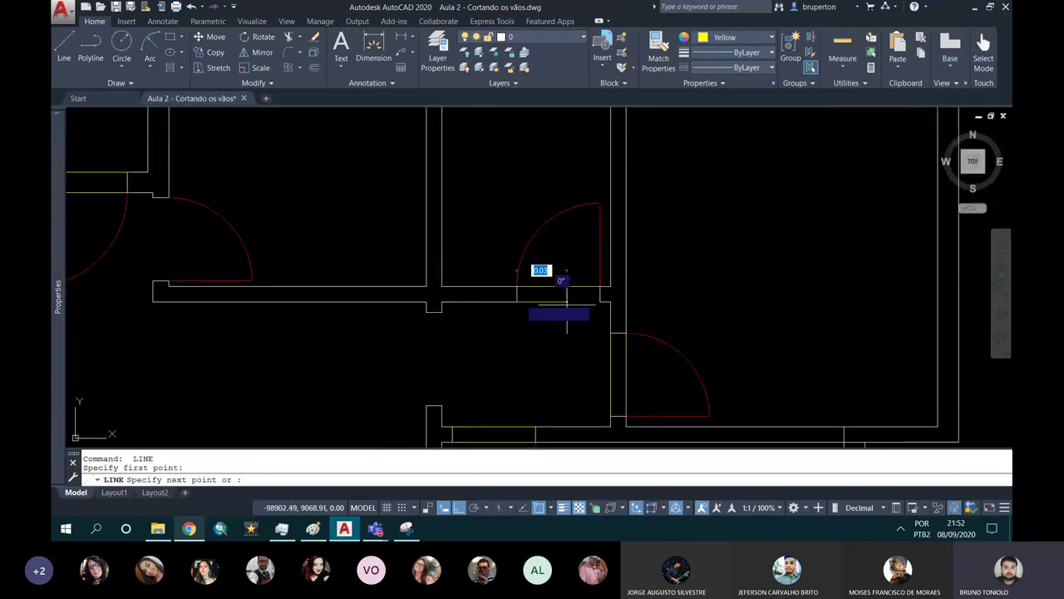
click(610, 301)
scroll(611, 299, down, 4)
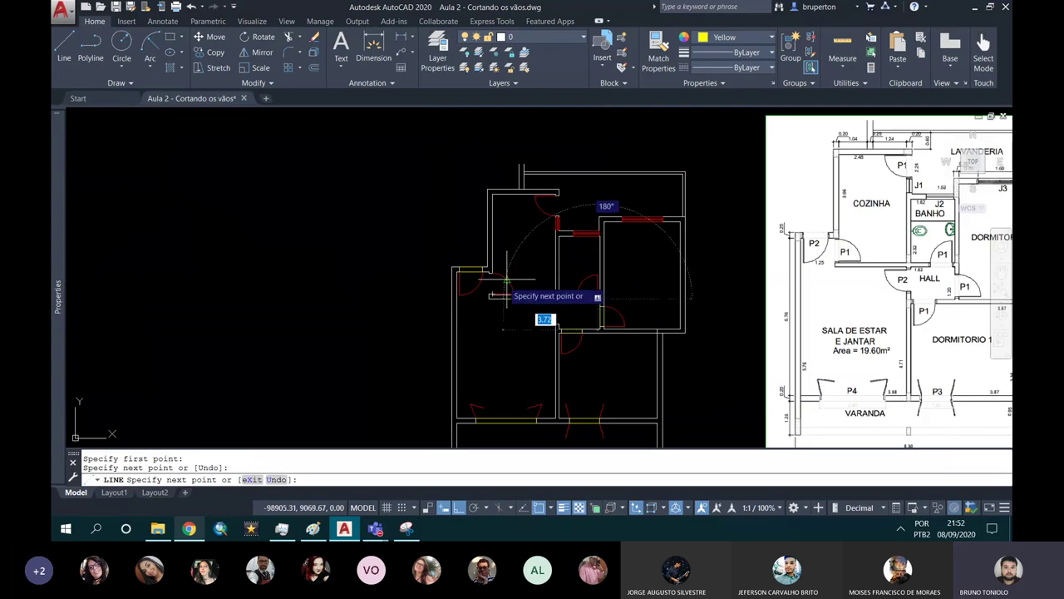
scroll(481, 275, up, 3)
scroll(481, 275, up, 2)
key(Escape)
Draw two vertical yellow jamb lines across a door opening.
key(space)
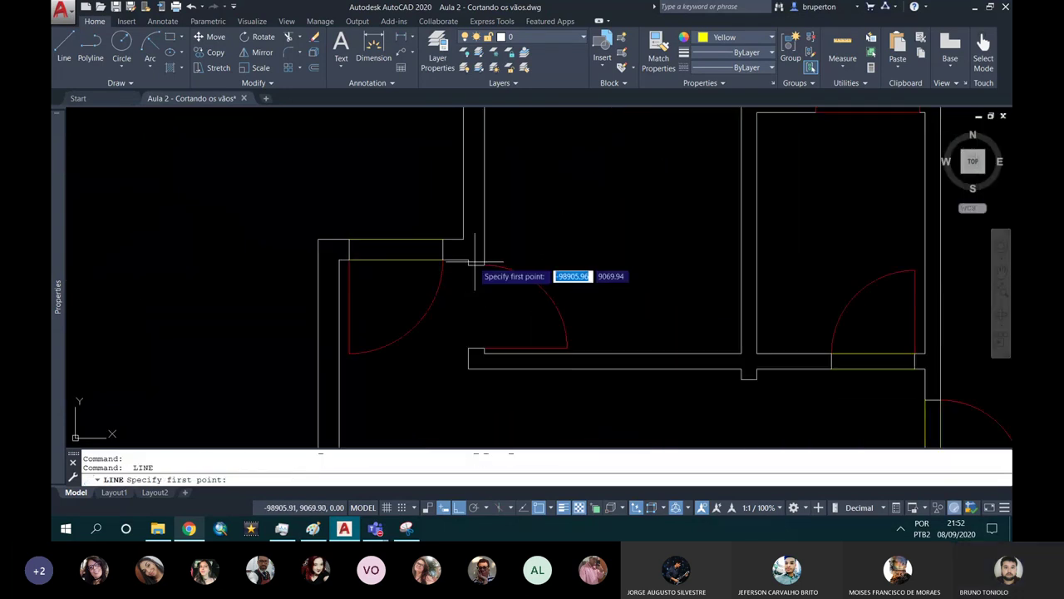
click(468, 265)
click(468, 347)
key(space)
key(space)
click(485, 264)
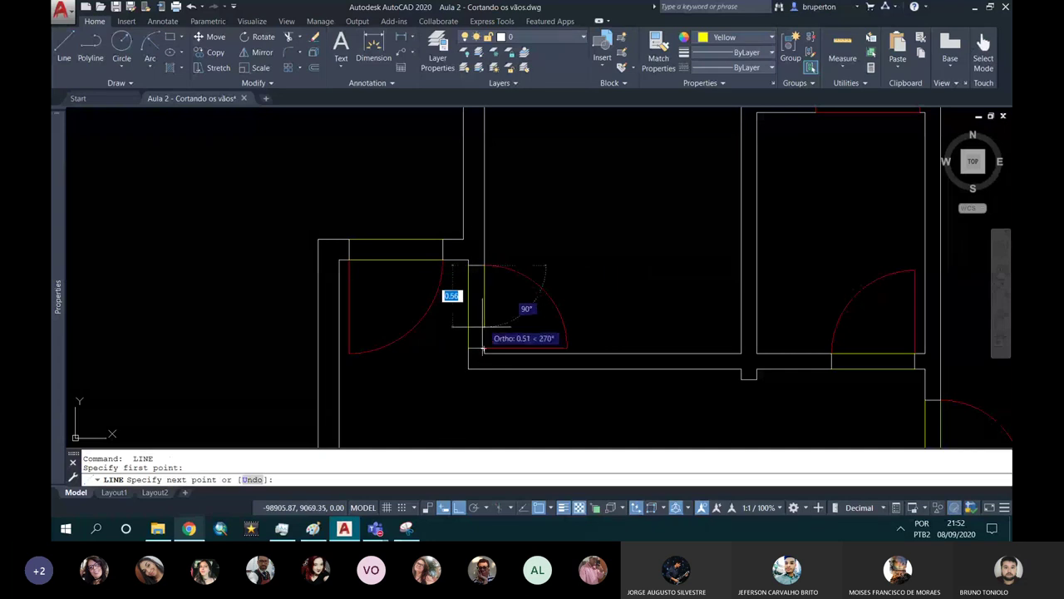
click(485, 347)
key(space)
scroll(427, 291, down, 5)
scroll(517, 263, up, 2)
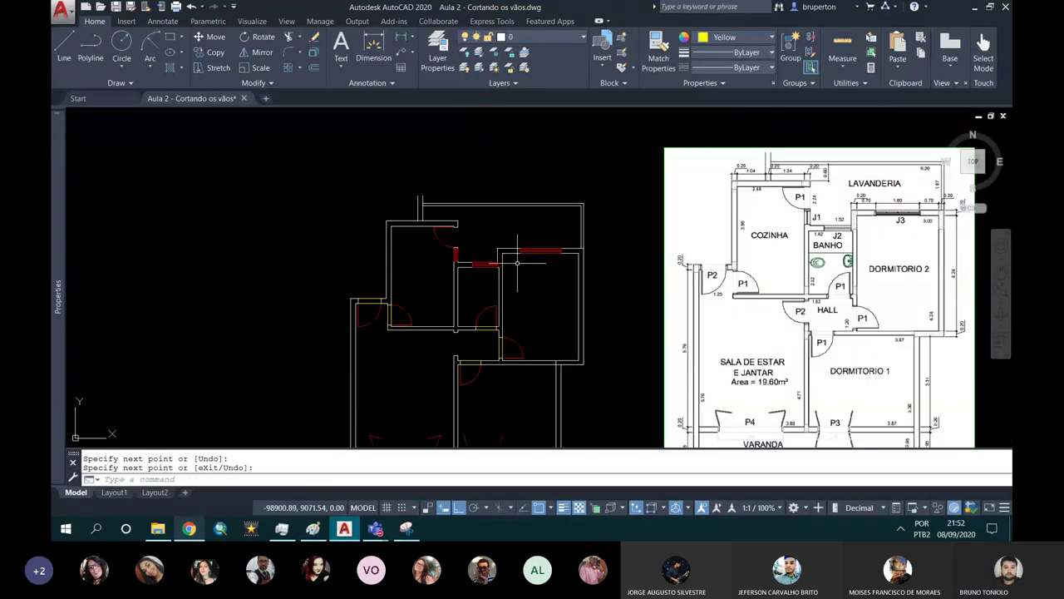
scroll(498, 245, up, 3)
Draw two vertical yellow jamb lines at the left door opening.
key(space)
scroll(422, 220, up, 2)
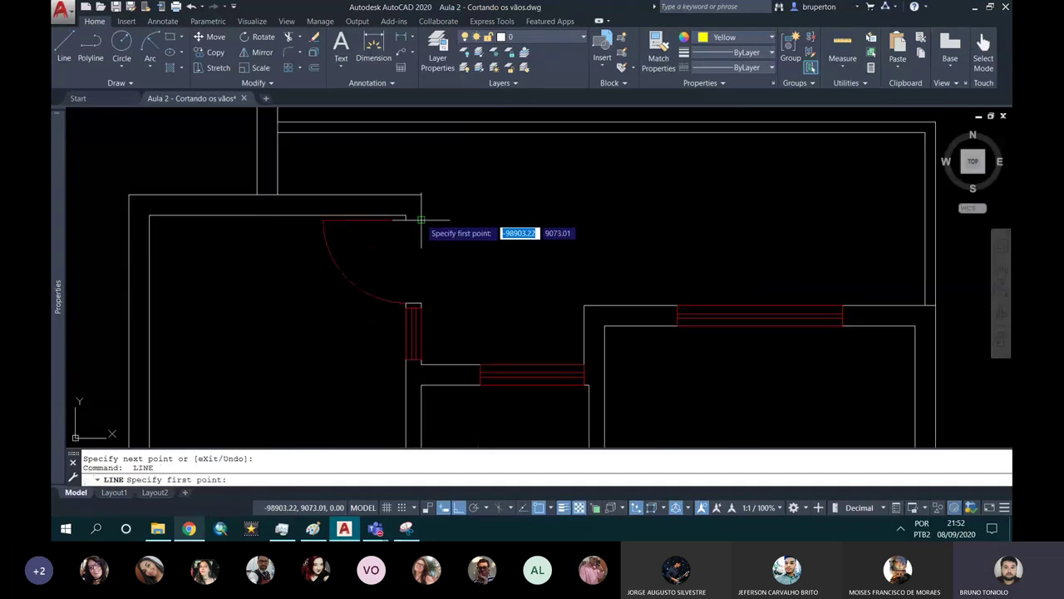
click(415, 224)
click(420, 304)
key(space)
key(space)
click(408, 220)
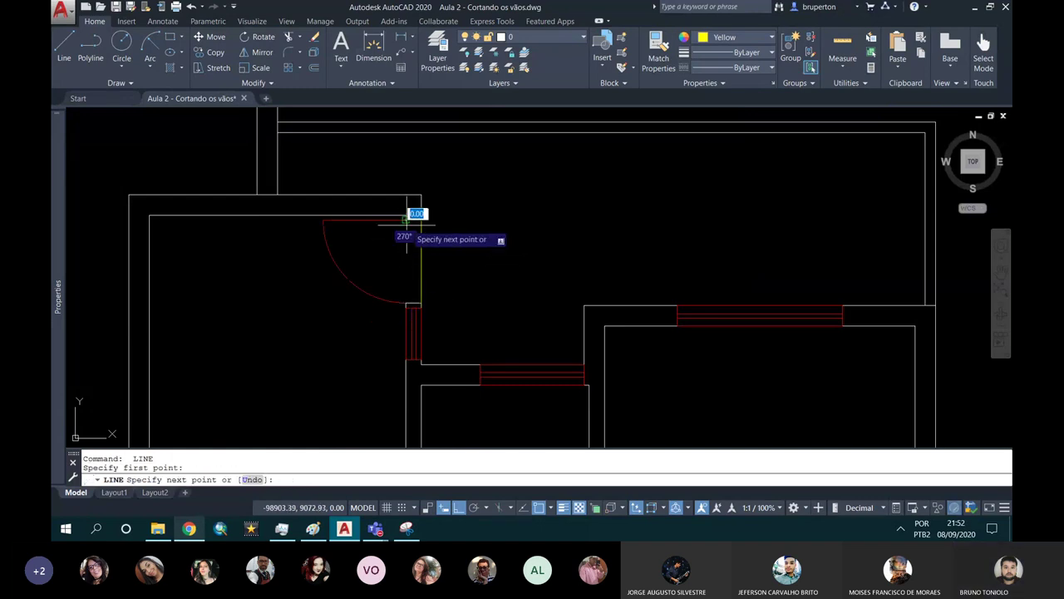
click(407, 304)
key(space)
scroll(478, 258, down, 5)
middle_drag(478, 274, 466, 233)
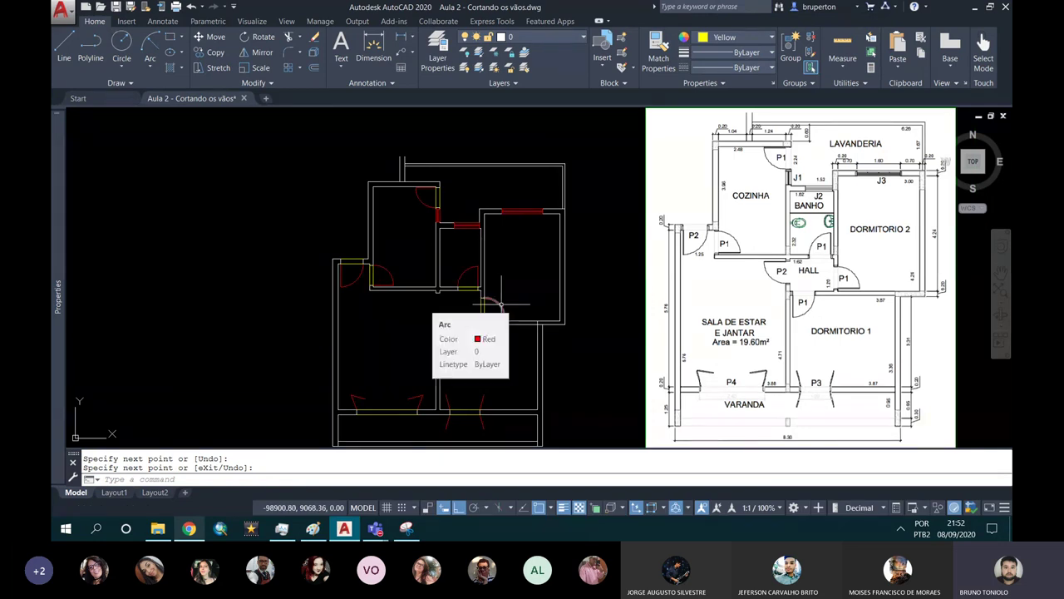
mouse_move(487, 269)
middle_down()
mouse_move(472, 254)
mouse_move(473, 220)
middle_up()
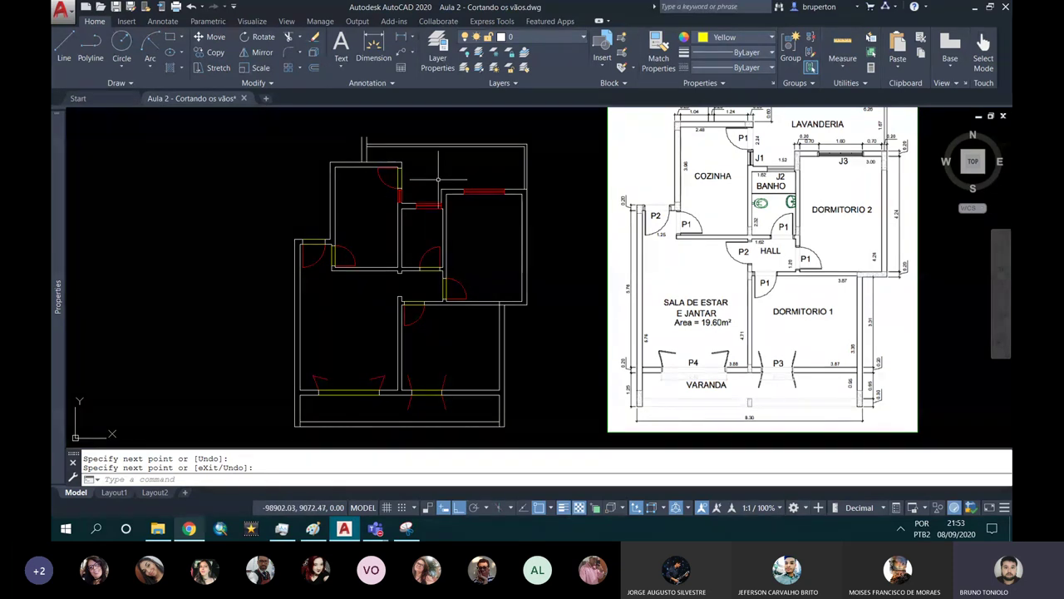
middle_drag(436, 177, 418, 167)
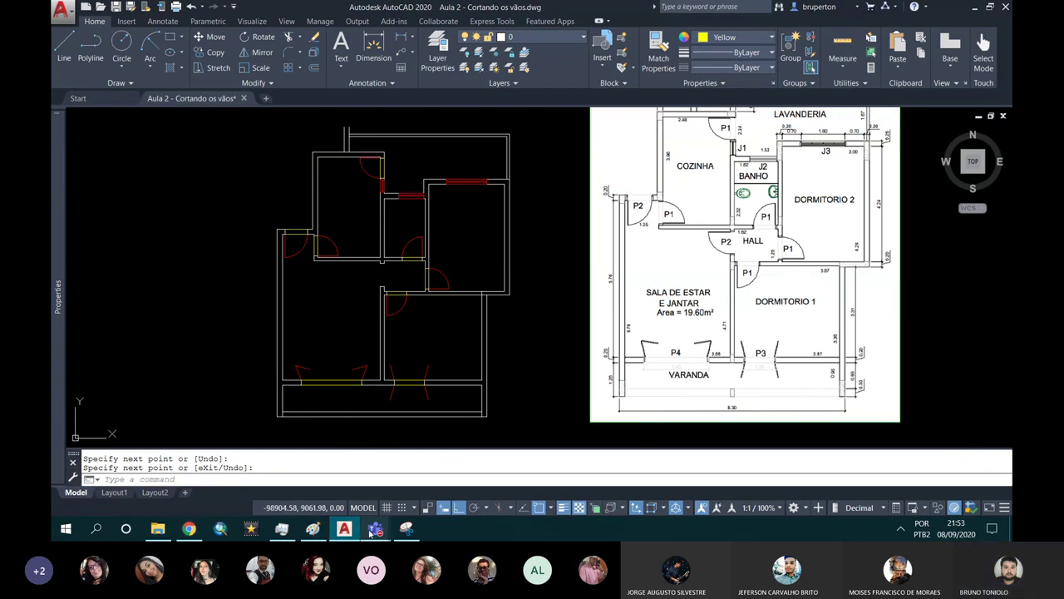
mouse_move(375, 529)
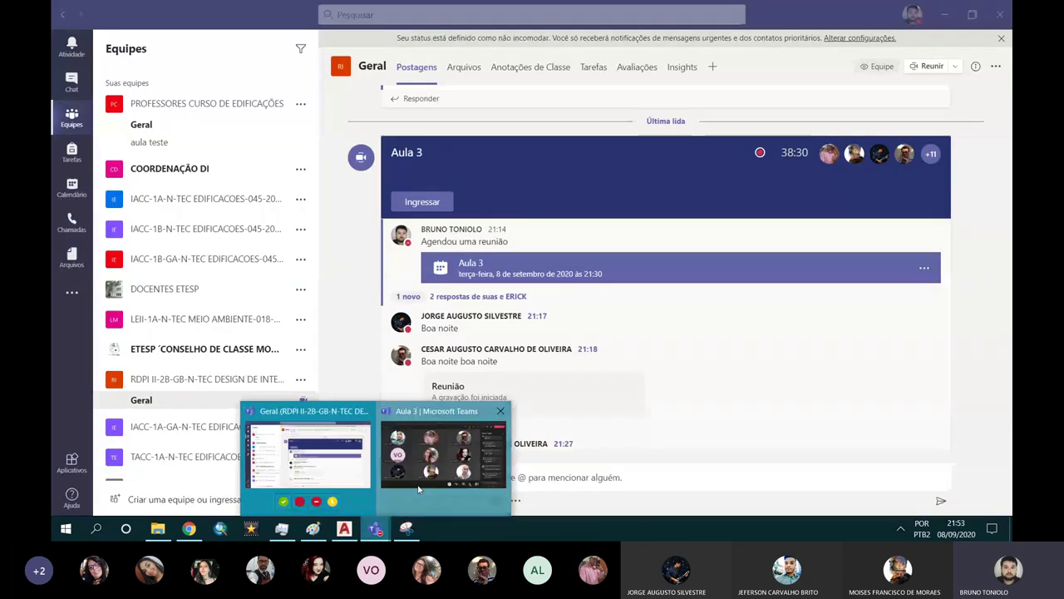
Read the Aula 3 meeting chat, then minimise the meeting and Teams to return to AutoCAD.
click(442, 453)
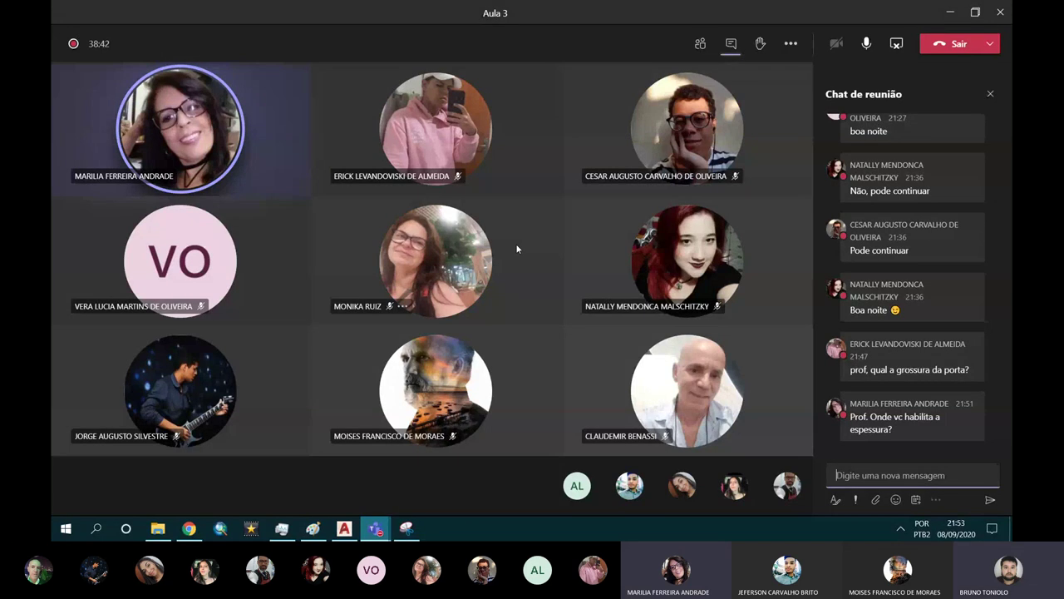
click(947, 15)
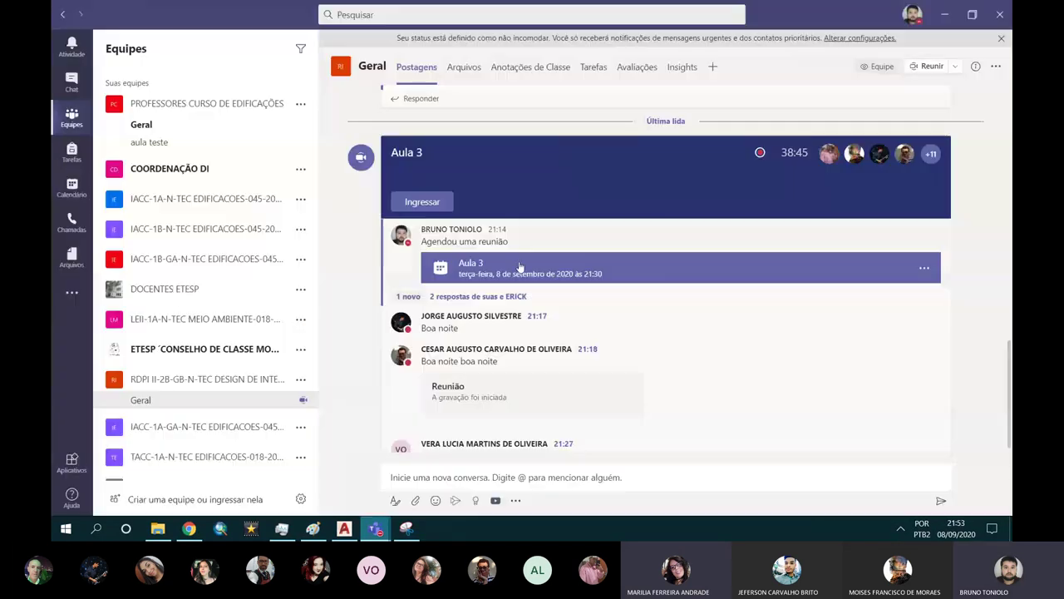
click(943, 17)
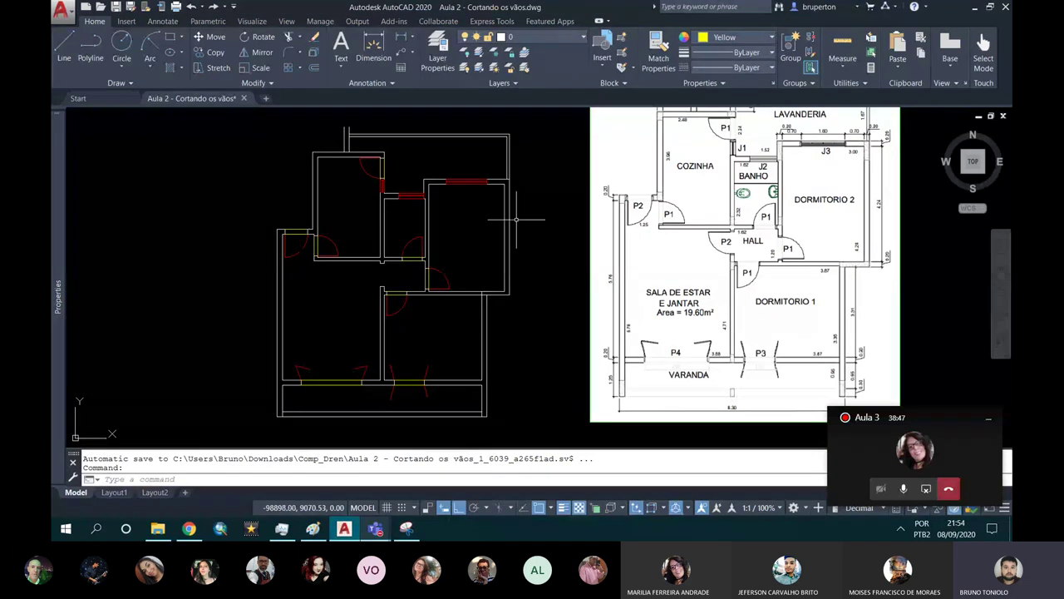
Pan the plan aside and draw a horizontal polyline in the freed empty space.
middle_drag(515, 219, 496, 216)
click(988, 419)
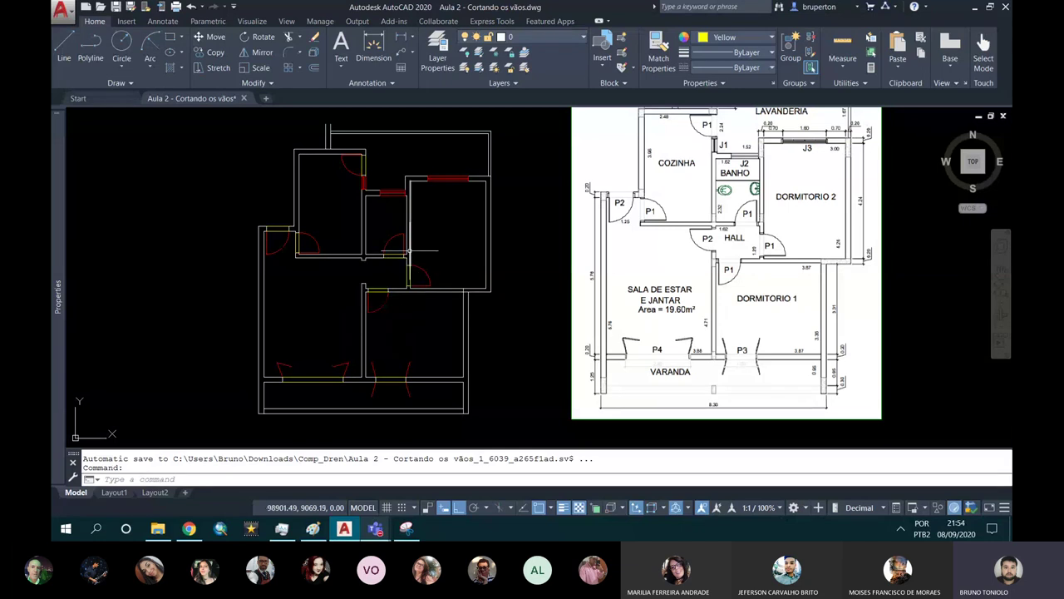
middle_drag(403, 277, 762, 396)
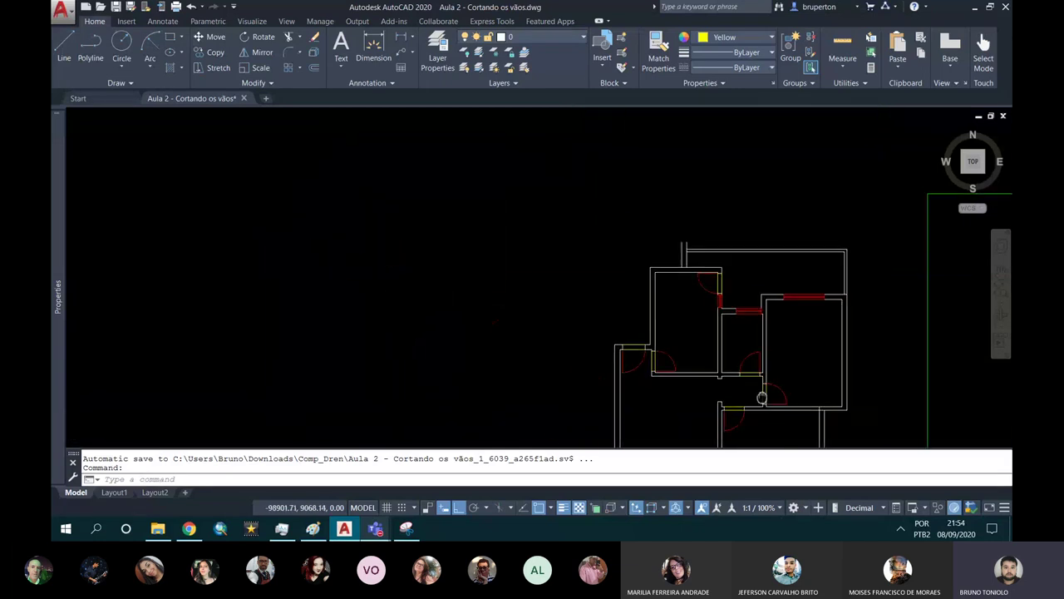
middle_drag(471, 261, 422, 211)
middle_drag(348, 208, 424, 223)
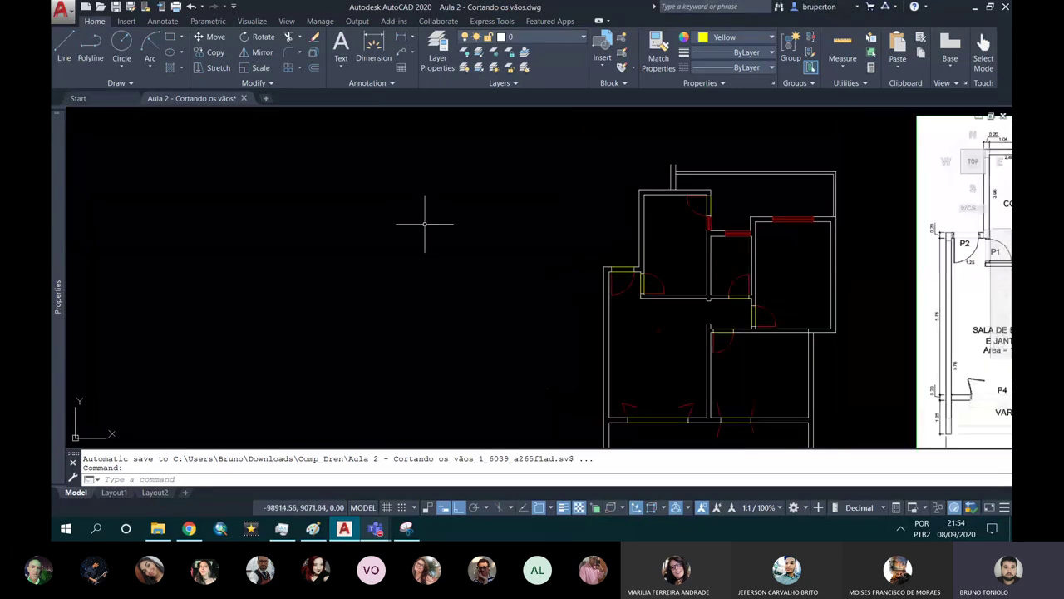
text(Pl)
key(Return)
click(268, 169)
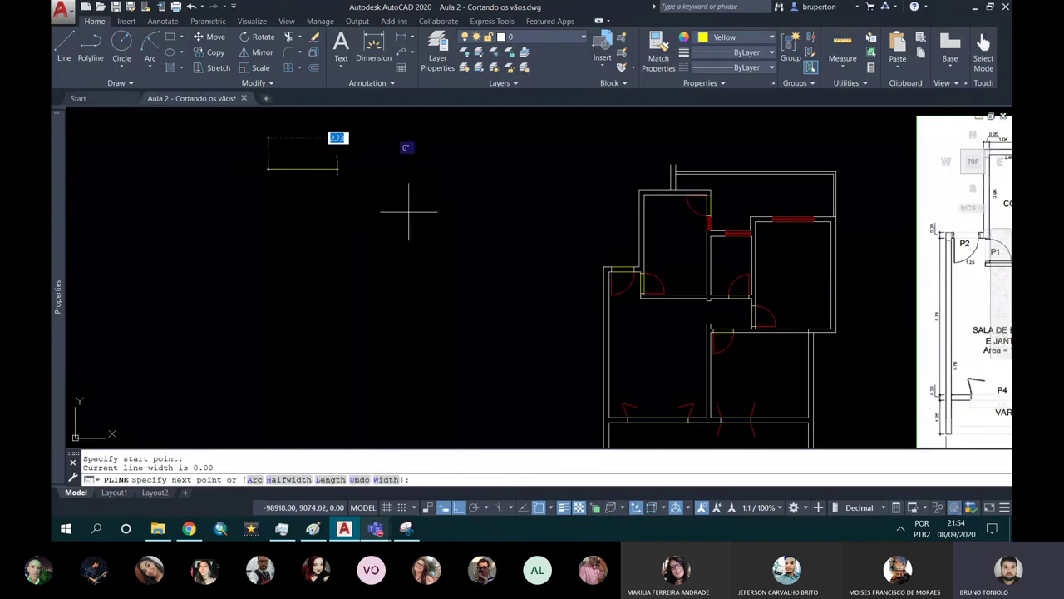
click(424, 201)
key(Escape)
Copy the line to make a parallel line below it, then select the upper line.
key(Escape)
text(co)
key(Return)
click(304, 171)
key(Return)
click(257, 202)
key(Escape)
scroll(257, 202, up, 3)
middle_drag(352, 209, 368, 261)
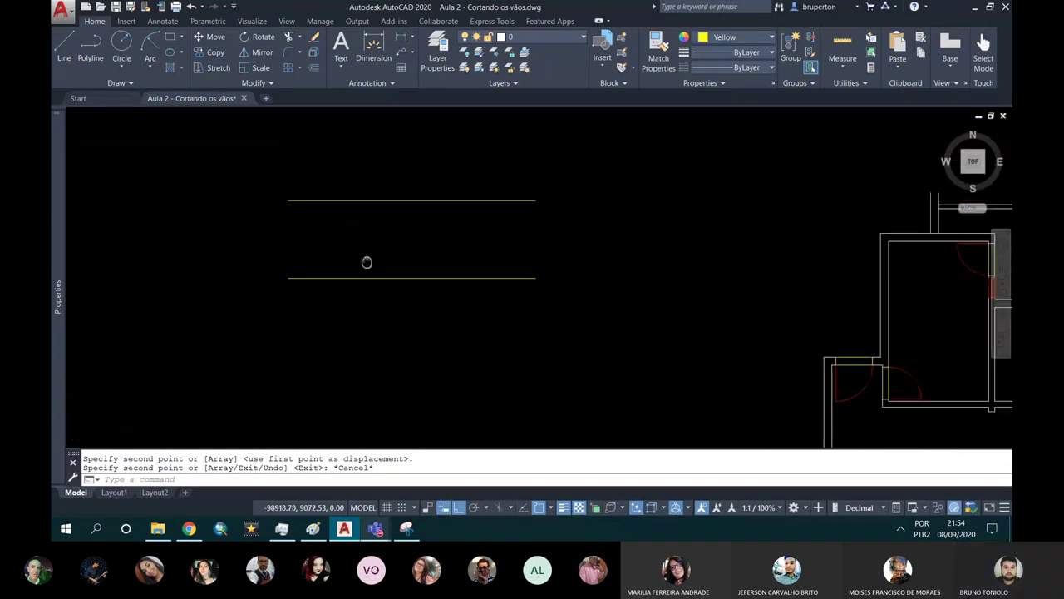
click(391, 214)
click(372, 190)
click(308, 209)
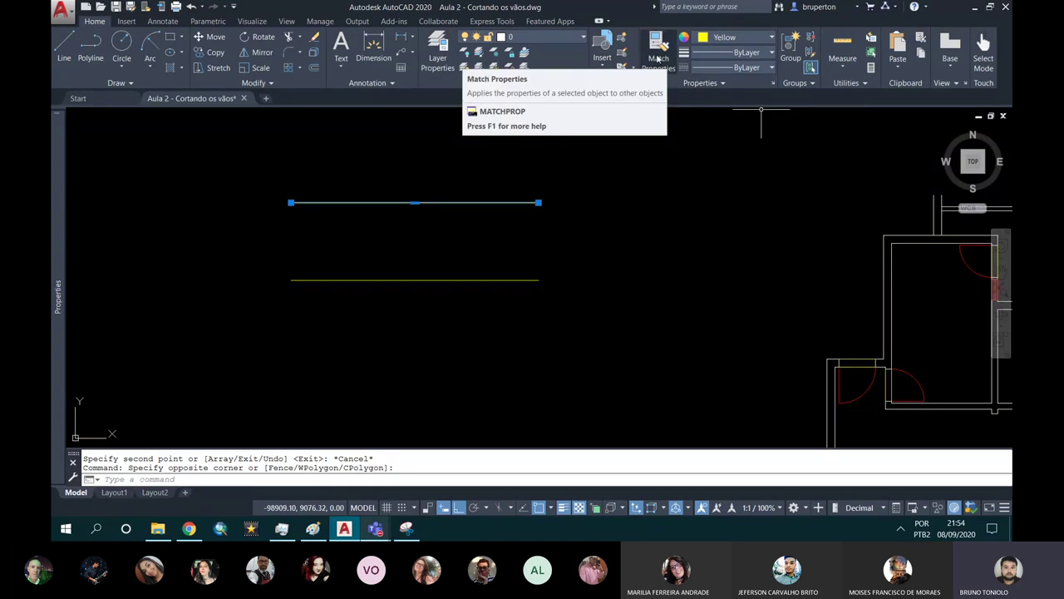
Reselect the upper demo line with a crossing window and open the Object Color list.
click(721, 42)
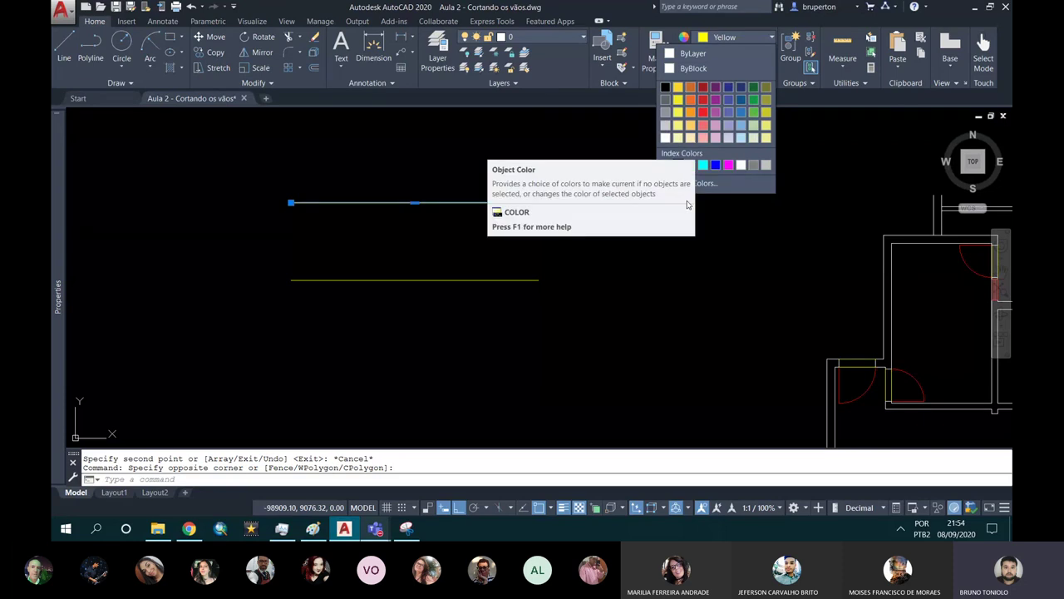
click(687, 134)
key(Escape)
key(Escape)
click(455, 200)
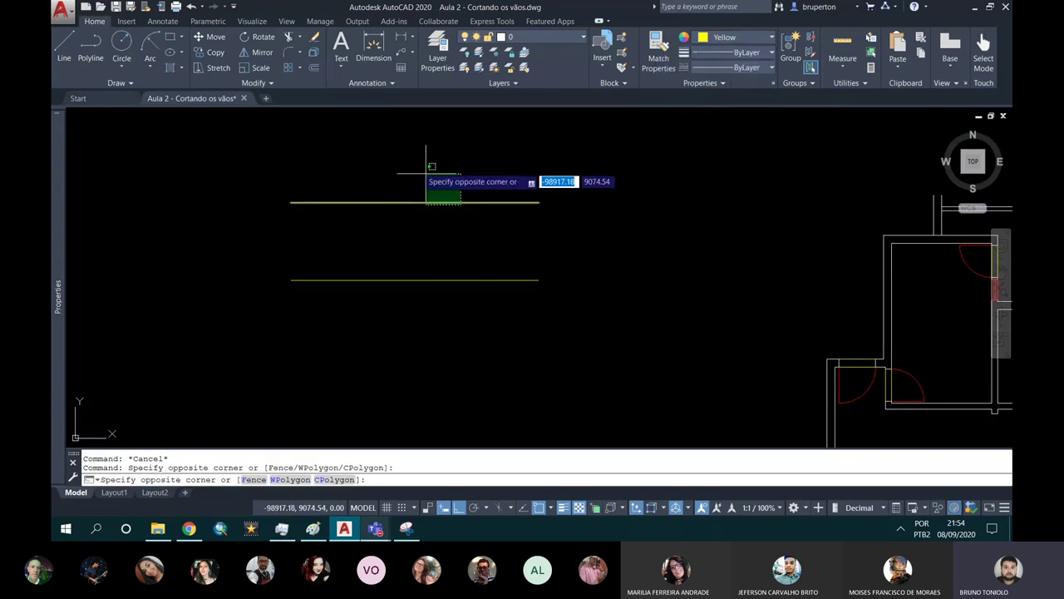
key(Escape)
key(Escape)
click(550, 208)
click(429, 171)
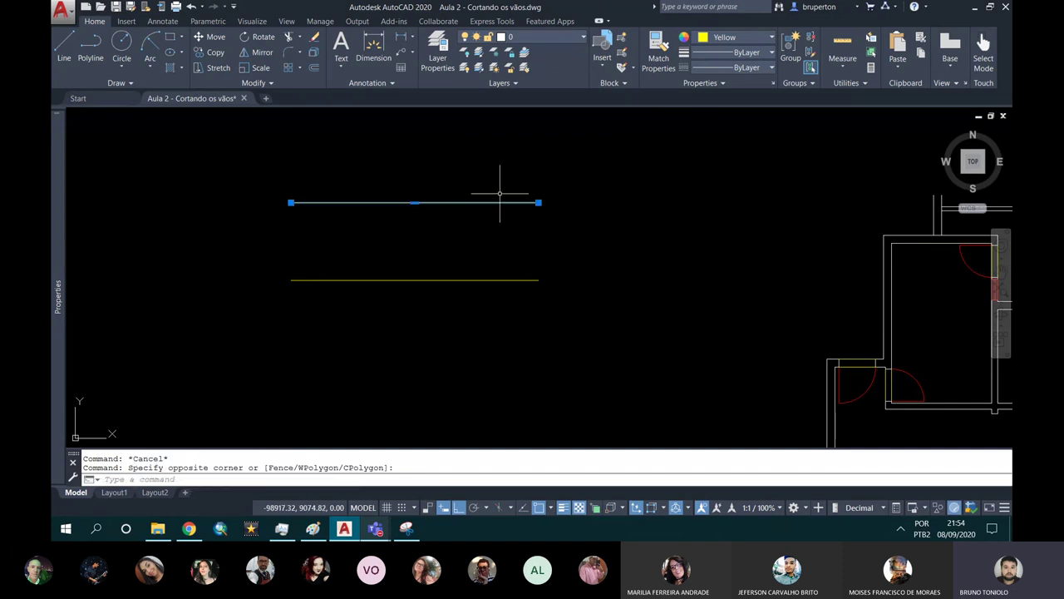
click(726, 42)
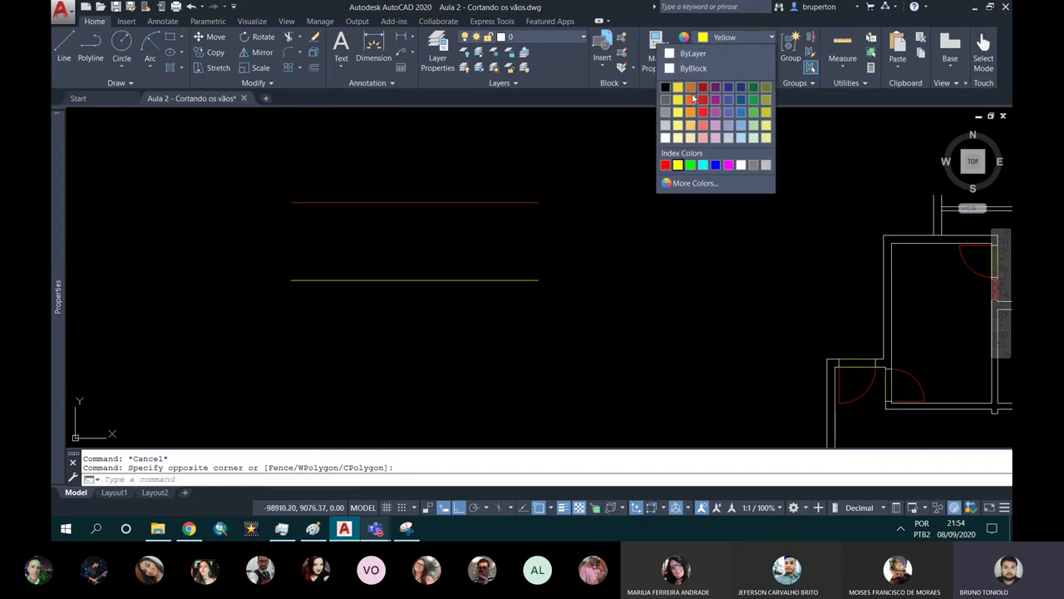
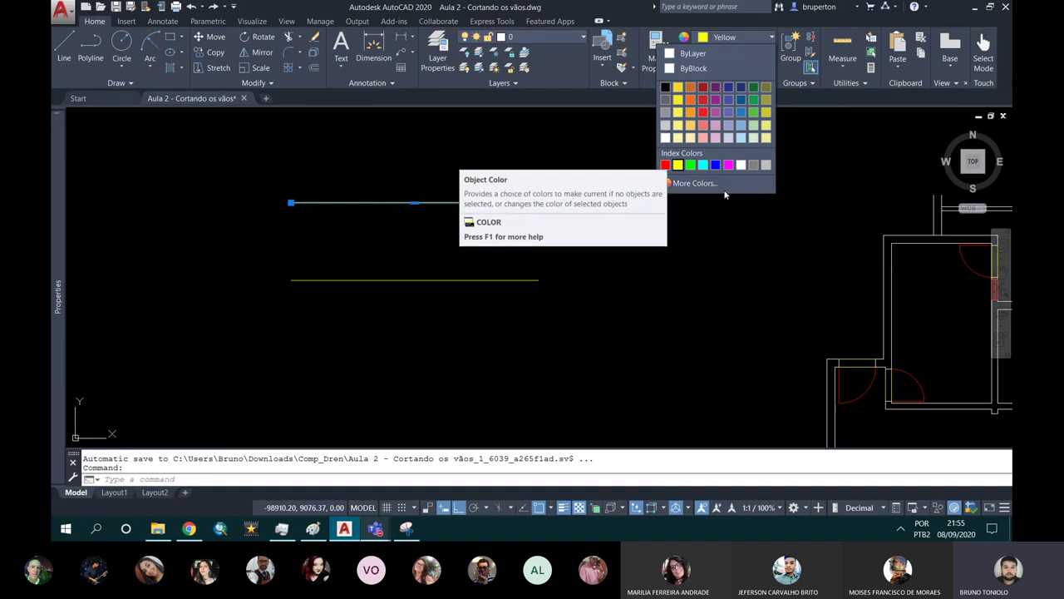
Give the top line orange, index colour 30, from the Select Color dialog.
click(707, 183)
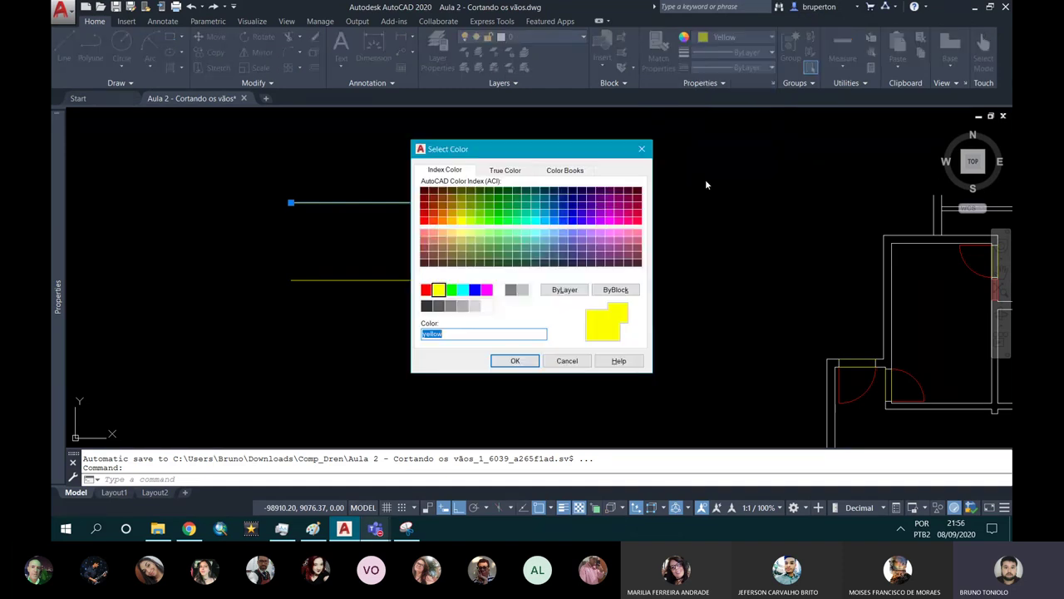
drag(482, 152, 599, 178)
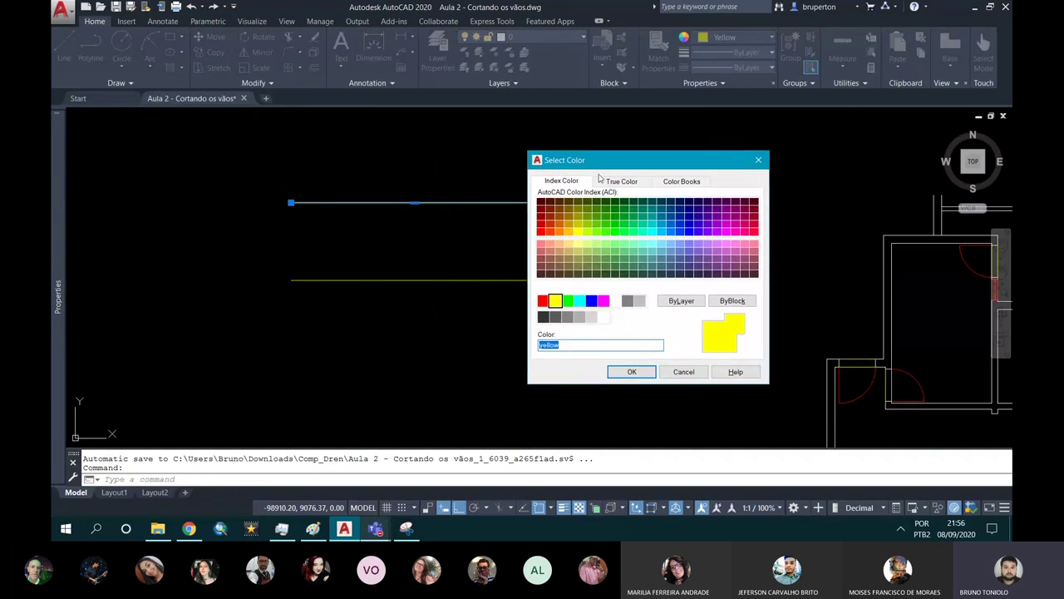
mouse_move(624, 244)
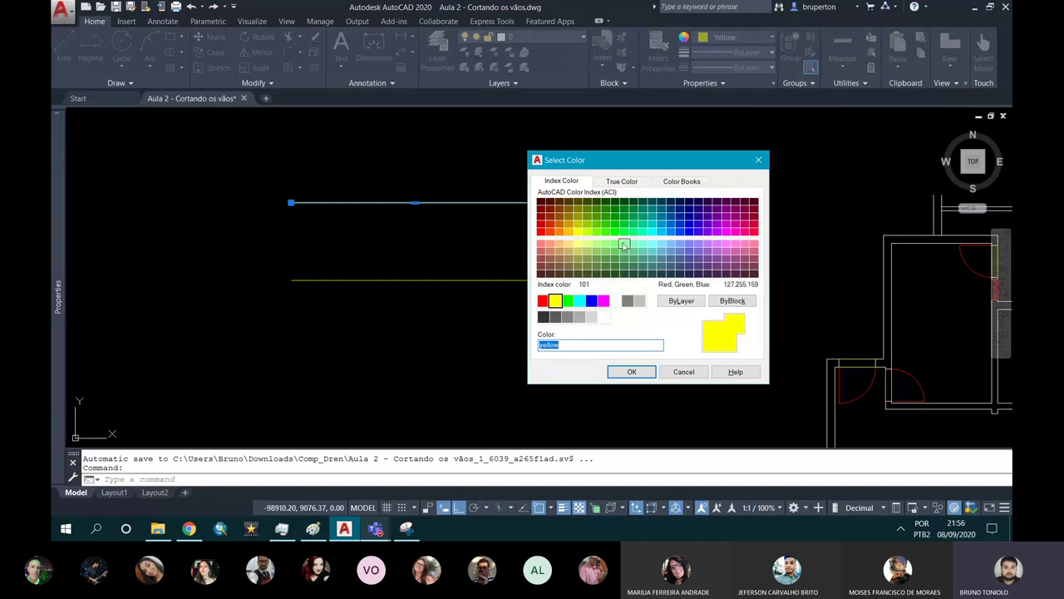
click(559, 232)
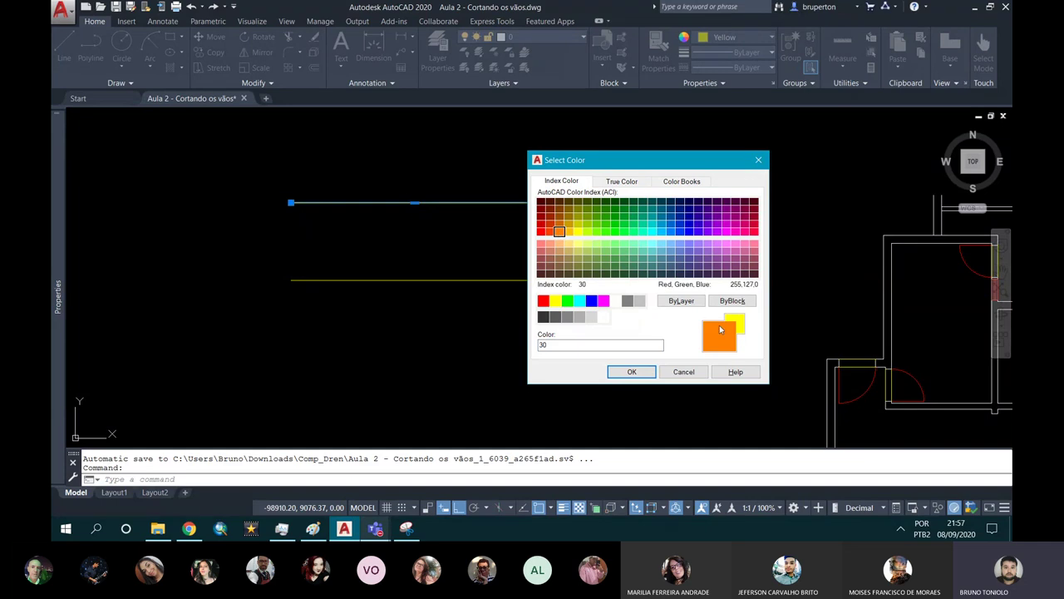
click(632, 372)
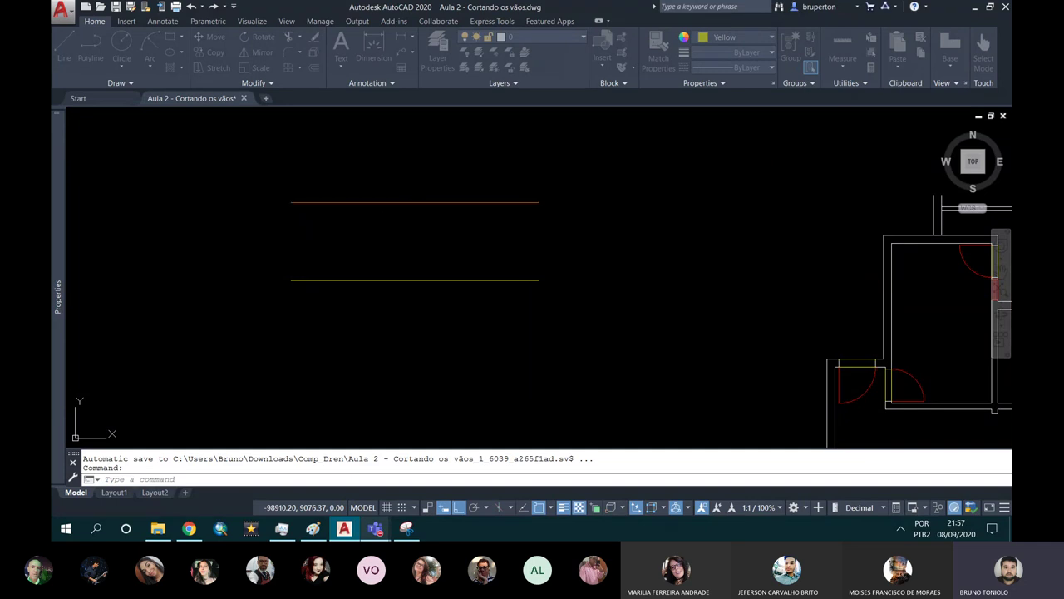
Make the bottom line green, true colour 19,155,72.
scroll(381, 209, up, 4)
key(Escape)
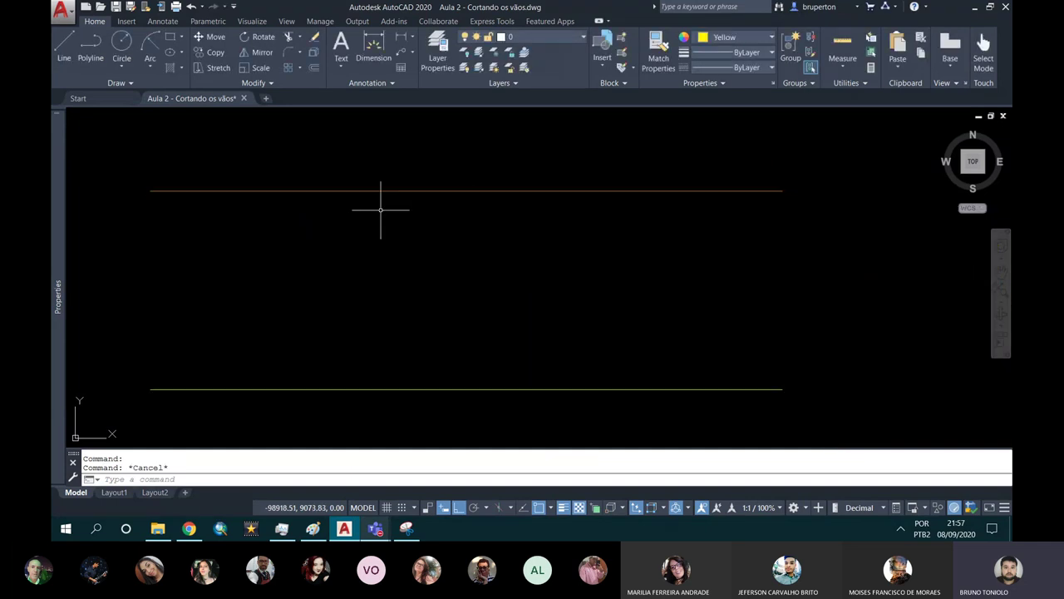
scroll(381, 210, down, 4)
click(398, 280)
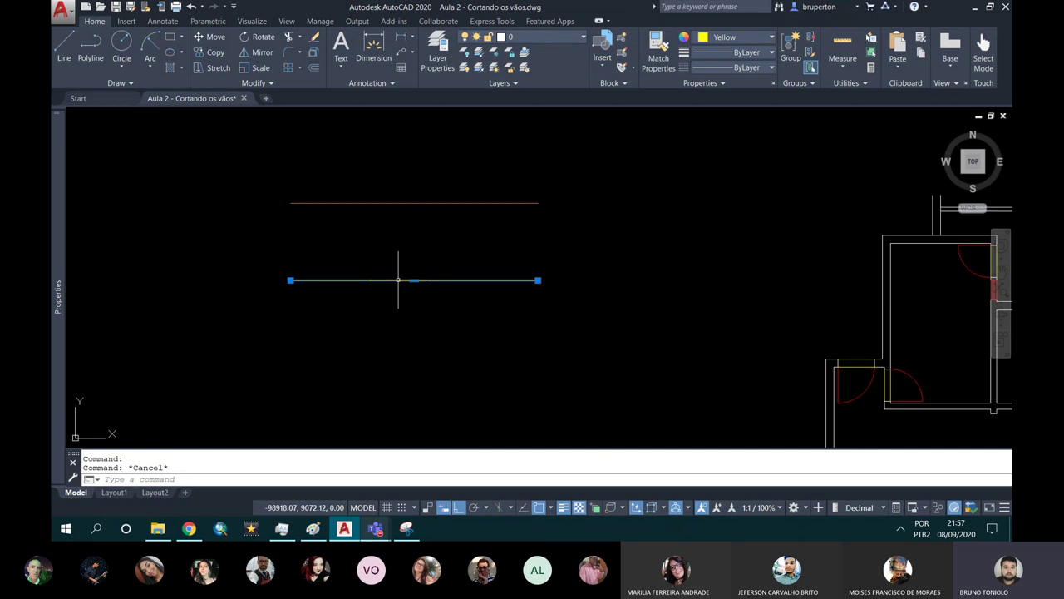
click(732, 37)
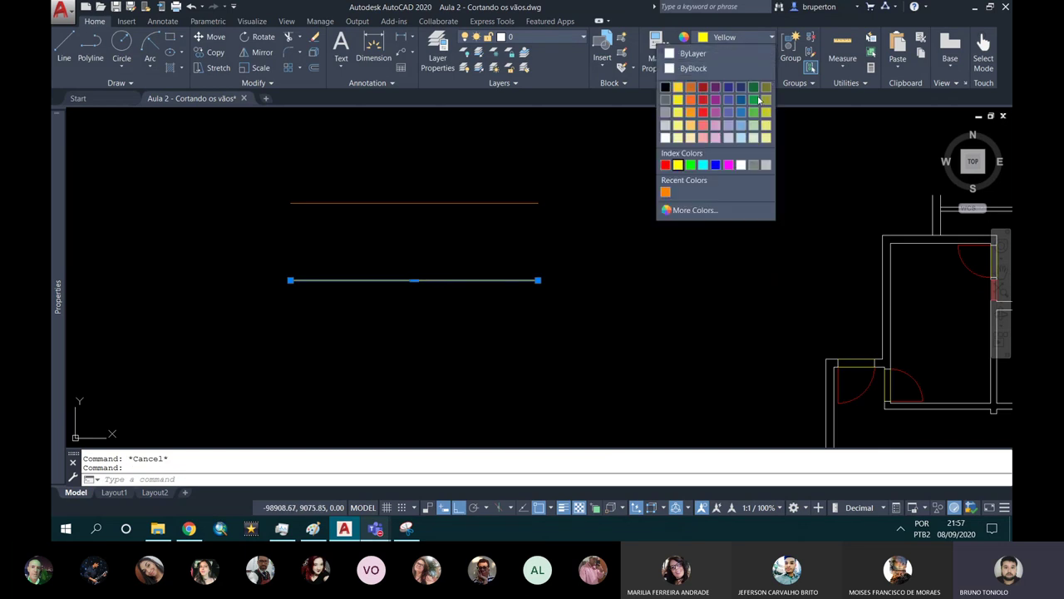
click(752, 89)
scroll(384, 242, up, 2)
key(Escape)
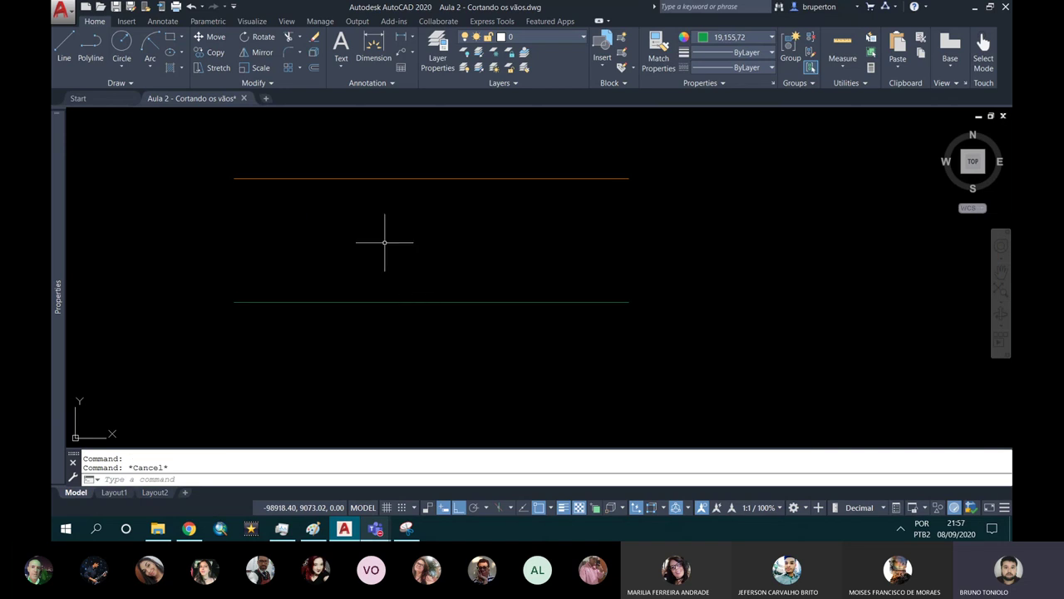
Reselect the orange top line and bring up the full Select Color chooser.
click(426, 223)
click(382, 150)
click(685, 152)
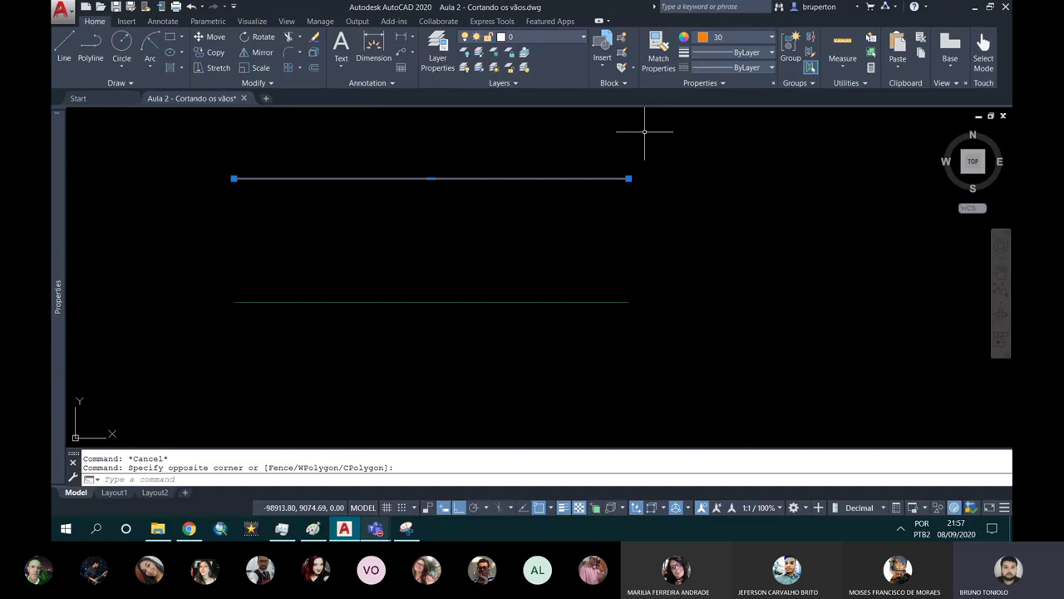
click(736, 39)
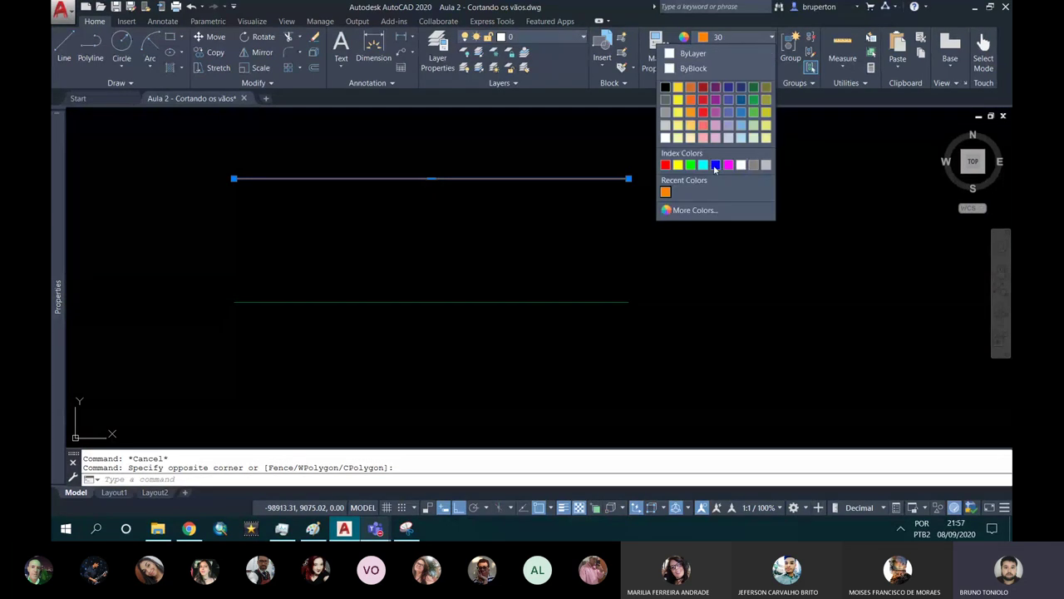
click(707, 210)
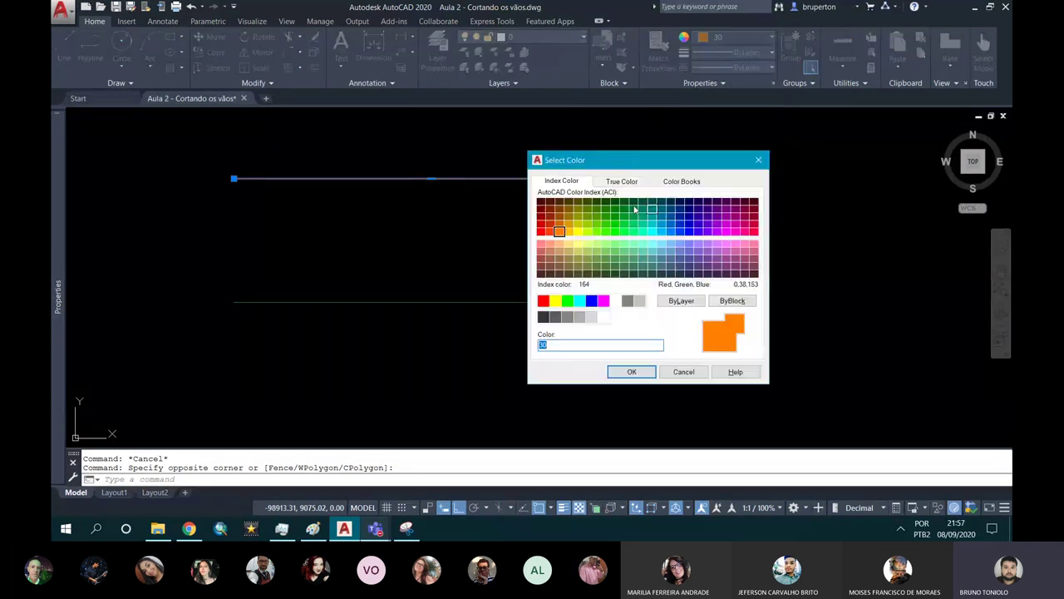
Tune hue, saturation and luminance on the True Color tab to salmon 252,186,166 and apply it.
drag(620, 161, 578, 142)
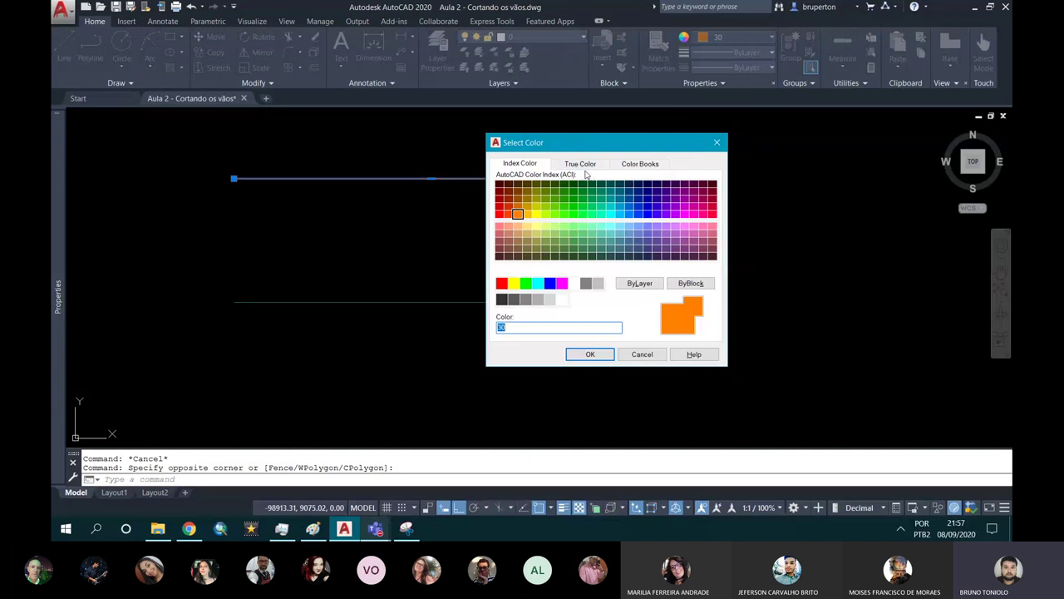
click(583, 168)
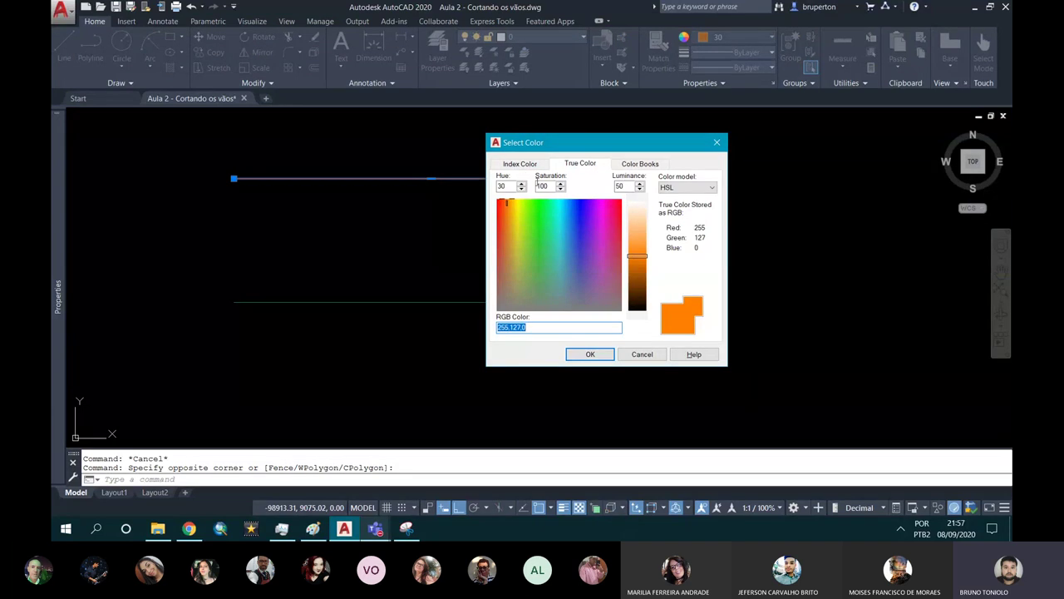
mouse_move(536, 232)
mouse_down()
mouse_move(520, 211)
mouse_move(559, 209)
mouse_up()
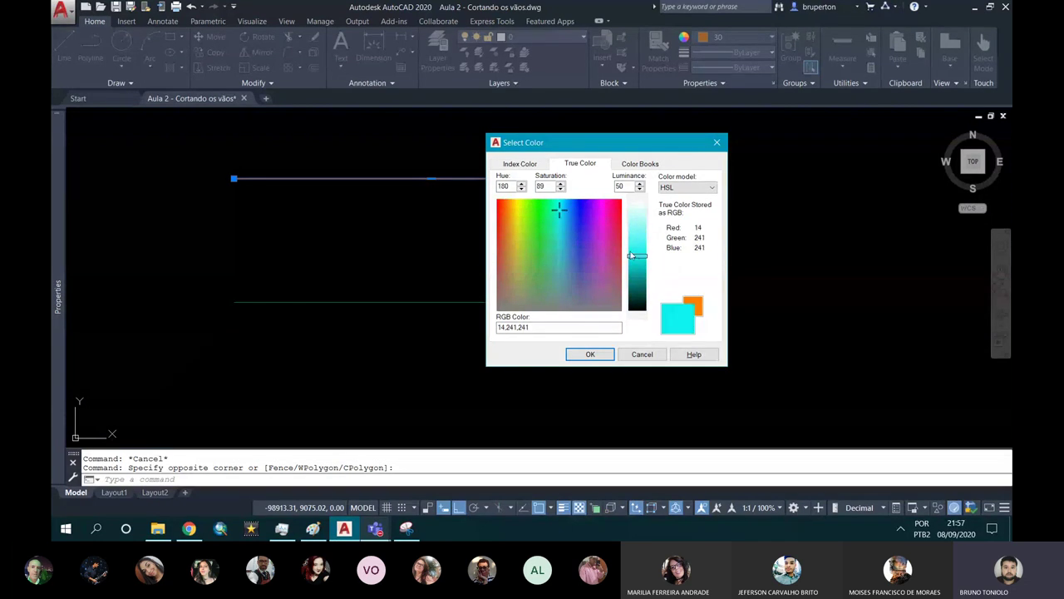
mouse_move(636, 258)
mouse_down()
mouse_move(654, 318)
mouse_move(628, 238)
mouse_move(637, 263)
mouse_up()
drag(538, 220, 501, 205)
drag(640, 266, 639, 244)
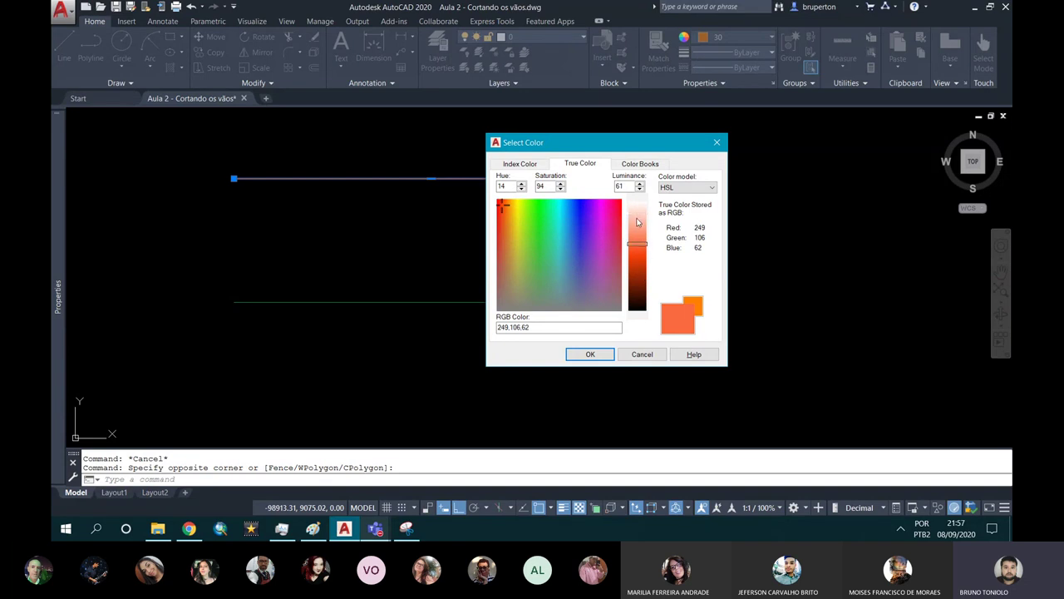
drag(636, 247, 637, 225)
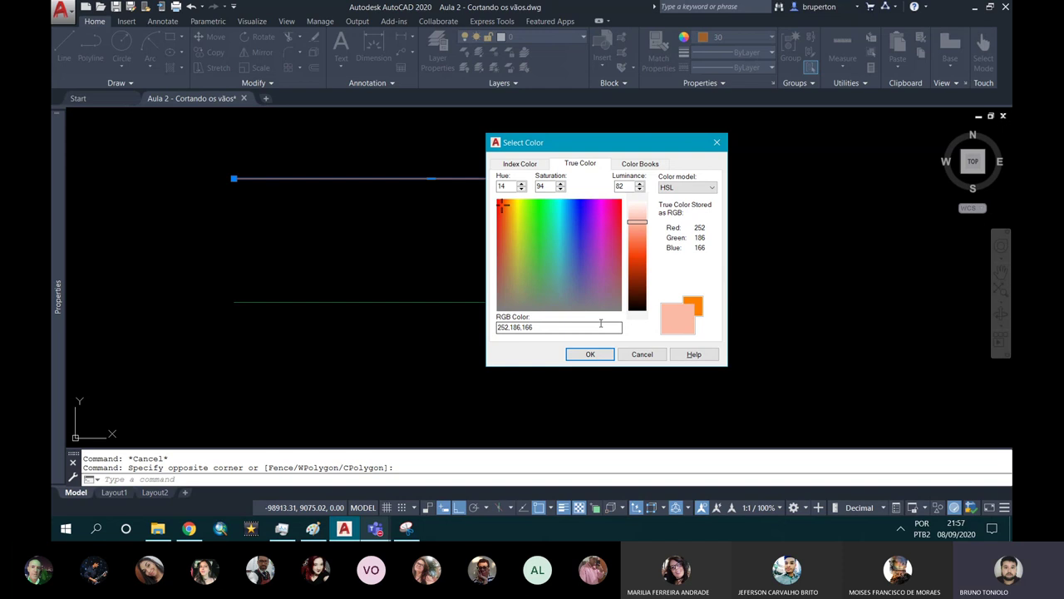
click(591, 355)
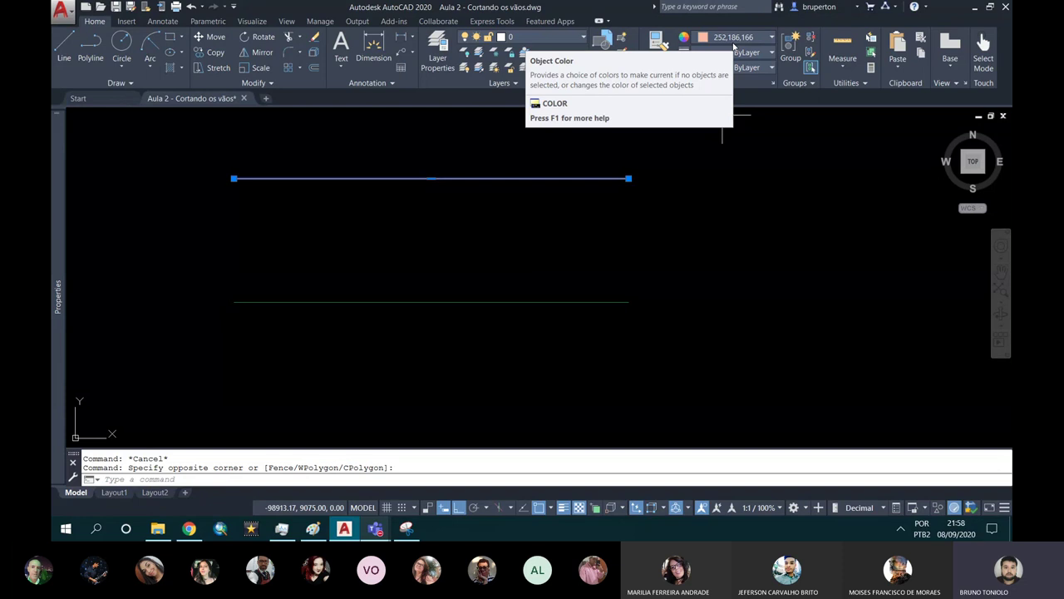
Reopen Select Color and switch the True Color model to RGB, showing 252, 186, 166.
click(740, 39)
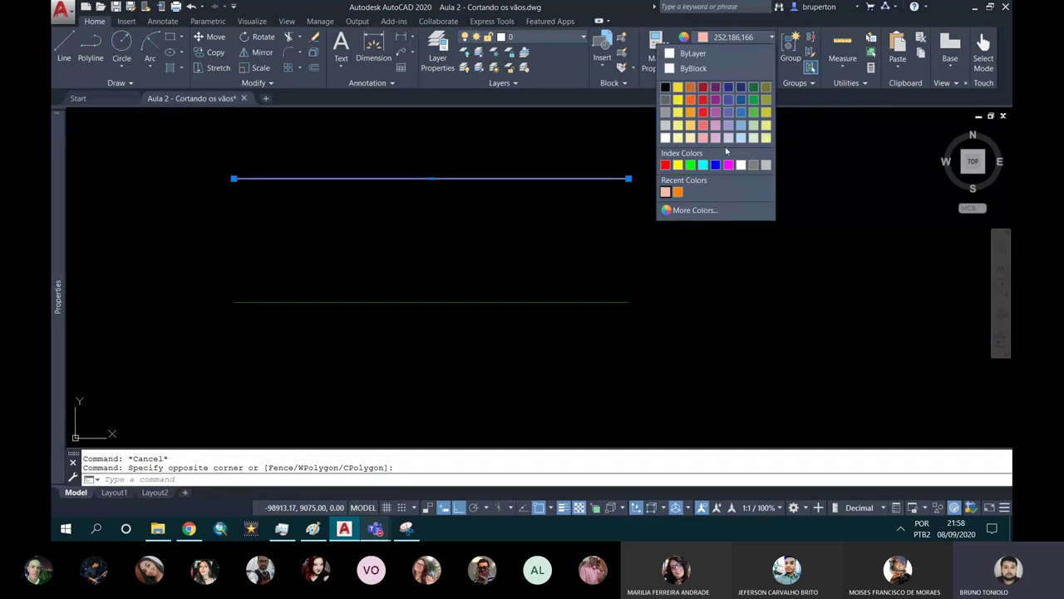
click(689, 210)
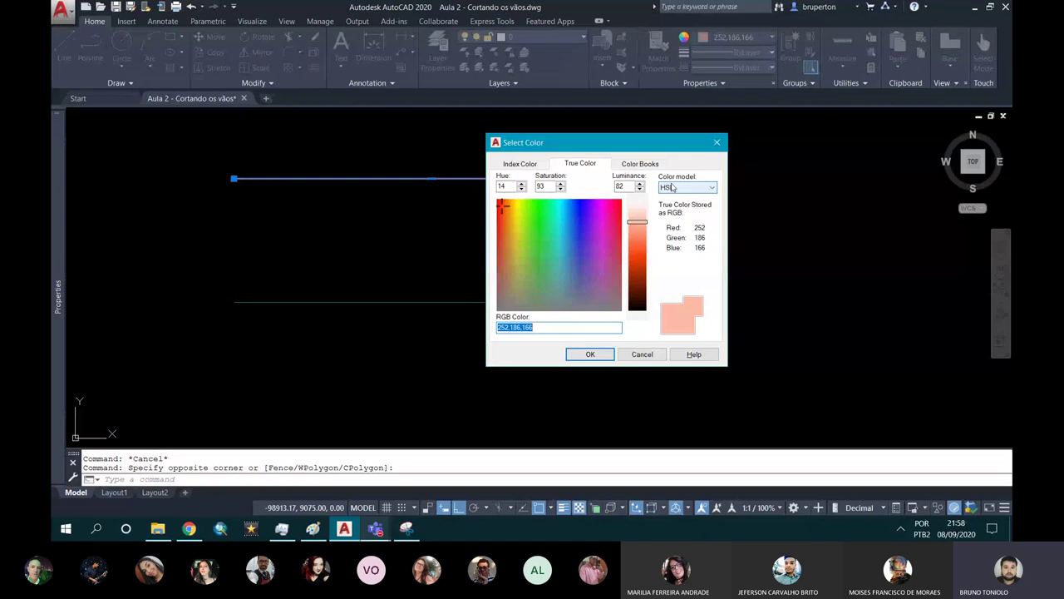
click(686, 187)
click(676, 207)
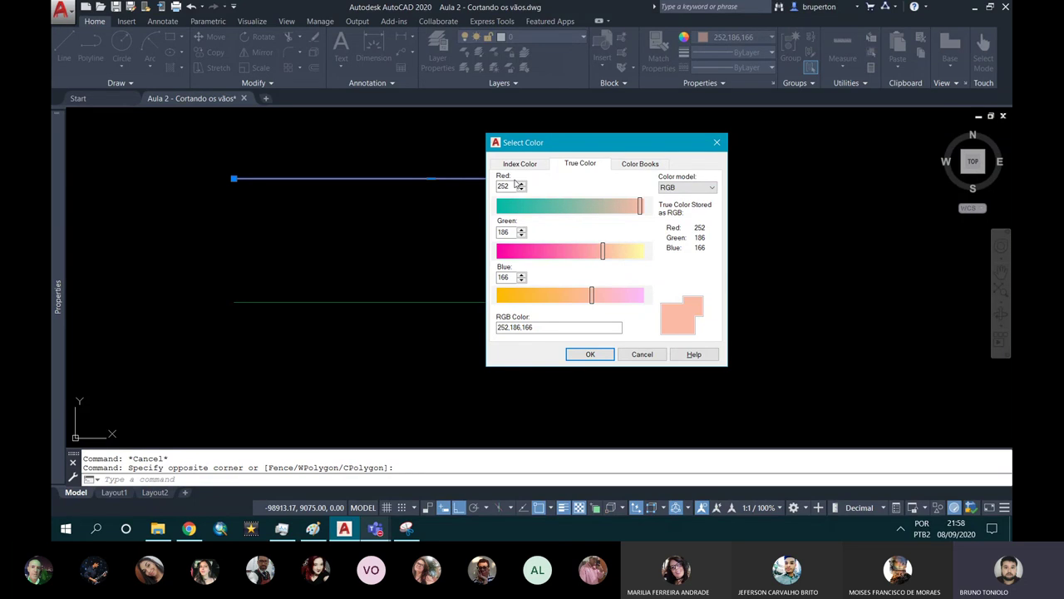
double_click(513, 186)
click(65, 528)
Launch Calculadora from Start search, compute 256*256*256 = 16,777,216, and close it.
click(107, 497)
key(super)
text(ca)
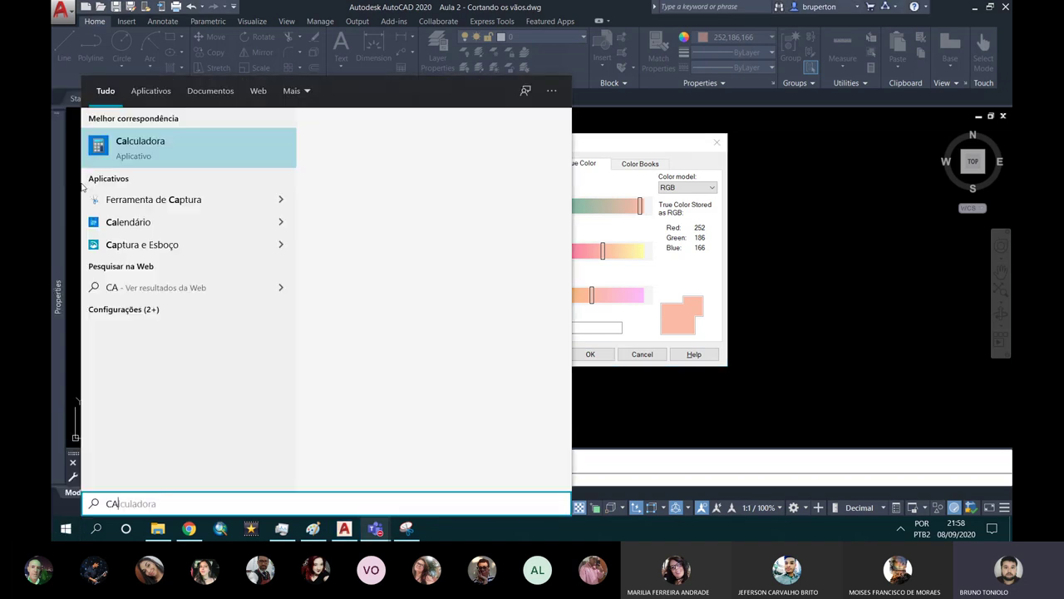
key(Return)
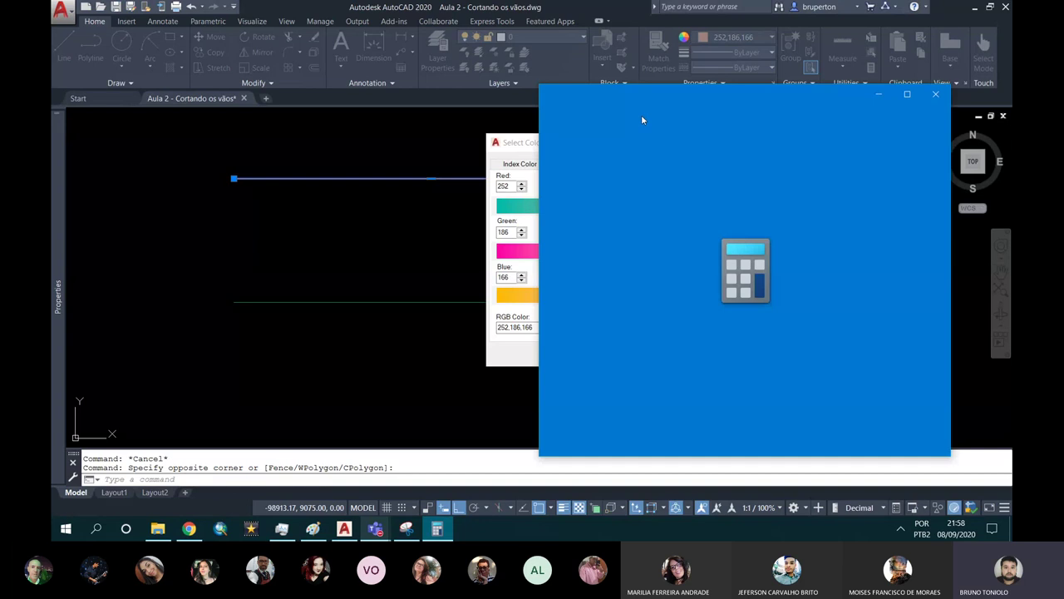
text(2)
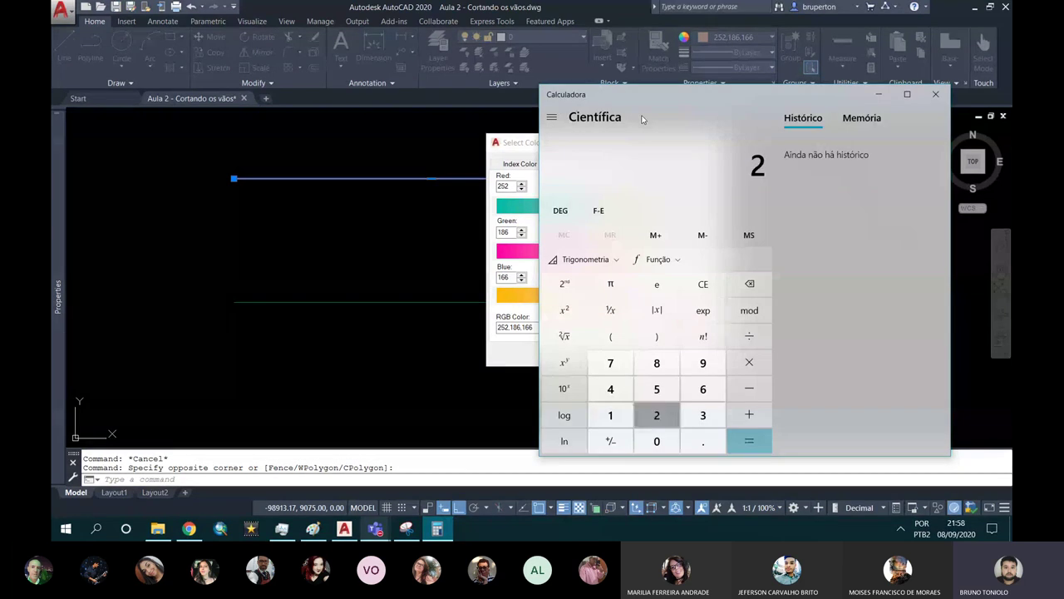
text(56)
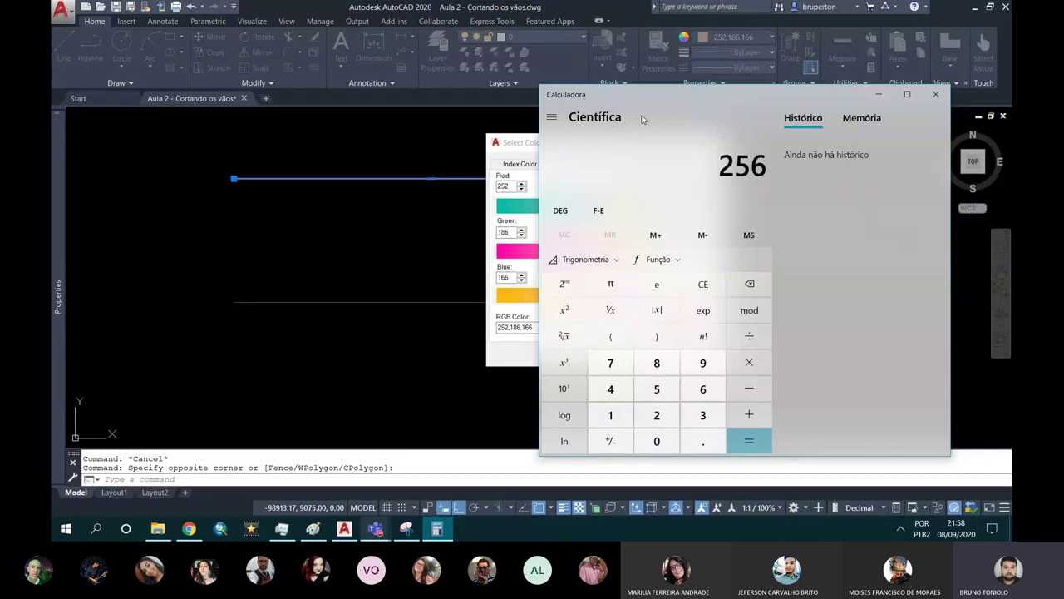
text(*)
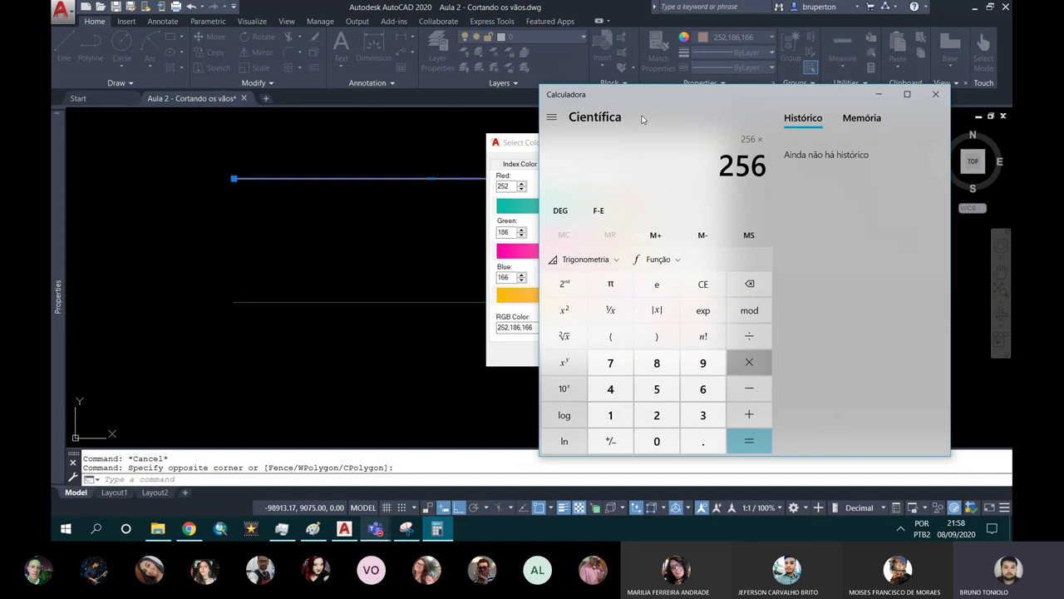
text(256)
key(Return)
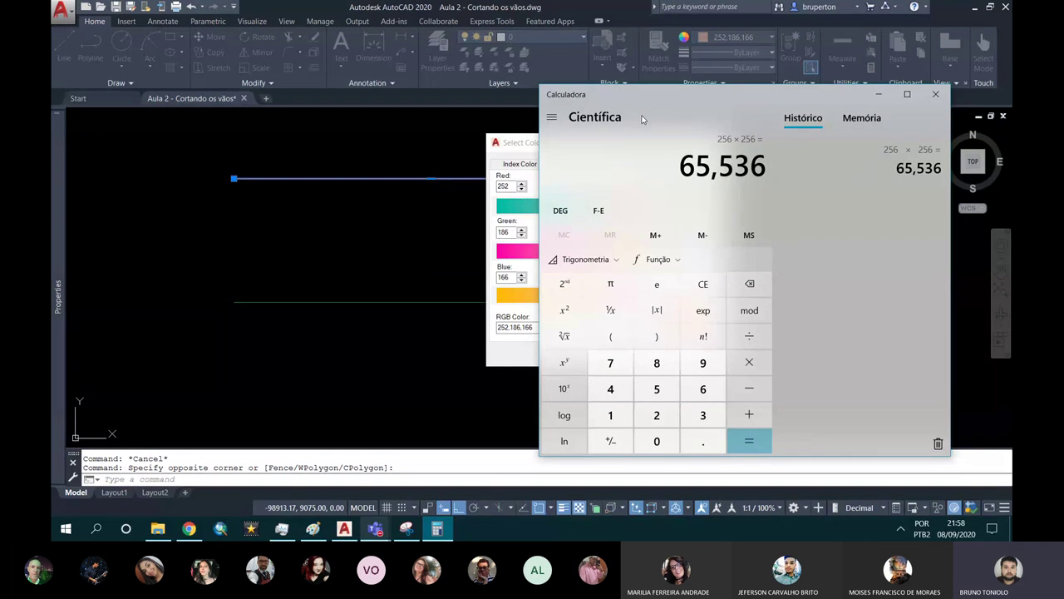
text(*)
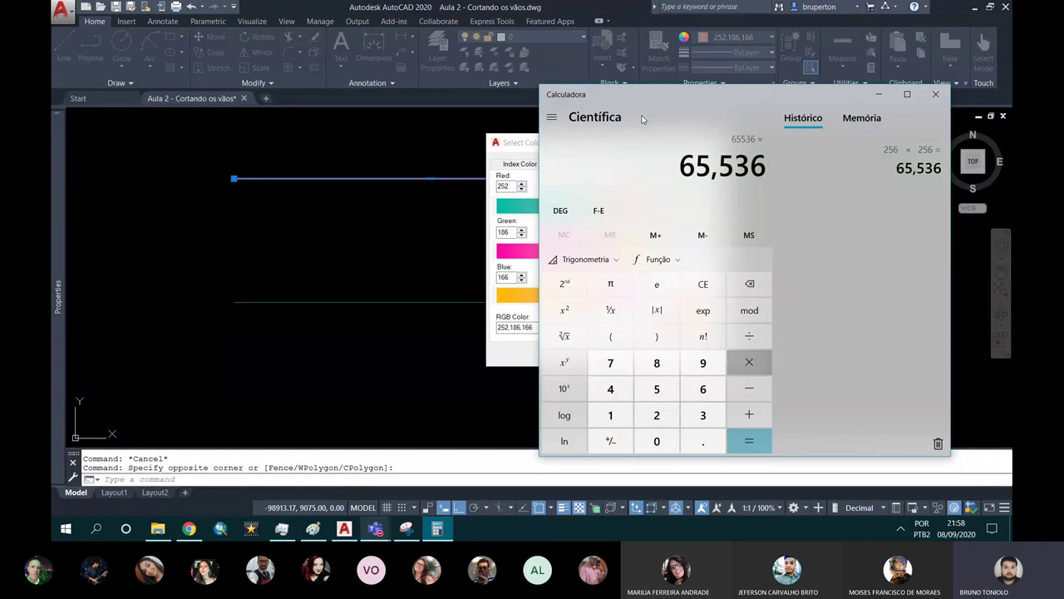
text(256)
key(Return)
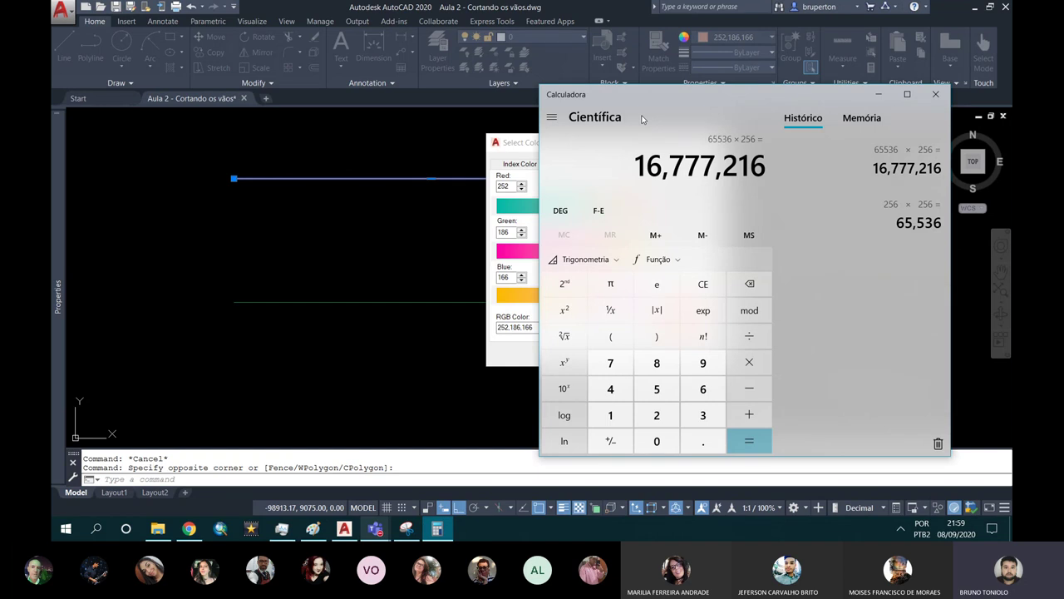
click(935, 97)
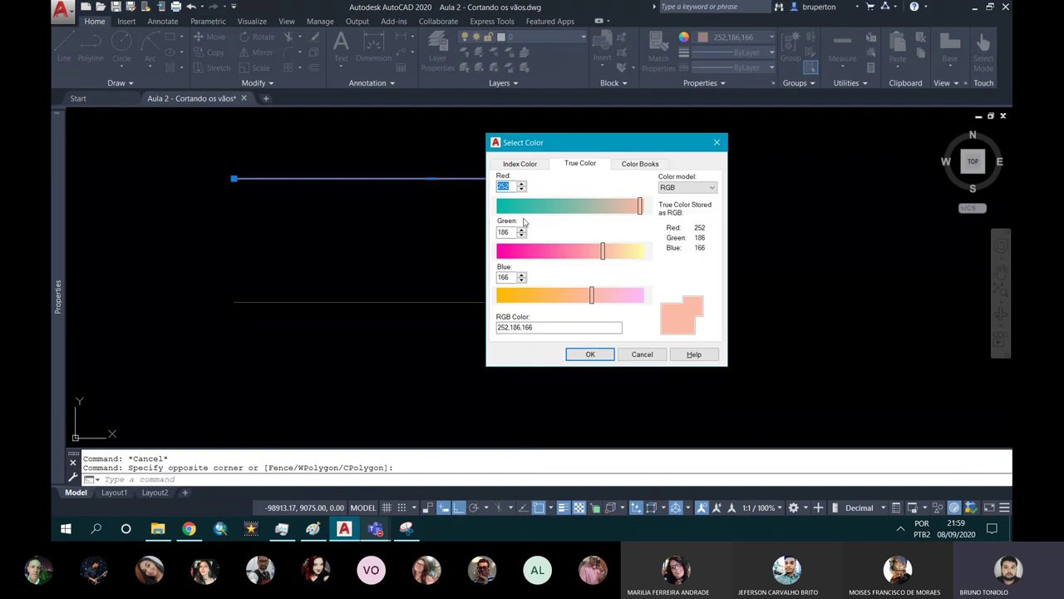
mouse_move(616, 212)
mouse_down()
mouse_move(510, 211)
mouse_move(580, 206)
mouse_up()
drag(604, 251, 558, 251)
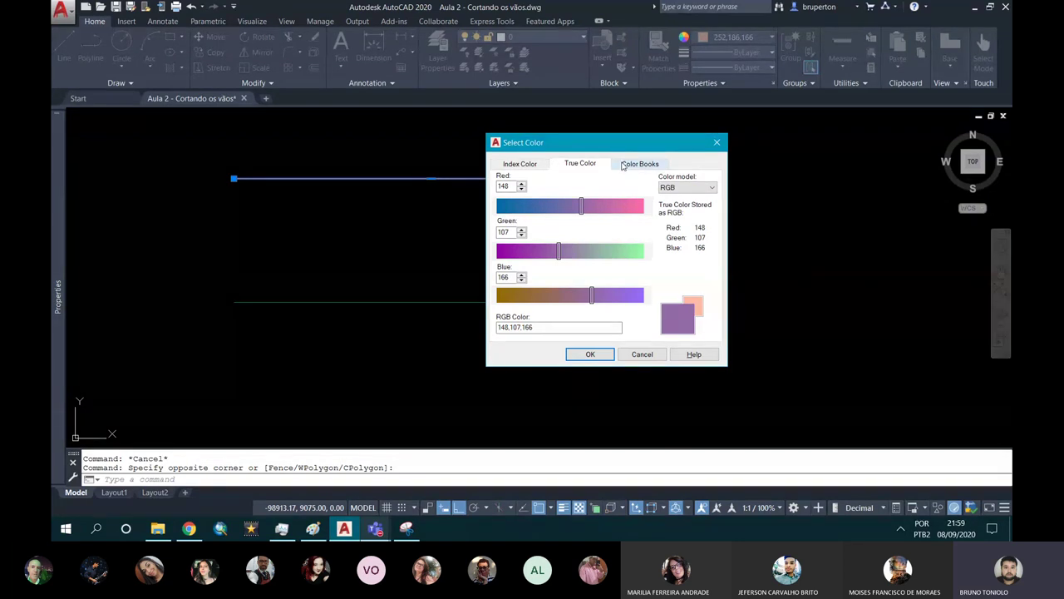
click(640, 164)
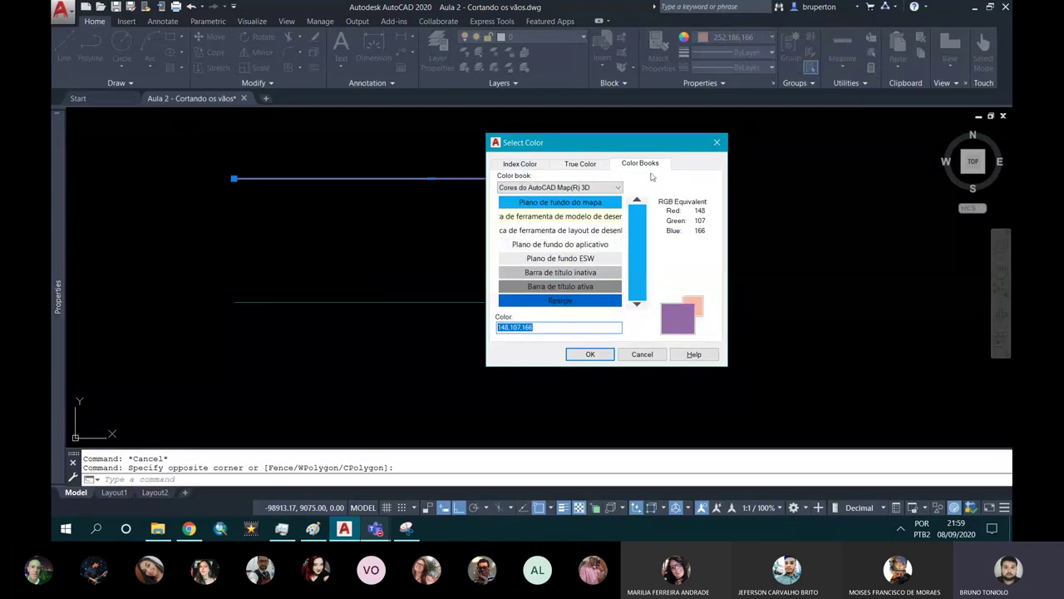
click(553, 187)
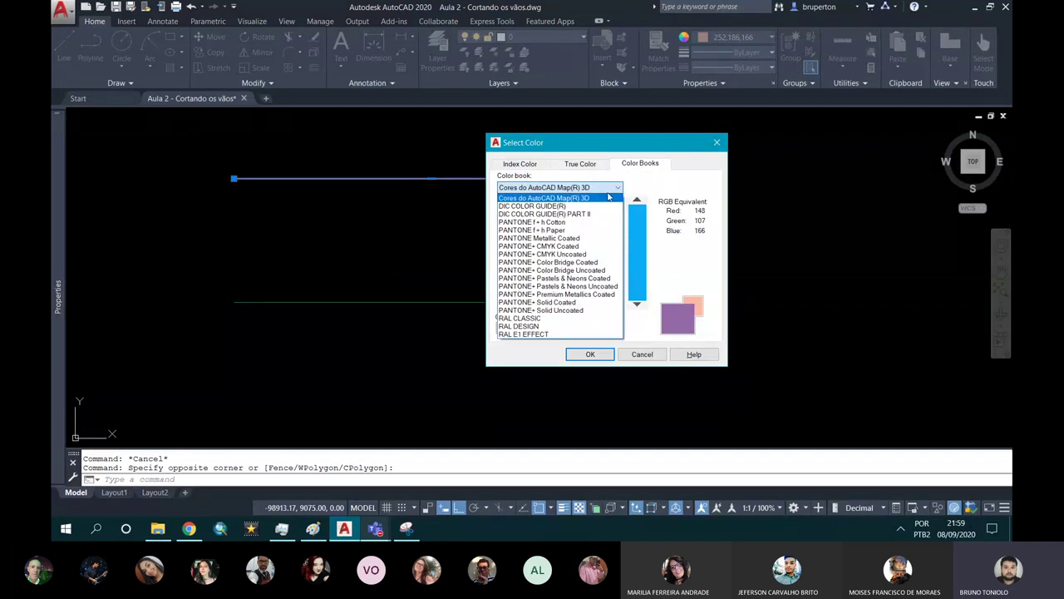
click(516, 223)
drag(637, 205, 632, 286)
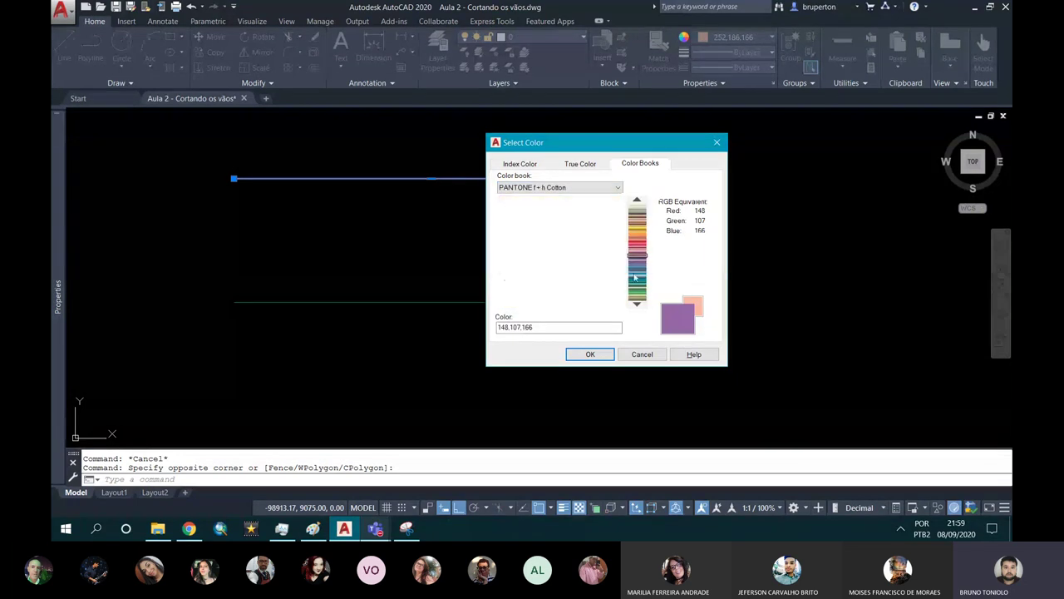
drag(642, 274, 637, 227)
click(618, 187)
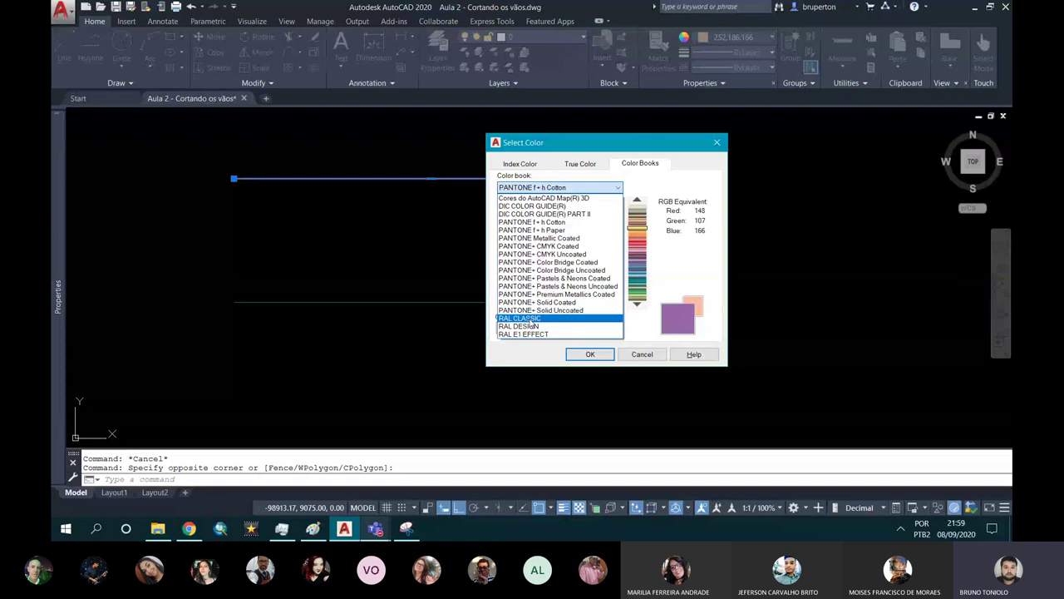
click(524, 318)
click(632, 245)
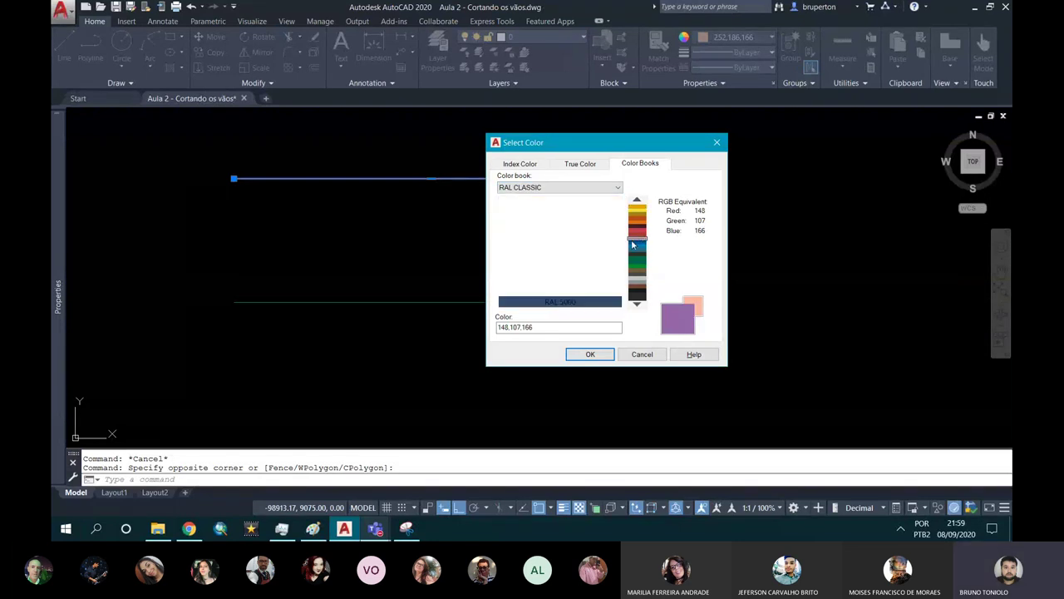
click(636, 274)
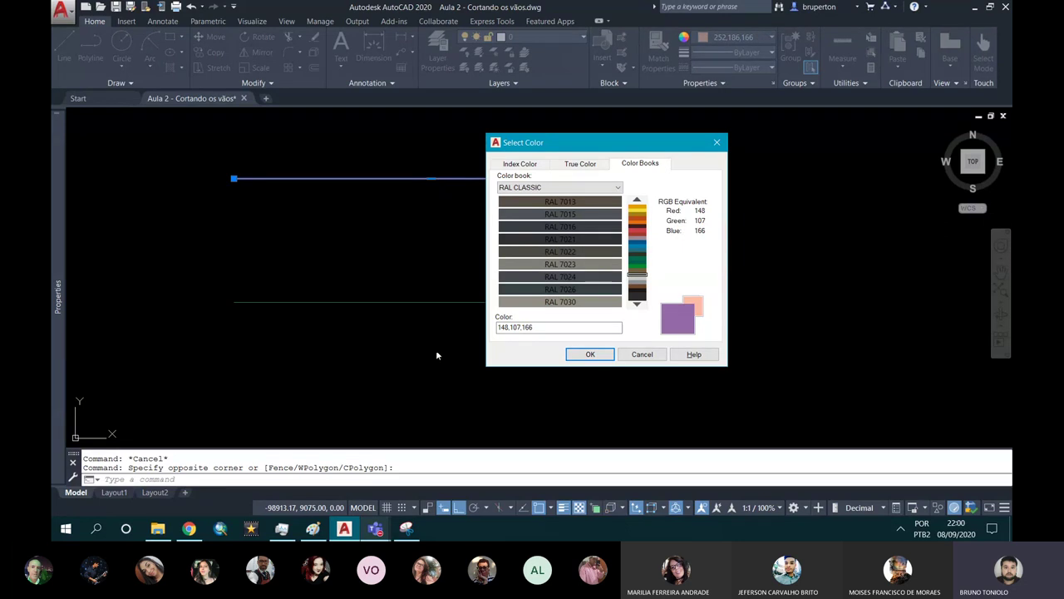
click(497, 164)
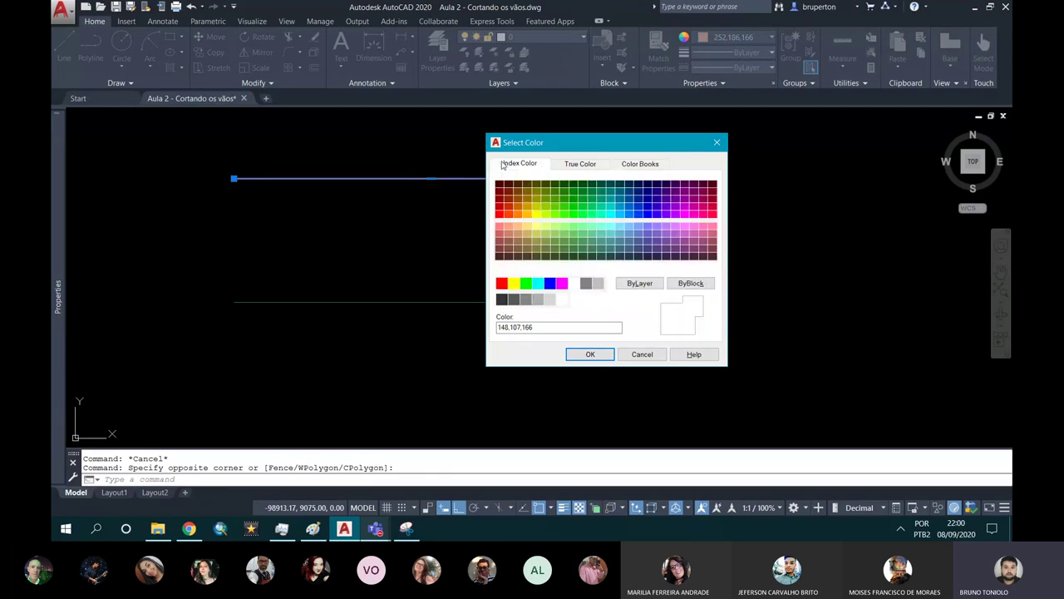
click(717, 143)
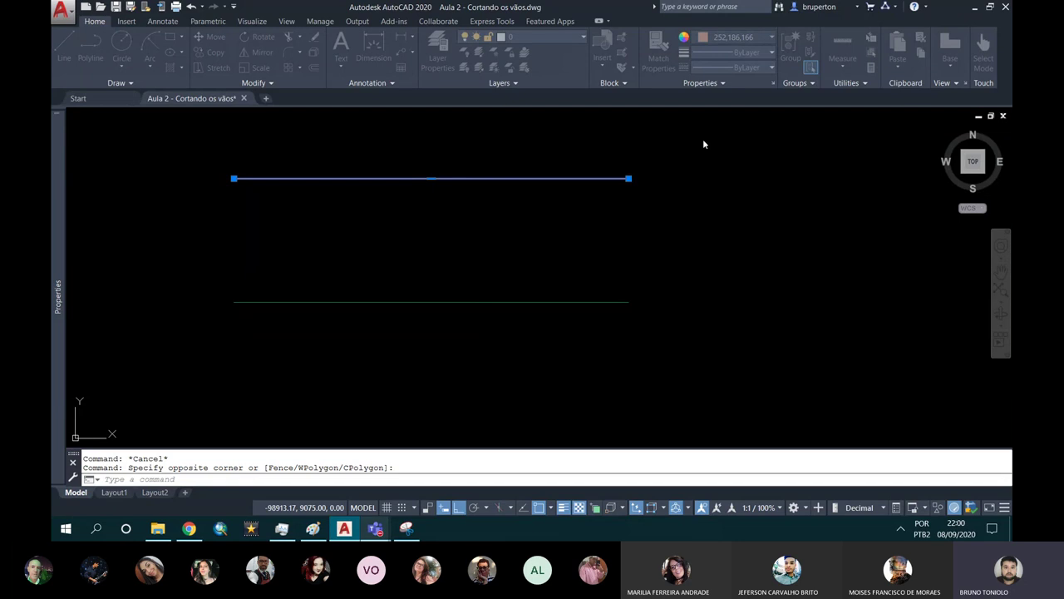
Window-select the salmon top line and drop down its Lineweight list in Properties.
middle_drag(369, 221, 350, 283)
scroll(350, 282, up, 2)
key(Escape)
click(513, 200)
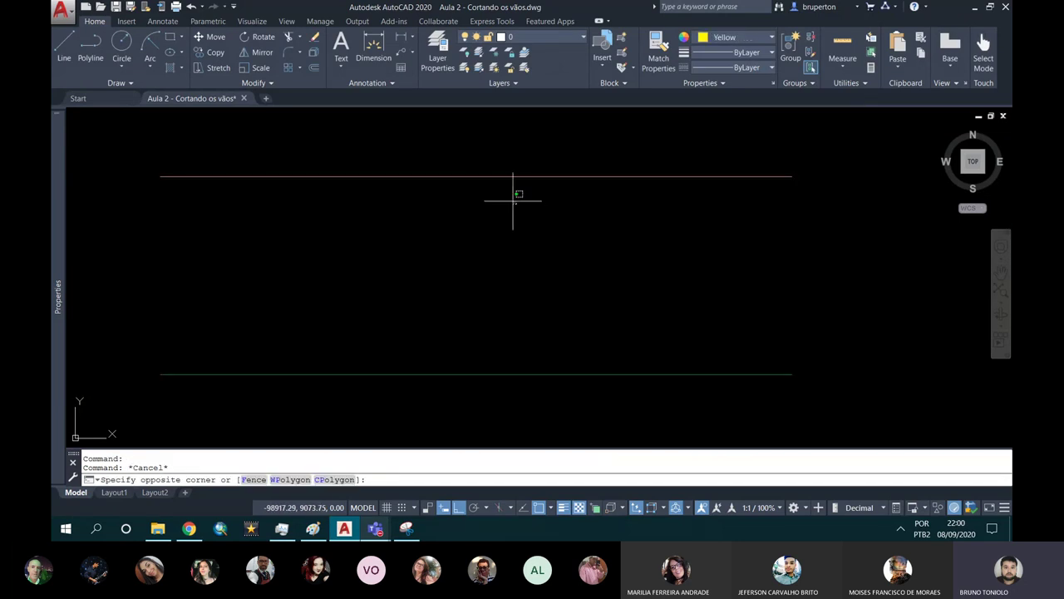
click(477, 143)
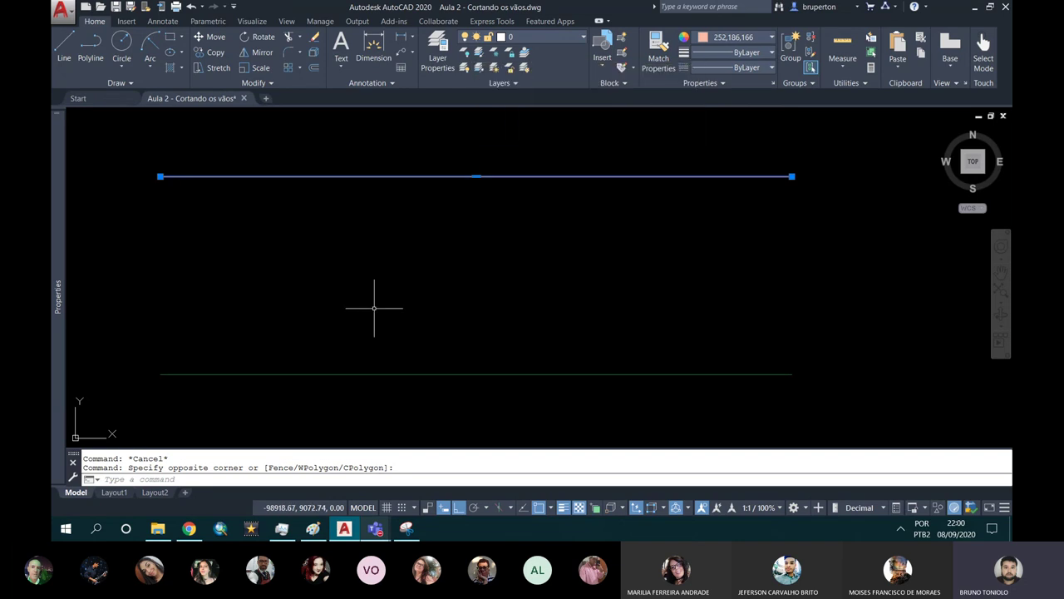
click(729, 53)
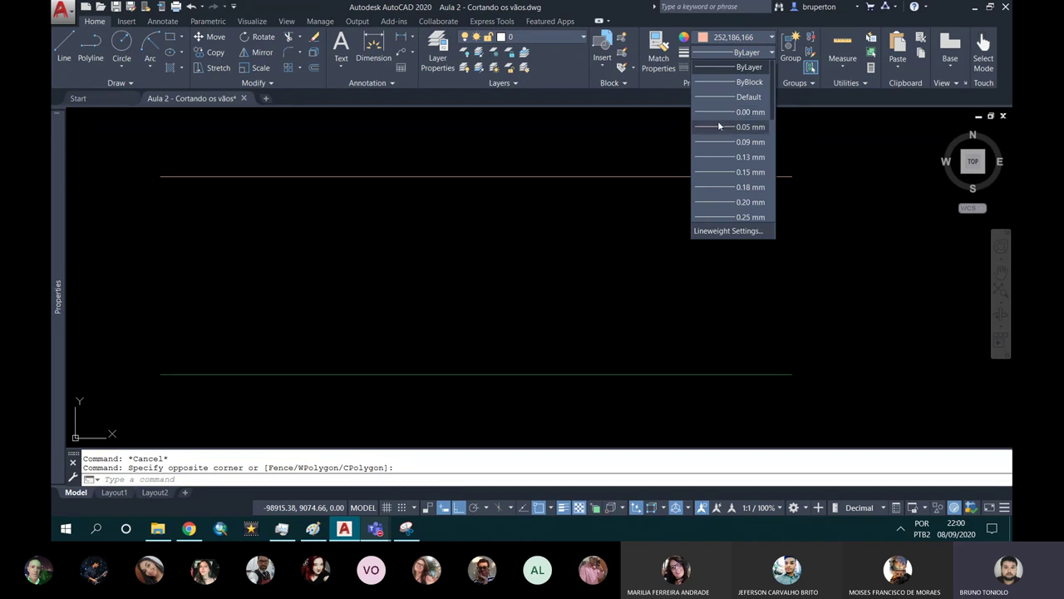
Set the top line's lineweight to 1.00 mm.
scroll(718, 121, down, 2)
scroll(717, 120, down, 2)
scroll(720, 158, down, 3)
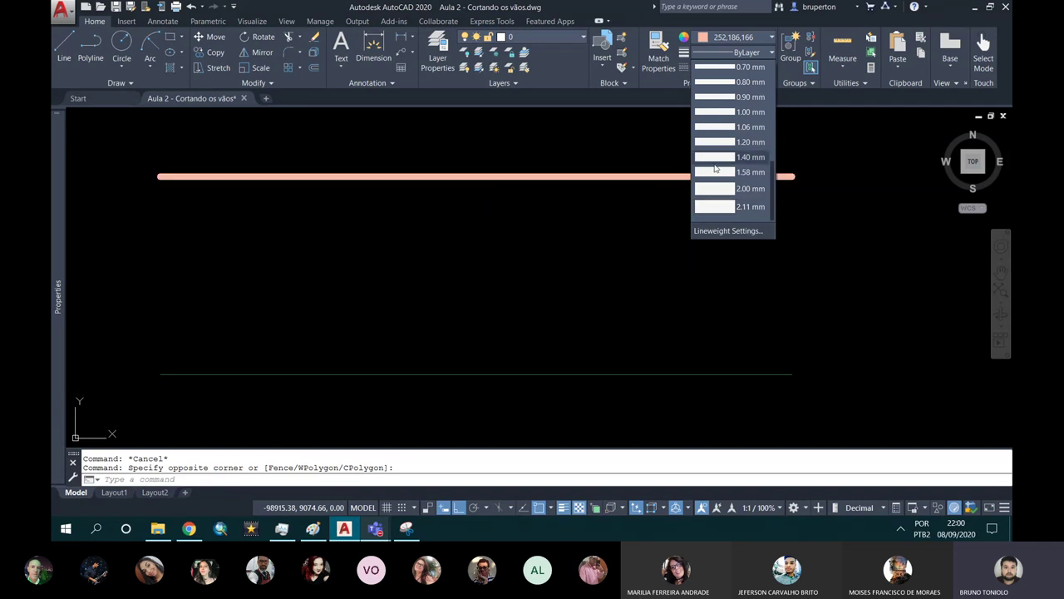
scroll(735, 125, up, 4)
scroll(732, 133, down, 4)
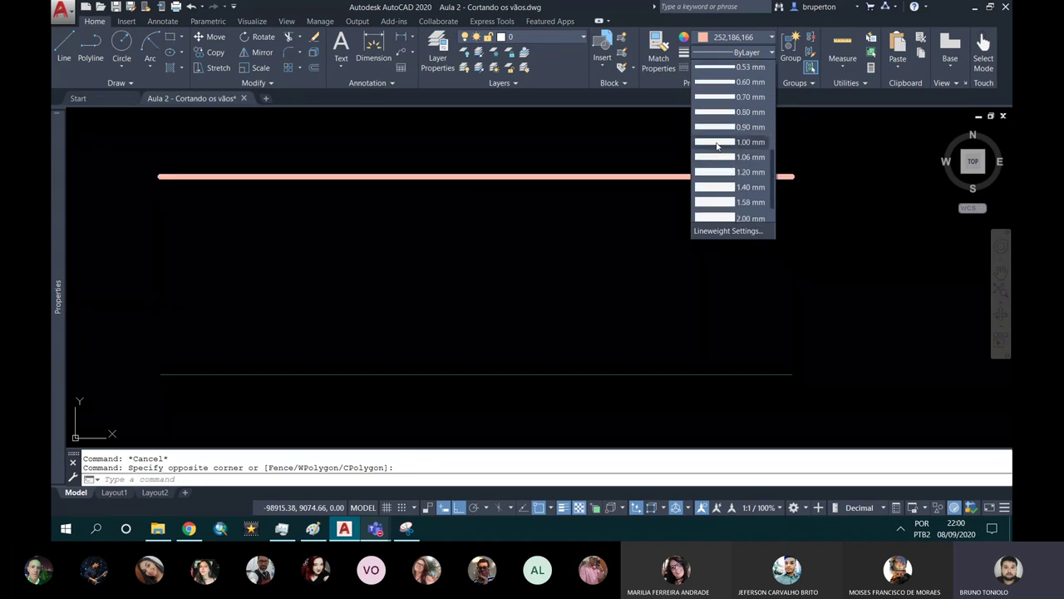
click(732, 187)
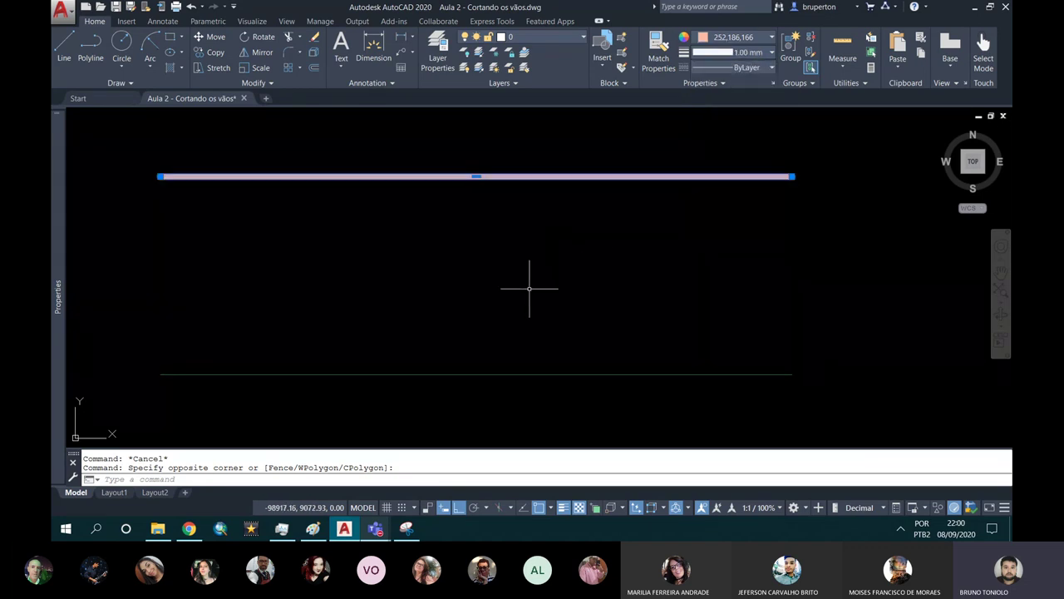
Give the lower green line a 2.11 mm lineweight.
middle_drag(536, 295, 568, 254)
key(Escape)
drag(568, 306, 537, 349)
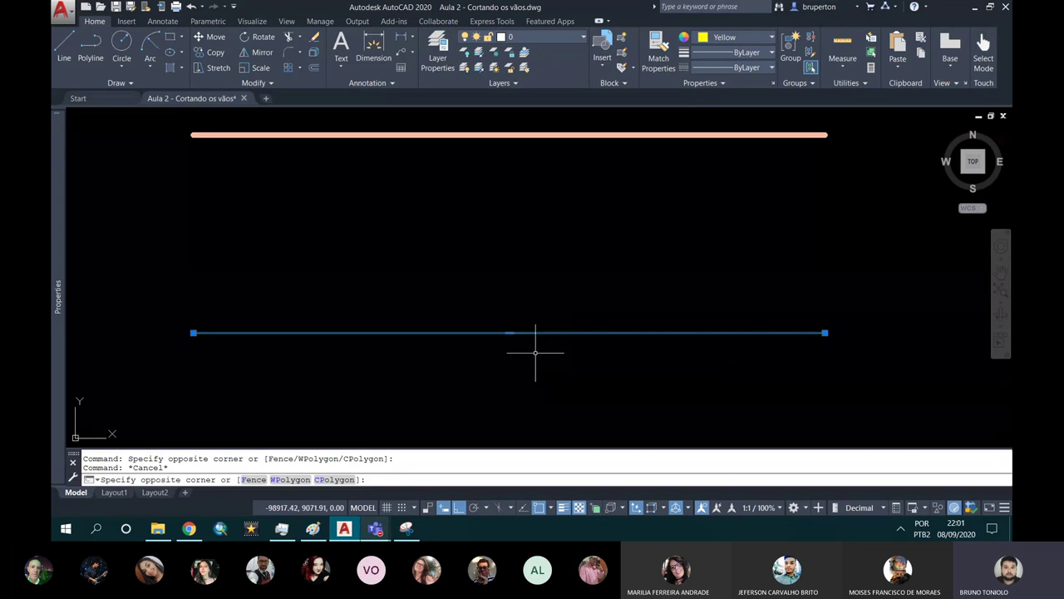
click(746, 68)
scroll(715, 206, down, 3)
click(714, 207)
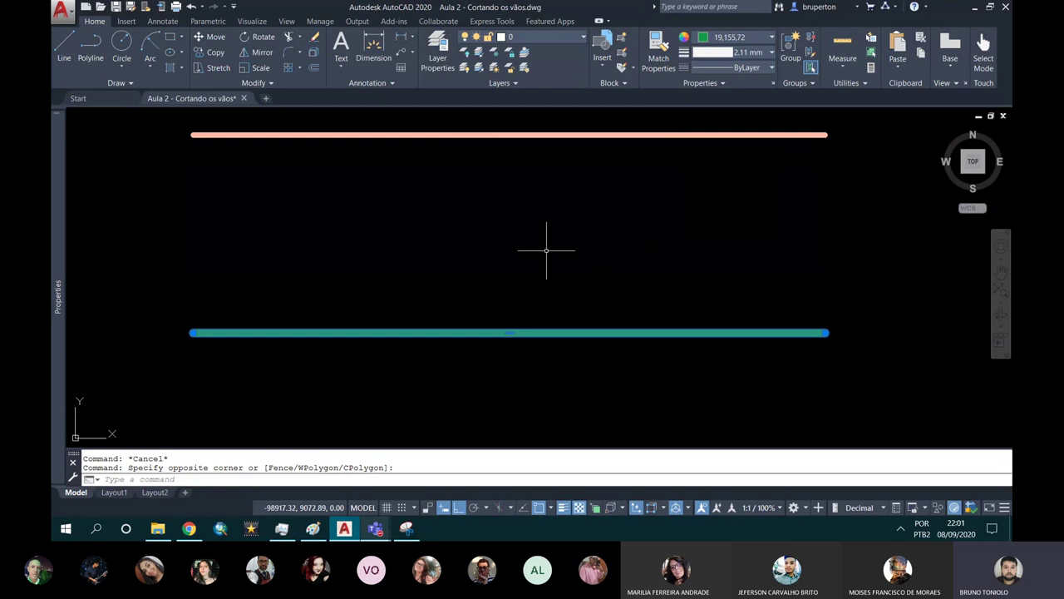
middle_drag(547, 244, 537, 296)
key(Escape)
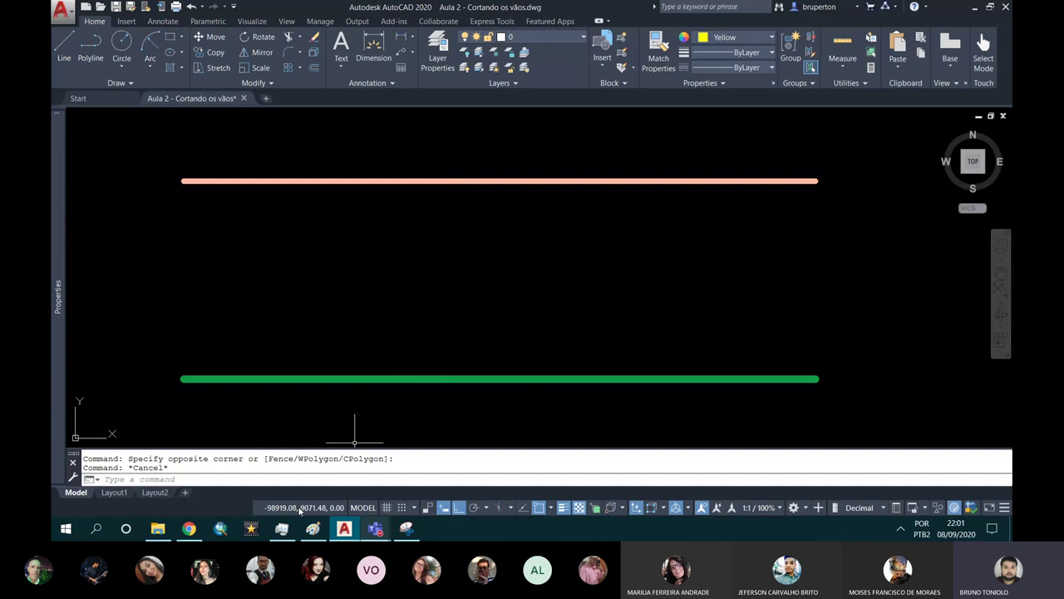
mouse_move(563, 508)
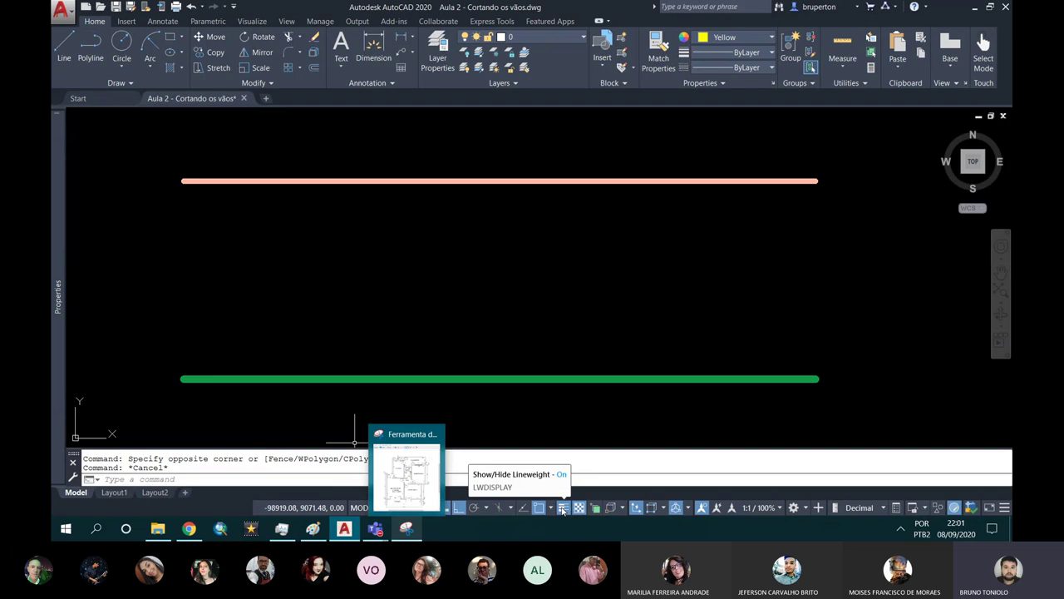
Toggle the status-bar lineweight display off, on, and off again so the lines draw thin.
click(562, 509)
scroll(475, 281, down, 4)
scroll(466, 275, up, 3)
scroll(466, 235, down, 3)
scroll(499, 250, down, 2)
scroll(685, 287, down, 2)
scroll(464, 275, up, 2)
scroll(470, 261, up, 2)
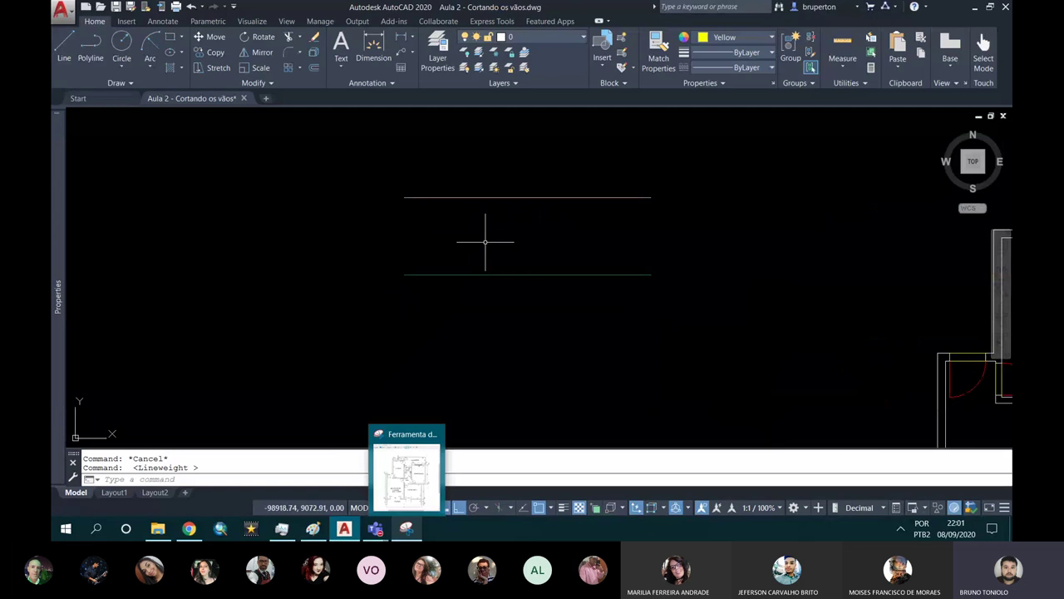
scroll(391, 207, up, 2)
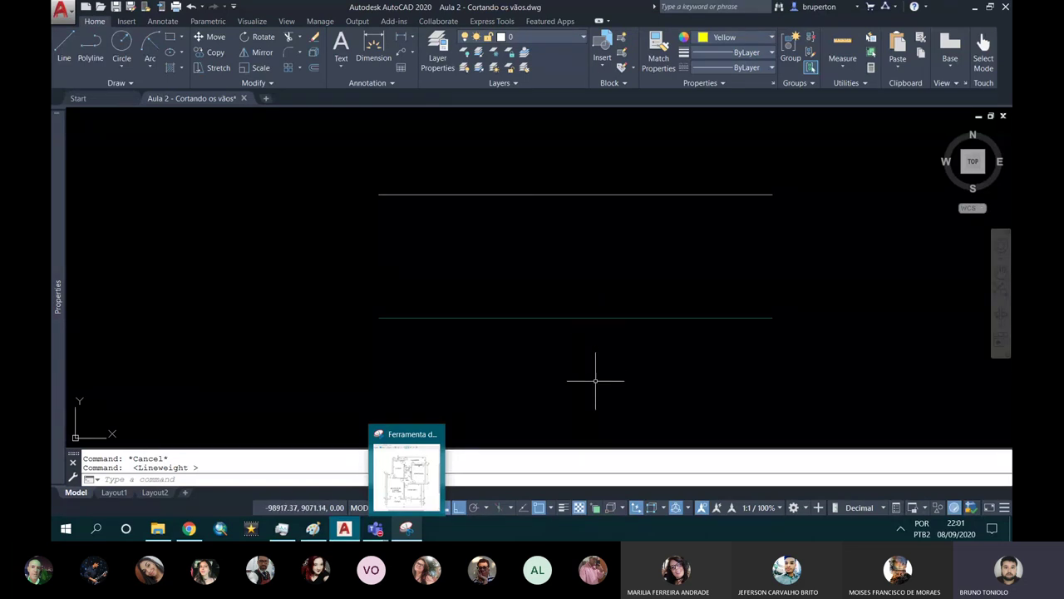
click(564, 508)
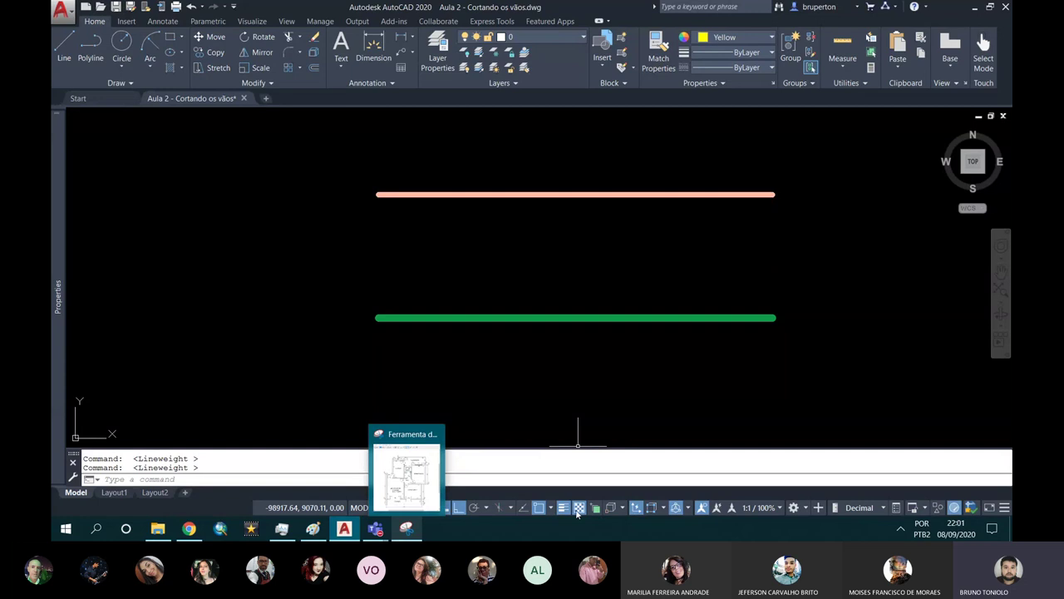
click(566, 508)
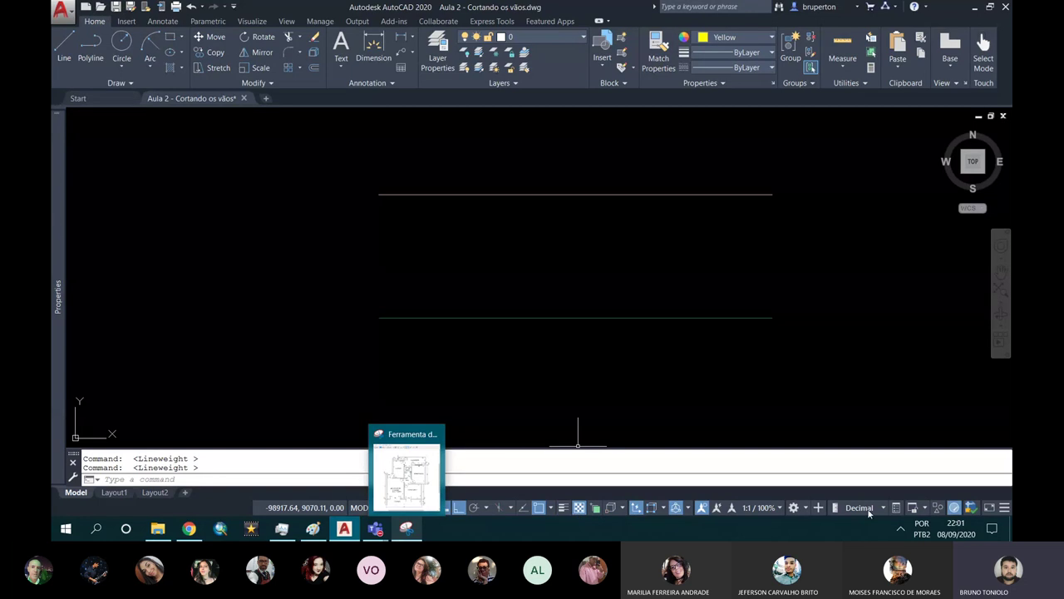
Remove and re-add the LineWeight toggle via the status bar Customization menu.
click(1004, 509)
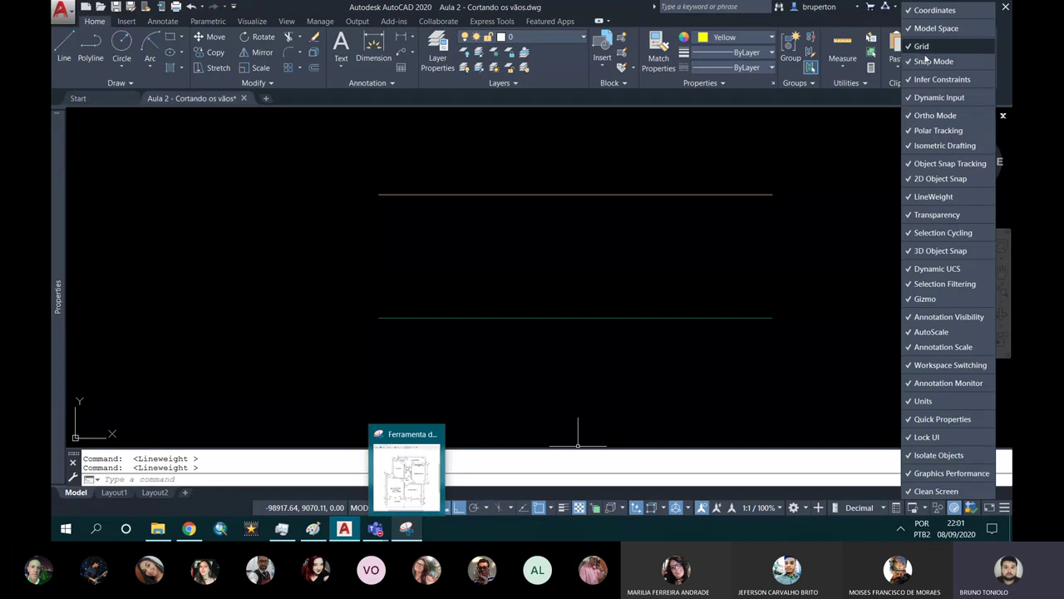
click(929, 197)
click(637, 287)
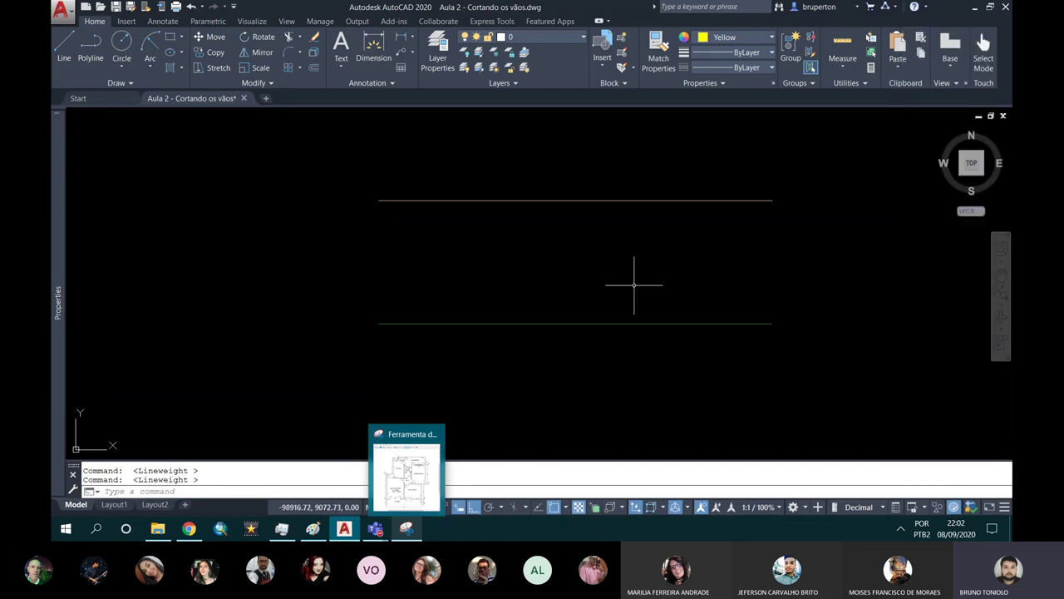
click(1005, 507)
click(917, 196)
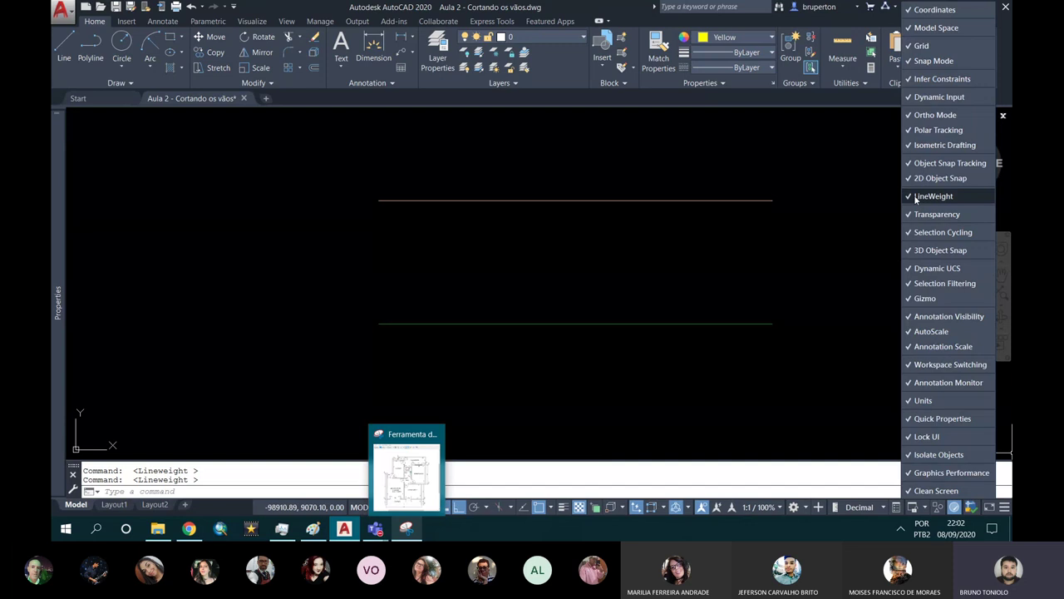
click(682, 316)
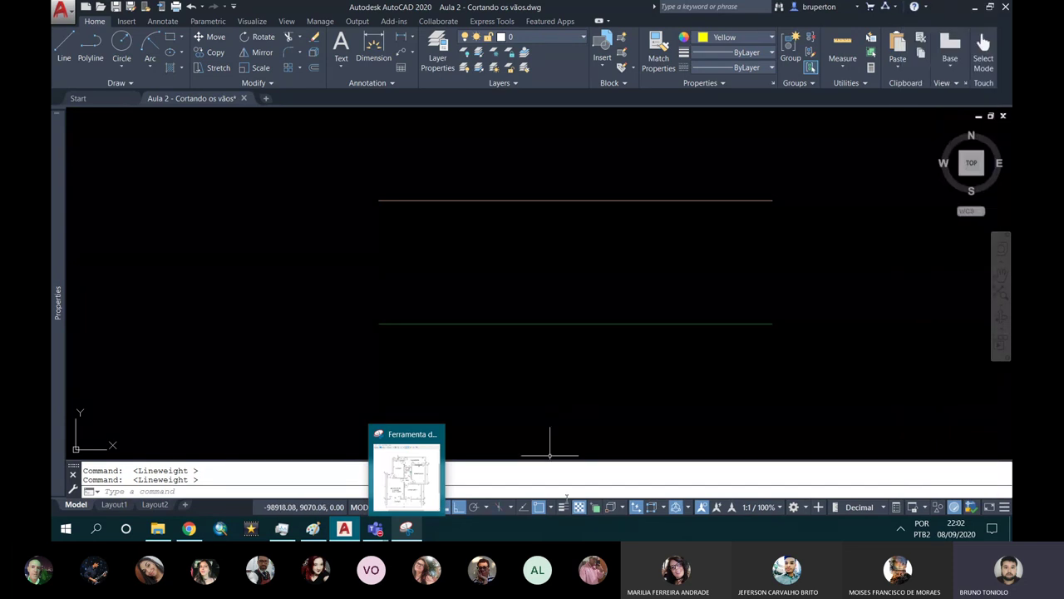
Turn lineweight display on so the salmon and green lines draw thick.
click(562, 508)
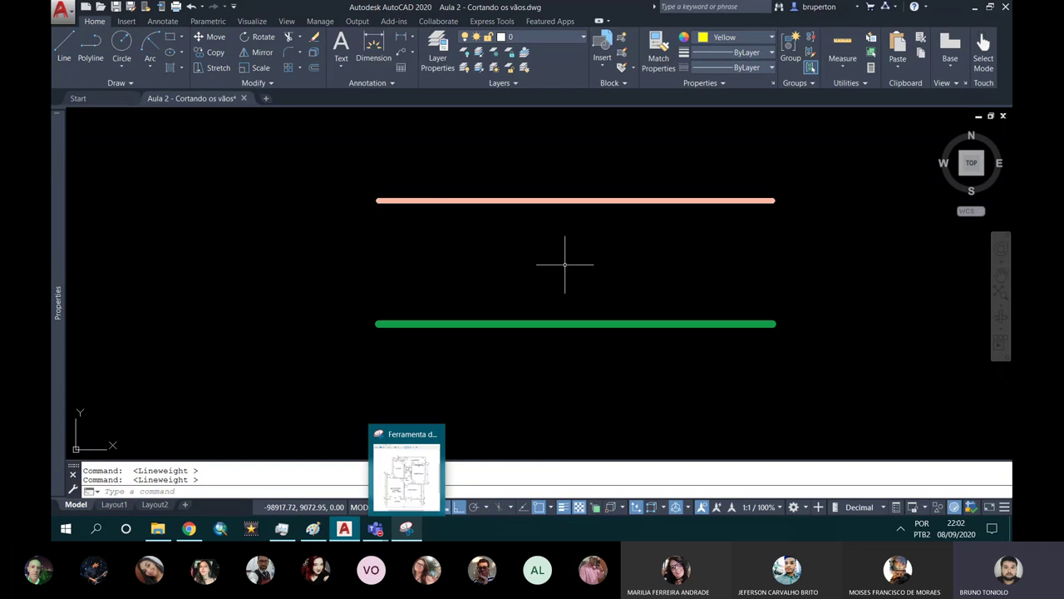
scroll(442, 246, down, 2)
scroll(442, 247, down, 3)
scroll(443, 246, up, 4)
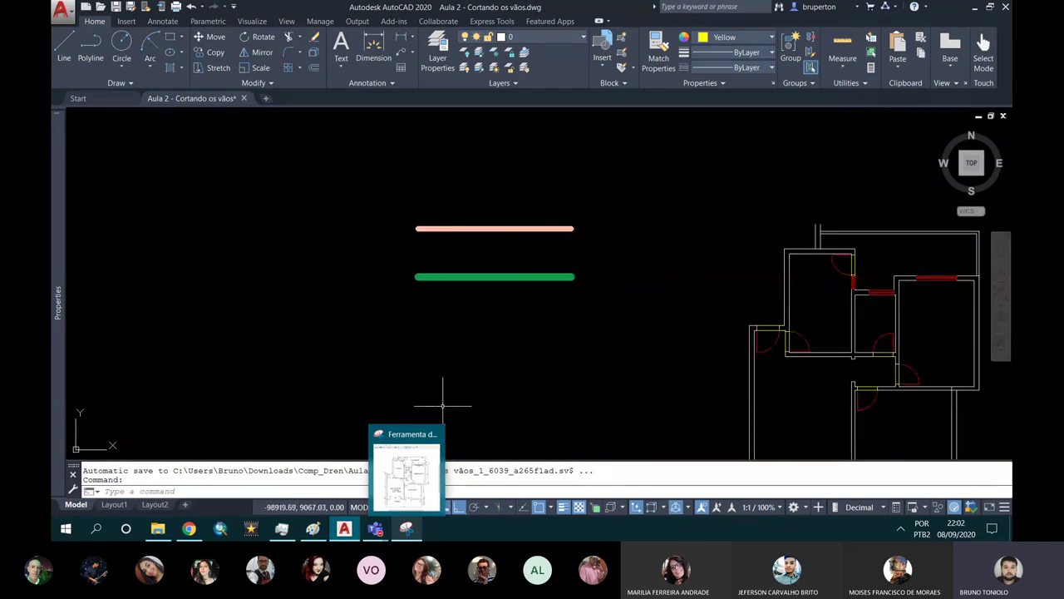
scroll(495, 221, up, 2)
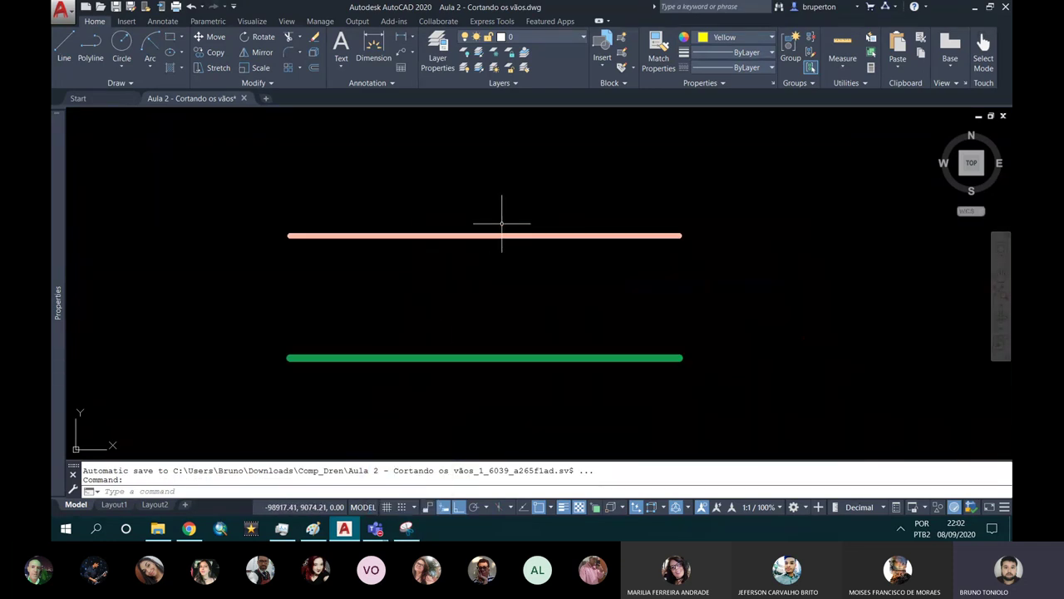
click(520, 308)
click(513, 328)
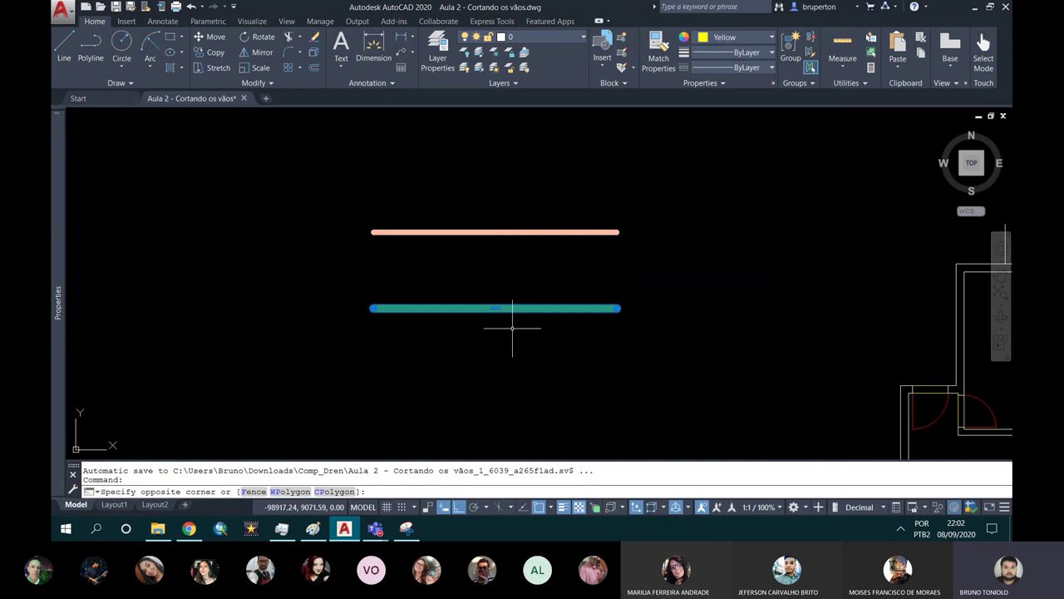
Copy the green 2.11 mm polyline with CO to a spot just below it.
text(c)
key(BackSpace)
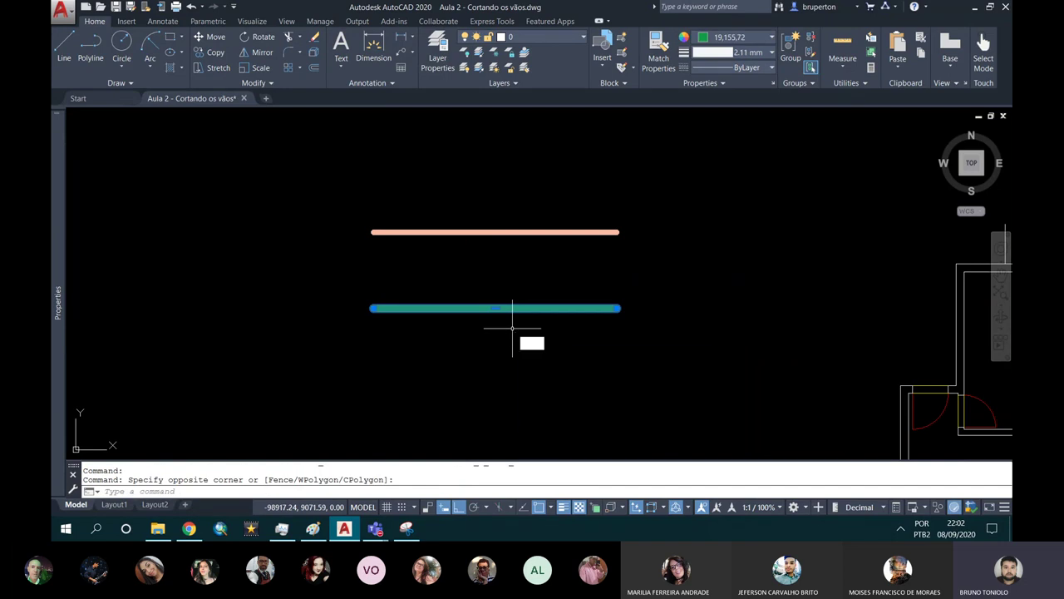
key(Escape)
key(Escape)
click(521, 319)
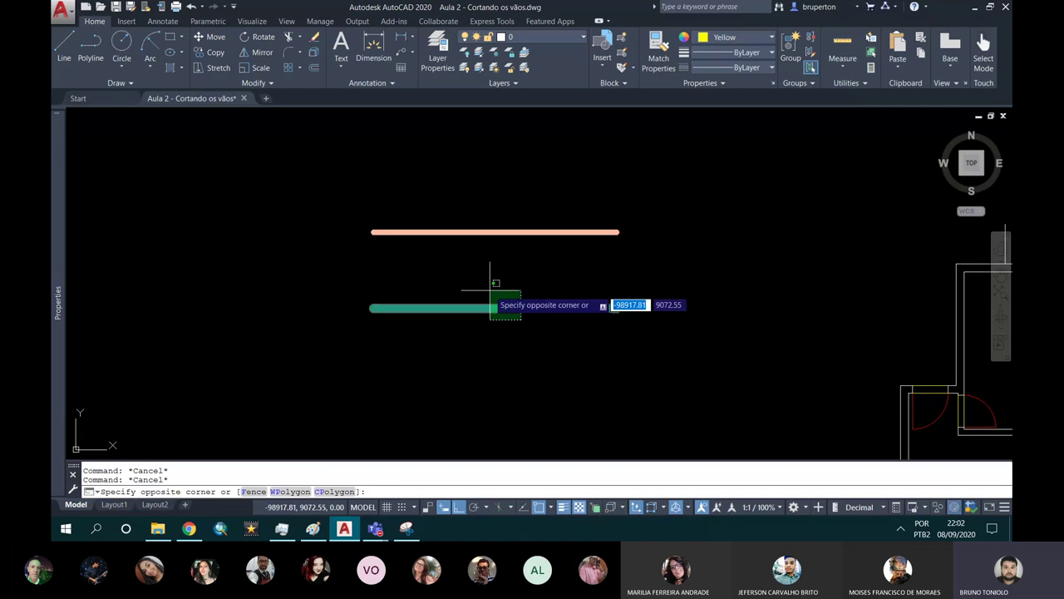
key(Escape)
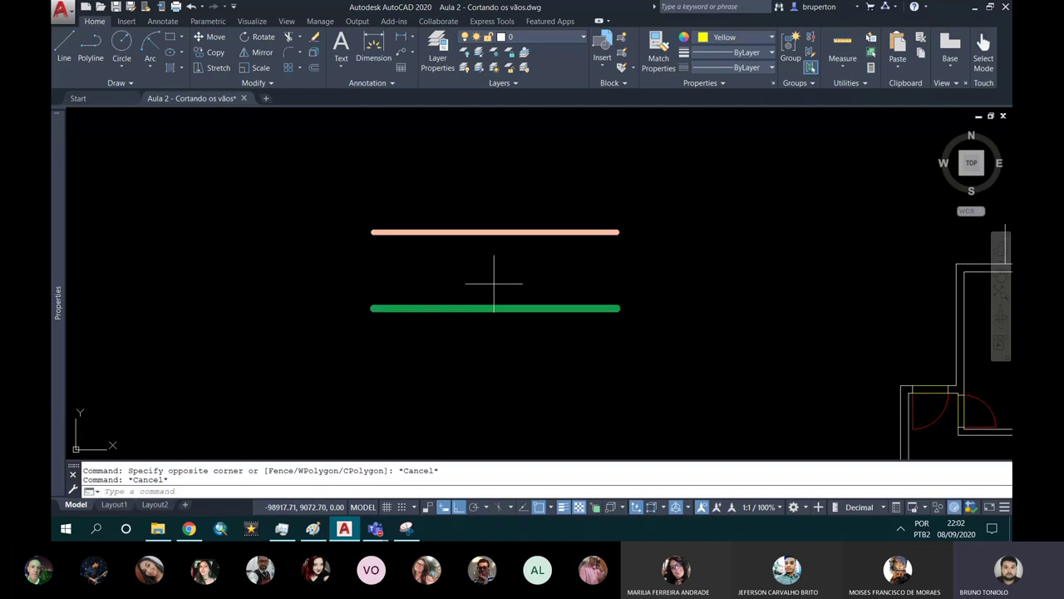
click(494, 284)
click(480, 358)
text(co)
key(Return)
click(404, 323)
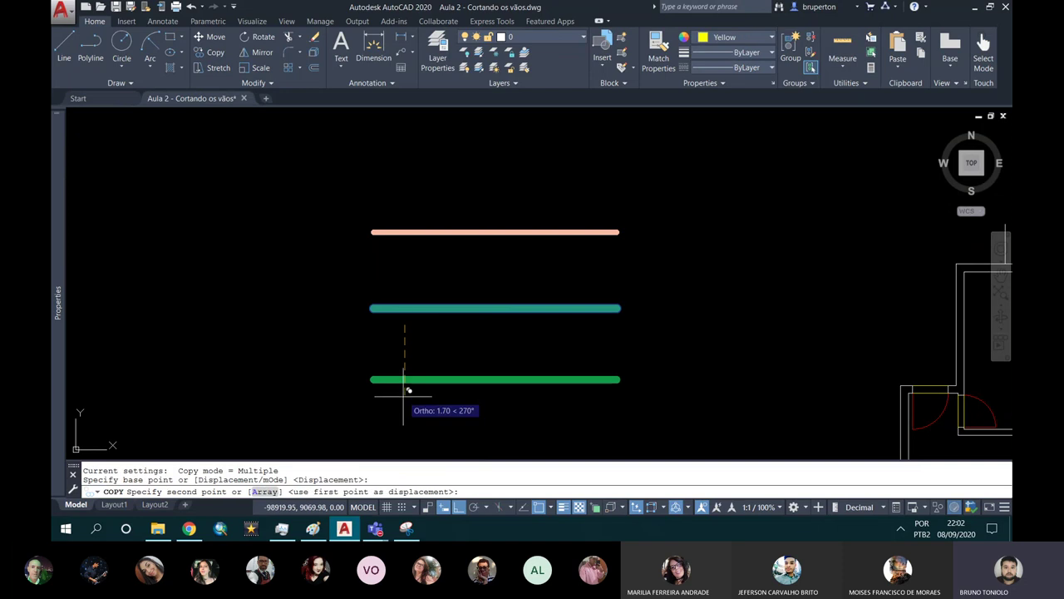
click(407, 391)
key(Escape)
Set the new lower copy's colour to Magenta in the Properties panel.
click(407, 405)
click(395, 355)
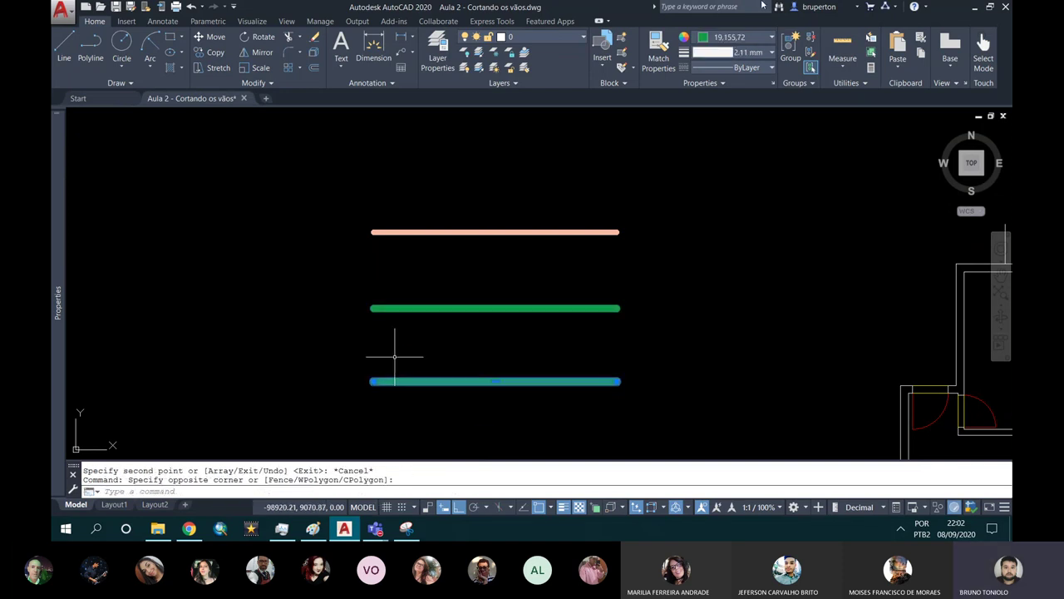
click(771, 36)
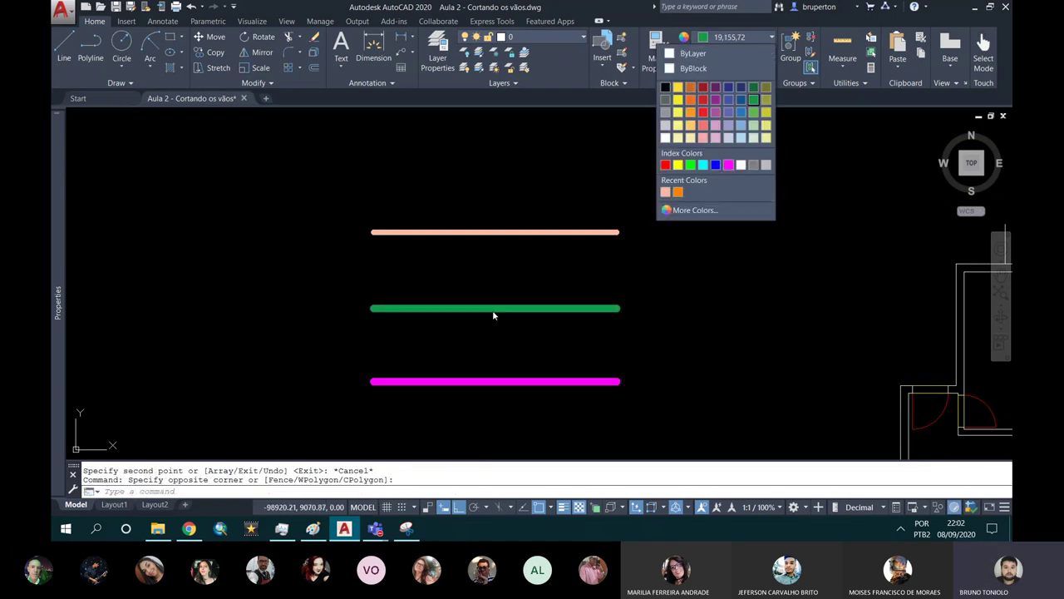
scroll(478, 356, up, 4)
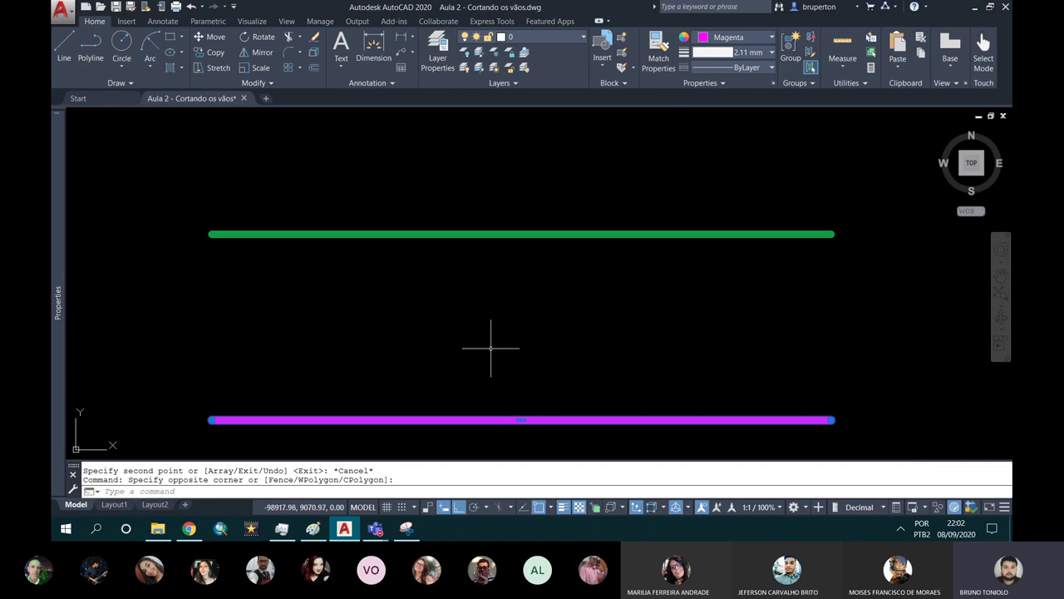
scroll(494, 350, down, 2)
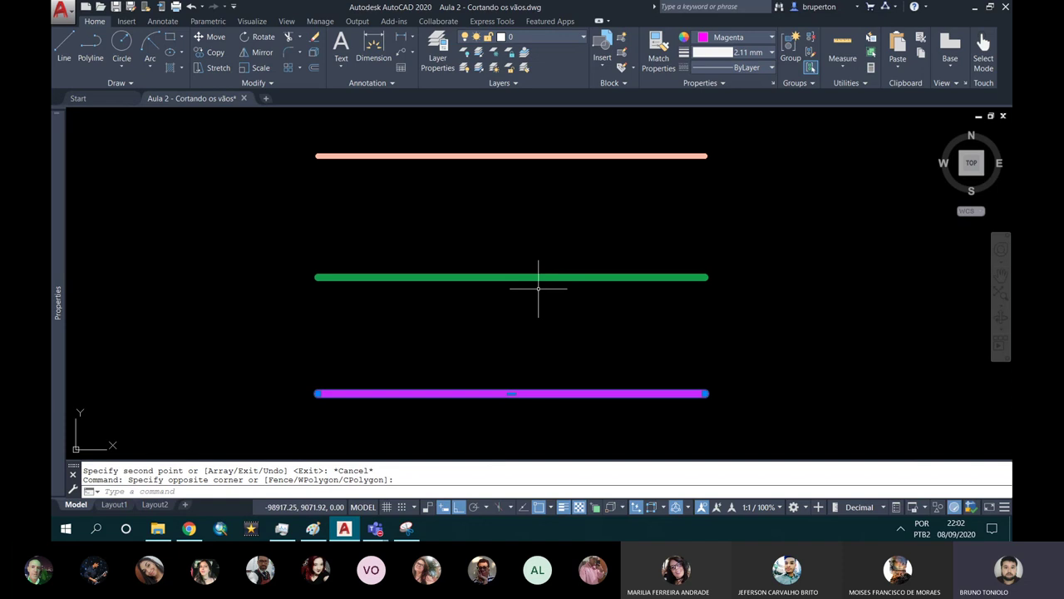
click(771, 52)
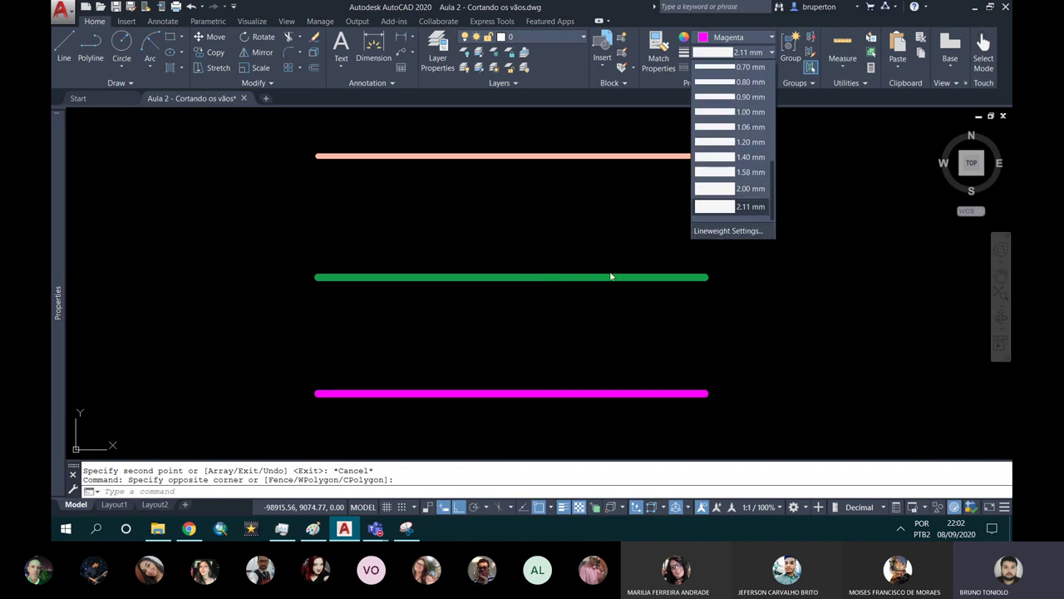
key(Escape)
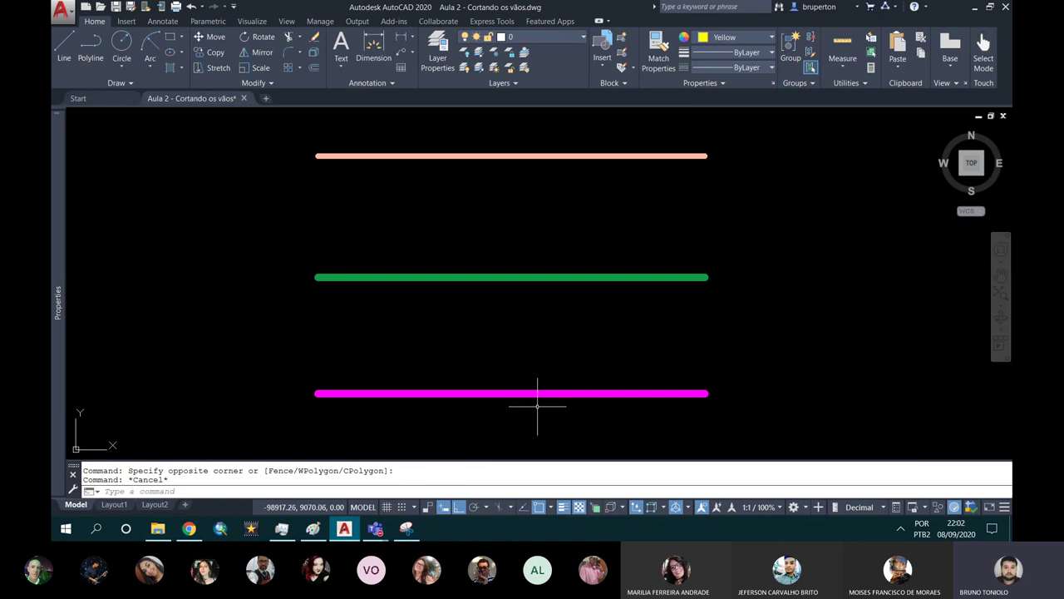
click(523, 375)
click(515, 385)
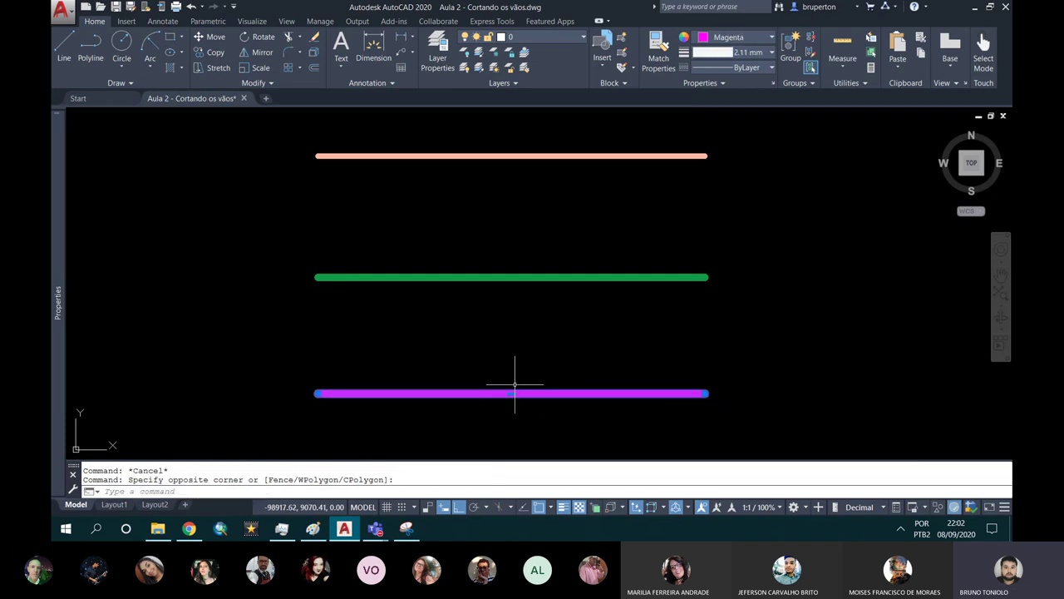
right_click(514, 385)
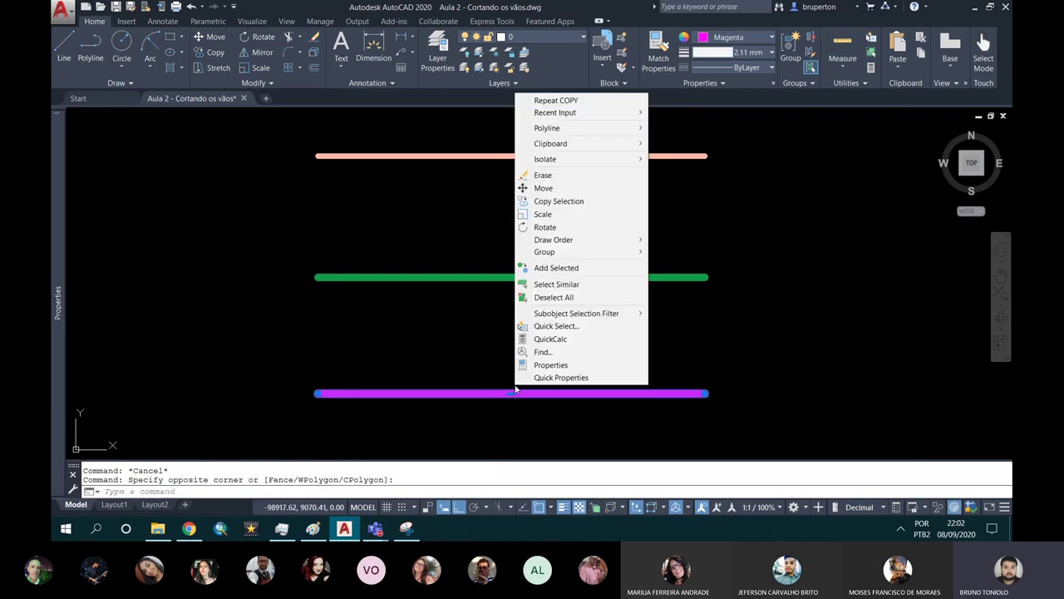
Show the magenta polyline's full properties and keep its lineweight at 2.11 mm.
click(563, 366)
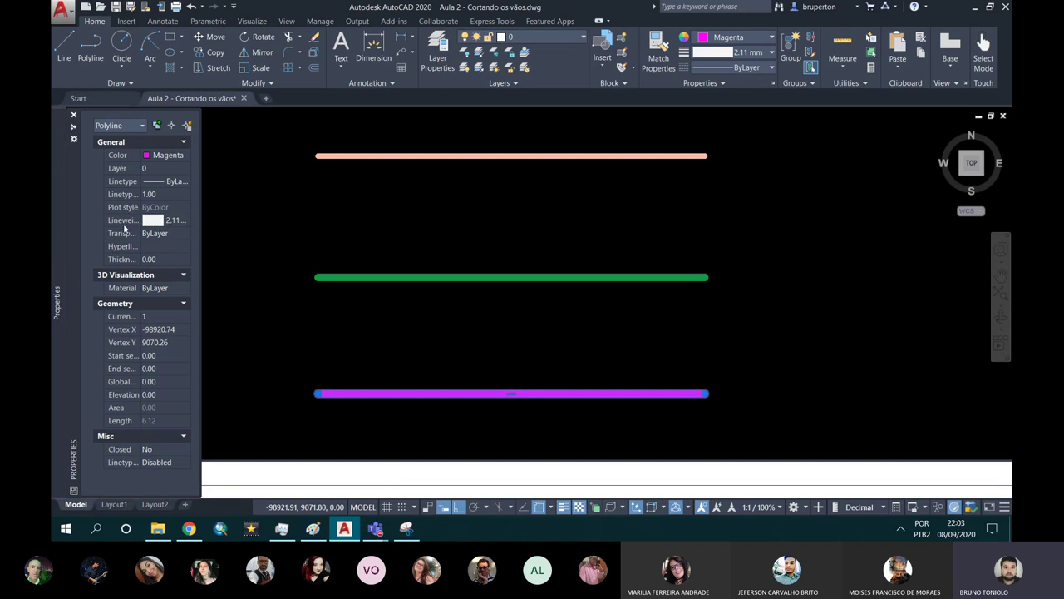
drag(200, 248, 284, 249)
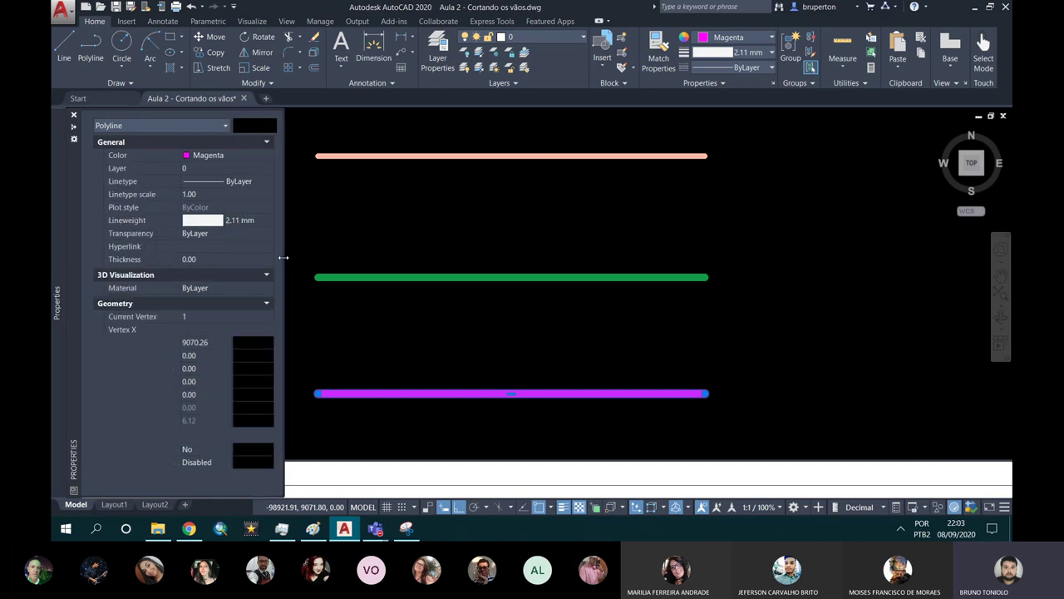
click(222, 222)
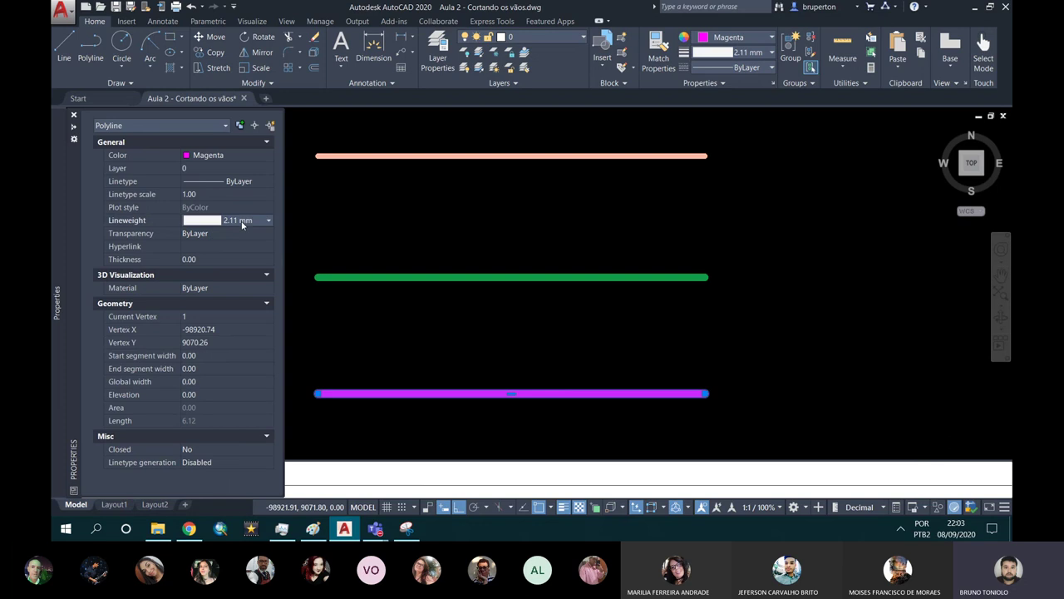
click(268, 220)
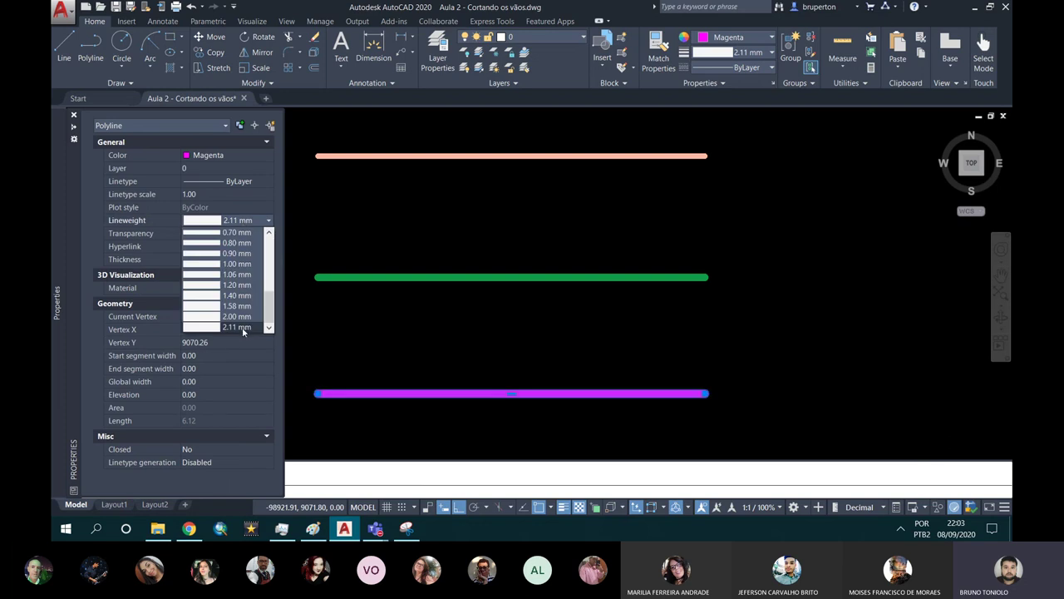
click(239, 328)
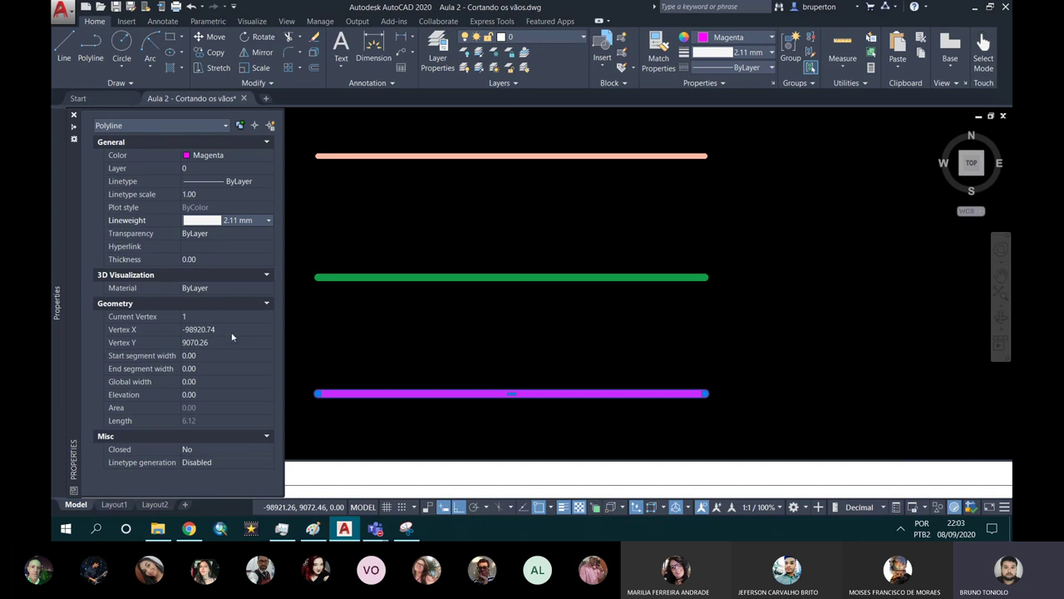
Set the magenta polyline's global width to 5.
click(141, 383)
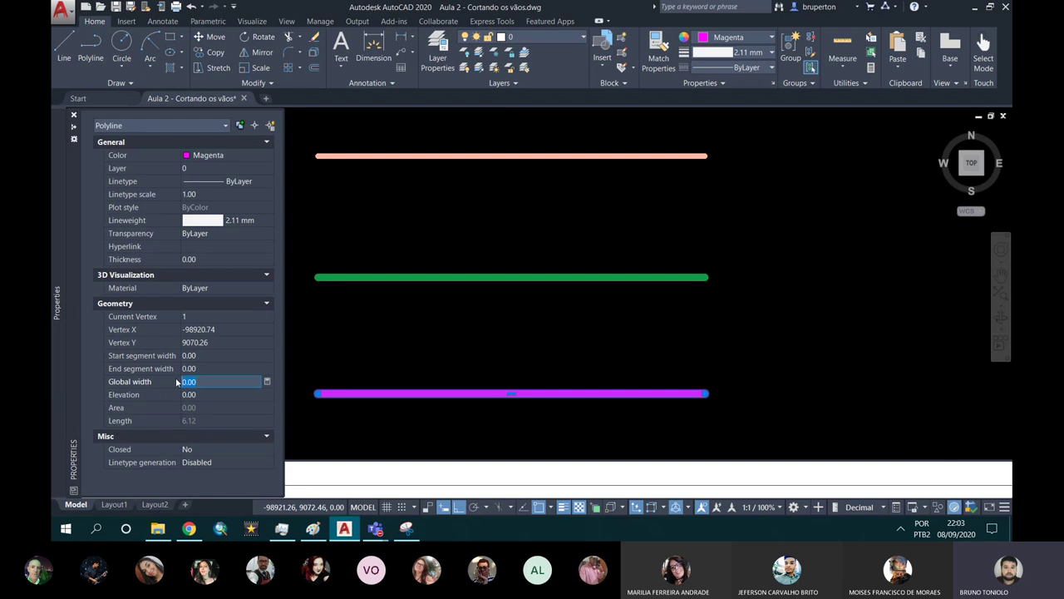
text(5)
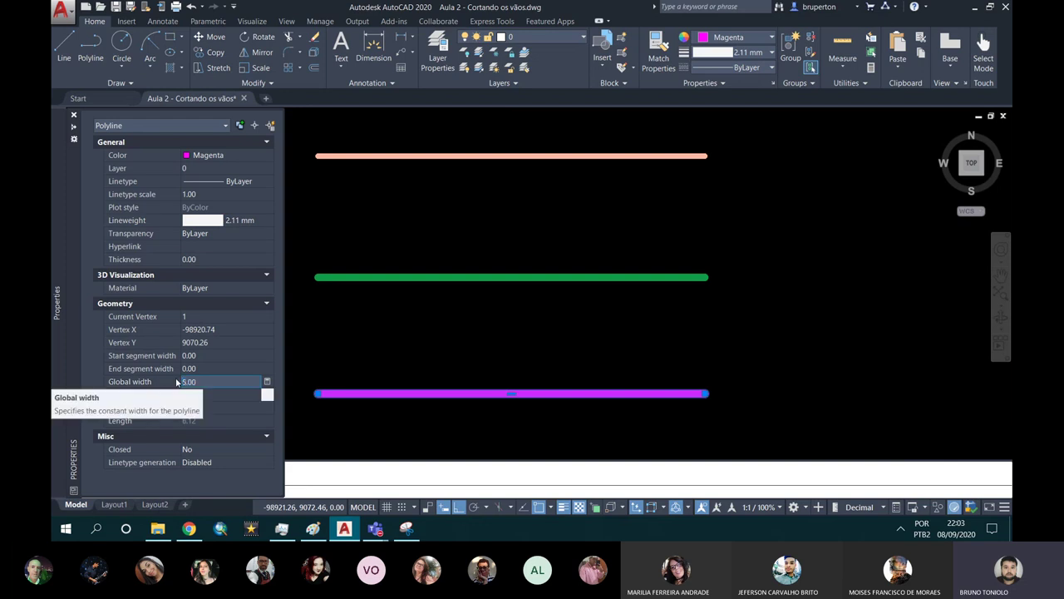
key(Return)
scroll(495, 266, down, 4)
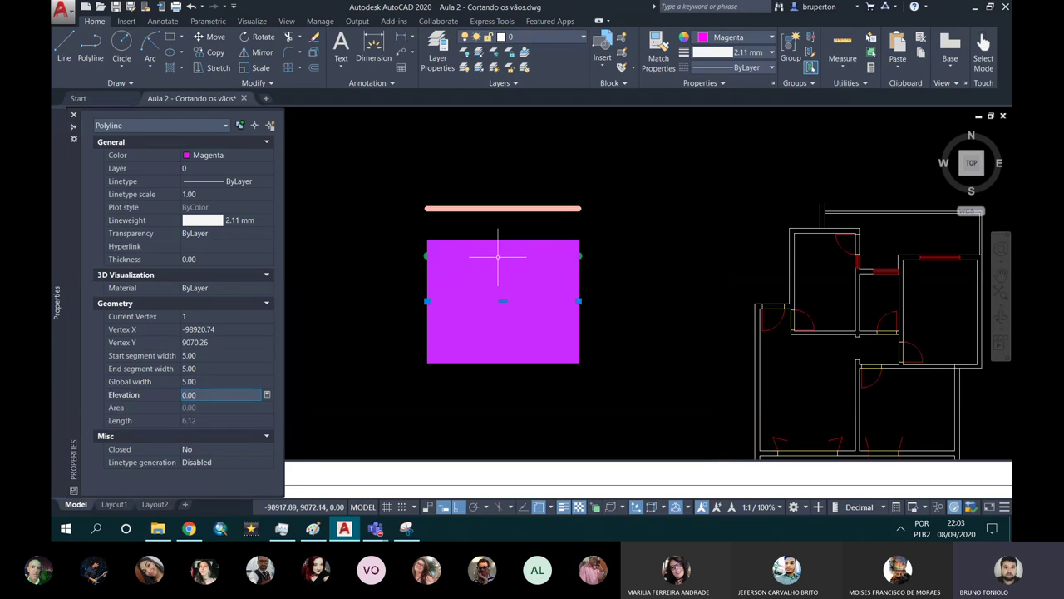
key(ctrl+1)
scroll(466, 301, up, 2)
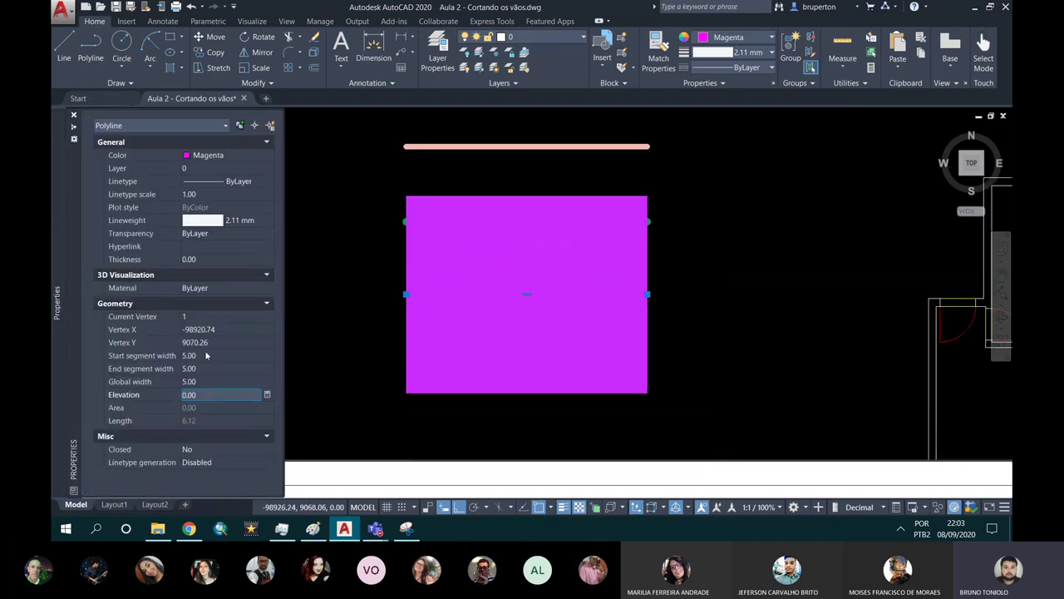
scroll(517, 254, up, 2)
mouse_move(57, 303)
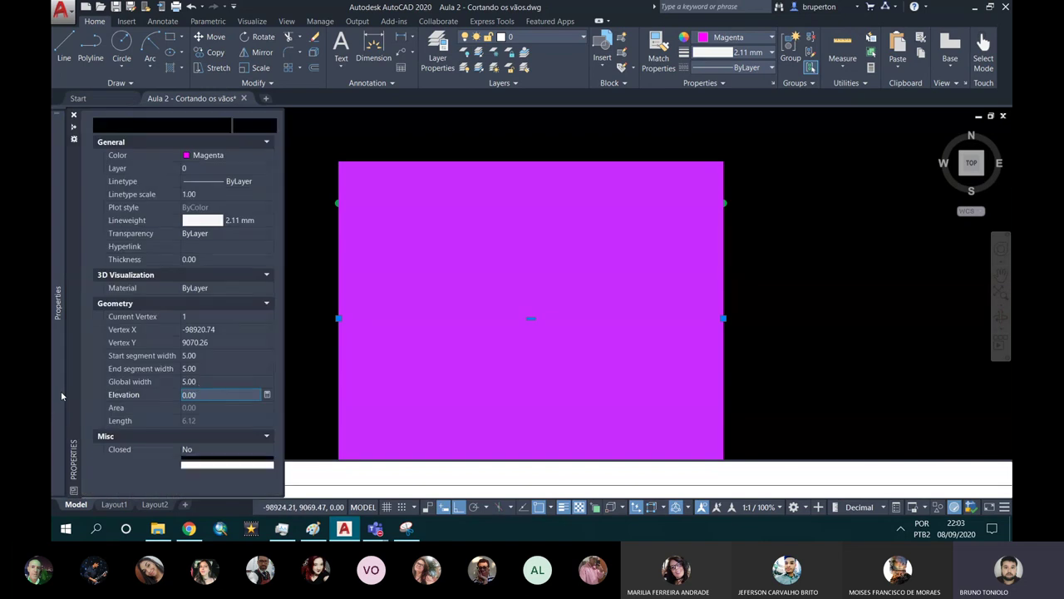
Reduce the global width stepwise through 3, 0.50 and 0.20 down to 0.10.
click(199, 381)
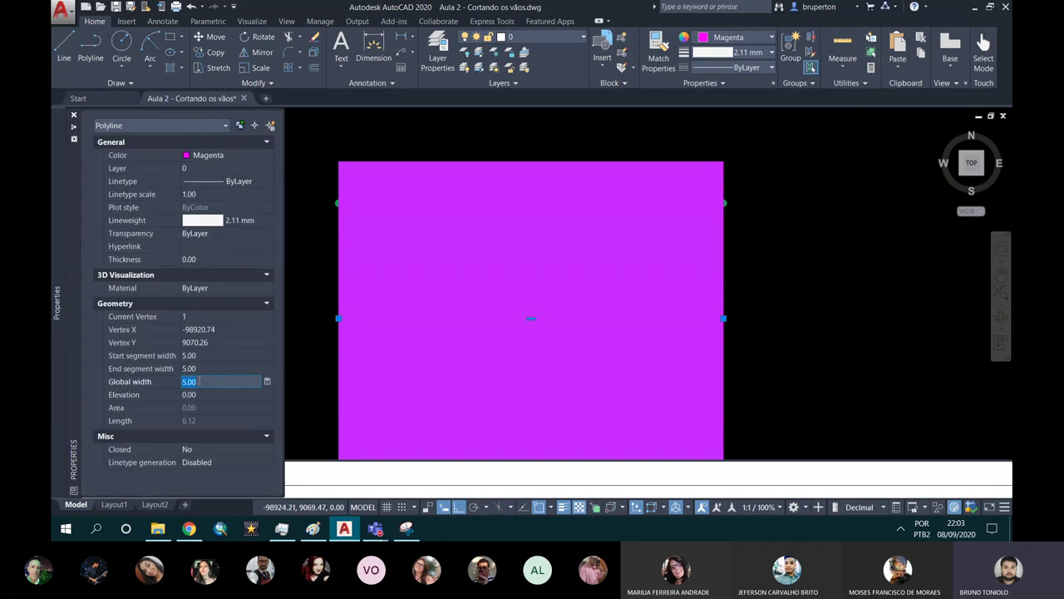
text(3)
key(Tab)
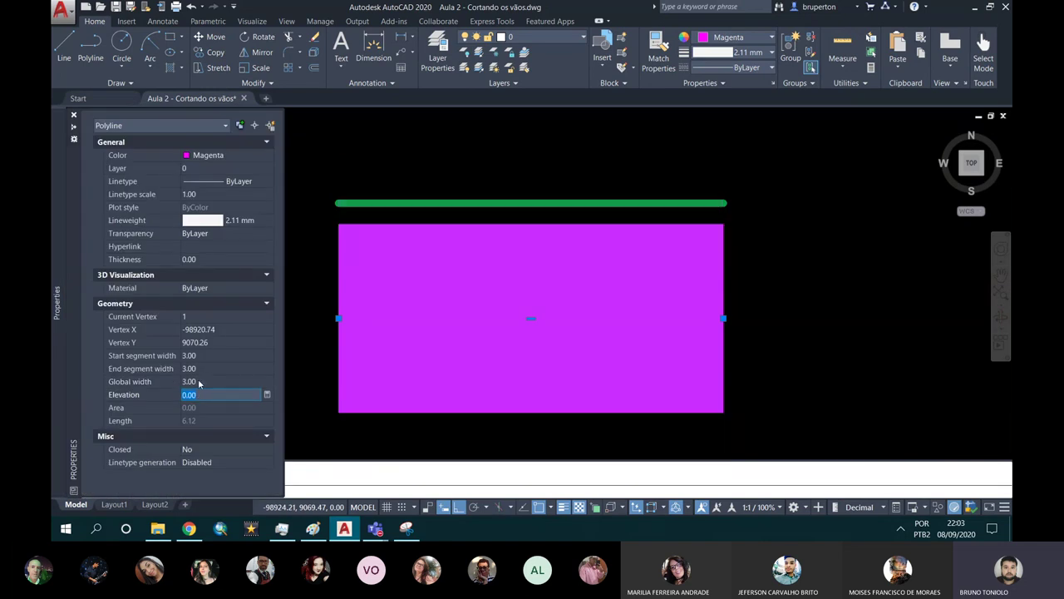
click(199, 382)
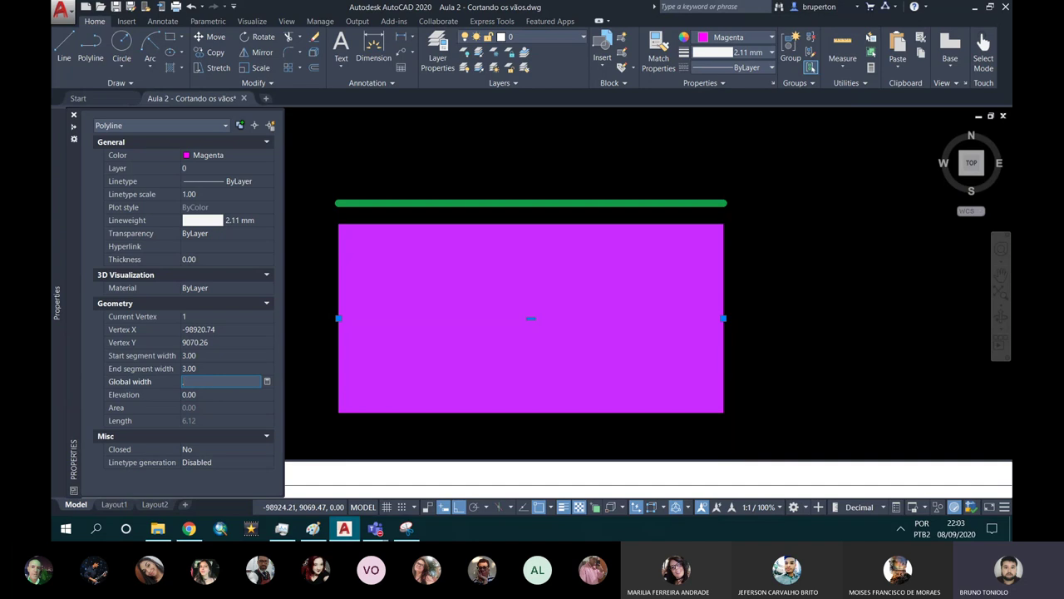
text(5)
key(Tab)
click(199, 381)
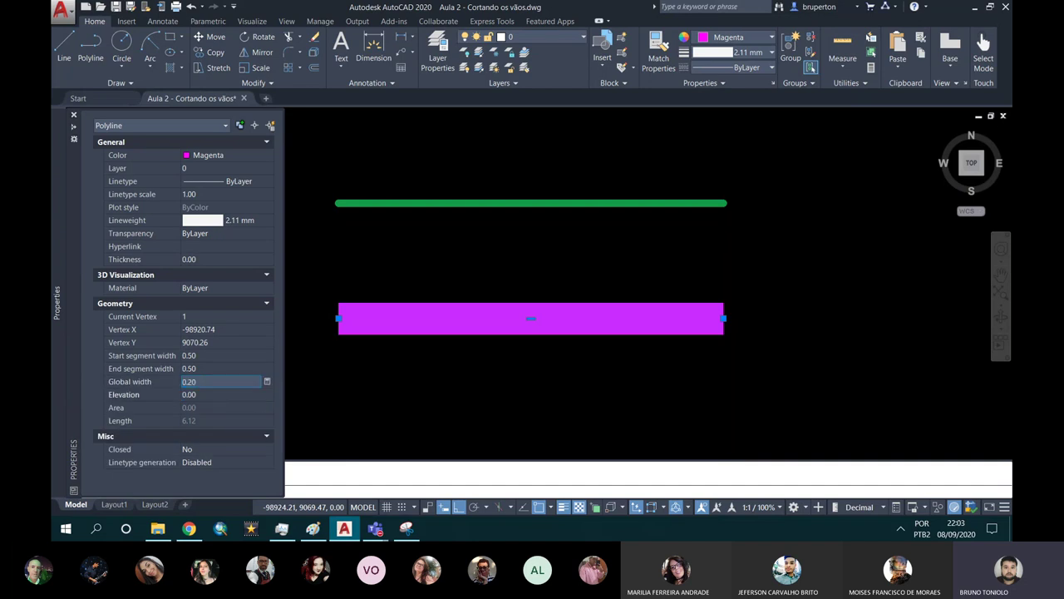
key(Tab)
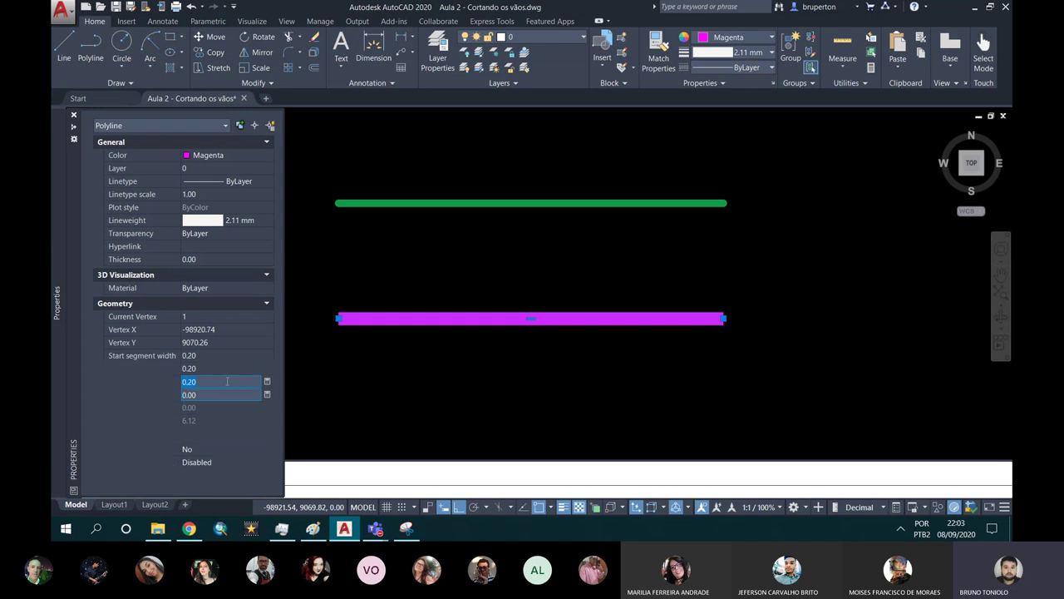
click(227, 381)
text(.1)
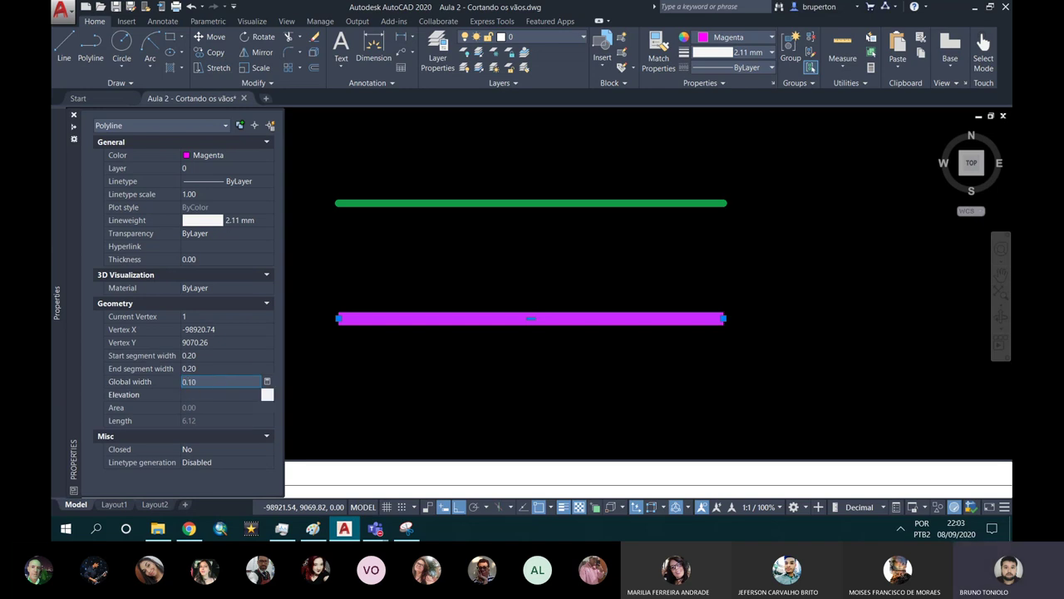
key(Tab)
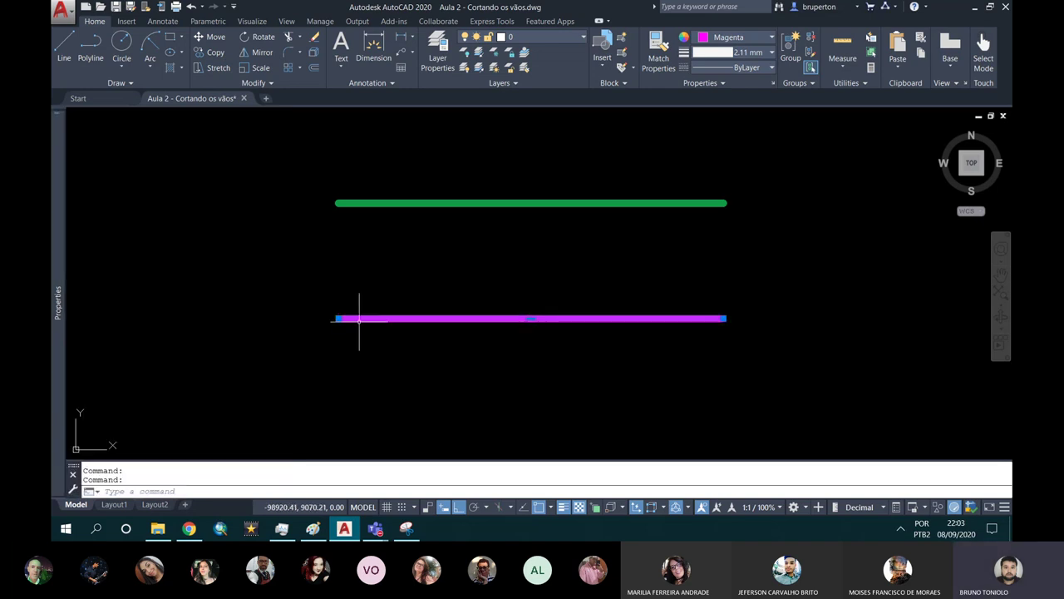
Keep the line's lineweight at 2.11 mm, then reselect the magenta polyline.
click(735, 51)
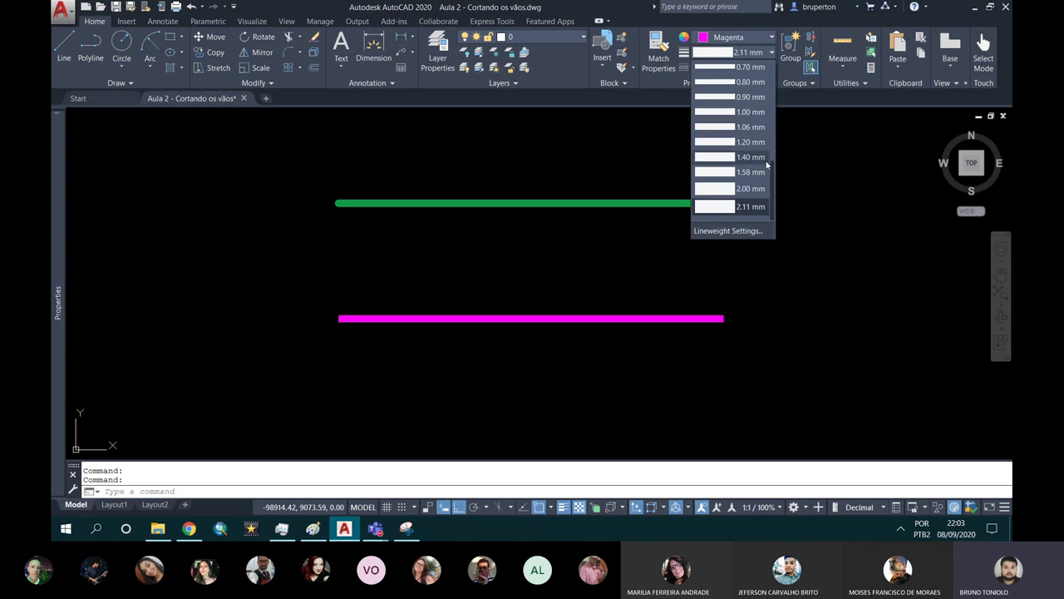
click(748, 207)
key(Escape)
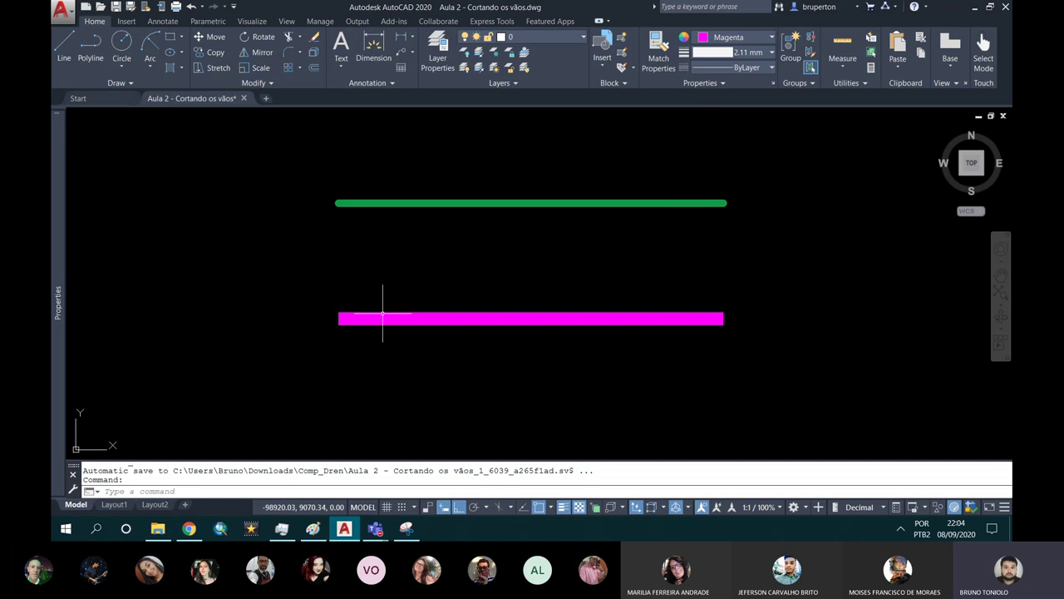
click(383, 314)
click(355, 308)
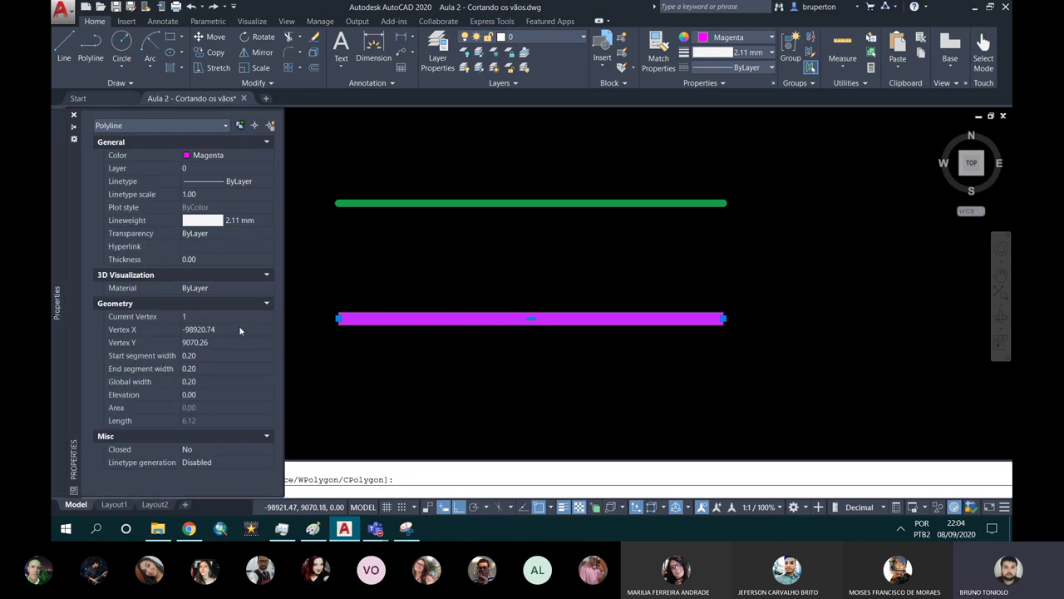
right_click(434, 287)
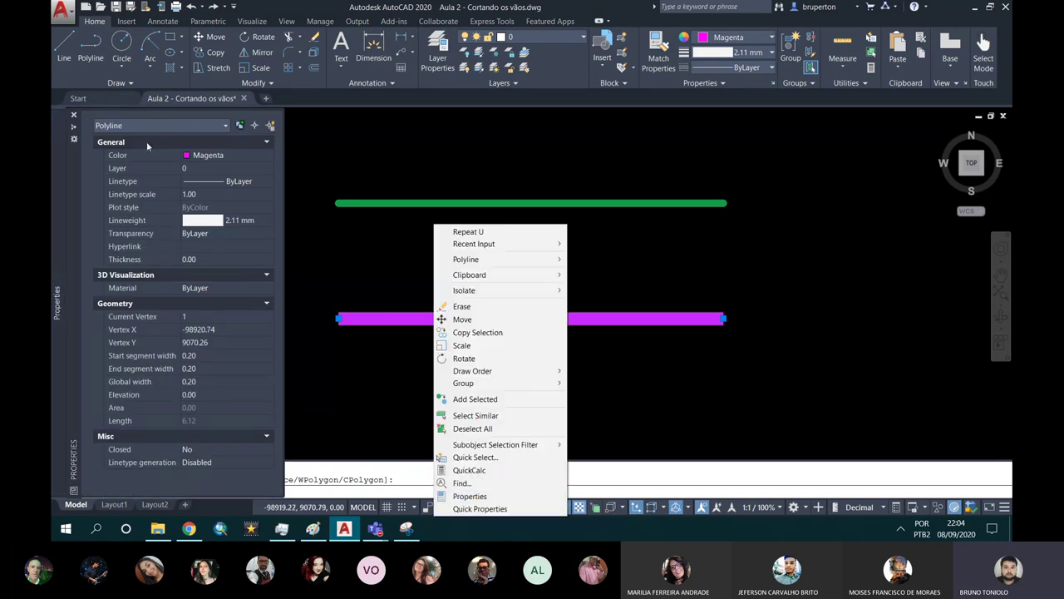
key(Escape)
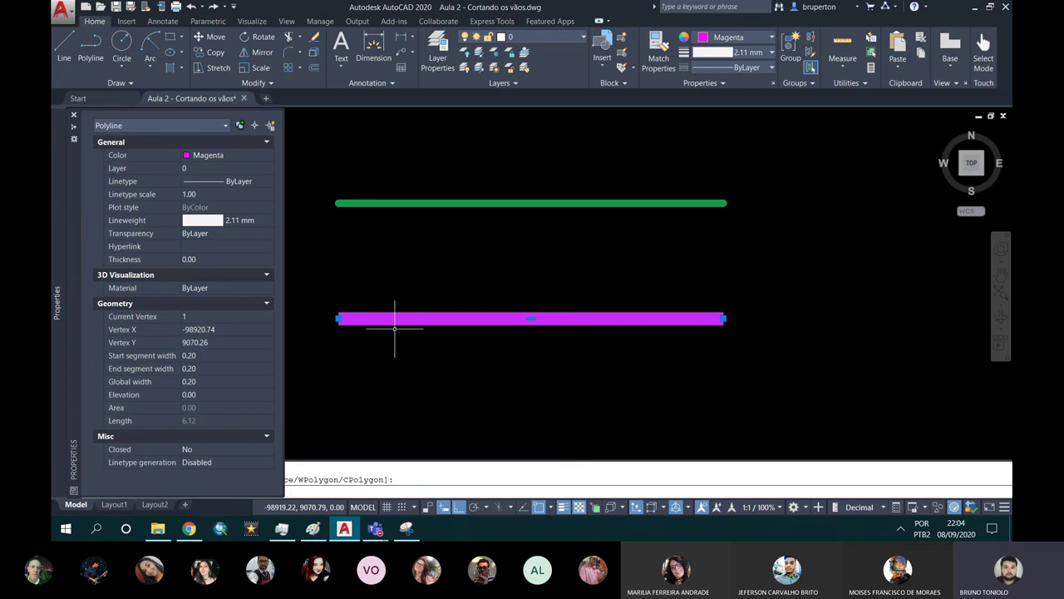
Re-enter the magenta polyline's global width as 0.5 and confirm it.
click(196, 382)
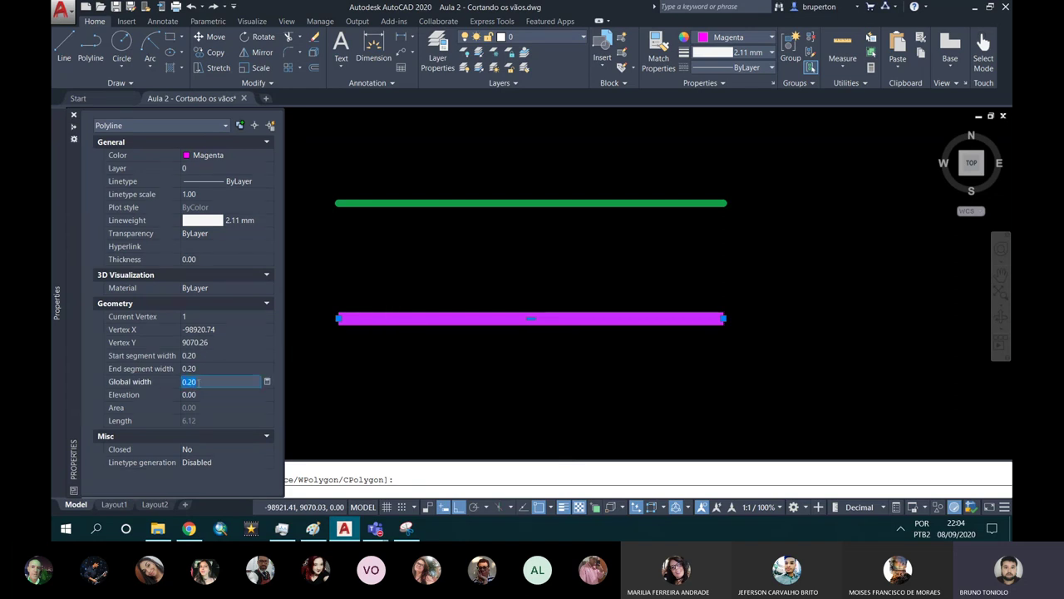
text(0.5)
key(Return)
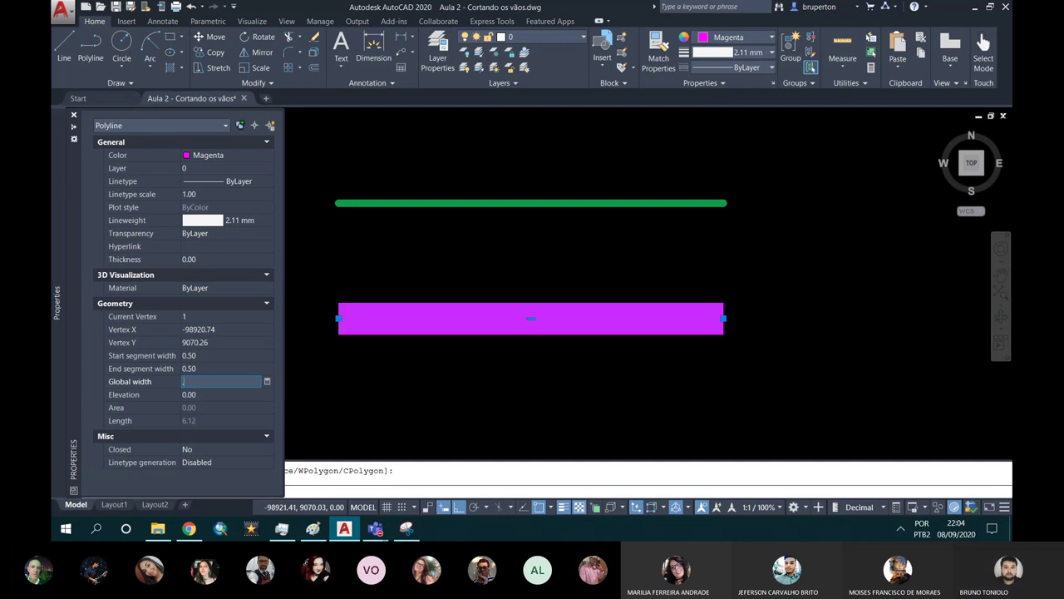
key(Return)
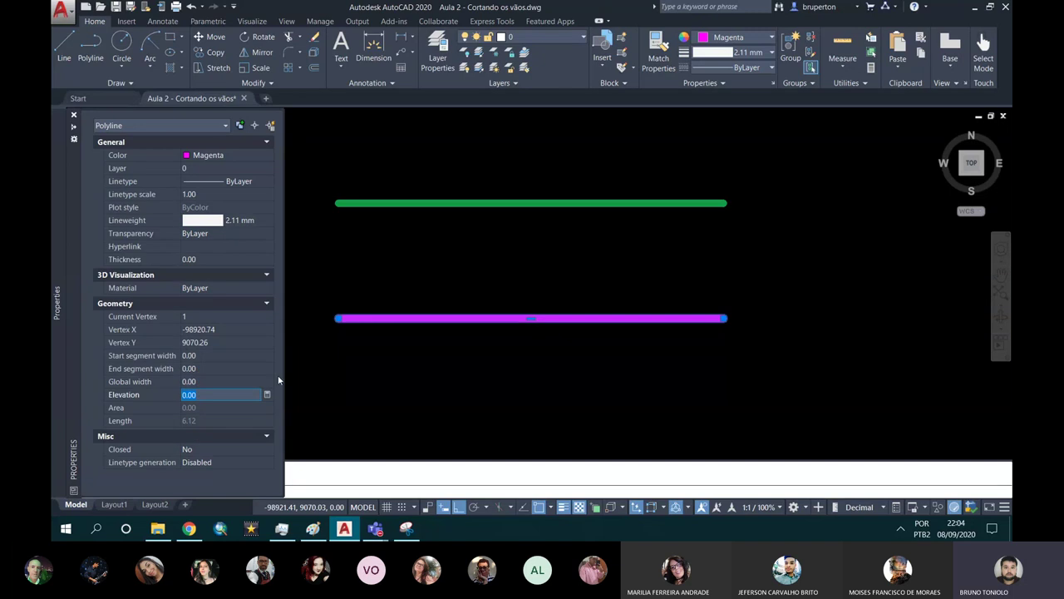
Check the magenta polyline's lineweight and select the polyline again.
click(744, 53)
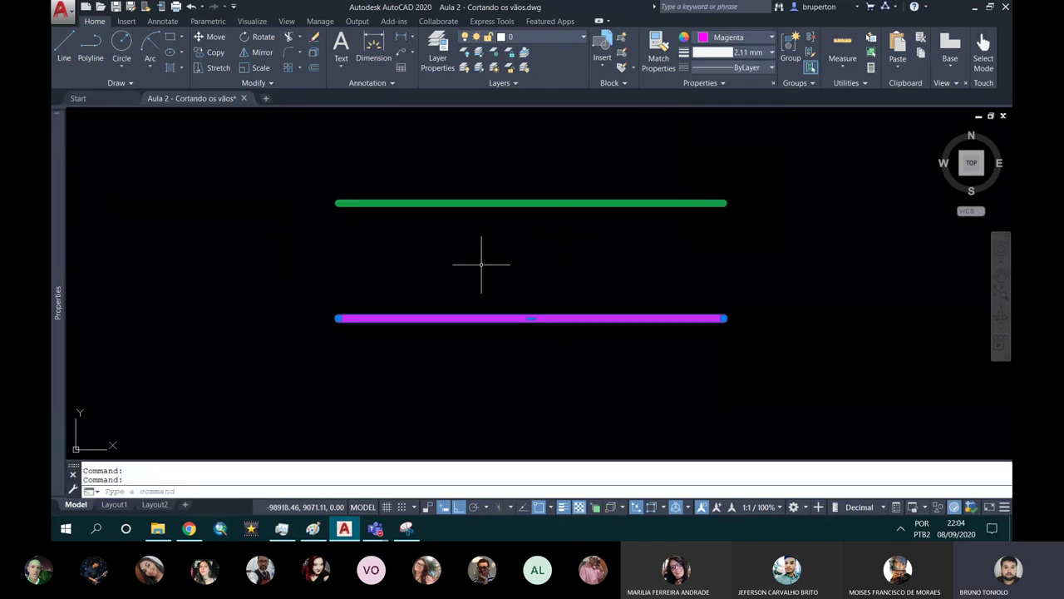
key(Escape)
click(420, 333)
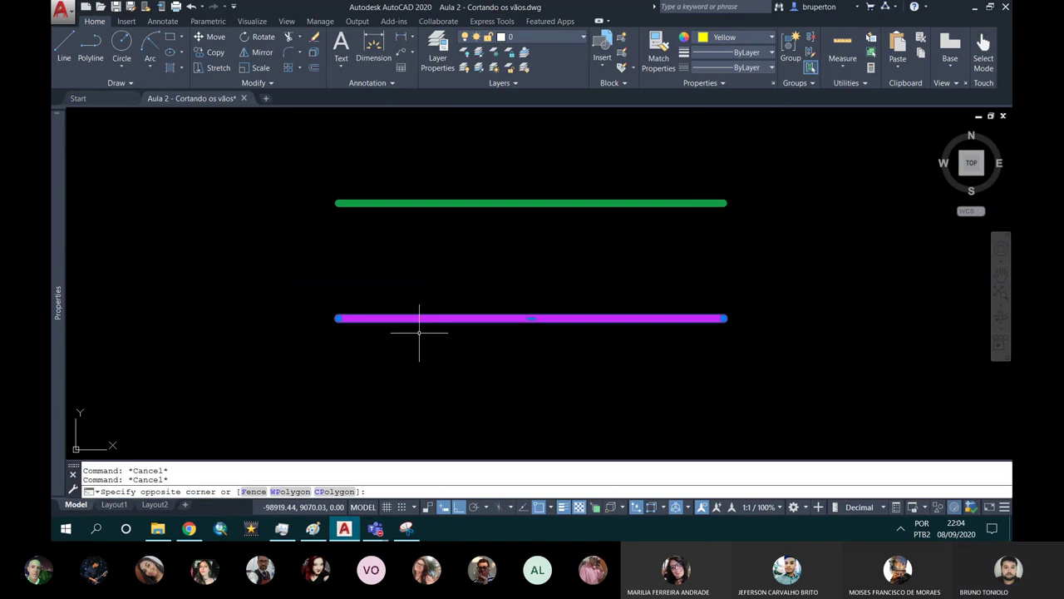
click(420, 333)
Copy the magenta polyline (CO) directly below itself, then center the four lines in view.
text(co)
key(Return)
scroll(382, 274, down, 4)
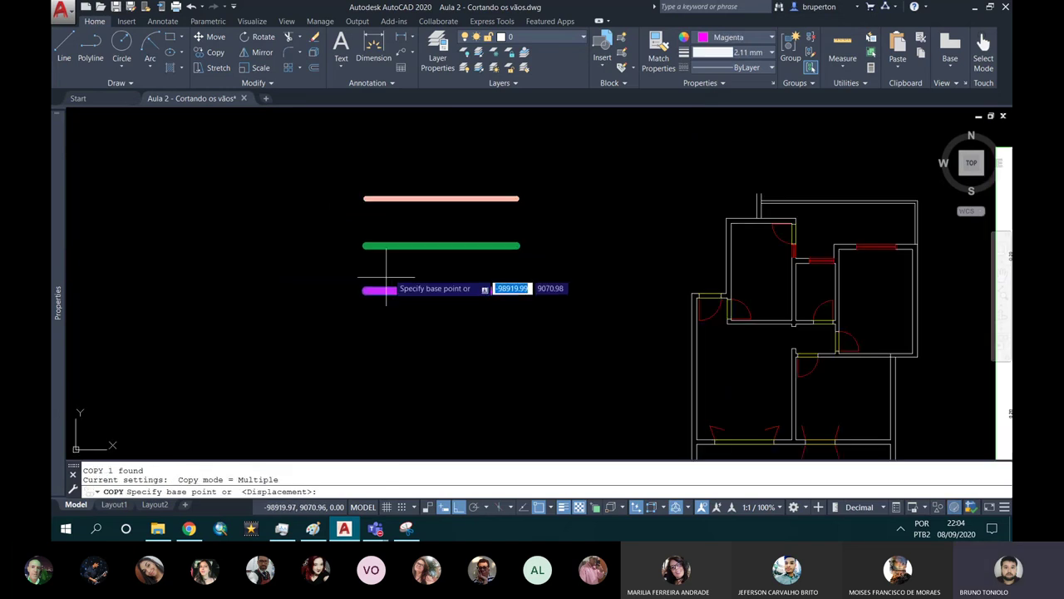
click(366, 245)
click(366, 290)
key(Escape)
key(Escape)
scroll(389, 337, up, 2)
middle_drag(410, 238, 435, 279)
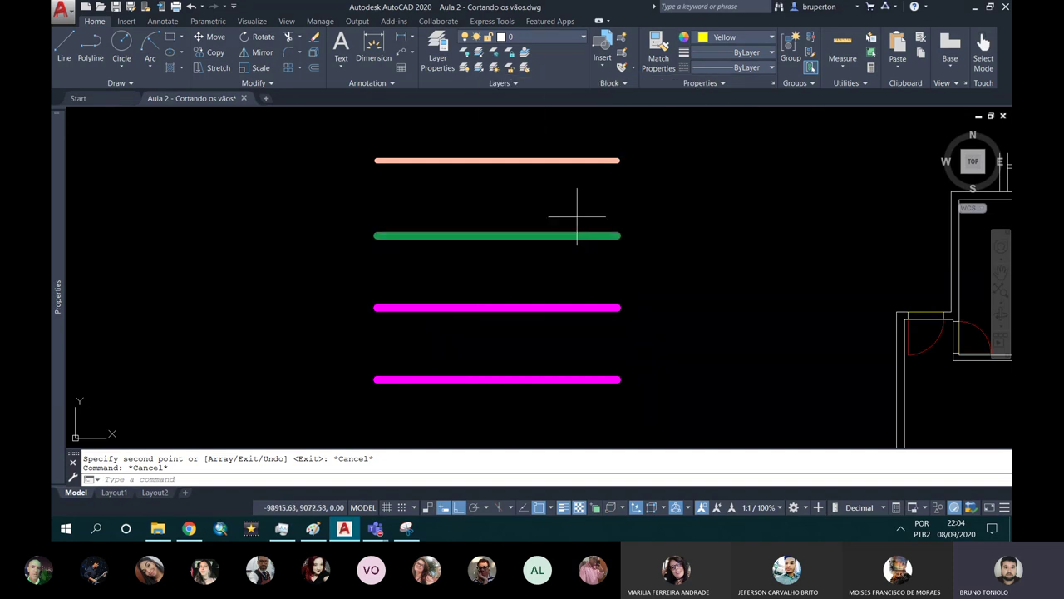
Select the green line and list the linetypes available to load in the Linetype Manager.
click(578, 217)
click(536, 254)
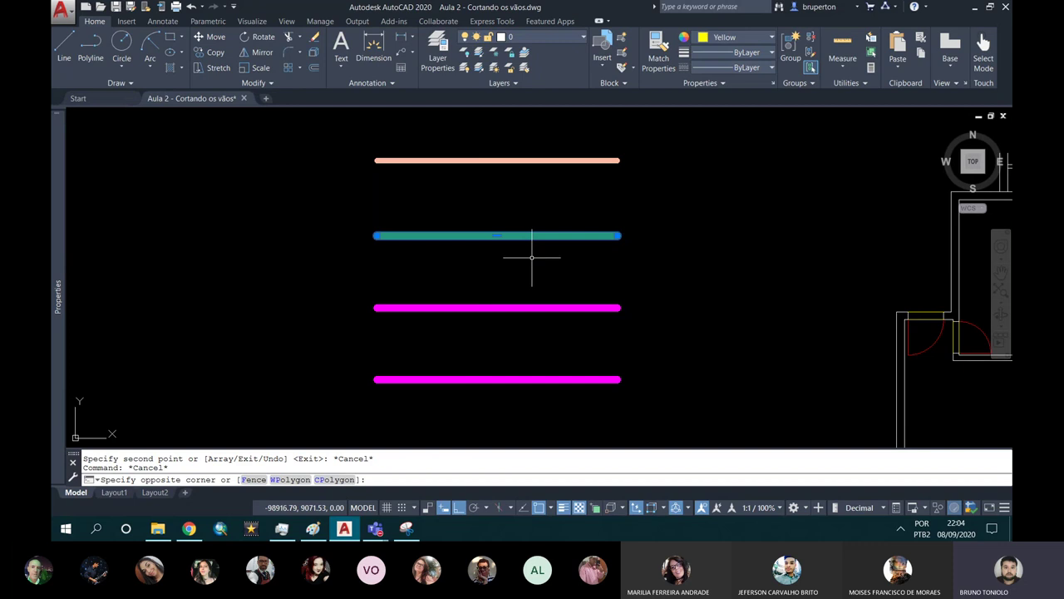
click(748, 69)
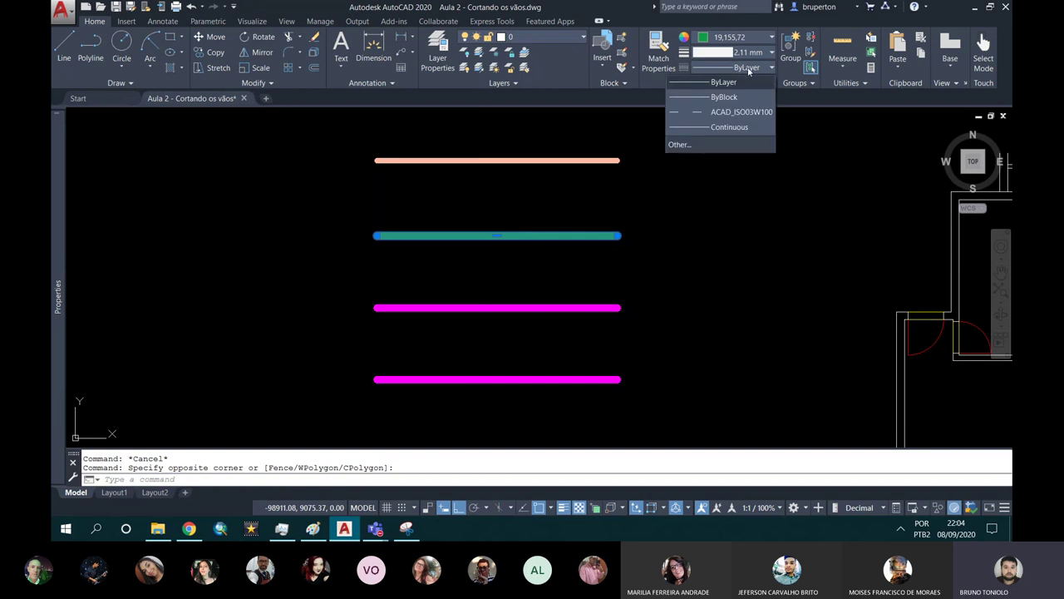
click(701, 144)
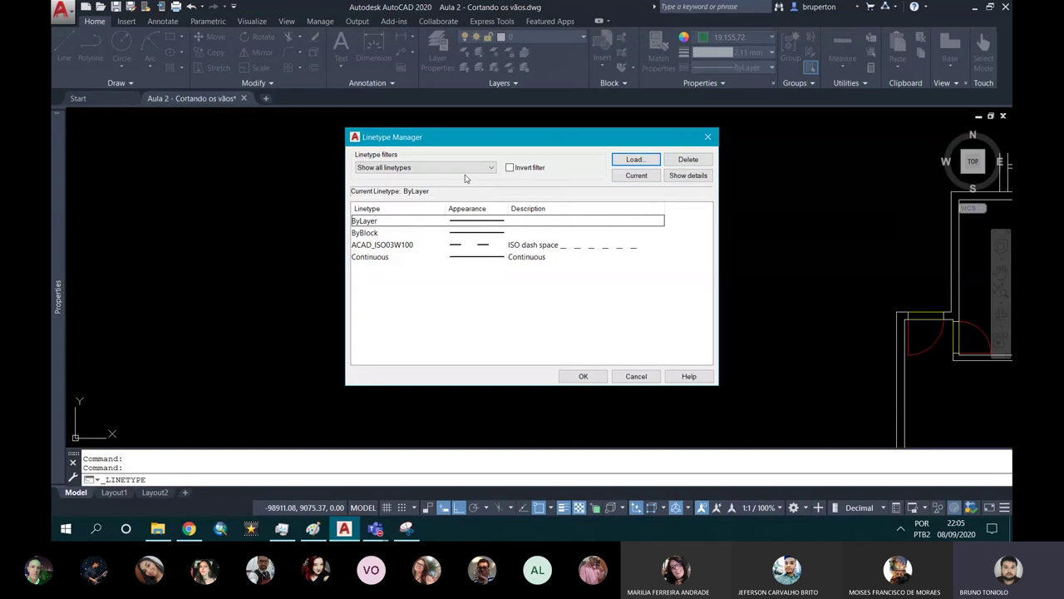
click(464, 169)
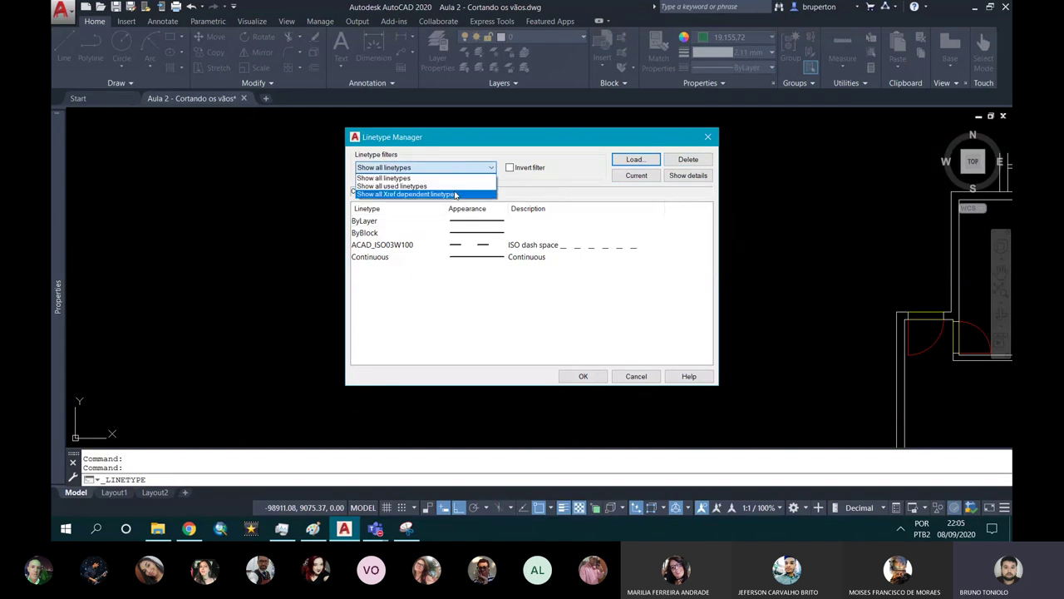
click(472, 166)
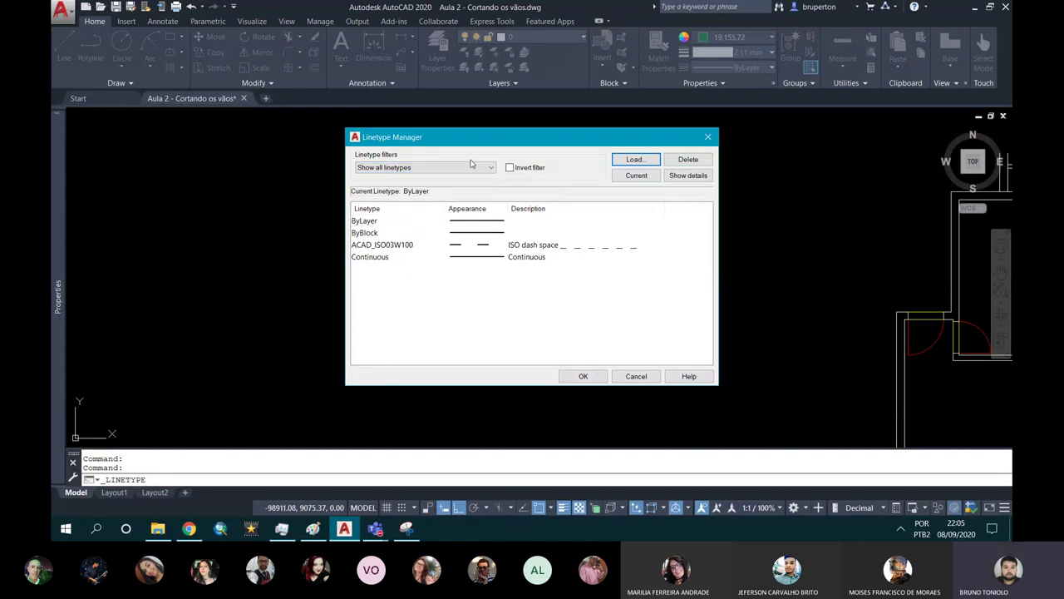
click(633, 160)
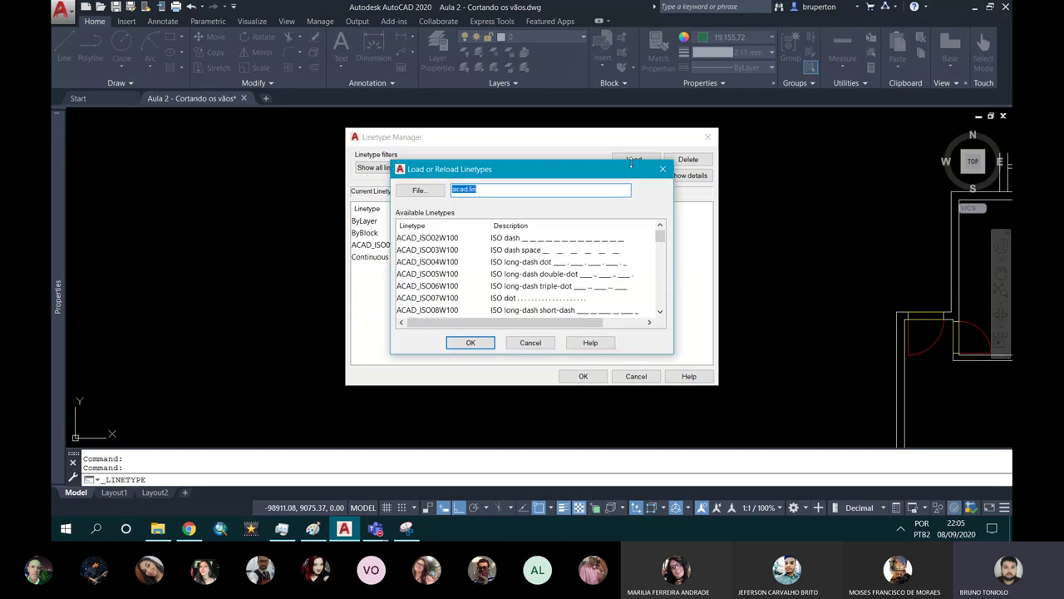
scroll(432, 250, down, 1)
scroll(432, 250, down, 2)
scroll(432, 249, down, 2)
scroll(433, 262, down, 3)
scroll(433, 263, down, 2)
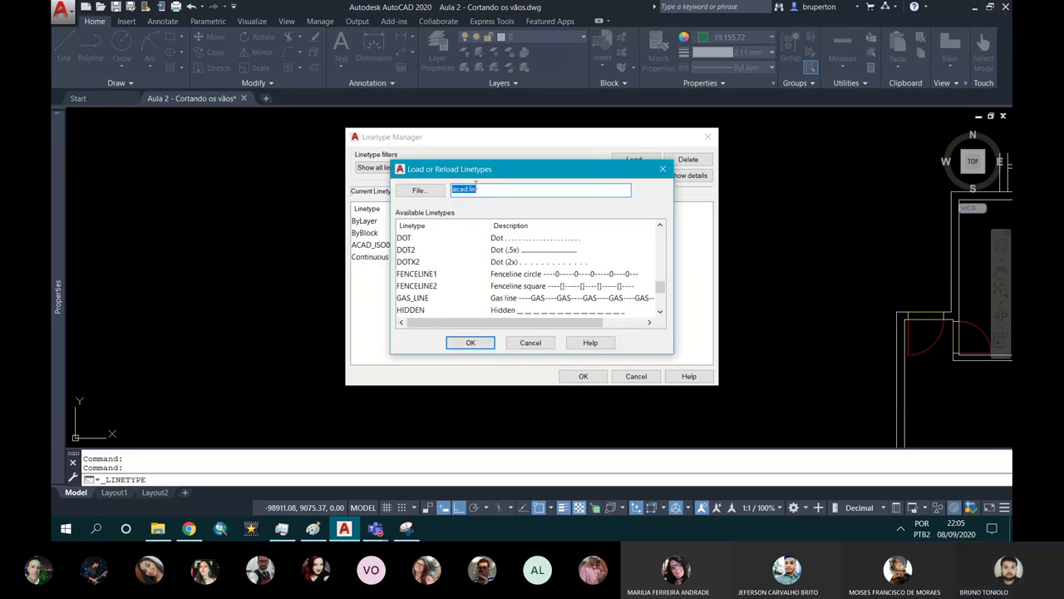
scroll(548, 256, down, 3)
drag(660, 300, 650, 208)
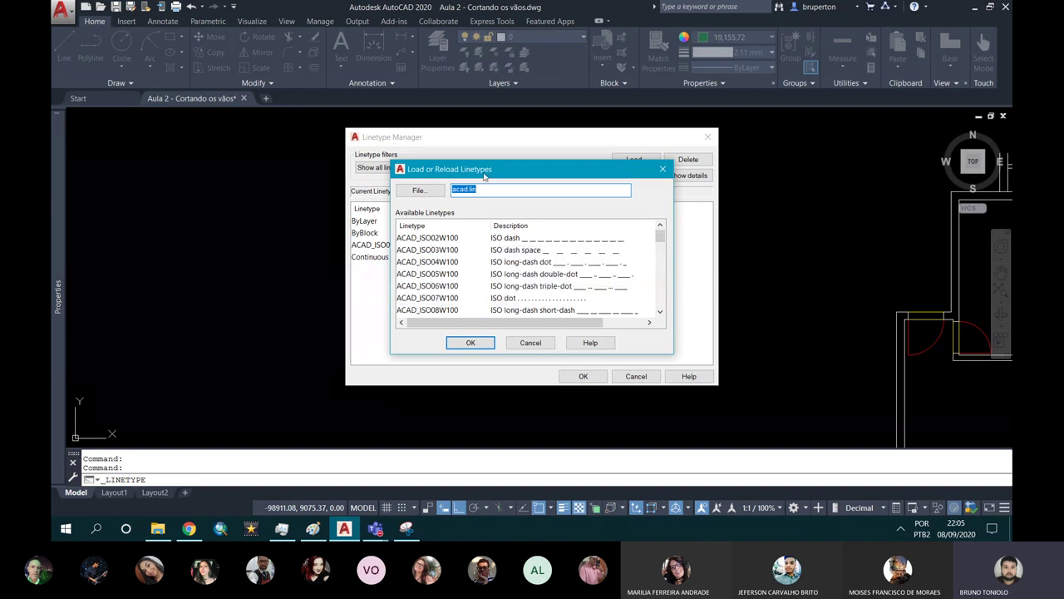
Browse acad.lin past ACAD_ISO04W100, CENTER2 and DOT, then load DIVIDE and confirm.
drag(515, 169, 629, 134)
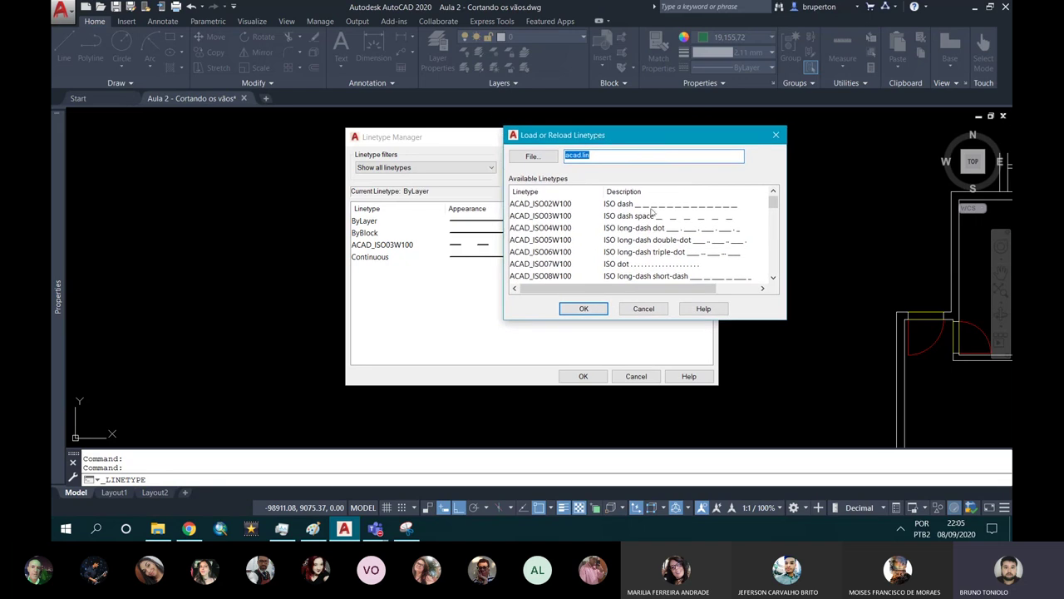
click(540, 228)
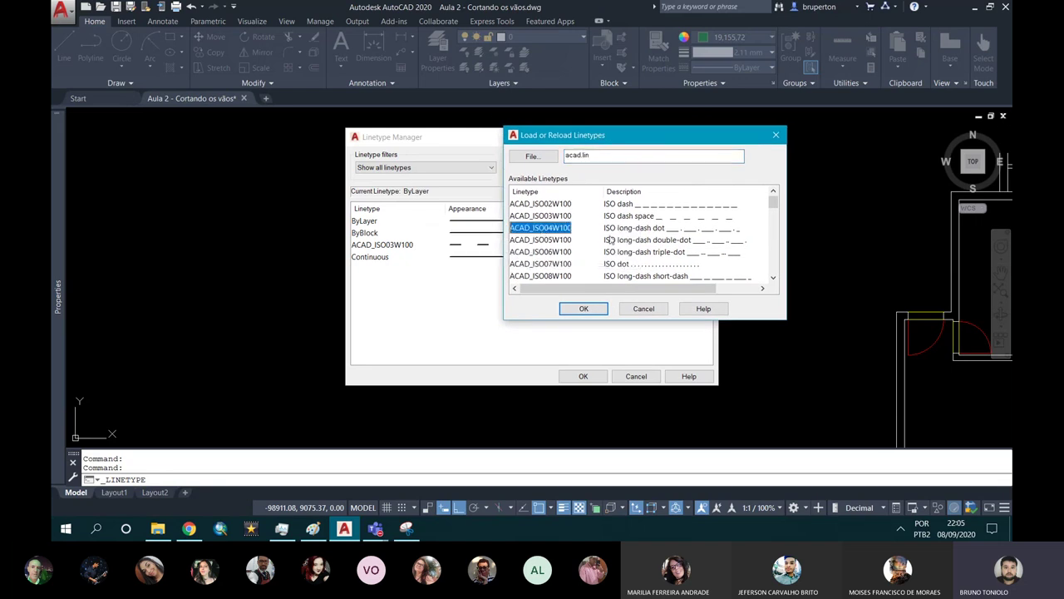
scroll(594, 240, down, 4)
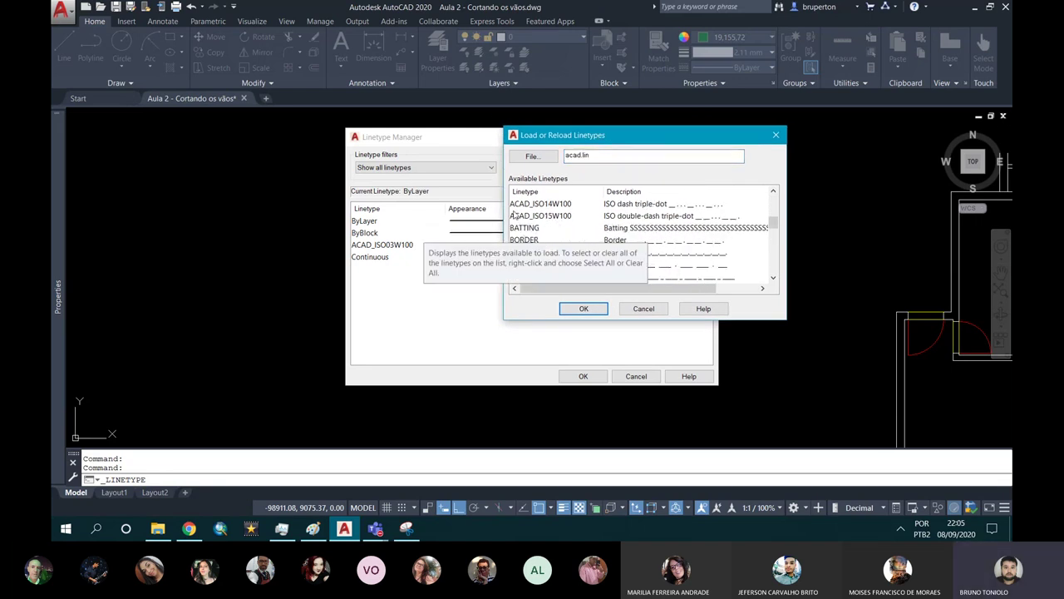
click(538, 216)
scroll(539, 229, down, 1)
scroll(542, 241, down, 1)
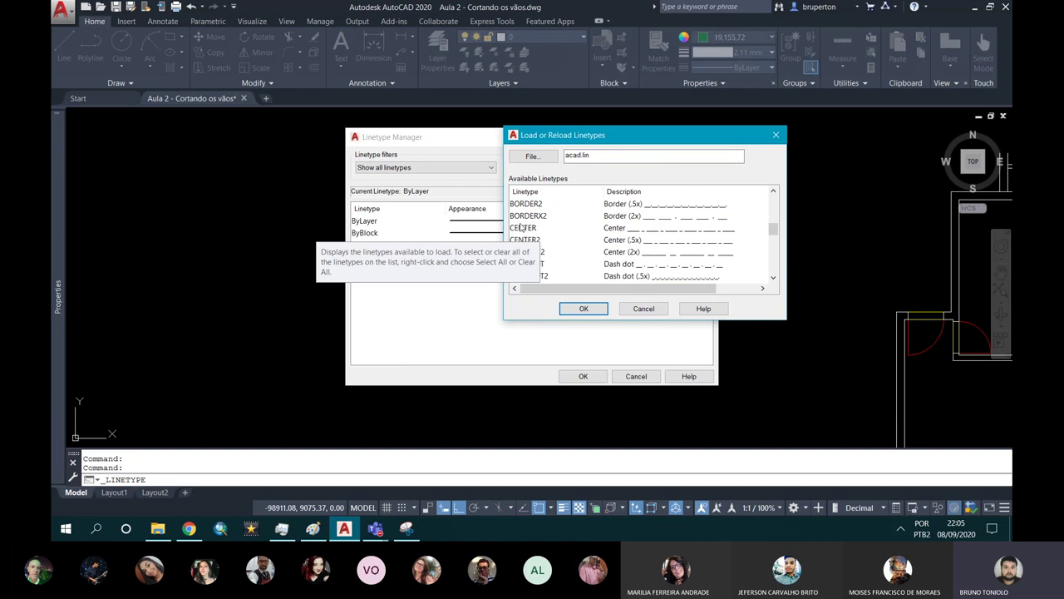
click(544, 240)
scroll(544, 243, down, 1)
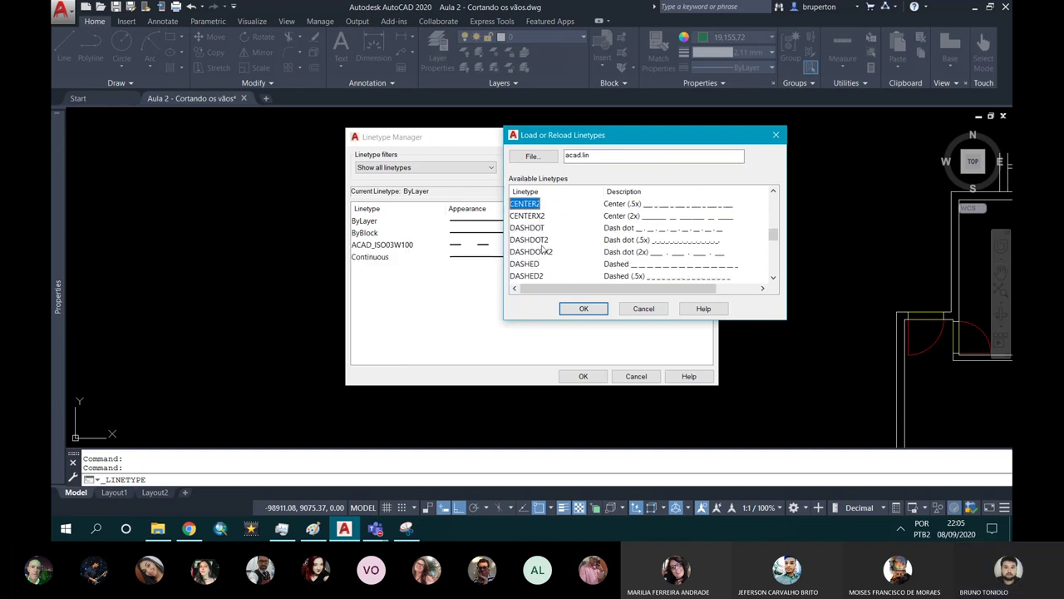
scroll(542, 253, down, 2)
click(546, 264)
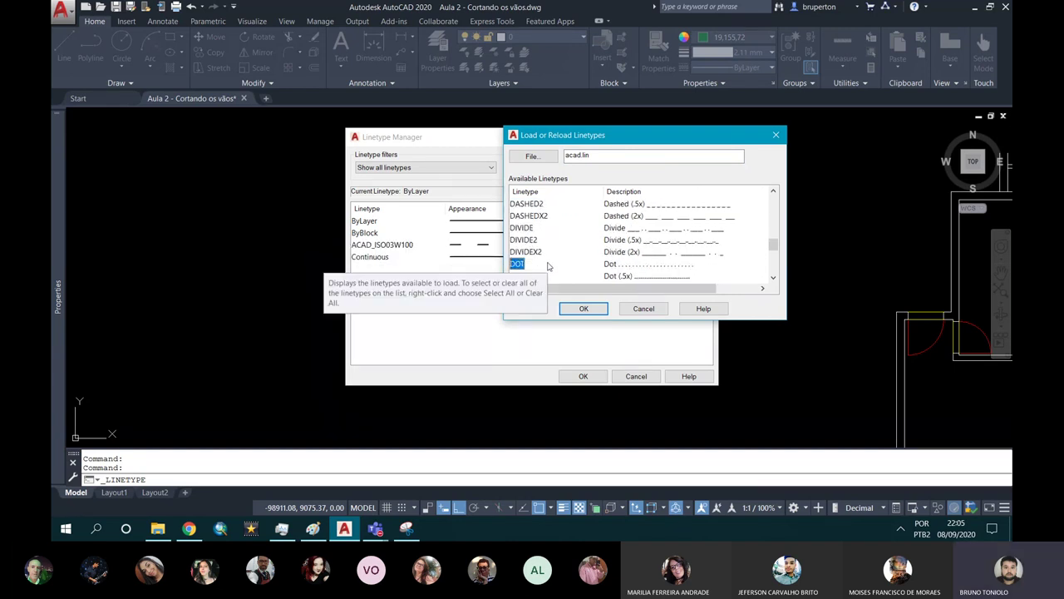
click(520, 230)
click(583, 309)
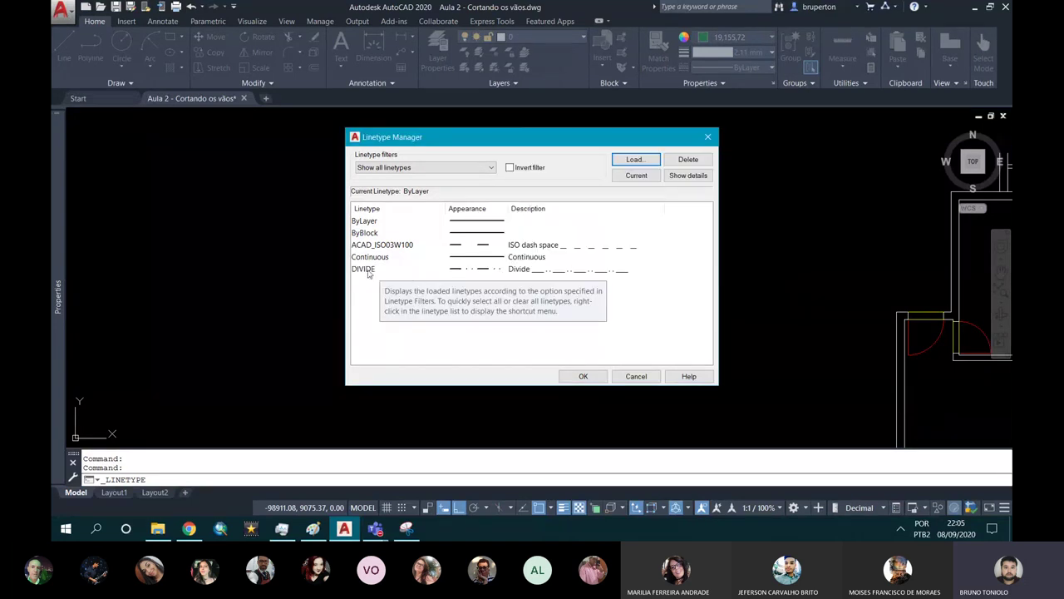
click(369, 271)
click(583, 376)
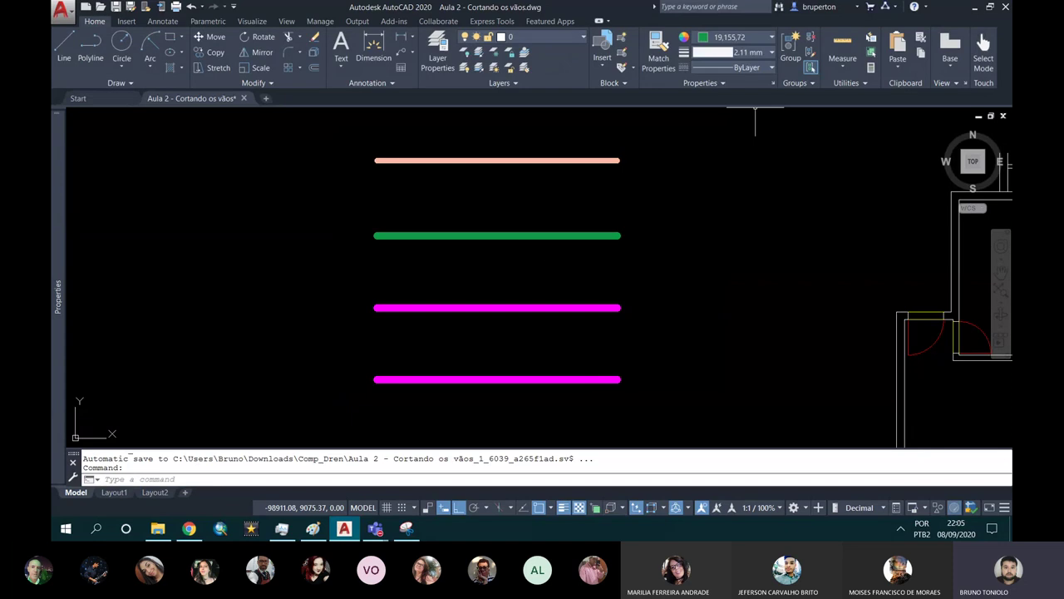
Give the green line the ACAD_ISO03W100 linetype.
click(562, 192)
click(533, 148)
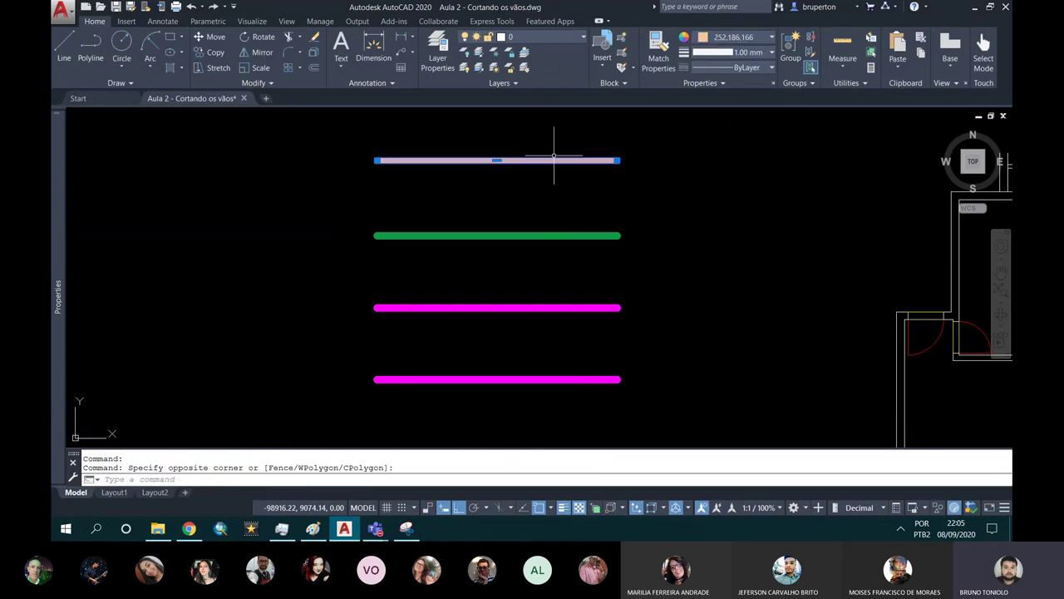
key(Escape)
click(564, 220)
click(546, 248)
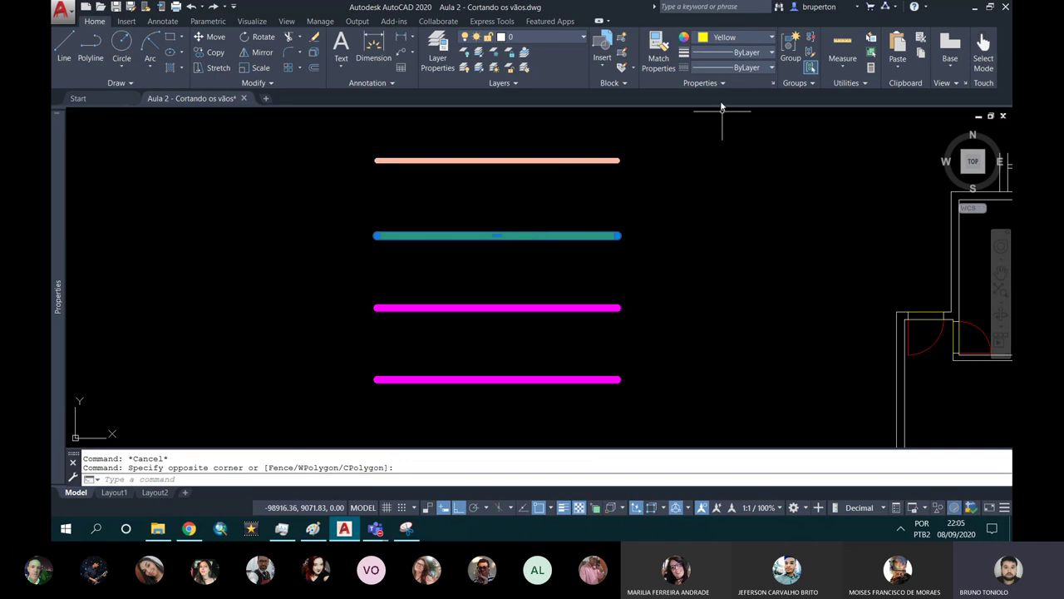
click(729, 67)
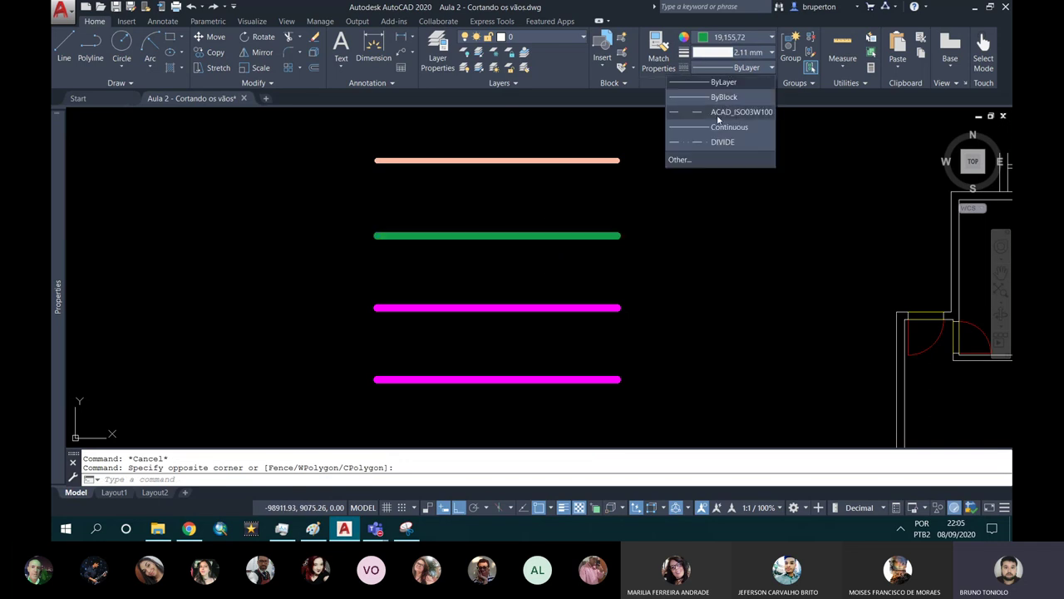
click(718, 116)
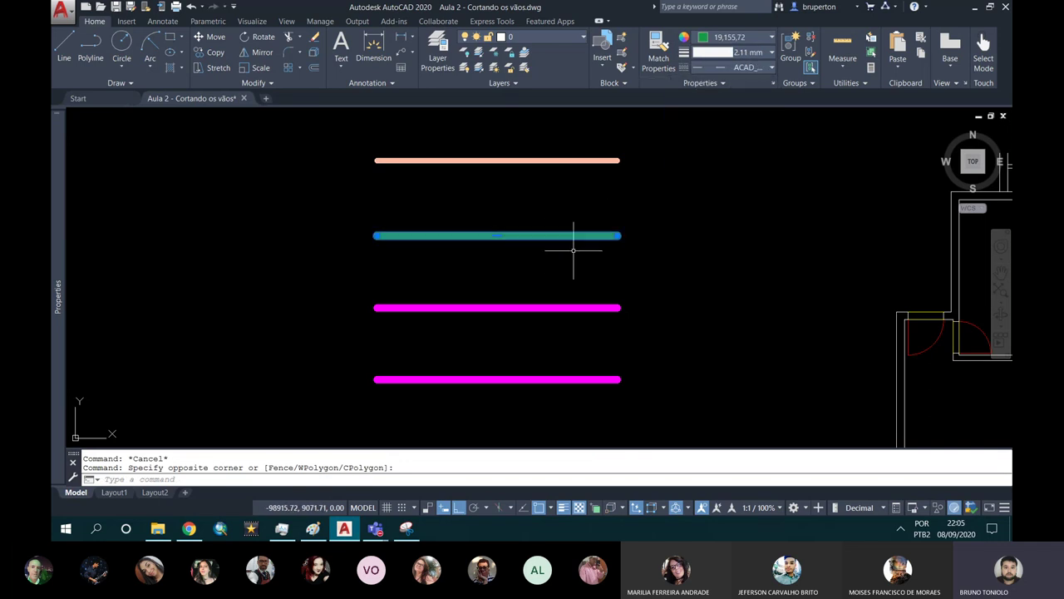
Apply the DIVIDE linetype to the upper magenta line.
key(Escape)
click(585, 297)
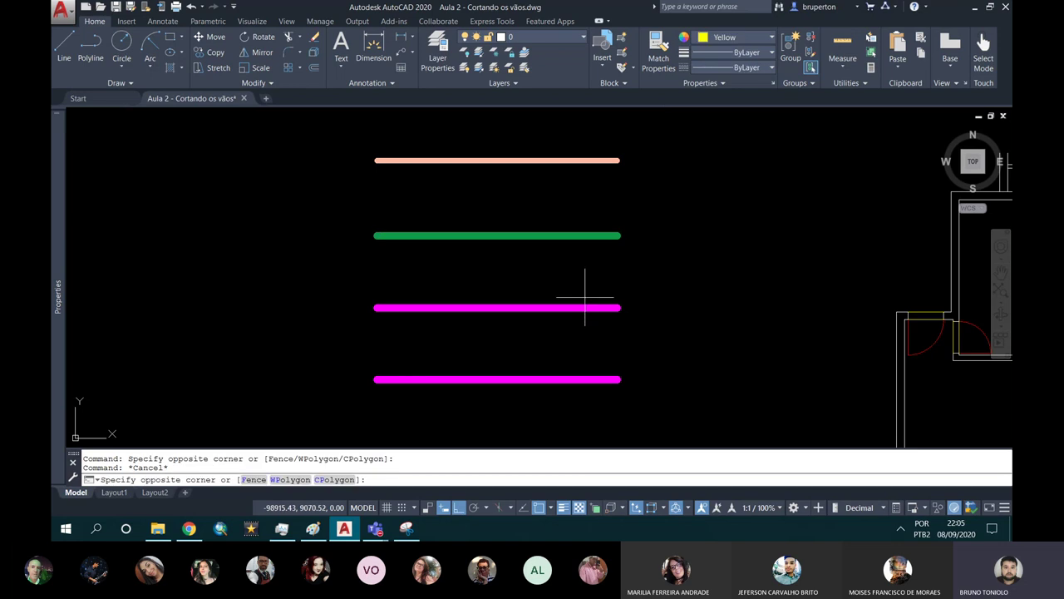
click(570, 309)
click(727, 68)
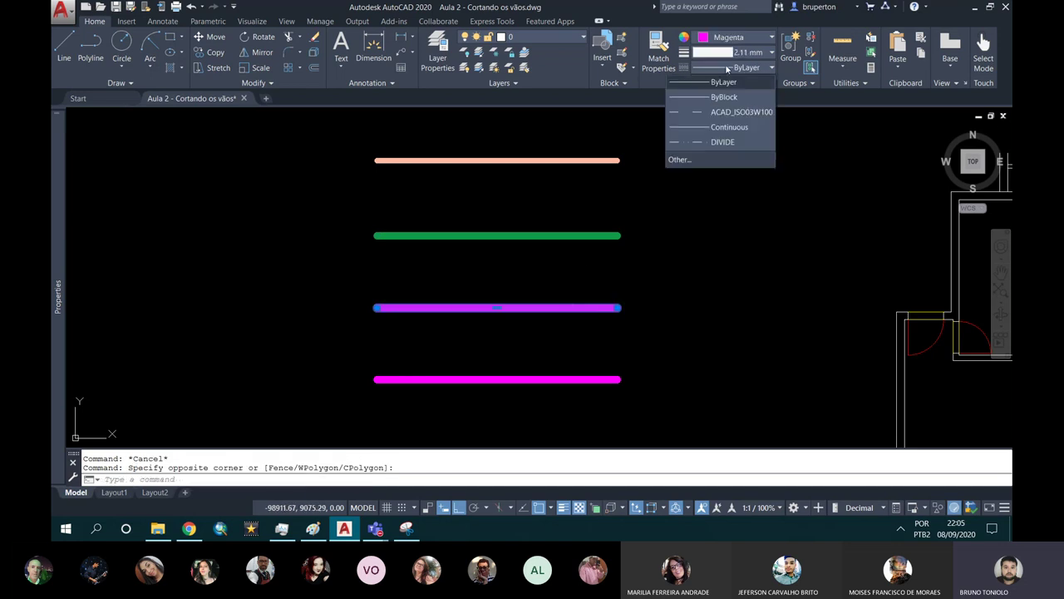
click(716, 130)
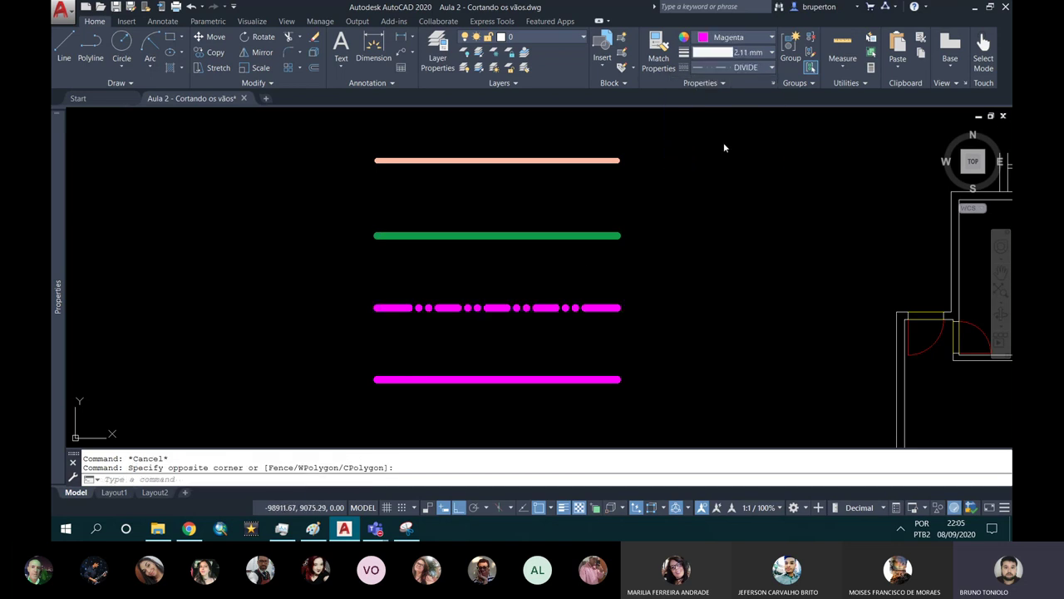
Deselect the dash-dot line and select the bottom magenta polyline.
key(Escape)
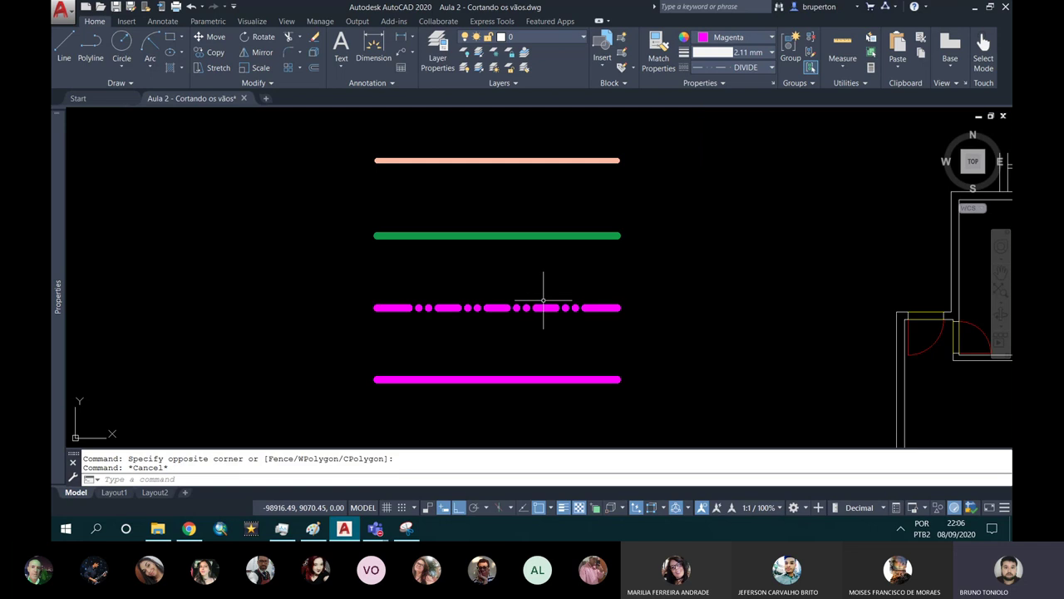
click(577, 361)
click(564, 393)
click(564, 393)
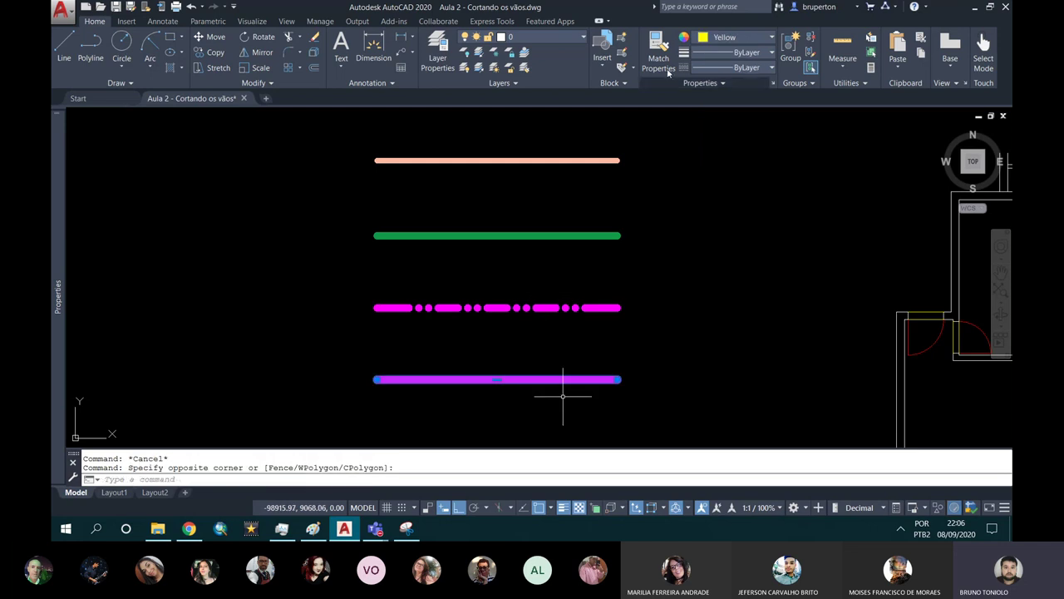
Make the bottom line red, leaving its lineweight unchanged.
click(732, 36)
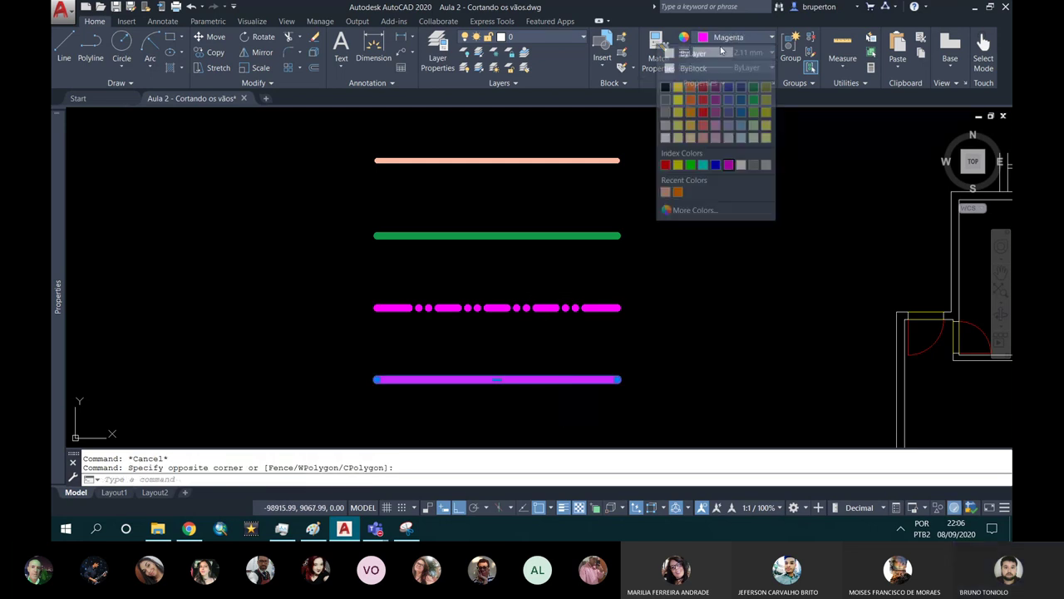
click(666, 164)
key(Escape)
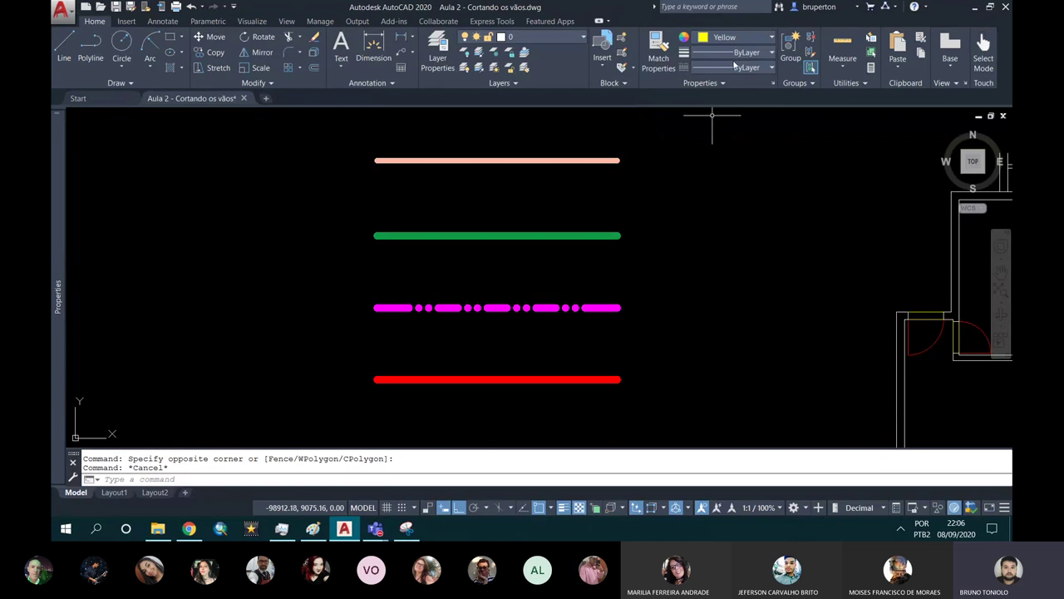
click(751, 66)
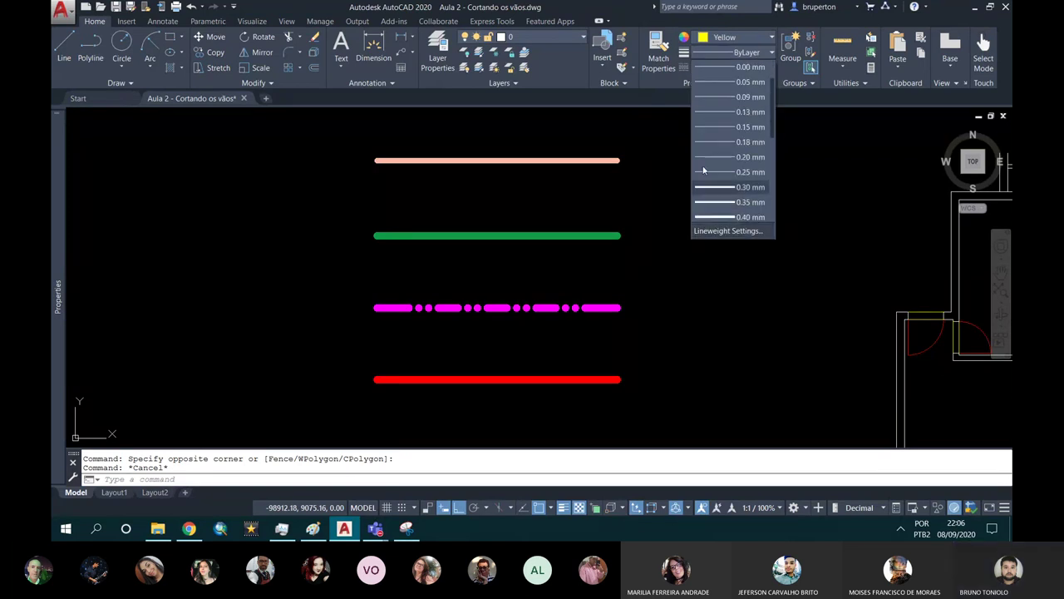
click(744, 72)
Load the ZIGZAG linetype from acad.lin through the Linetype Manager.
click(737, 70)
click(712, 162)
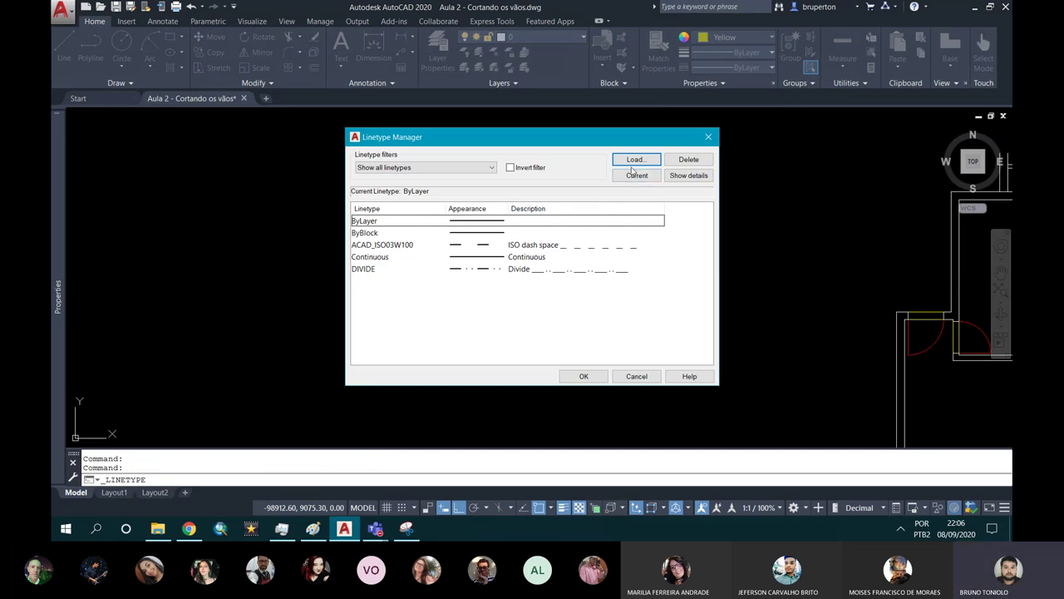
click(634, 162)
scroll(571, 249, down, 5)
scroll(570, 250, down, 4)
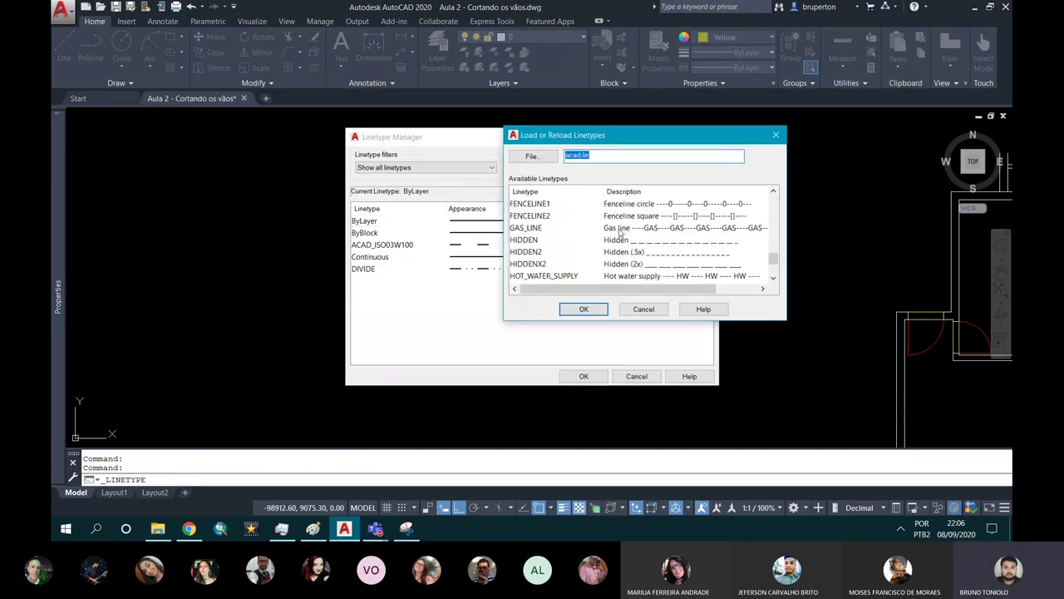
scroll(570, 261, down, 4)
click(536, 276)
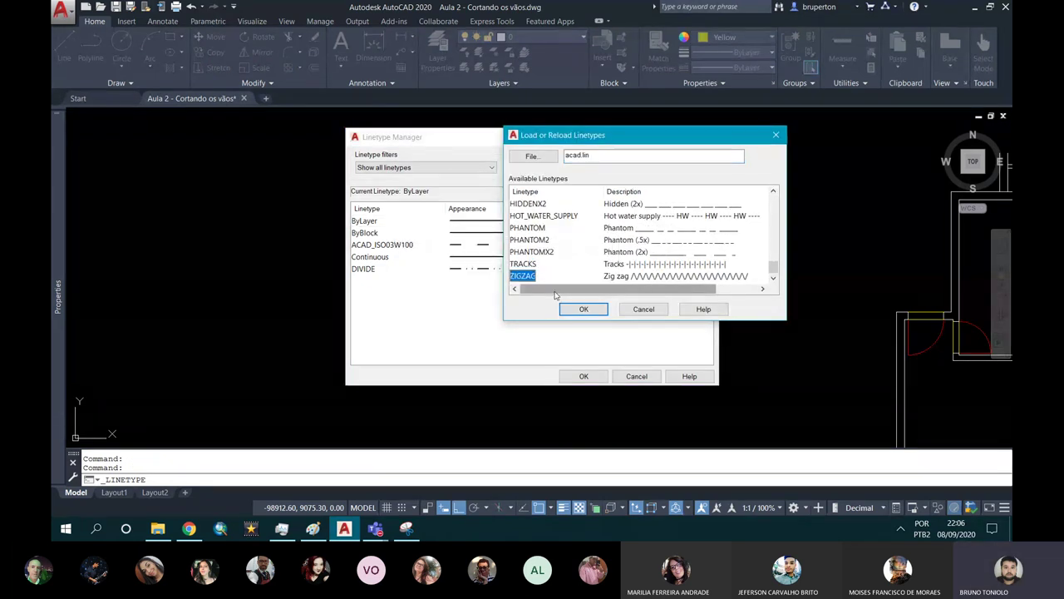
click(583, 308)
click(375, 282)
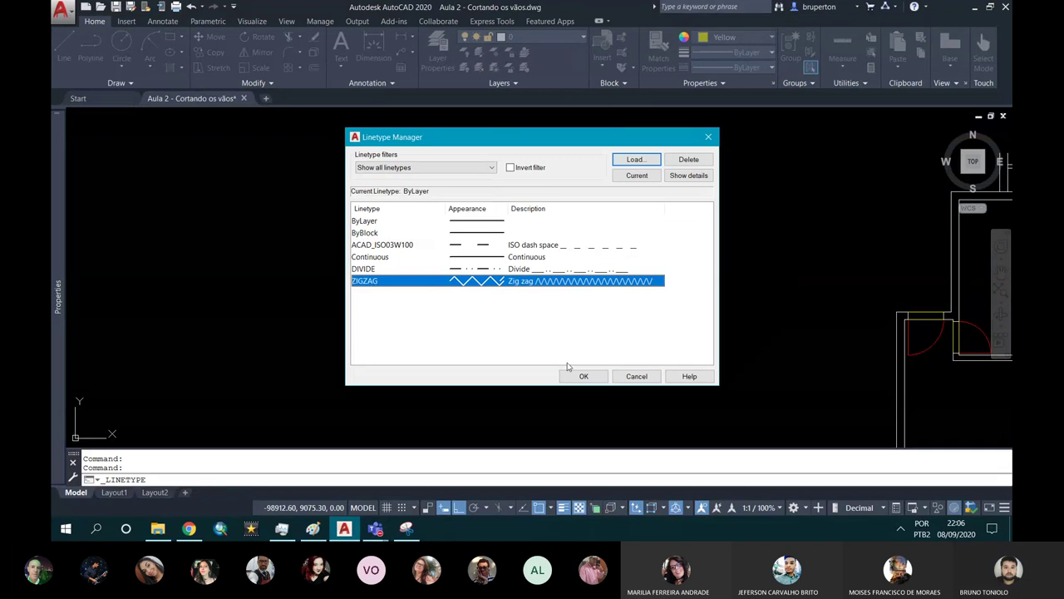
click(583, 375)
Give the bottom red line the ZIGZAG linetype, then select the green line.
click(573, 361)
click(549, 384)
click(740, 67)
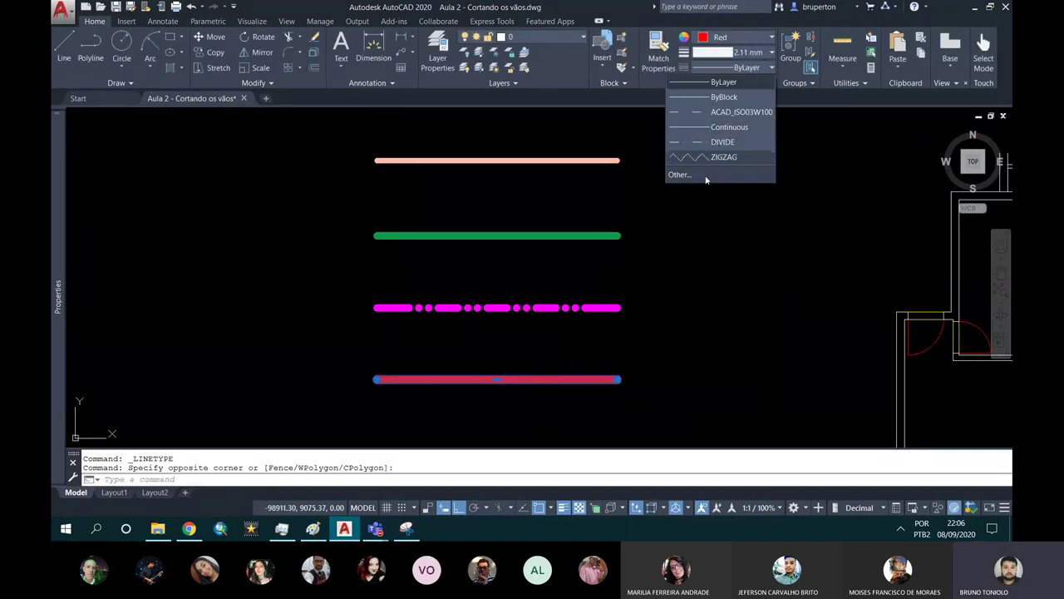
click(712, 156)
click(703, 157)
scroll(499, 286, down, 2)
scroll(503, 292, up, 2)
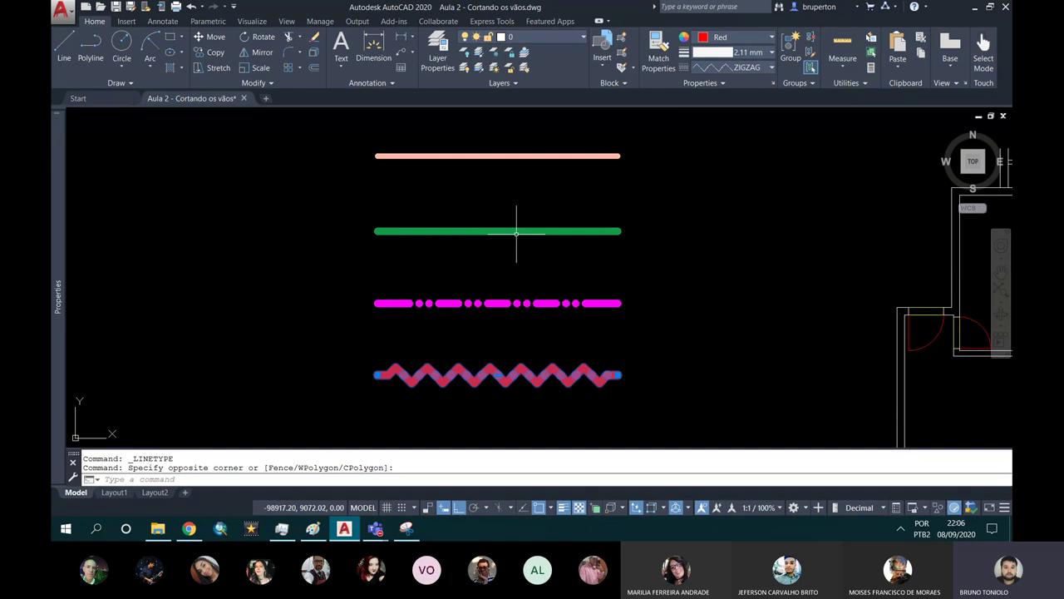
click(514, 241)
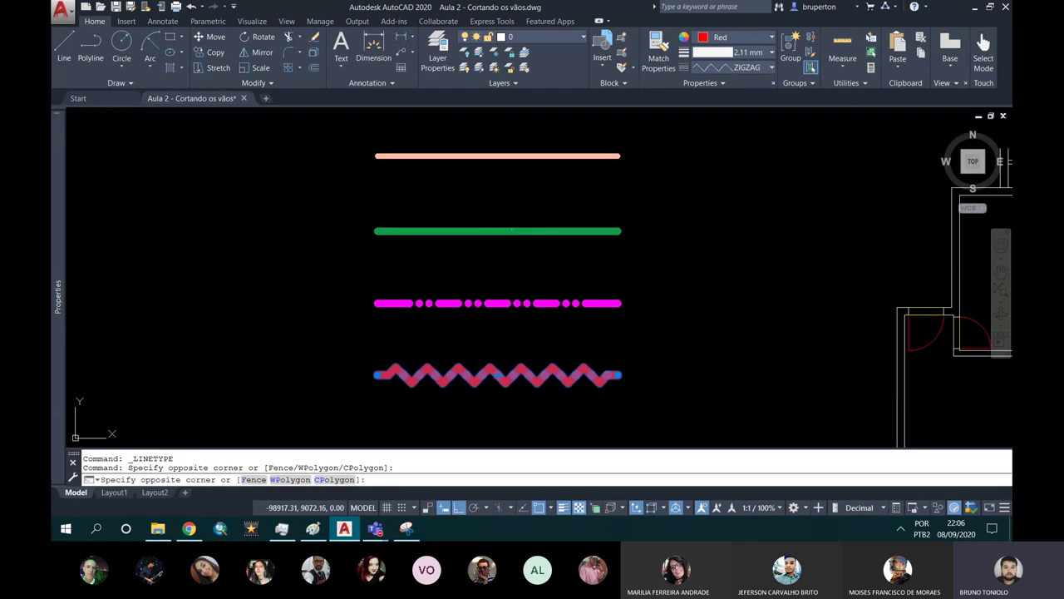
click(485, 251)
scroll(479, 233, up, 2)
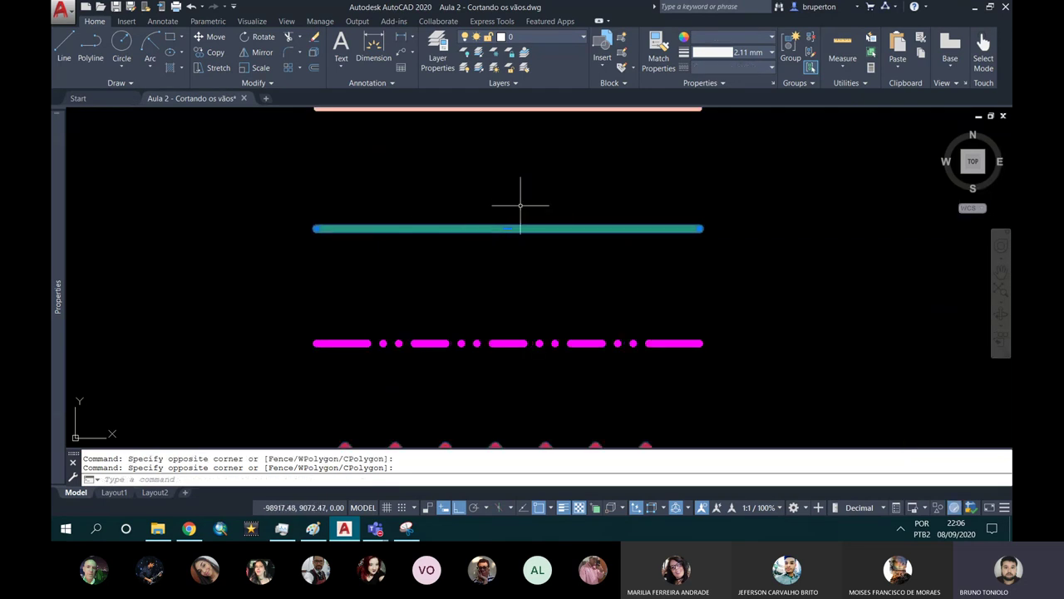
Reselect the green line and bring up its Properties palette.
key(Escape)
click(441, 249)
click(439, 242)
right_click(439, 241)
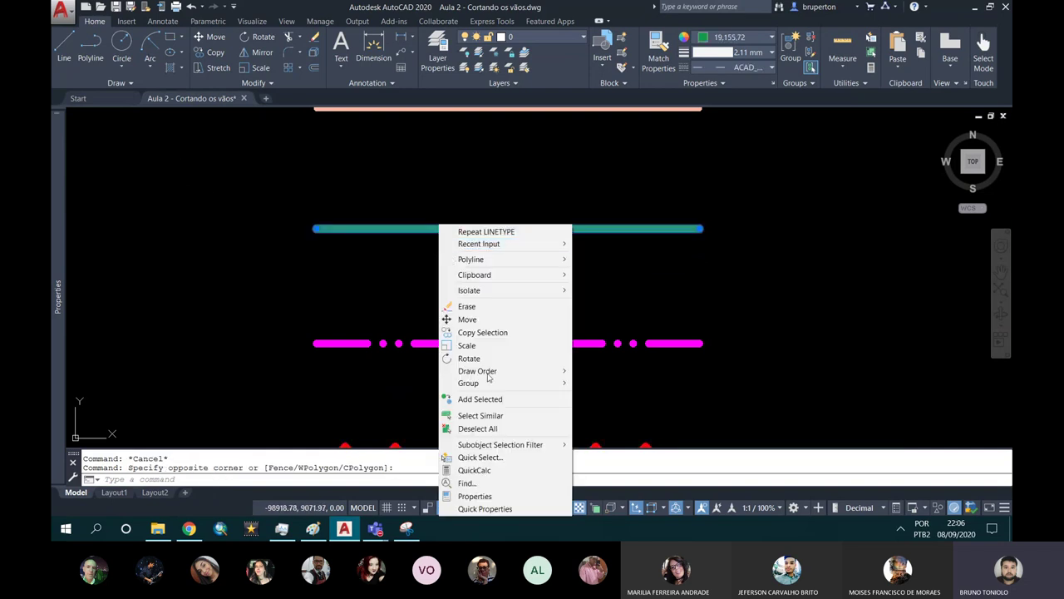
click(500, 495)
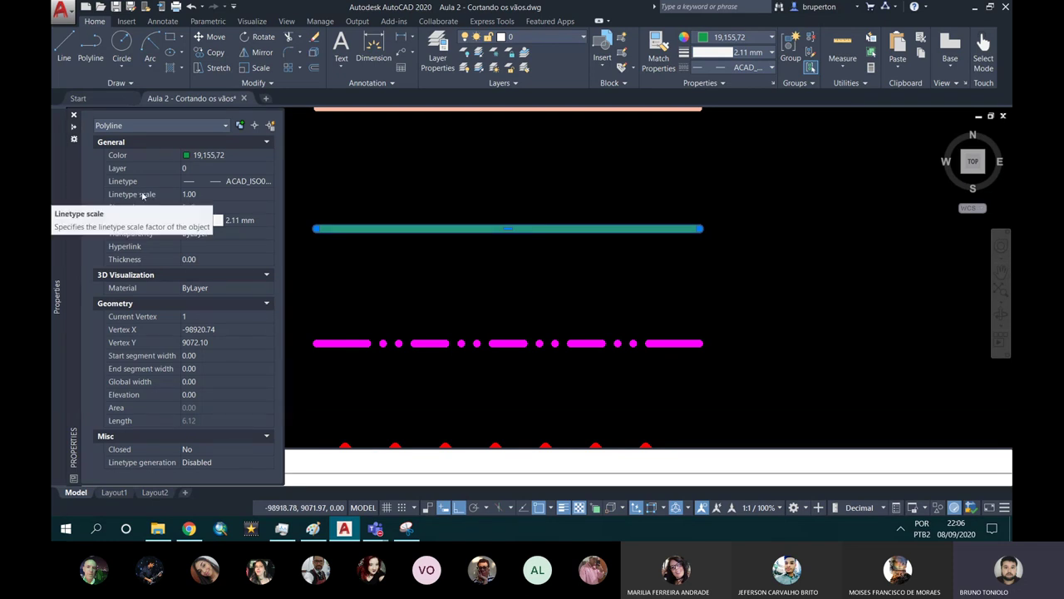
Lower the green line's linetype scale through 10, 0.1 and 0.05 to 0.03.
click(188, 196)
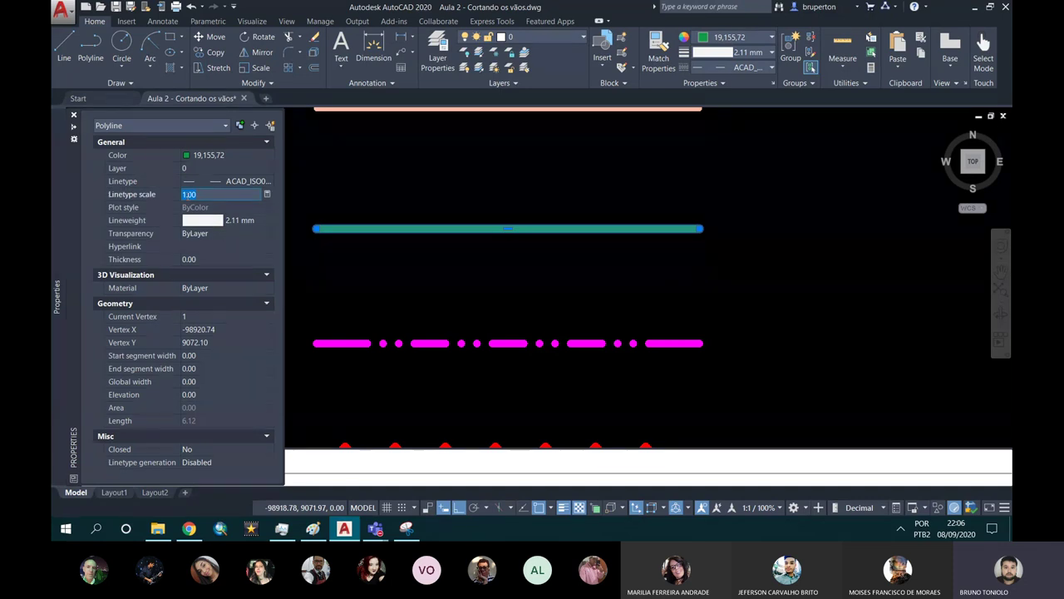
text(10)
key(Return)
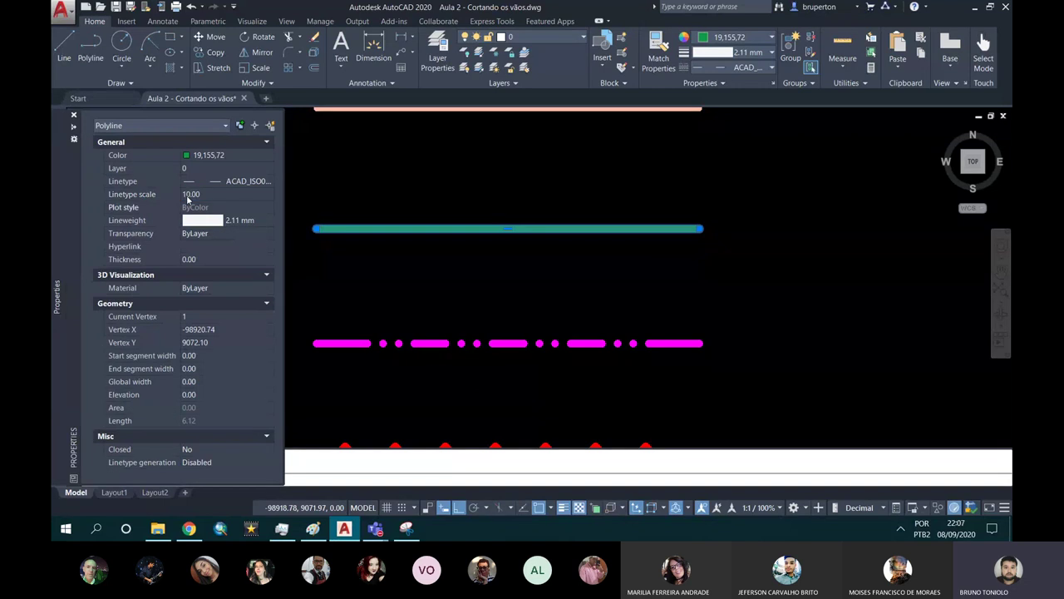
click(189, 196)
text(1)
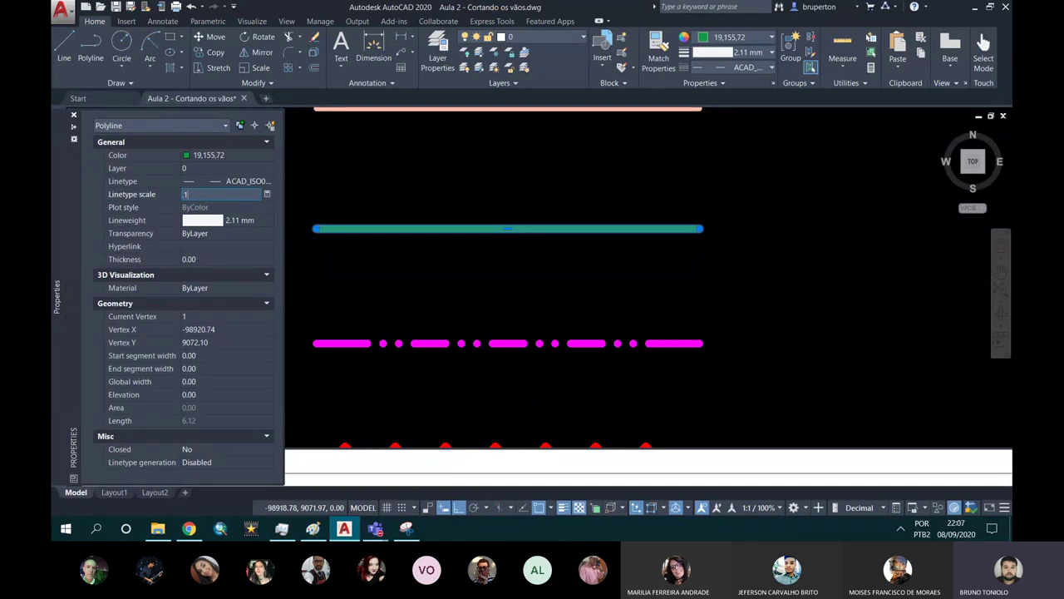
key(Return)
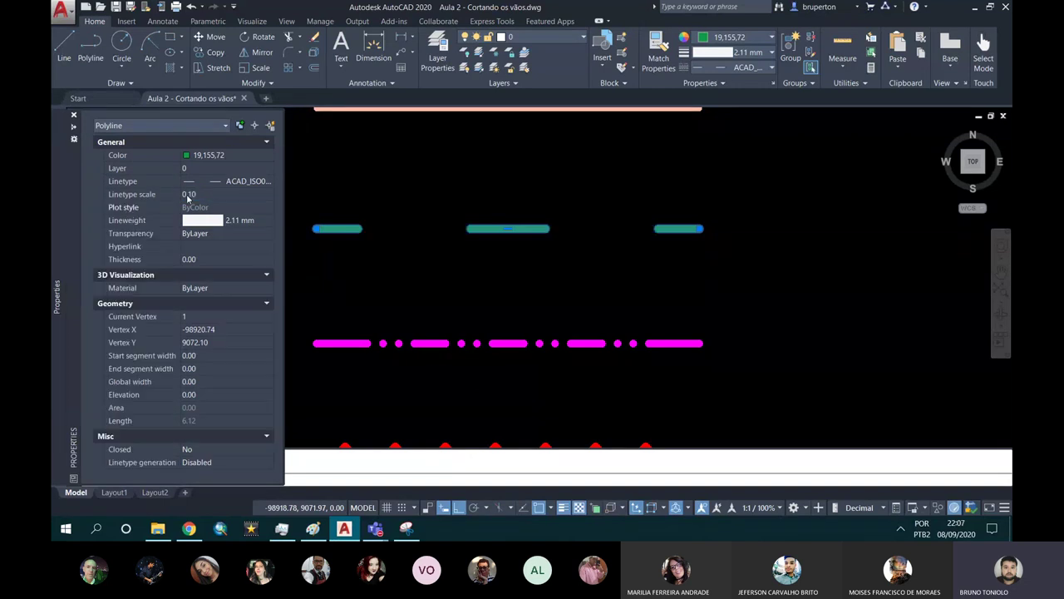
click(189, 196)
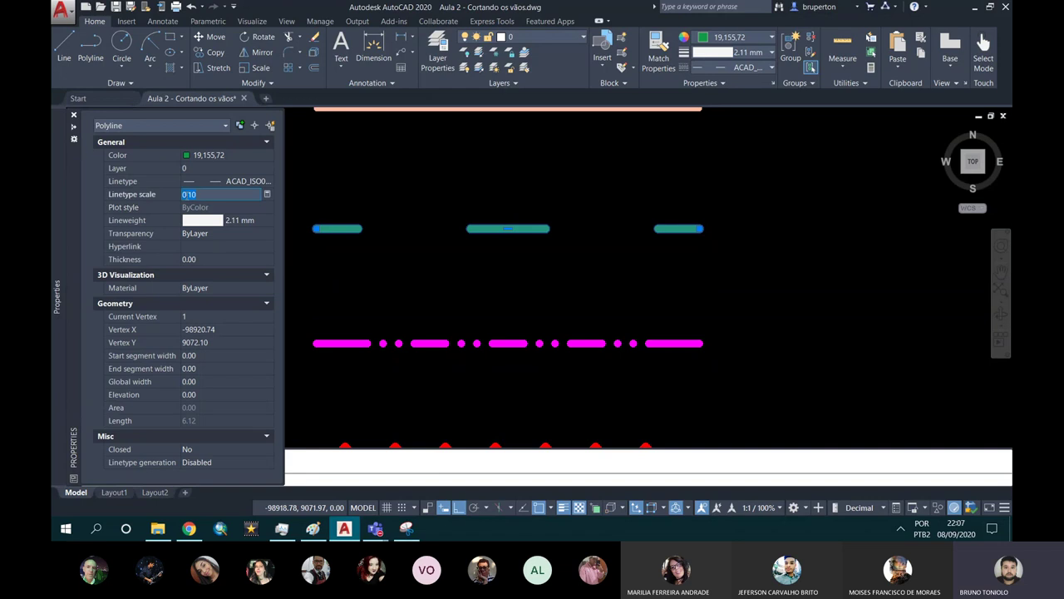
text(0.05)
key(Return)
click(188, 195)
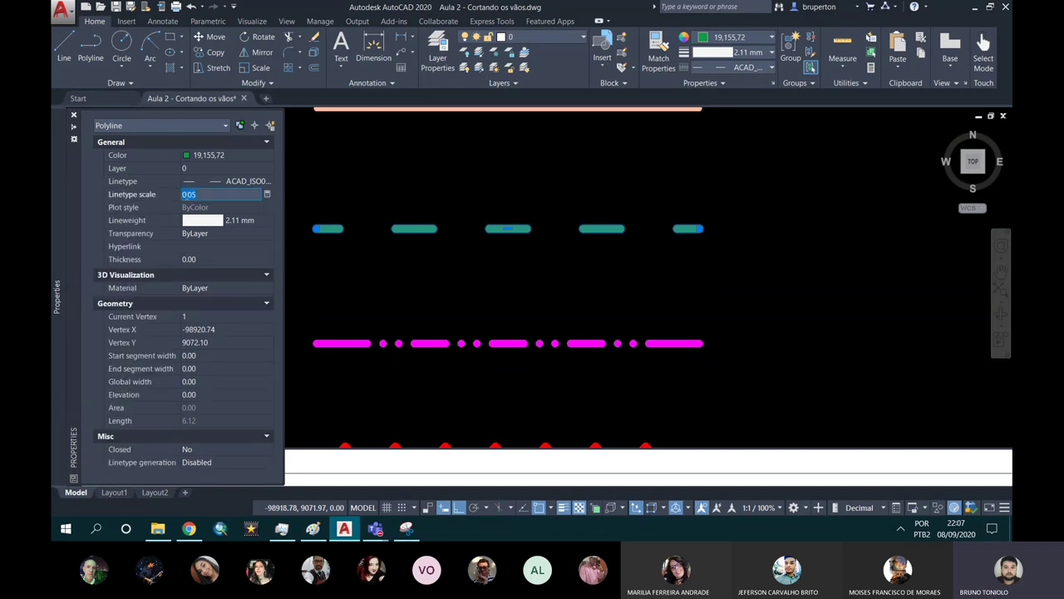
text(03)
key(Return)
Close the palette, reframe the view, and select the magenta dash-dot line.
key(ctrl+1)
scroll(616, 283, down, 3)
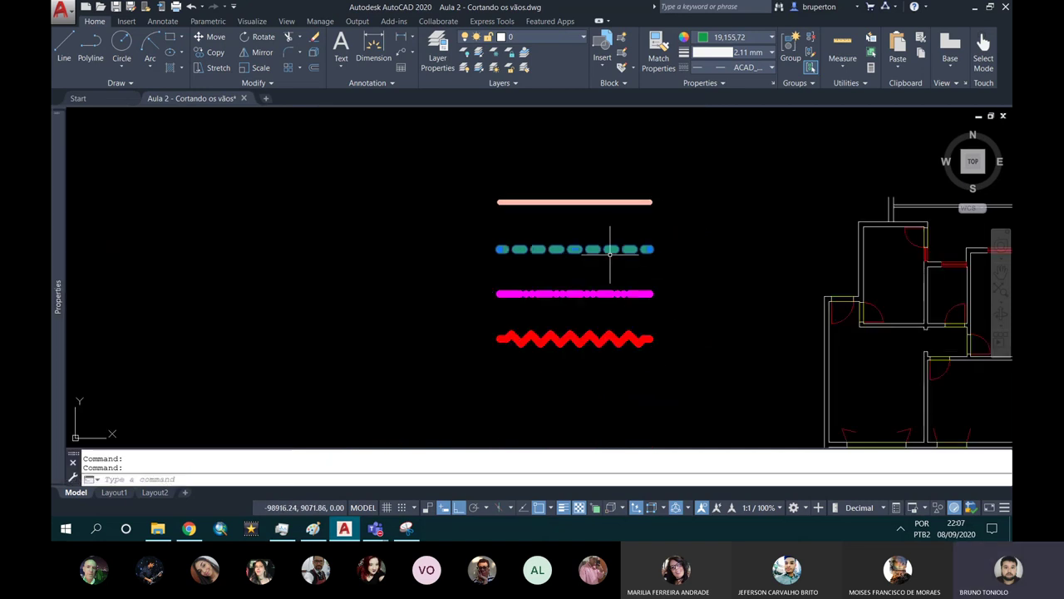
scroll(571, 234, up, 3)
mouse_move(571, 233)
middle_down()
mouse_move(591, 291)
mouse_move(591, 263)
middle_up()
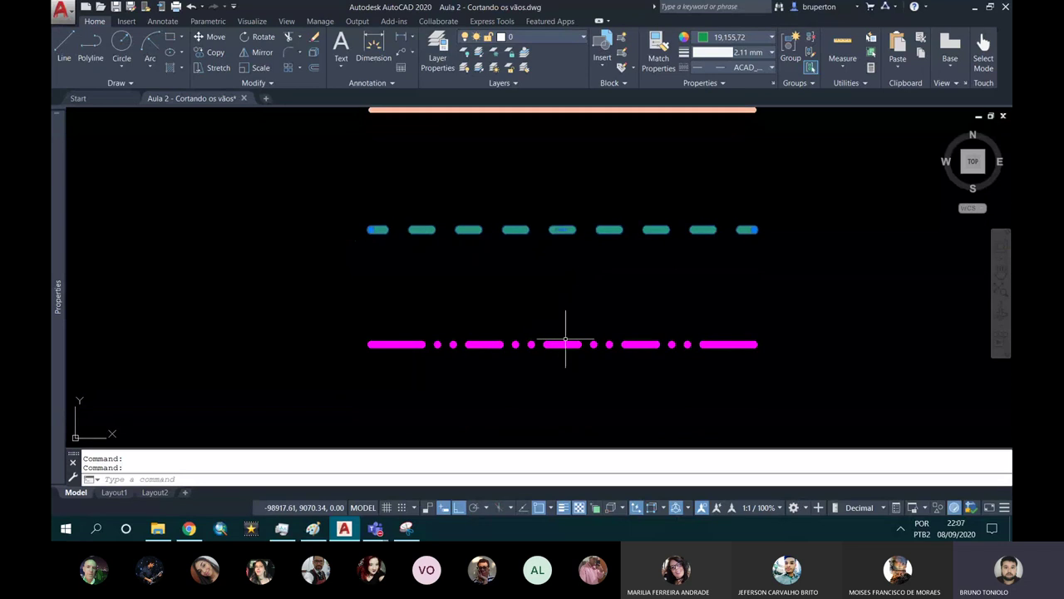
key(Escape)
click(565, 342)
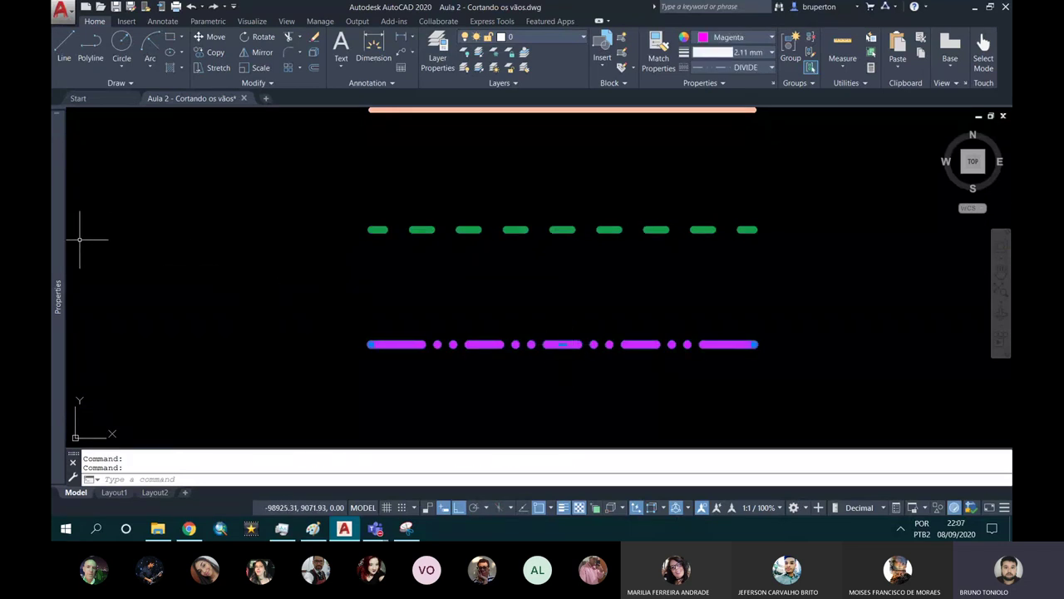
click(208, 193)
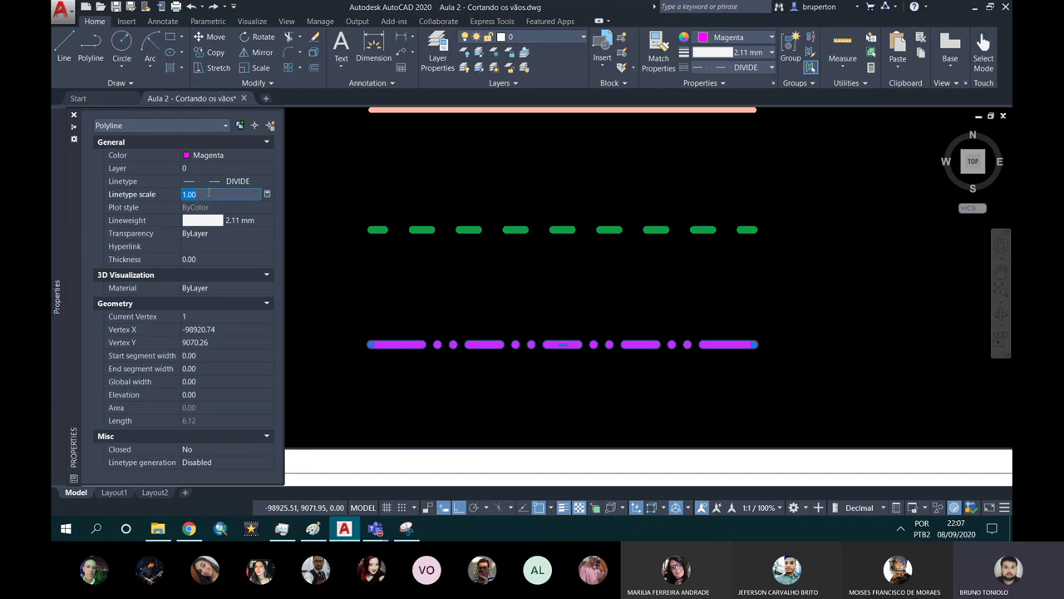
text(2)
key(Return)
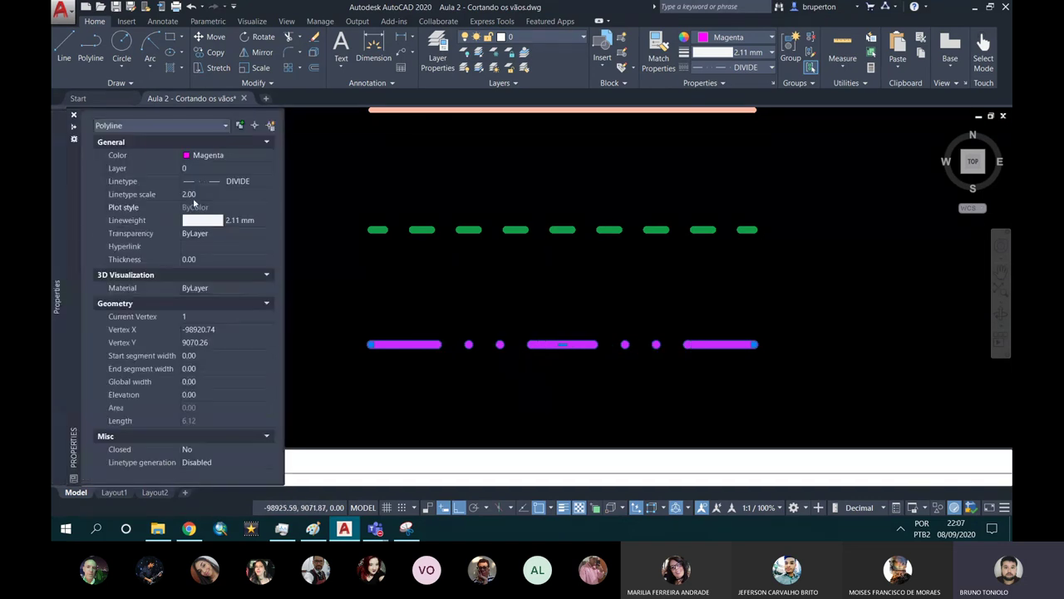
click(191, 194)
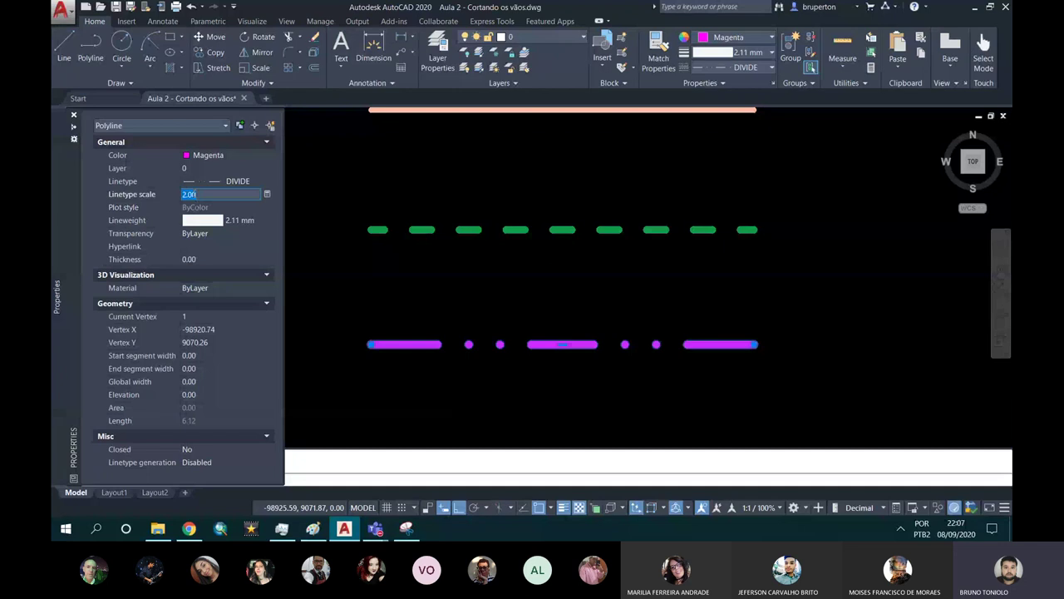
text(5)
key(Return)
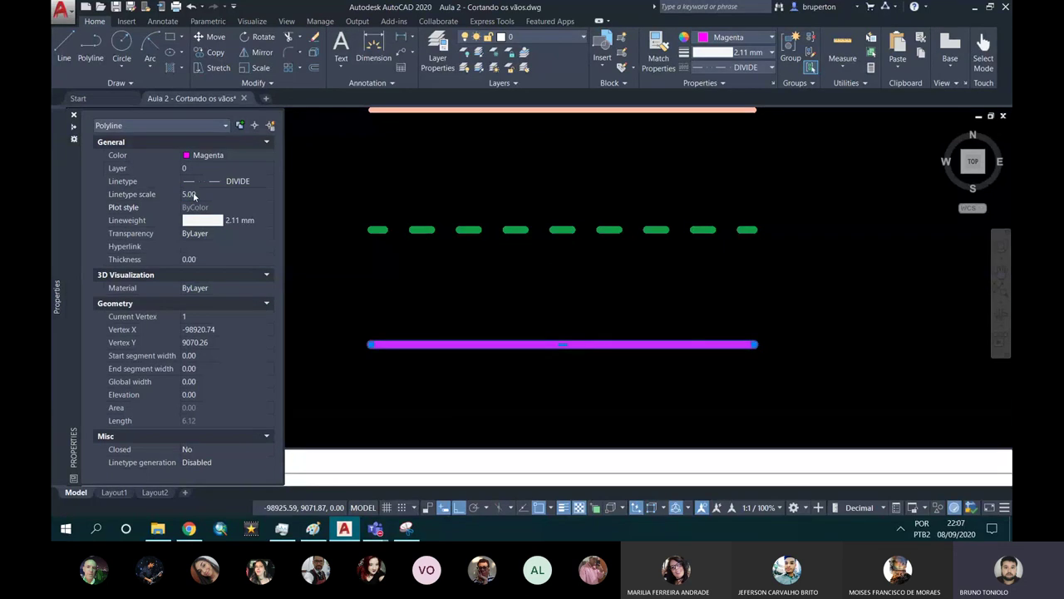
click(191, 194)
text(1)
key(Return)
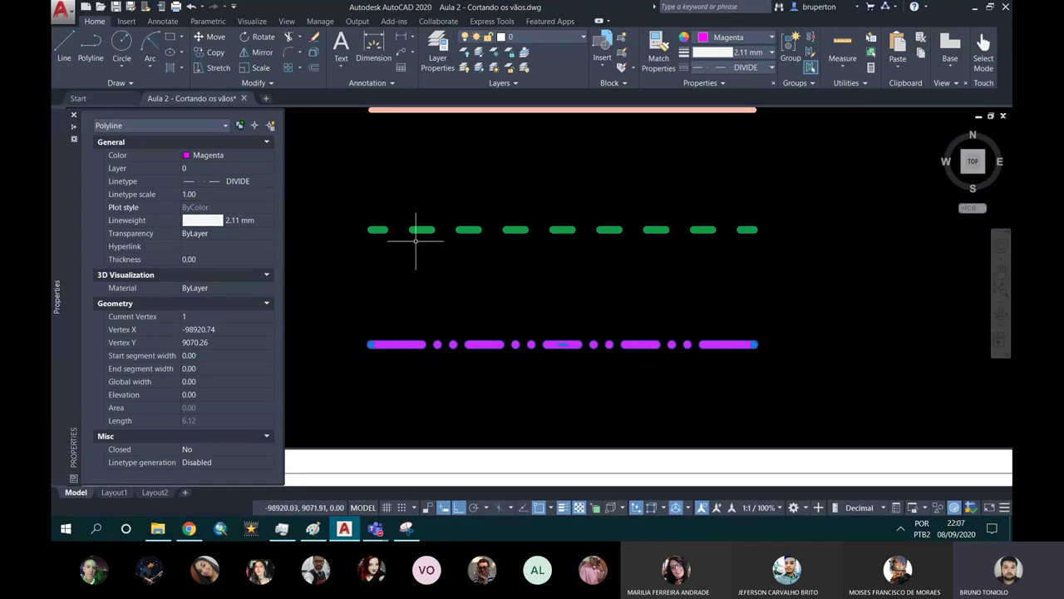
key(ctrl+1)
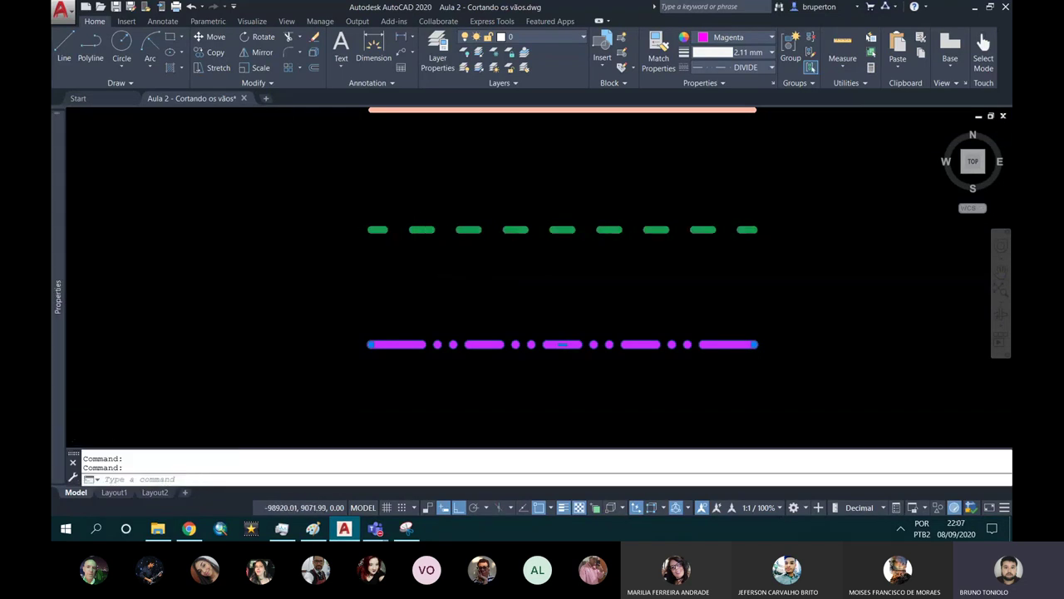
scroll(428, 250, down, 3)
scroll(435, 250, up, 1)
key(Escape)
key(Escape)
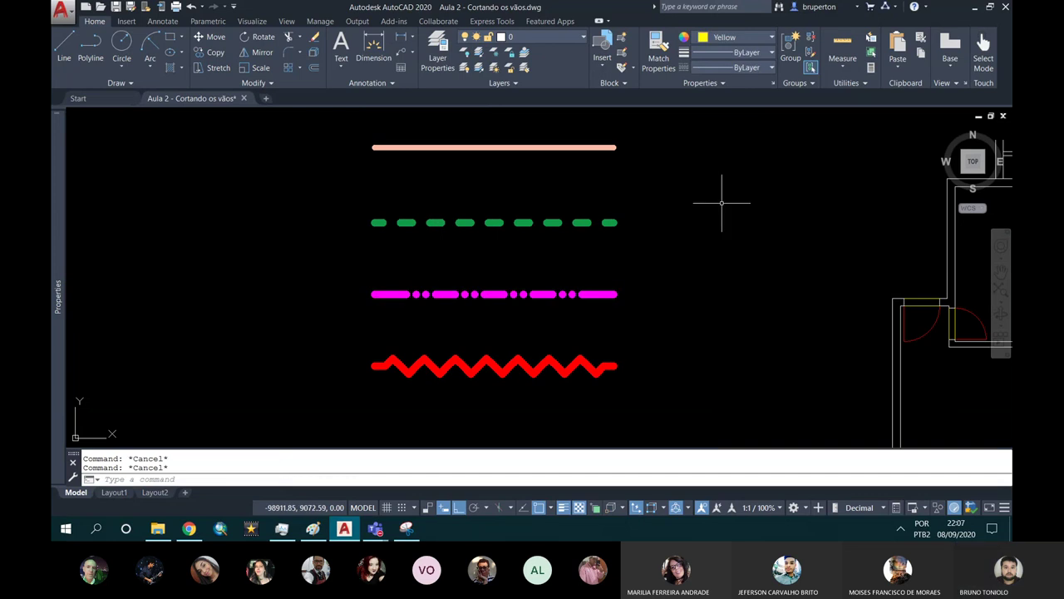
Pan the view of the four lines and confirm the current colour stays Yellow.
middle_drag(567, 235, 569, 253)
text(co)
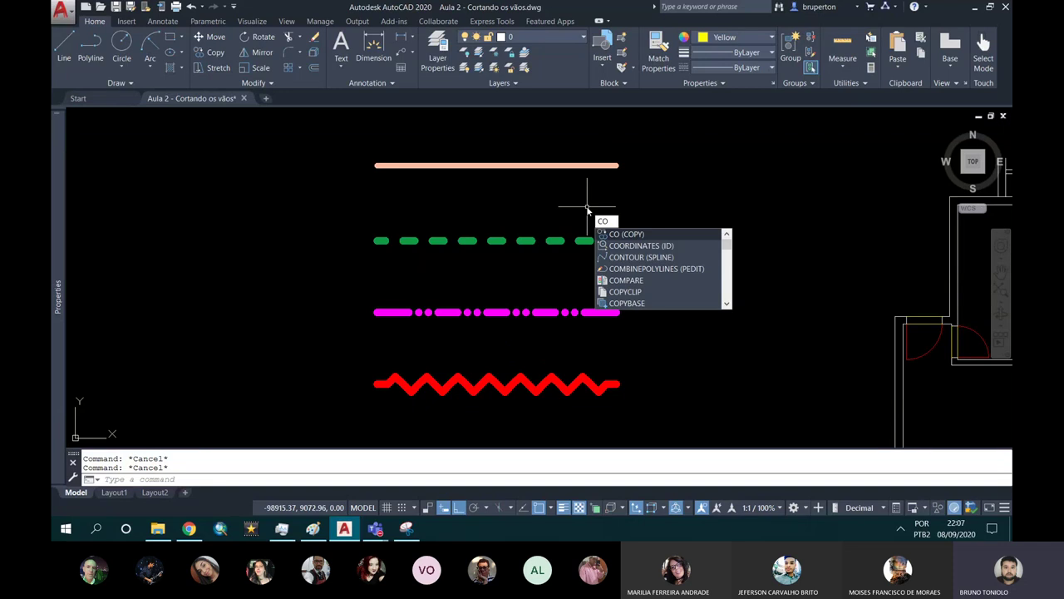
key(Return)
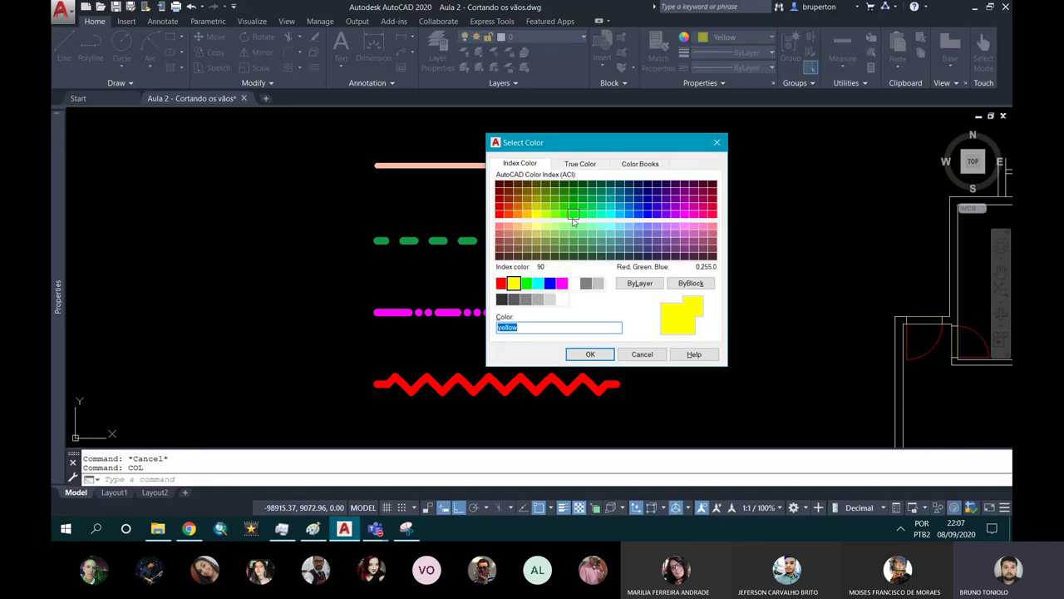
key(Return)
Browse the loadable linetypes, dismiss the linetype windows, and start the LW lineweight settings.
text(LT)
key(Return)
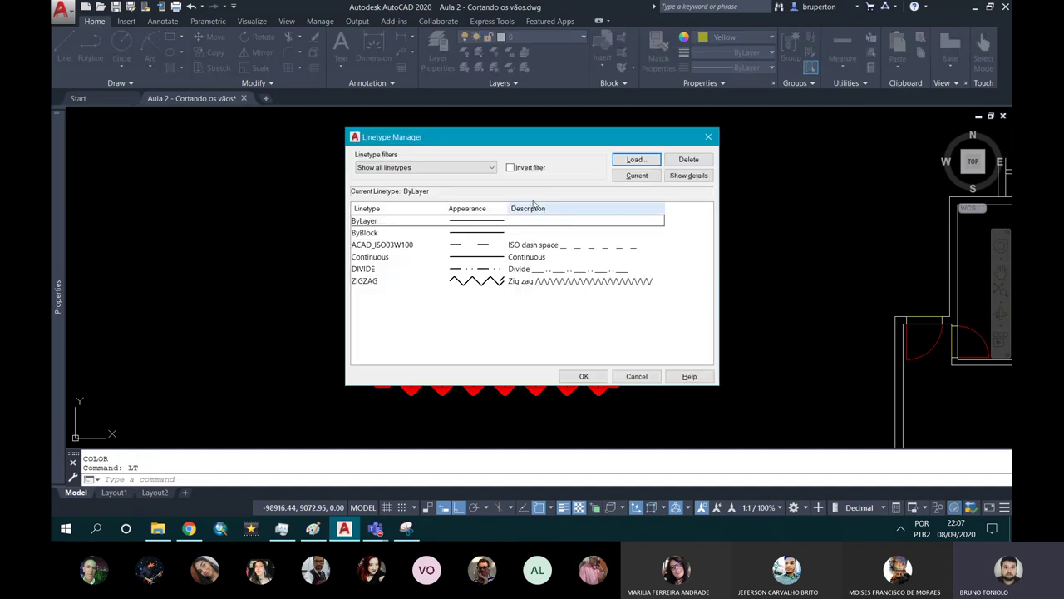
click(638, 164)
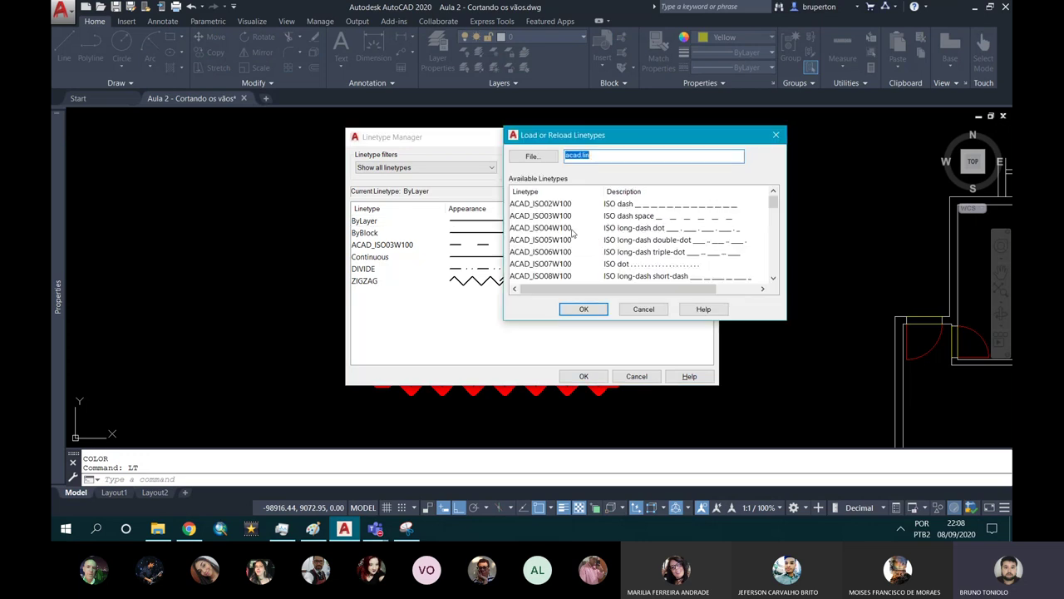
scroll(572, 218, down, 2)
key(Escape)
key(Escape)
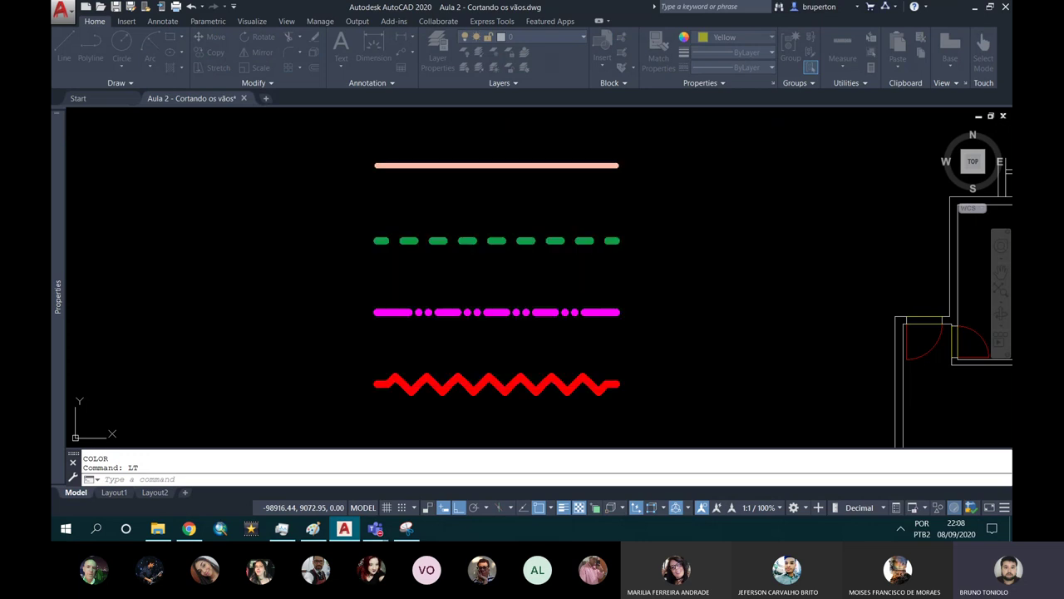
text(l)
key(Return)
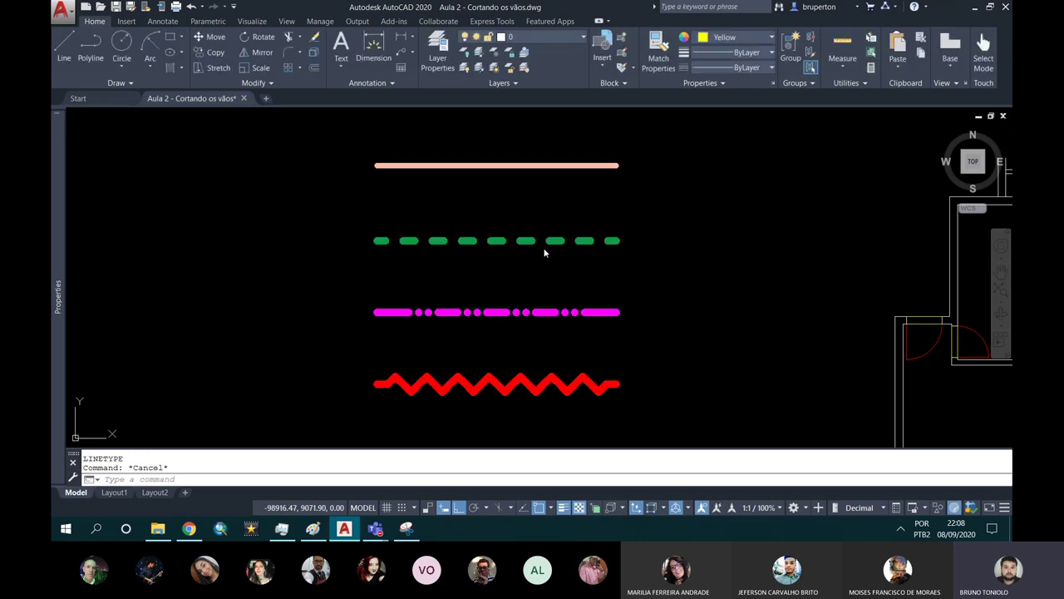
Review the Lineweight Settings and close them without changes.
scroll(449, 242, down, 2)
scroll(449, 246, down, 2)
scroll(453, 250, down, 2)
scroll(456, 255, up, 6)
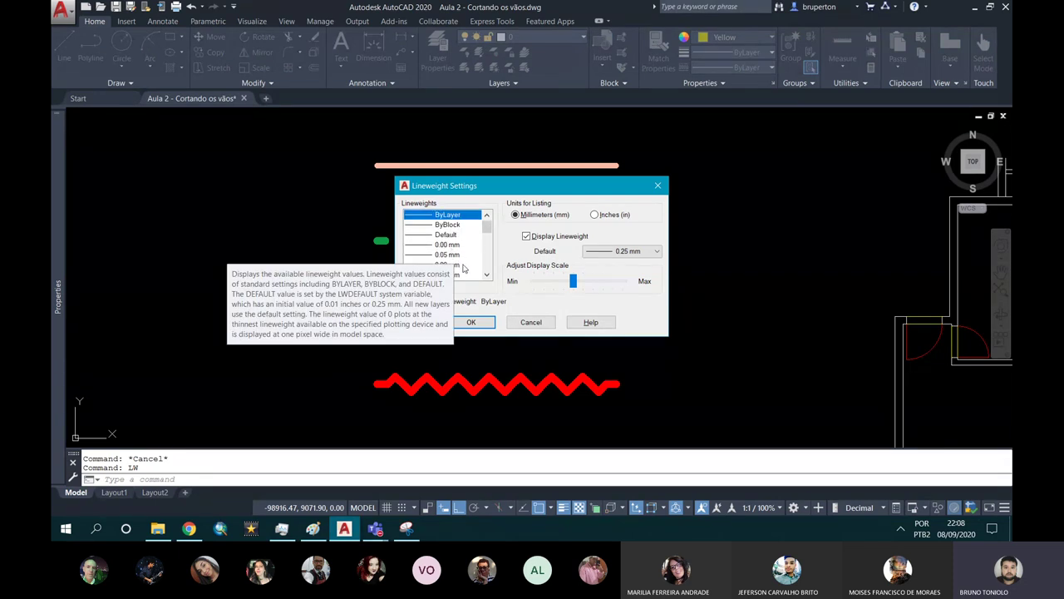
key(Return)
Window-select and erase the four coloured sample lines, then zoom to the drawing extents.
scroll(445, 261, down, 5)
click(379, 207)
click(569, 349)
key(Escape)
click(426, 229)
key(Escape)
click(393, 213)
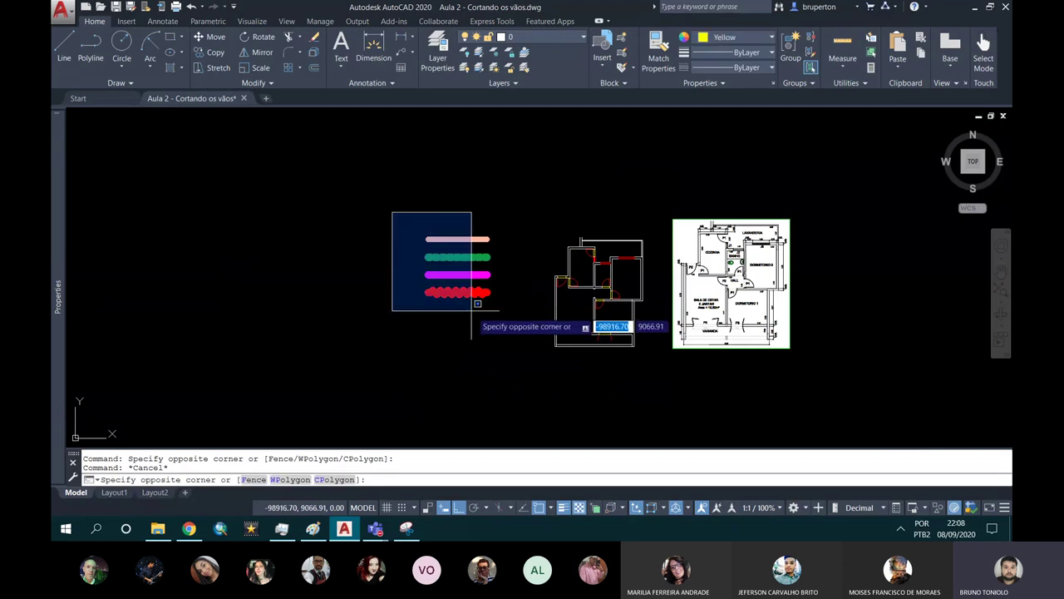
click(505, 332)
key(Delete)
scroll(521, 121, up, 2)
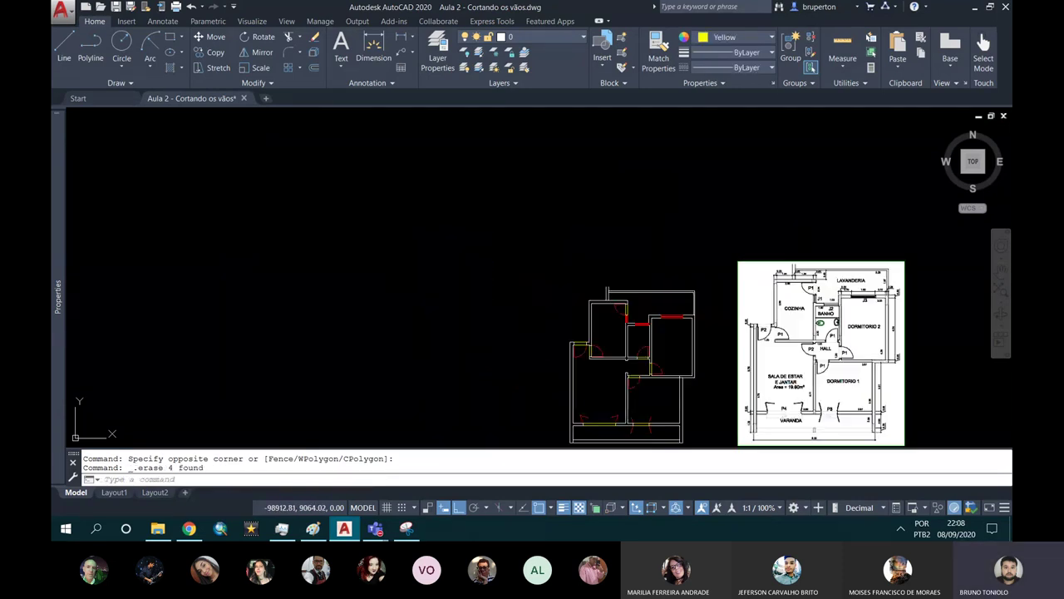
middle_click(505, 332)
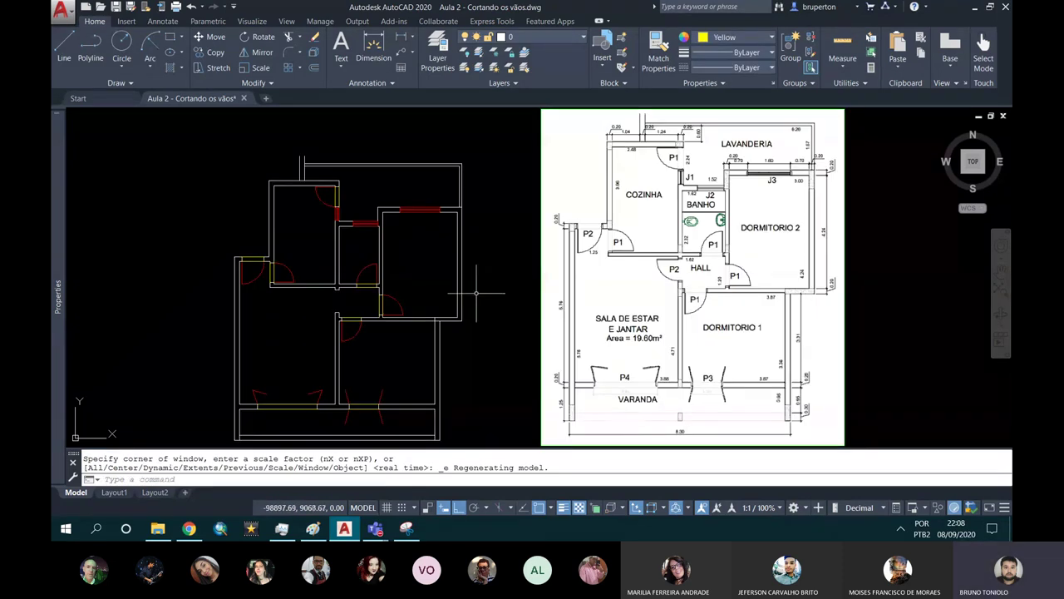
Save the drawing as 'Aula 3 - Desenhando as esquadrias' and return to the meeting window.
text(SA)
key(Return)
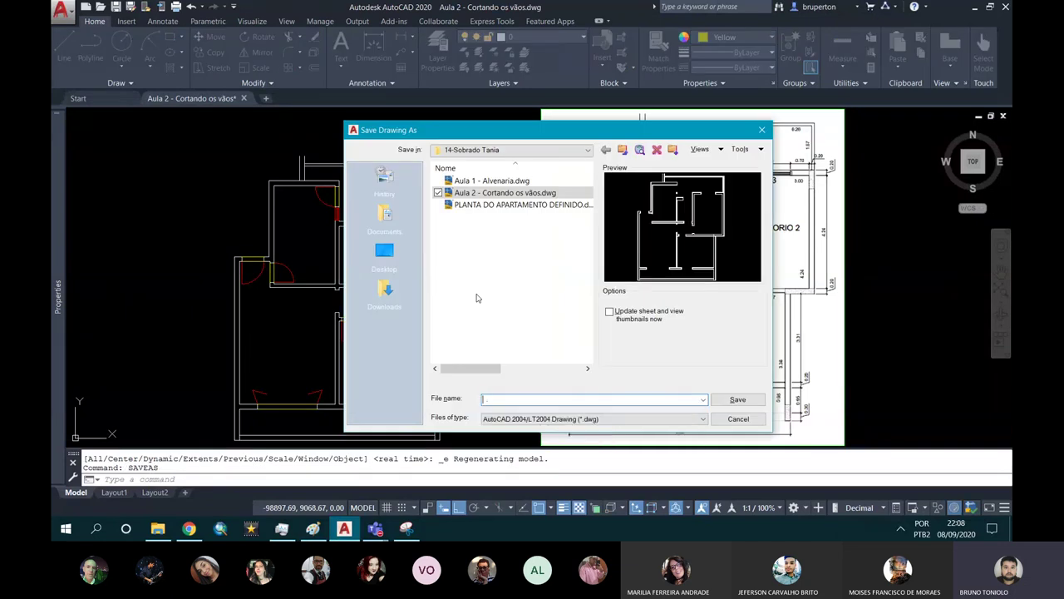
text(Aul)
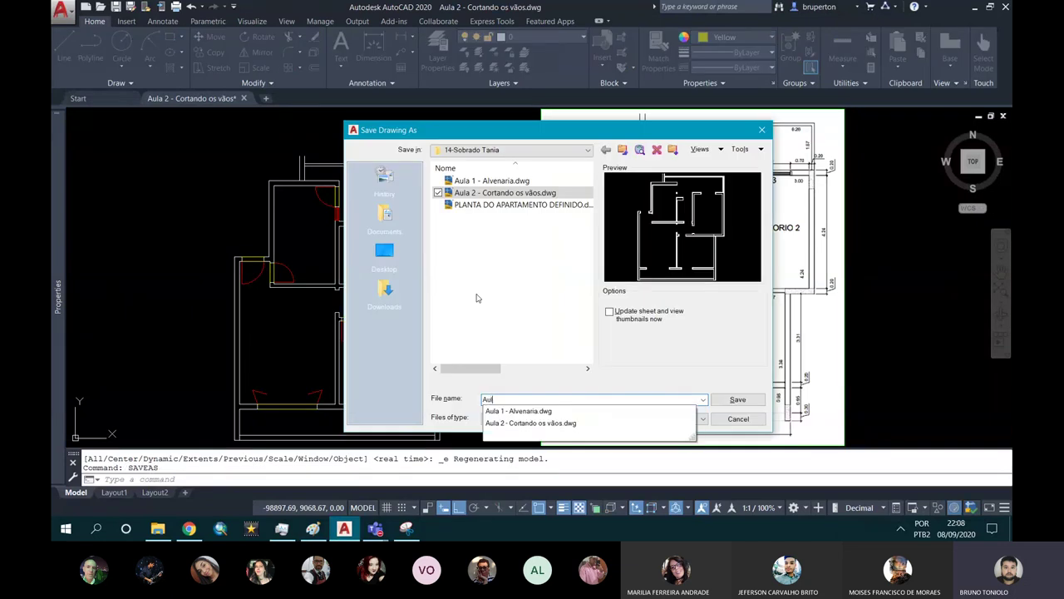
text(a 3 - Desenhando esq)
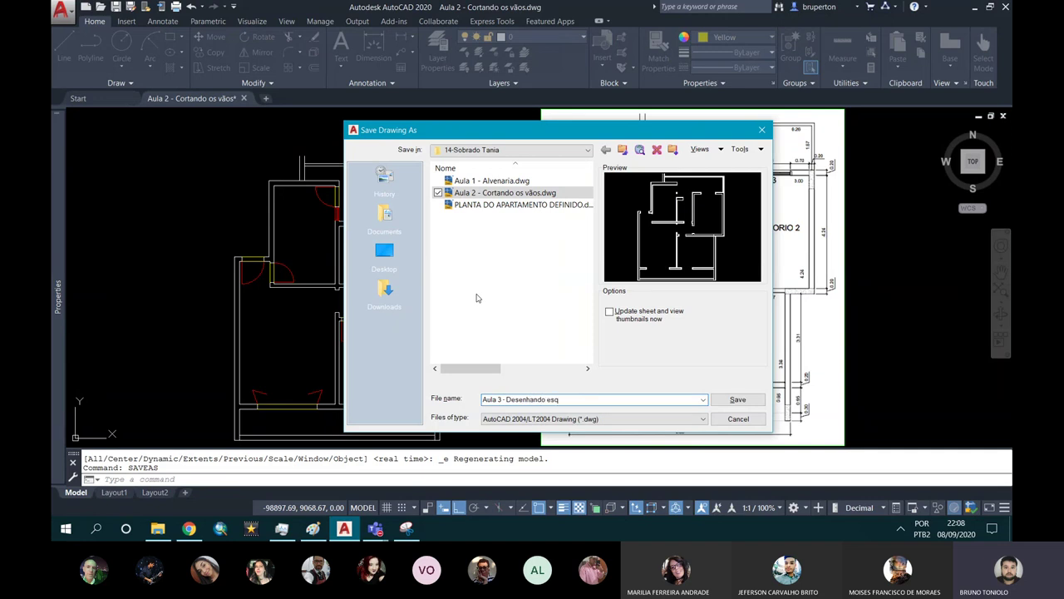
text(as)
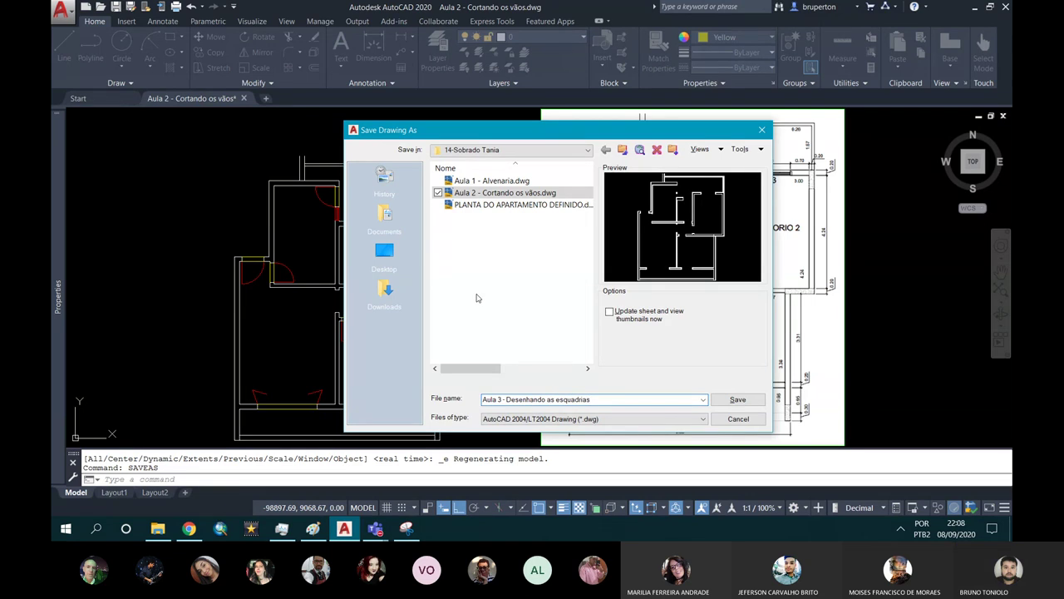
key(Return)
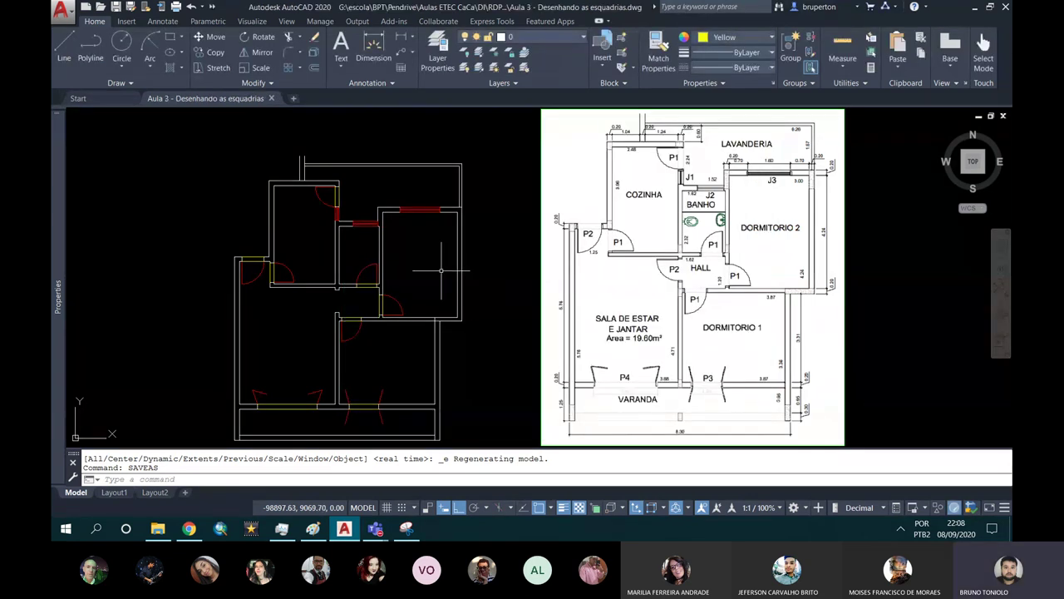
mouse_move(376, 528)
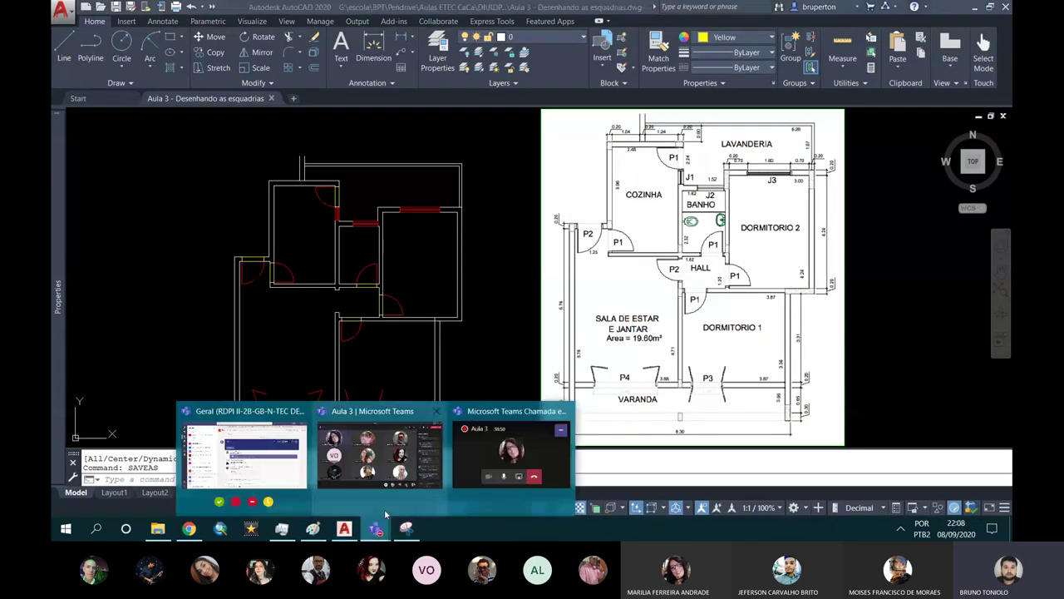
click(363, 443)
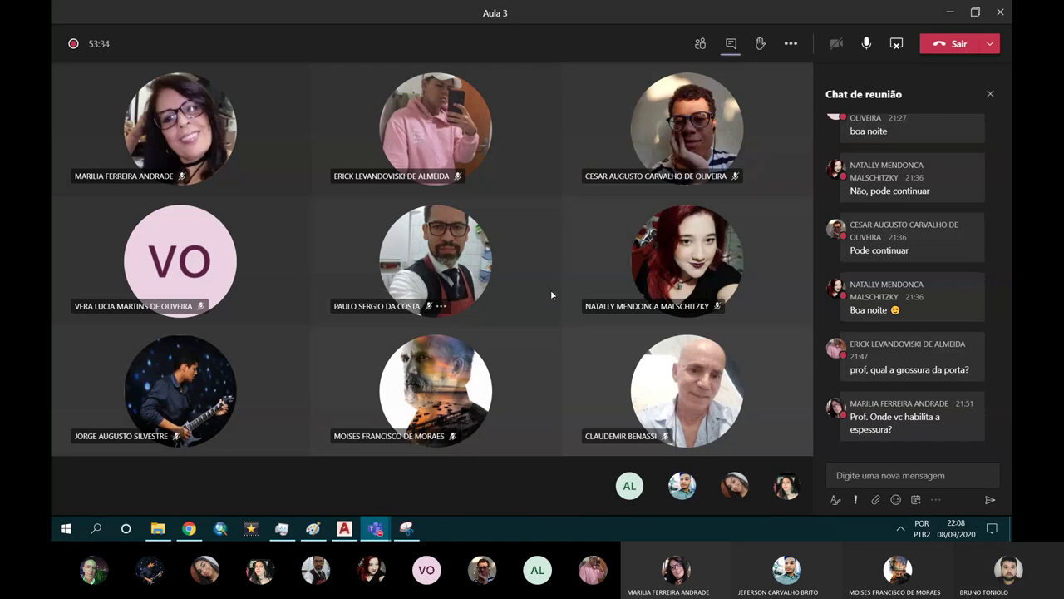
Show the meeting's participant list, then start a new Chrome tab.
click(699, 45)
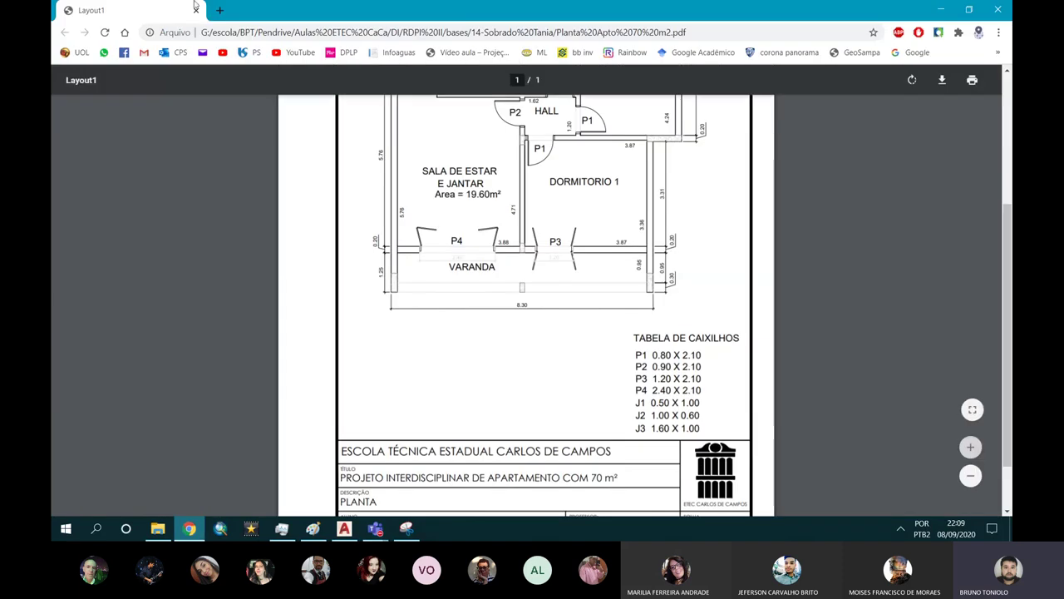
click(221, 11)
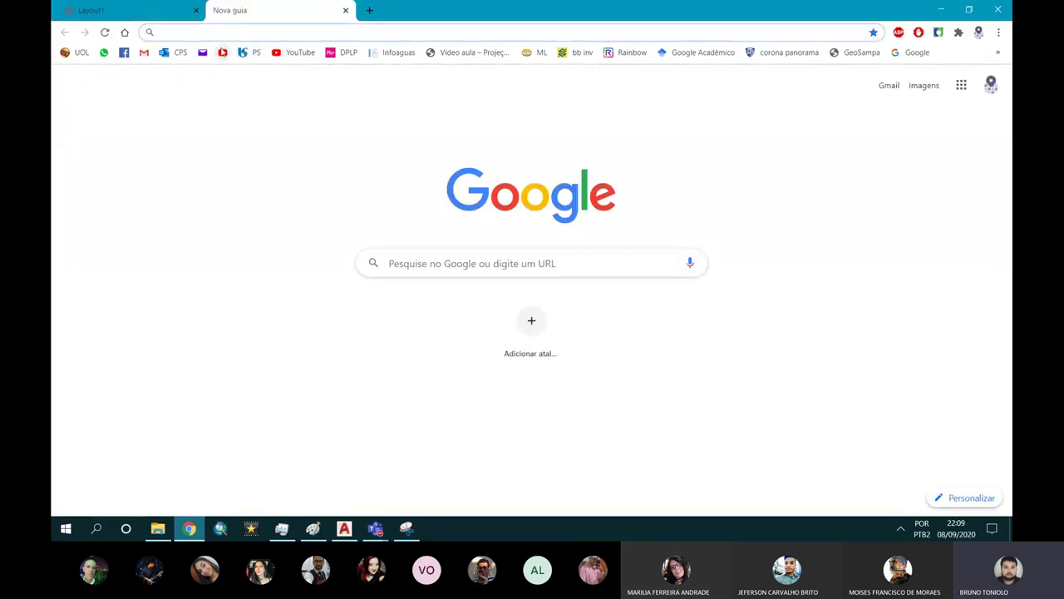
Sign out of the Google account from the profile menu and go to YouTube.
click(991, 85)
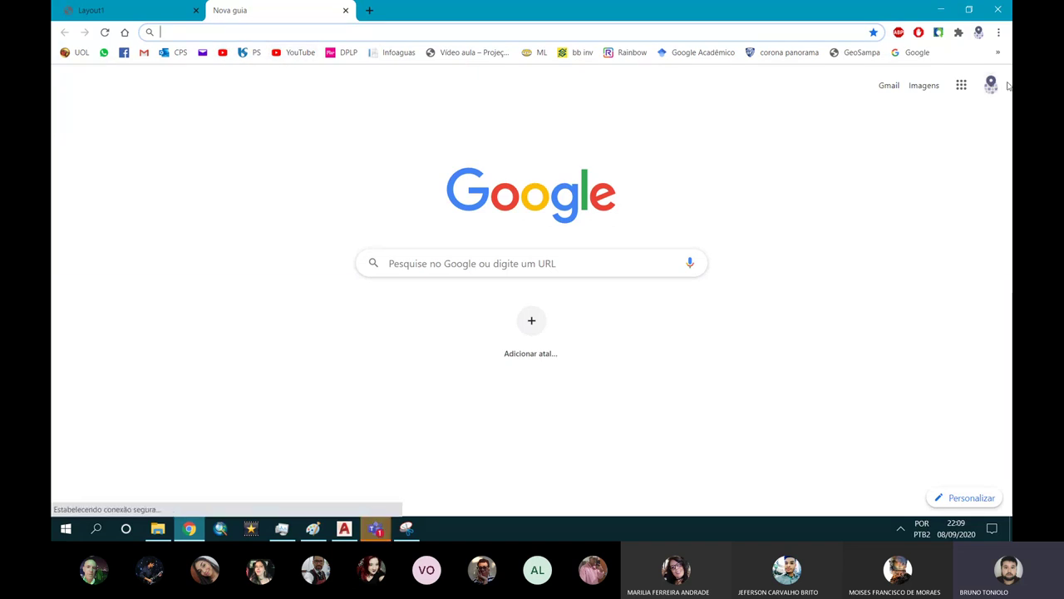
click(991, 84)
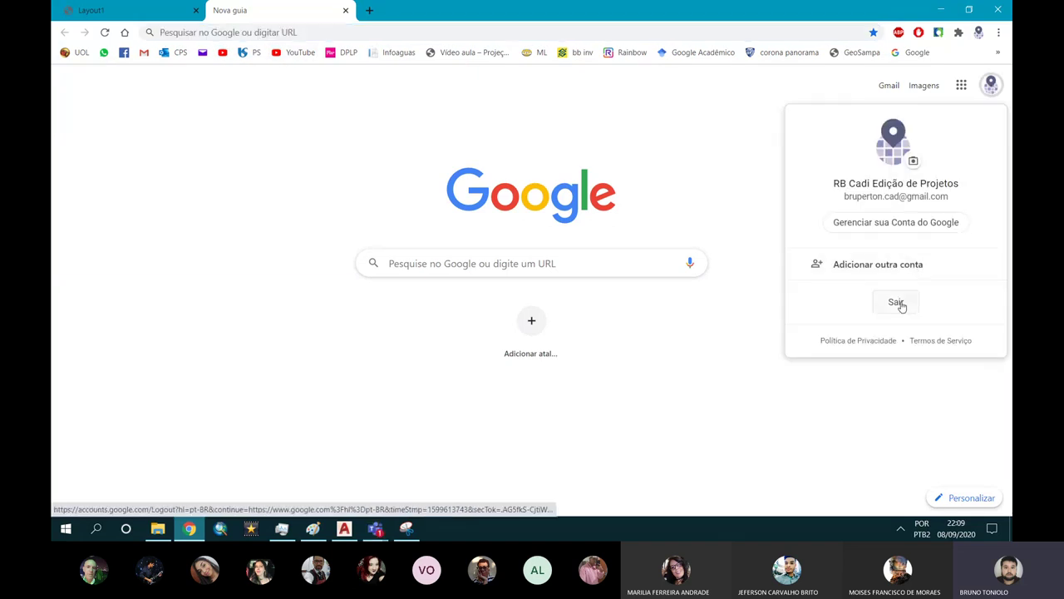
click(896, 303)
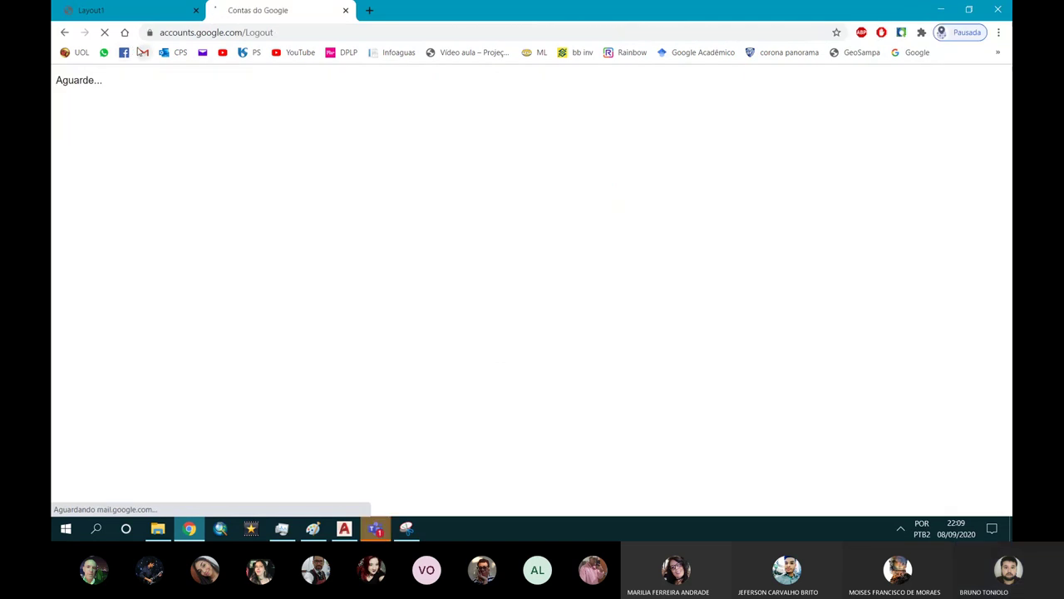
click(291, 53)
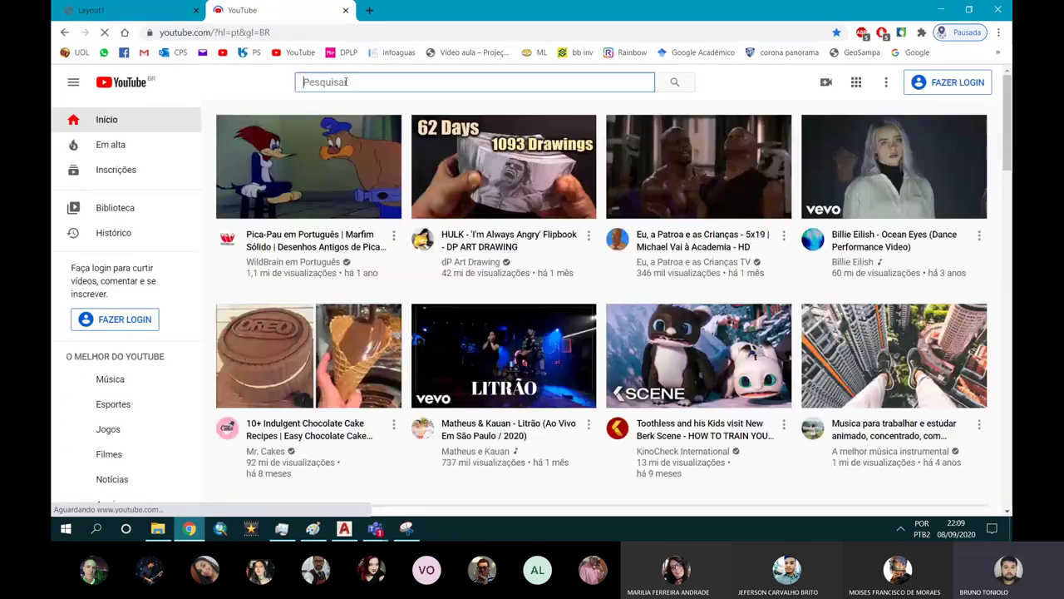
Search YouTube for 'rb cad' and open the RB Cadi channel's playlists.
click(346, 81)
text(rb cad)
key(Return)
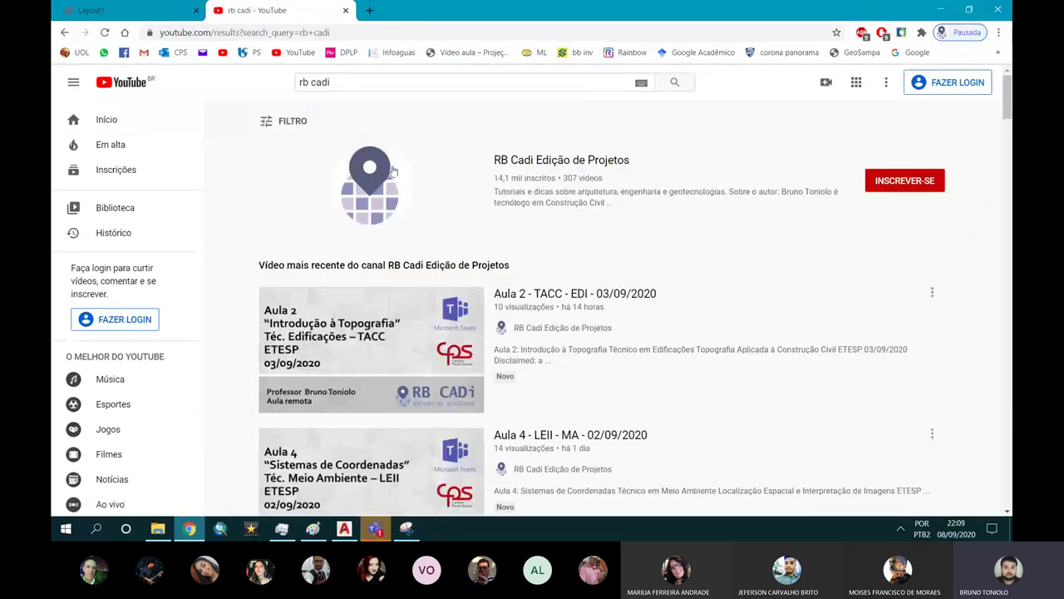
click(384, 170)
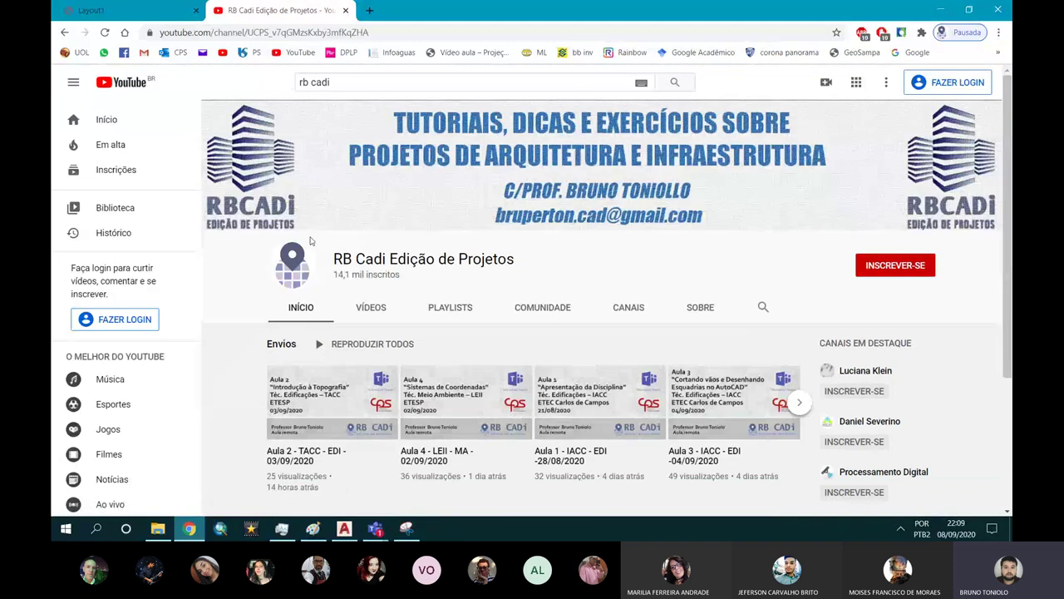
scroll(420, 238, down, 1)
click(436, 249)
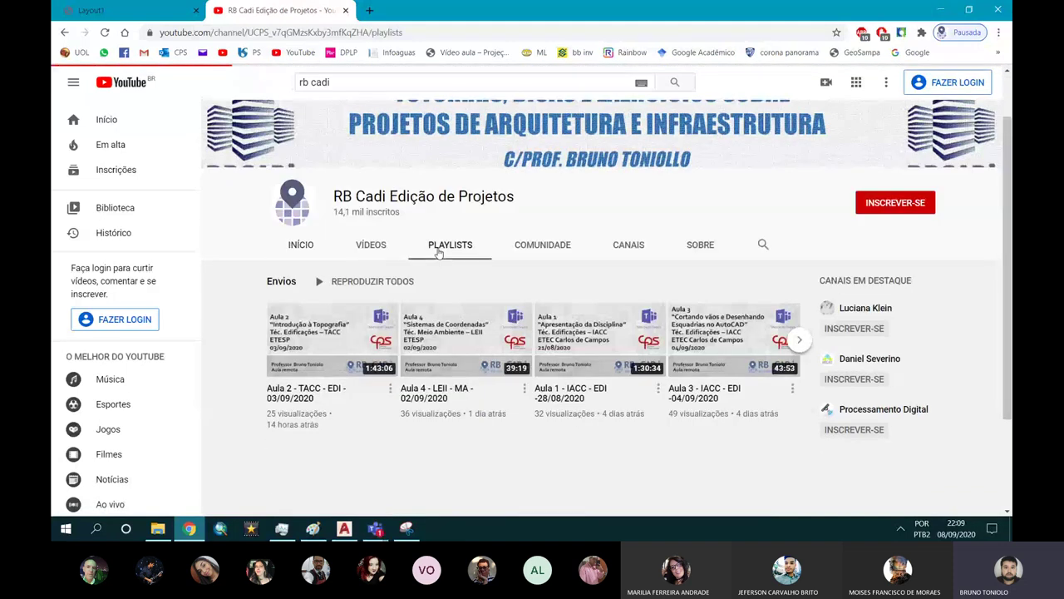
Play the Curso RDPI II 2sem2020 playlist muted, then close the YouTube tab.
scroll(426, 254, down, 1)
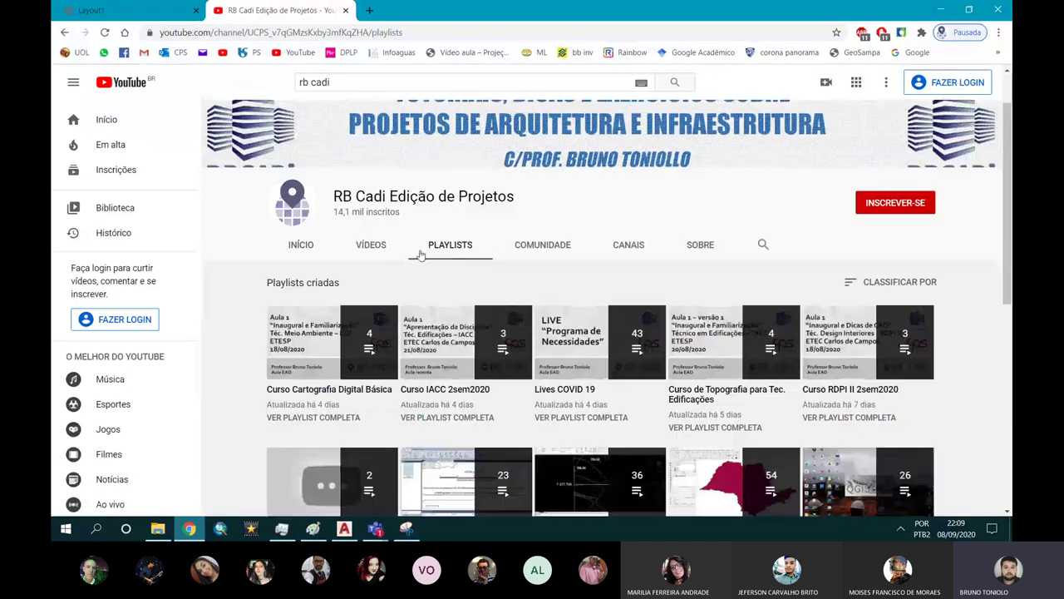
scroll(588, 305, down, 1)
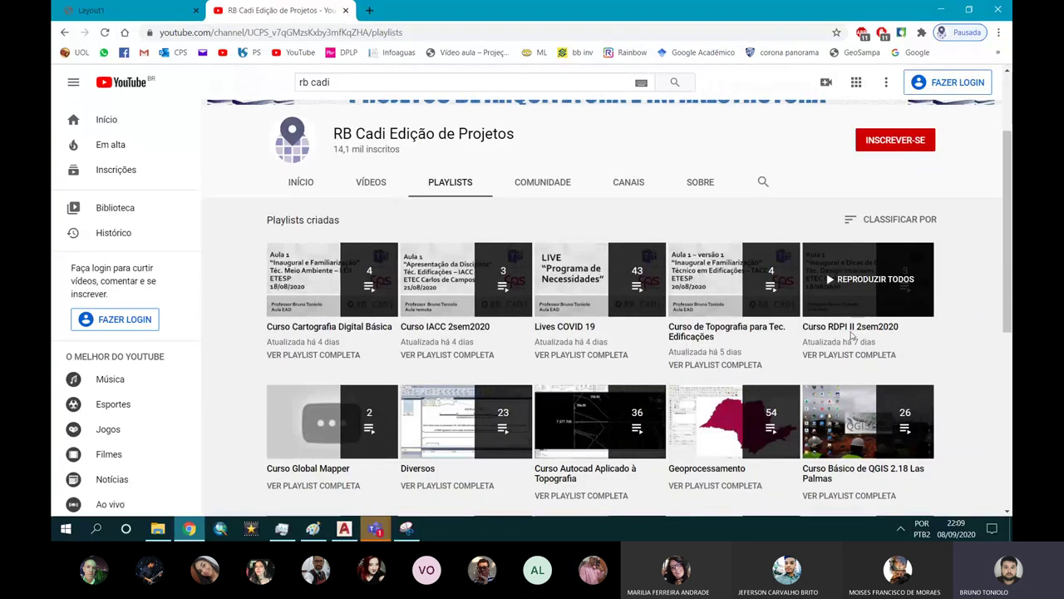
mouse_move(867, 342)
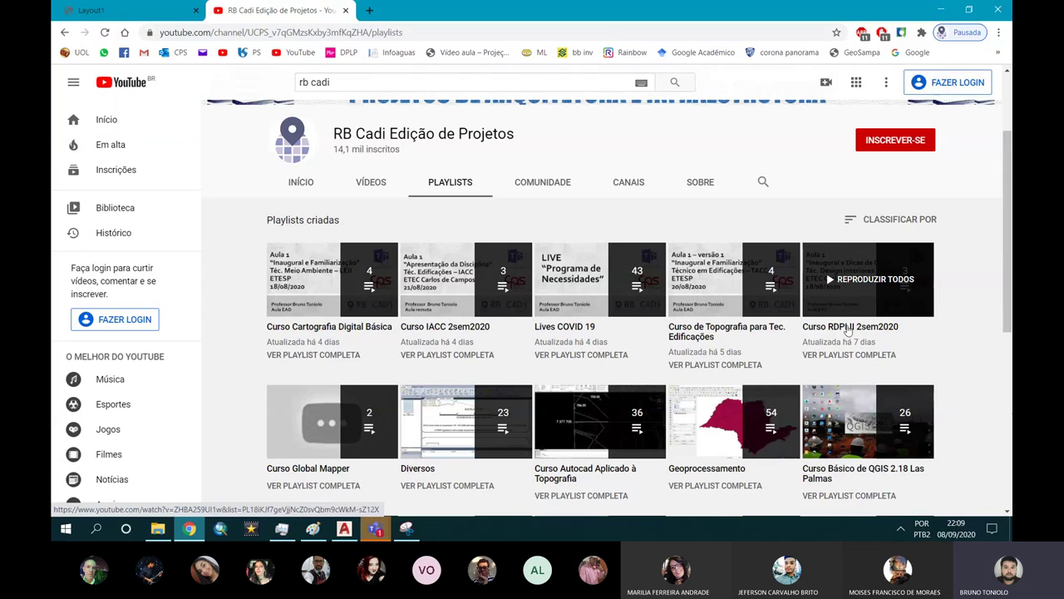
click(846, 330)
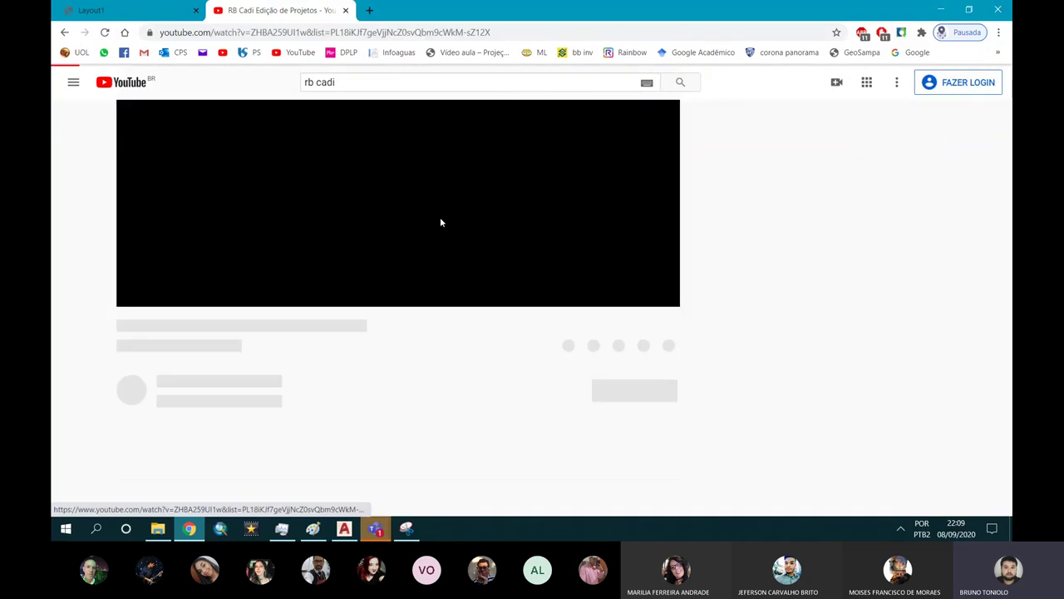
mouse_move(425, 216)
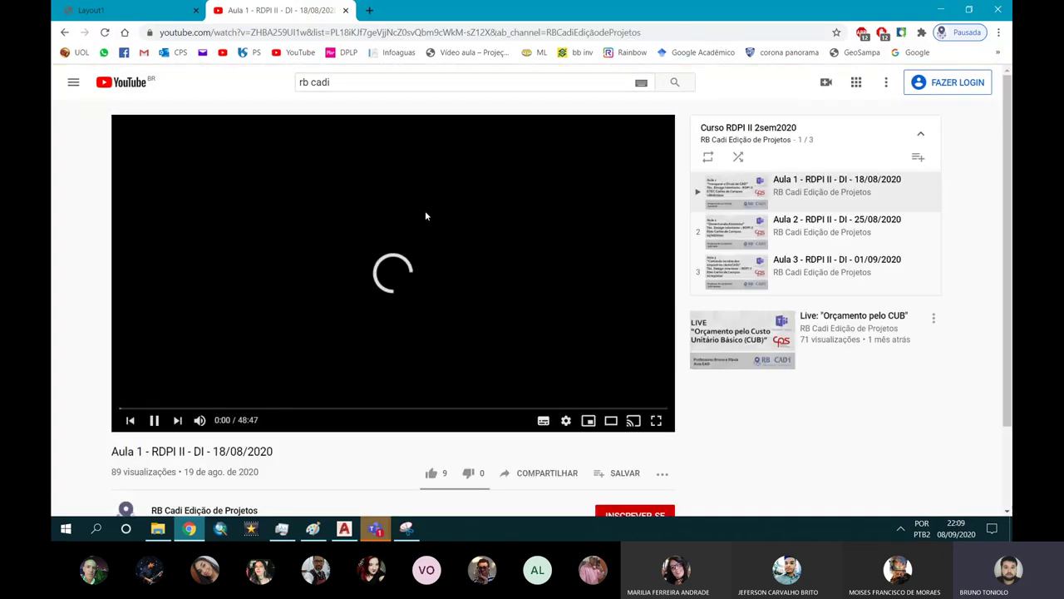
click(200, 420)
scroll(892, 353, down, 1)
scroll(892, 354, up, 1)
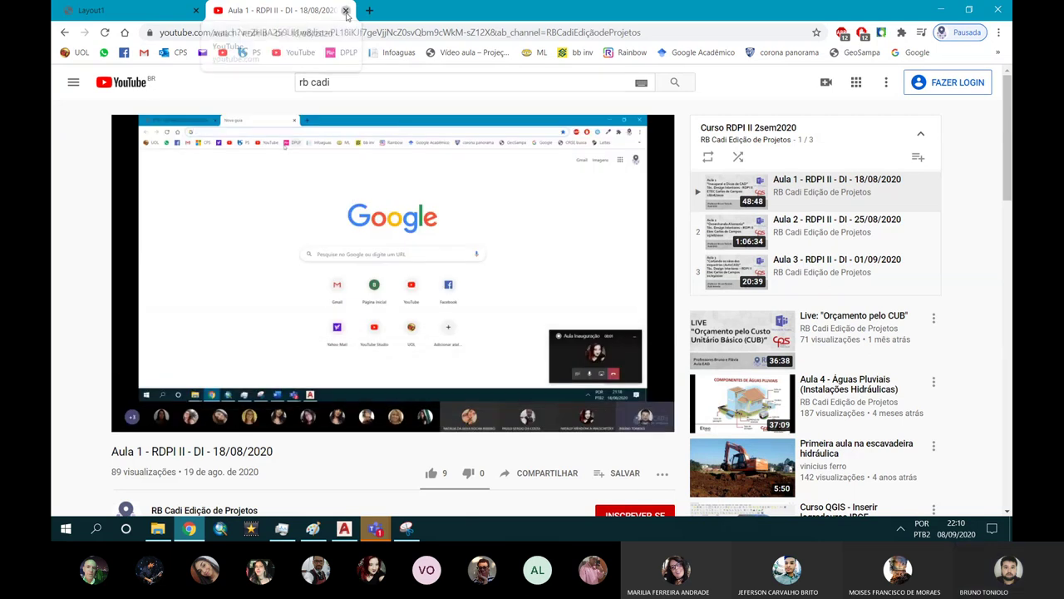
click(346, 10)
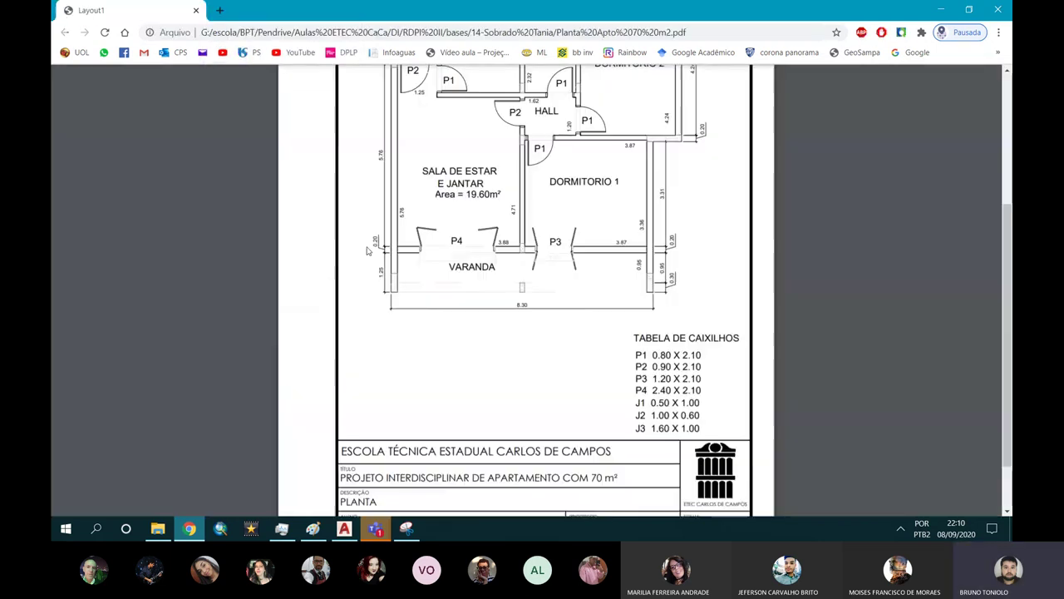
mouse_move(376, 529)
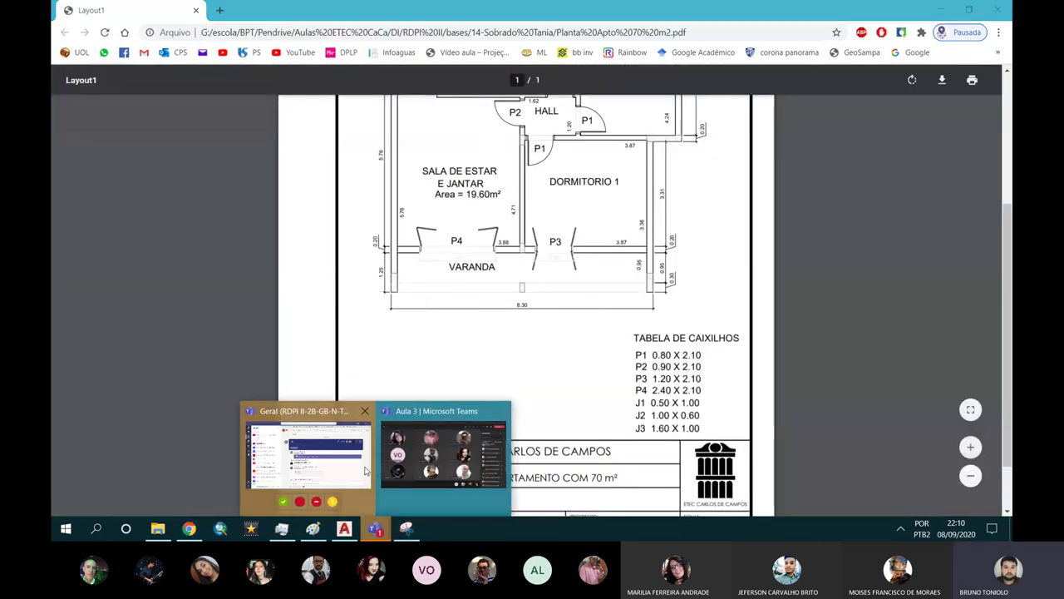
Return to the Aula 3 Teams meeting and check the participant list options.
click(414, 464)
click(967, 94)
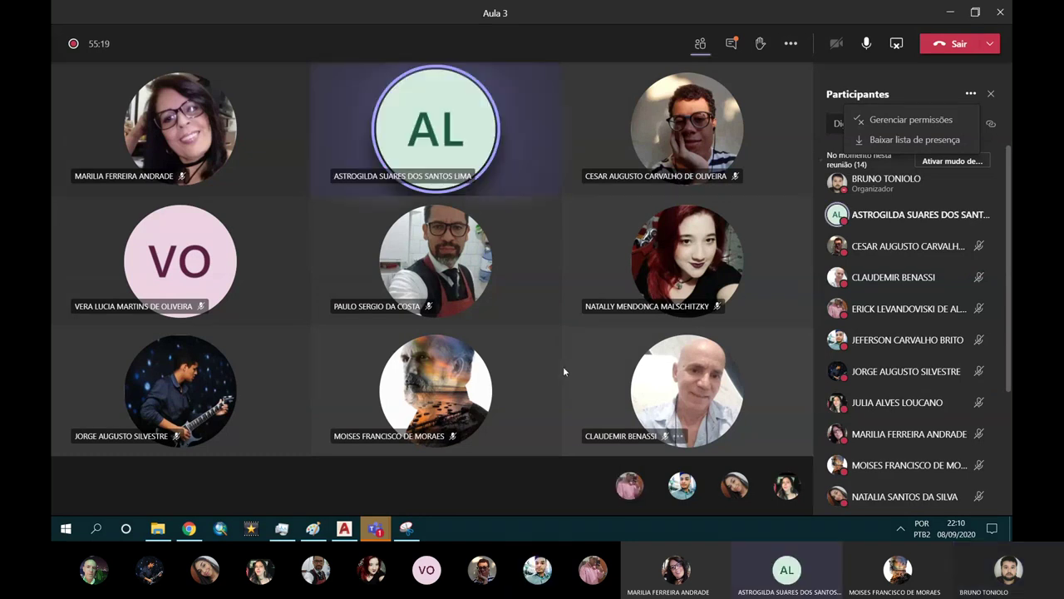
click(793, 156)
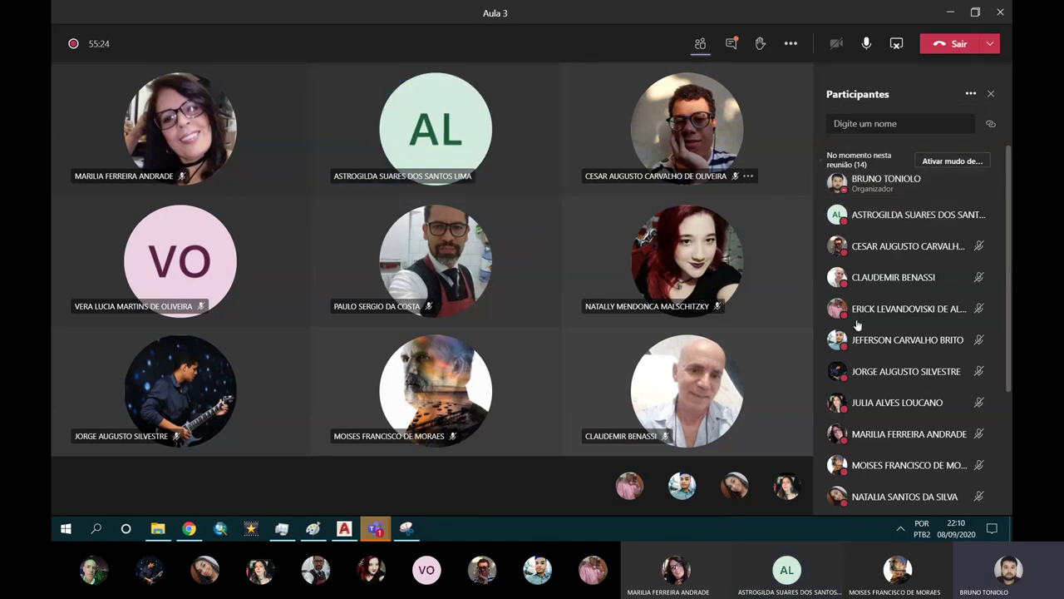
Check the hidden tray icons, then bring up the meeting's extra actions including Parar gravação.
click(901, 529)
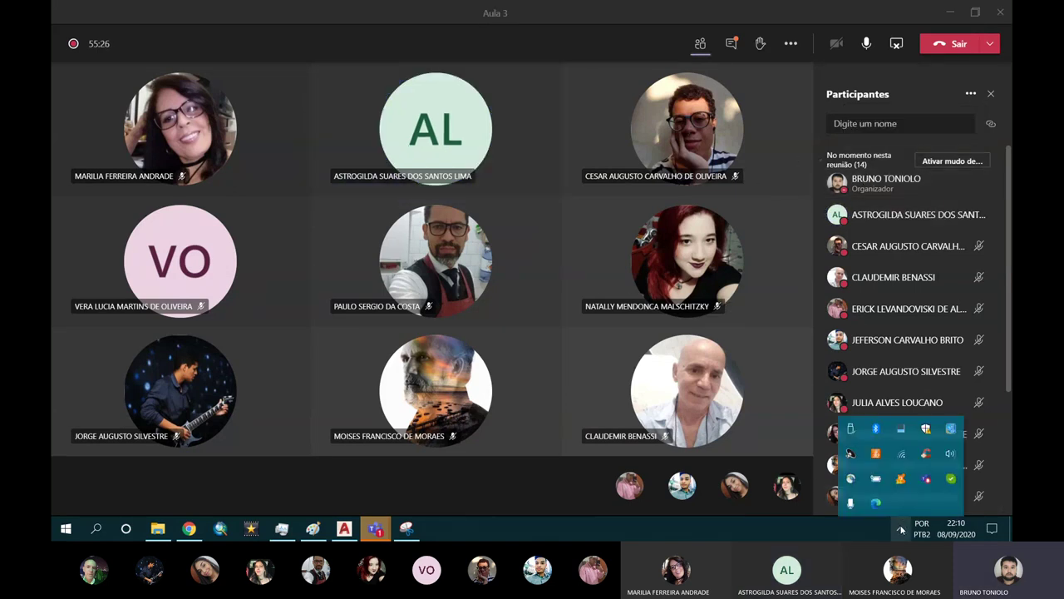
click(553, 478)
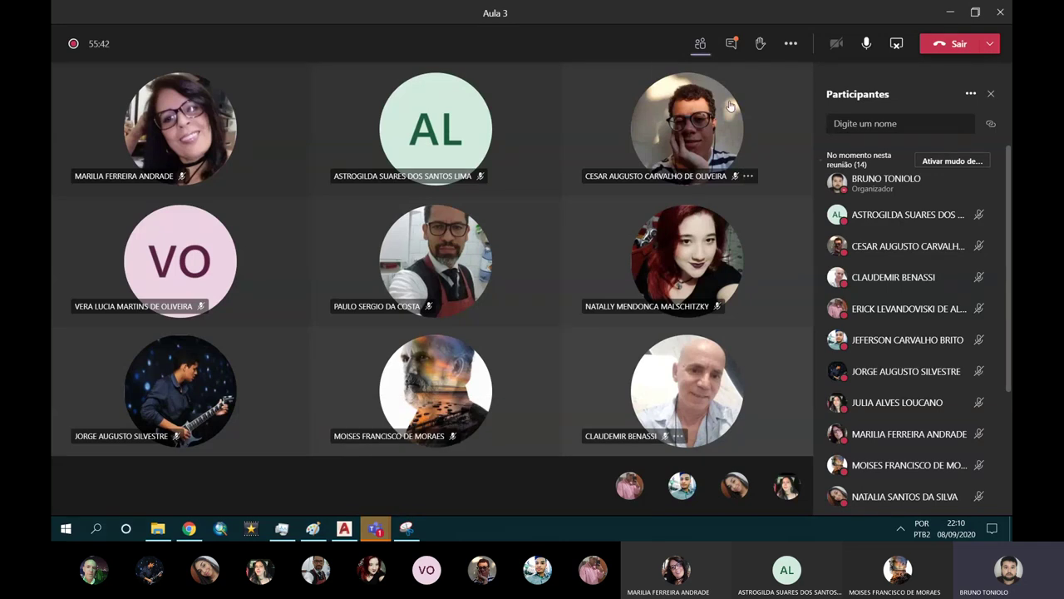
click(791, 43)
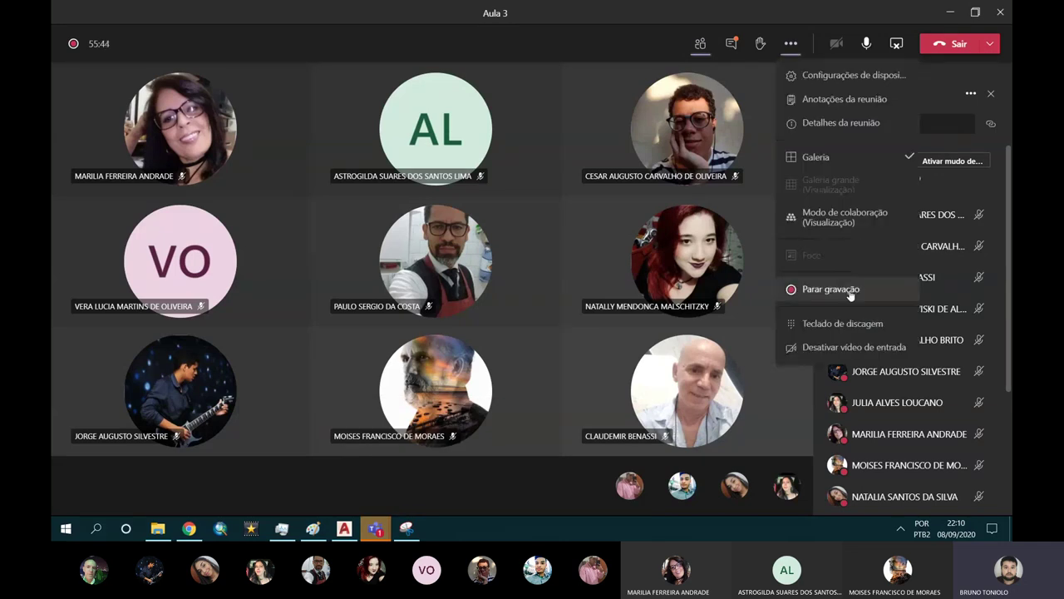